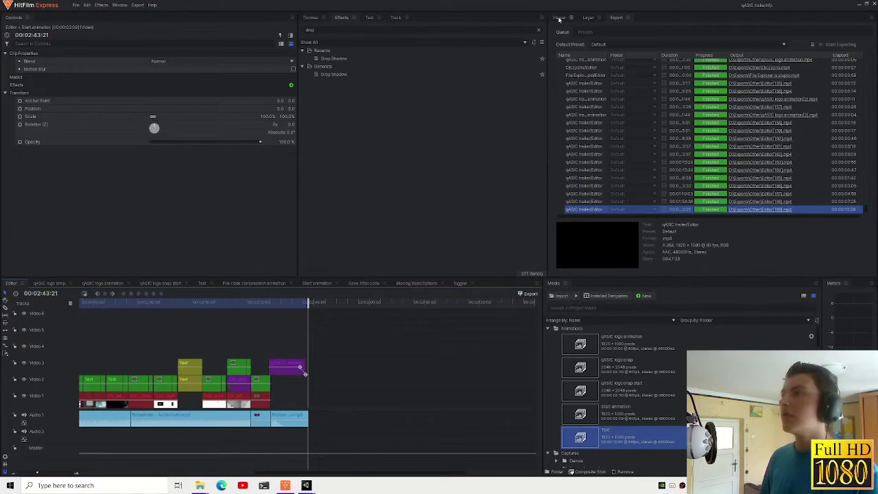
# - Show the video viewer in place of the export queue and raise the system volume
pyautogui.click(560, 19)
pyautogui.scroll(-3, 121, 389)
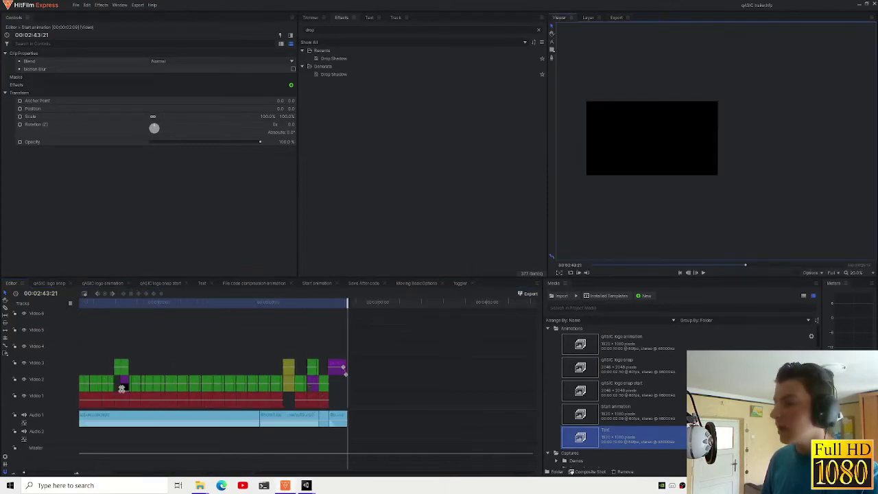
pyautogui.press('XF86AudioRaiseVolume')
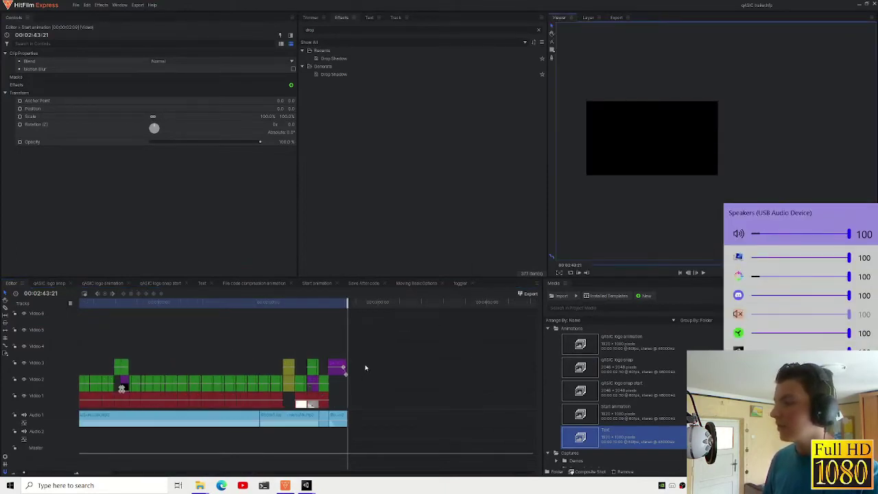
pyautogui.scroll(1, 81, 303)
# - Move the playhead to the File Manager section and play the edit from there
pyautogui.moveTo(83, 304); pyautogui.dragTo(348, 302)
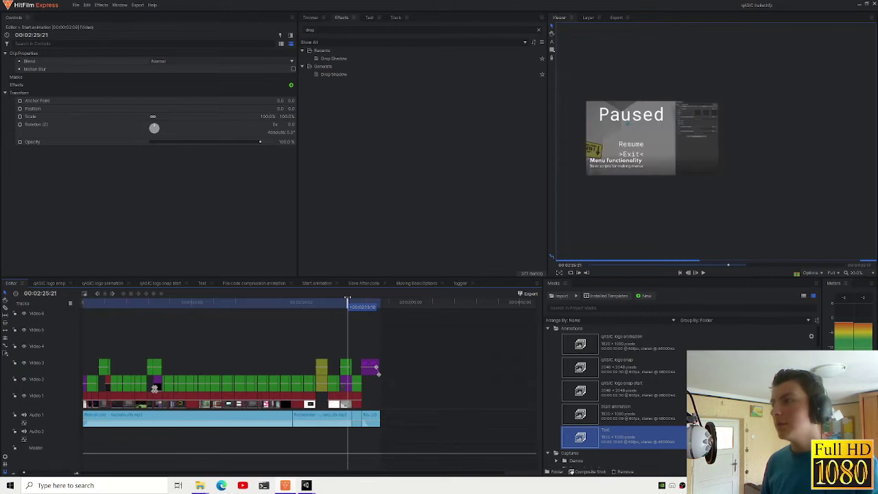
pyautogui.scroll(-1, 357, 348)
pyautogui.scroll(-1, 355, 348)
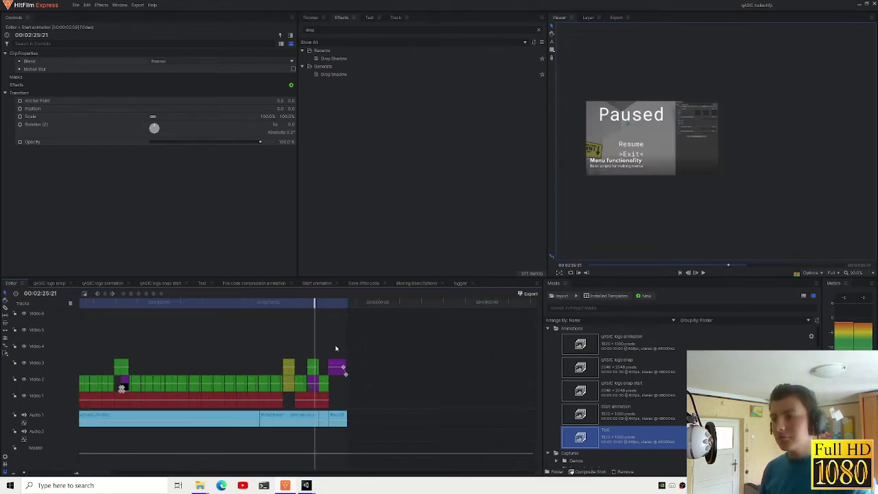
pyautogui.click(245, 305)
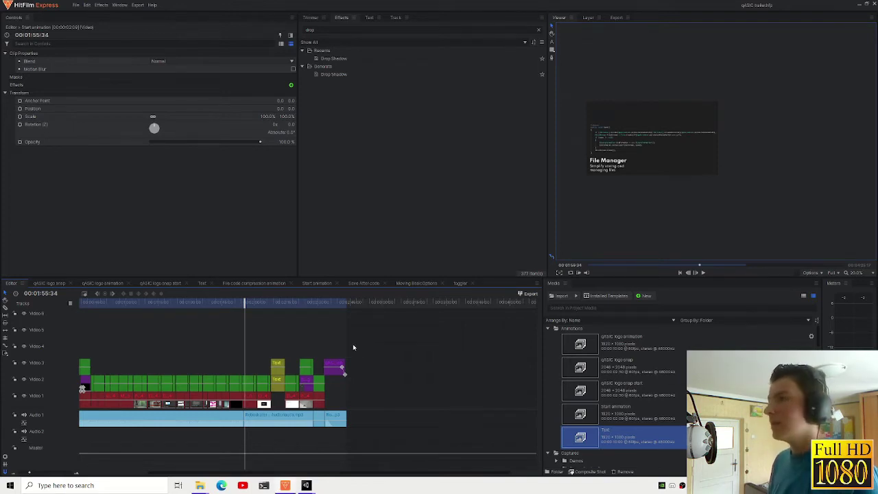
pyautogui.press('space')
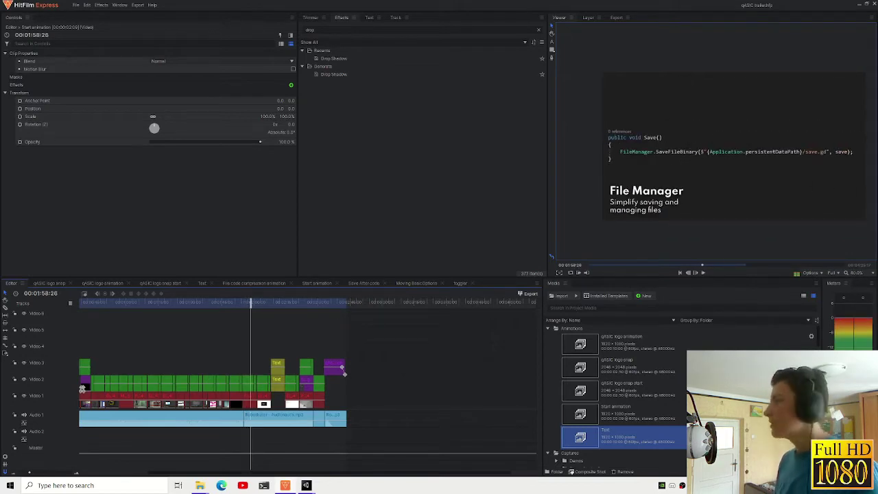
# - Skip the rendered video near its end and move the Other folder window aside
pyautogui.moveTo(200, 485)
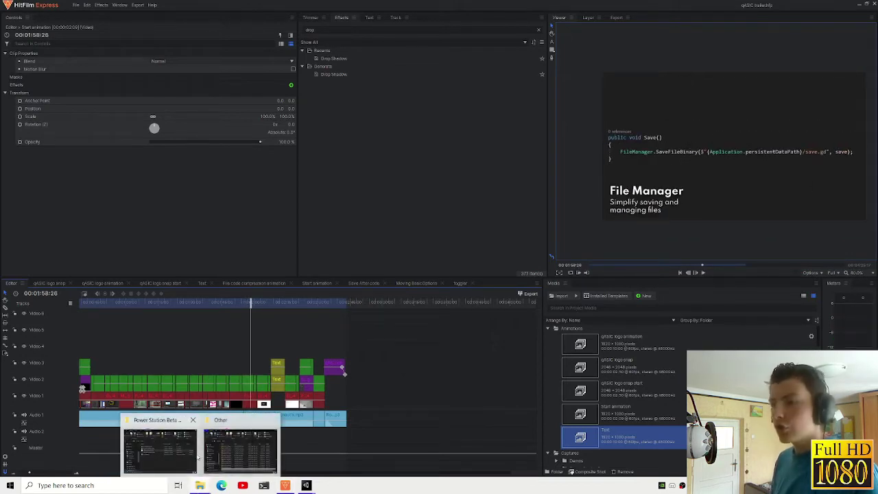
pyautogui.click(240, 445)
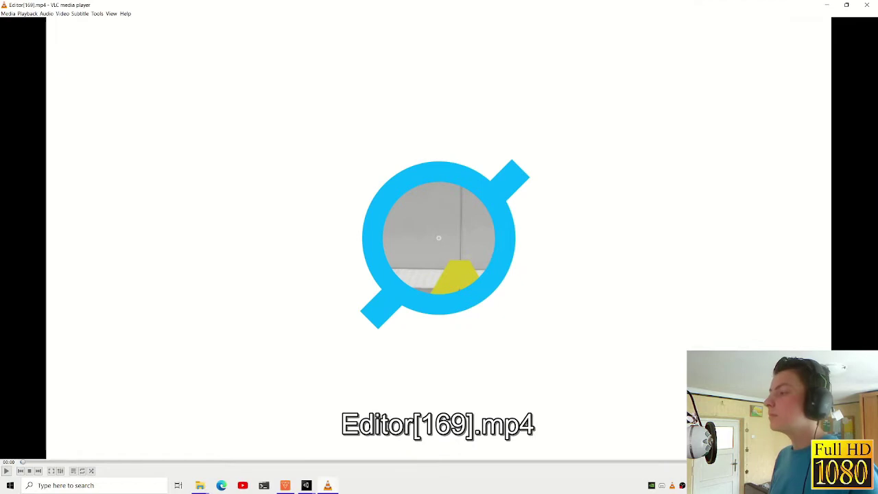
pyautogui.click(671, 462)
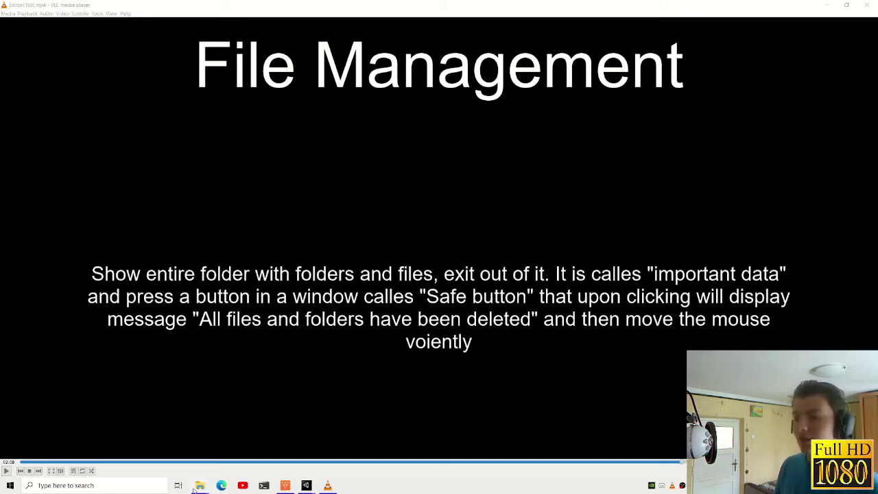
pyautogui.moveTo(199, 485)
pyautogui.click(233, 449)
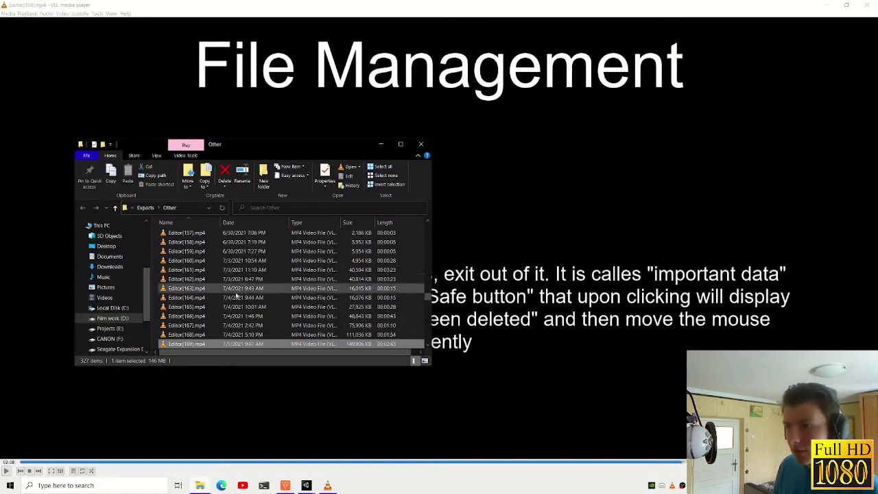
pyautogui.press('super+Down')
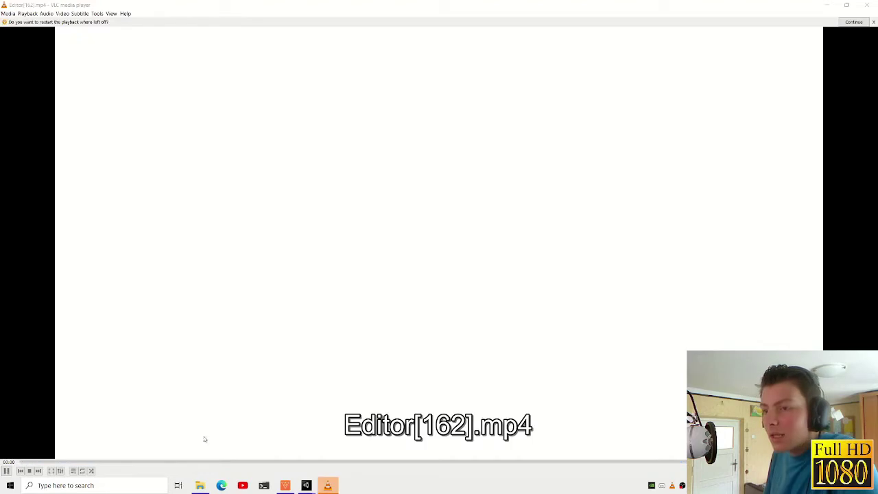
# - Seek VLC to the File Management slide, review it, and close the player
pyautogui.moveTo(74, 464); pyautogui.dragTo(100, 464)
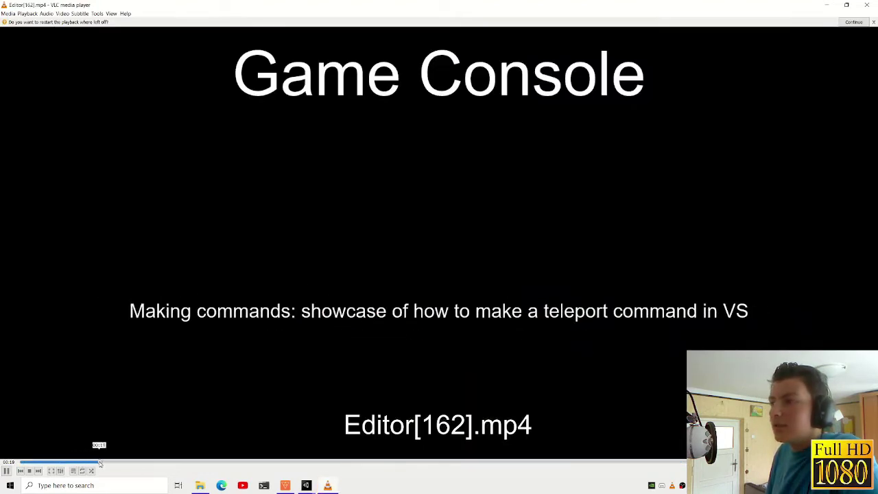
pyautogui.moveTo(244, 464); pyautogui.dragTo(495, 464)
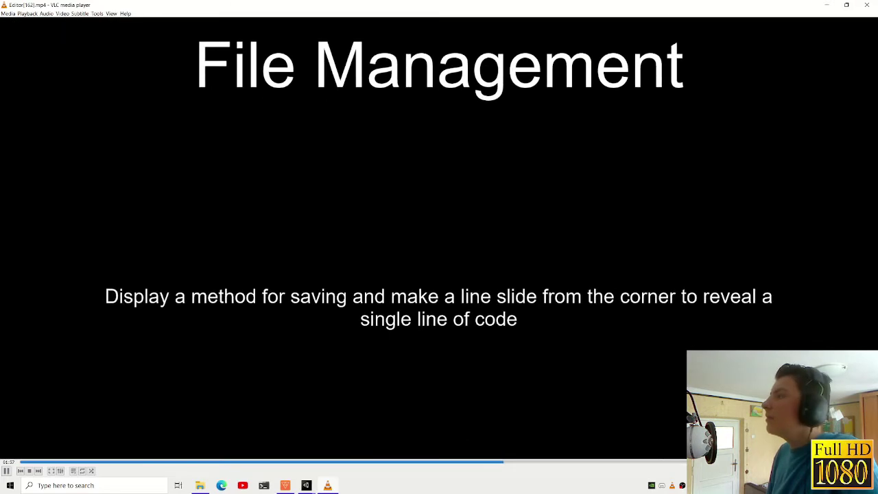
pyautogui.click(869, 5)
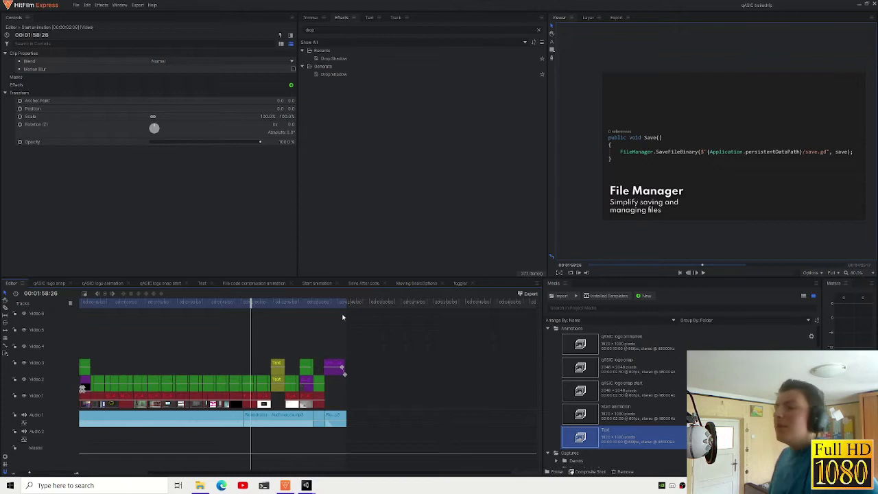
# - Inspect the qASIC logo and Text clips, then put the playhead at 00:02:11:29
pyautogui.scroll(2, 294, 340)
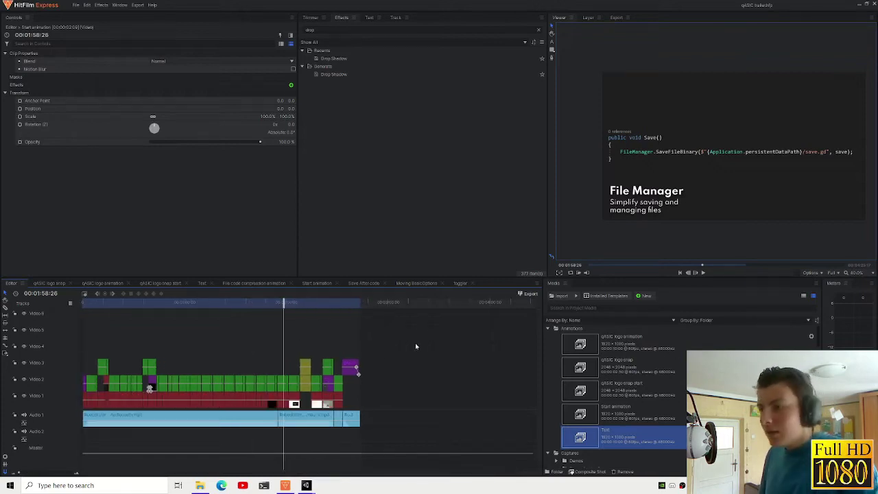
pyautogui.click(306, 363)
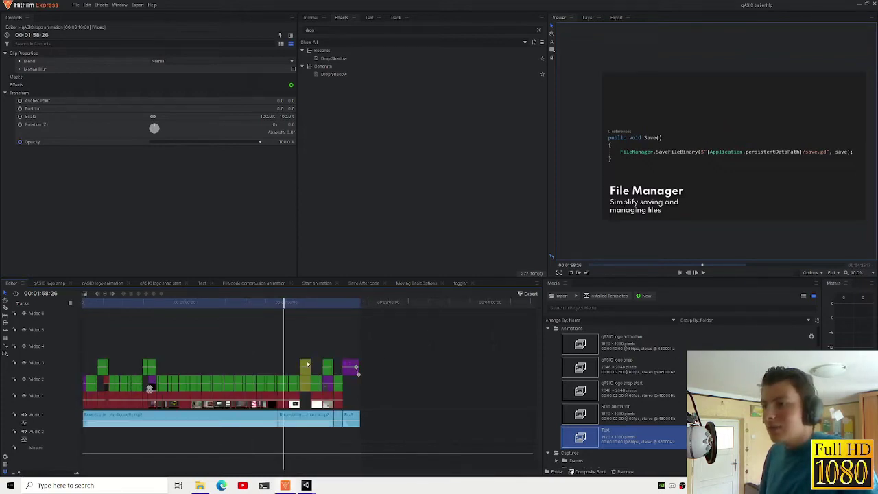
pyautogui.click(307, 363)
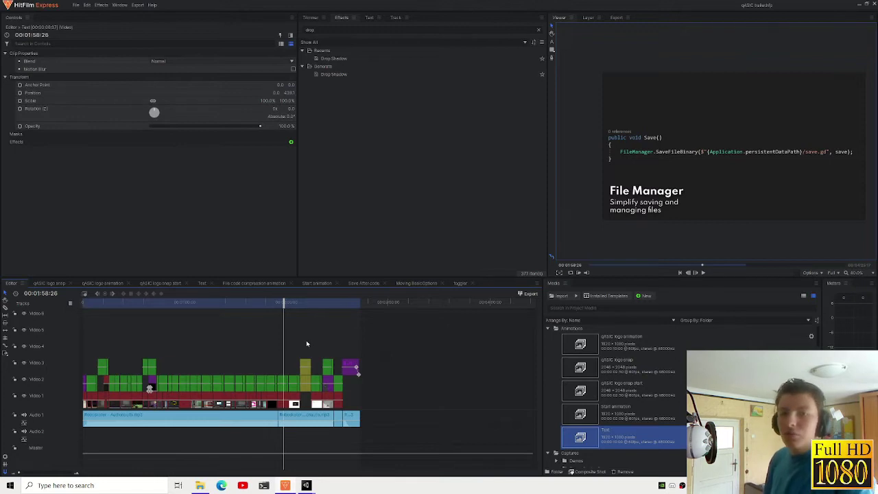
pyautogui.scroll(1, 311, 353)
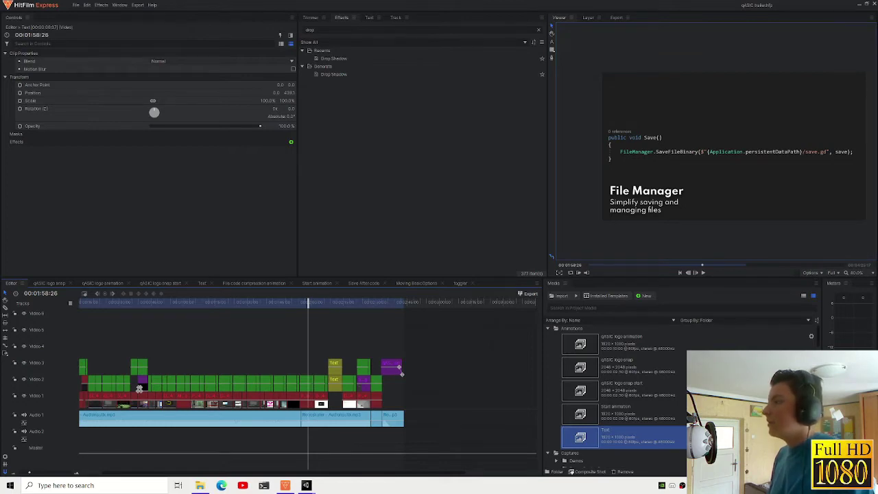
pyautogui.click(336, 303)
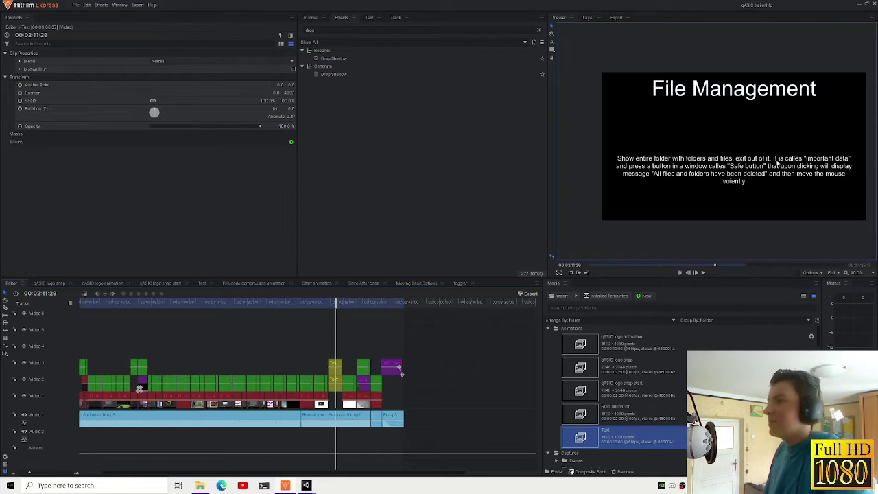
# - Set the viewer zoom to Fit so the whole File Management slide is readable
pyautogui.scroll(2, 643, 174)
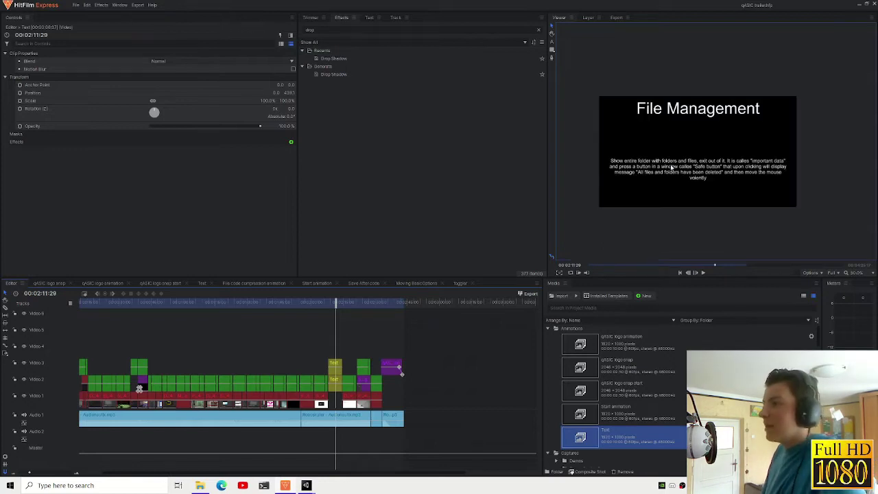
pyautogui.click(867, 274)
pyautogui.click(856, 283)
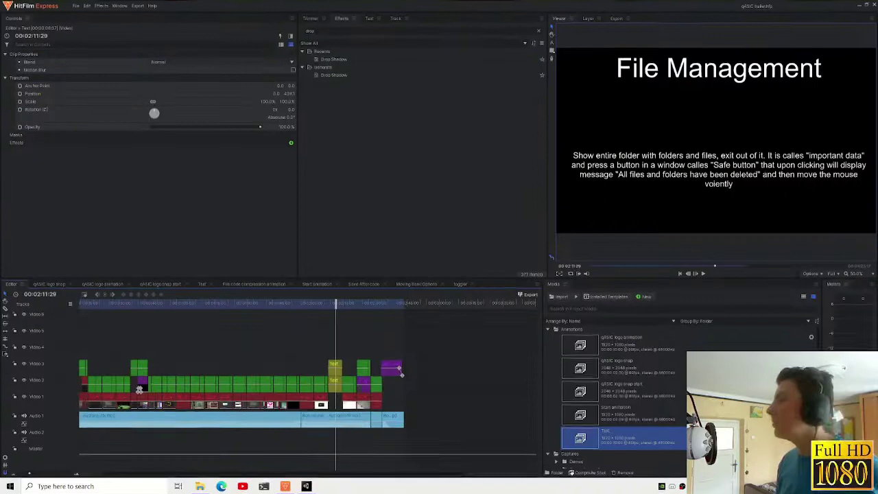
# - Set the Main Camera's background colour to solid black (000000) in the Virus project
pyautogui.moveTo(306, 485)
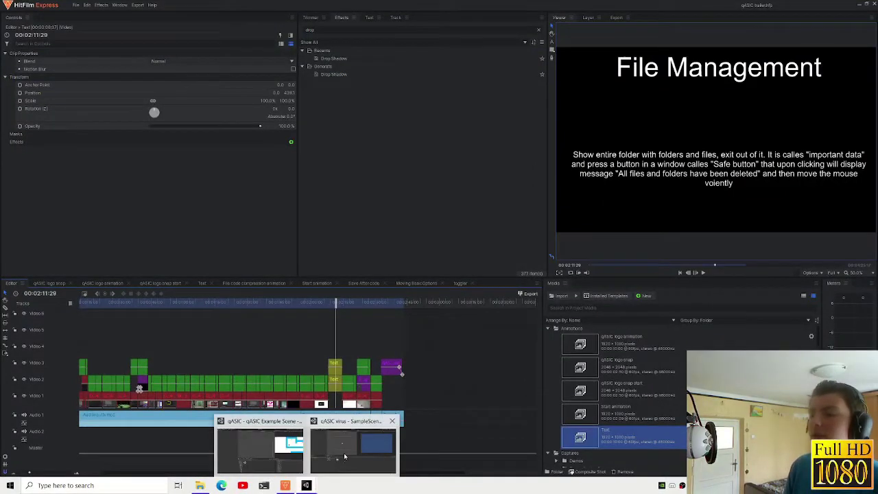
pyautogui.click(345, 452)
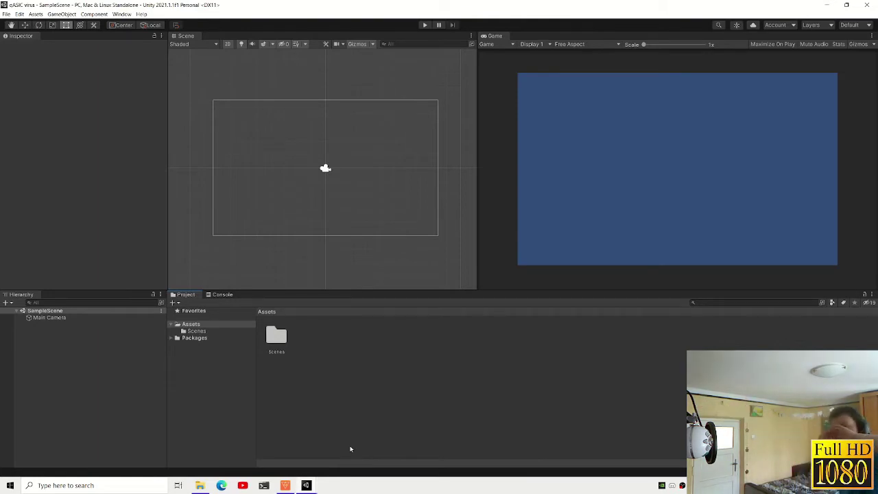
pyautogui.click(49, 318)
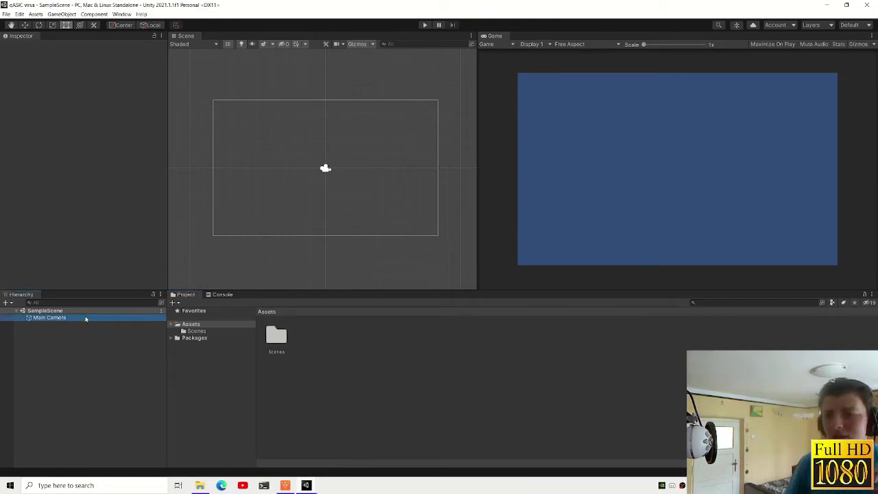
pyautogui.click(83, 129)
pyautogui.click(127, 220)
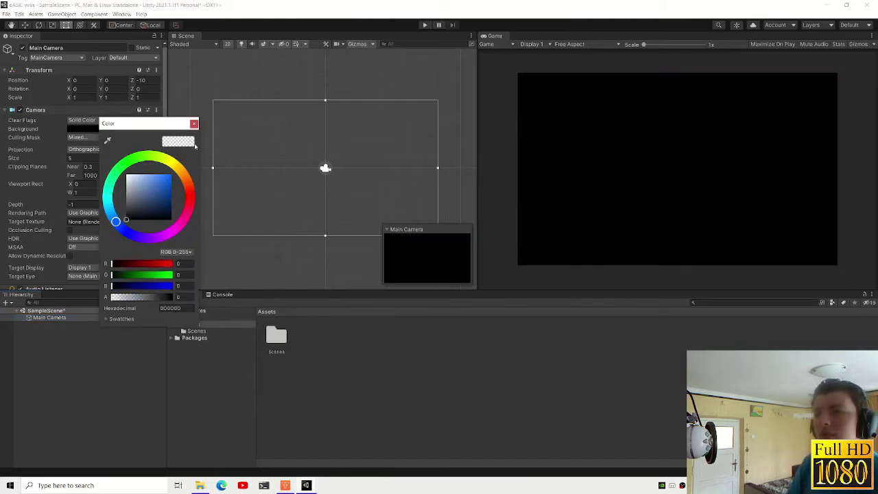
pyautogui.click(193, 124)
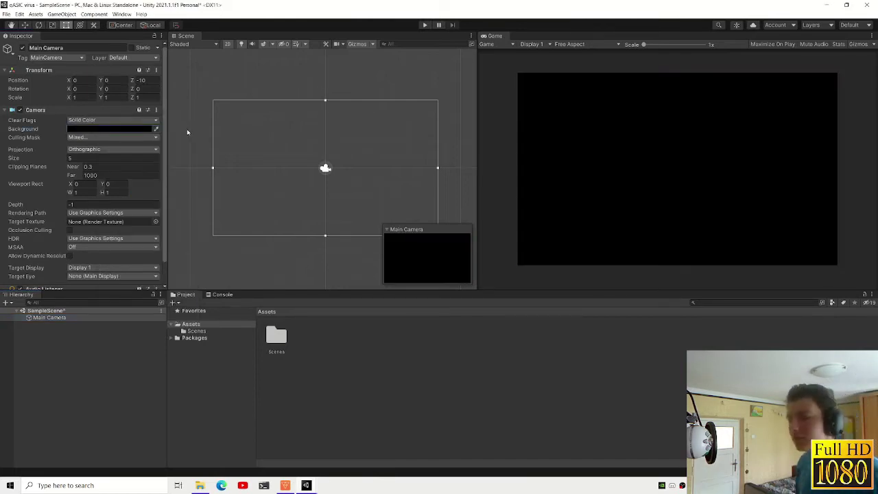
pyautogui.click(26, 357)
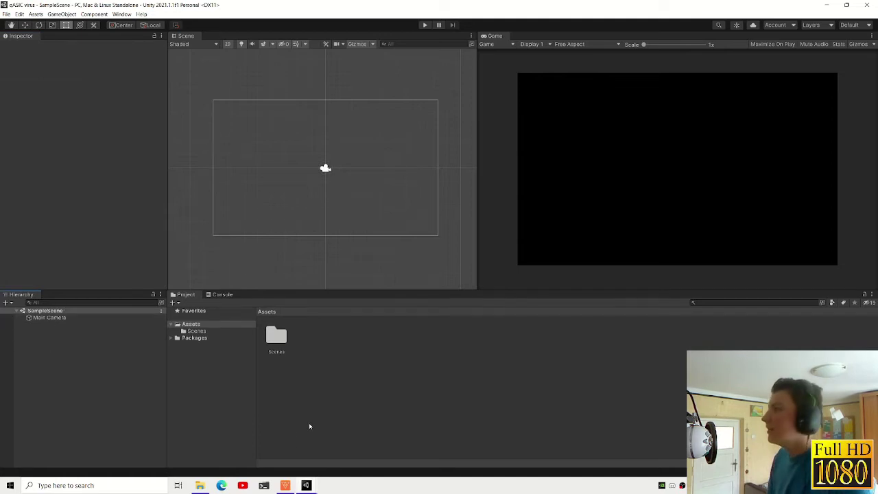
pyautogui.moveTo(314, 485)
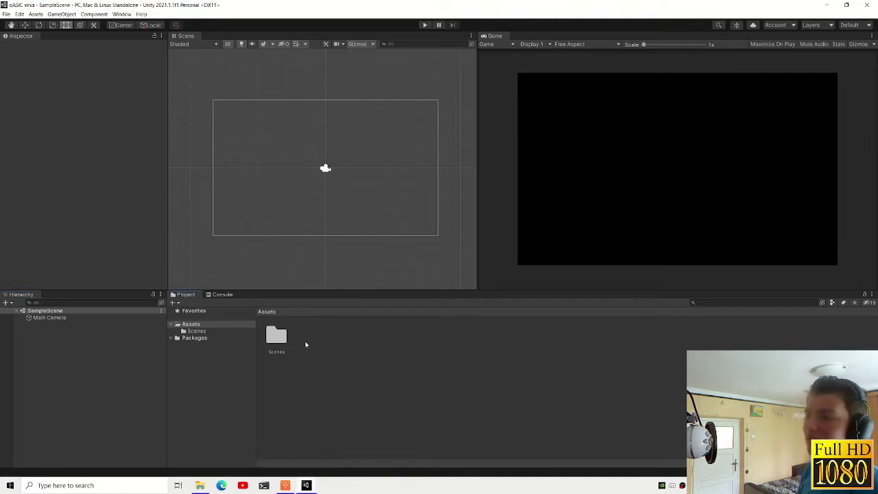
# - Rename the SampleScene asset in the Scenes folder to Virus, reloading the changed scene
pyautogui.doubleClick(275, 343)
pyautogui.click(275, 334)
pyautogui.press('F2')
pyautogui.write('Virtus')
pyautogui.press('Return')
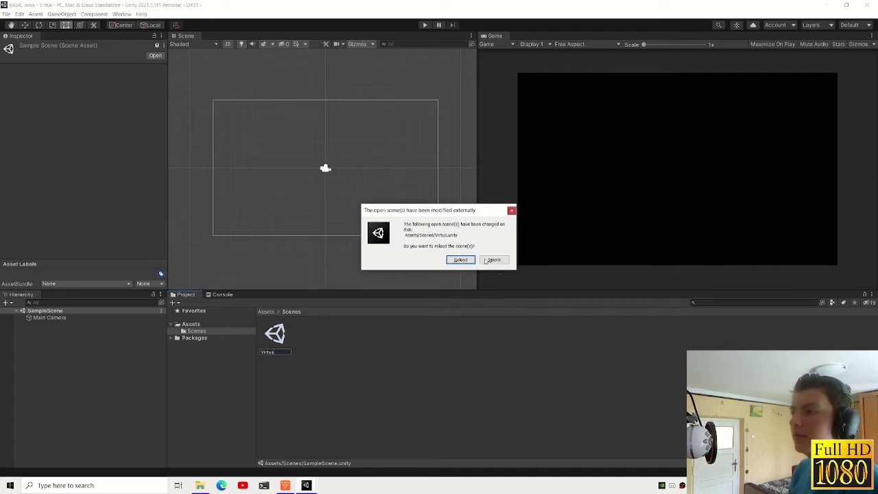
pyautogui.click(465, 261)
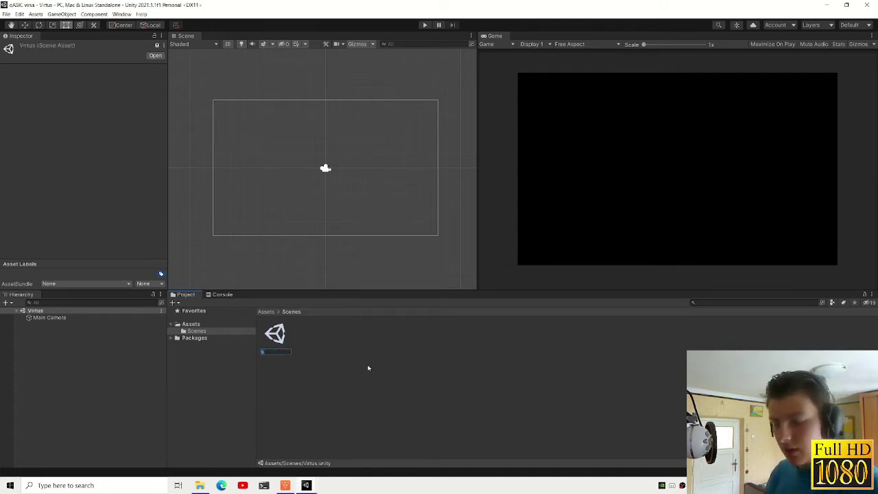
pyautogui.write('ir')
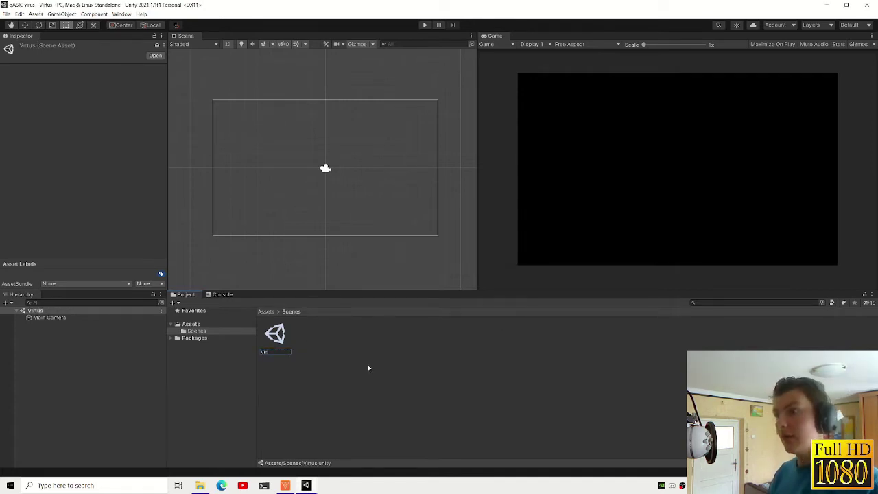
pyautogui.write('us')
pyautogui.press('Return')
pyautogui.press('Return')
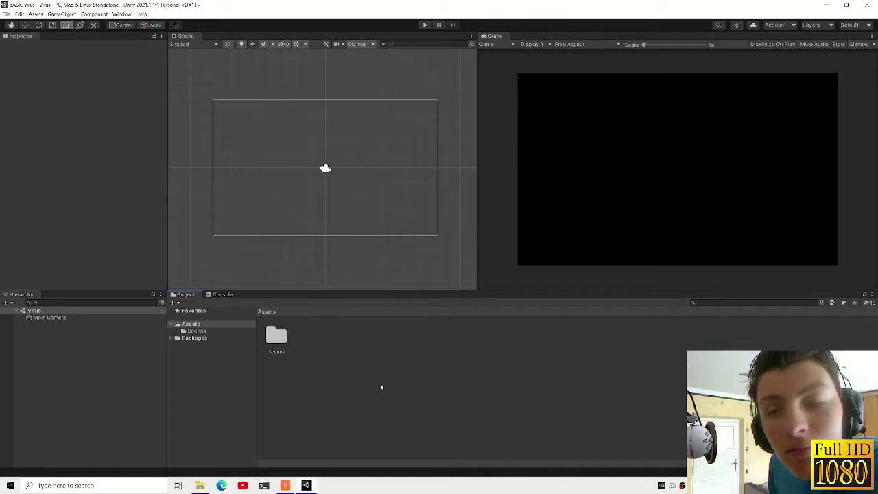
# - In the qASIC project, try the File manager layout, revert to default, and clear the console
pyautogui.moveTo(306, 485)
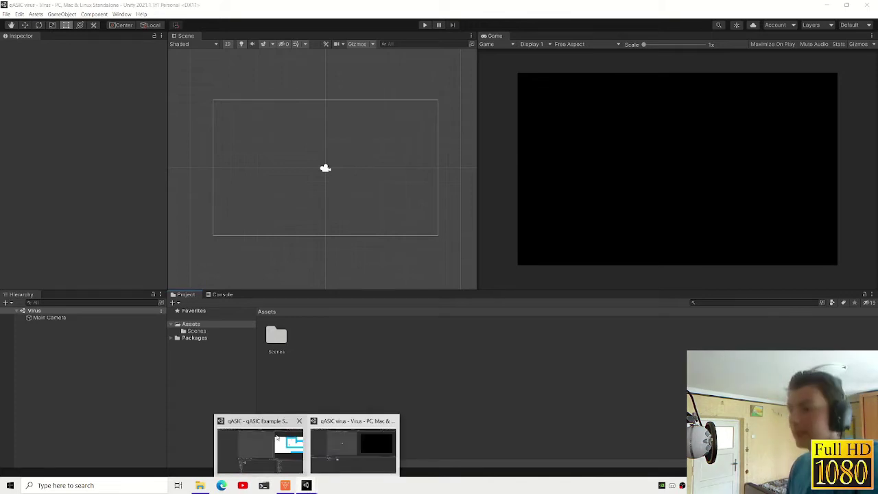
pyautogui.click(259, 446)
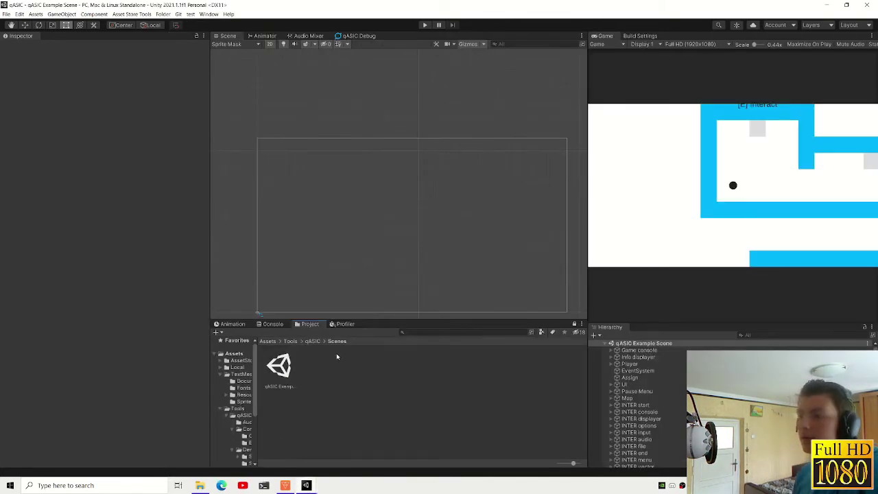
pyautogui.click(849, 27)
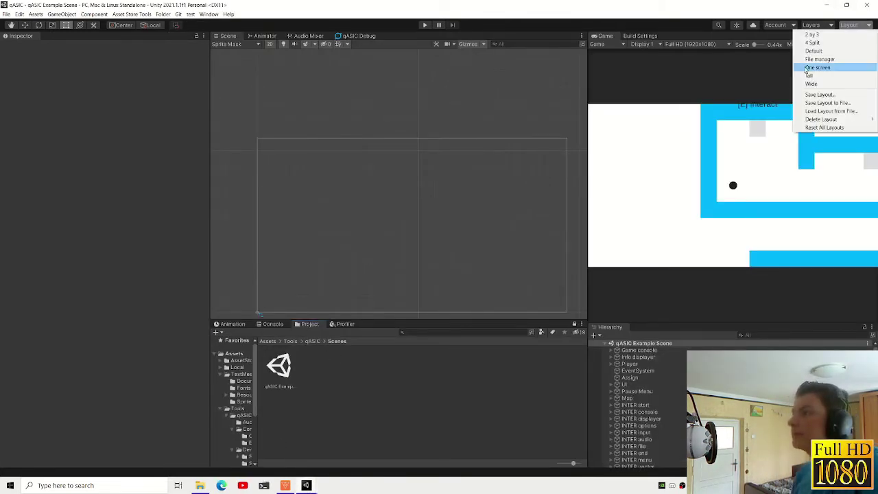
pyautogui.click(816, 59)
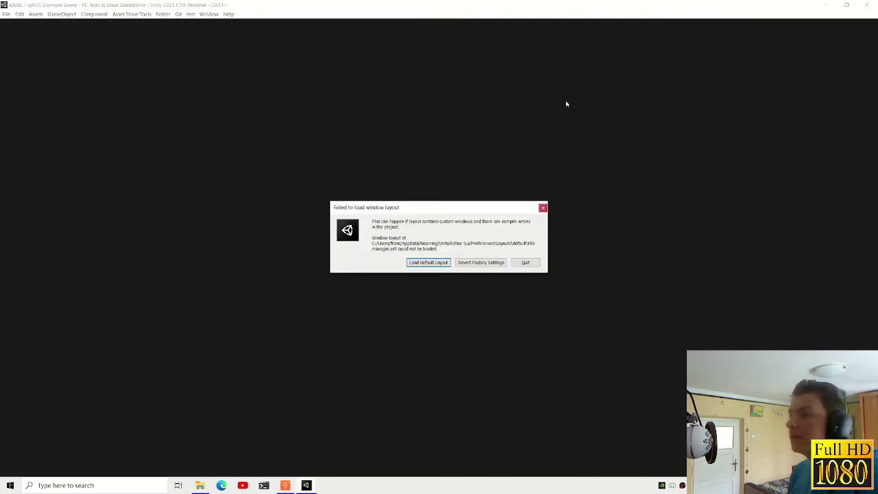
pyautogui.click(435, 264)
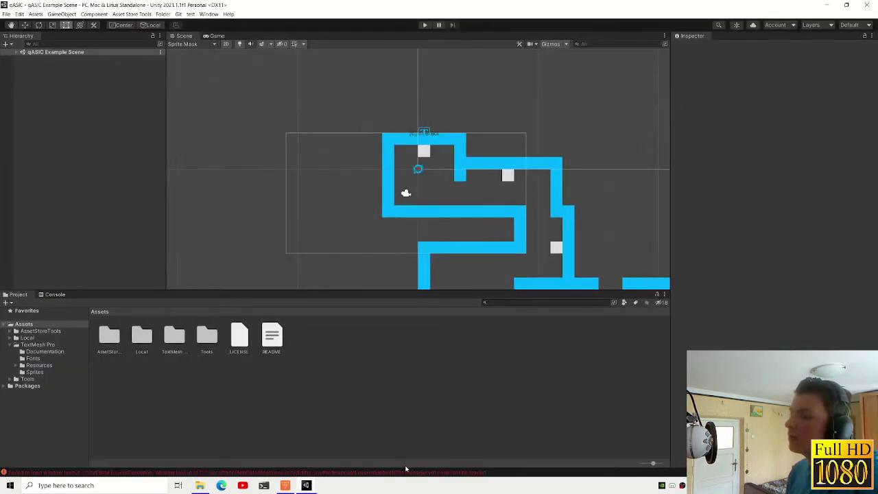
pyautogui.click(408, 472)
pyautogui.click(21, 302)
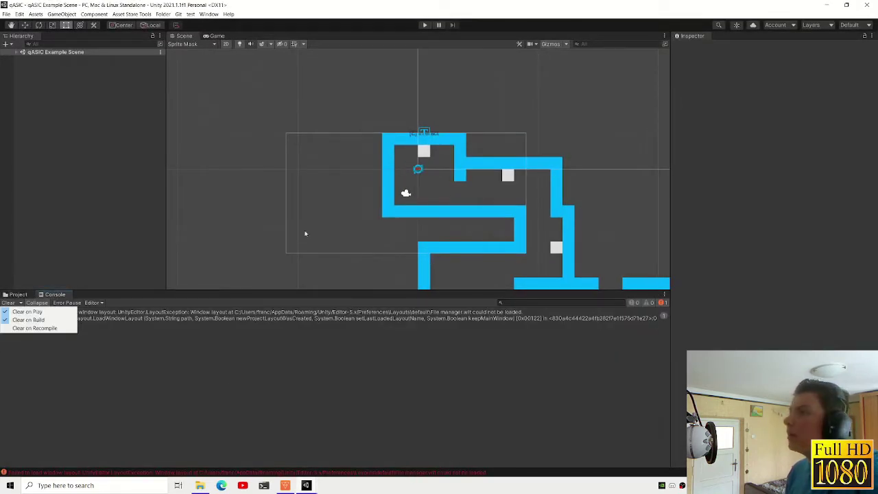
pyautogui.click(6, 303)
# - Try a saved layout and the One screen layout, falling back to default each time
pyautogui.click(851, 25)
pyautogui.click(827, 60)
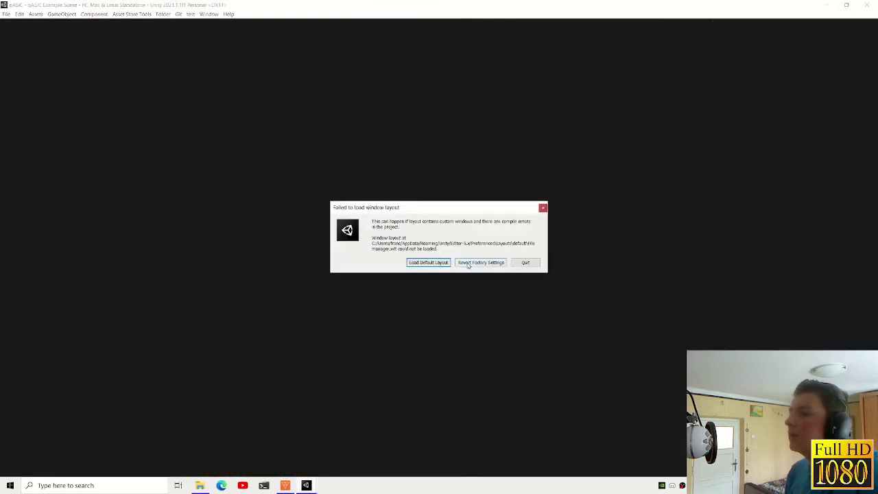
pyautogui.click(431, 265)
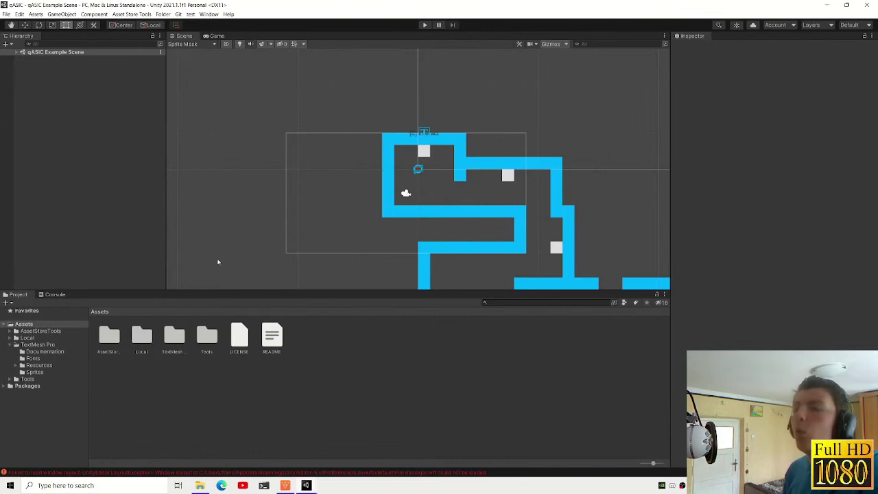
pyautogui.click(850, 25)
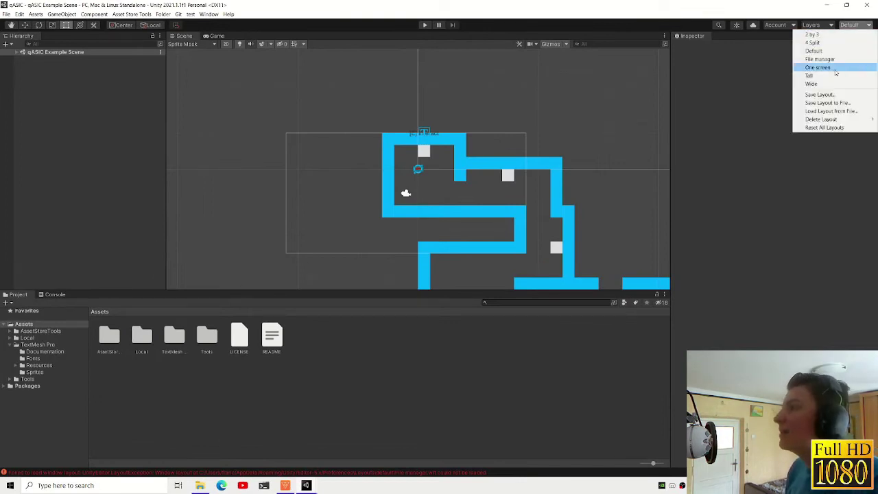
pyautogui.click(823, 68)
pyautogui.click(417, 263)
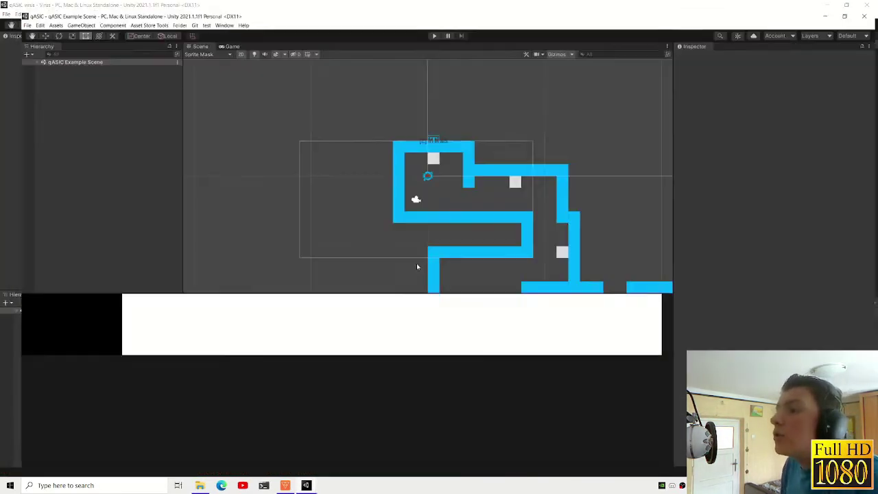
# - Try the Tall layout in the Virus project, then return to the qASIC project
pyautogui.moveTo(306, 485)
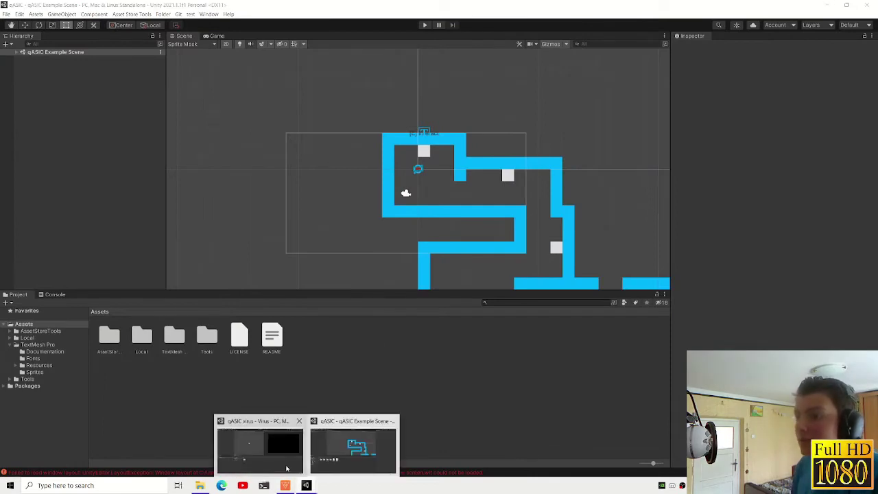
pyautogui.click(287, 466)
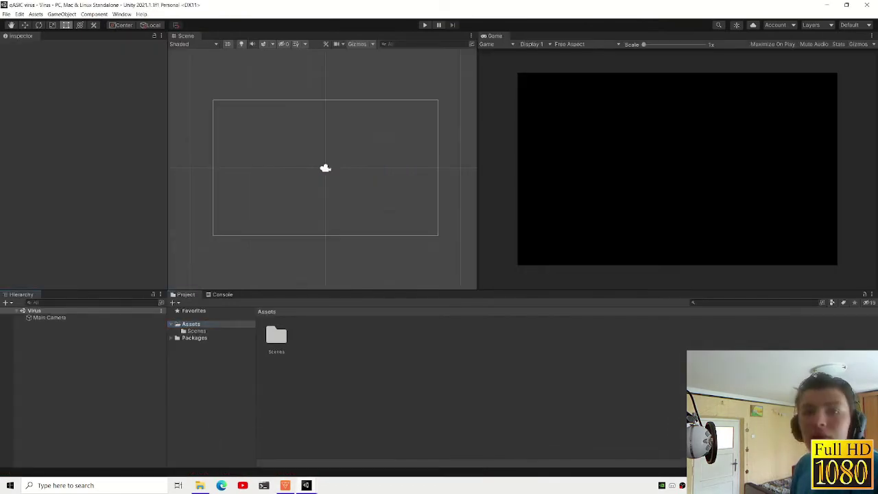
pyautogui.click(859, 25)
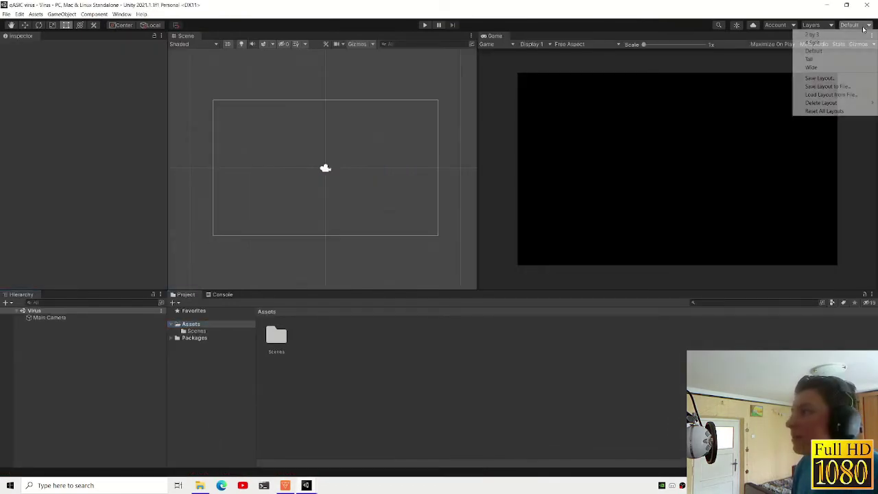
pyautogui.click(823, 60)
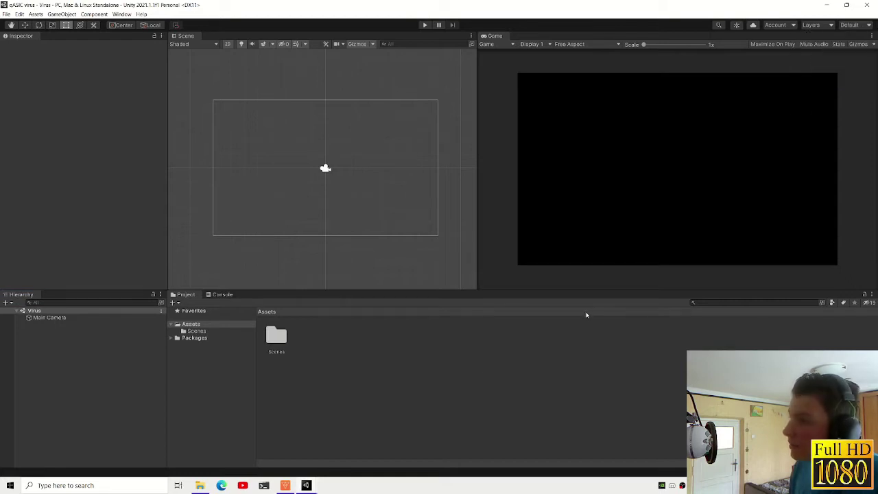
pyautogui.moveTo(309, 487)
pyautogui.click(334, 445)
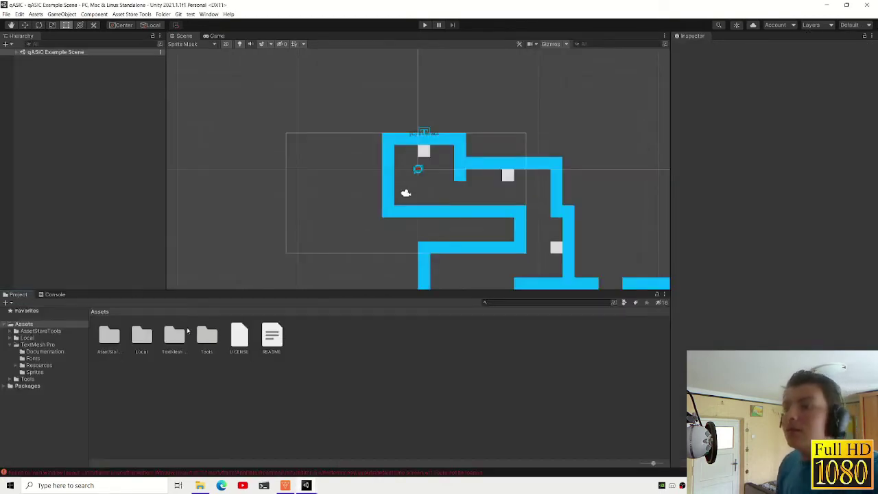
# - Dock the Game view in its own wide right panel beside a narrower Scene view
pyautogui.moveTo(691, 35); pyautogui.dragTo(57, 147)
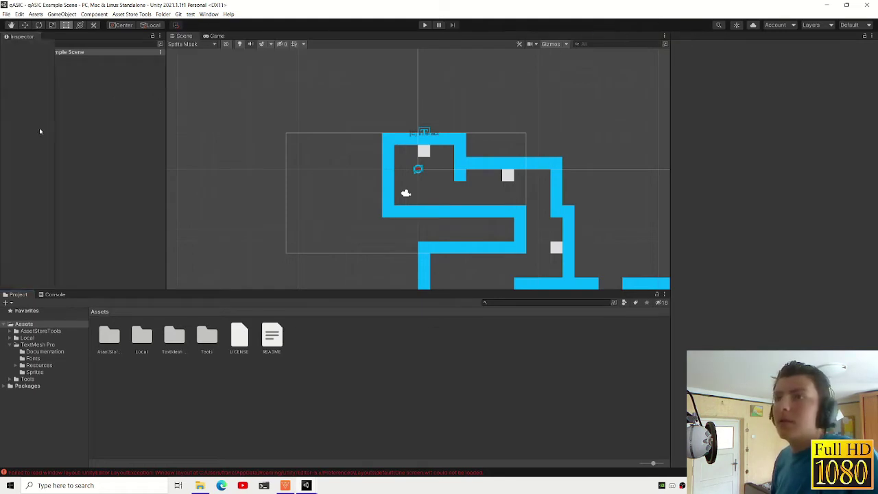
pyautogui.moveTo(21, 5)
pyautogui.mouseDown()
pyautogui.moveTo(38, 39)
pyautogui.moveTo(39, 357)
pyautogui.mouseUp()
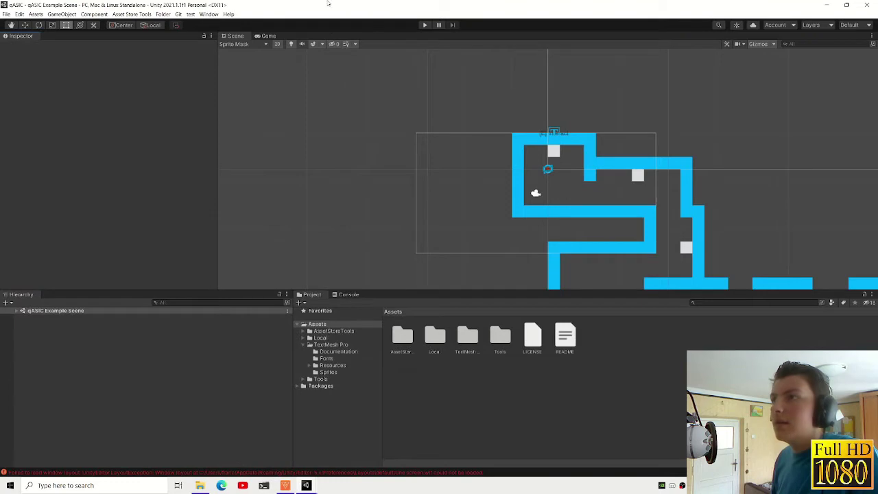
pyautogui.moveTo(267, 39); pyautogui.dragTo(714, 205)
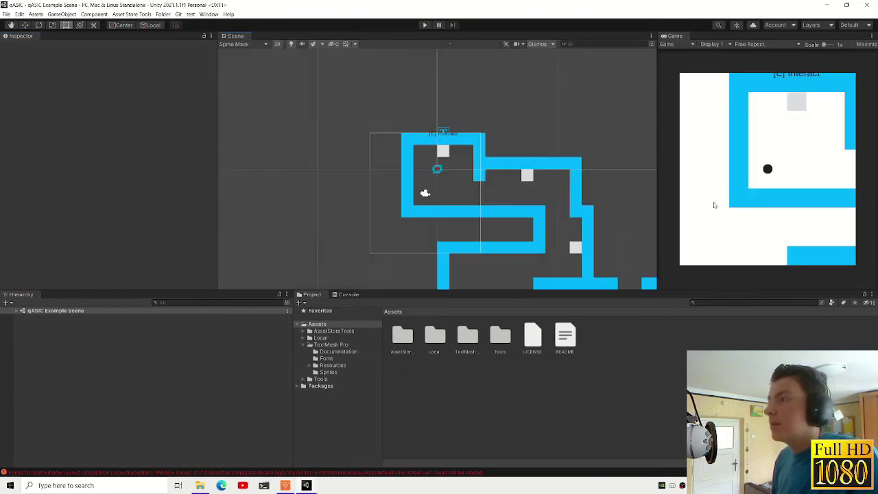
pyautogui.moveTo(662, 184); pyautogui.dragTo(385, 205)
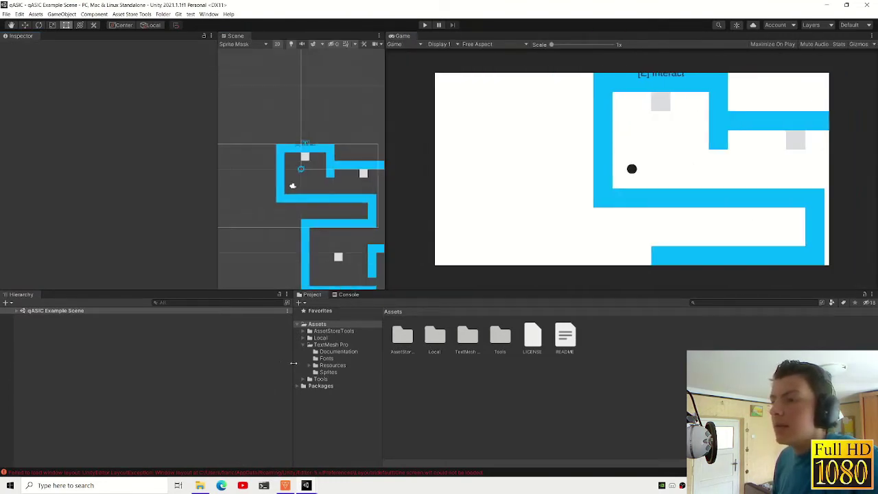
pyautogui.moveTo(293, 363); pyautogui.dragTo(205, 364)
pyautogui.moveTo(219, 268); pyautogui.dragTo(187, 273)
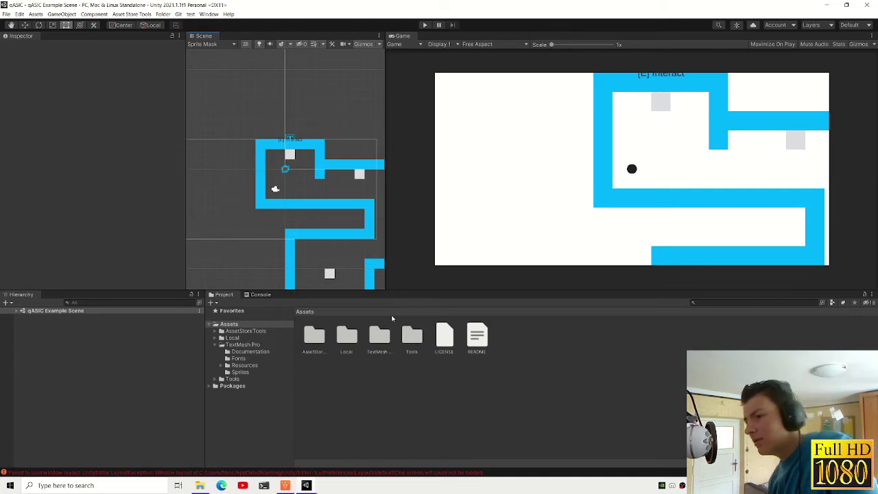
# - Clear the layout error from the console and fine-tune the Project and Scene panel widths
pyautogui.click(169, 473)
pyautogui.click(218, 303)
pyautogui.click(223, 295)
pyautogui.moveTo(206, 345); pyautogui.dragTo(173, 325)
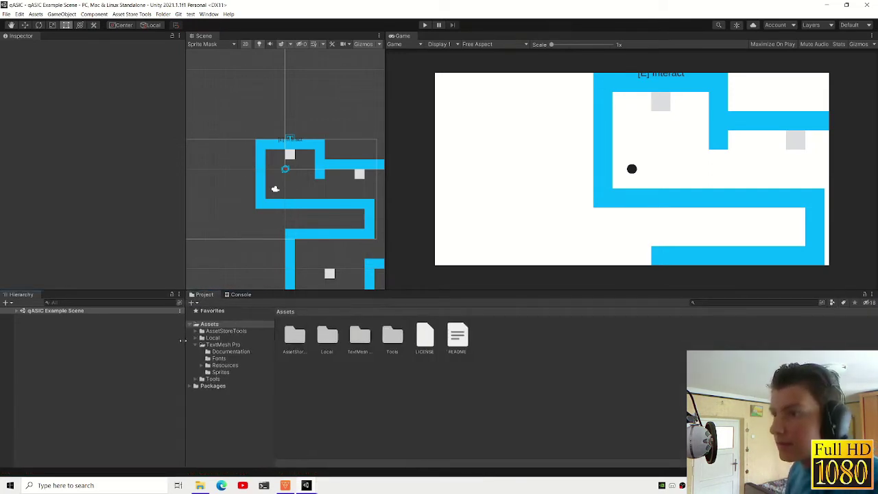
pyautogui.moveTo(183, 278); pyautogui.dragTo(171, 283)
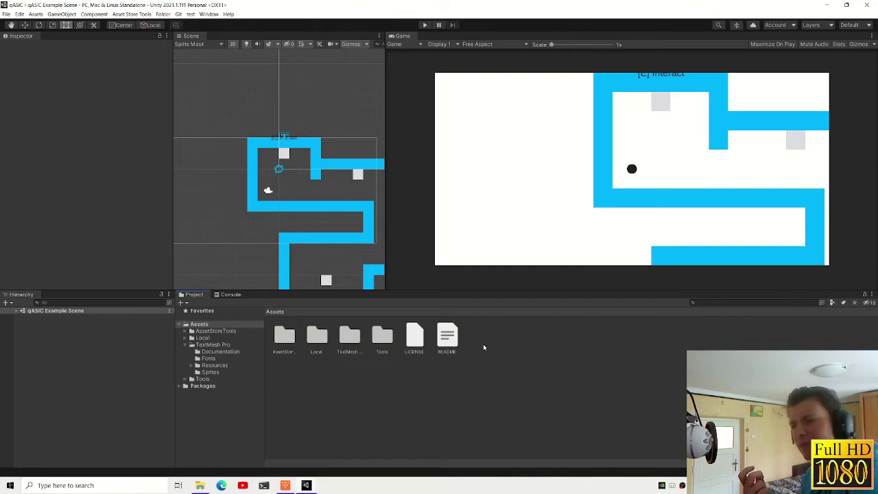
pyautogui.click(188, 346)
pyautogui.click(187, 344)
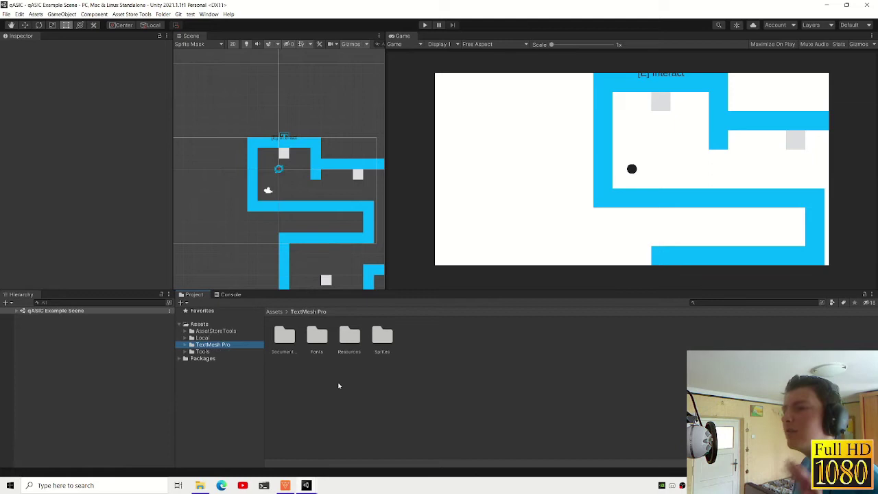
# - Set the Game preview to FullHD (1920x1080) and browse the Project folders into Tools and qASIC
pyautogui.click(488, 44)
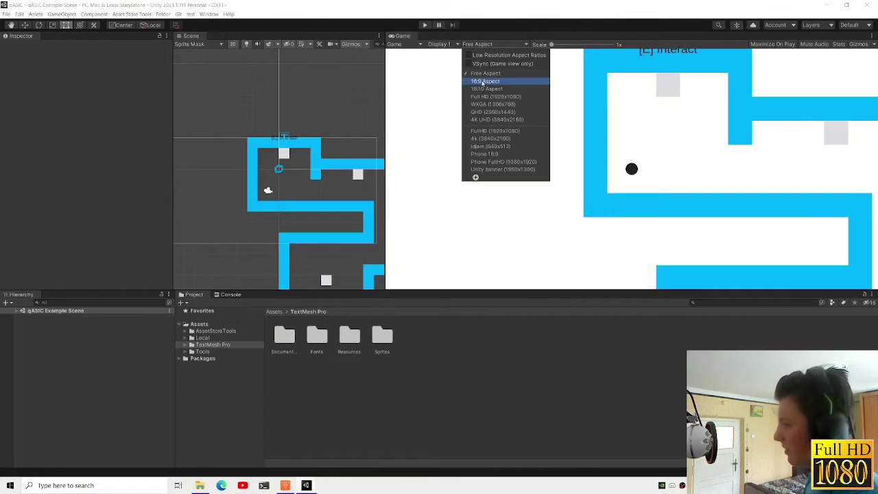
pyautogui.click(494, 130)
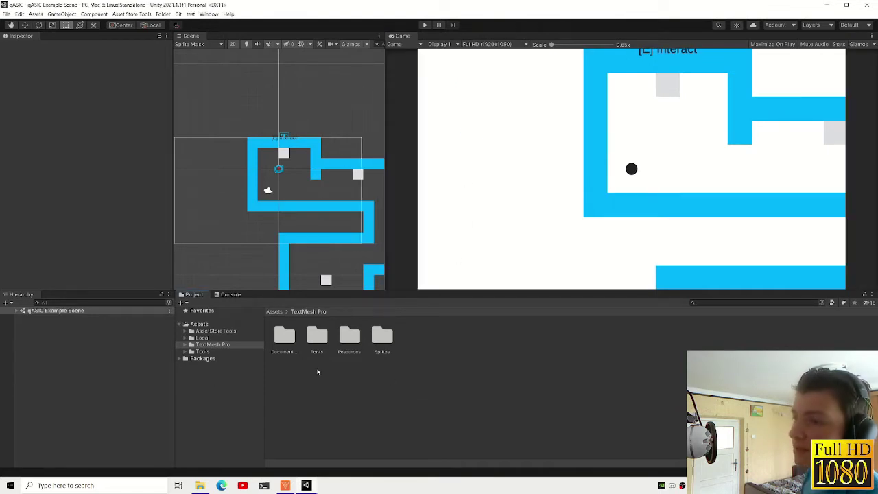
pyautogui.rightClick(358, 381)
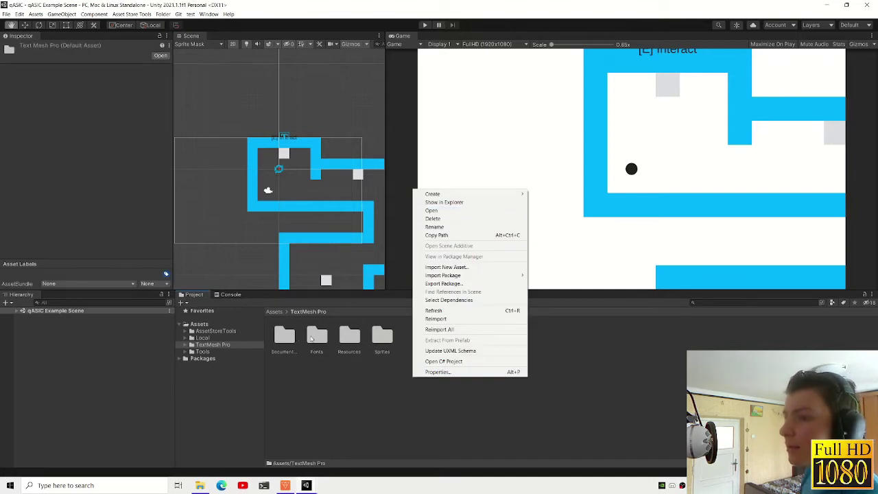
pyautogui.click(312, 340)
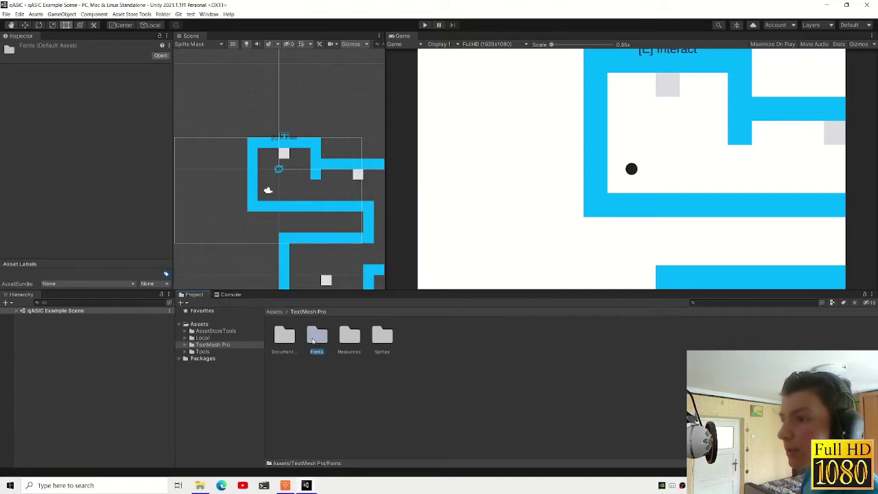
pyautogui.click(217, 332)
pyautogui.click(203, 351)
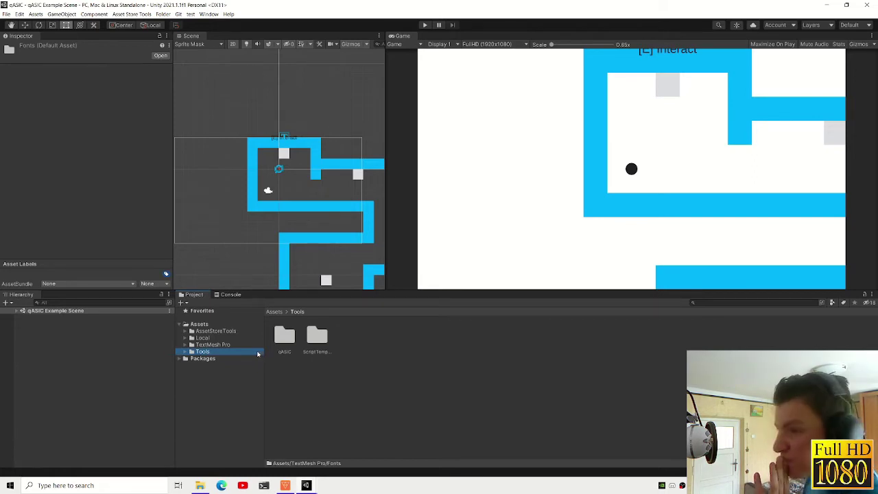
pyautogui.doubleClick(284, 334)
pyautogui.click(298, 312)
pyautogui.rightClick(345, 360)
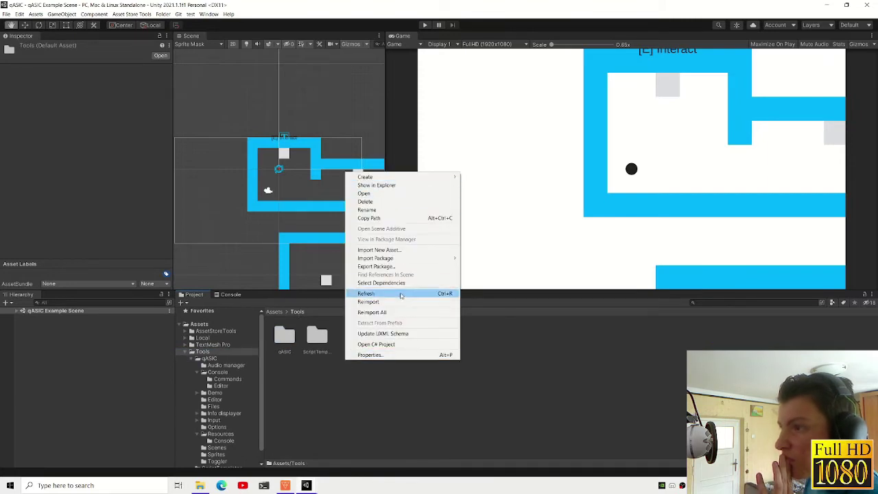
pyautogui.click(391, 266)
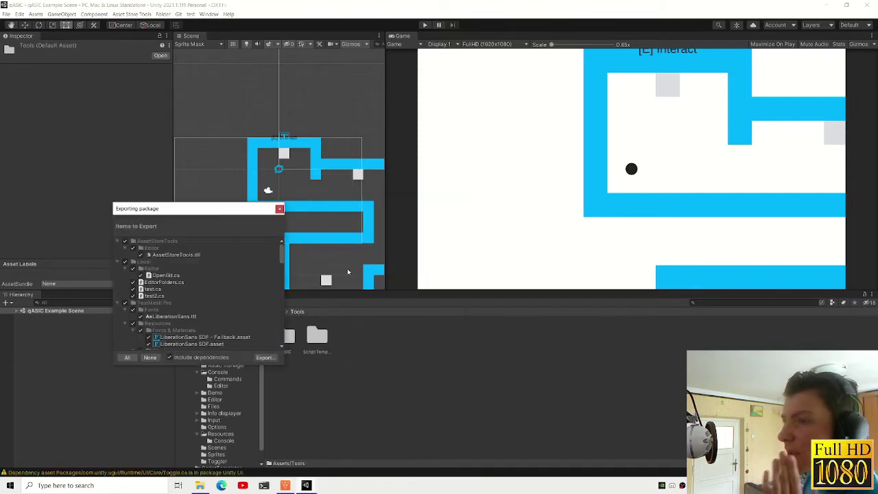
pyautogui.click(118, 247)
pyautogui.click(118, 254)
pyautogui.click(119, 261)
pyautogui.click(120, 261)
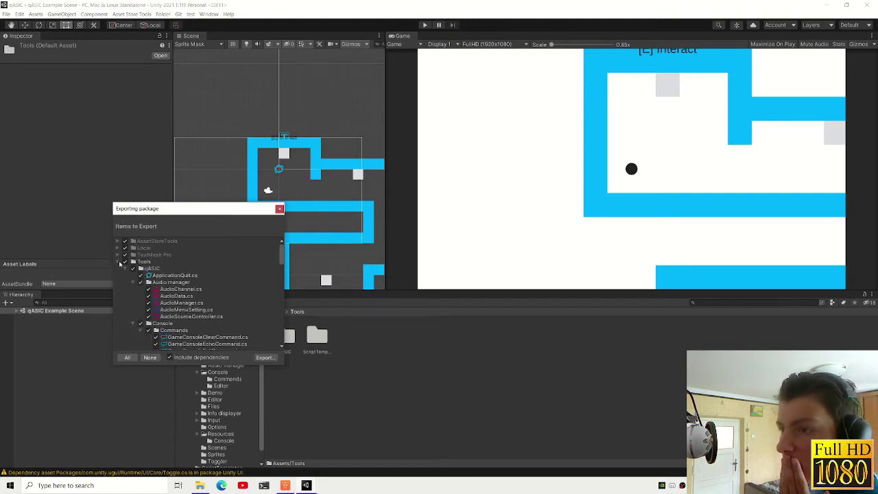
pyautogui.click(279, 210)
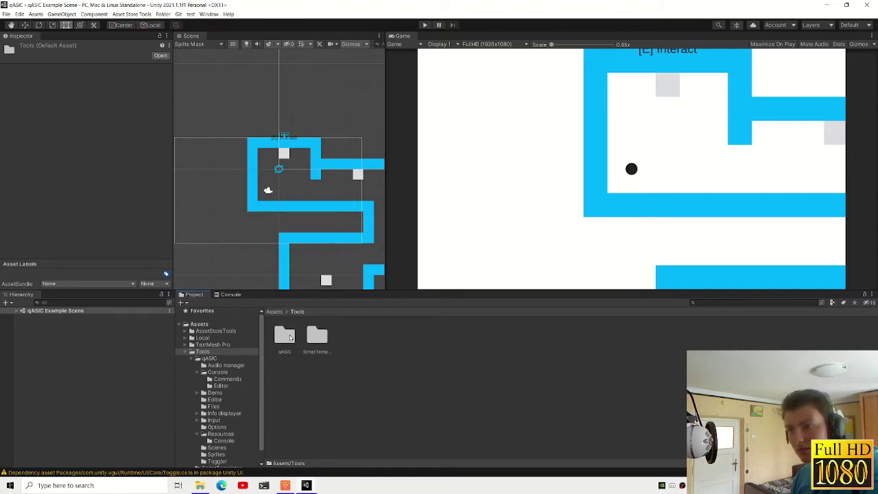
# - Move the qASIC and ScriptTemplates folders from Tools up into Assets
pyautogui.click(480, 398)
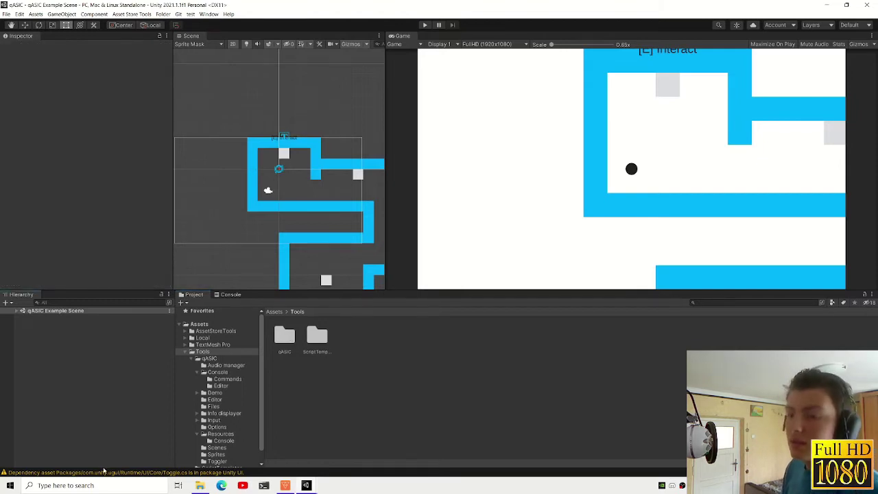
pyautogui.moveTo(336, 363); pyautogui.dragTo(200, 328)
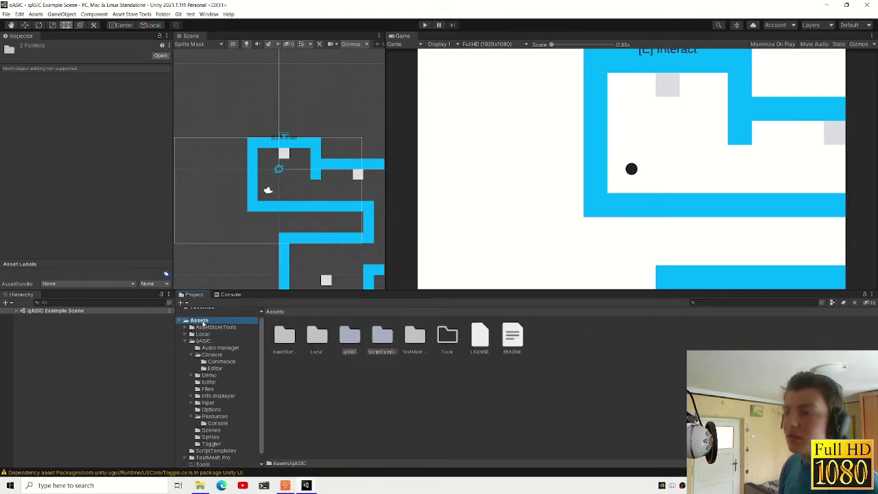
pyautogui.click(349, 347)
# - Start an Export Package from Assets, uncheck all items, and collapse the folder tree
pyautogui.rightClick(376, 353)
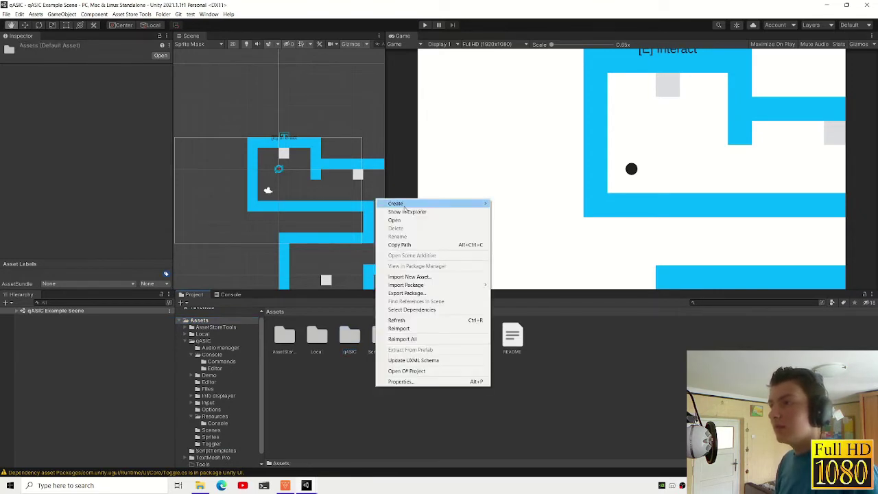
pyautogui.click(421, 293)
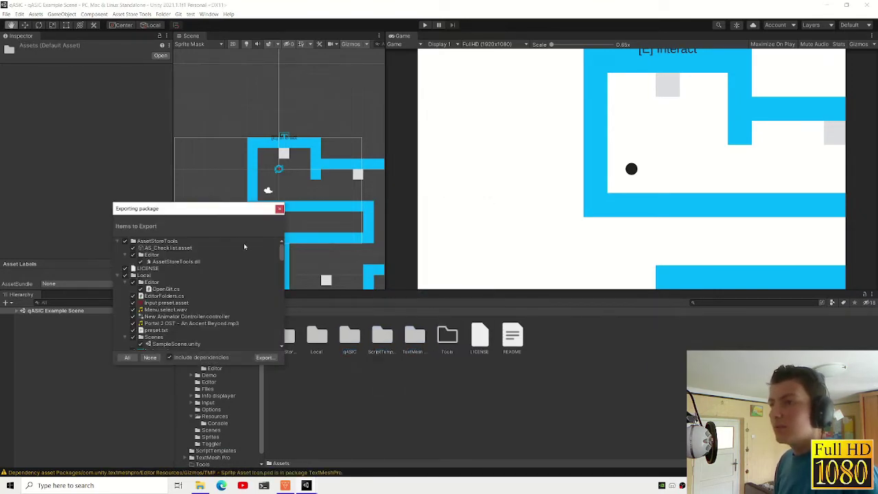
pyautogui.click(150, 357)
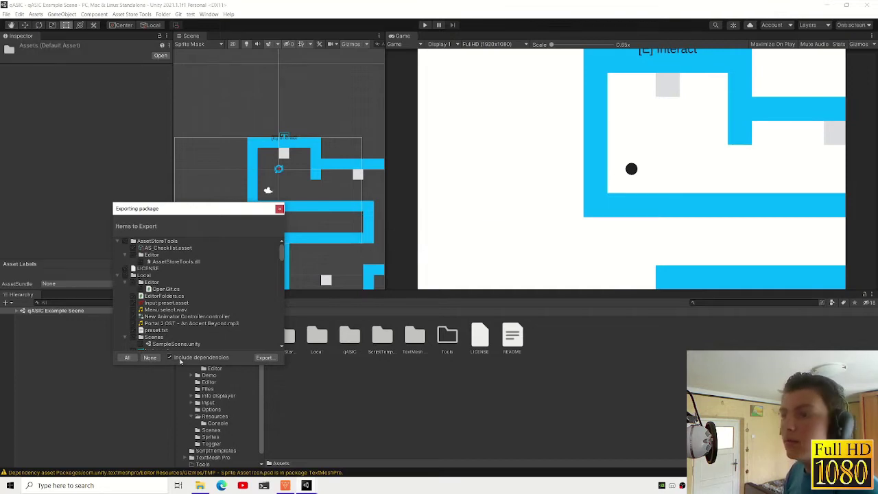
pyautogui.click(117, 241)
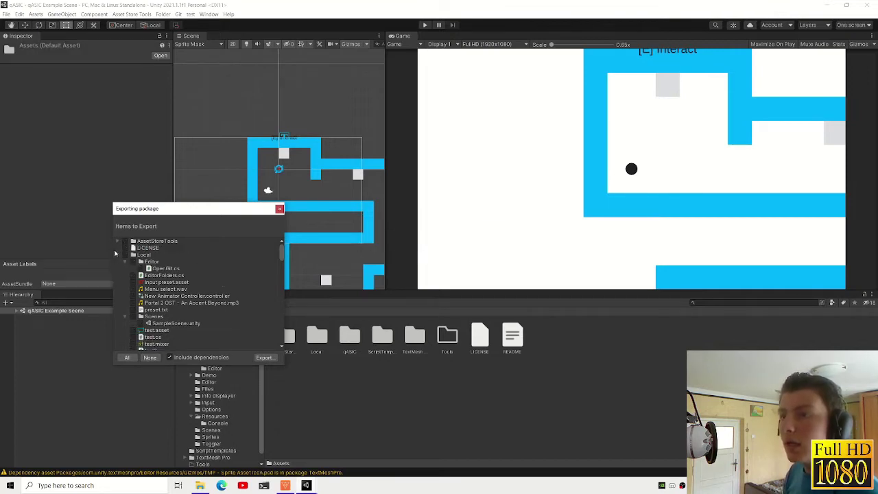
pyautogui.click(116, 256)
pyautogui.click(121, 257)
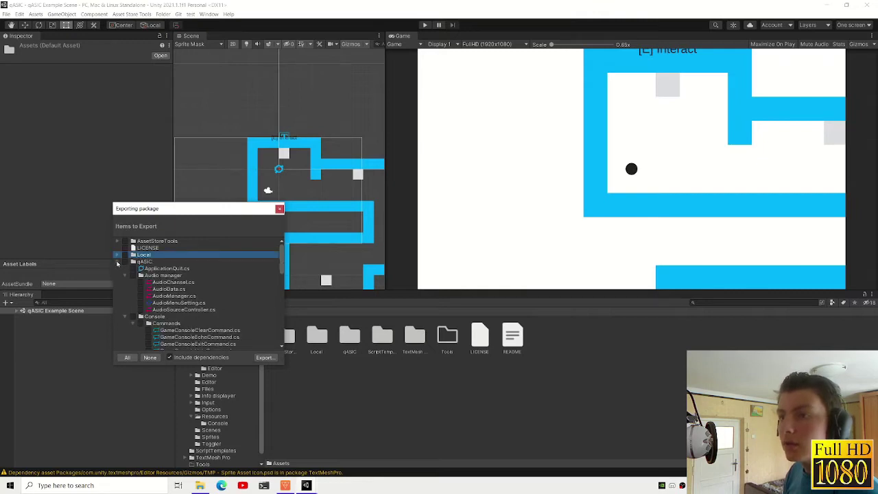
pyautogui.click(118, 262)
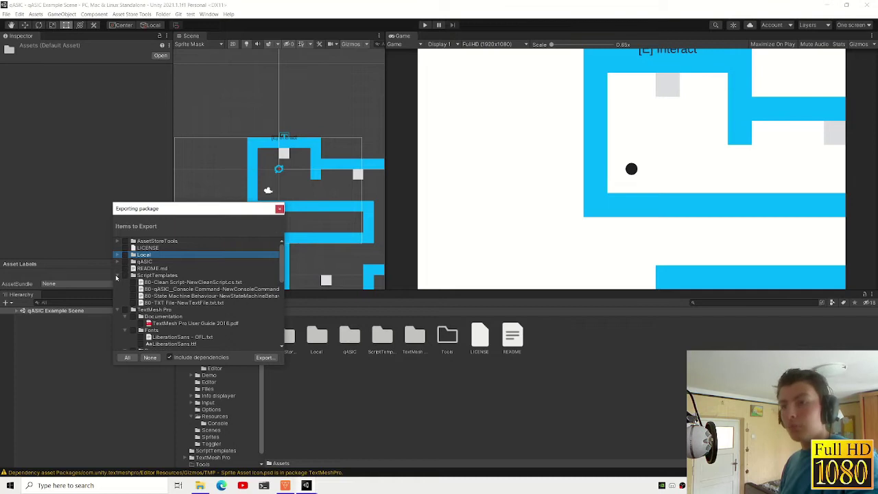
pyautogui.click(116, 275)
pyautogui.click(126, 276)
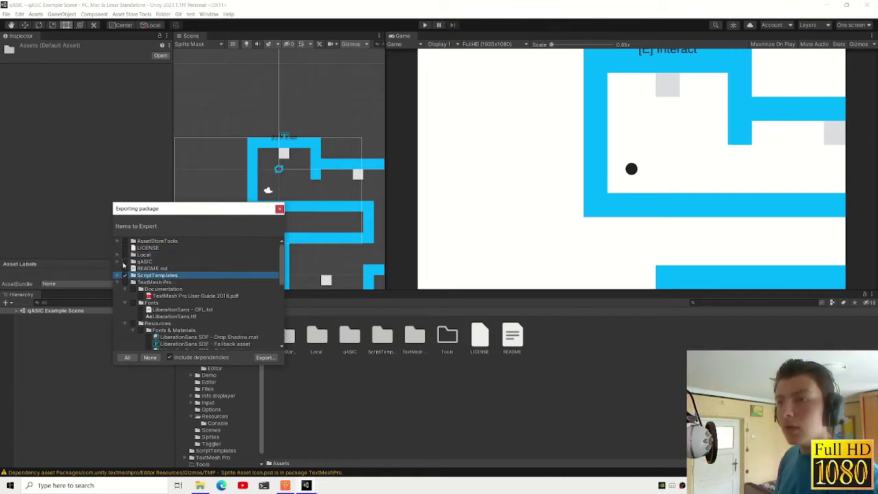
# - Export to the Unity packages folder on the Seagate drive, replacing qASICv0.1.0.unitypackage
pyautogui.click(264, 357)
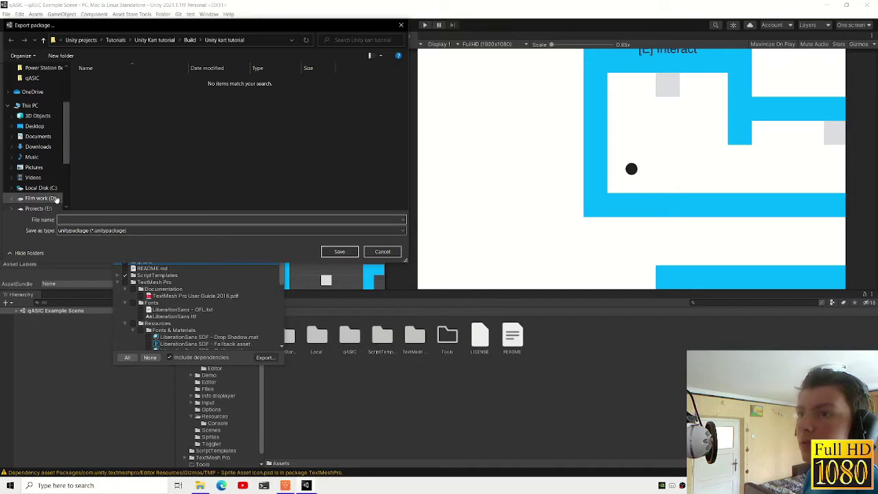
pyautogui.scroll(-1, 49, 200)
pyautogui.click(44, 208)
pyautogui.doubleClick(130, 94)
pyautogui.click(153, 183)
pyautogui.click(340, 251)
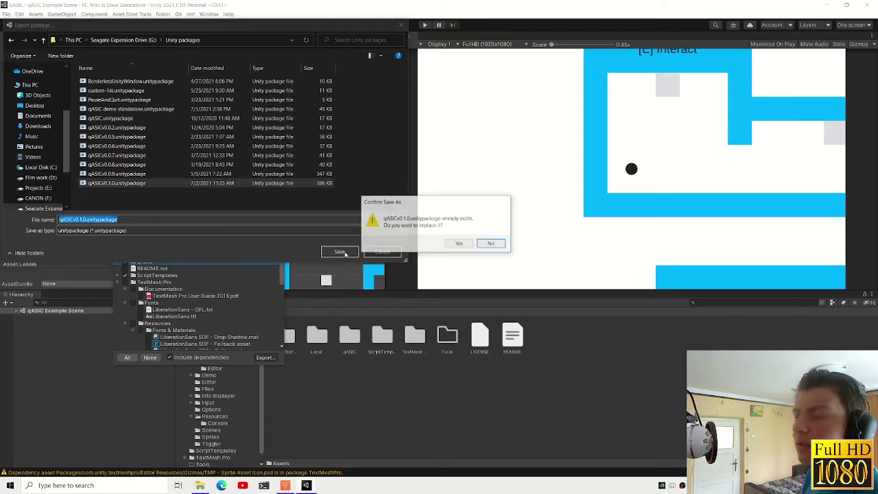
pyautogui.click(458, 244)
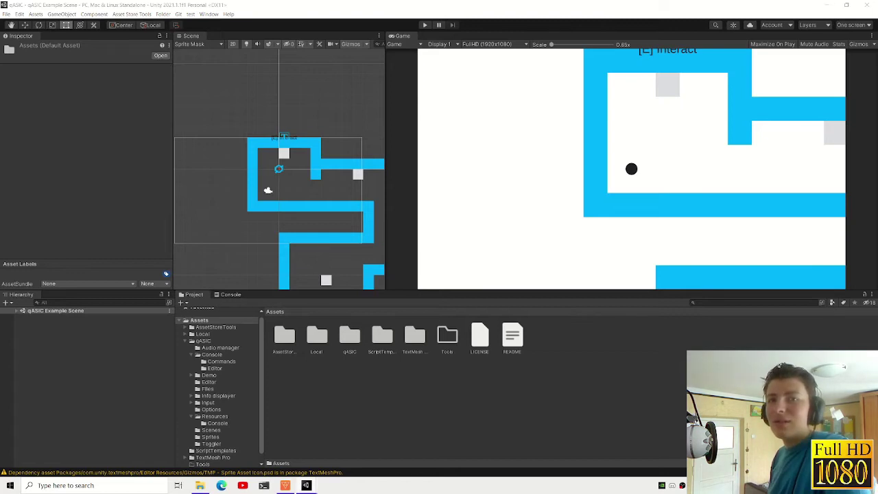
# - Return to the Unity editor and briefly open a Git Bash terminal in Assets
pyautogui.click(350, 309)
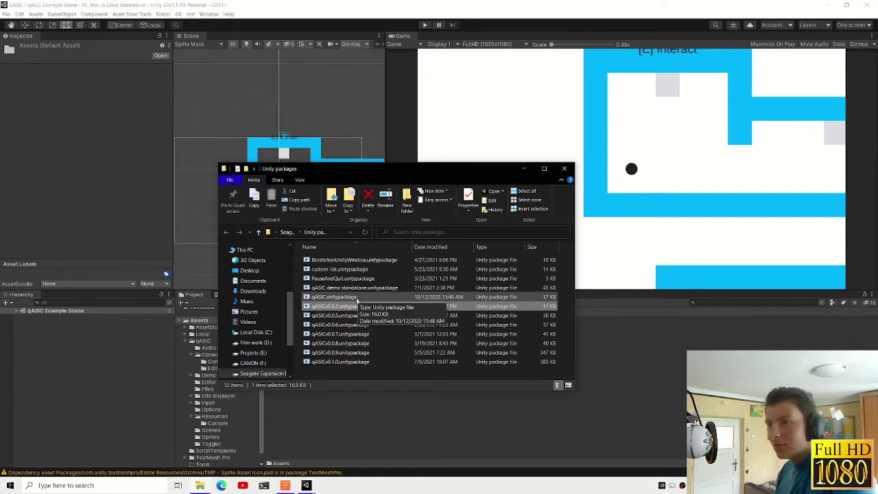
pyautogui.click(136, 378)
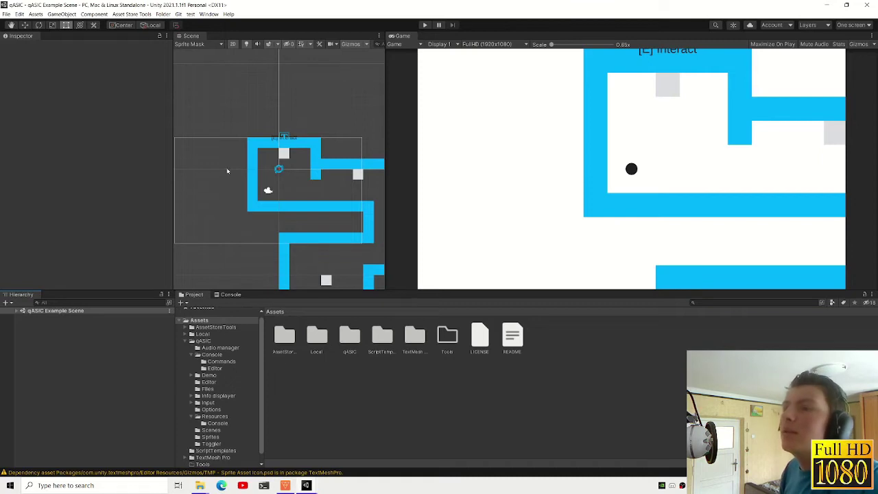
pyautogui.click(178, 14)
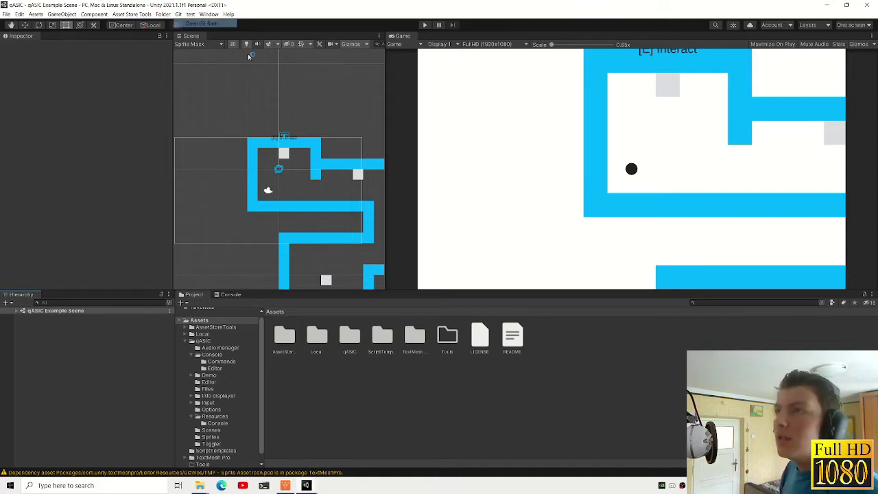
pyautogui.click(199, 23)
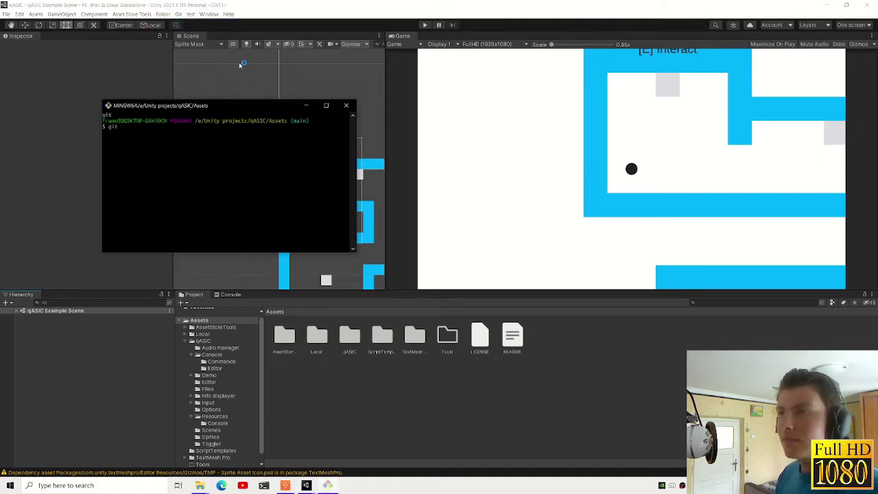
pyautogui.click(345, 105)
# - Move the qASIC and ScriptTemplates folders back into Tools
pyautogui.click(350, 337)
pyautogui.keyDown('ctrl'); pyautogui.click(382, 336); pyautogui.keyUp('ctrl')
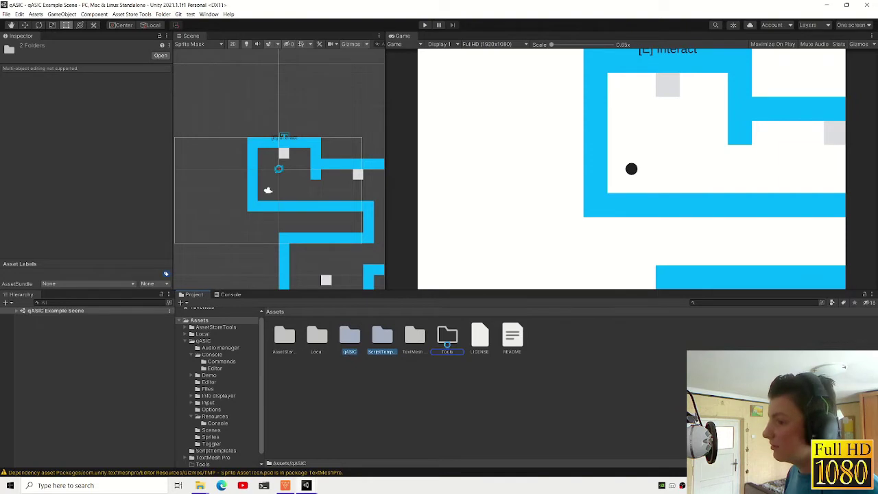
pyautogui.moveTo(447, 343); pyautogui.dragTo(447, 340)
# - Run git status in Git Bash, confirming a clean working tree on main
pyautogui.click(163, 14)
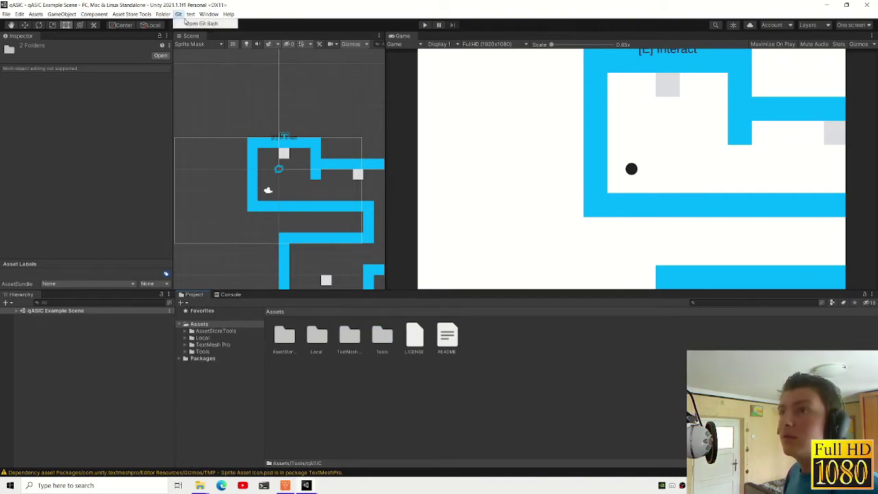
pyautogui.click(180, 22)
pyautogui.write('gits')
pyautogui.press('Return')
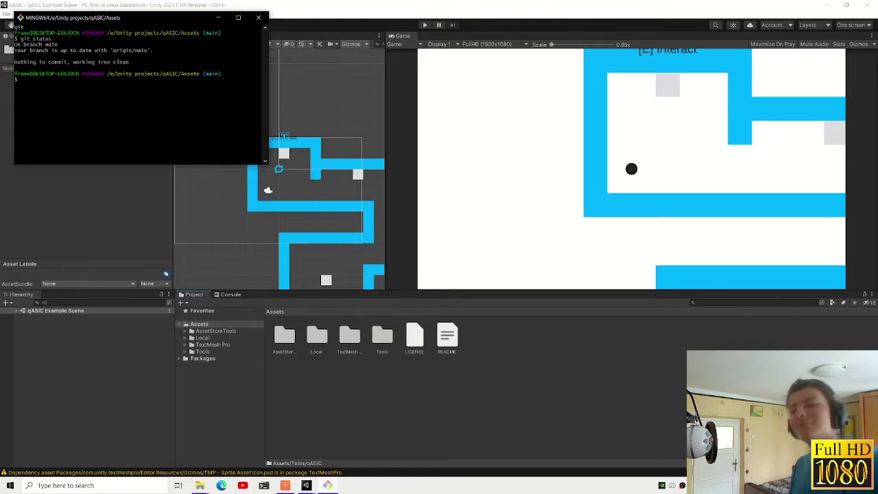
pyautogui.click(258, 17)
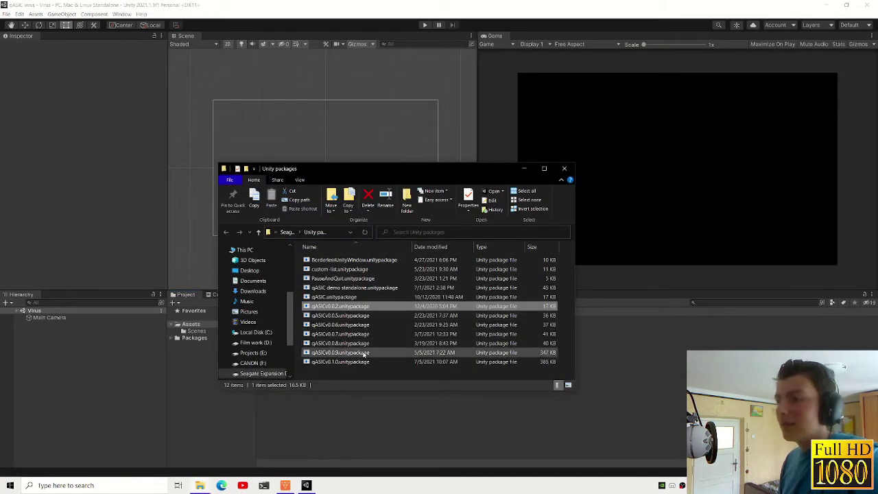
# - Import all assets from qASICv0.1.0.unitypackage into the Virus project
pyautogui.moveTo(336, 361)
pyautogui.mouseDown()
pyautogui.moveTo(308, 392)
pyautogui.moveTo(331, 406)
pyautogui.mouseUp()
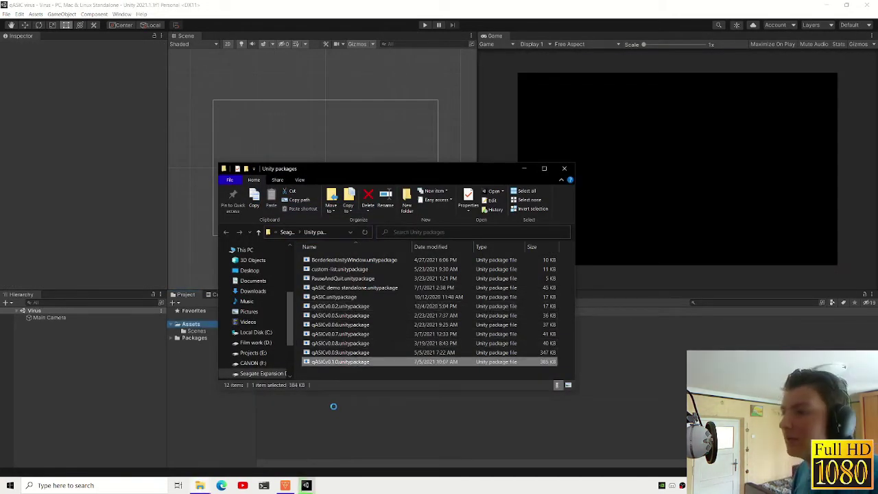
pyautogui.click(203, 468)
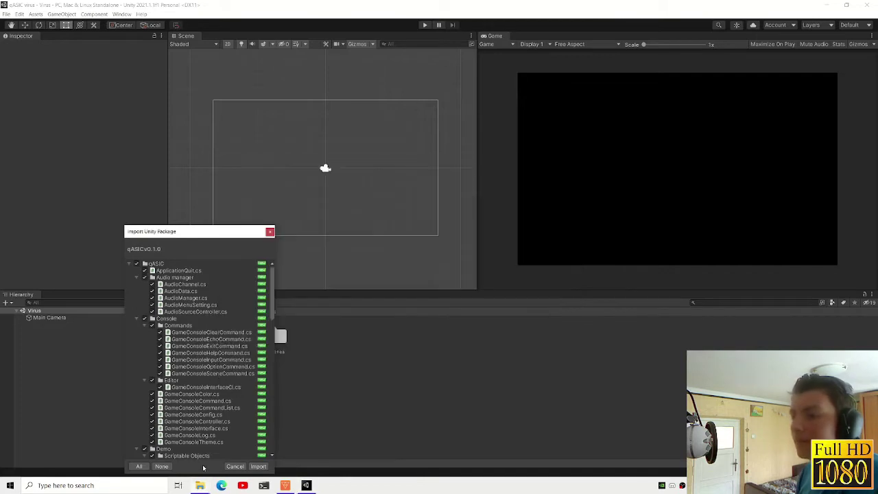
pyautogui.scroll(-5, 227, 412)
pyautogui.scroll(-5, 241, 416)
pyautogui.scroll(-5, 248, 437)
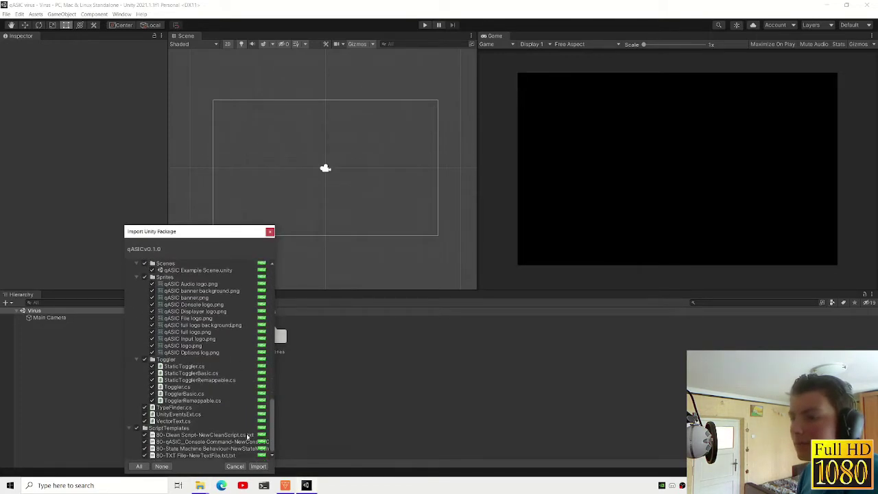
pyautogui.click(258, 466)
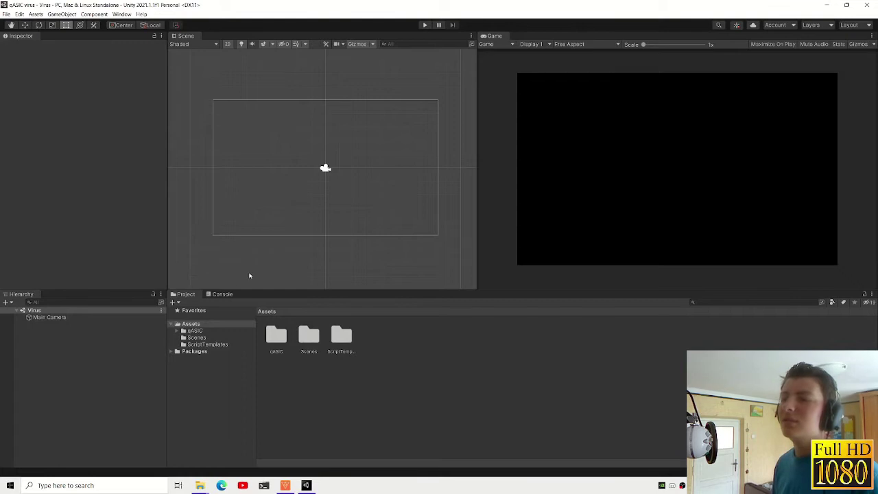
# - Select the Main Camera in the Hierarchy to inspect its settings
pyautogui.click(56, 317)
pyautogui.scroll(-2, 103, 213)
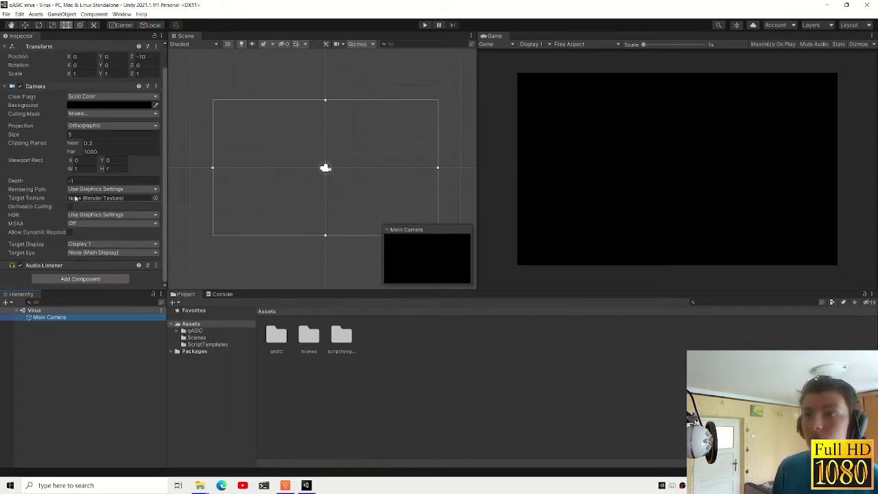
pyautogui.moveTo(354, 118); pyautogui.dragTo(348, 129, button='middle')
pyautogui.scroll(1, 348, 129)
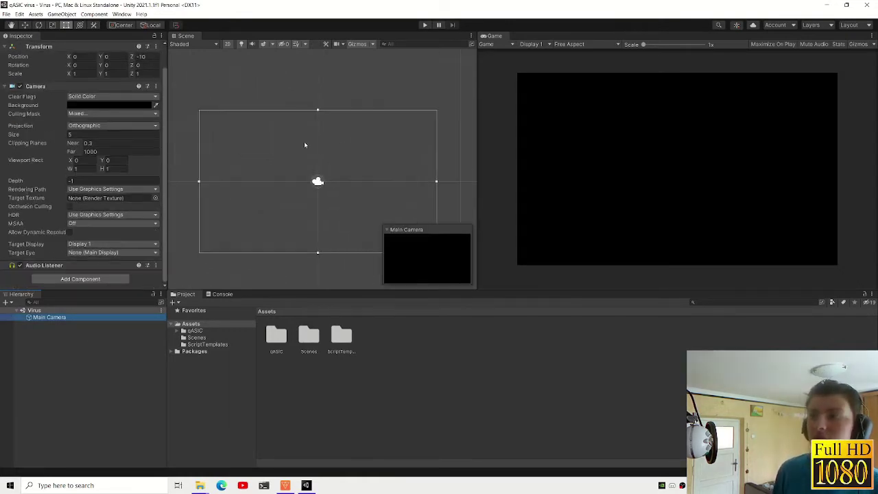
pyautogui.click(212, 164)
pyautogui.click(117, 318)
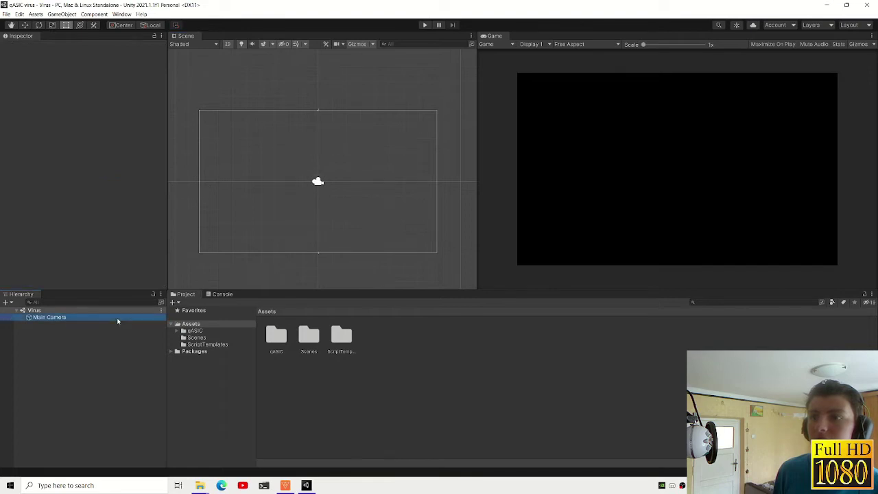
pyautogui.scroll(-1, 102, 263)
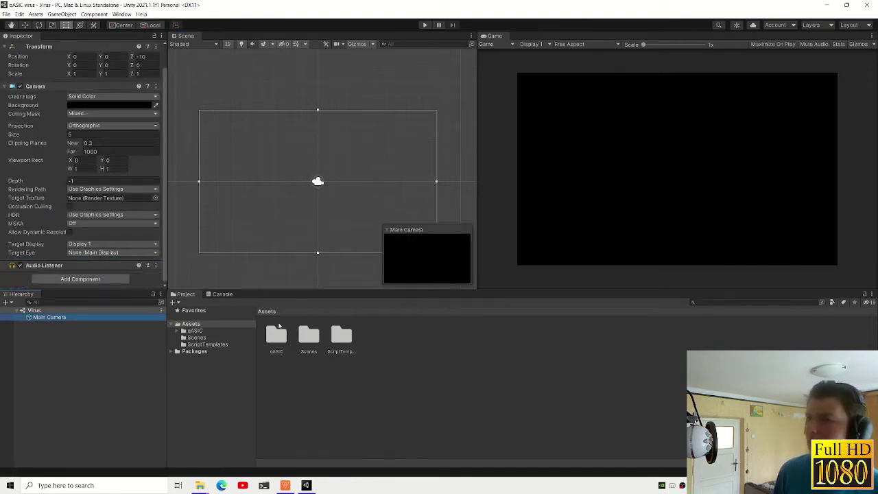
# - Add a UI Canvas to the Virus scene hierarchy
pyautogui.click(323, 380)
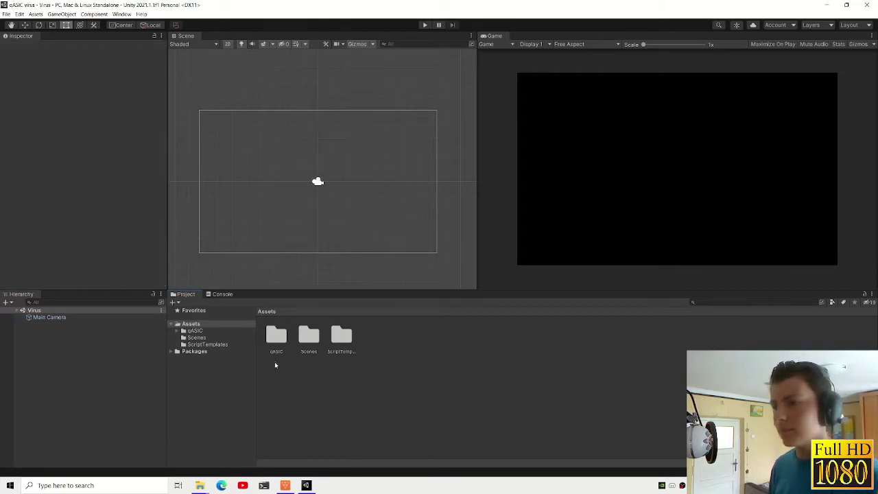
pyautogui.rightClick(351, 384)
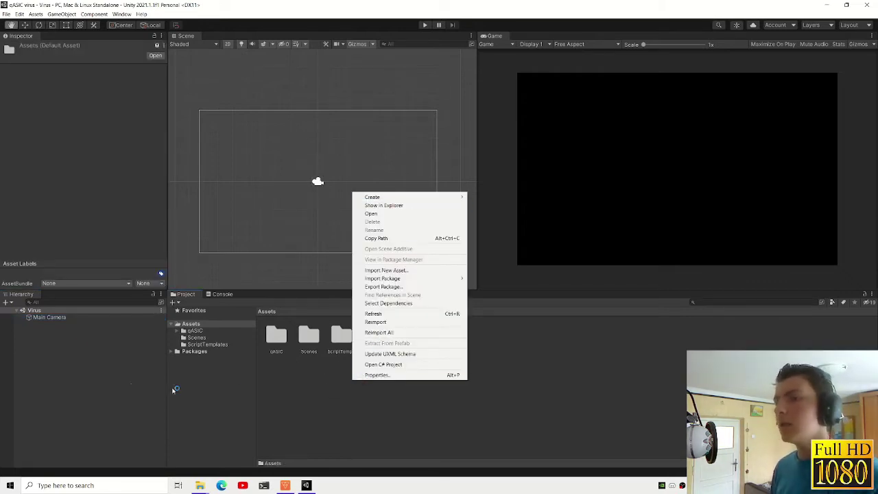
pyautogui.click(50, 312)
pyautogui.rightClick(52, 312)
pyautogui.moveTo(118, 319)
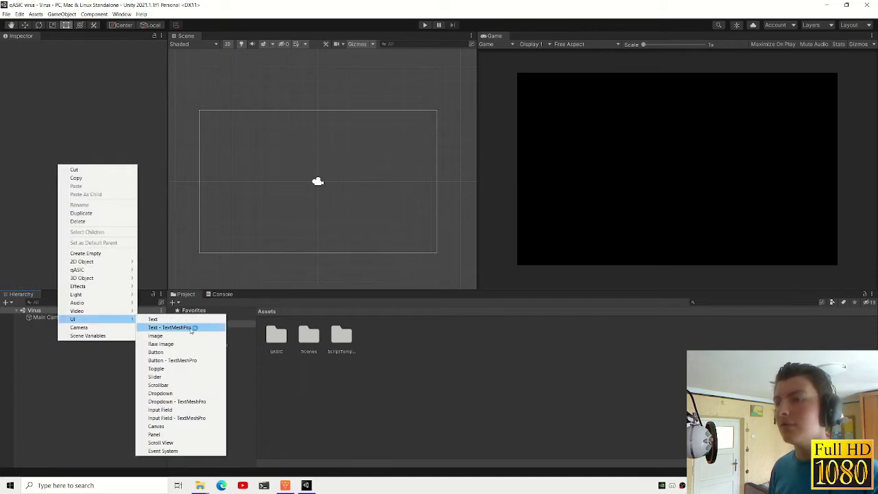
pyautogui.click(164, 426)
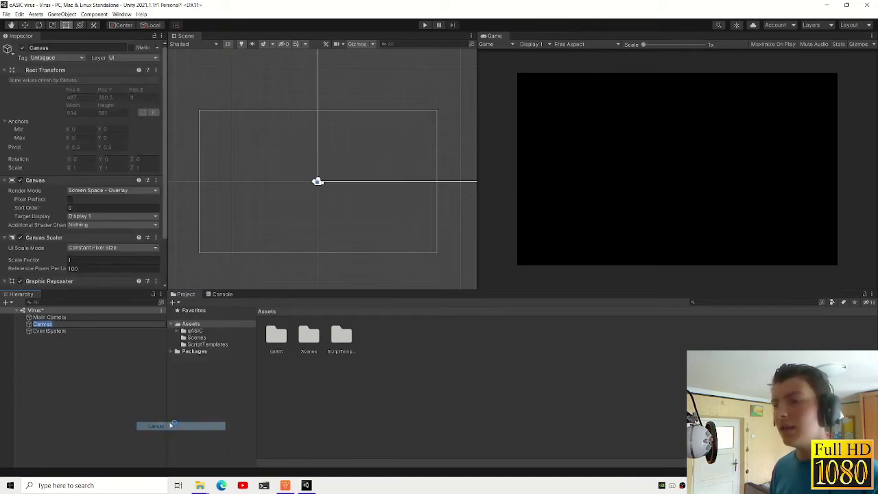
pyautogui.press('Return')
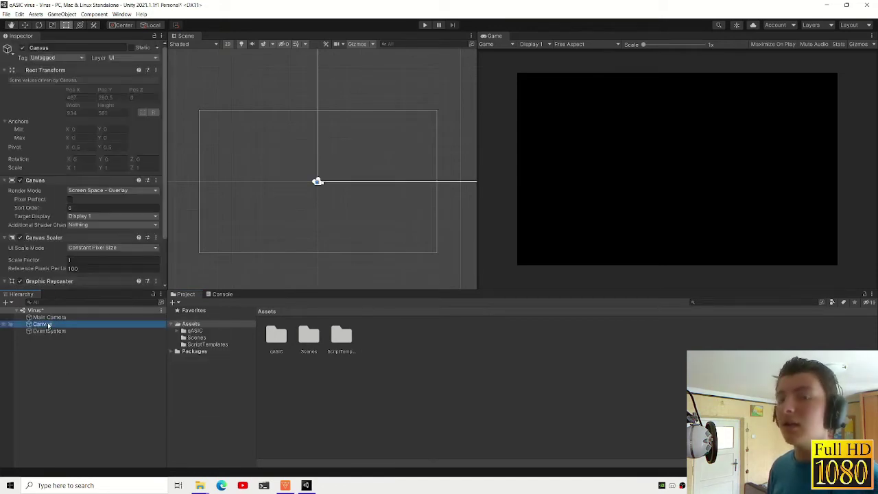
pyautogui.click(48, 317)
pyautogui.click(50, 324)
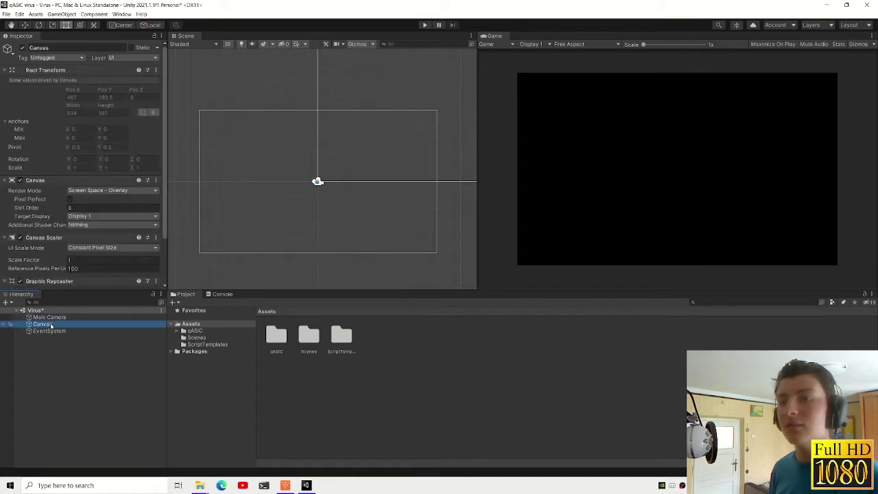
pyautogui.rightClick(49, 327)
# - Set the Main Camera background colour to white (FFFFFF)
pyautogui.click(48, 317)
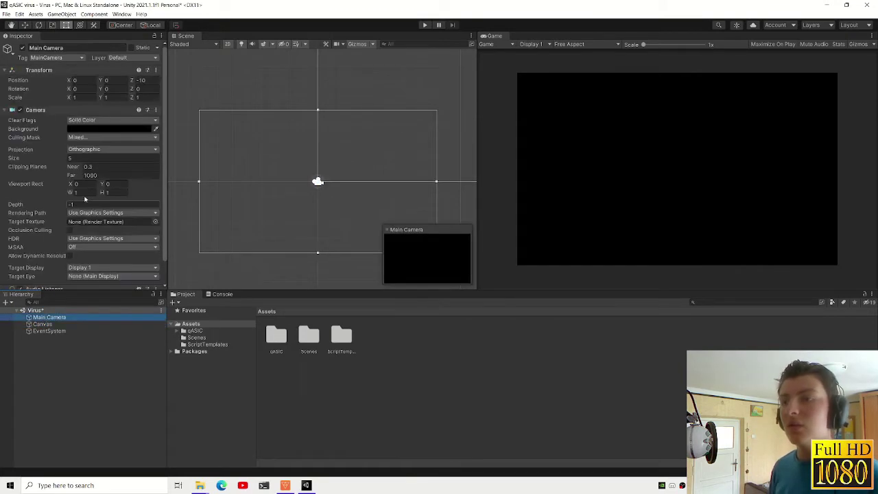
pyautogui.click(105, 129)
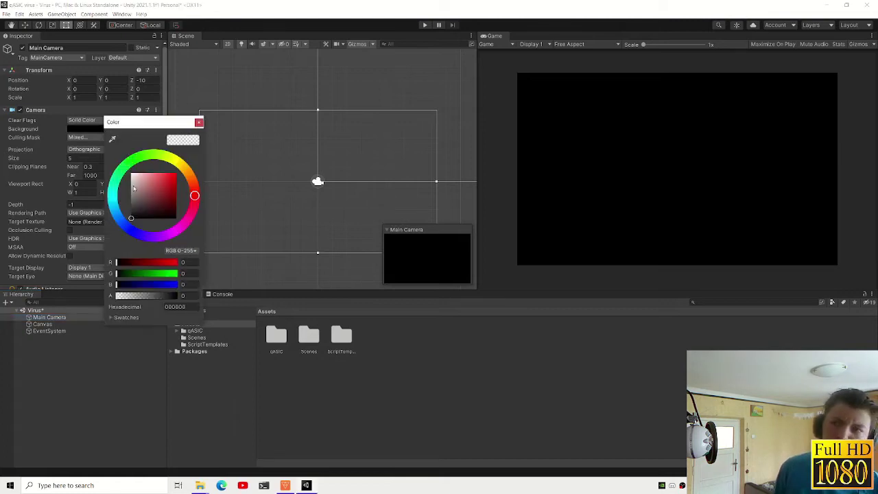
pyautogui.moveTo(134, 189); pyautogui.dragTo(131, 173)
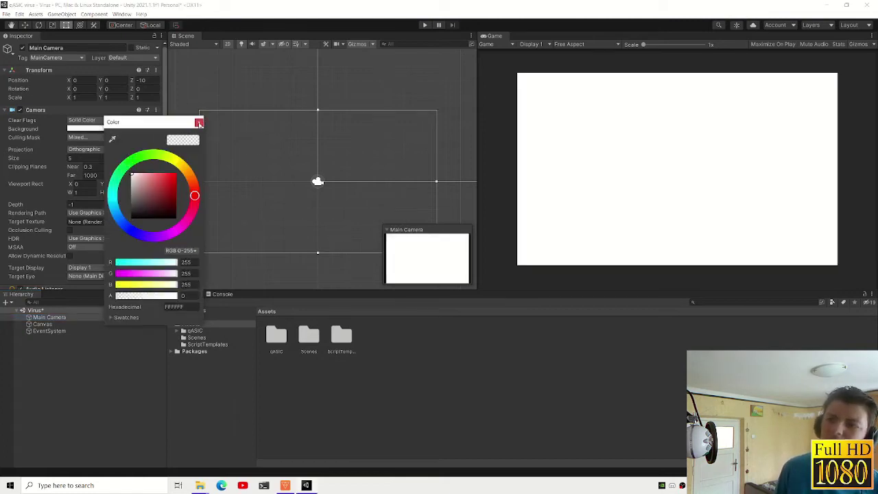
pyautogui.click(199, 123)
pyautogui.click(54, 325)
# - Add a UI Image inside the Canvas and frame it in the Scene view
pyautogui.moveTo(76, 258)
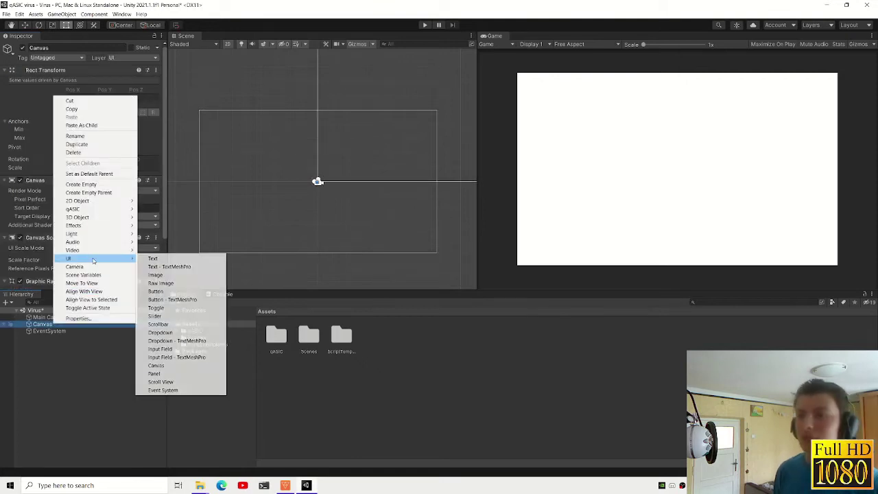
pyautogui.click(168, 274)
pyautogui.doubleClick(94, 332)
pyautogui.scroll(-5, 290, 208)
pyautogui.scroll(-3, 84, 202)
# - Make the image colour black with alpha 128
pyautogui.click(106, 121)
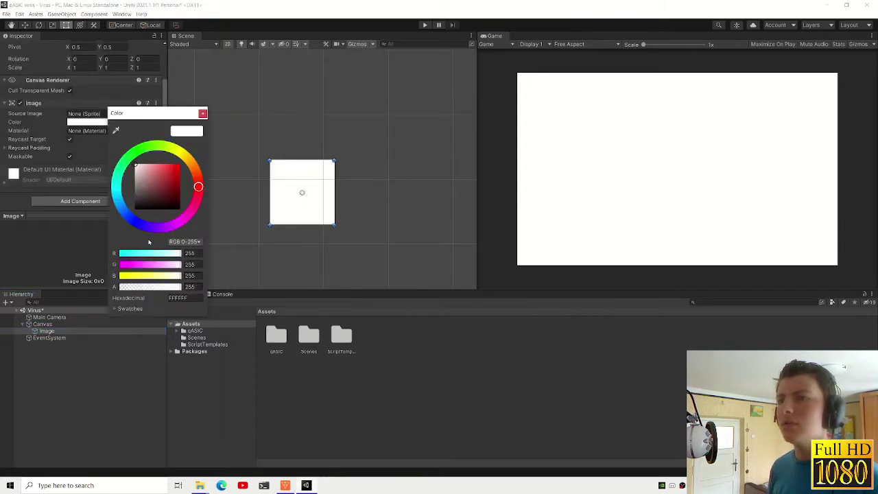
pyautogui.moveTo(171, 193); pyautogui.dragTo(85, 329)
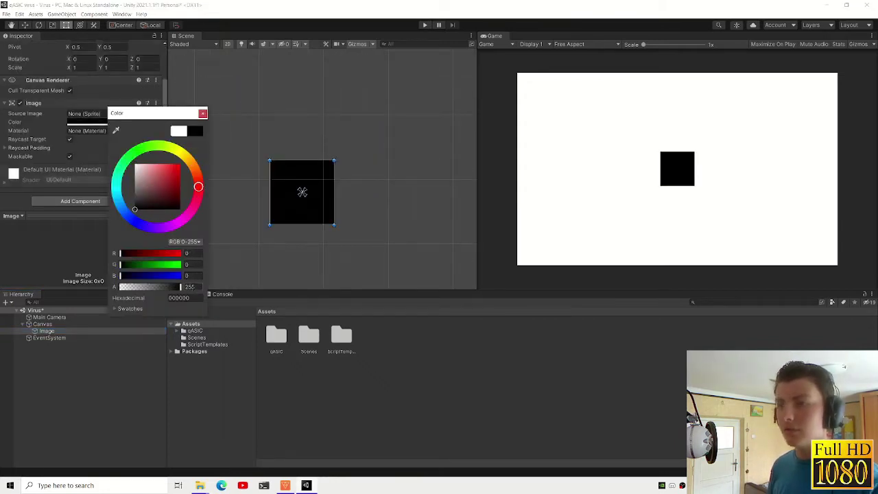
pyautogui.write('100')
pyautogui.click(202, 113)
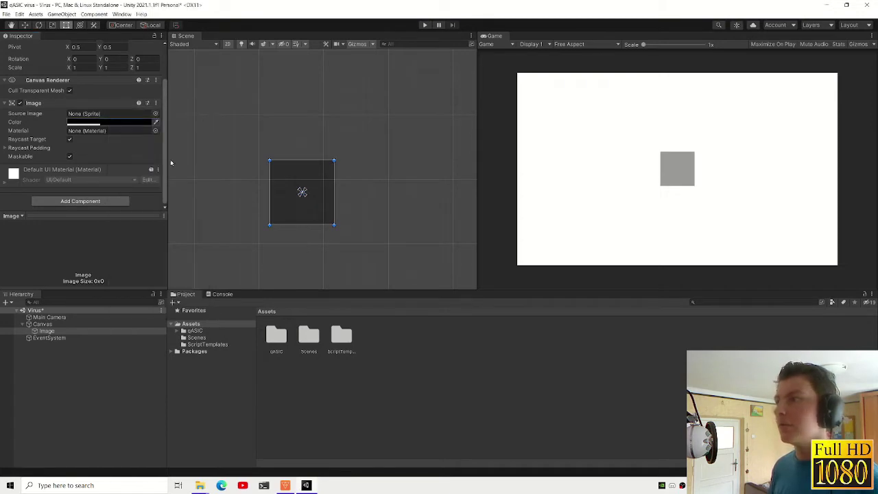
pyautogui.moveTo(85, 215); pyautogui.dragTo(86, 284)
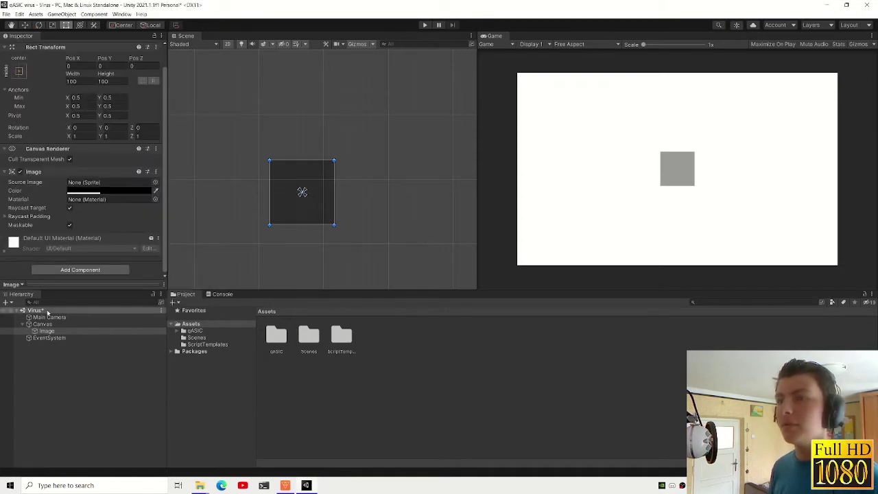
pyautogui.click(118, 192)
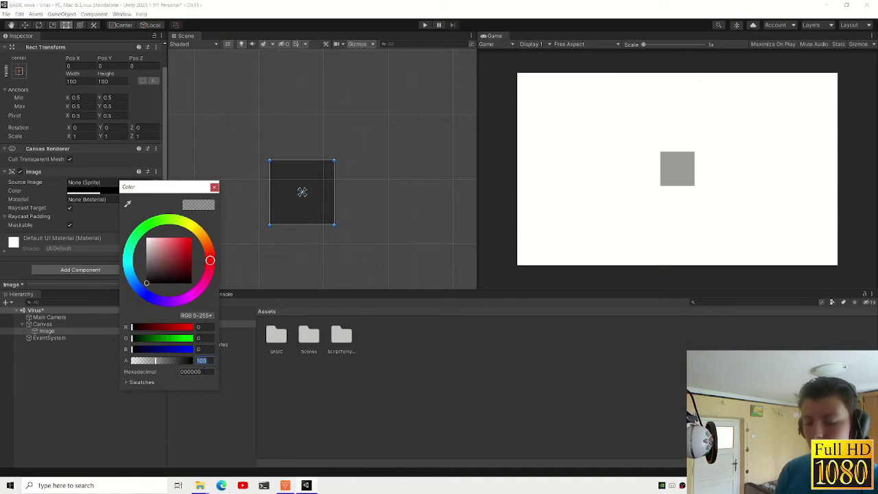
pyautogui.write('128')
pyautogui.click(259, 178)
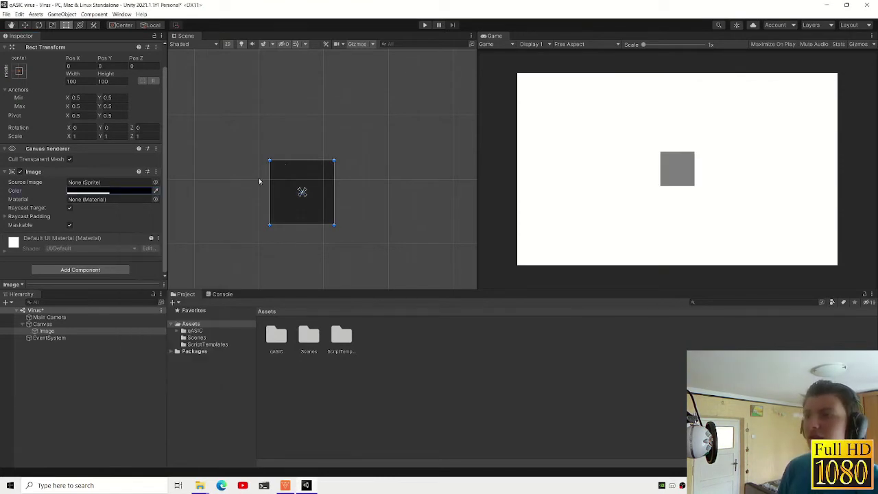
pyautogui.scroll(-2, 258, 178)
pyautogui.scroll(-3, 336, 153)
pyautogui.scroll(-2, 335, 152)
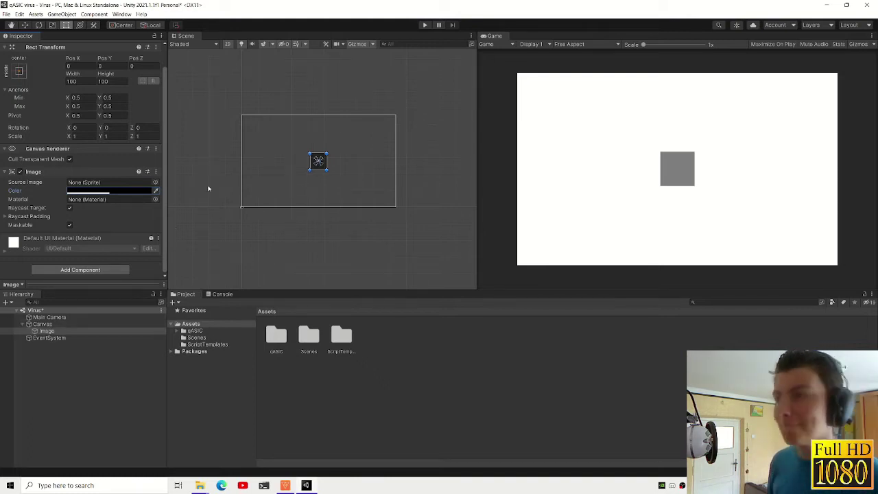
# - Give the image the top-stretch anchor preset with anchor Y 0.8
pyautogui.click(18, 71)
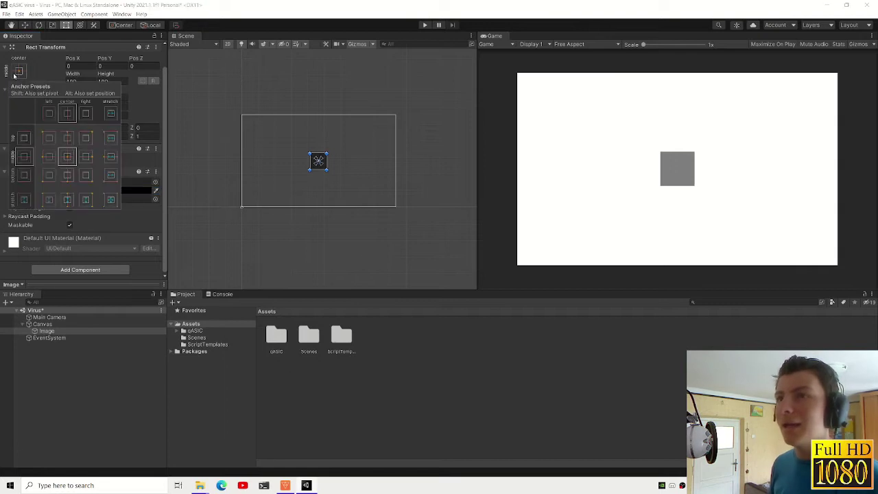
pyautogui.keyDown('alt'); pyautogui.click(111, 137); pyautogui.keyUp('alt')
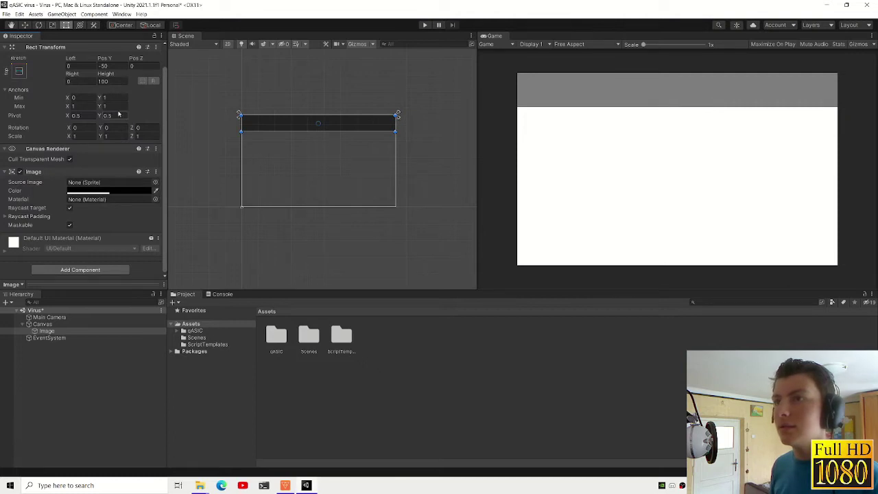
pyautogui.write('0')
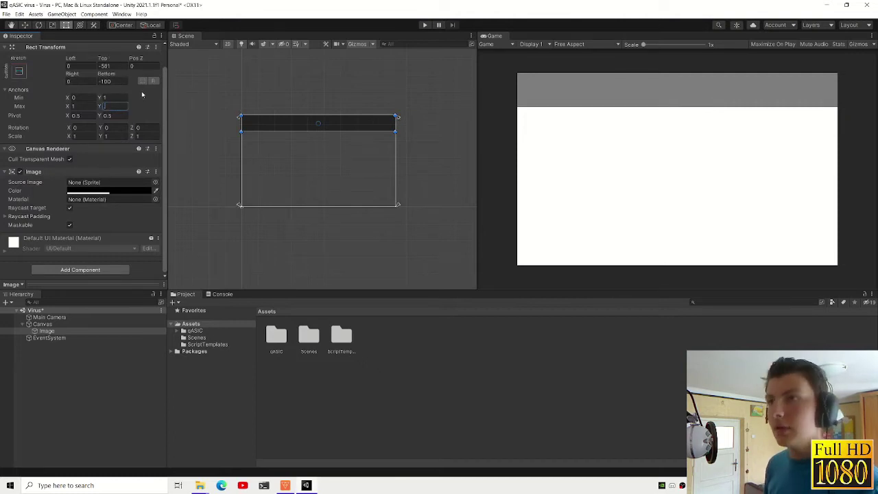
pyautogui.write('0.8')
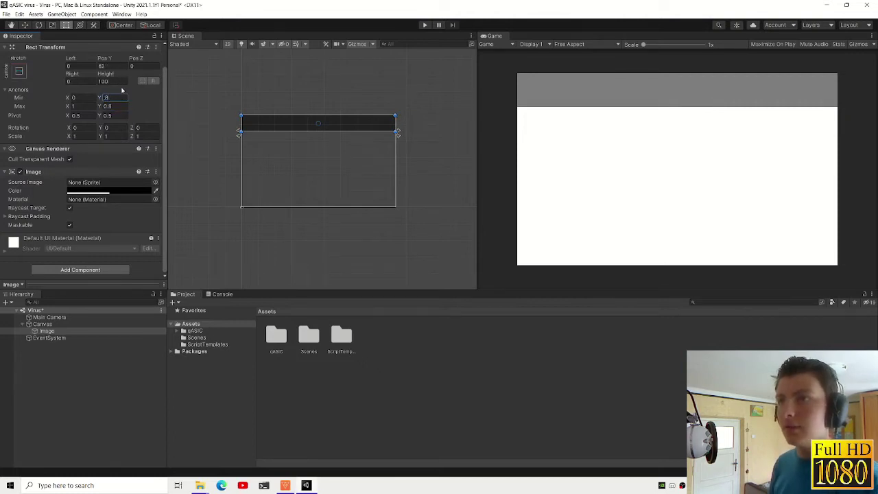
pyautogui.write('0')
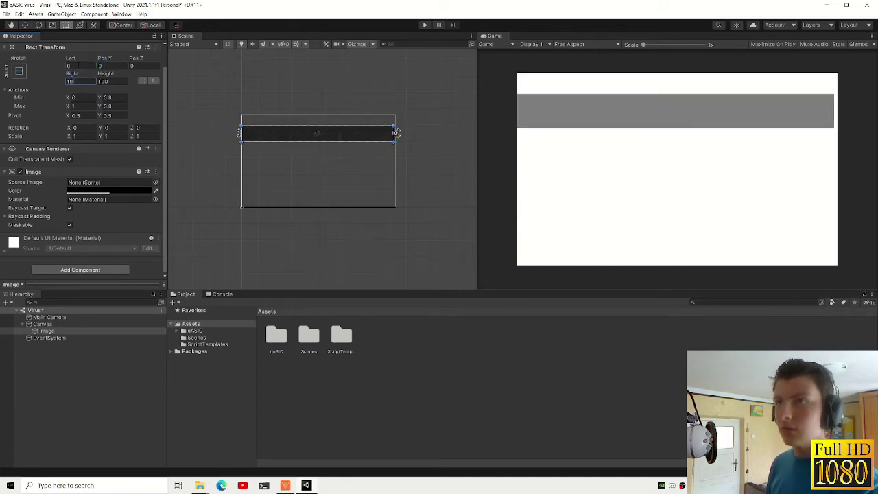
pyautogui.write('0')
pyautogui.click(71, 66)
# - Set the image's Left inset to 100, then add a TextMeshPro text under the Image with TMP Essentials imported
pyautogui.write('100')
pyautogui.rightClick(65, 332)
pyautogui.moveTo(113, 256)
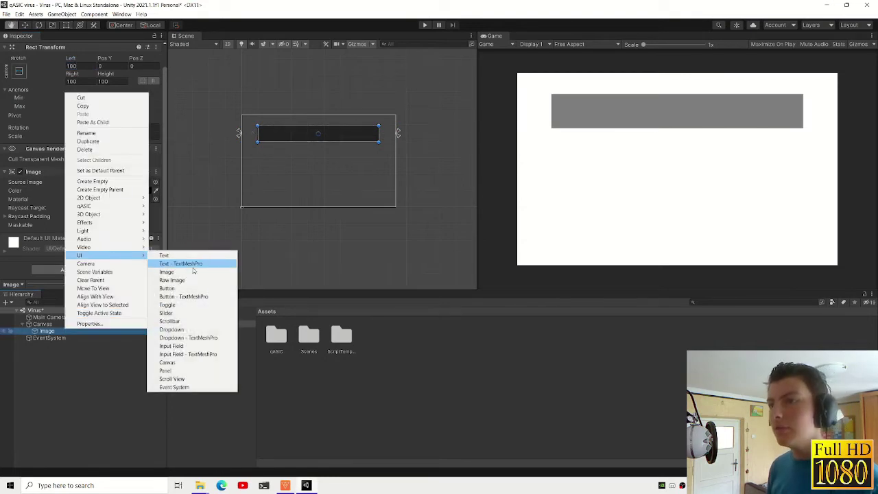
pyautogui.click(195, 262)
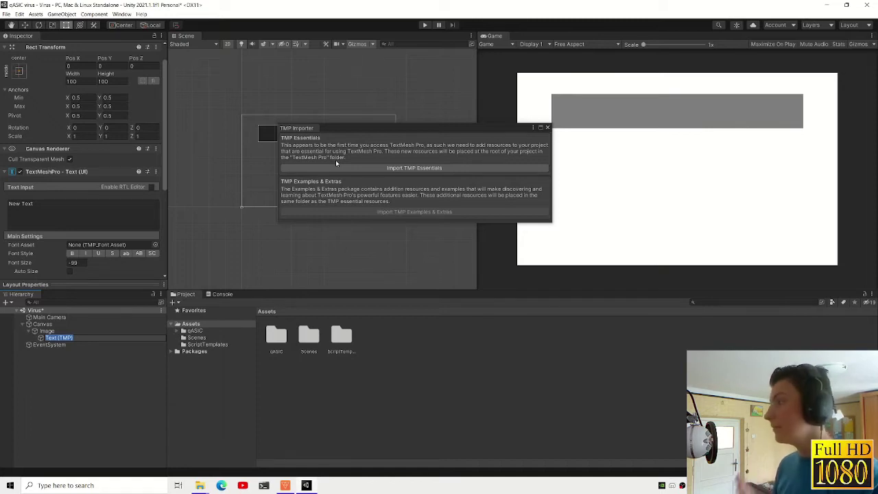
pyautogui.click(359, 168)
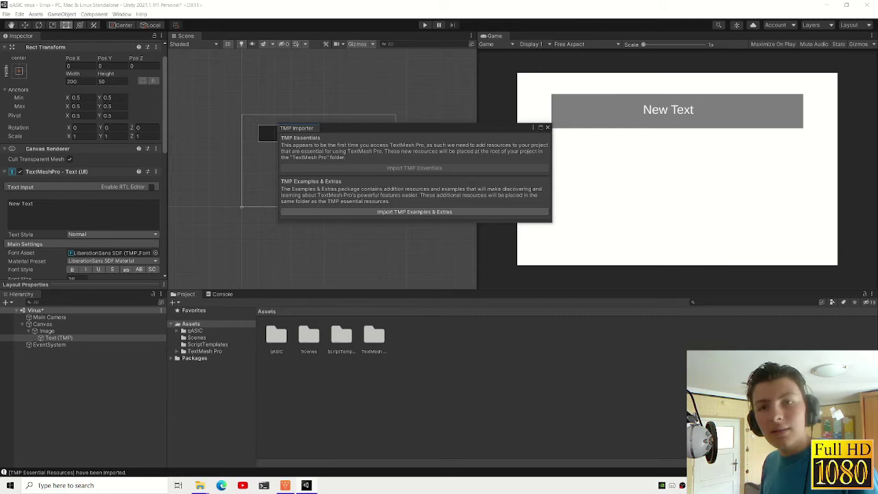
pyautogui.hotkey('alt', 'Tab')
# - Browse File Explorer's drives and folders looking for the font files
pyautogui.moveTo(177, 191); pyautogui.dragTo(211, 191)
pyautogui.scroll(-8, 142, 331)
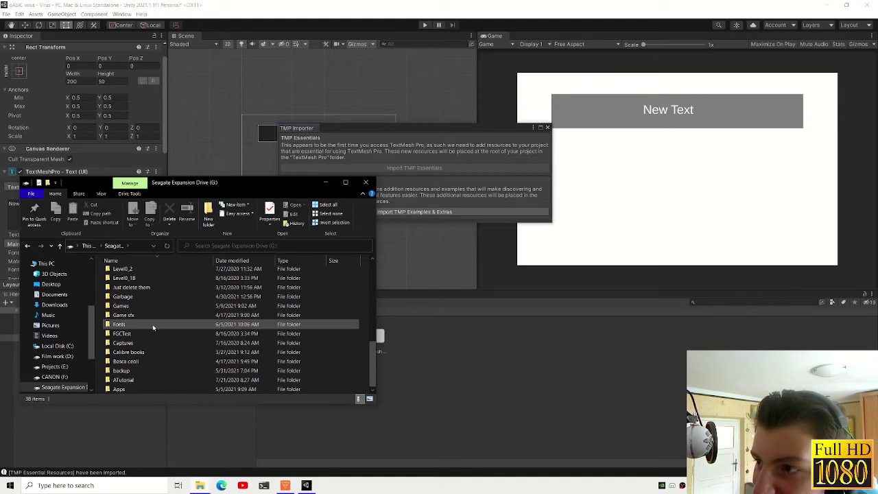
pyautogui.scroll(2, 153, 325)
pyautogui.scroll(1, 152, 324)
pyautogui.scroll(1, 152, 323)
pyautogui.scroll(1, 152, 322)
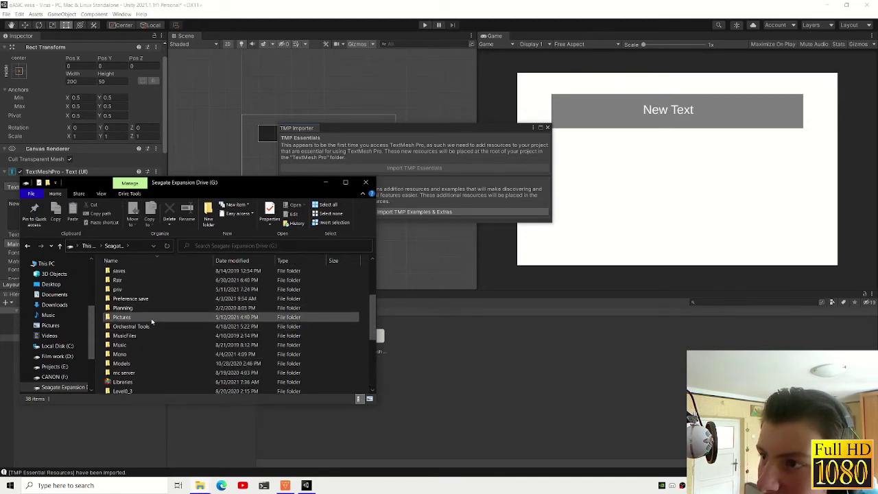
pyautogui.scroll(-3, 152, 319)
pyautogui.scroll(-2, 153, 317)
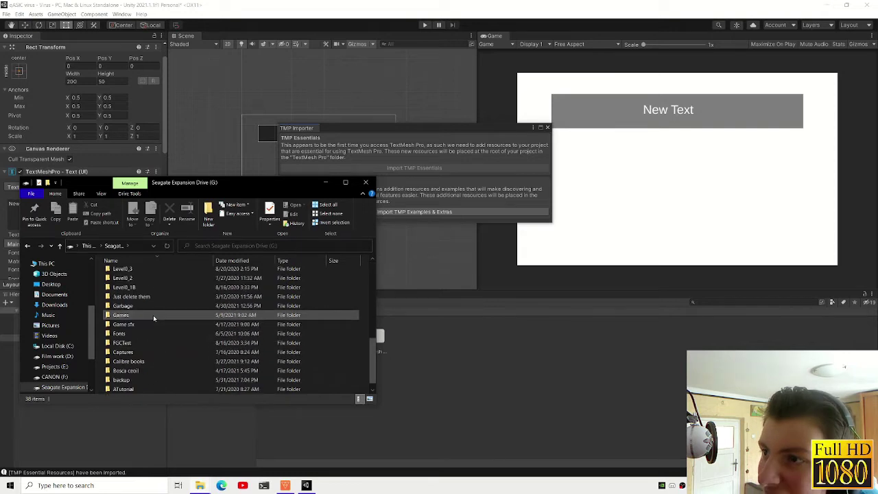
pyautogui.scroll(1, 144, 312)
pyautogui.doubleClick(124, 301)
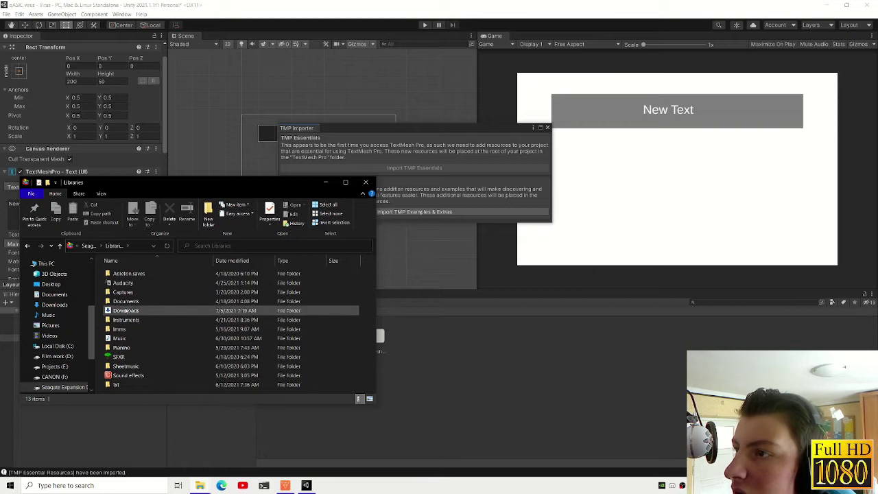
pyautogui.click(87, 245)
pyautogui.scroll(3, 158, 302)
pyautogui.scroll(-1, 159, 319)
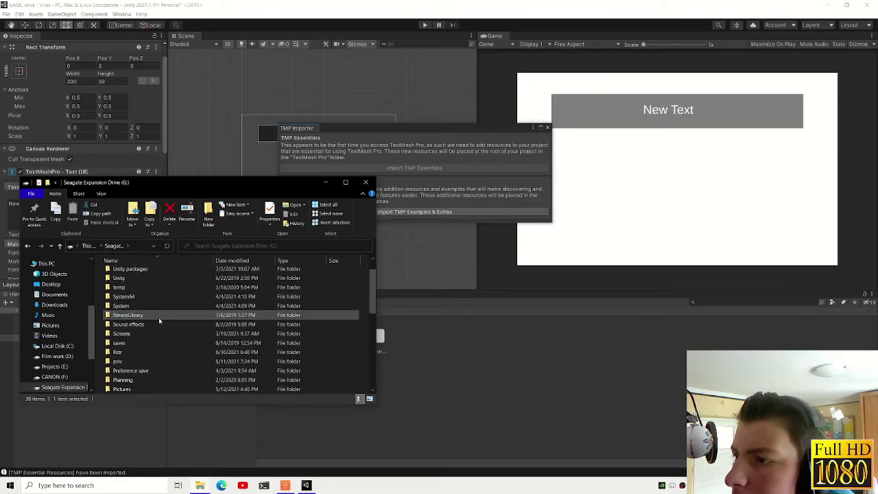
pyautogui.scroll(-2, 159, 319)
pyautogui.scroll(-3, 160, 320)
pyautogui.scroll(-3, 159, 320)
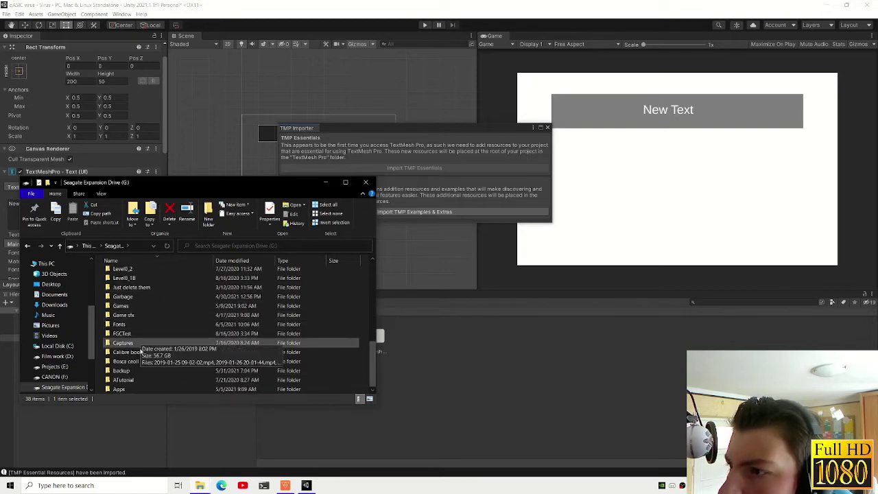
pyautogui.moveTo(102, 184); pyautogui.dragTo(79, 192)
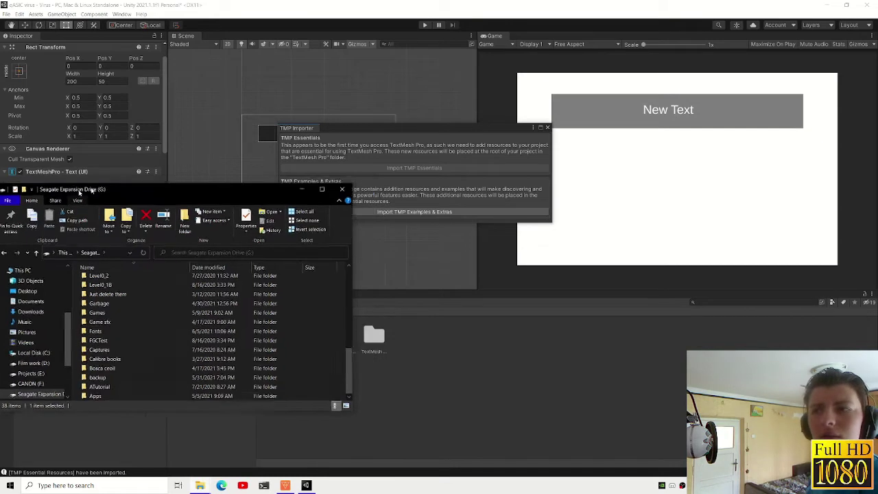
pyautogui.hotkey('alt', 'Tab')
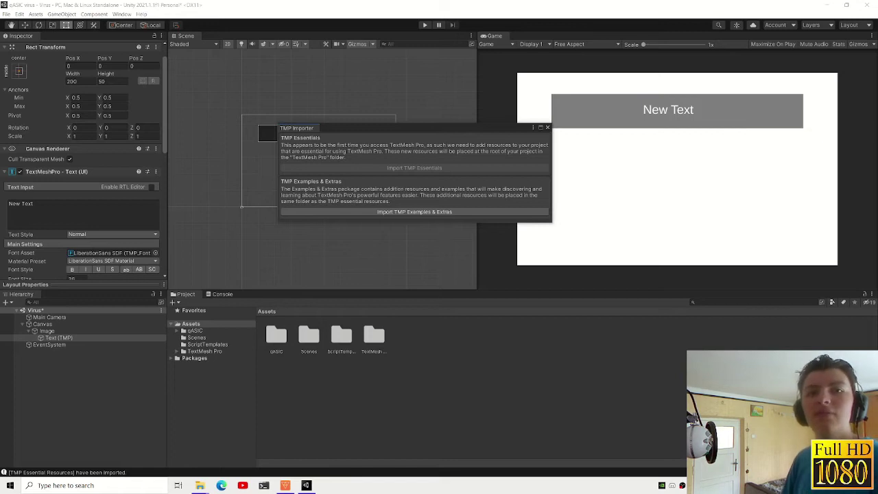
# - Open the Spartan font folder and its static subfolder in File Explorer
pyautogui.hotkey('alt', 'Tab')
pyautogui.moveTo(748, 138); pyautogui.dragTo(582, 128)
pyautogui.click(467, 221)
pyautogui.doubleClick(466, 221)
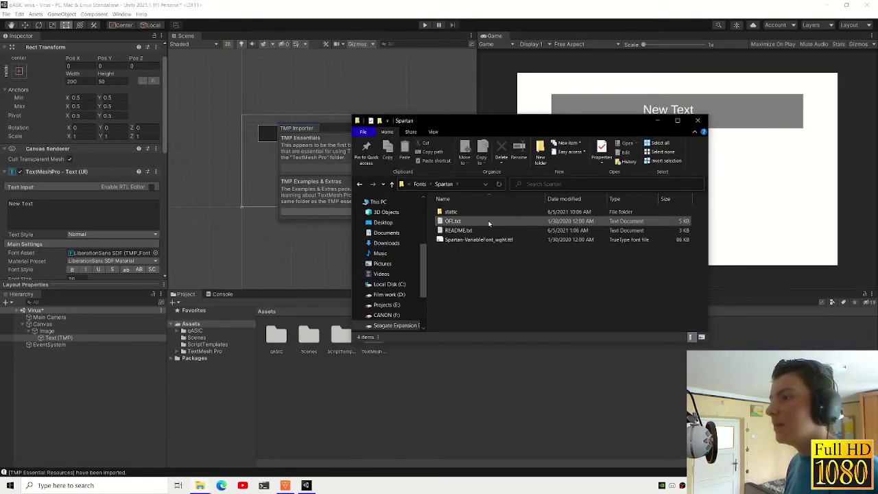
pyautogui.doubleClick(474, 212)
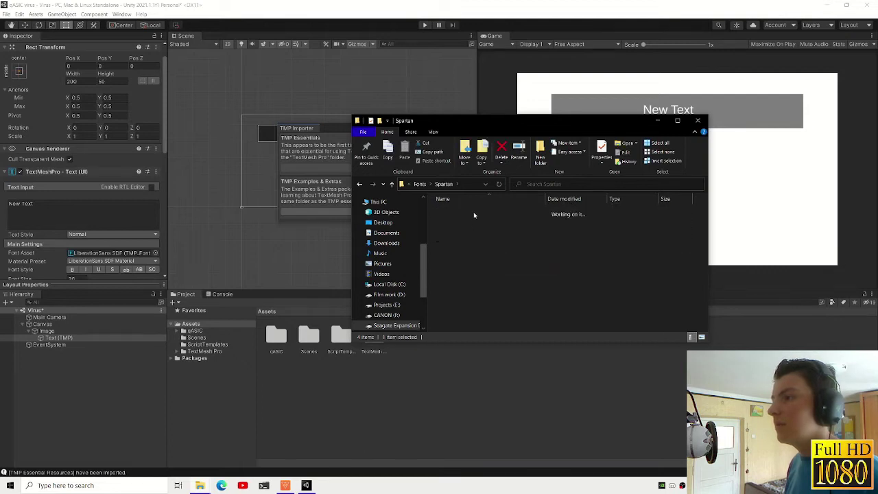
# - Close the TMP Importer and give Text (TMP) the stretch-stretch anchor preset
pyautogui.rightClick(345, 393)
pyautogui.click(305, 132)
pyautogui.click(59, 338)
pyautogui.click(18, 93)
pyautogui.click(111, 223)
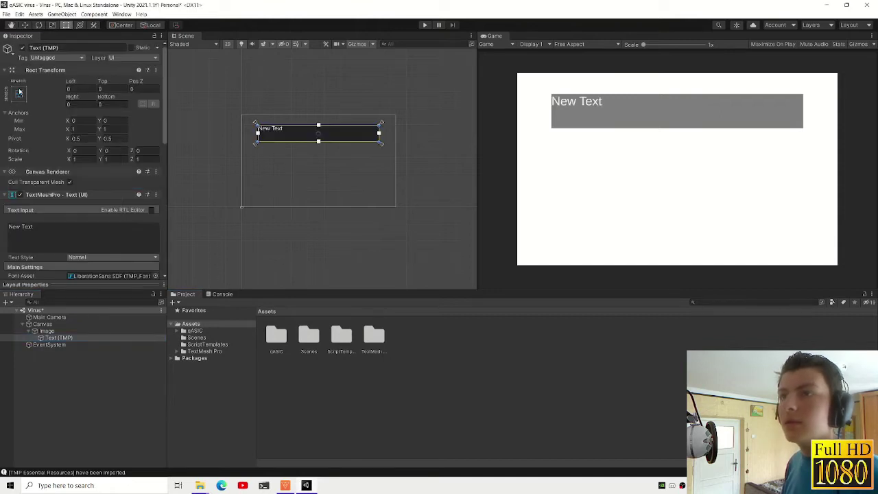
# - Replace the banner text with 'Totally not a virus'
pyautogui.click(97, 225)
pyautogui.hotkey('ctrl', 'a')
pyautogui.write('Tot')
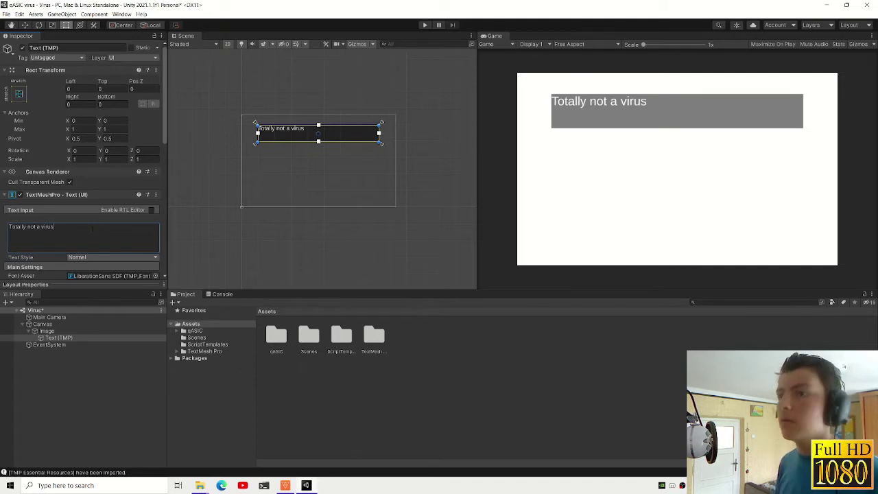
pyautogui.scroll(-2, 86, 206)
pyautogui.scroll(-3, 80, 184)
# - Center-align the banner text and set its font size to 72
pyautogui.click(81, 218)
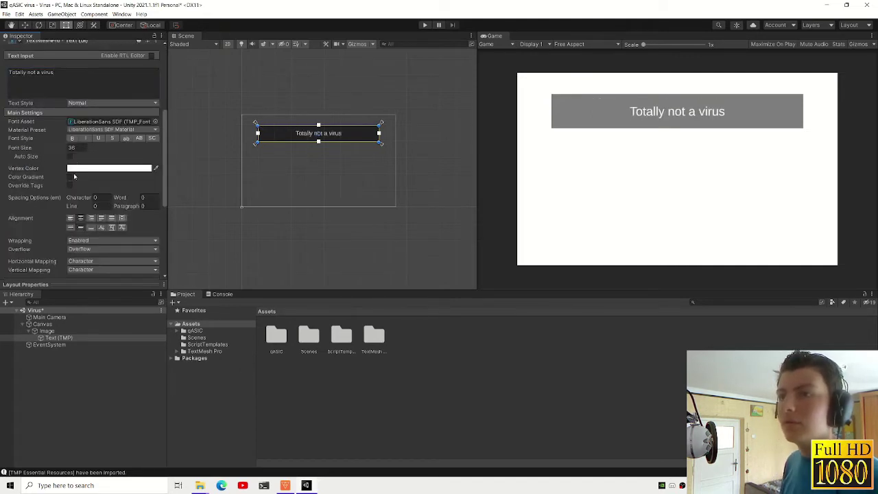
pyautogui.click(69, 156)
pyautogui.write('1')
pyautogui.press('Tab')
pyautogui.write('128')
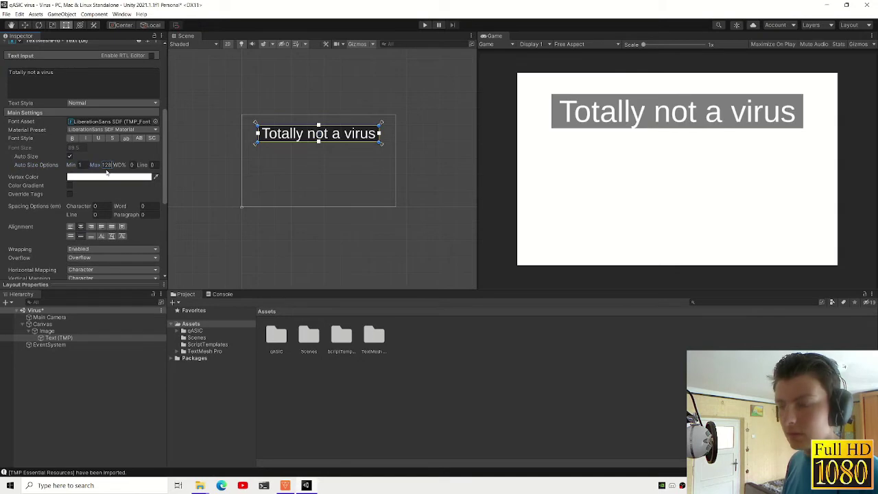
pyautogui.click(69, 156)
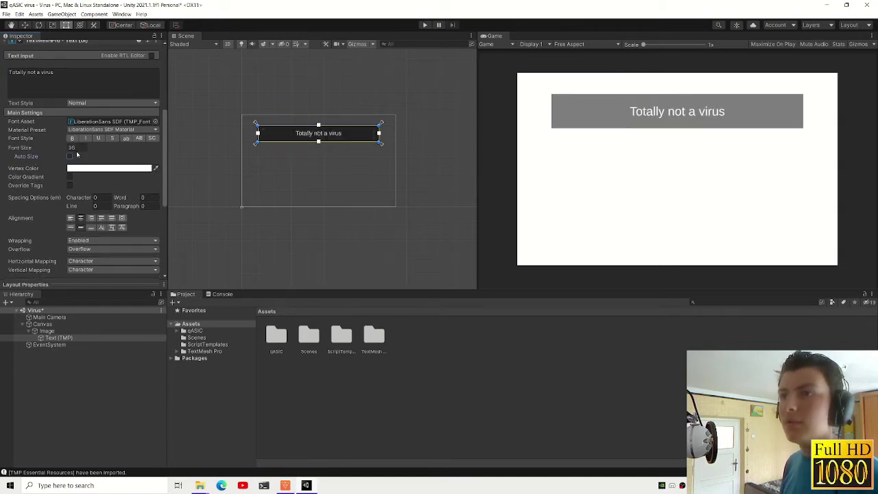
pyautogui.write('72')
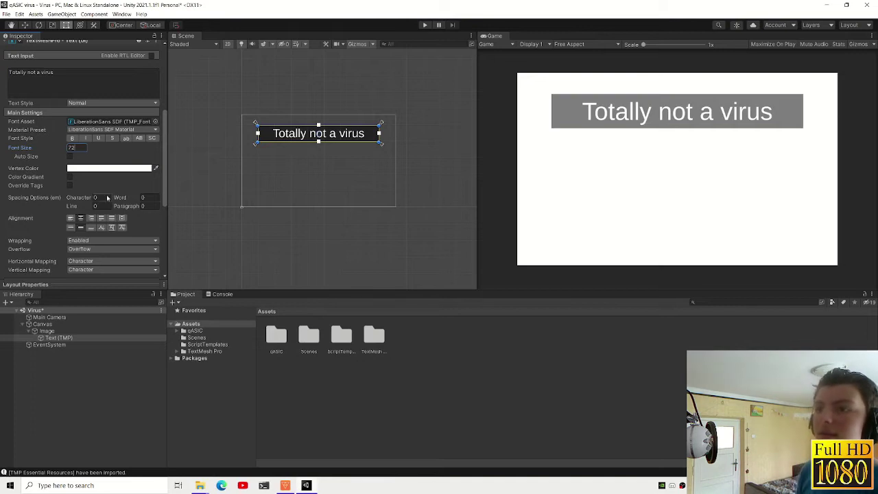
# - Set the text's Left, Top, Right and Bottom insets to 10
pyautogui.scroll(5, 79, 158)
pyautogui.write('10')
pyautogui.click(69, 89)
pyautogui.write('10')
pyautogui.click(101, 89)
pyautogui.write('10')
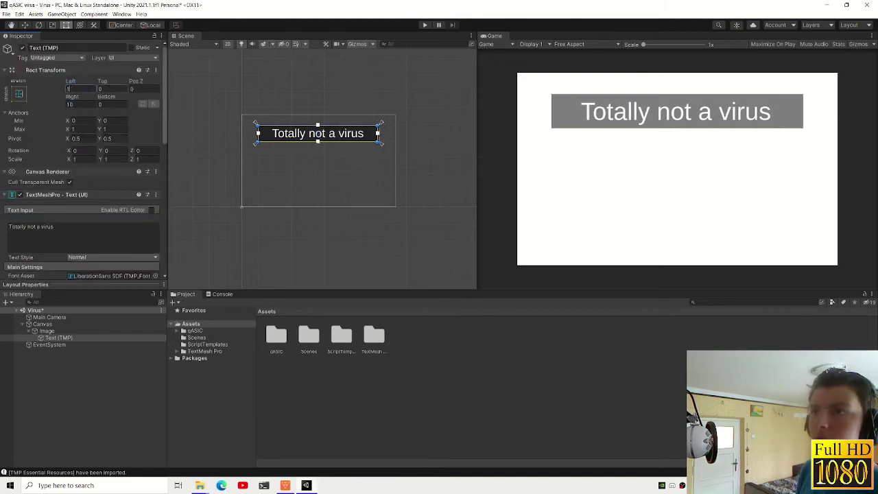
pyautogui.write('10')
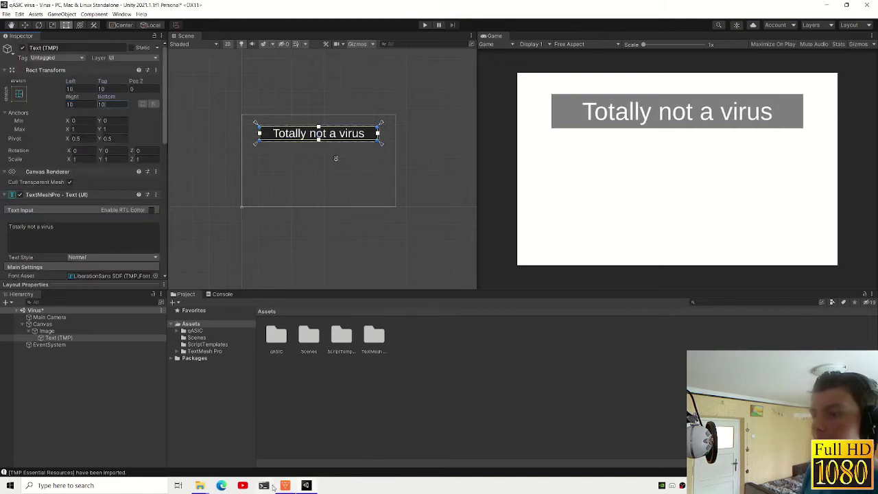
# - Create a new folder in Assets
pyautogui.moveTo(195, 487)
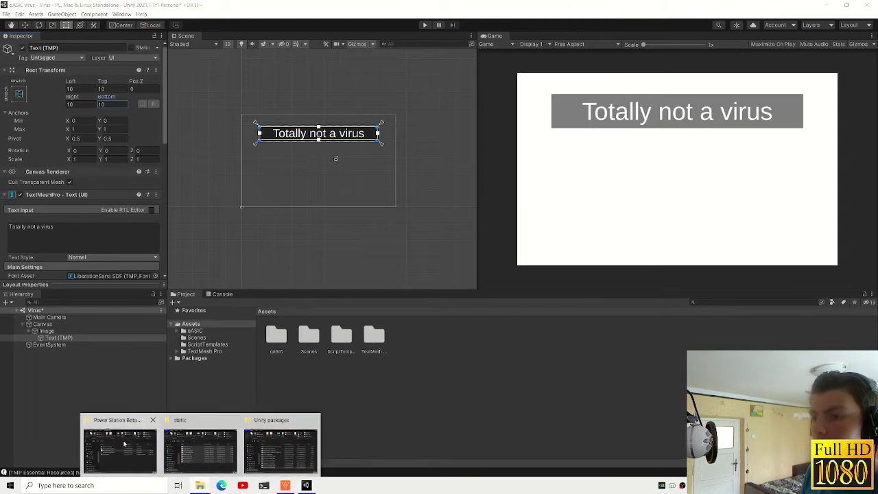
pyautogui.click(194, 451)
pyautogui.rightClick(341, 383)
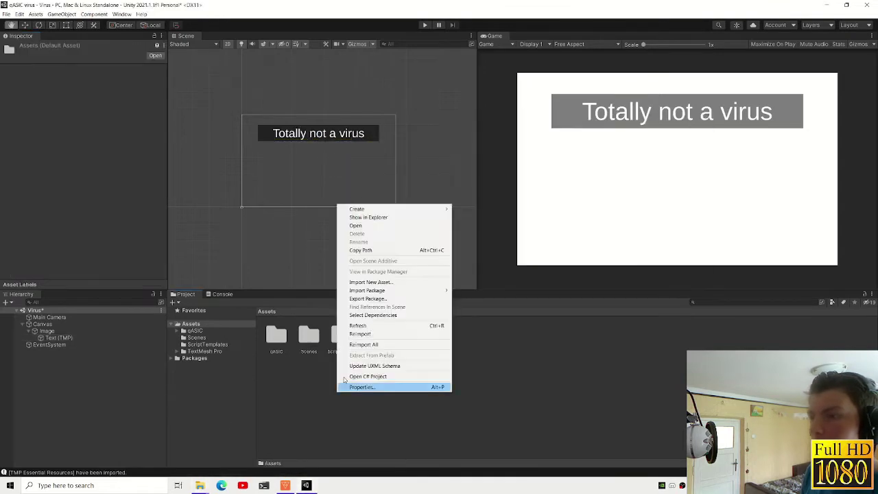
pyautogui.moveTo(361, 210)
pyautogui.click(467, 135)
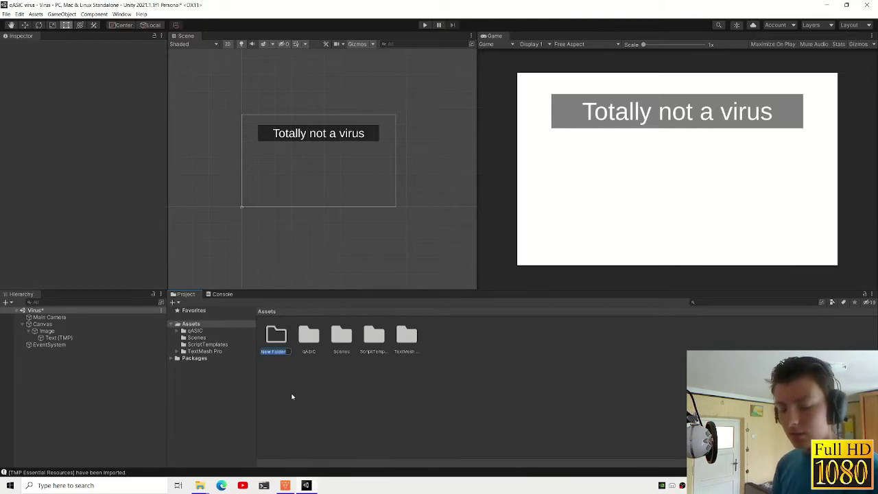
# - Name the folder Fonts and bring the nine Spartan static font files into it
pyautogui.press('Return')
pyautogui.press('Return')
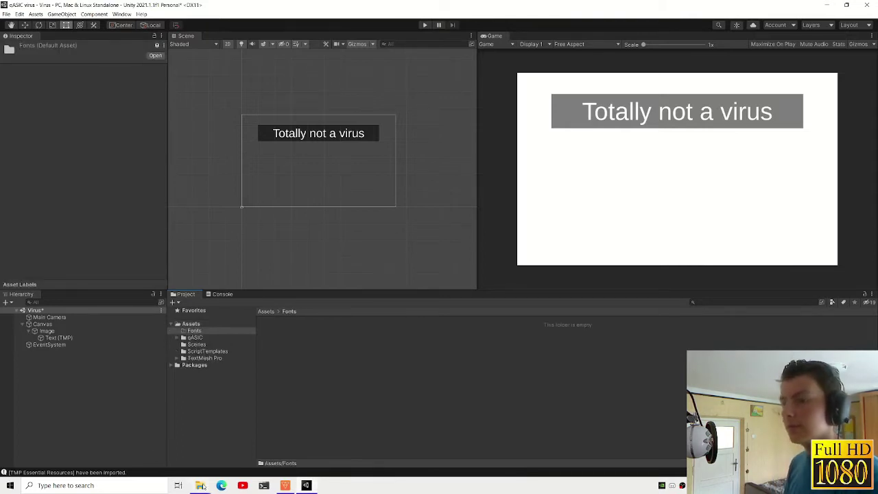
pyautogui.moveTo(200, 485)
pyautogui.click(194, 451)
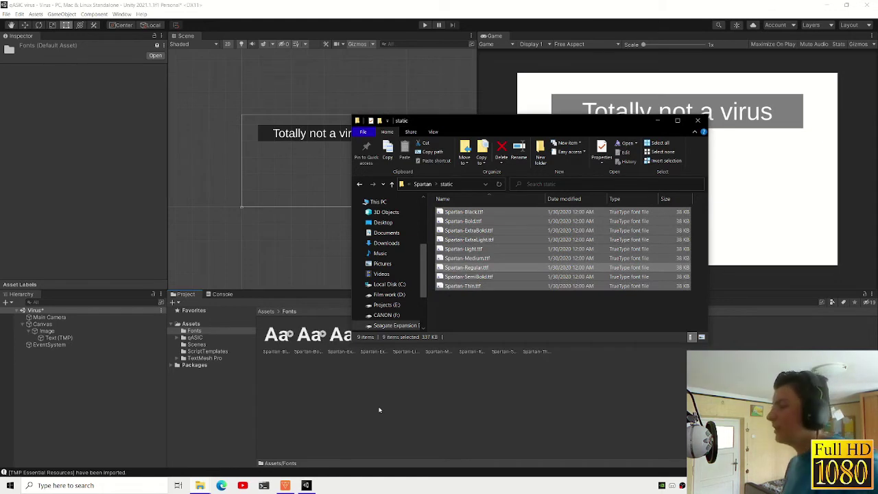
pyautogui.click(293, 385)
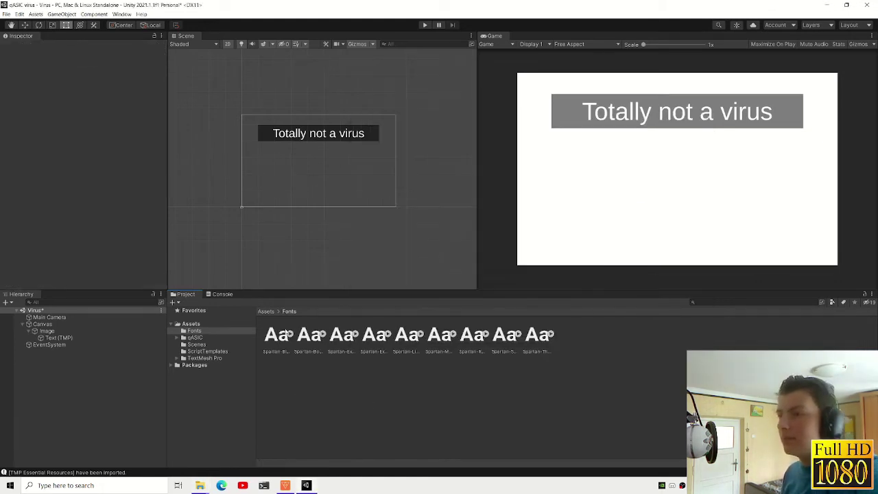
# - Open the qASIC Debug window, view its docs page, then close it
pyautogui.click(123, 14)
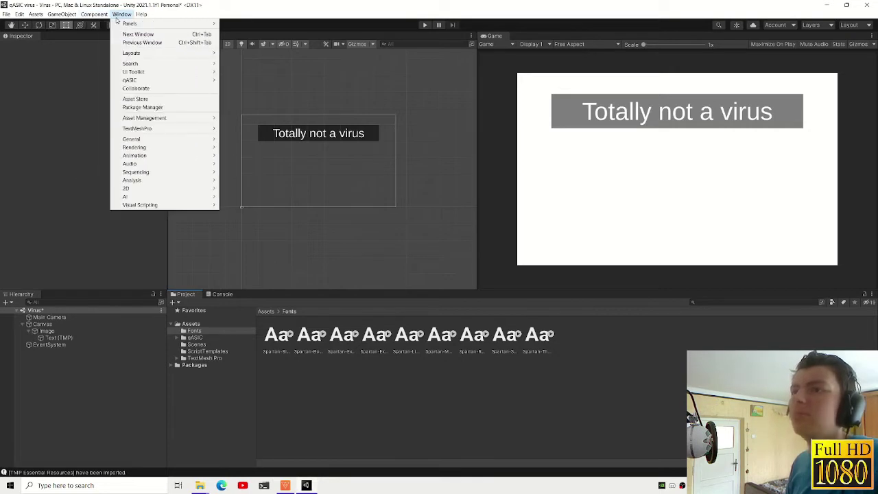
pyautogui.moveTo(196, 80)
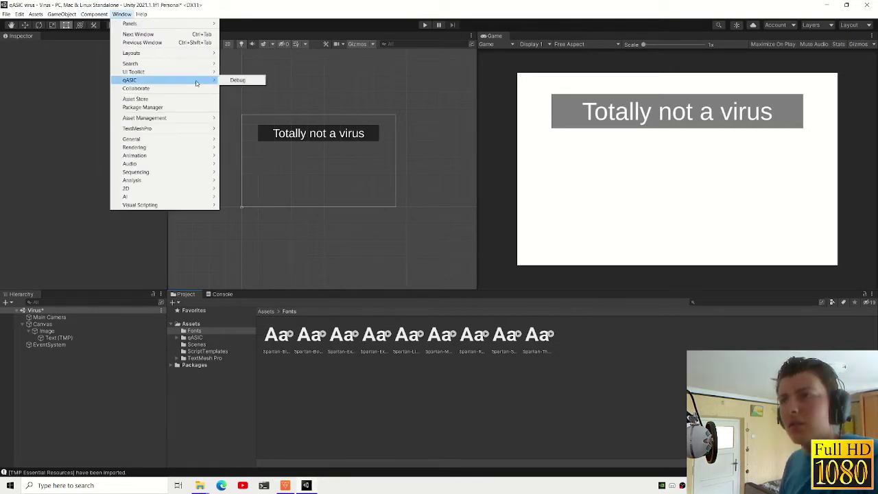
pyautogui.click(223, 80)
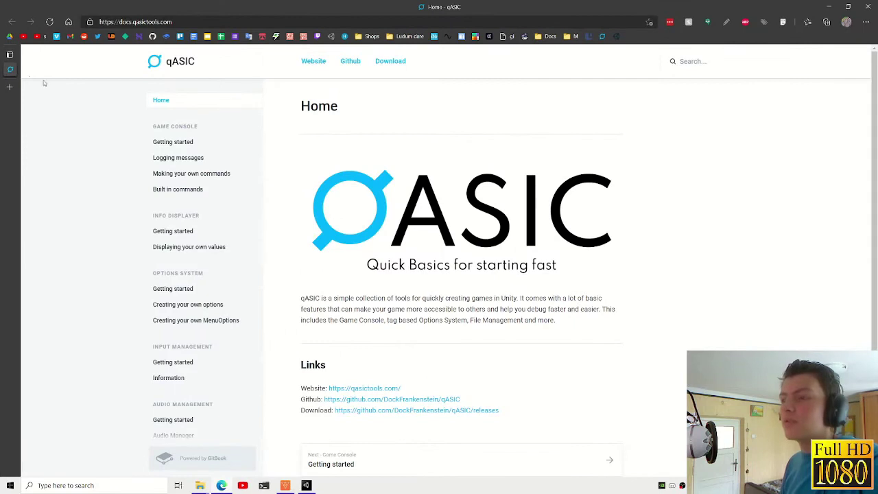
pyautogui.hotkey('ctrl', 'w')
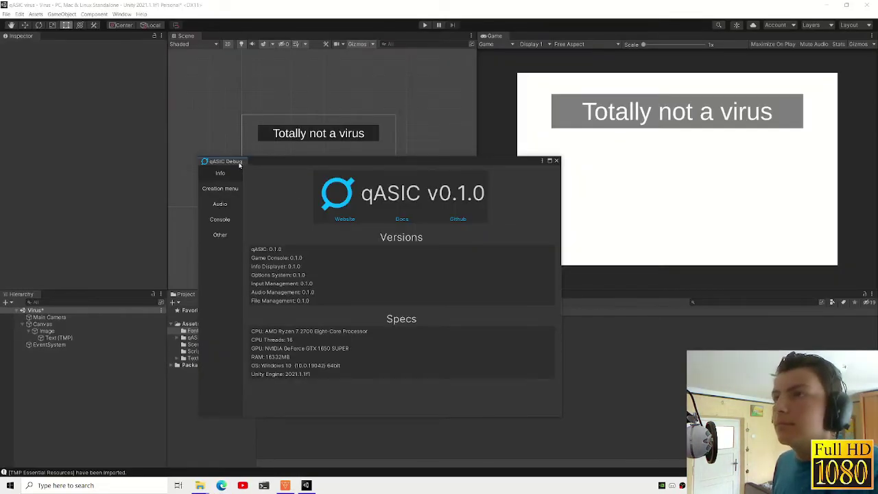
pyautogui.click(122, 14)
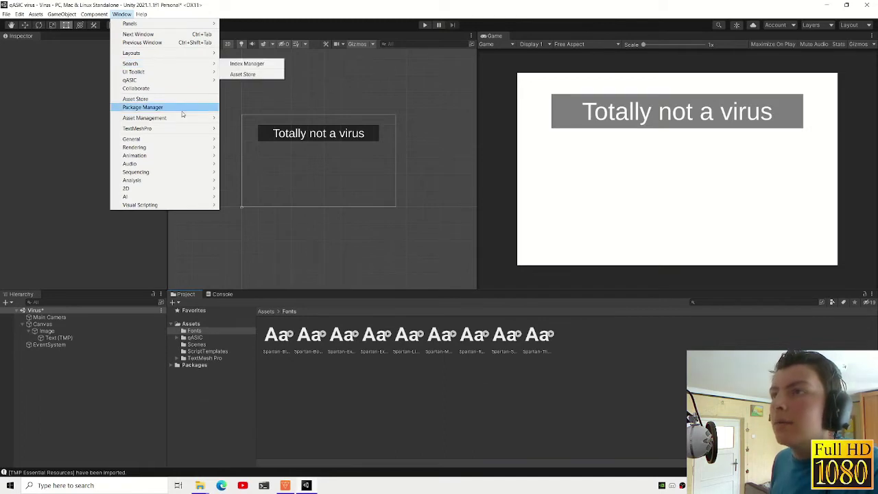
# - Open the Font Asset Creator and dock it over the Game view
pyautogui.rightClick(281, 341)
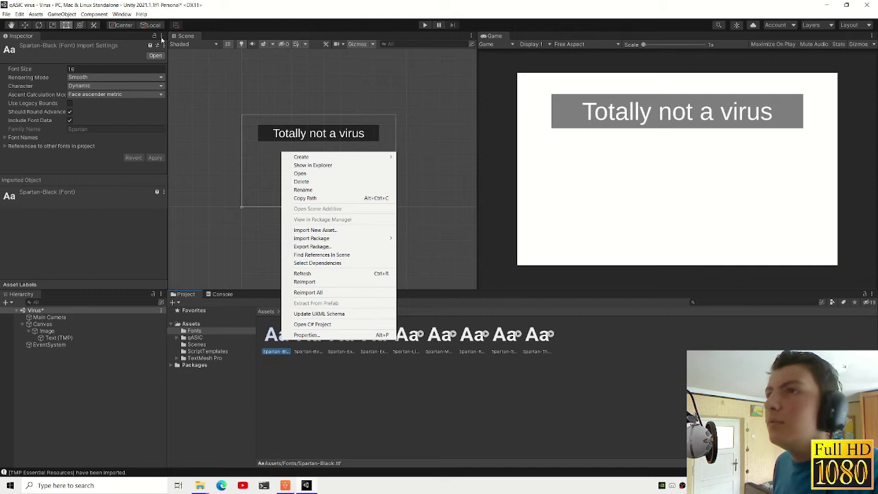
pyautogui.click(121, 14)
pyautogui.click(121, 14)
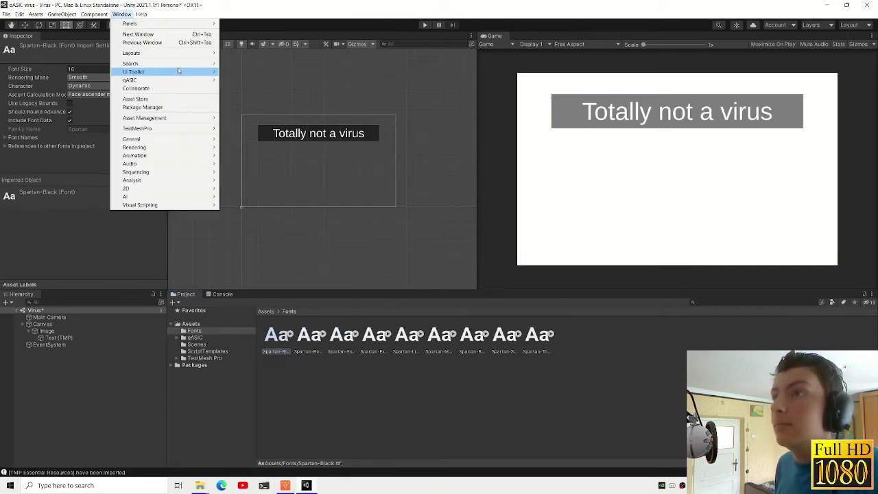
pyautogui.moveTo(199, 128)
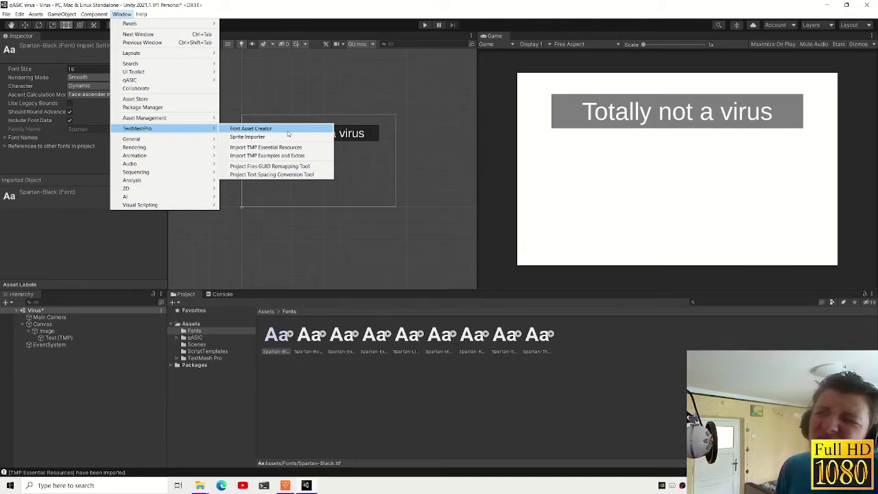
pyautogui.click(288, 131)
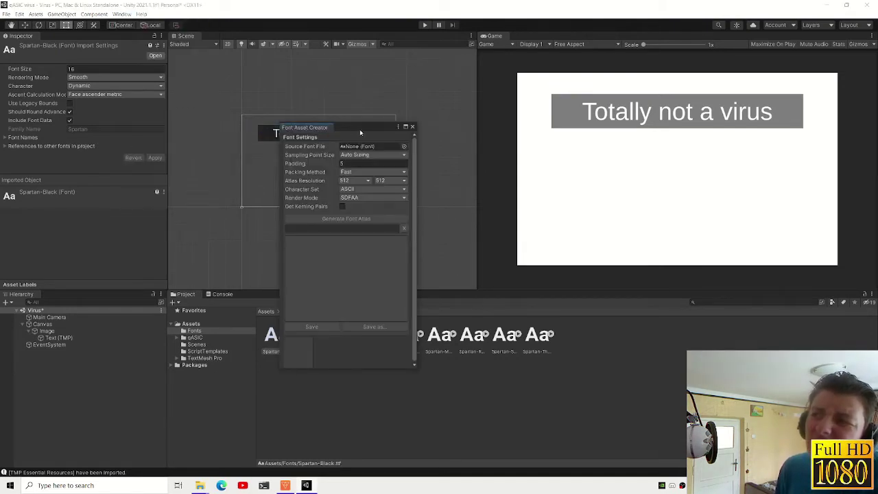
pyautogui.moveTo(360, 132); pyautogui.dragTo(572, 74)
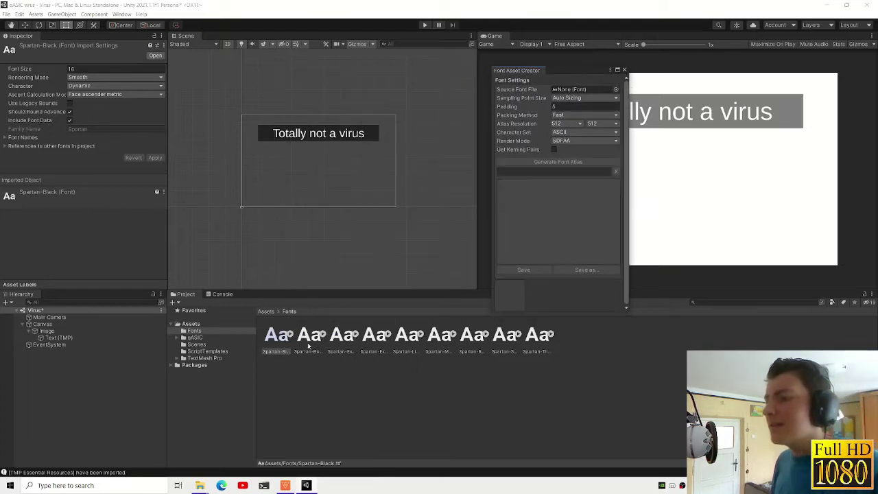
# - Generate the Spartan-Black atlas and save it as Spartan-Black SDF
pyautogui.click(289, 337)
pyautogui.moveTo(270, 341); pyautogui.dragTo(583, 90)
pyautogui.click(568, 161)
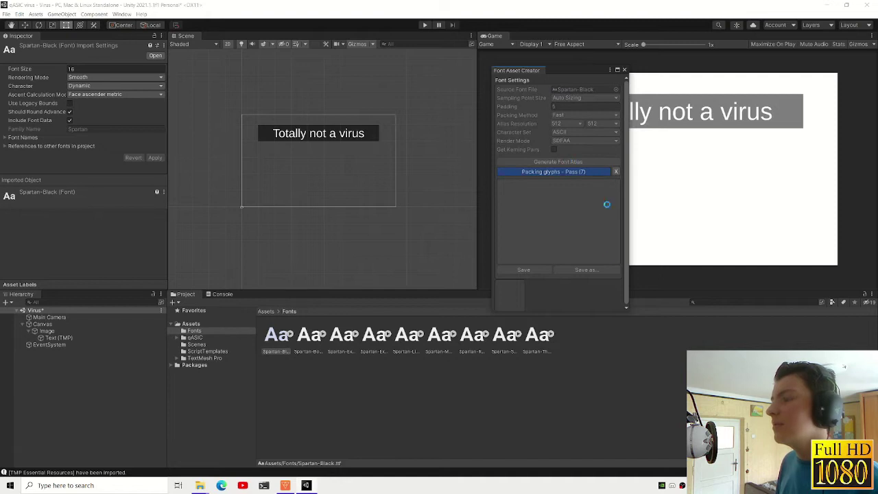
pyautogui.click(523, 270)
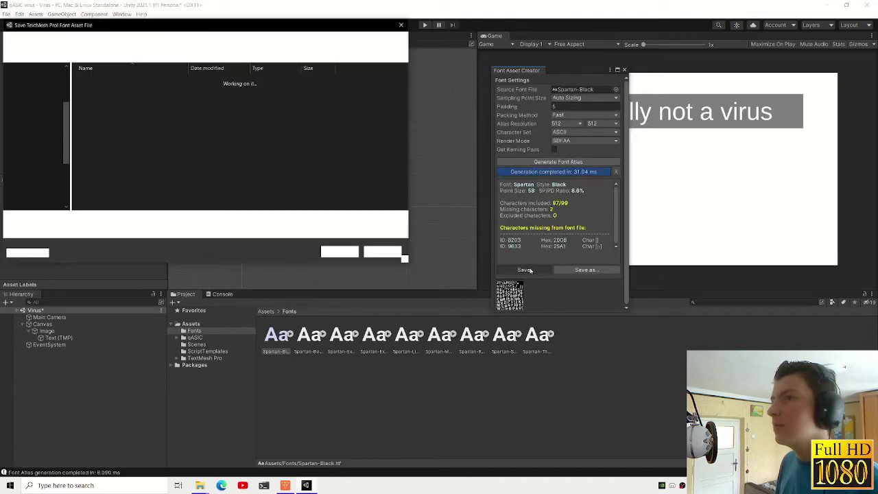
pyautogui.press('Return')
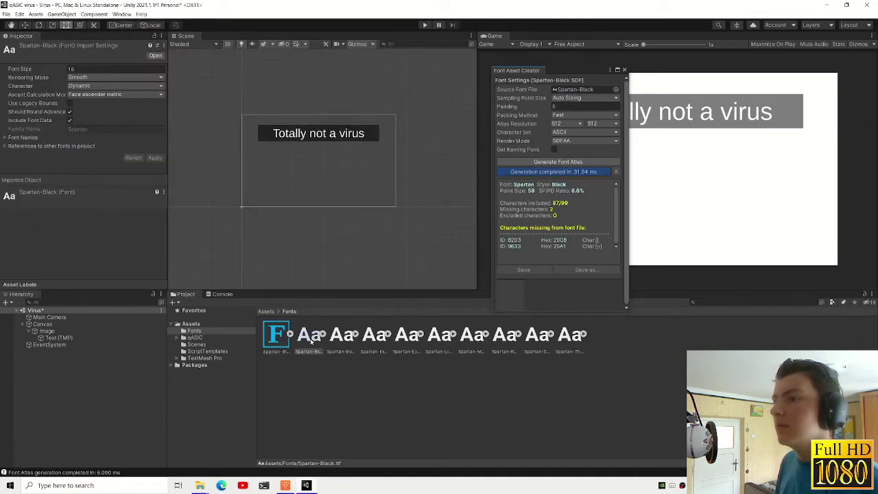
# - Switch the source font to Spartan-Bold and save Spartan-Bold SDF in Assets/Fonts
pyautogui.click(558, 161)
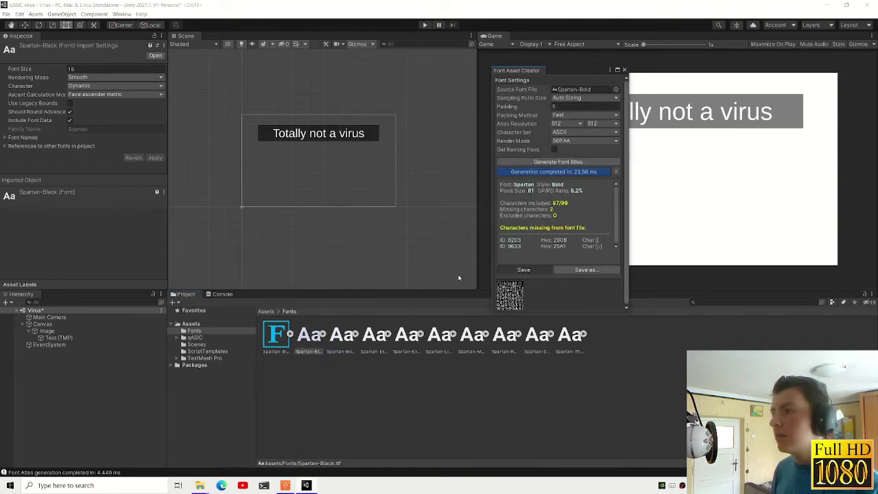
pyautogui.click(524, 270)
pyautogui.press('Return')
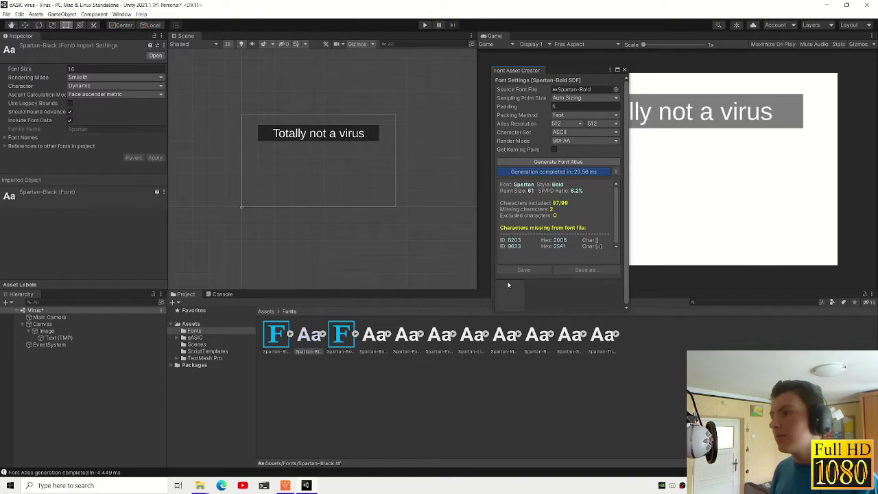
pyautogui.click(573, 90)
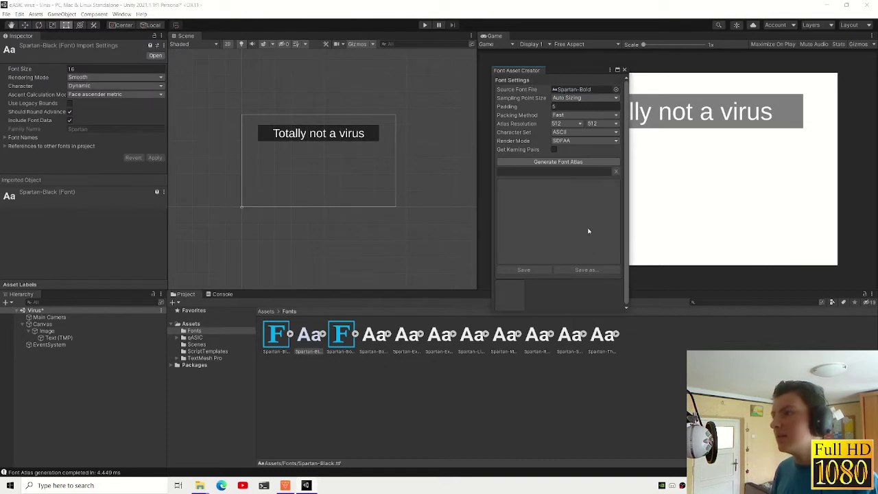
# - Regenerate the Spartan-Bold atlas, then cancel saving because that asset already exists
pyautogui.click(573, 162)
pyautogui.click(586, 270)
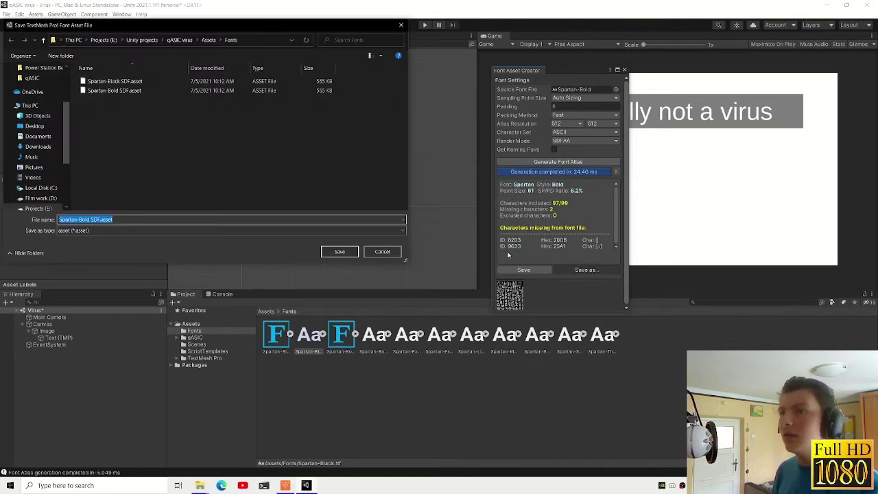
pyautogui.press('Return')
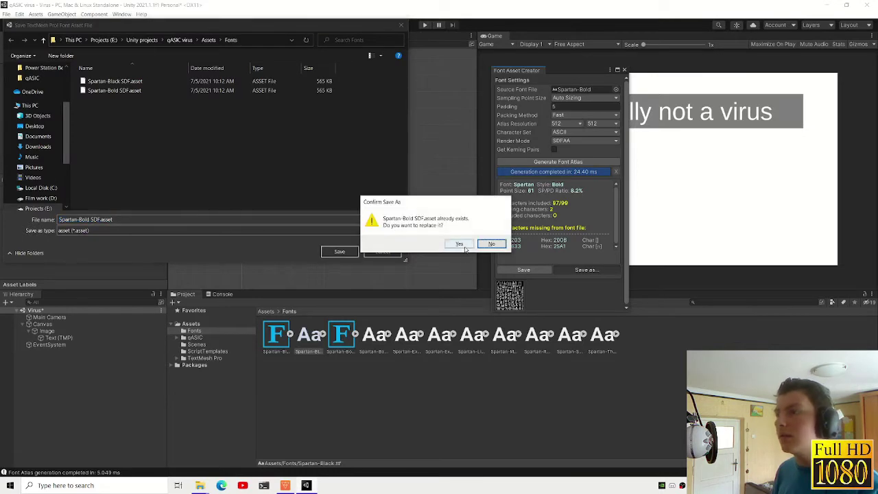
pyautogui.click(503, 244)
pyautogui.click(384, 251)
# - Generate and save SDF font assets for Spartan-ExtraBold and Spartan-ExtraLight
pyautogui.moveTo(406, 336); pyautogui.dragTo(583, 89)
pyautogui.click(576, 162)
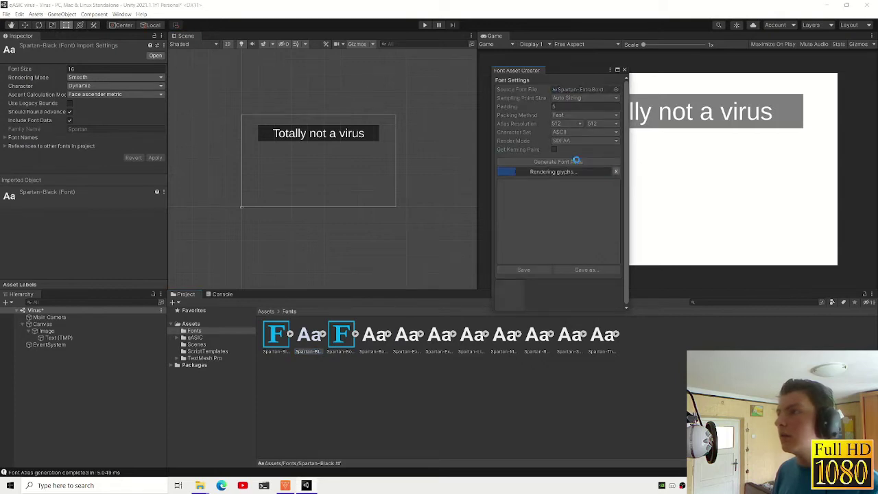
pyautogui.click(587, 270)
pyautogui.press('Return')
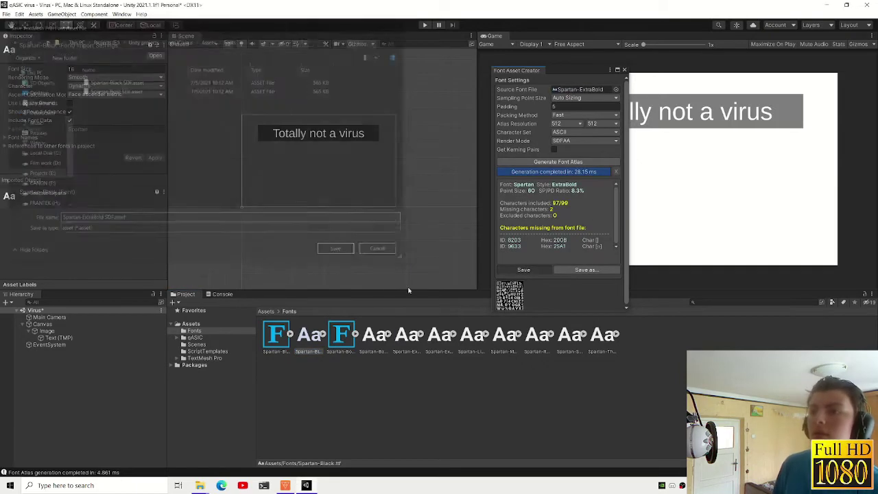
pyautogui.moveTo(579, 92); pyautogui.dragTo(580, 90)
pyautogui.click(538, 164)
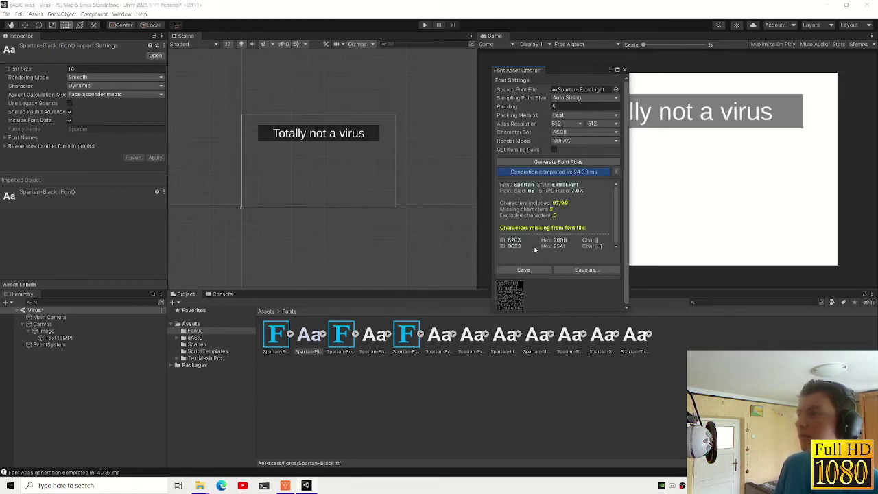
pyautogui.click(520, 270)
pyautogui.press('Return')
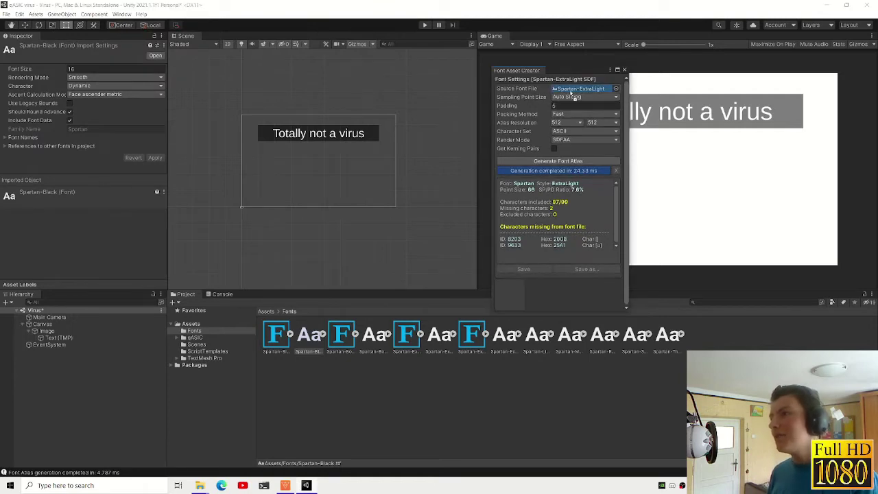
# - Generate and save SDF font assets for Spartan-Light and Spartan-Medium
pyautogui.moveTo(534, 341); pyautogui.dragTo(580, 90)
pyautogui.click(555, 162)
pyautogui.click(527, 269)
pyautogui.press('Return')
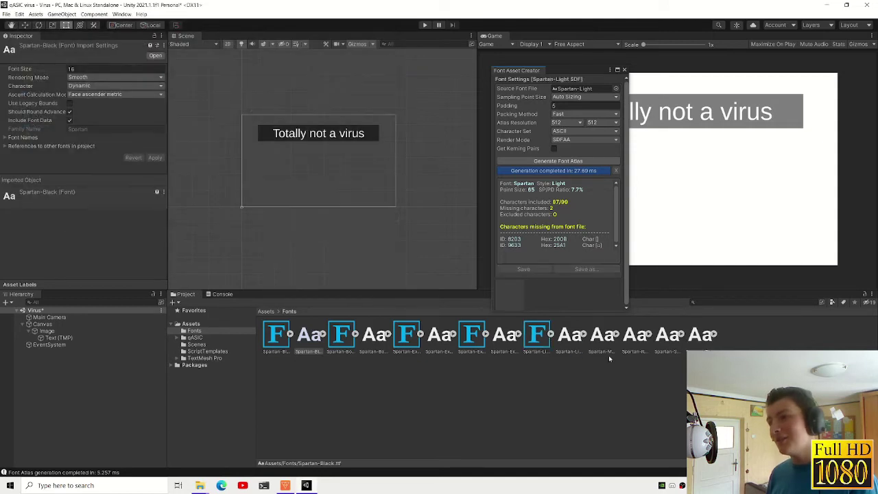
pyautogui.moveTo(608, 336); pyautogui.dragTo(574, 88)
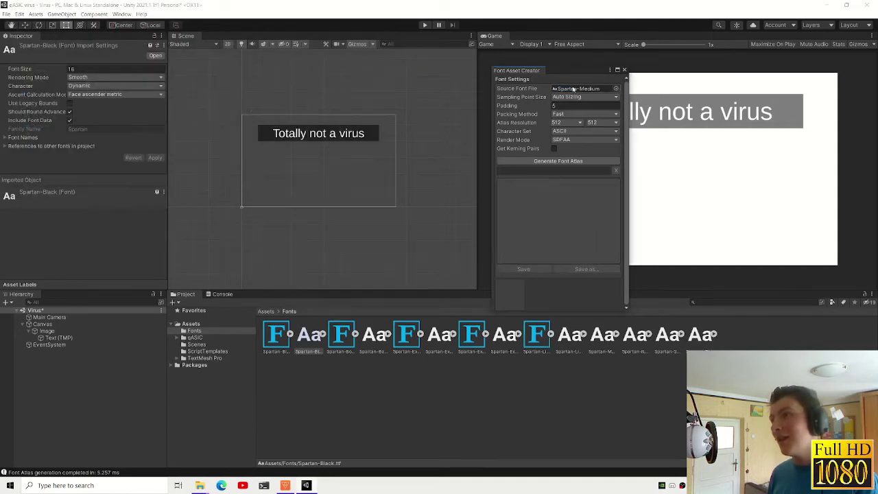
pyautogui.click(558, 161)
pyautogui.click(541, 268)
pyautogui.press('Return')
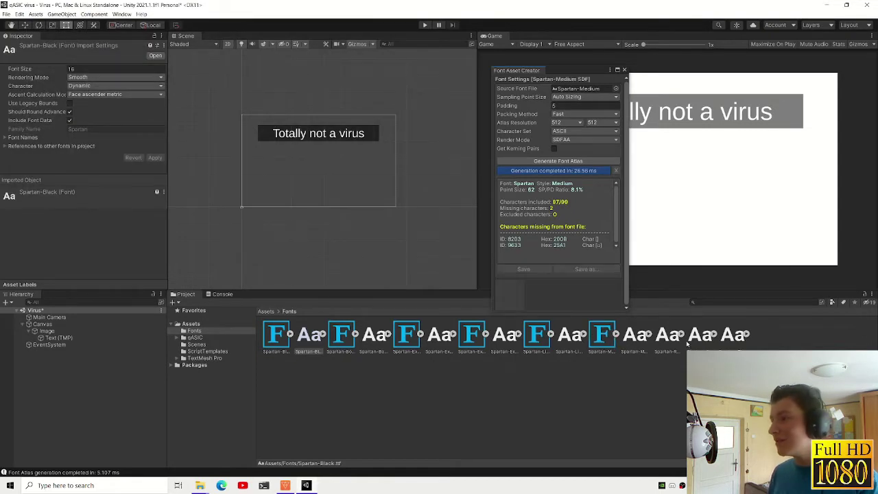
# - Generate and save SDF font assets for Spartan-Regular, Spartan-SemiBold and Spartan-Thin
pyautogui.moveTo(673, 339); pyautogui.dragTo(576, 88)
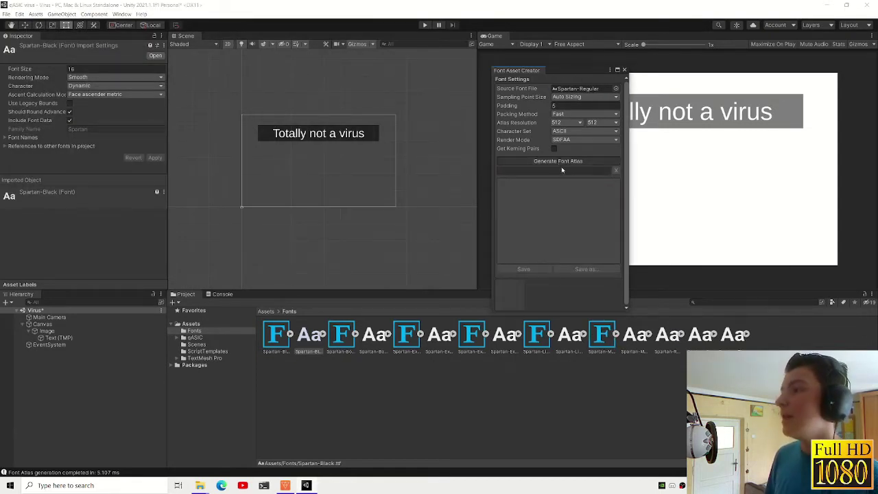
pyautogui.click(559, 161)
pyautogui.click(523, 269)
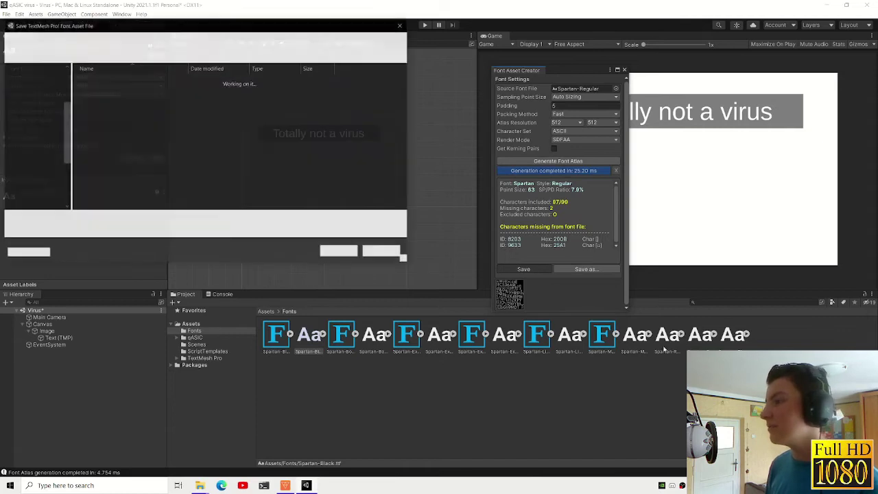
pyautogui.moveTo(744, 345); pyautogui.dragTo(576, 89)
pyautogui.click(558, 161)
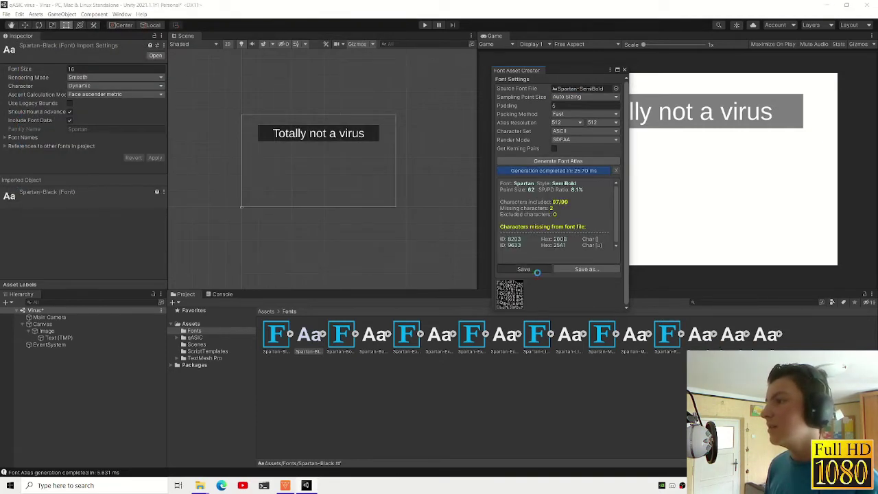
pyautogui.press('Return')
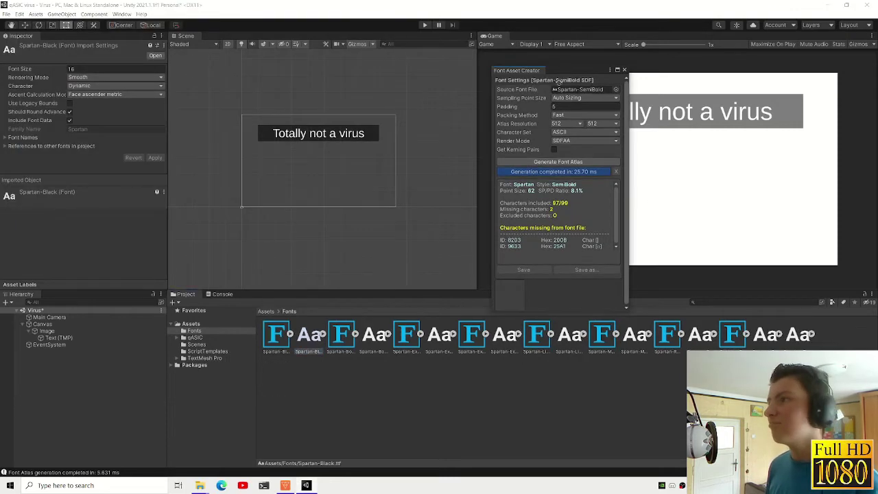
pyautogui.click(549, 162)
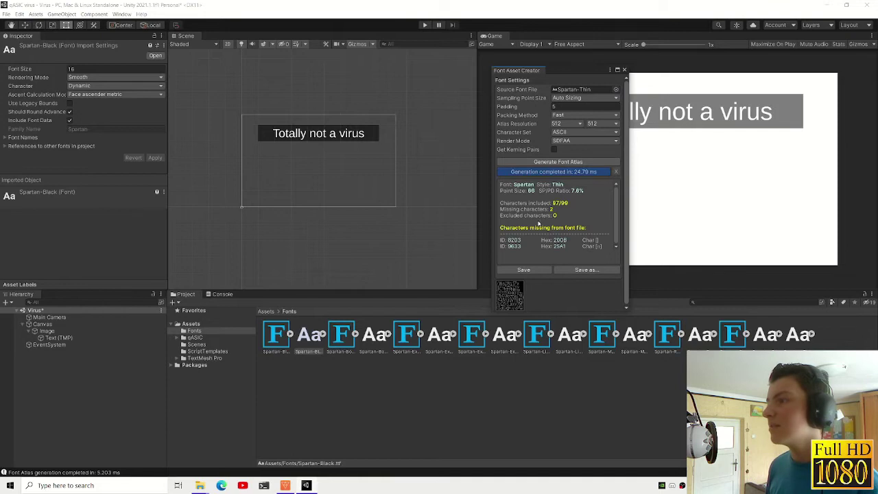
pyautogui.click(524, 269)
pyautogui.press('Return')
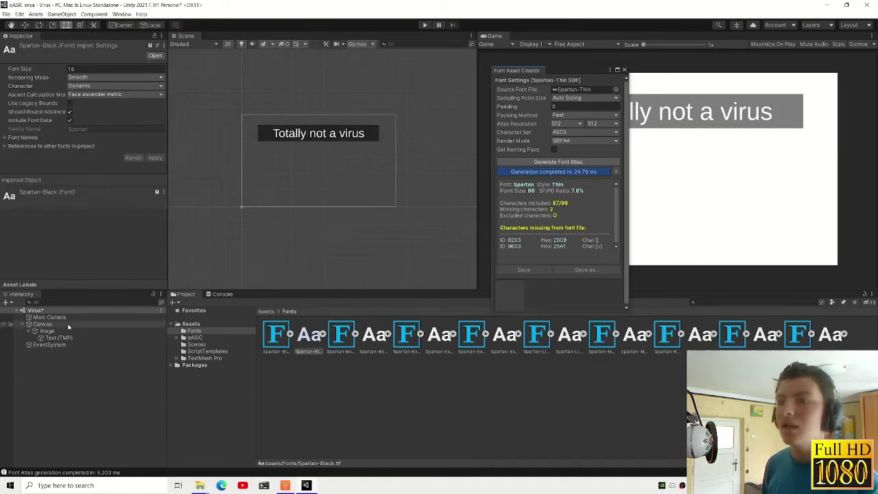
# - Set the banner text's font size to 64
pyautogui.click(58, 337)
pyautogui.scroll(-5, 144, 157)
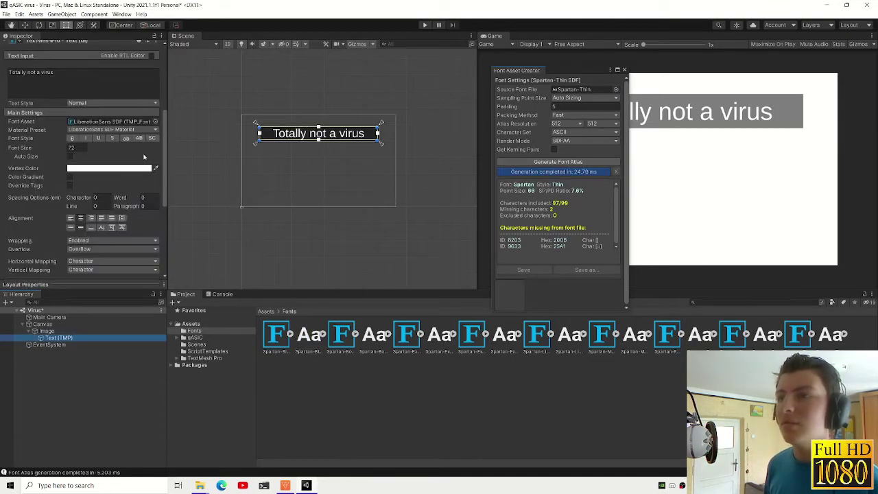
pyautogui.click(75, 146)
pyautogui.write('64')
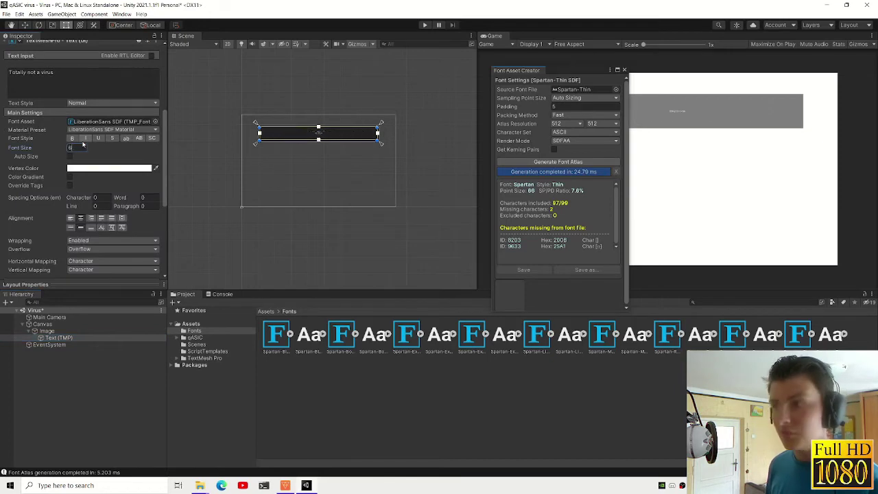
# - Close the Font Asset Creator and assign Spartan-Light SDF as the text's font asset
pyautogui.click(181, 106)
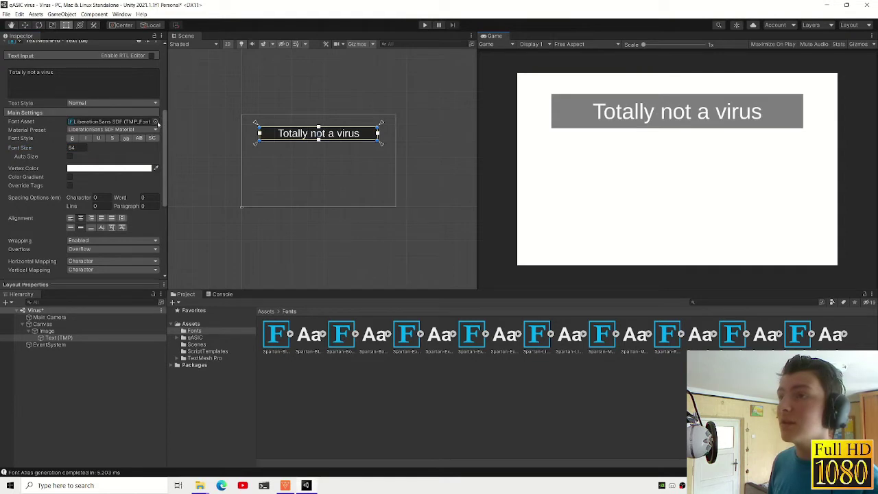
pyautogui.click(156, 121)
pyautogui.click(173, 171)
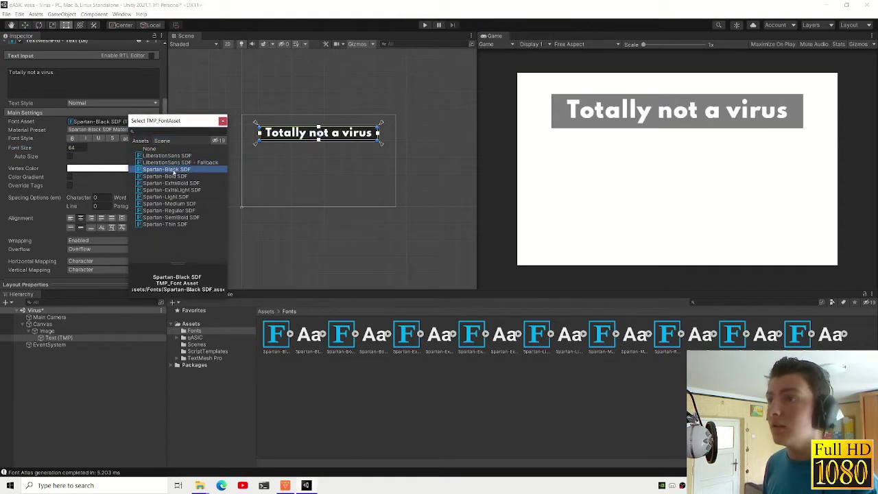
pyautogui.press('Down')
pyautogui.press('Down')
pyautogui.press('Down')
pyautogui.press('Down')
pyautogui.press('Down')
pyautogui.press('Up')
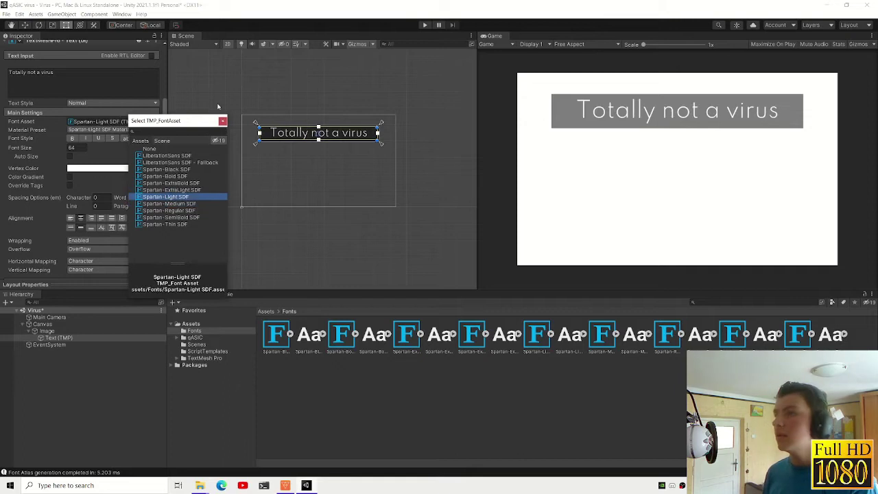
pyautogui.click(222, 122)
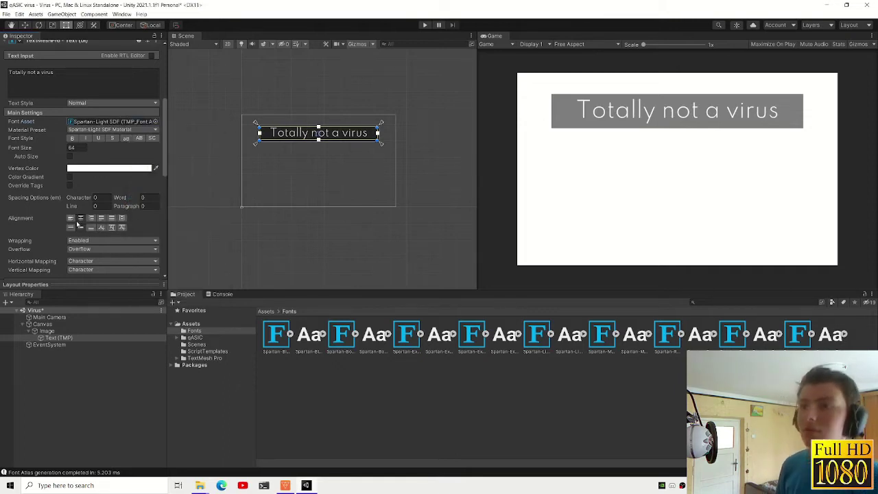
# - Rename the text object to 'Text'
pyautogui.click(74, 339)
pyautogui.write('Text')
pyautogui.press('Return')
pyautogui.click(83, 332)
# - Rename the Image object to 'Banner'
pyautogui.click(83, 332)
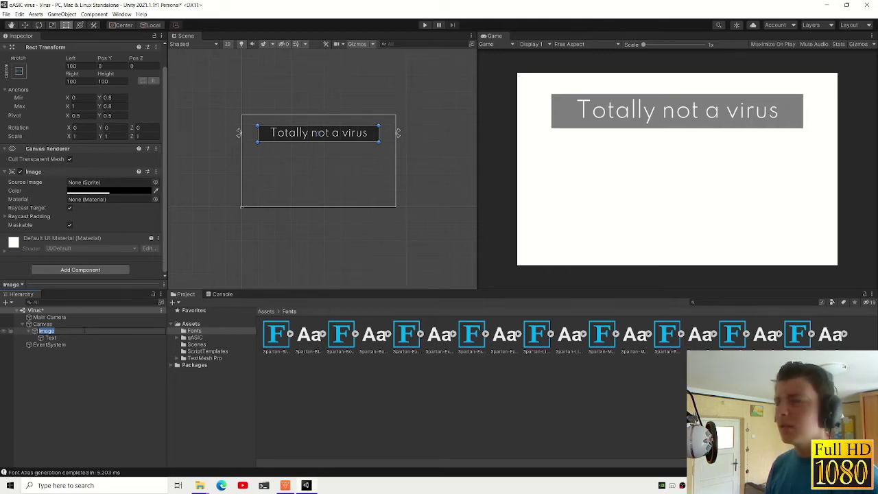
pyautogui.write('Banner')
pyautogui.press('Return')
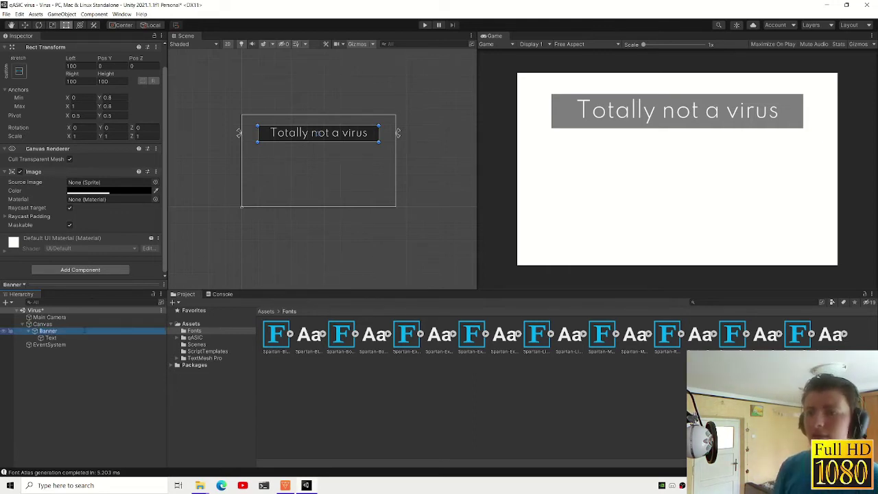
# - Add a new half-transparent black Image under the Canvas
pyautogui.rightClick(38, 324)
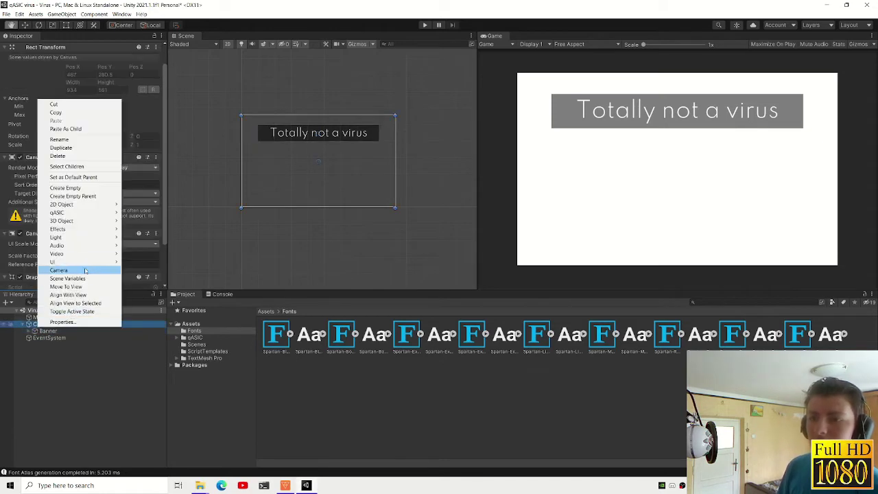
pyautogui.moveTo(69, 262)
pyautogui.click(157, 280)
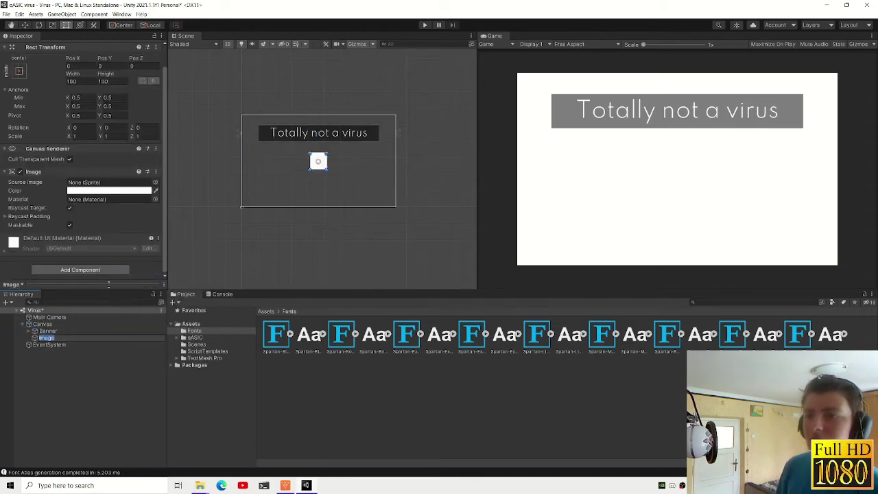
pyautogui.click(94, 192)
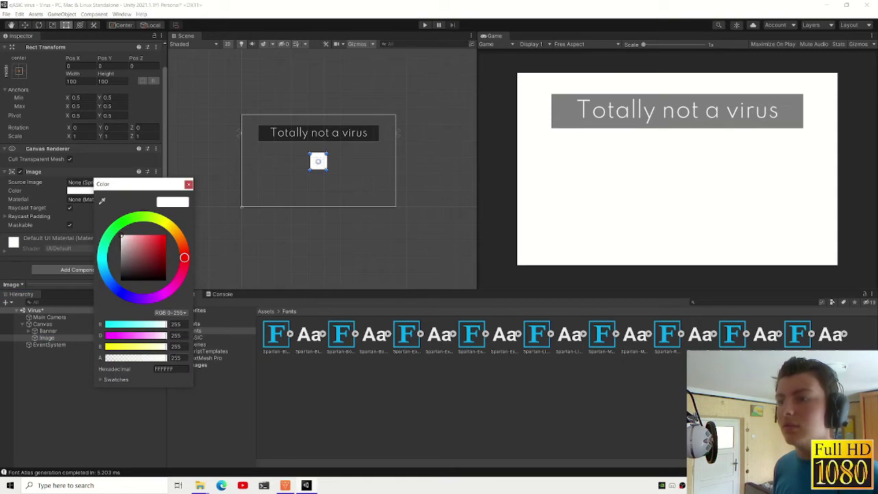
pyautogui.click(120, 280)
pyautogui.moveTo(166, 357); pyautogui.dragTo(135, 358)
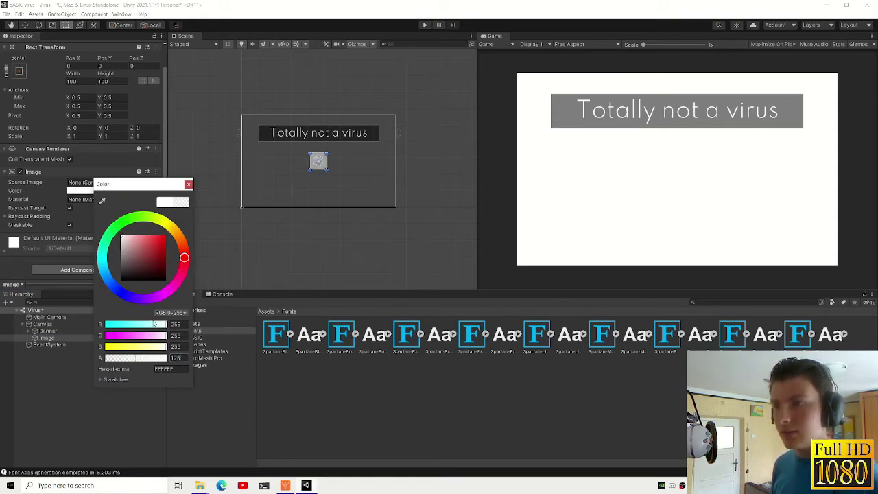
pyautogui.click(188, 184)
# - Name the new image Button and set its anchor Y to 0.4, width 150, height 50
pyautogui.click(92, 336)
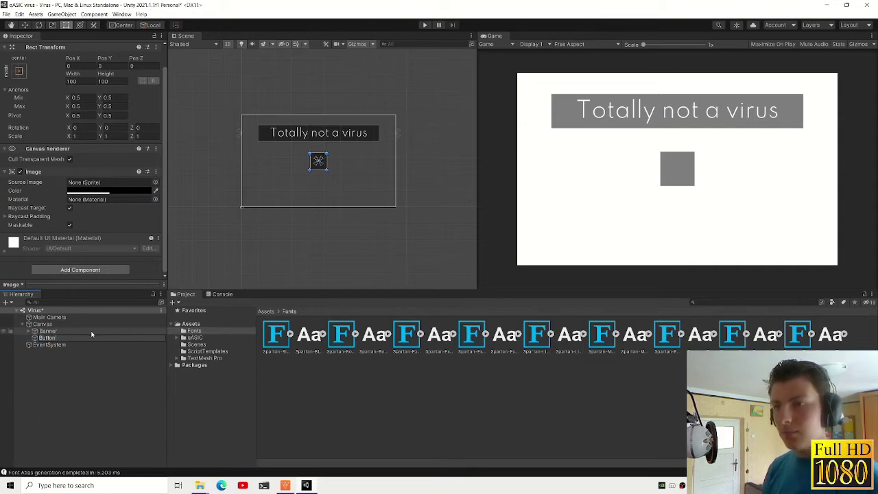
pyautogui.press('Return')
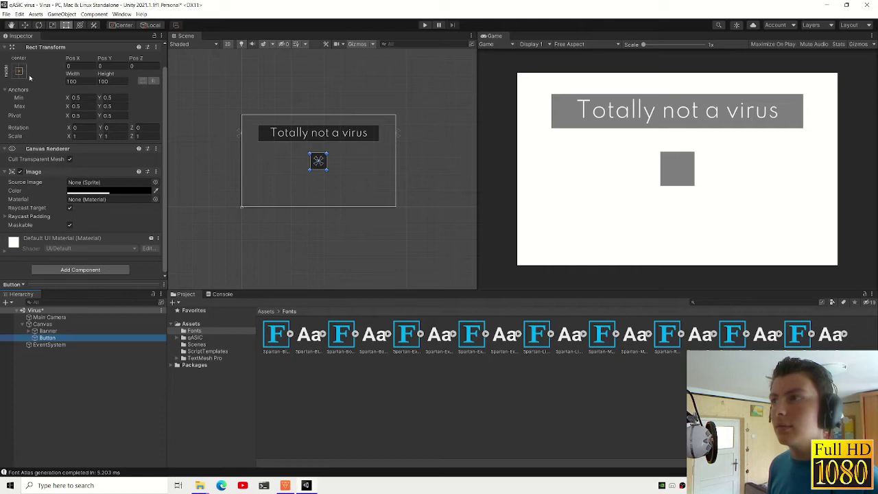
pyautogui.click(107, 97)
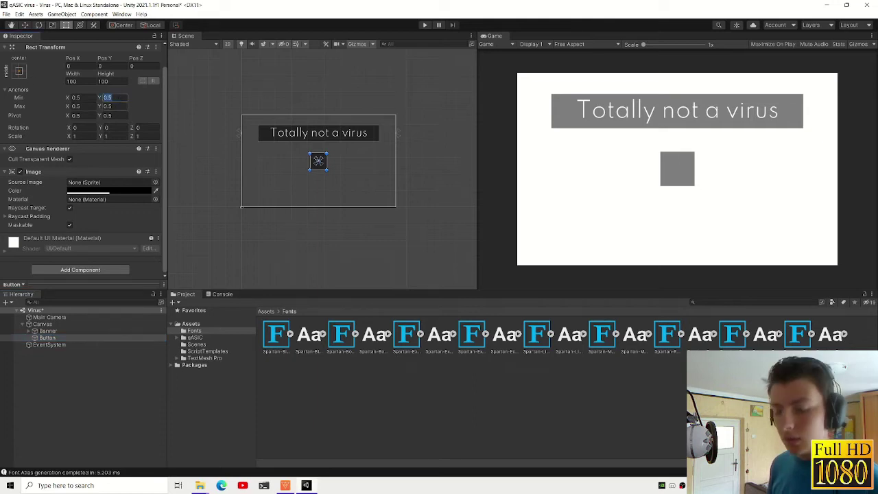
pyautogui.write('0')
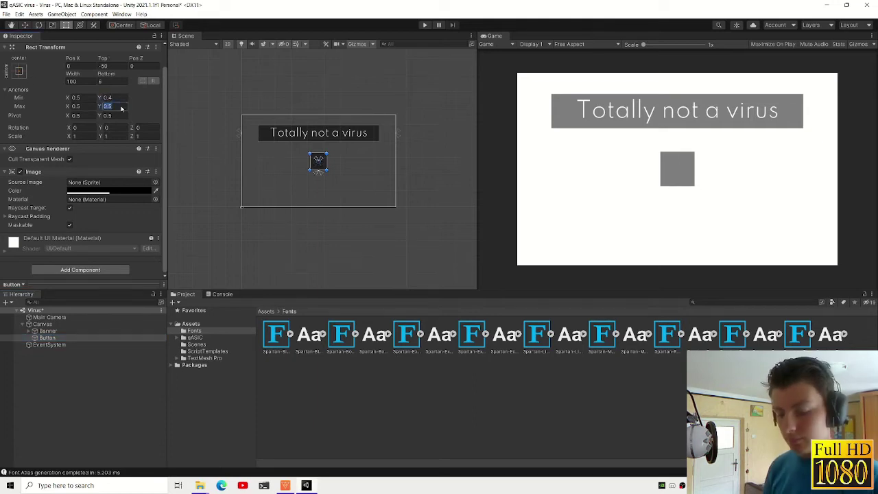
pyautogui.write('0')
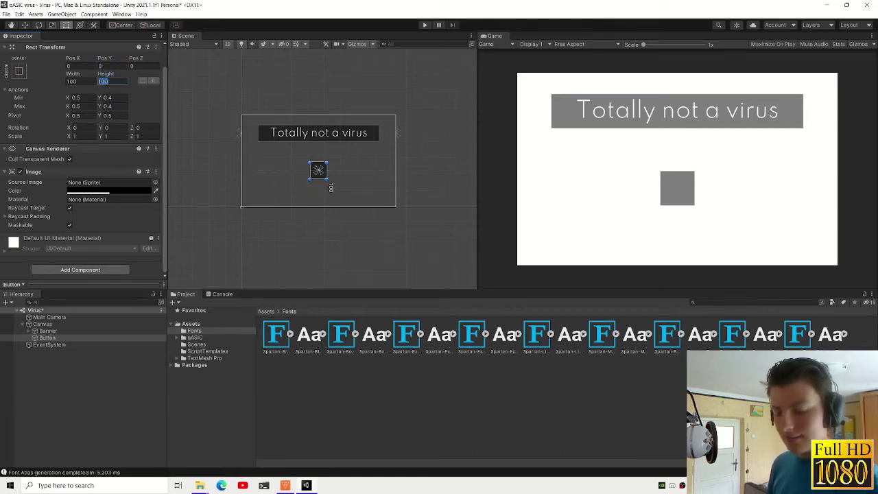
pyautogui.write('50')
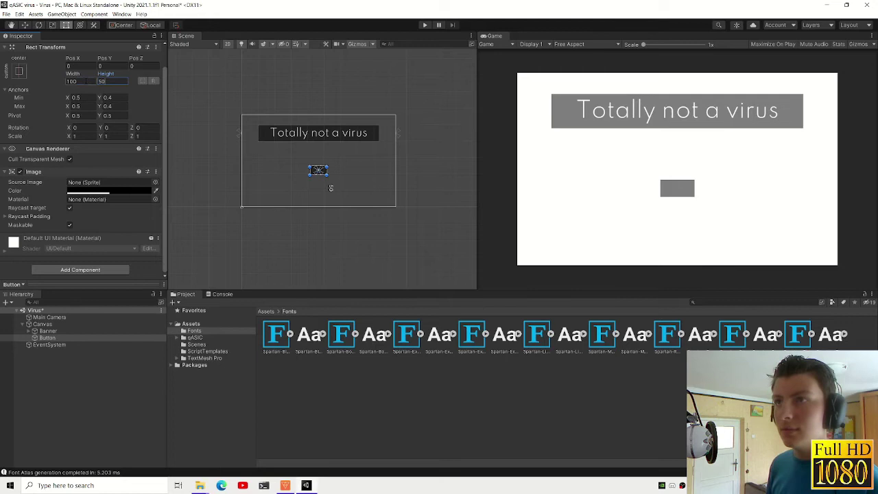
pyautogui.write('150')
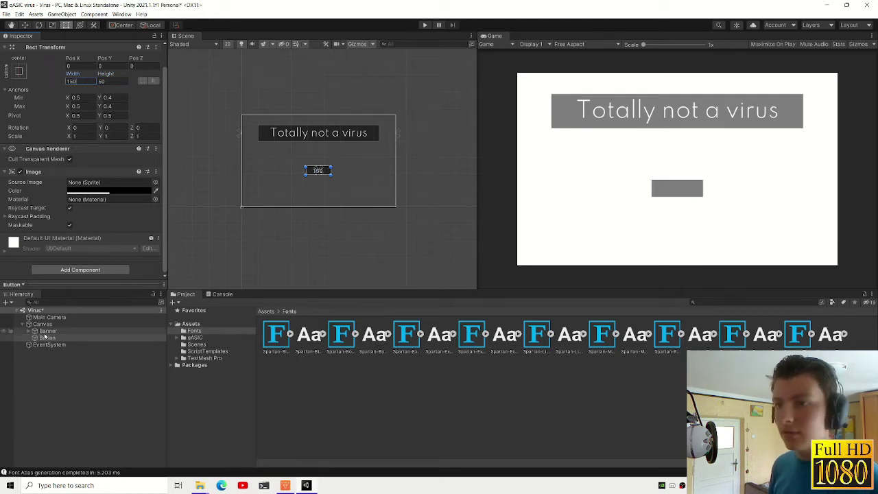
# - Add a TextMeshPro text as a child of the Button
pyautogui.rightClick(45, 337)
pyautogui.moveTo(82, 255)
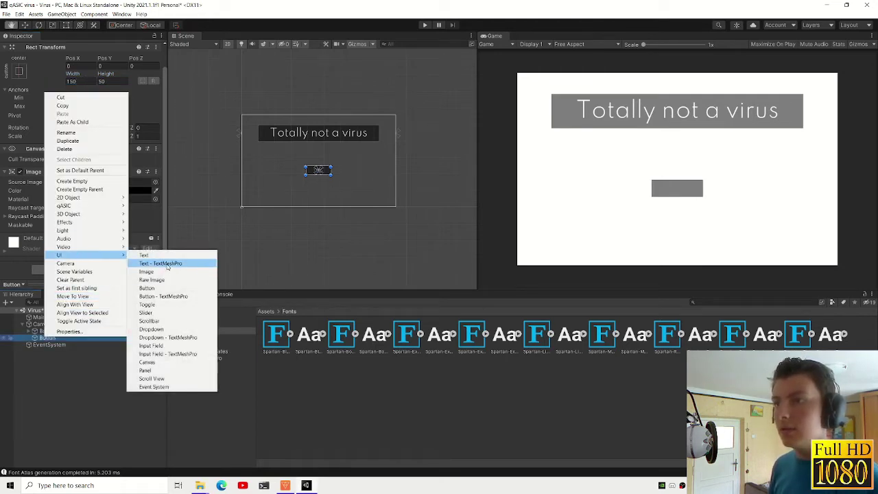
pyautogui.click(159, 264)
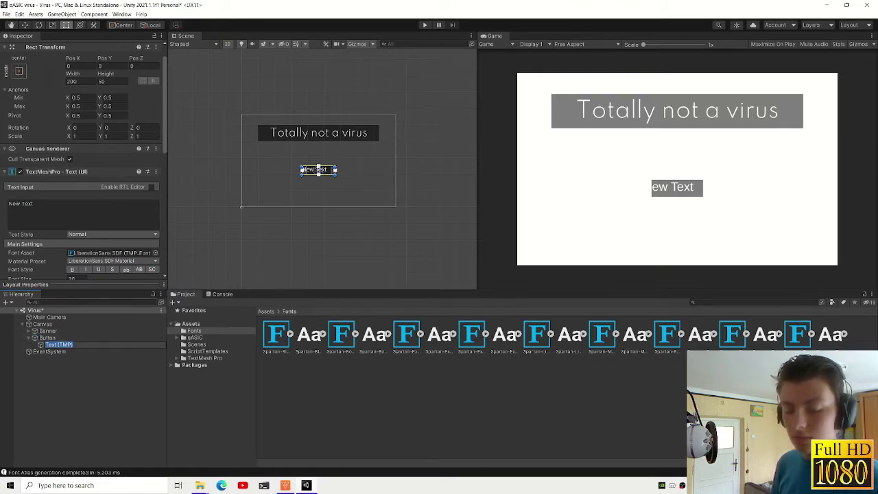
# - Give the text a Content Size Fitter with Horizontal Fit set to Min Size
pyautogui.scroll(-5, 97, 206)
pyautogui.scroll(-5, 96, 206)
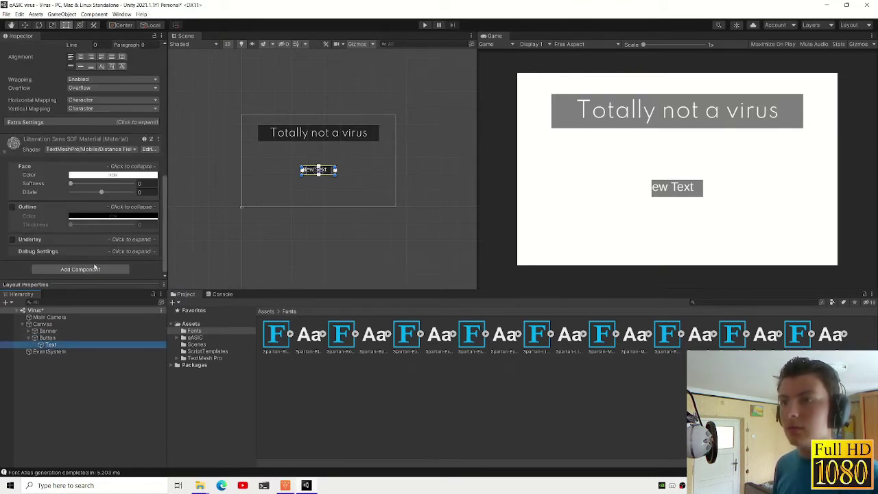
pyautogui.click(96, 269)
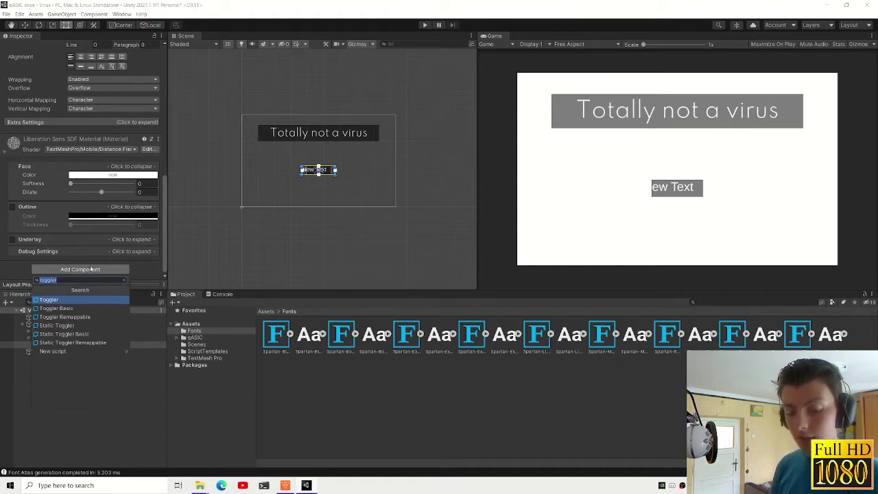
pyautogui.press('BackSpace')
pyautogui.click(61, 326)
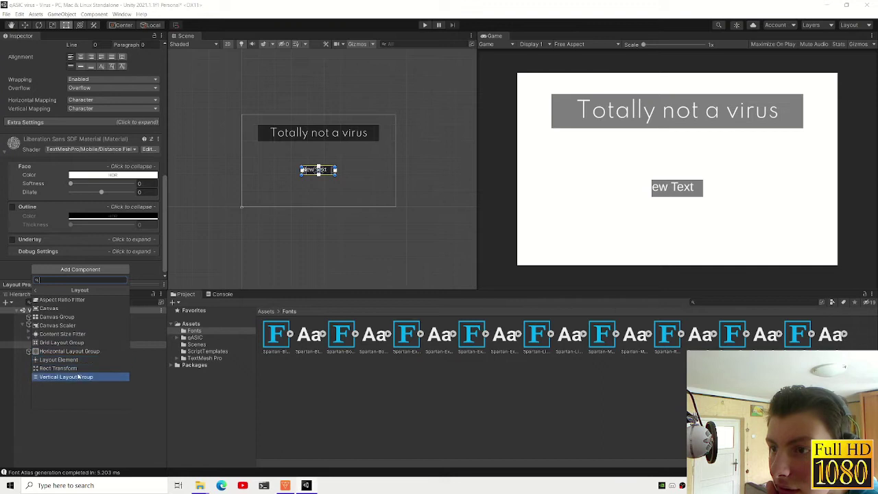
pyautogui.click(61, 334)
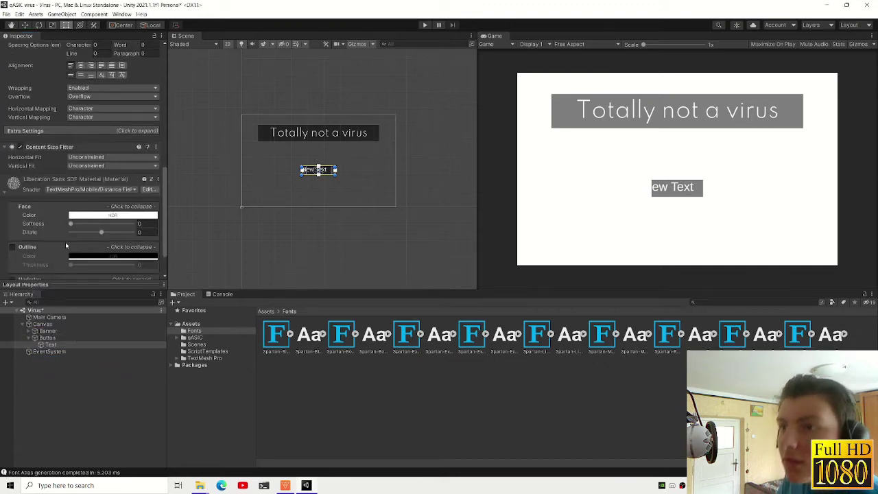
pyautogui.scroll(2, 68, 227)
pyautogui.click(86, 195)
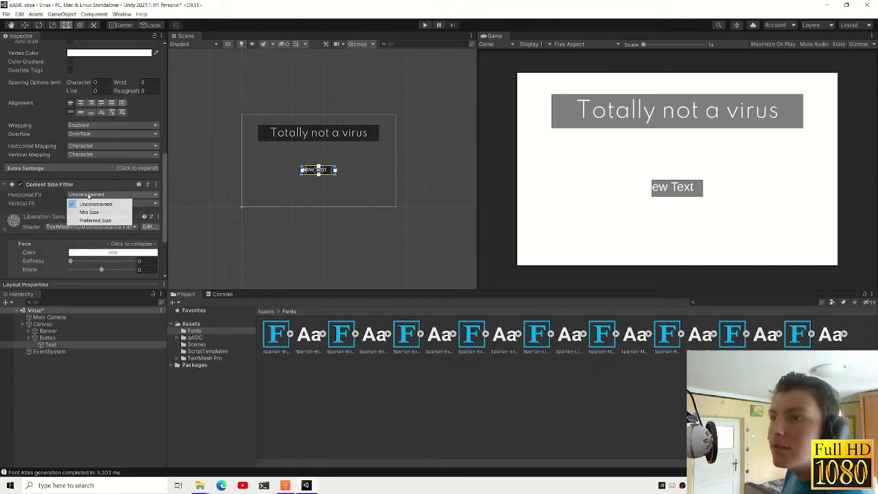
pyautogui.click(98, 210)
# - Disable text wrapping on the button label
pyautogui.scroll(3, 102, 165)
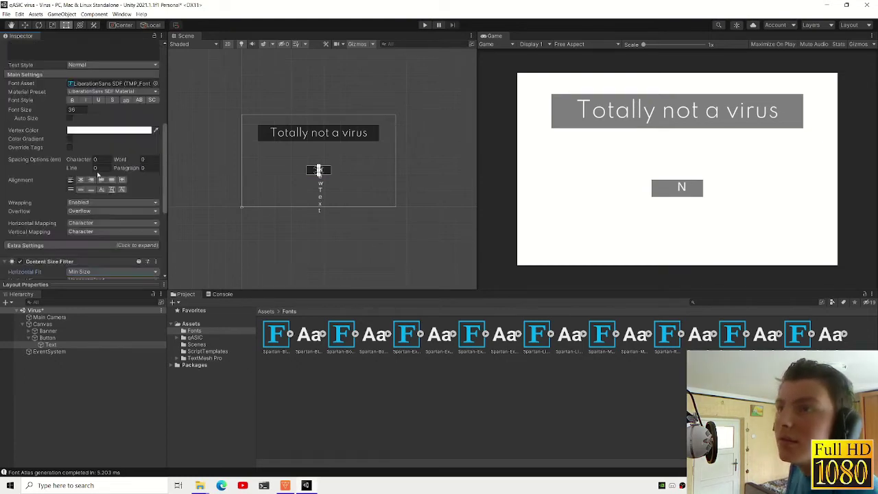
pyautogui.scroll(2, 87, 160)
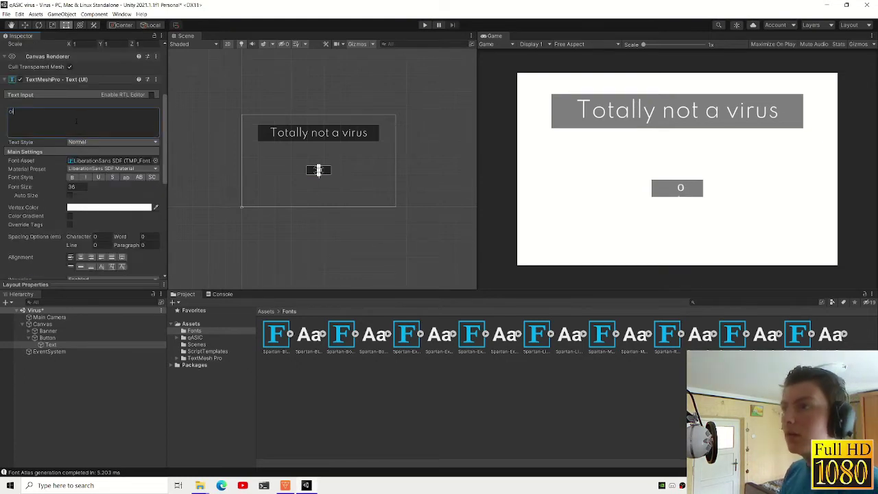
pyautogui.scroll(-2, 69, 210)
pyautogui.click(89, 203)
pyautogui.click(98, 212)
# - Set the label's Content Size Fitter Horizontal Fit to Preferred Size
pyautogui.scroll(2, 91, 208)
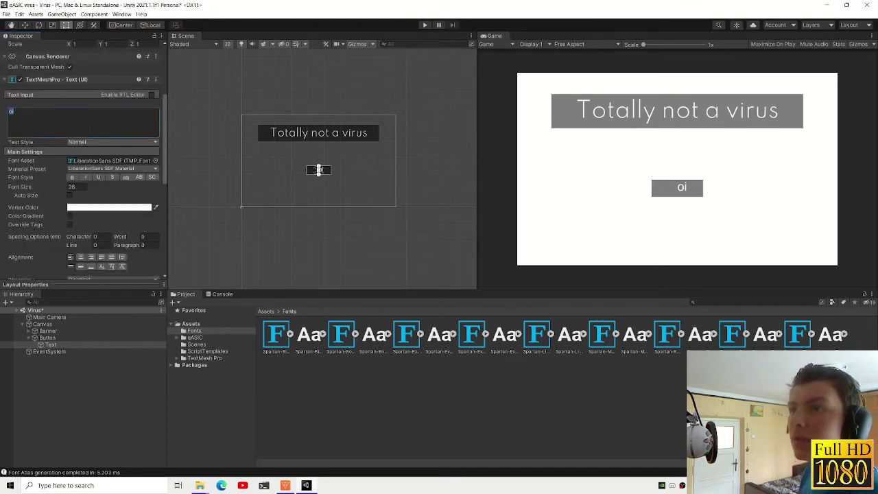
pyautogui.click(72, 345)
pyautogui.press('f')
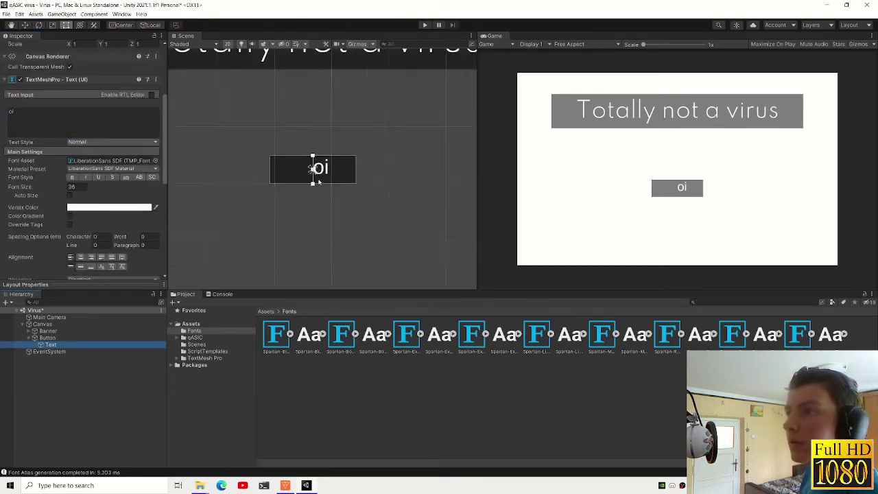
pyautogui.scroll(2, 317, 177)
pyautogui.scroll(2, 301, 175)
pyautogui.scroll(-6, 82, 195)
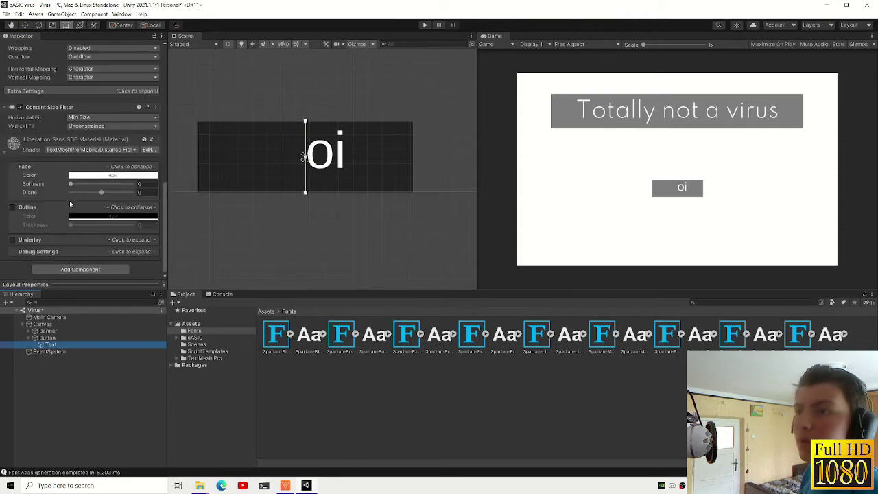
pyautogui.click(94, 117)
pyautogui.click(86, 140)
# - Change the label text to 'oioioi'
pyautogui.scroll(5, 85, 131)
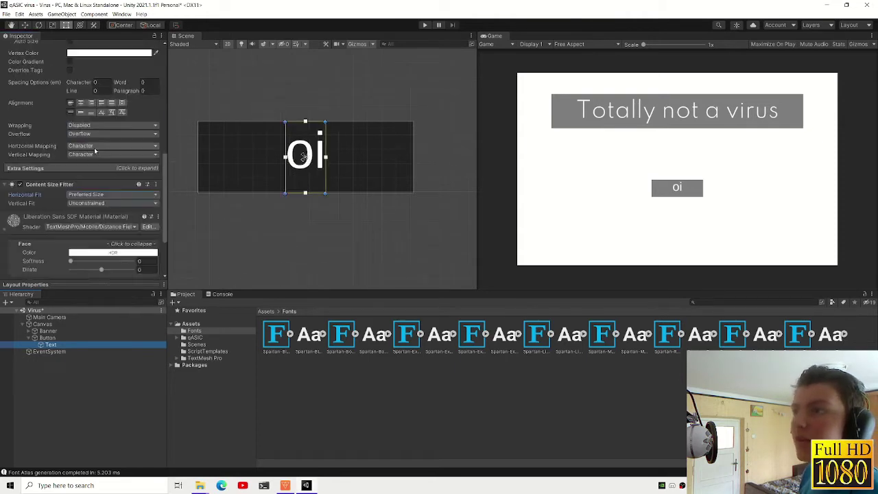
pyautogui.scroll(3, 85, 130)
pyautogui.write('oio')
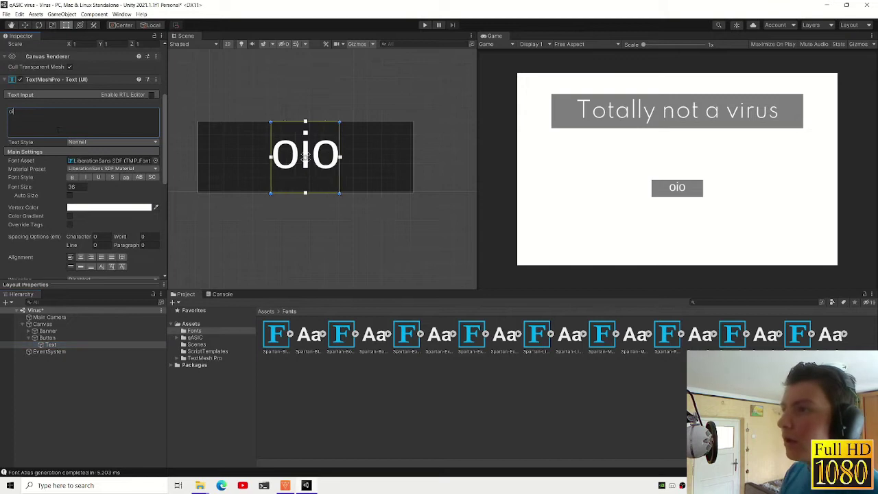
pyautogui.write('i')
# - Browse the Layout components in the Button's Add Component list
pyautogui.click(50, 337)
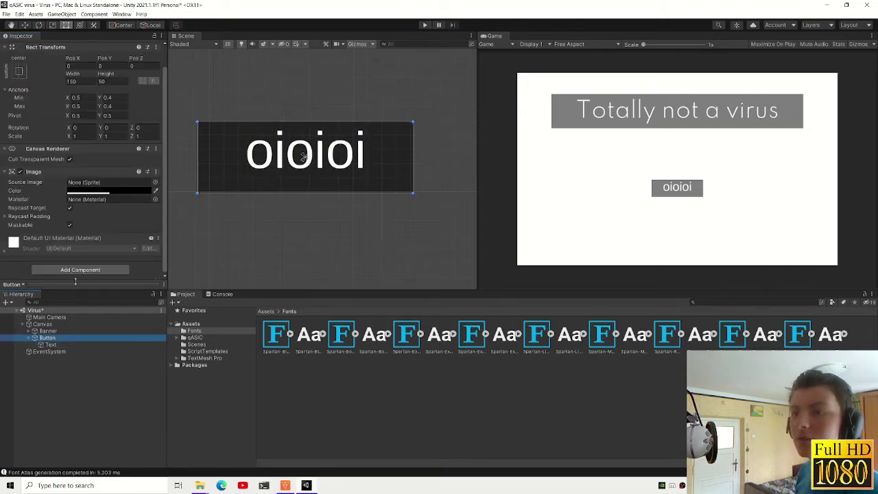
pyautogui.click(81, 270)
pyautogui.click(67, 337)
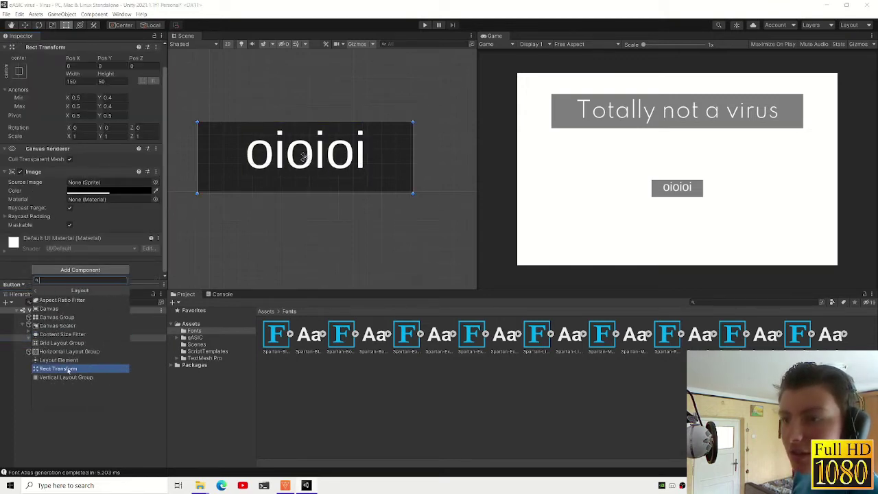
# - Add a Content Size Fitter to the Button, trying Min Size then Preferred Size
pyautogui.click(69, 335)
pyautogui.scroll(-3, 94, 218)
pyautogui.click(94, 217)
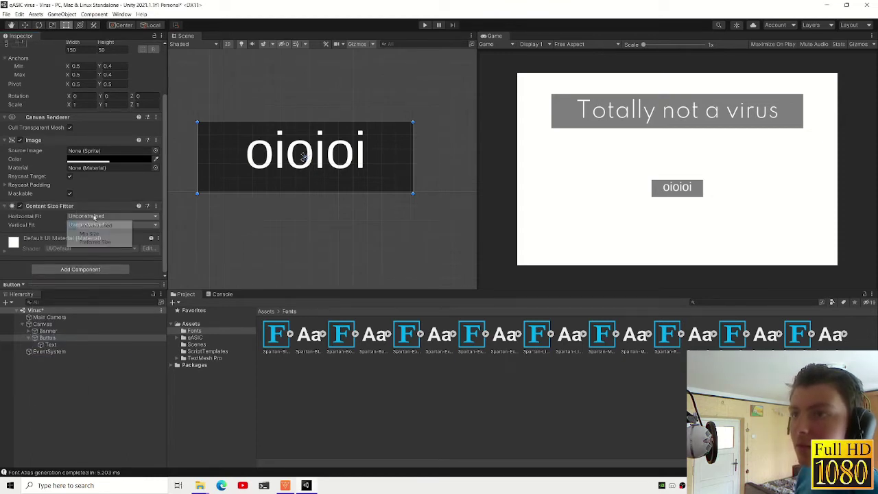
pyautogui.click(97, 232)
pyautogui.click(87, 216)
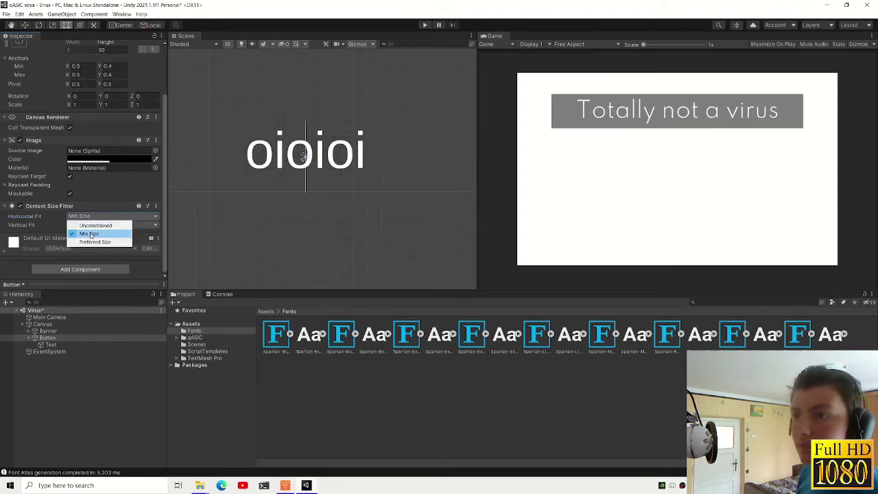
pyautogui.click(101, 240)
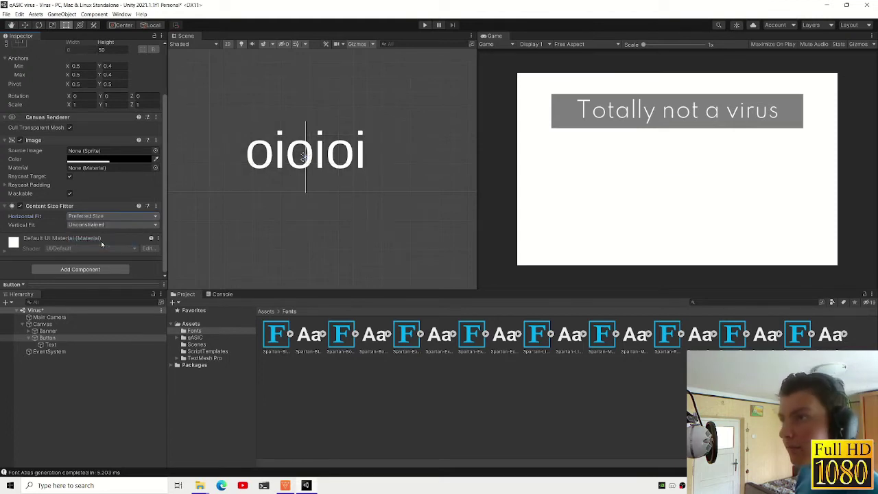
# - Change the button label text to 'sdsdsd'
pyautogui.click(64, 346)
pyautogui.click(48, 338)
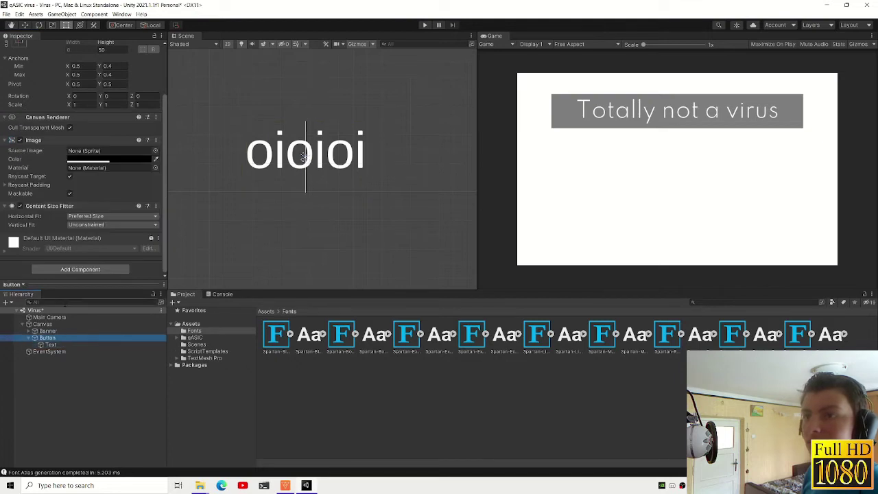
pyautogui.click(74, 344)
pyautogui.write('sdsdsd')
# - Reset the Button's horizontal fit to Unconstrained and remove its Content Size Fitter
pyautogui.click(47, 338)
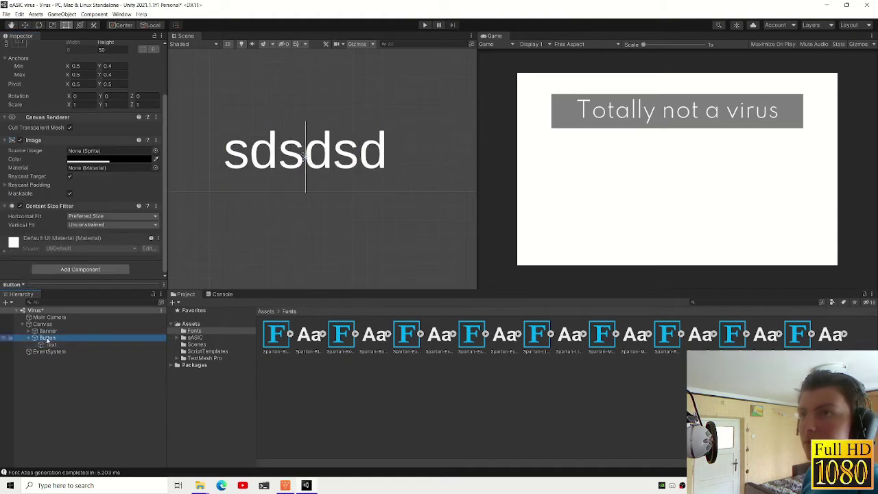
pyautogui.scroll(2, 86, 132)
pyautogui.scroll(-2, 85, 132)
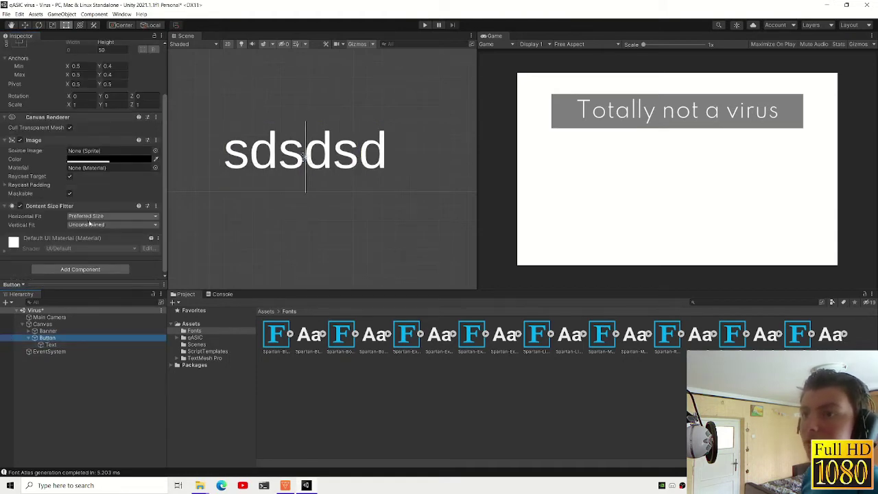
pyautogui.click(92, 217)
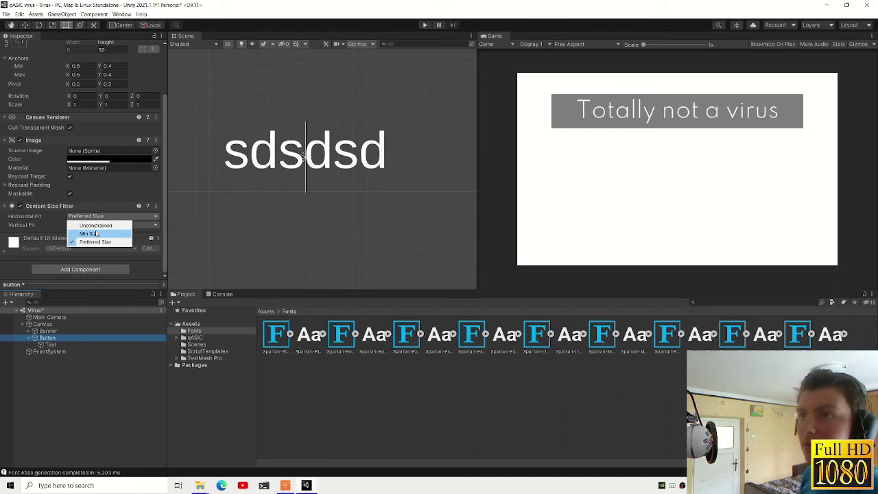
pyautogui.click(98, 234)
pyautogui.click(96, 216)
pyautogui.click(95, 225)
pyautogui.click(96, 216)
pyautogui.click(88, 233)
pyautogui.click(52, 205)
pyautogui.click(155, 227)
pyautogui.click(168, 247)
pyautogui.click(59, 339)
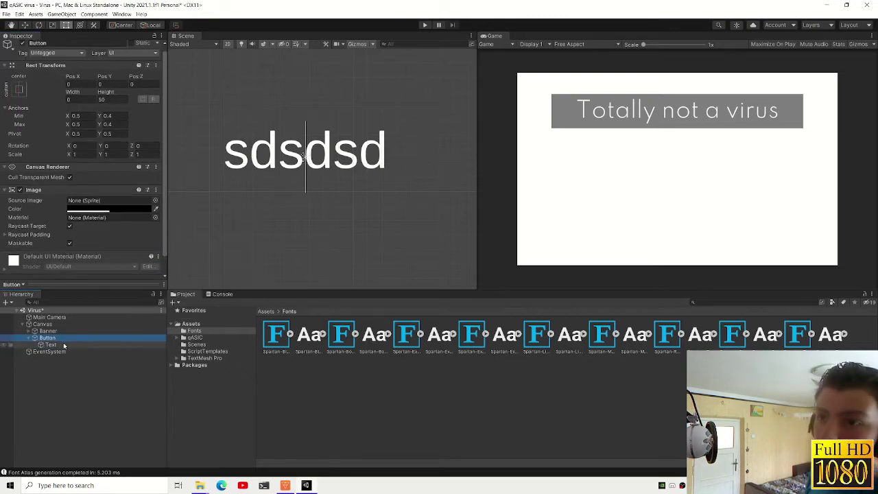
# - Remove the Content Size Fitter from the label's Text object
pyautogui.click(60, 345)
pyautogui.scroll(-10, 118, 224)
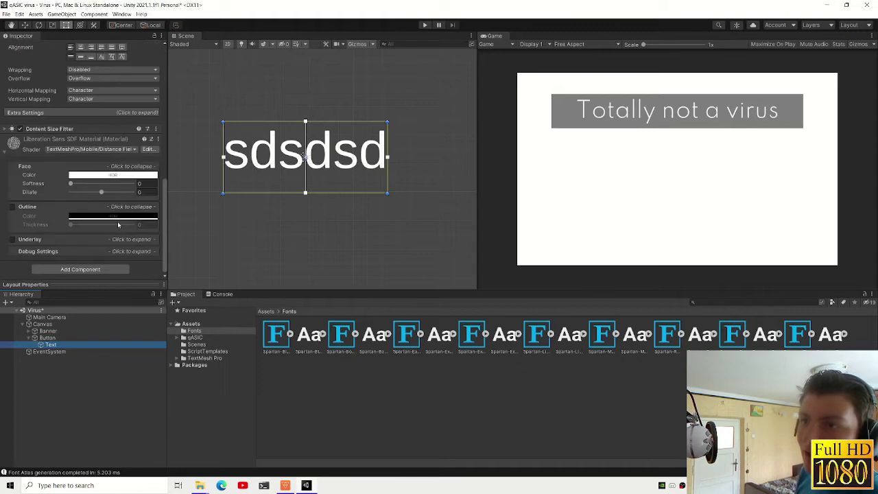
pyautogui.click(157, 129)
pyautogui.click(179, 147)
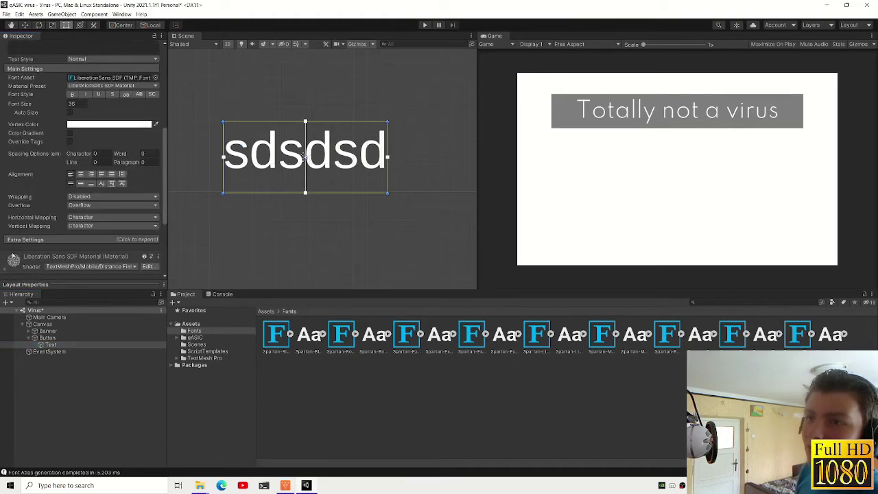
pyautogui.scroll(5, 74, 207)
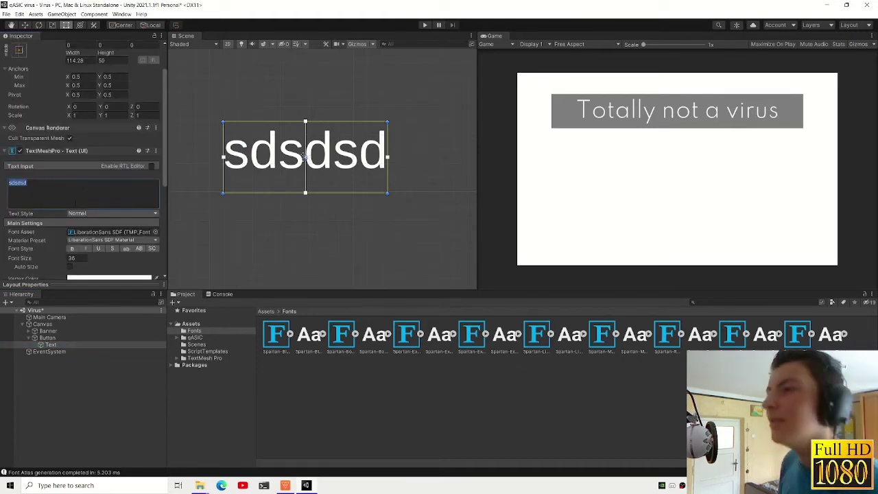
# - Set the Button's width to 150
pyautogui.click(47, 337)
pyautogui.click(76, 81)
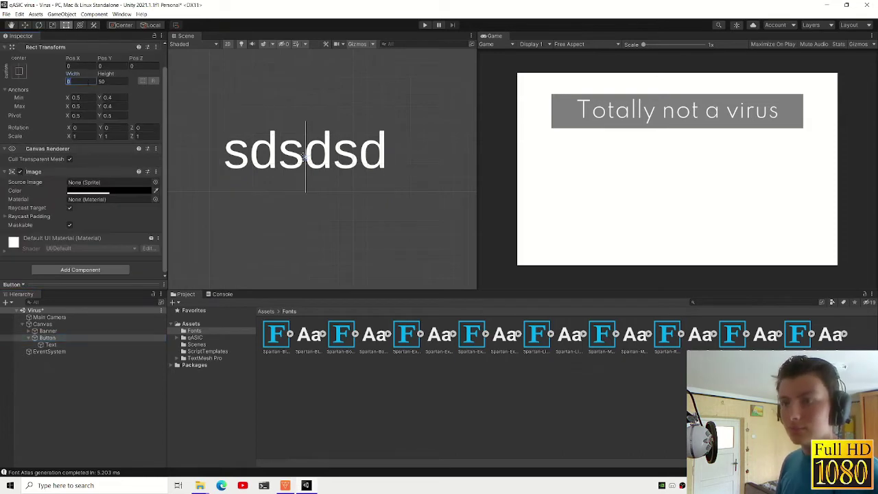
pyautogui.write('150')
# - Stretch the label to fill the button, centre-align it, and make it read 'safe button'
pyautogui.click(94, 344)
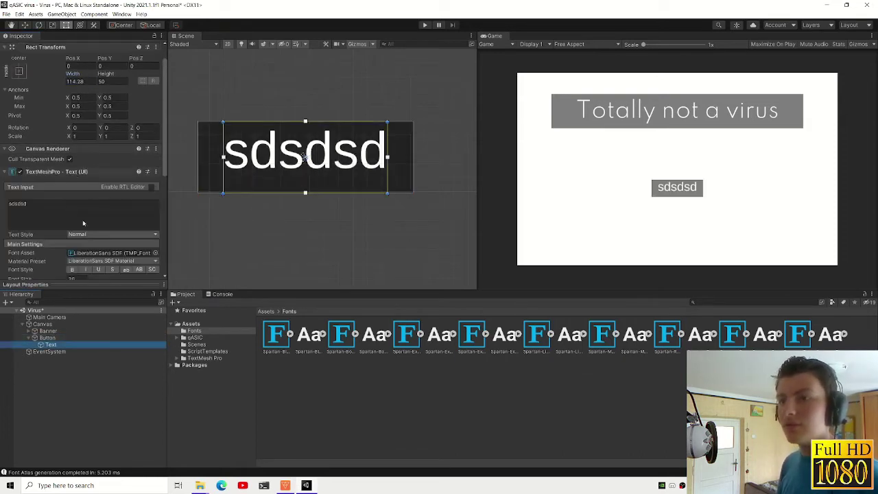
pyautogui.click(18, 70)
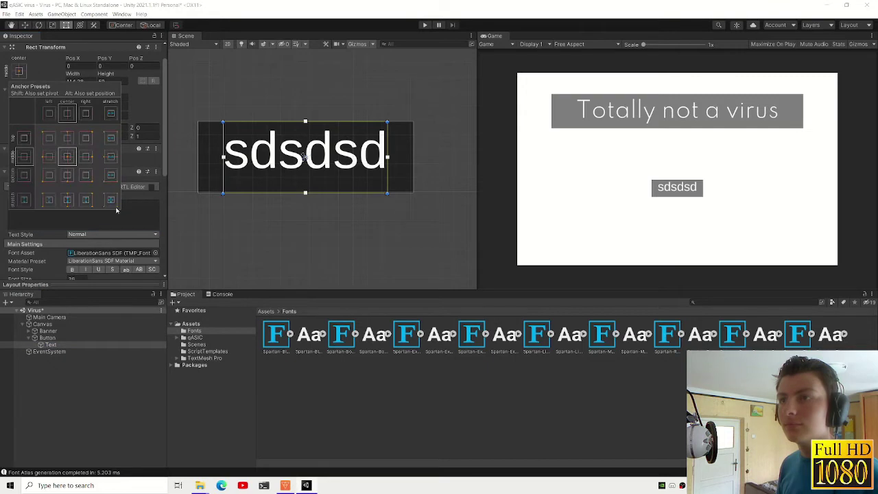
pyautogui.keyDown('alt'); pyautogui.click(112, 203); pyautogui.keyUp('alt')
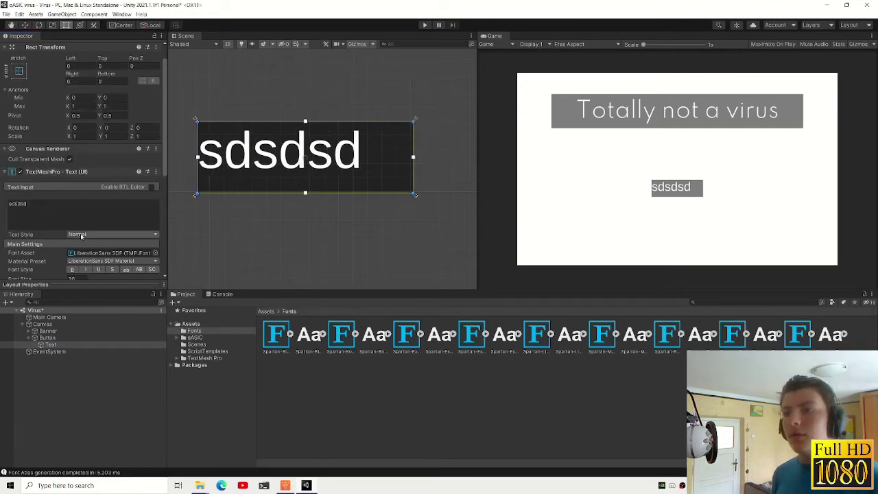
pyautogui.scroll(-3, 82, 220)
pyautogui.scroll(-3, 83, 219)
pyautogui.click(80, 195)
pyautogui.click(41, 60)
pyautogui.hotkey('ctrl', 'a')
pyautogui.write('safe butt')
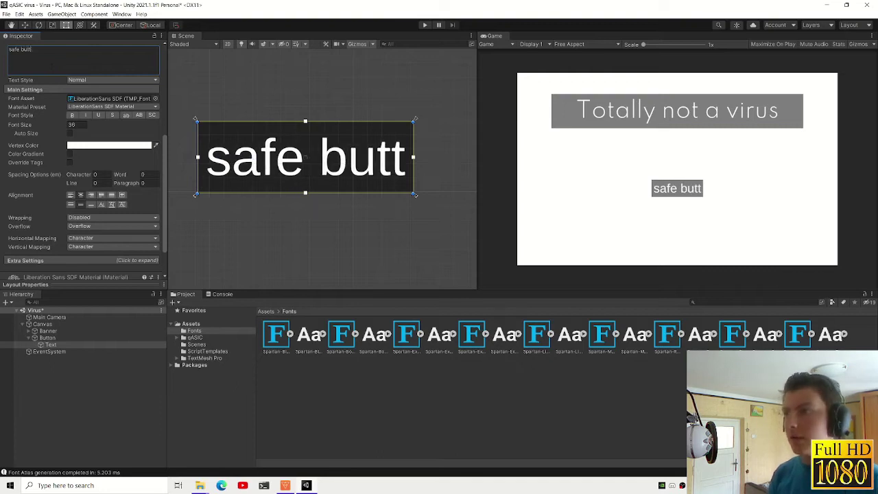
pyautogui.write('on')
# - Widen the Button to 200
pyautogui.click(47, 338)
pyautogui.click(76, 81)
pyautogui.write('200')
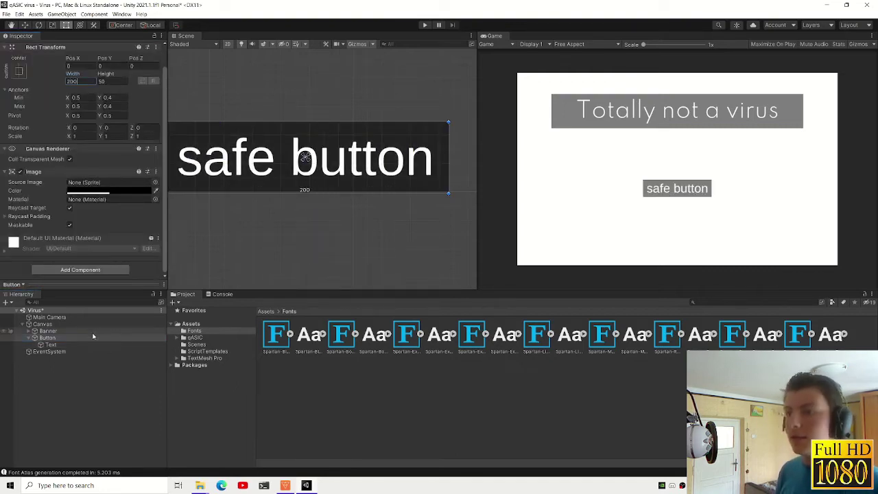
pyautogui.click(50, 344)
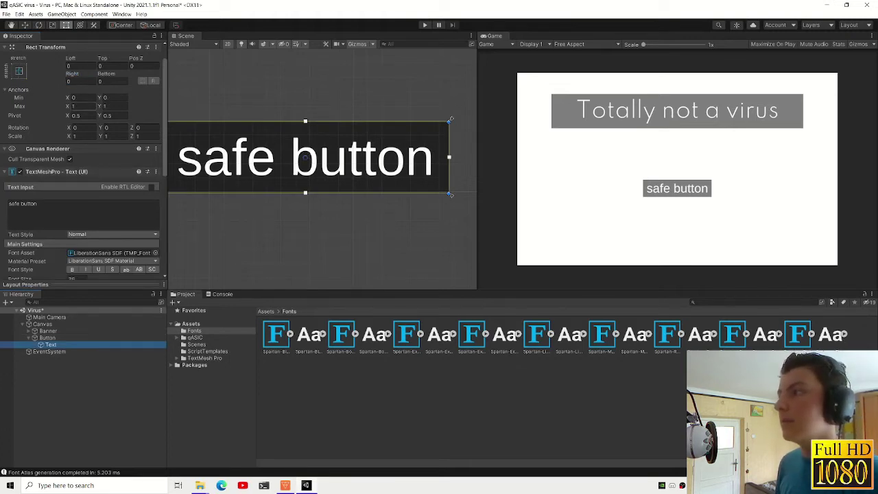
pyautogui.scroll(-3, 94, 172)
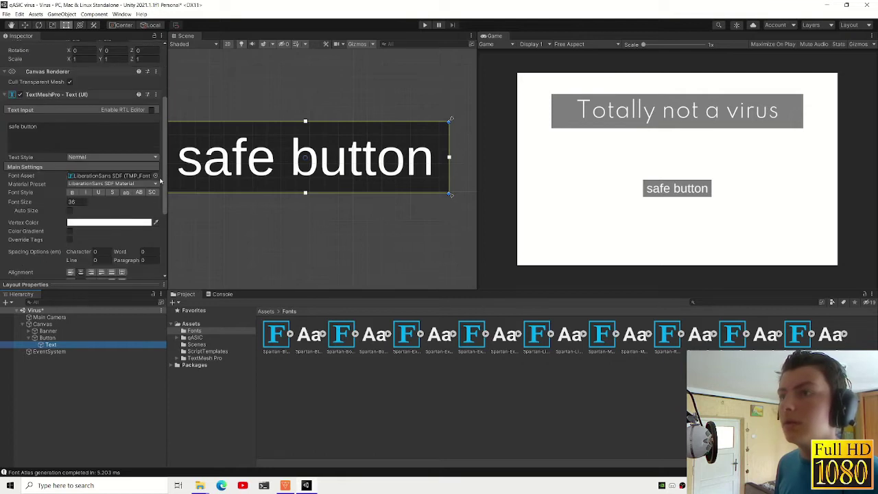
# - Give the safe button label the Spartan-Light SDF font and enter 300 as the Button width
pyautogui.click(155, 175)
pyautogui.click(224, 225)
pyautogui.press('Down')
pyautogui.press('Down')
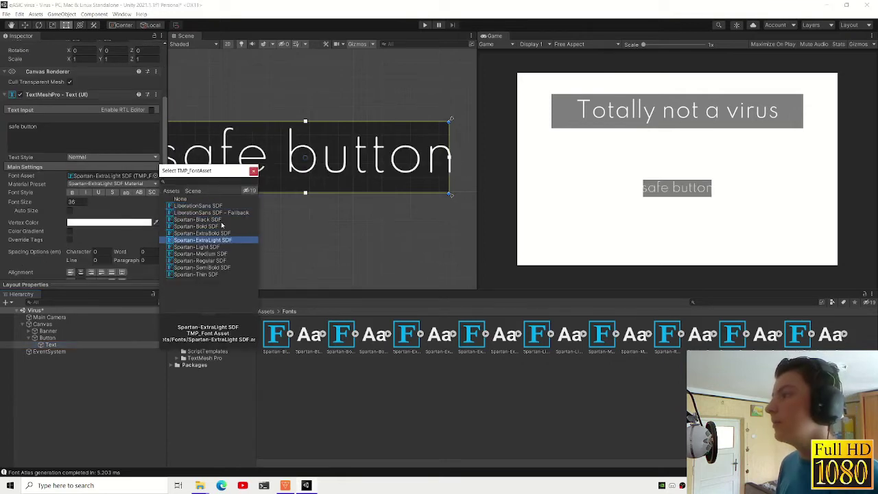
pyautogui.press('Down')
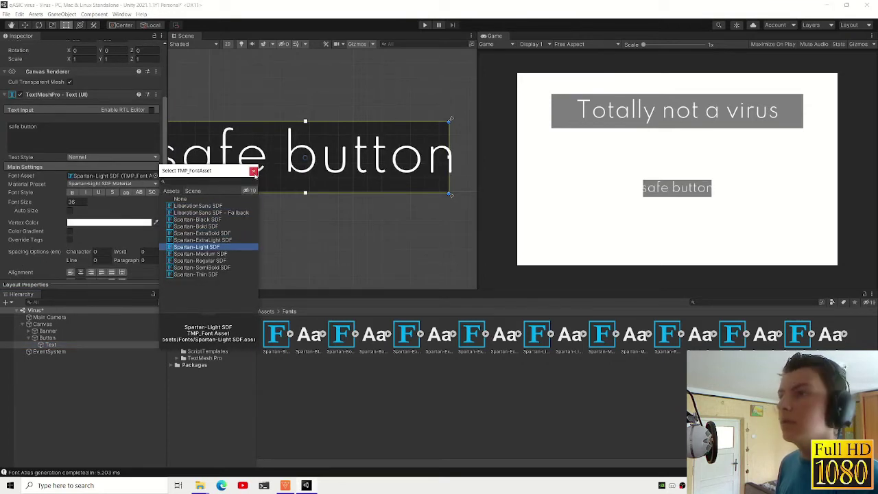
pyautogui.click(253, 171)
pyautogui.click(47, 337)
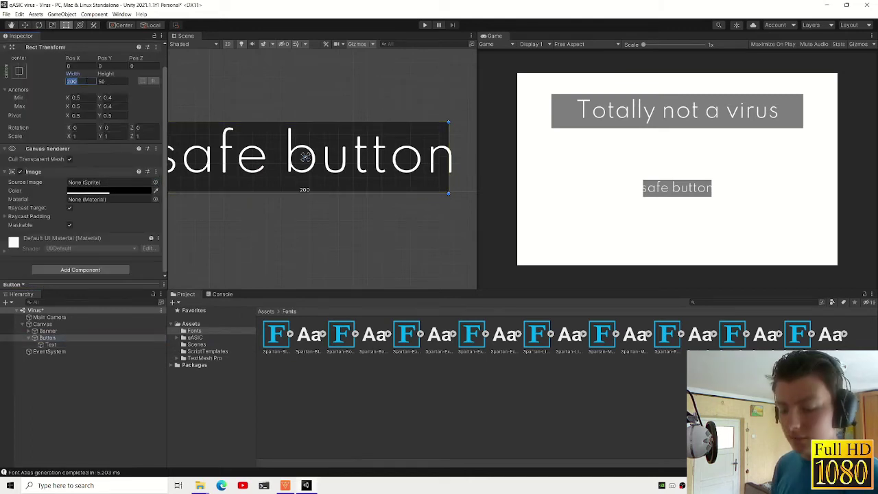
pyautogui.write('300')
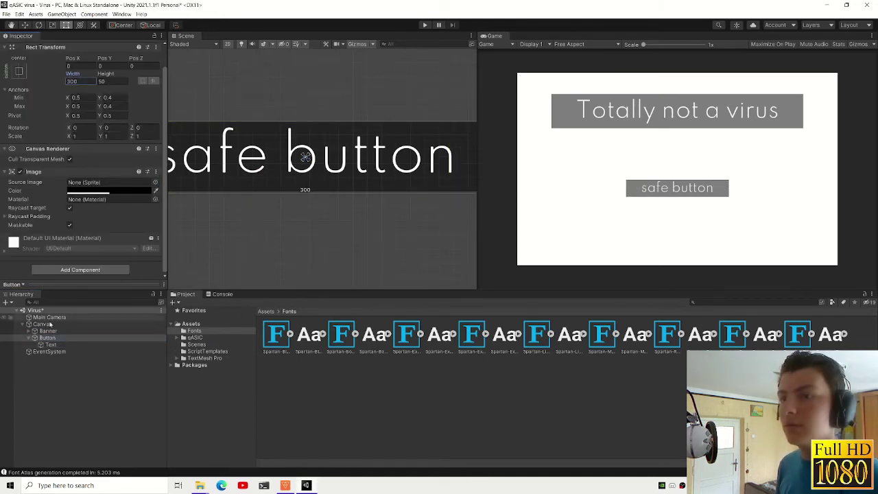
# - Commit the 300 width and add a Button component with Navigation set to None
pyautogui.click(50, 344)
pyautogui.click(47, 338)
pyautogui.click(74, 270)
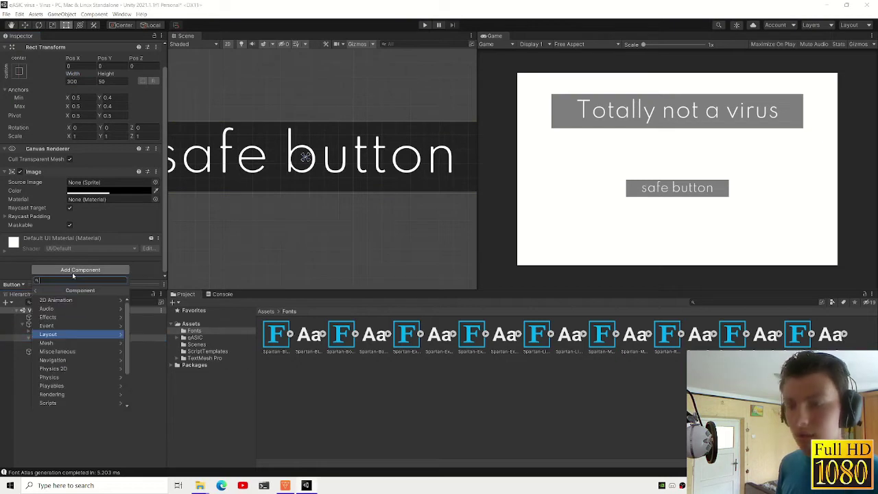
pyautogui.write('button')
pyautogui.press('Return')
pyautogui.scroll(-5, 120, 262)
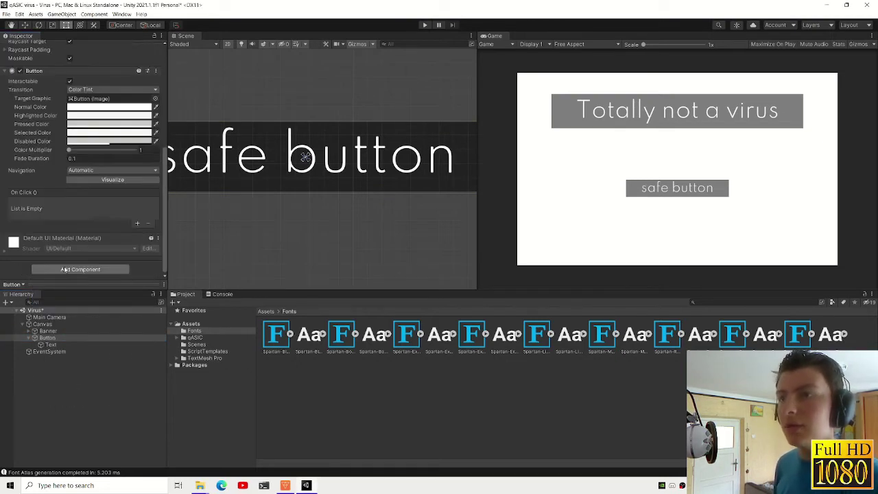
pyautogui.click(86, 171)
pyautogui.click(91, 179)
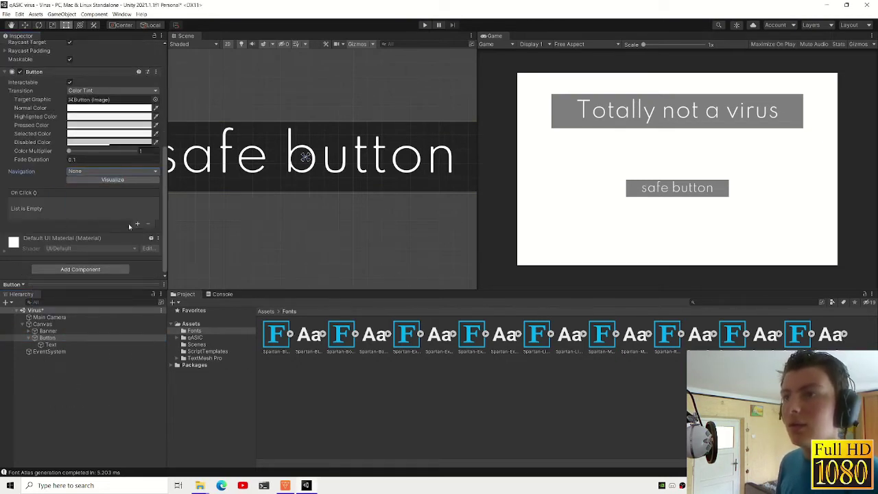
# - Browse the Assets folder and the label's Text settings, then deselect everything
pyautogui.click(192, 324)
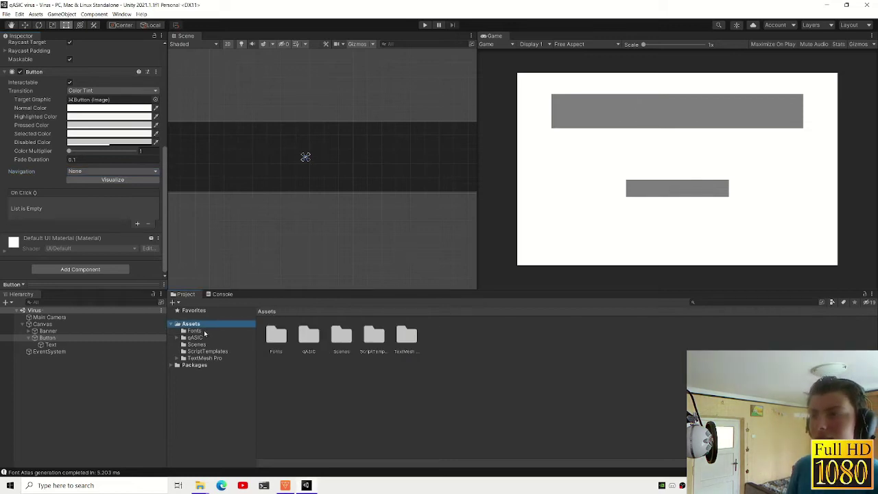
pyautogui.click(52, 345)
pyautogui.scroll(3, 50, 239)
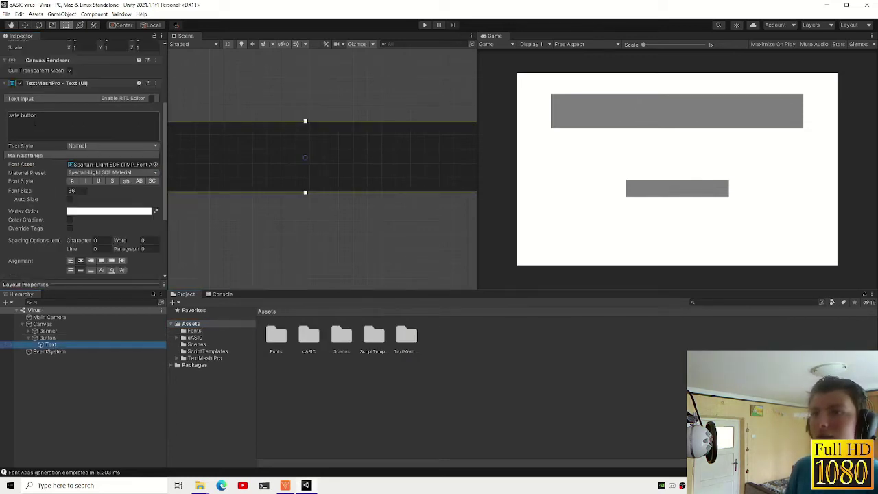
pyautogui.scroll(-2, 340, 192)
pyautogui.scroll(-3, 340, 192)
pyautogui.scroll(-3, 336, 206)
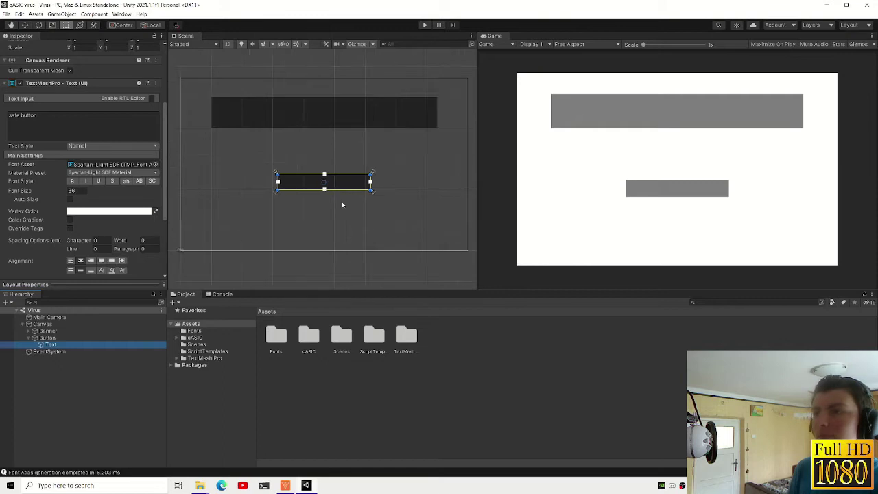
pyautogui.scroll(-2, 332, 227)
pyautogui.click(332, 228)
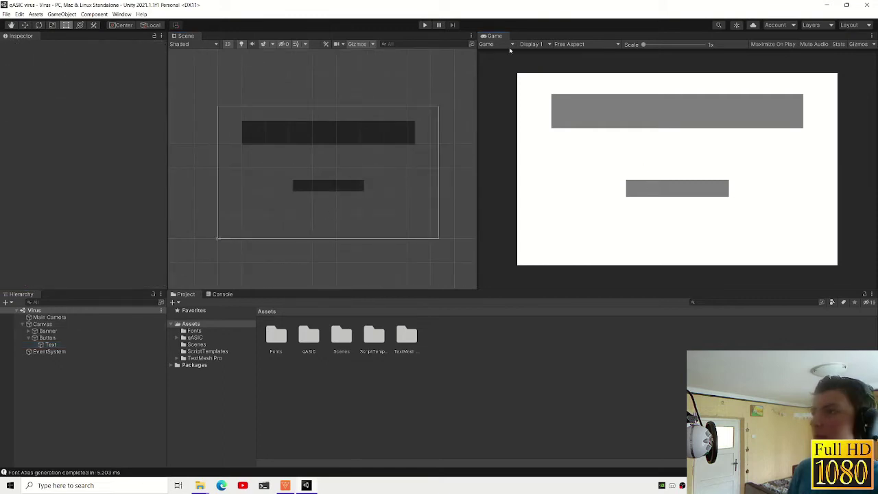
# - Enter Play mode to test the banner and safe button, then stop playback
pyautogui.click(425, 25)
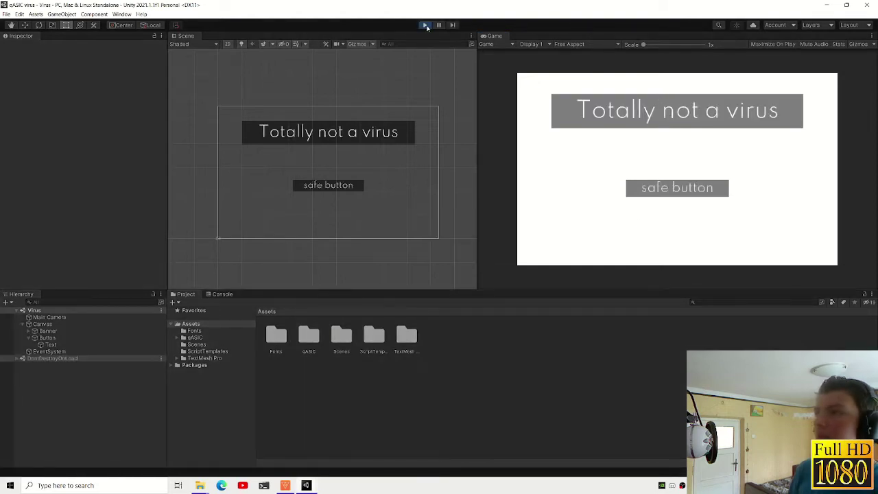
pyautogui.click(425, 26)
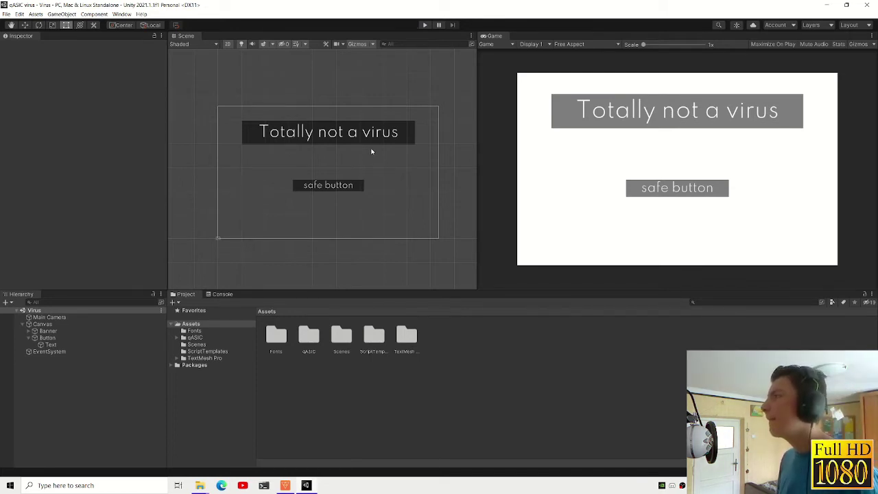
pyautogui.scroll(-1, 408, 130)
pyautogui.scroll(-2, 402, 125)
pyautogui.scroll(-2, 403, 122)
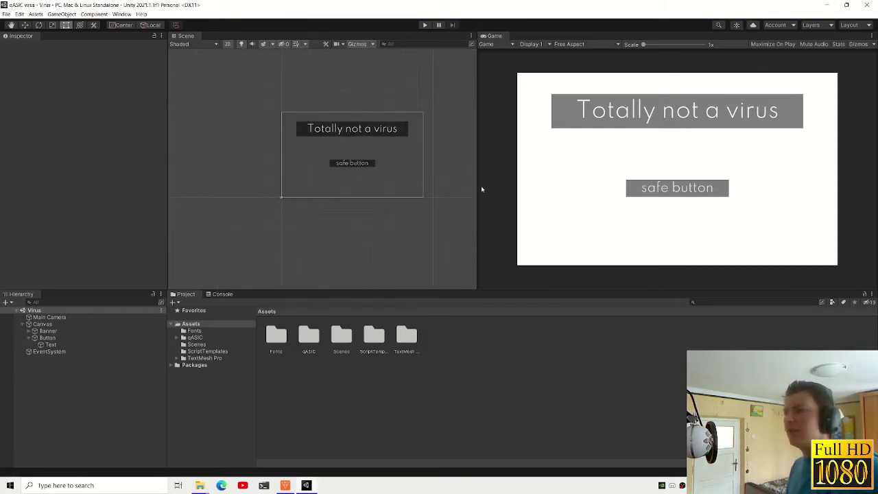
# - Keep the Game view at Free Aspect and set the Canvas Scaler to Scale With Screen Size
pyautogui.click(557, 45)
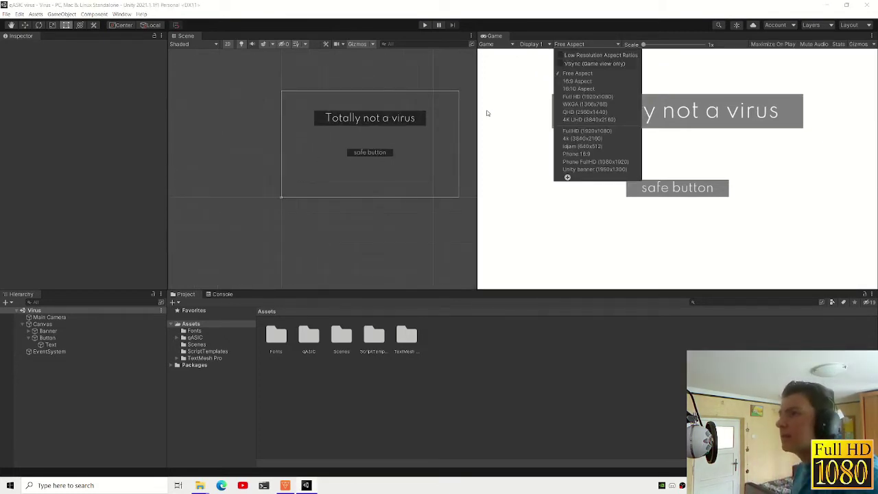
pyautogui.click(486, 112)
pyautogui.moveTo(478, 113); pyautogui.dragTo(564, 99)
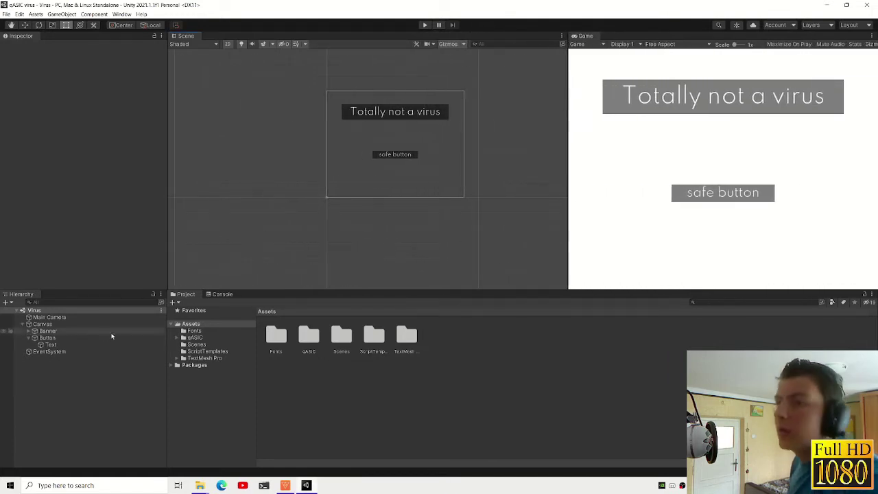
pyautogui.click(43, 324)
pyautogui.click(96, 117)
pyautogui.click(103, 193)
pyautogui.click(103, 192)
pyautogui.click(103, 210)
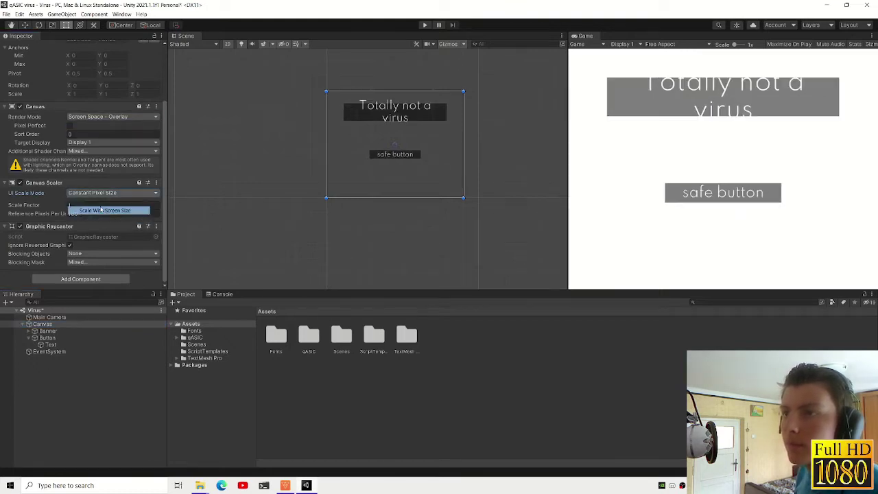
# - Set the reference resolution to 1920 × 1080 and resize the Game view to check scaling
pyautogui.click(102, 210)
pyautogui.click(79, 205)
pyautogui.write('1920')
pyautogui.press('Tab')
pyautogui.write('108')
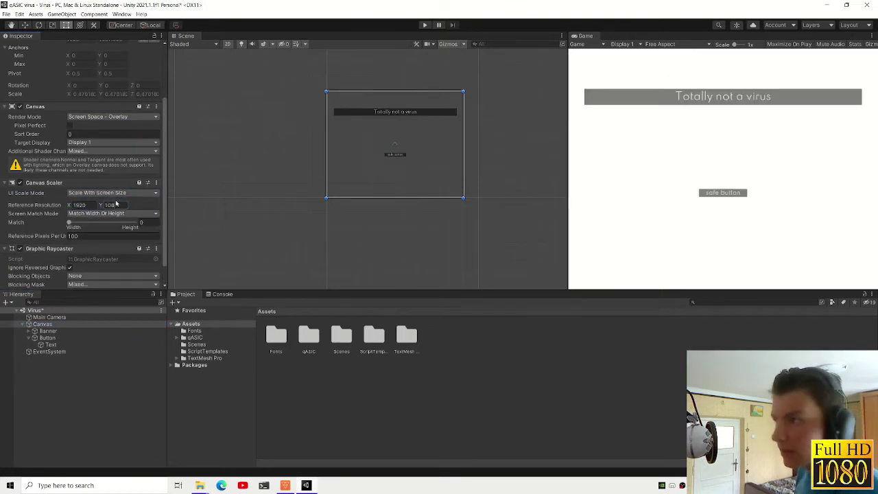
pyautogui.write('0')
pyautogui.press('Return')
pyautogui.moveTo(568, 192); pyautogui.dragTo(356, 162)
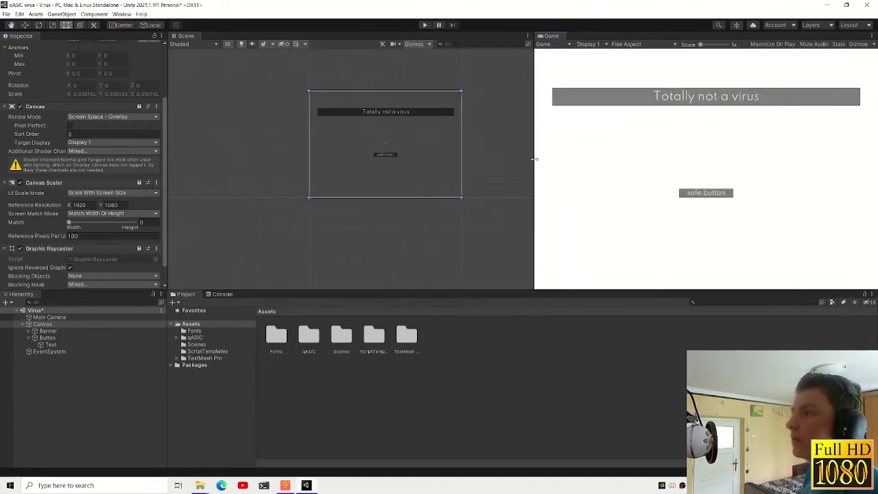
pyautogui.moveTo(356, 162); pyautogui.dragTo(535, 162)
pyautogui.click(82, 338)
# - Resize the safe button to 400 wide by 150 high
pyautogui.scroll(3, 87, 128)
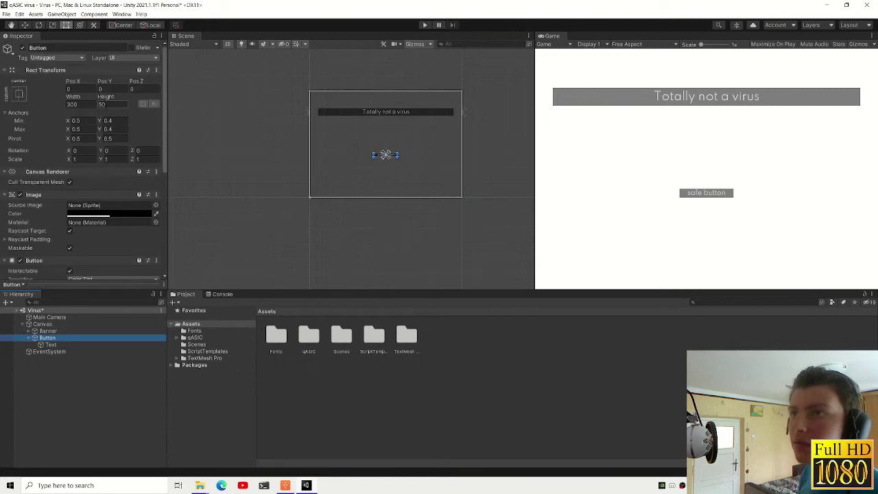
pyautogui.write('100')
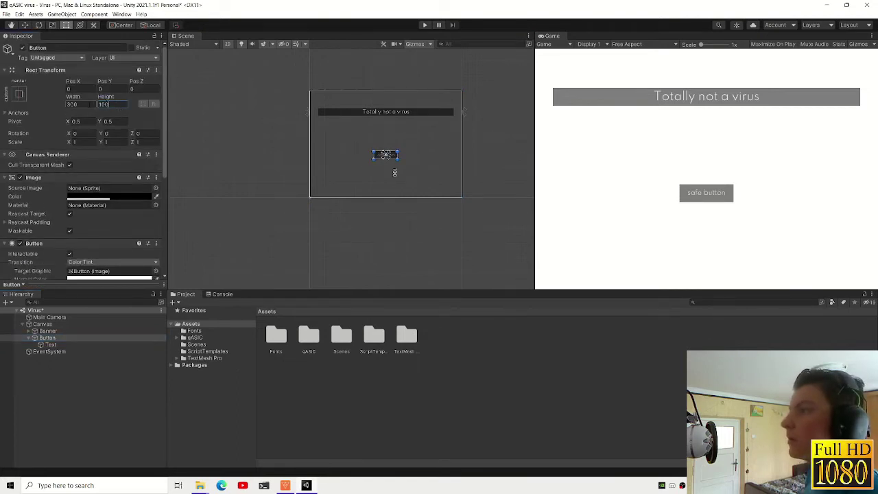
pyautogui.click(72, 104)
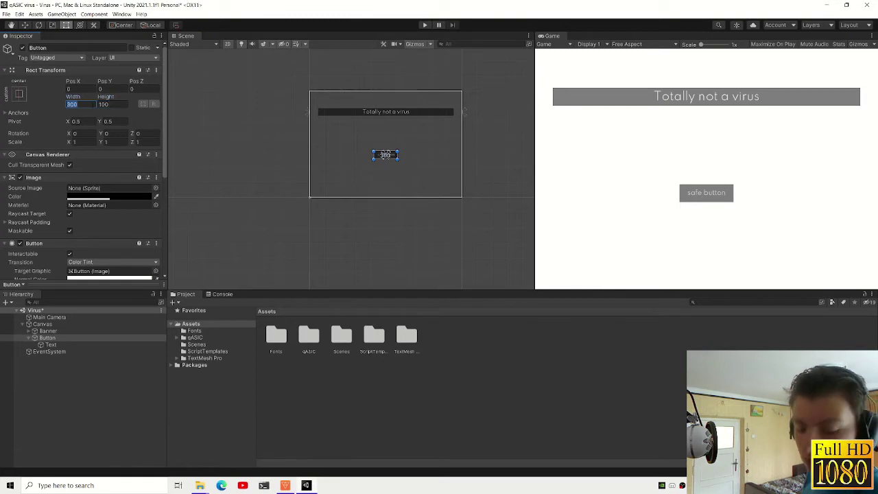
pyautogui.write('400')
pyautogui.press('Tab')
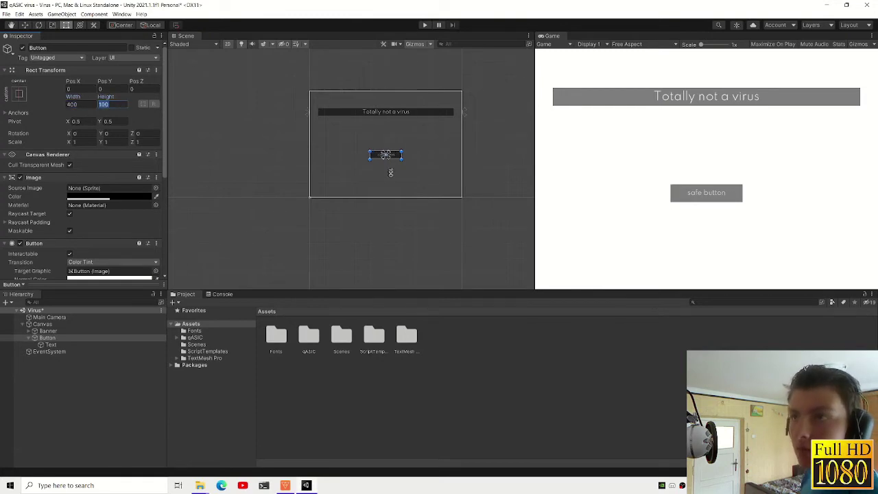
pyautogui.write('150')
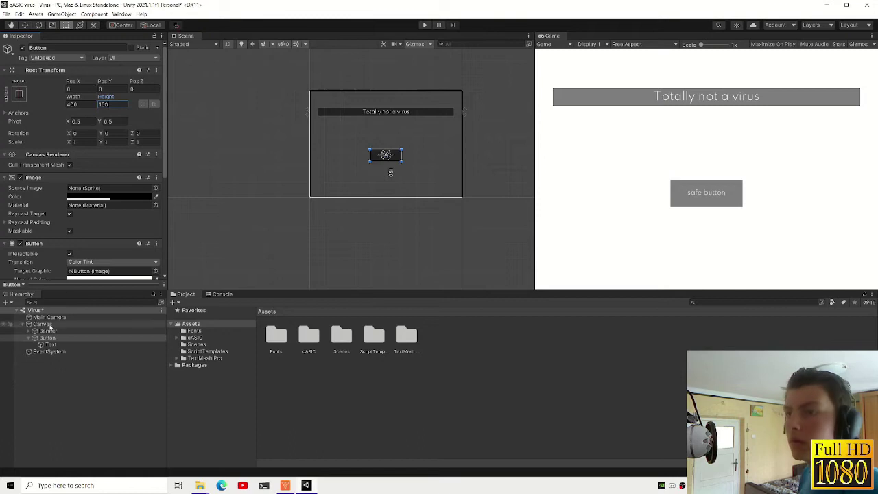
# - Enlarge the safe button label's font size and widen the button to 500
pyautogui.click(50, 345)
pyautogui.scroll(-5, 81, 146)
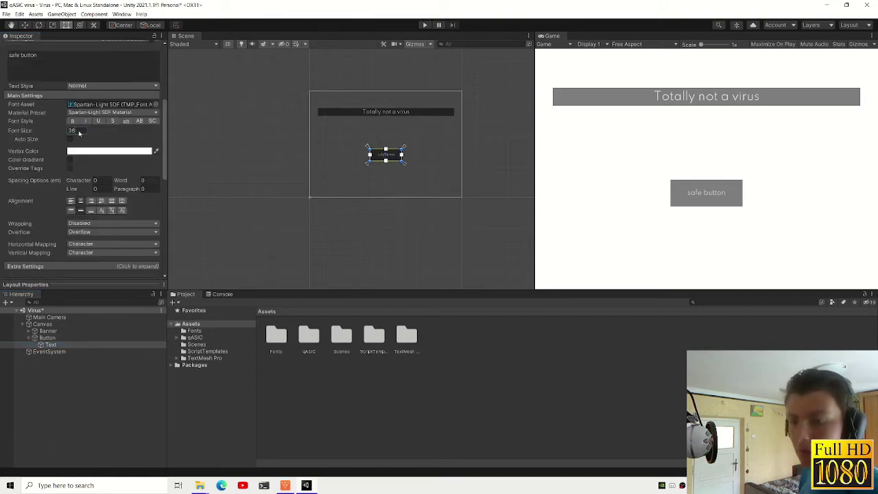
pyautogui.write('72')
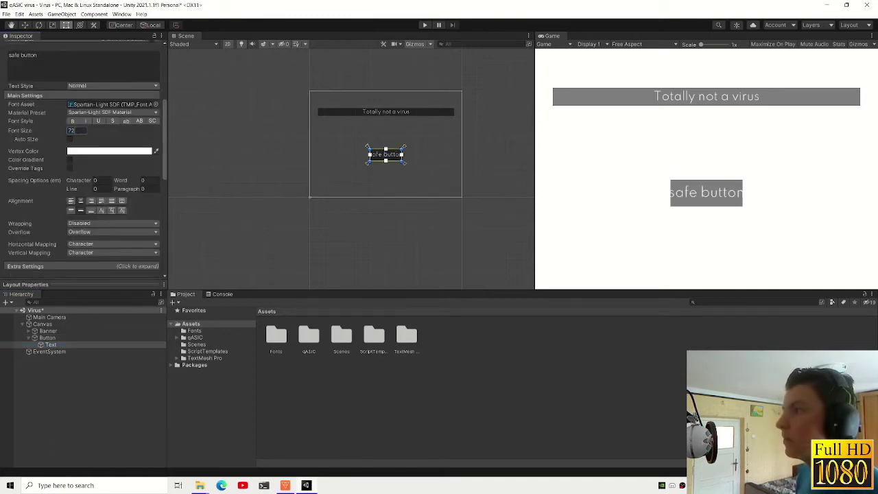
pyautogui.write('64')
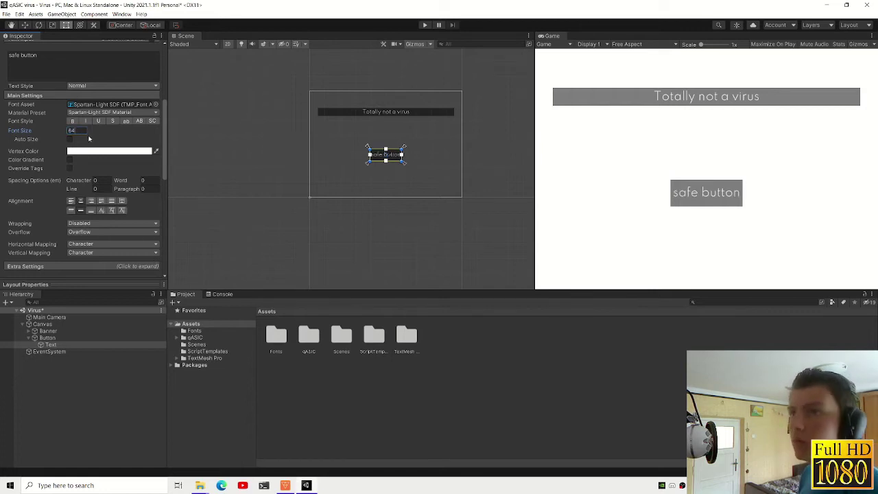
pyautogui.write('60')
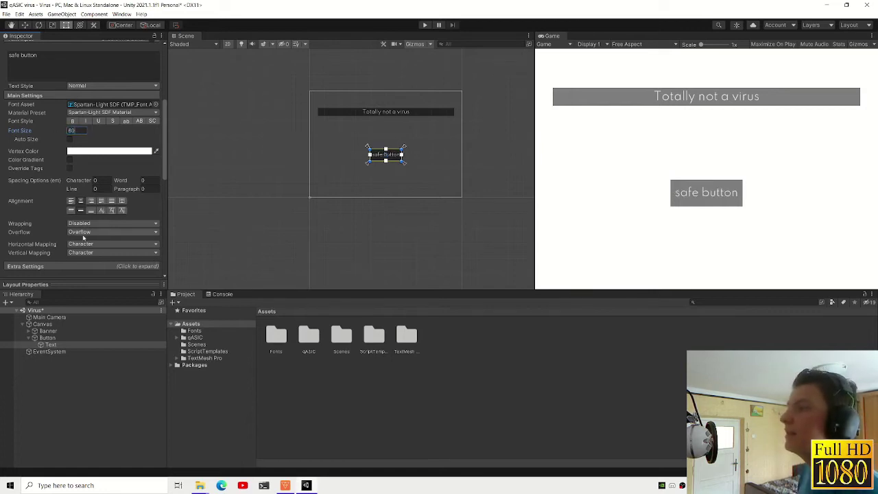
pyautogui.click(47, 338)
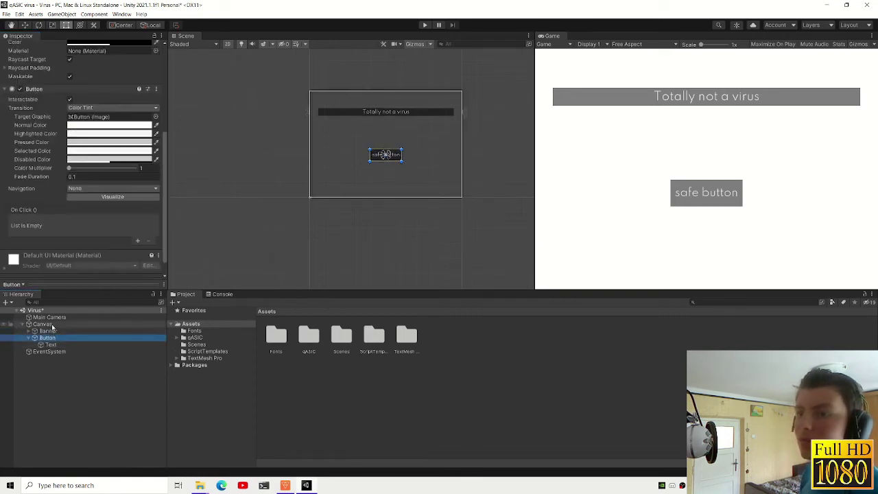
pyautogui.click(72, 105)
pyautogui.write('500')
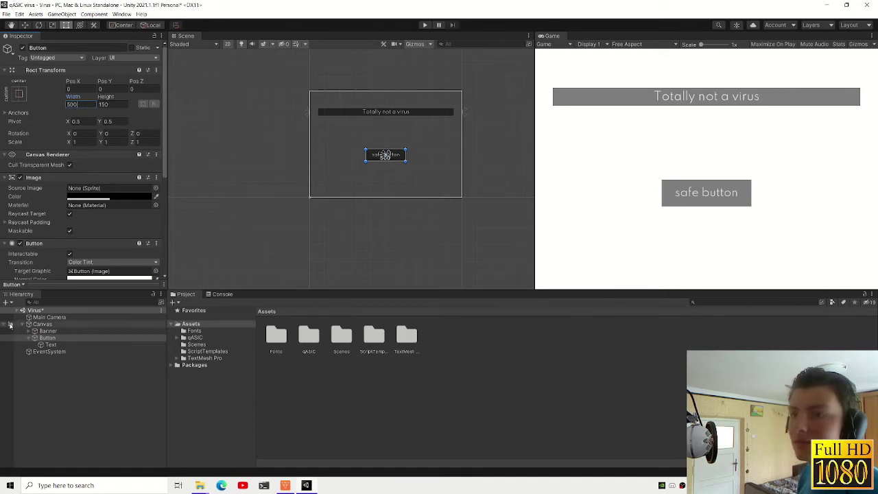
pyautogui.click(48, 330)
# - Set the banner's Rect Transform height to 200
pyautogui.click(103, 104)
pyautogui.write('200')
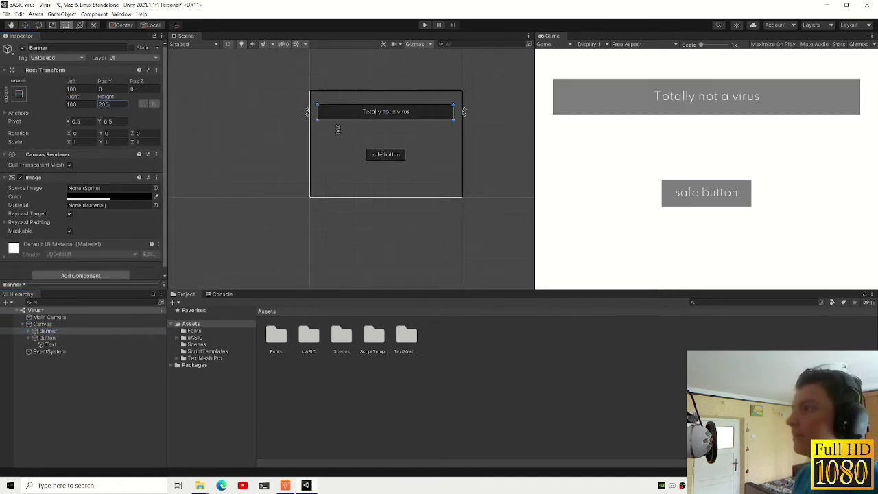
pyautogui.press('BackSpace')
pyautogui.press('BackSpace')
pyautogui.press('BackSpace')
pyautogui.write('150')
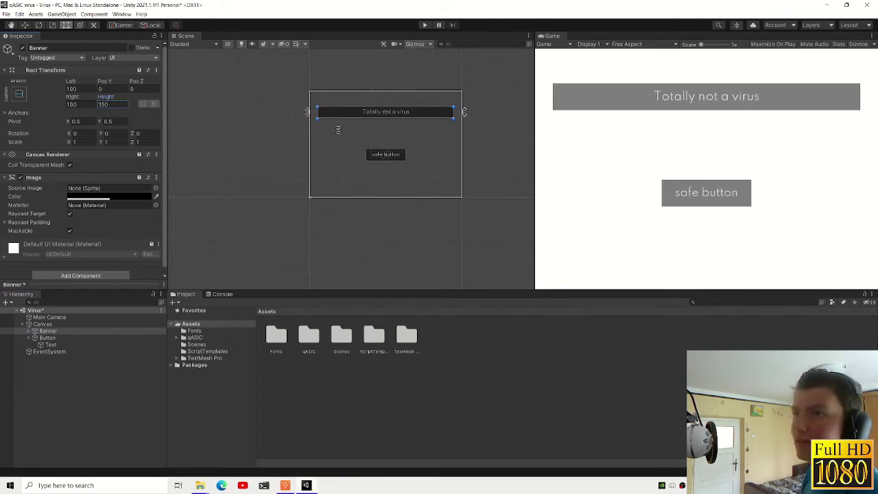
pyautogui.write('200')
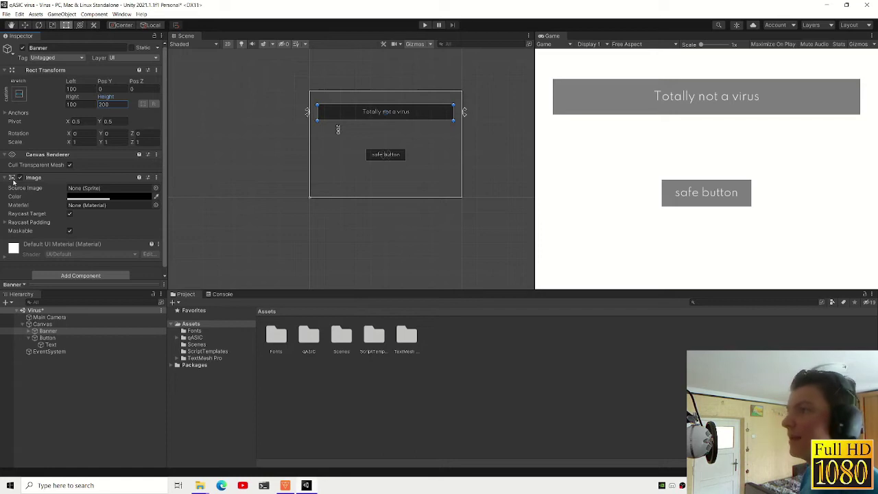
# - Raise the banner text's font size, stepping up from 72 to 84 and higher
pyautogui.click(30, 330)
pyautogui.click(50, 338)
pyautogui.scroll(-5, 94, 217)
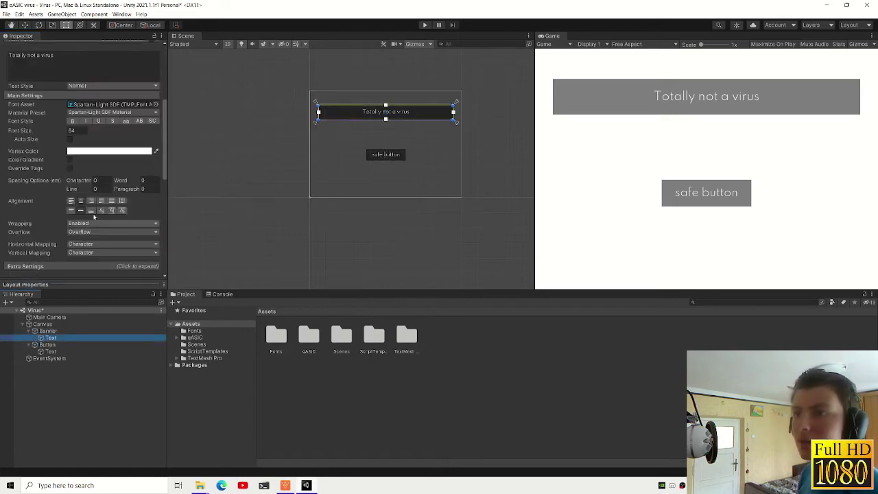
pyautogui.click(76, 130)
pyautogui.write('72')
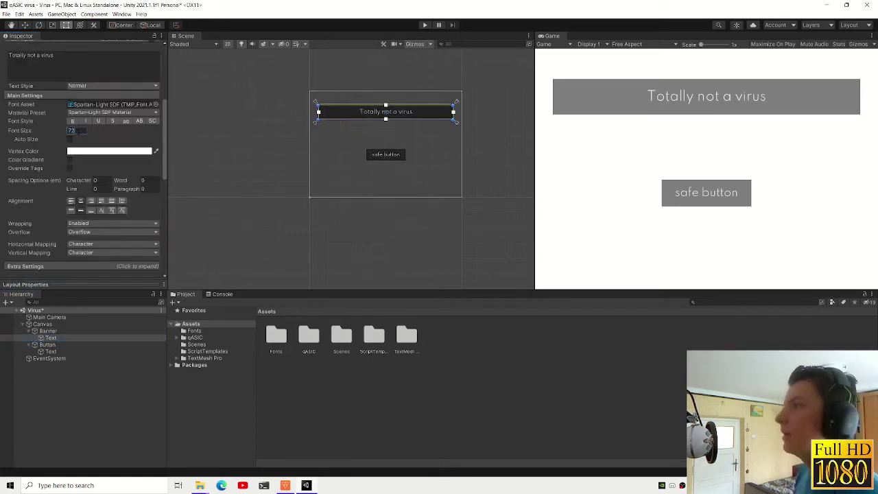
pyautogui.press('BackSpace')
pyautogui.press('BackSpace')
pyautogui.write('8')
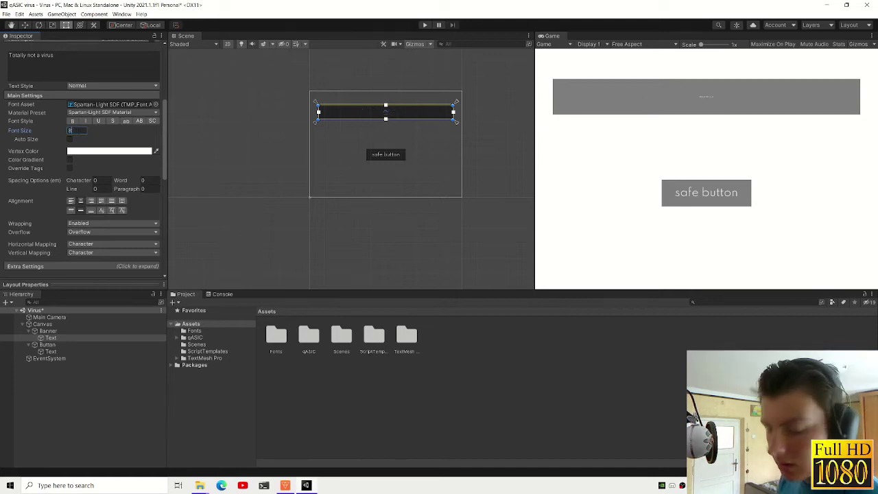
pyautogui.write('4')
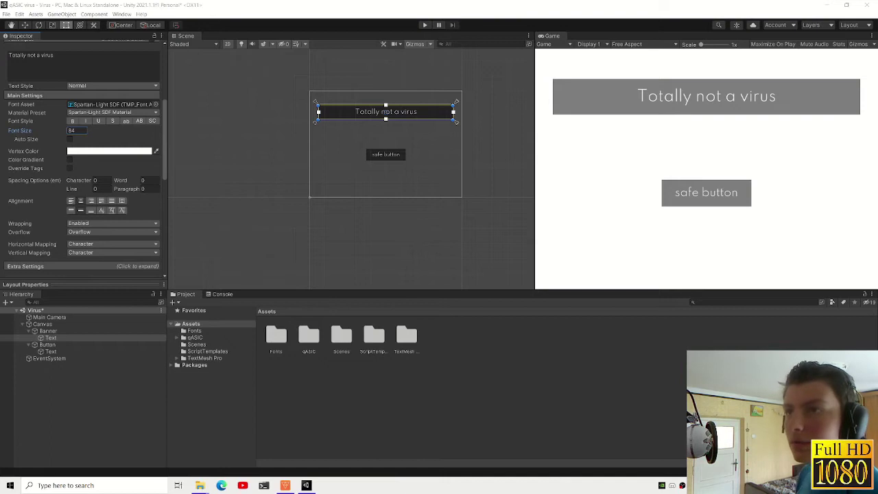
pyautogui.press('BackSpace')
pyautogui.press('BackSpace')
pyautogui.write('98')
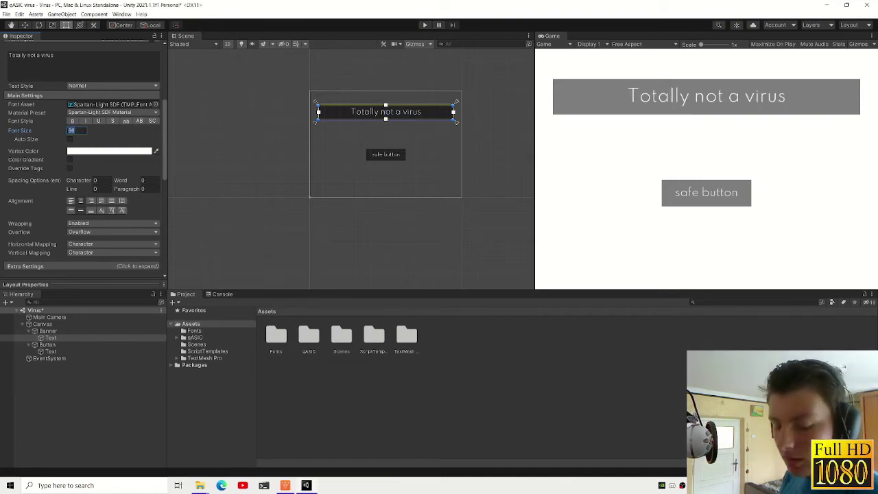
pyautogui.write('112')
# - Select both Text objects and apply the Spartan-Light SDF font to them
pyautogui.scroll(-2, 457, 223)
pyautogui.scroll(-1, 479, 194)
pyautogui.scroll(5, 478, 196)
pyautogui.click(74, 351)
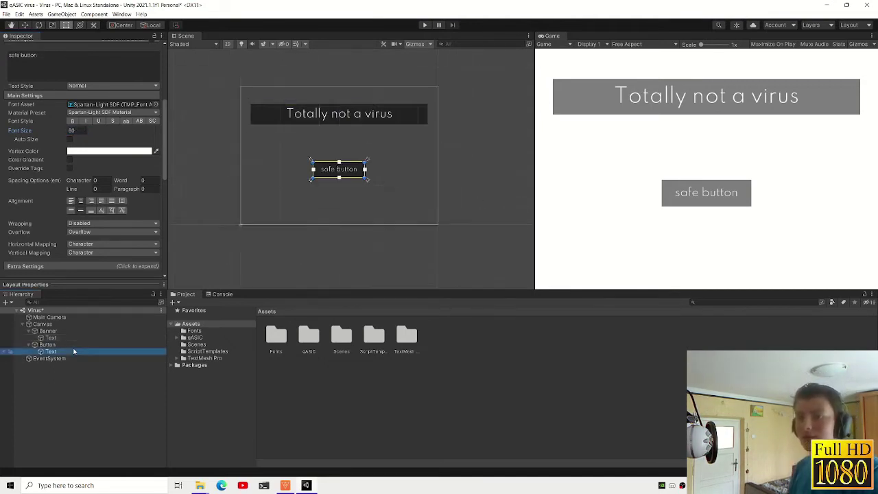
pyautogui.keyDown('ctrl'); pyautogui.click(76, 339); pyautogui.keyUp('ctrl')
pyautogui.click(155, 104)
pyautogui.click(209, 179)
pyautogui.click(214, 172)
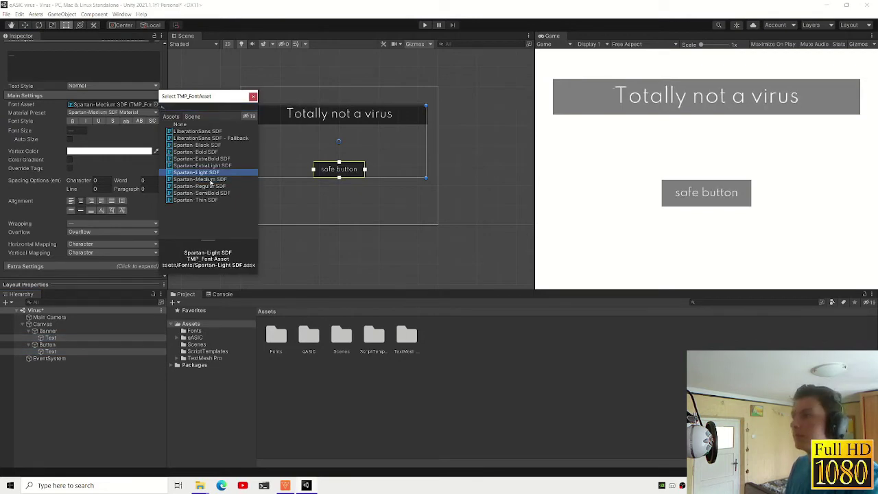
pyautogui.click(254, 96)
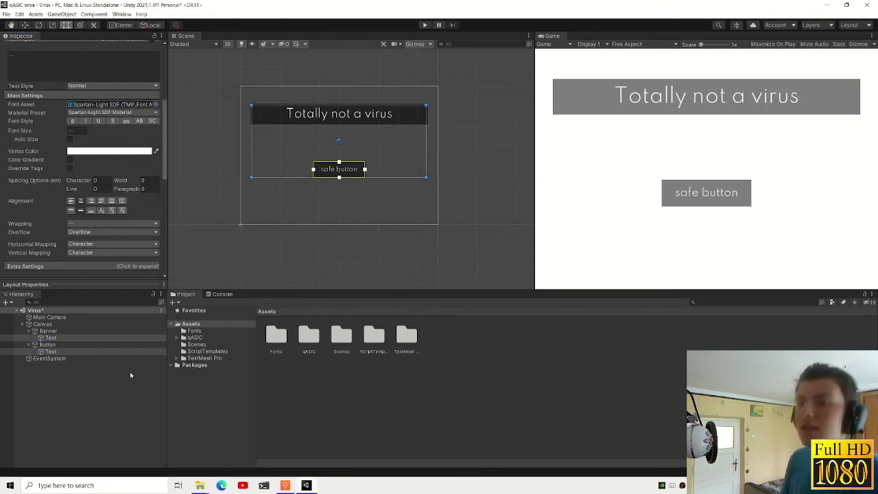
# - Collapse the Button and Banner hierarchies and check the Canvas scaling settings
pyautogui.click(41, 371)
pyautogui.click(30, 345)
pyautogui.click(30, 331)
pyautogui.click(41, 324)
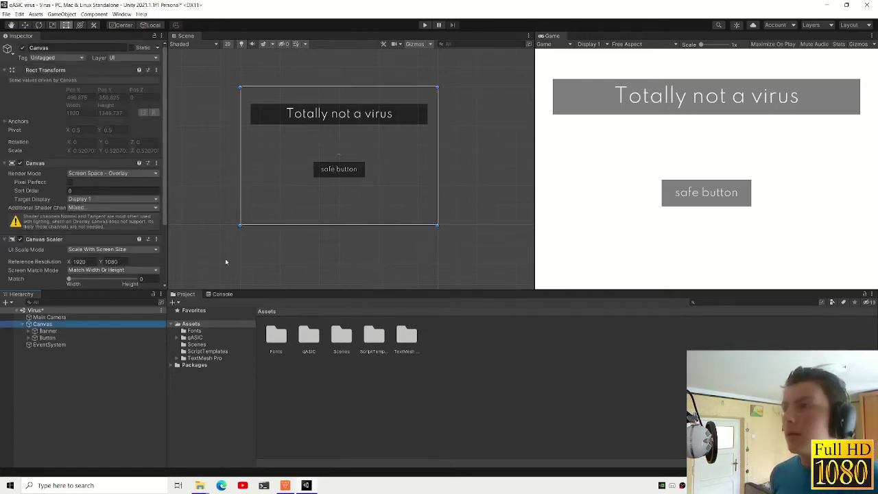
pyautogui.click(47, 337)
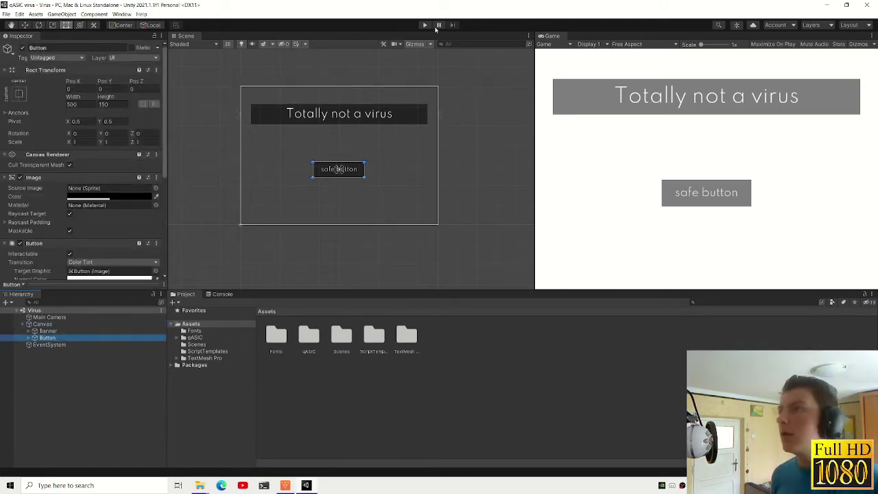
pyautogui.hotkey('ctrl', 'p')
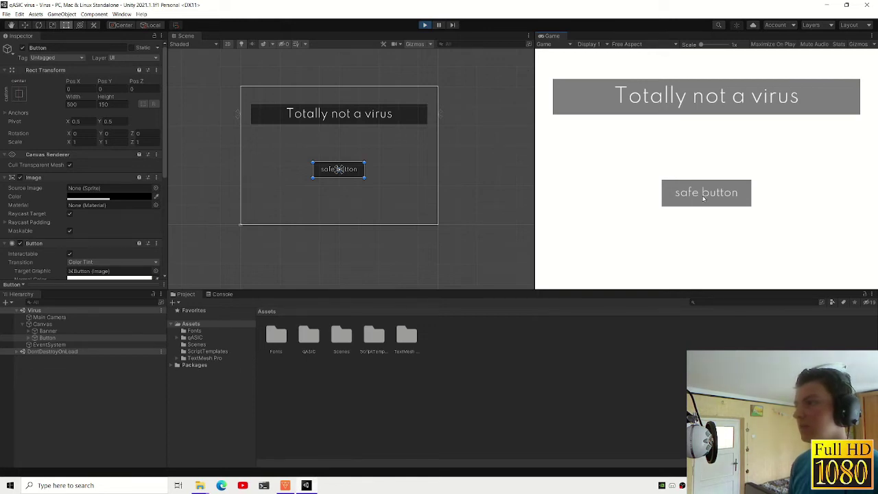
pyautogui.click(425, 24)
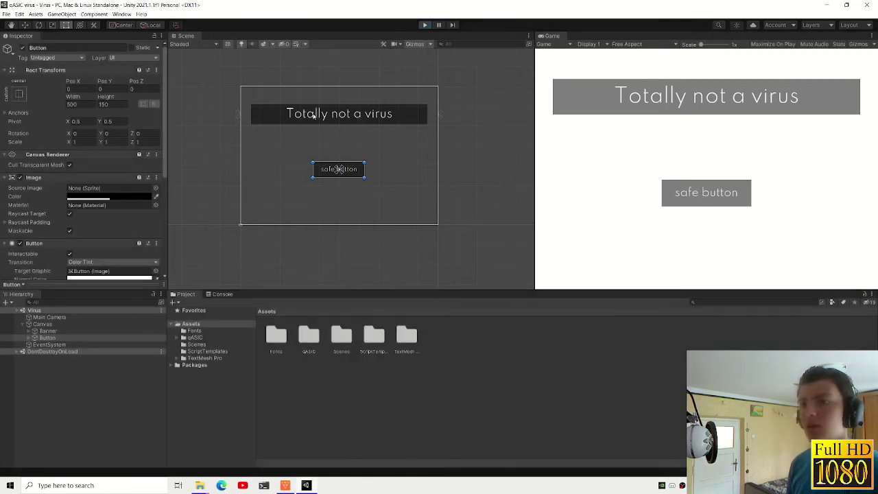
pyautogui.click(61, 344)
pyautogui.click(63, 339)
pyautogui.scroll(-5, 91, 138)
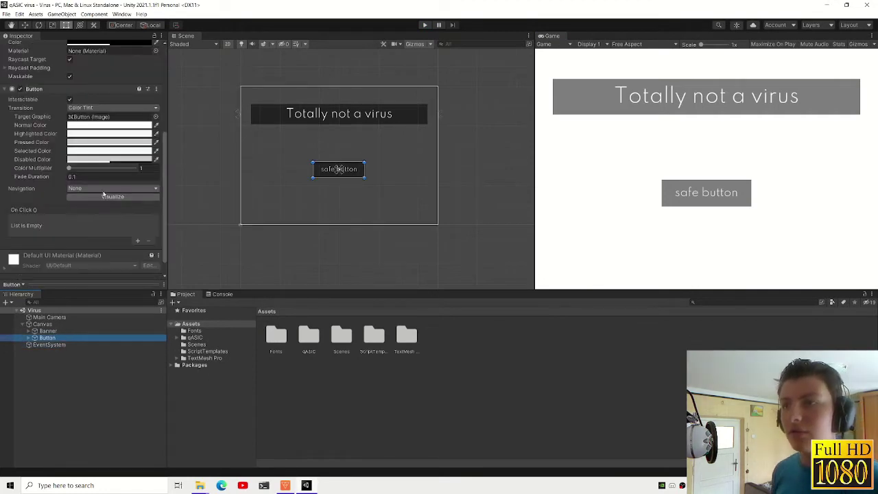
pyautogui.click(106, 125)
pyautogui.click(159, 223)
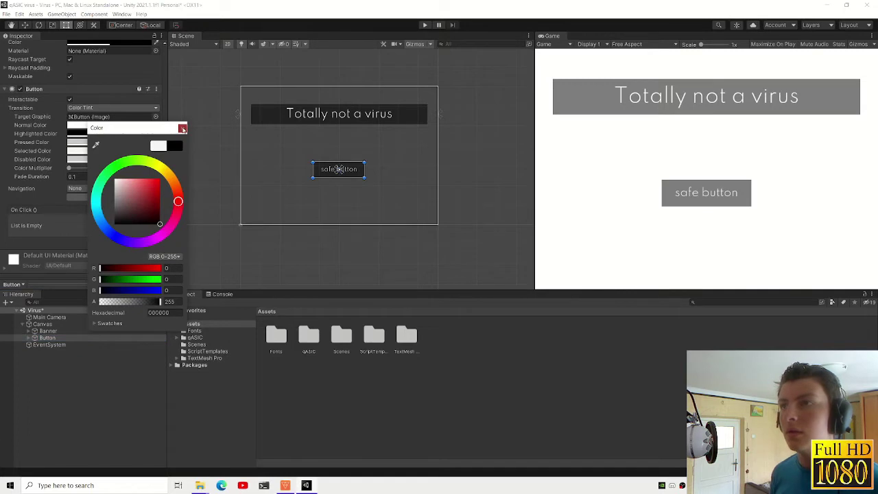
pyautogui.click(182, 129)
pyautogui.click(423, 24)
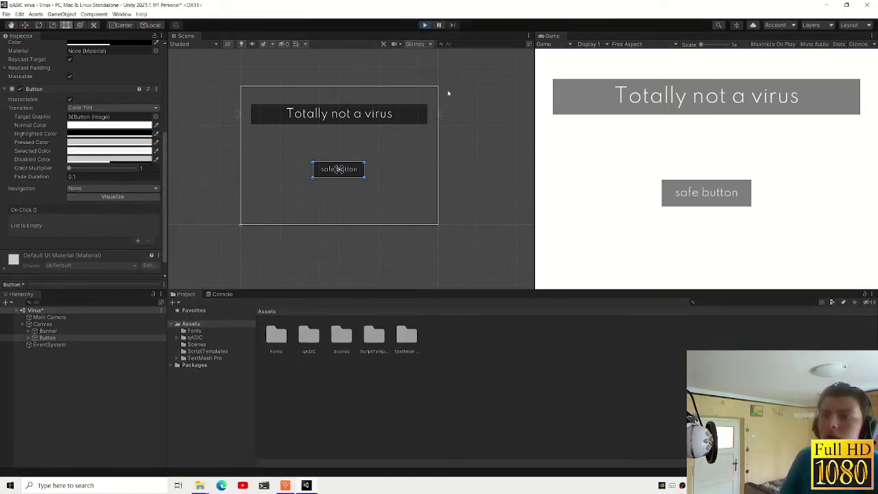
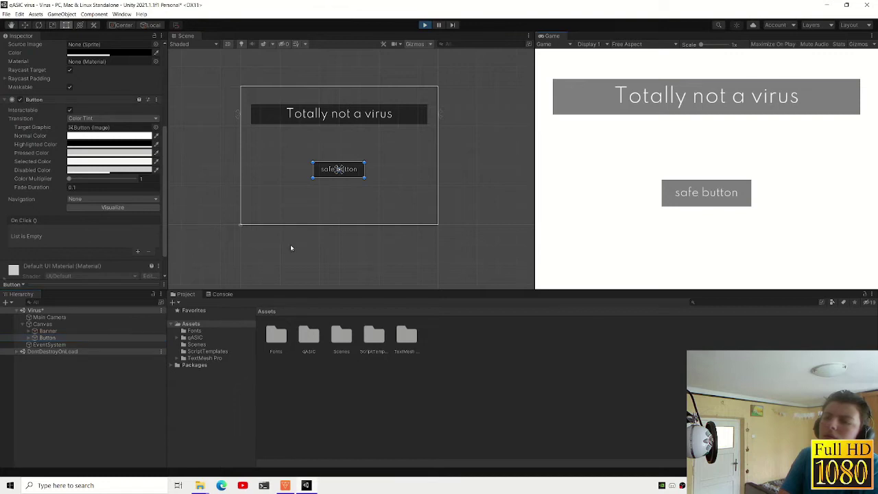
# - Check the safe button's Text label, raycast target, transition and interactable settings, and the EventSystem
pyautogui.click(29, 338)
pyautogui.click(50, 344)
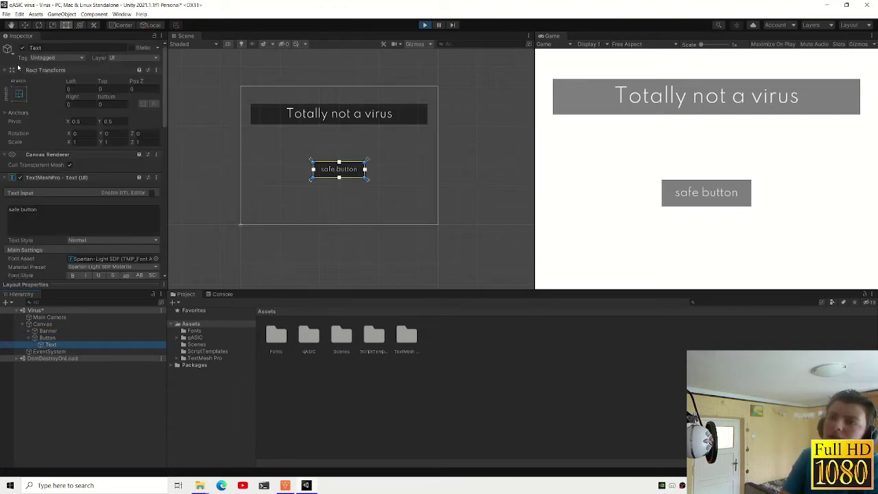
pyautogui.click(21, 48)
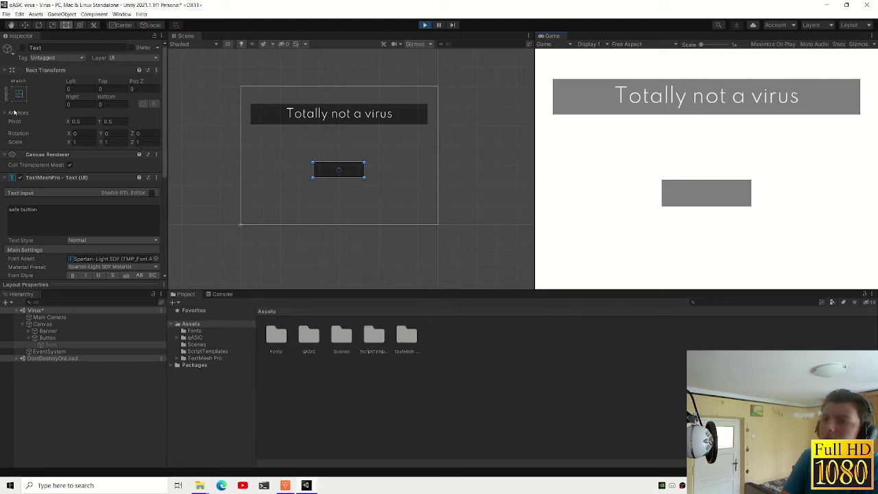
pyautogui.click(22, 48)
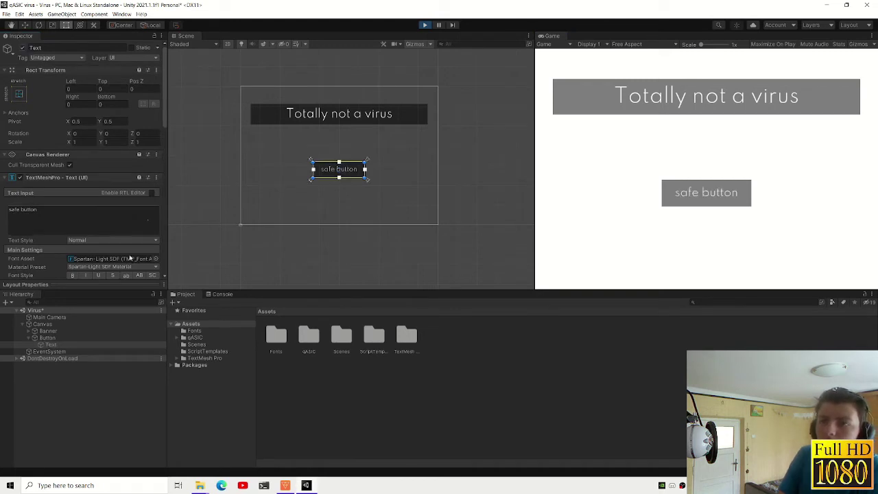
pyautogui.click(68, 338)
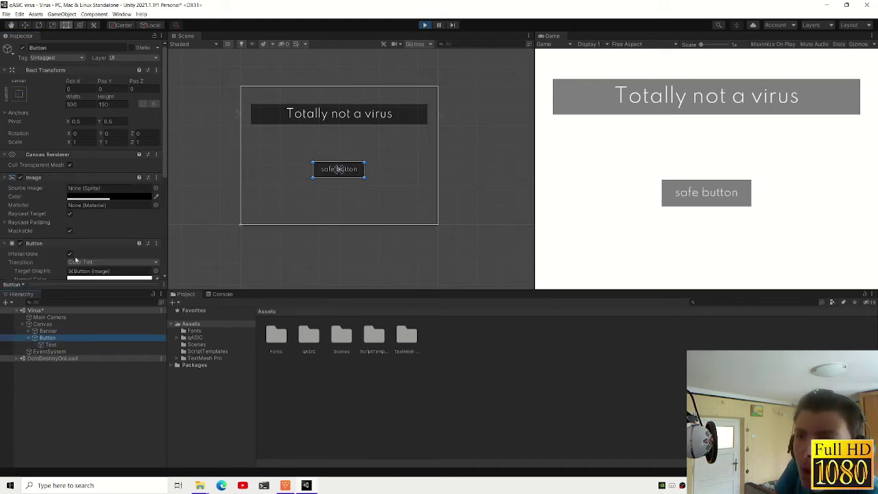
pyautogui.click(69, 214)
pyautogui.scroll(-3, 93, 134)
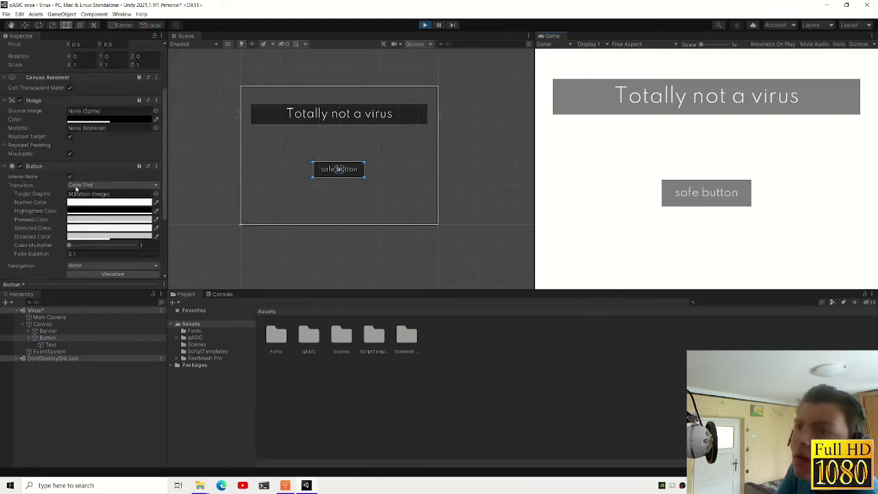
pyautogui.scroll(-2, 94, 134)
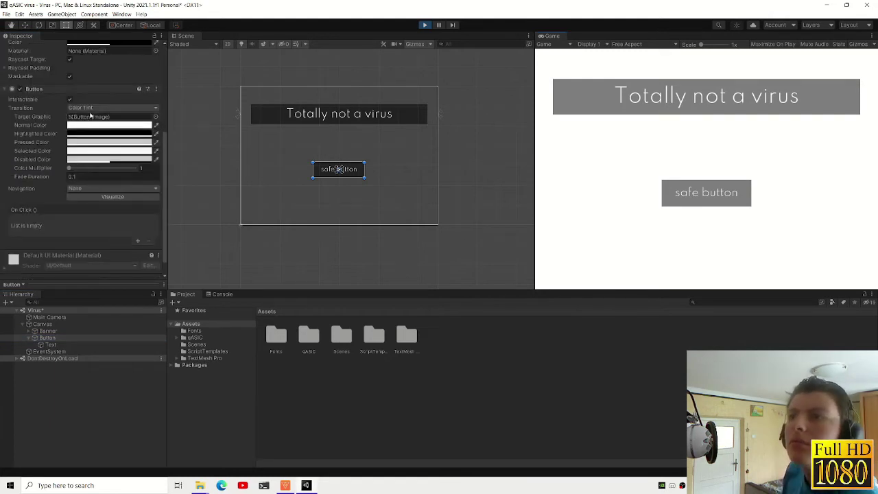
pyautogui.click(86, 108)
pyautogui.click(70, 99)
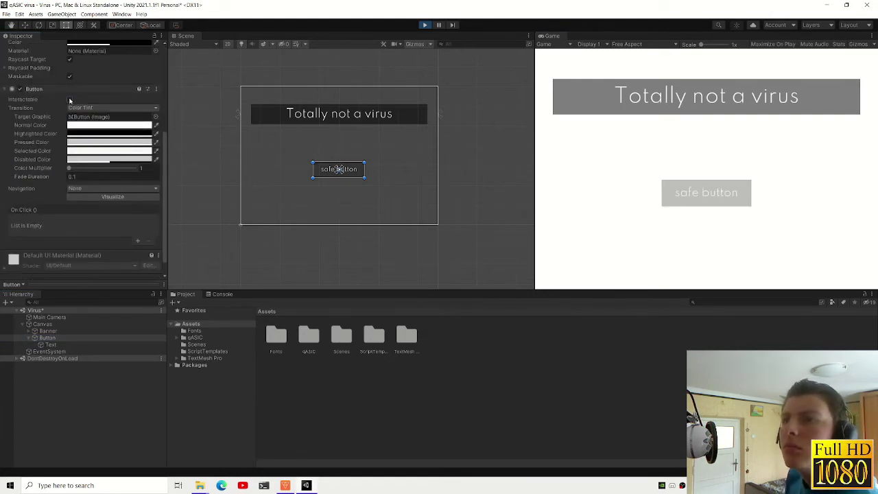
pyautogui.doubleClick(69, 100)
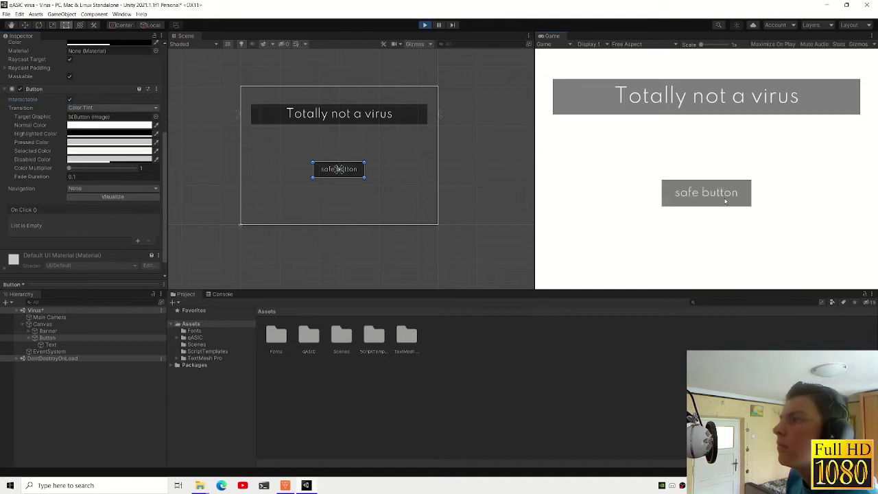
pyautogui.click(44, 352)
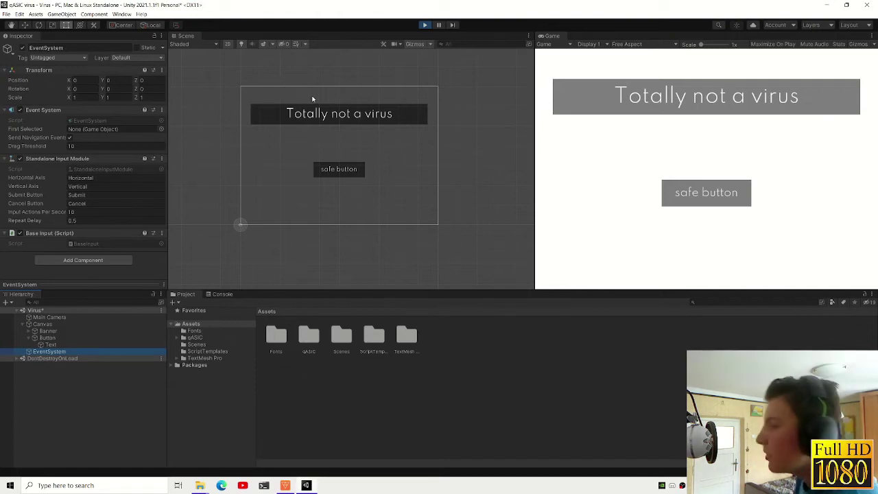
# - Try the safe button's Navigation as Everything, then None, then Automatic
pyautogui.click(47, 338)
pyautogui.scroll(-5, 103, 206)
pyautogui.click(101, 171)
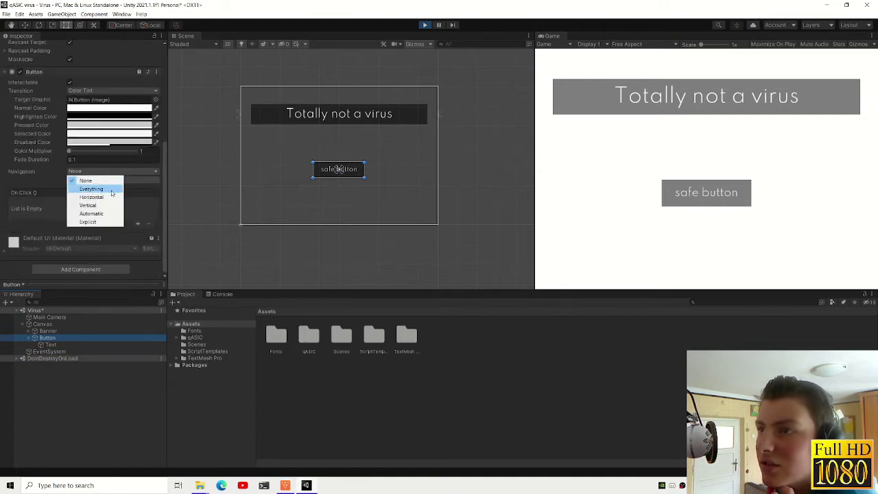
pyautogui.click(91, 189)
pyautogui.click(112, 171)
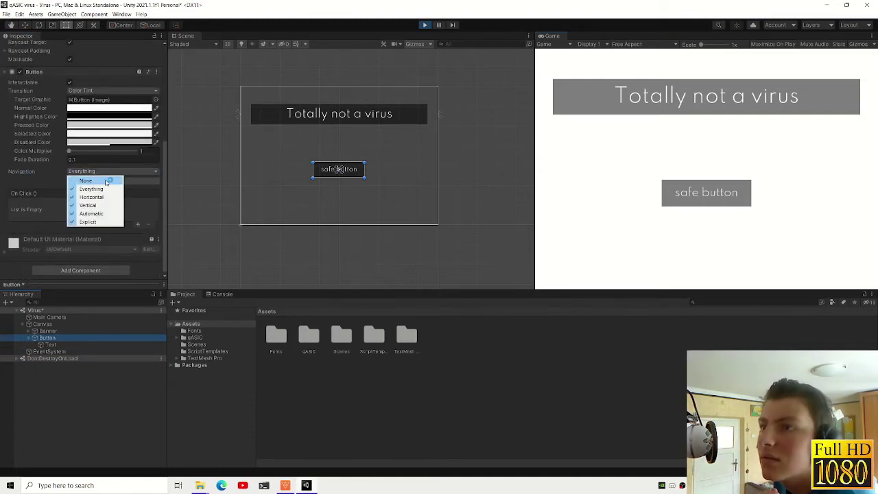
pyautogui.click(103, 178)
pyautogui.click(111, 171)
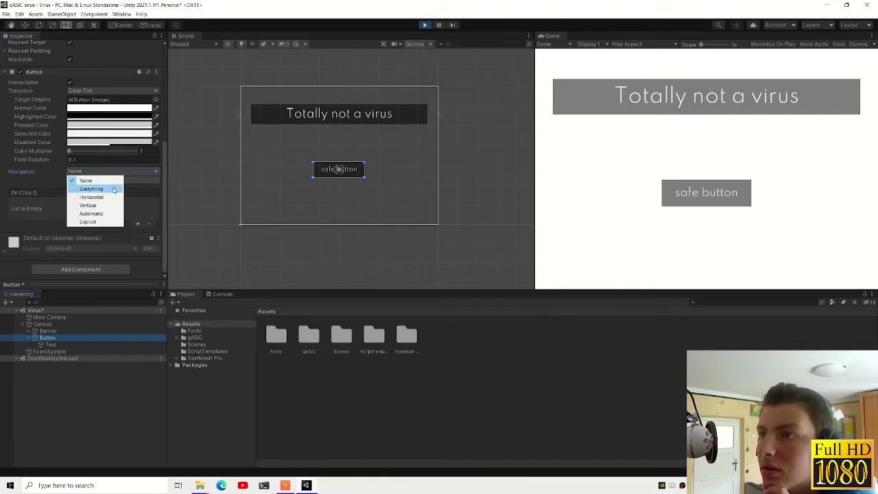
pyautogui.click(104, 214)
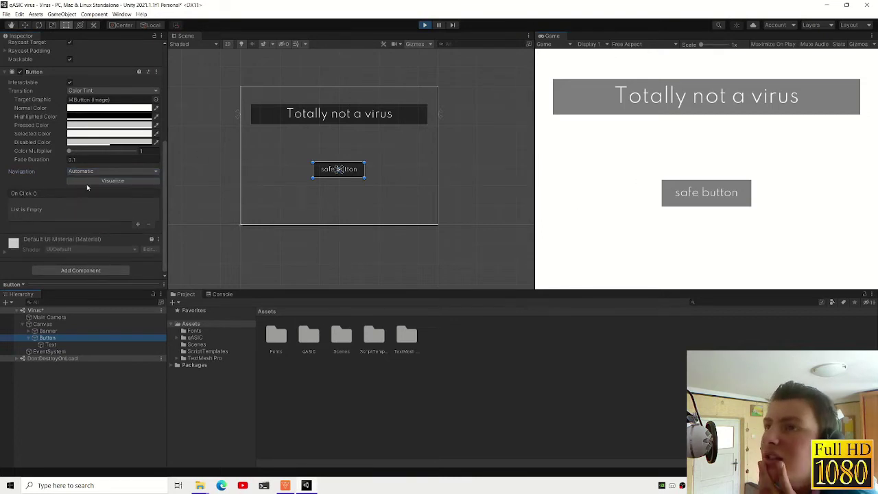
# - Toggle Low Resolution Aspect Ratios on and back off in the Game view, then stop the game
pyautogui.click(621, 45)
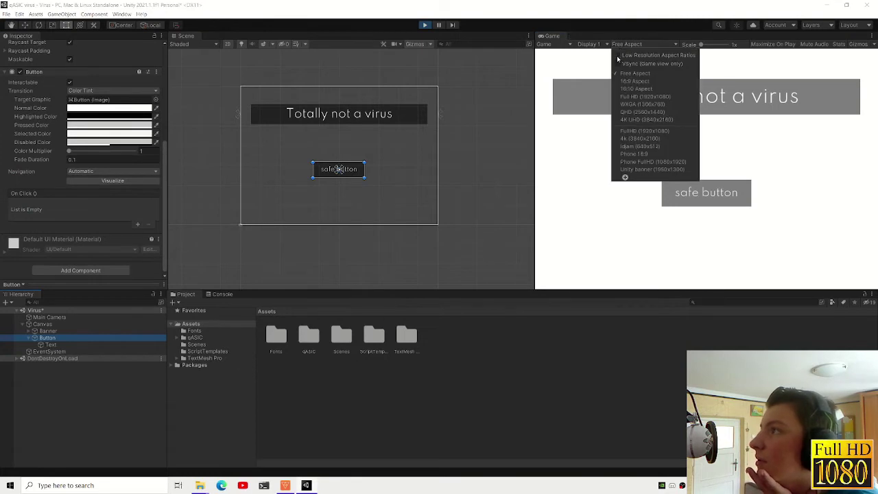
pyautogui.click(621, 56)
pyautogui.click(710, 205)
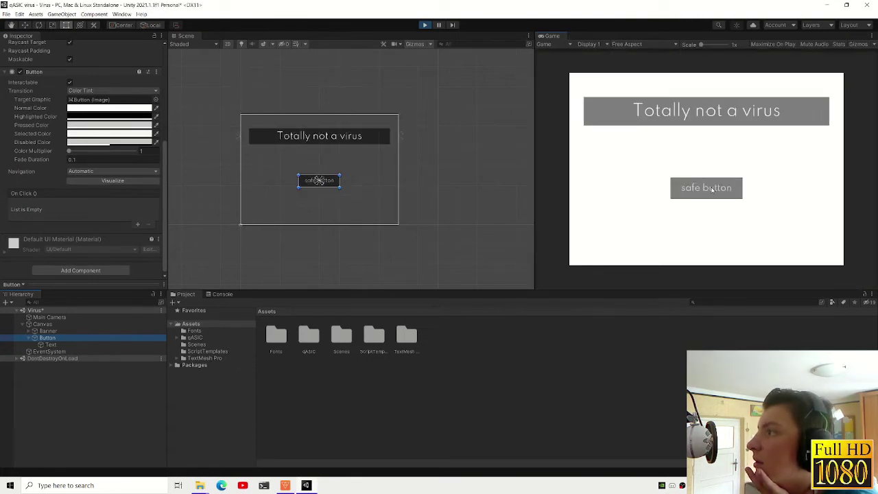
pyautogui.click(624, 44)
pyautogui.click(621, 57)
pyautogui.click(627, 37)
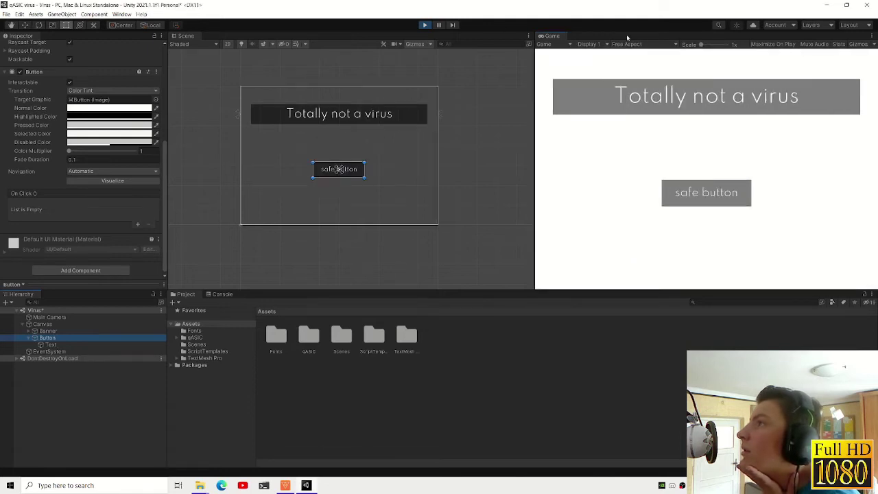
pyautogui.click(425, 26)
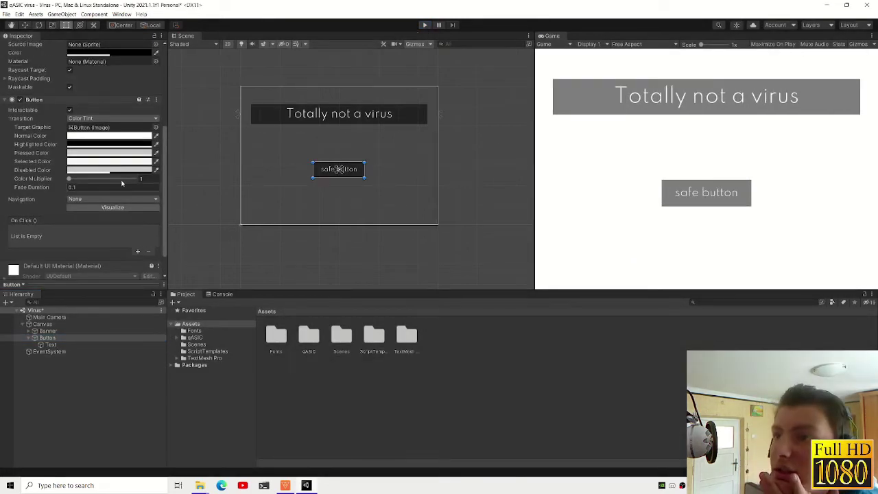
pyautogui.click(41, 323)
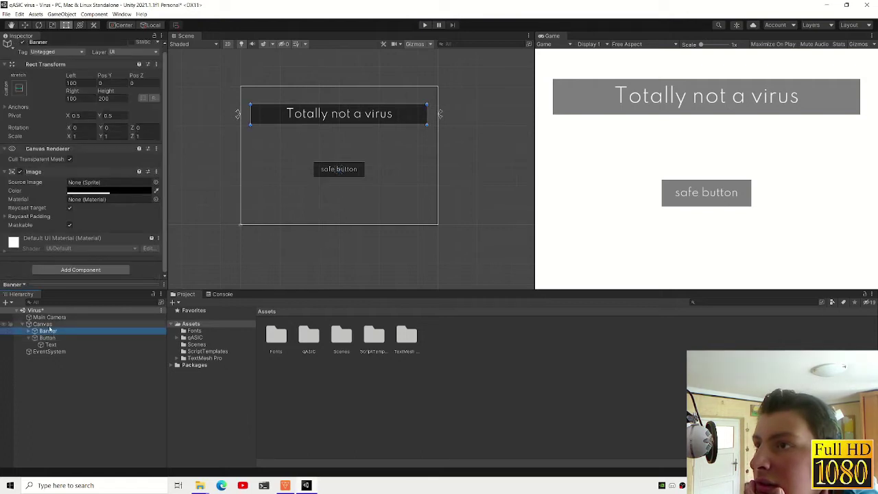
pyautogui.scroll(-3, 60, 263)
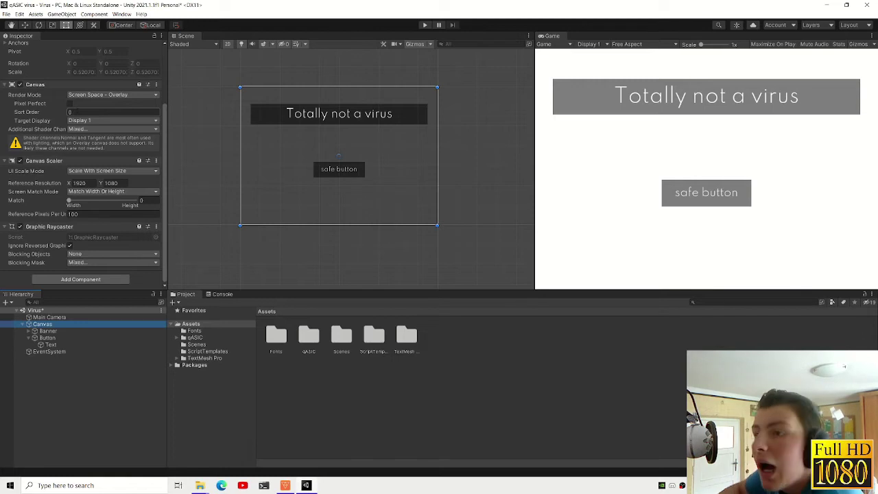
pyautogui.click(55, 332)
pyautogui.click(58, 338)
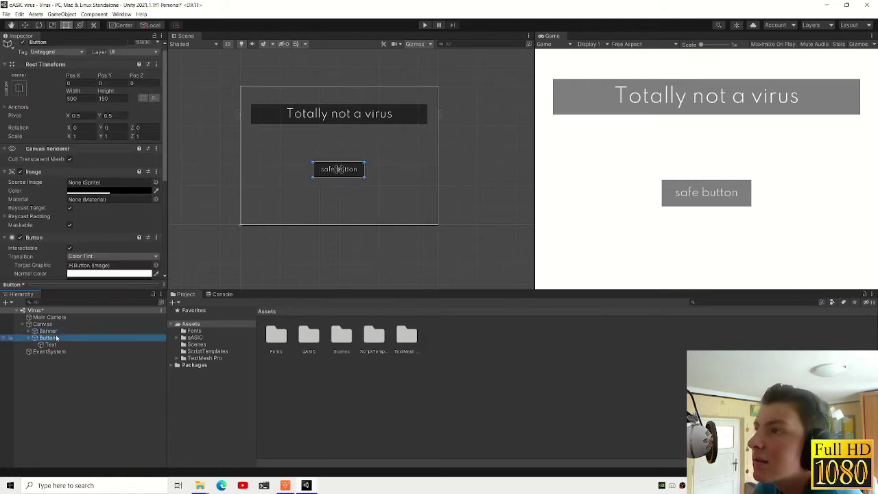
pyautogui.scroll(-5, 115, 200)
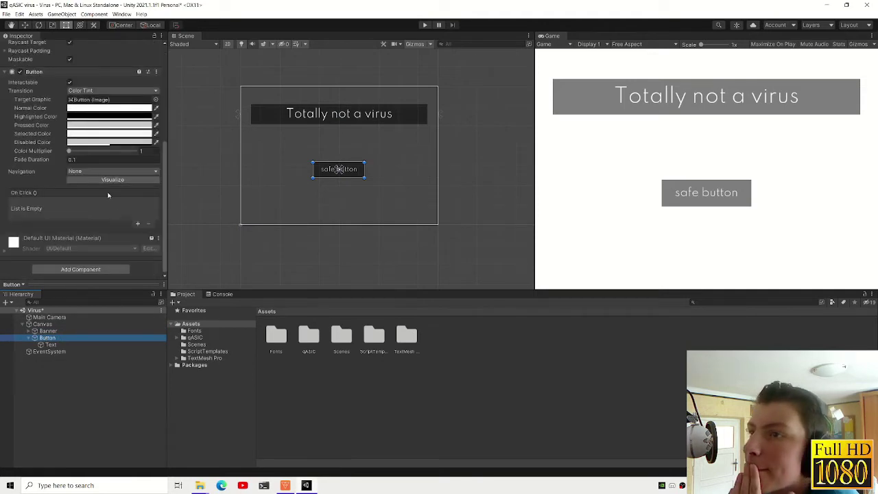
pyautogui.scroll(5, 93, 220)
pyautogui.click(42, 324)
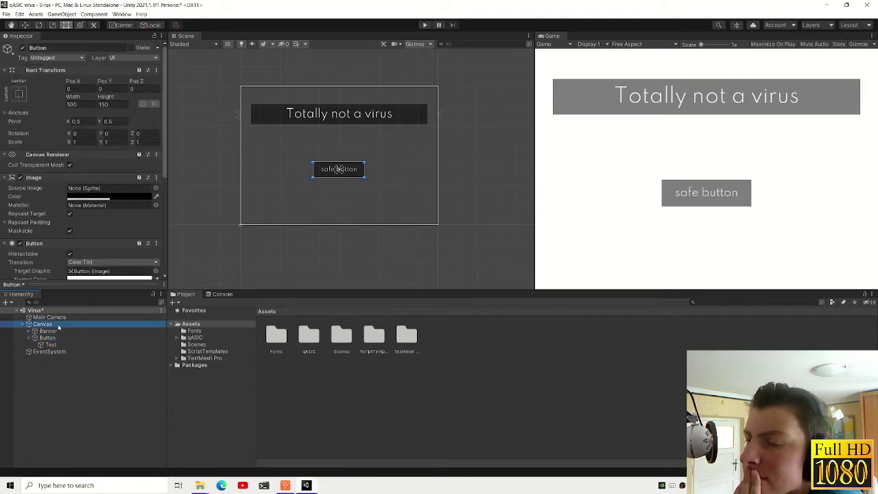
pyautogui.scroll(-3, 57, 278)
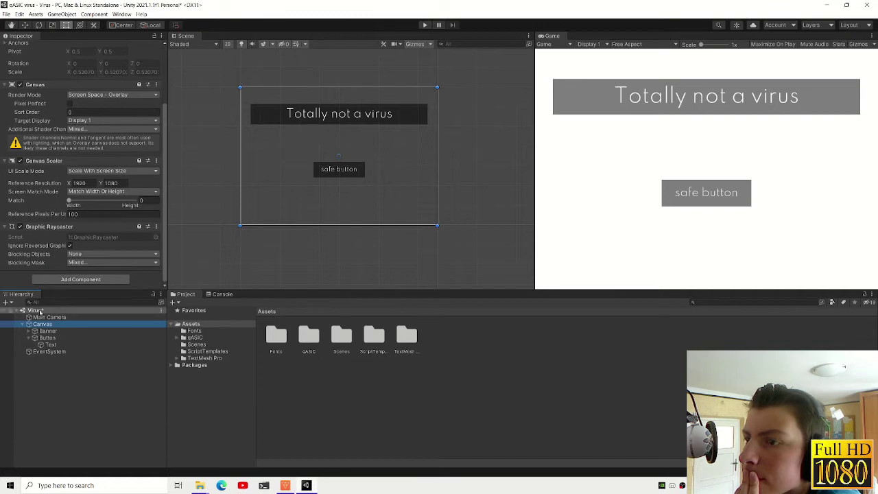
pyautogui.click(50, 351)
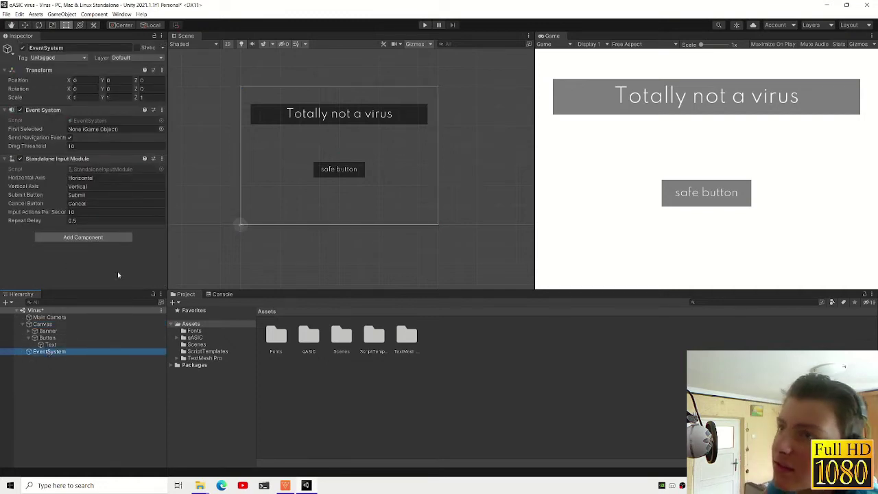
pyautogui.click(66, 366)
pyautogui.rightClick(66, 366)
pyautogui.moveTo(96, 346)
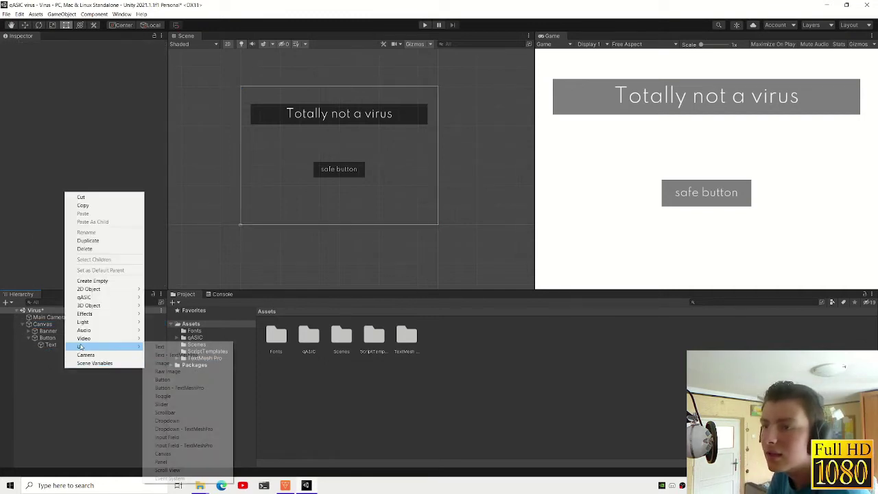
pyautogui.click(184, 478)
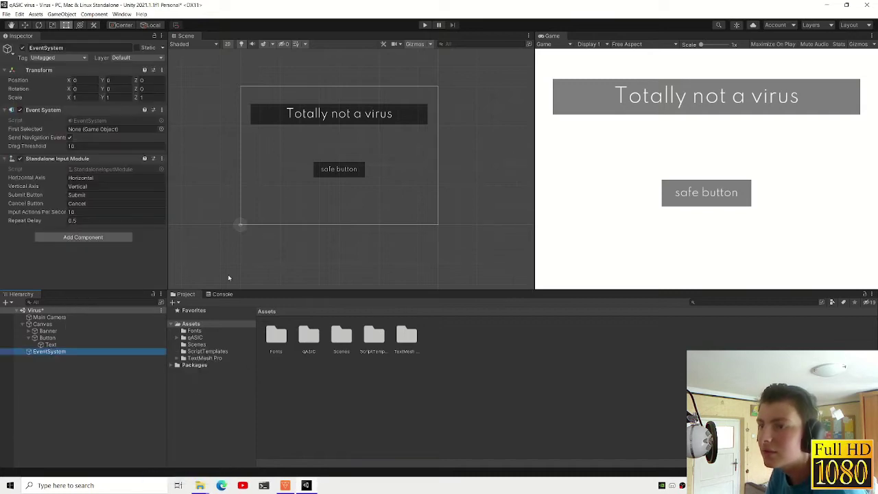
pyautogui.click(424, 25)
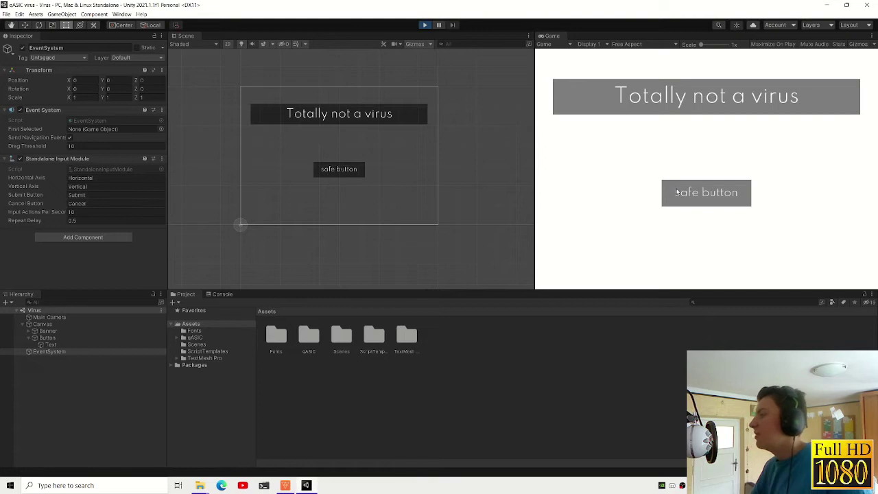
pyautogui.click(674, 192)
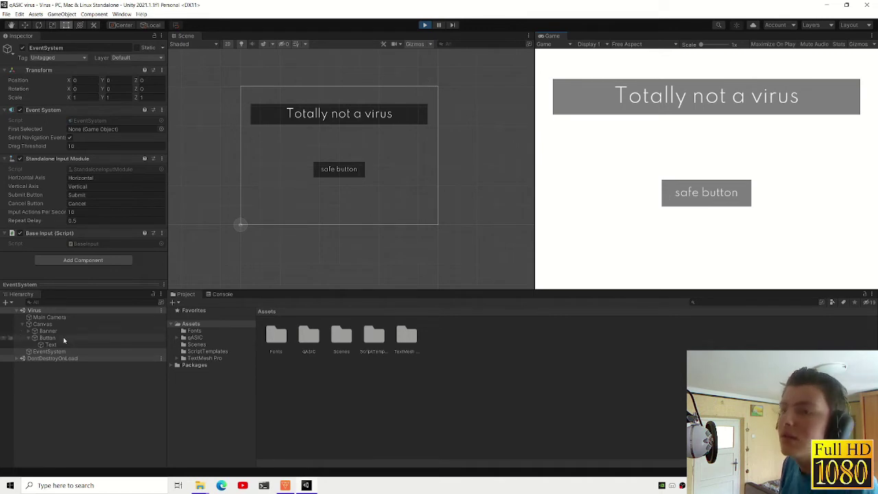
pyautogui.click(30, 338)
pyautogui.click(46, 337)
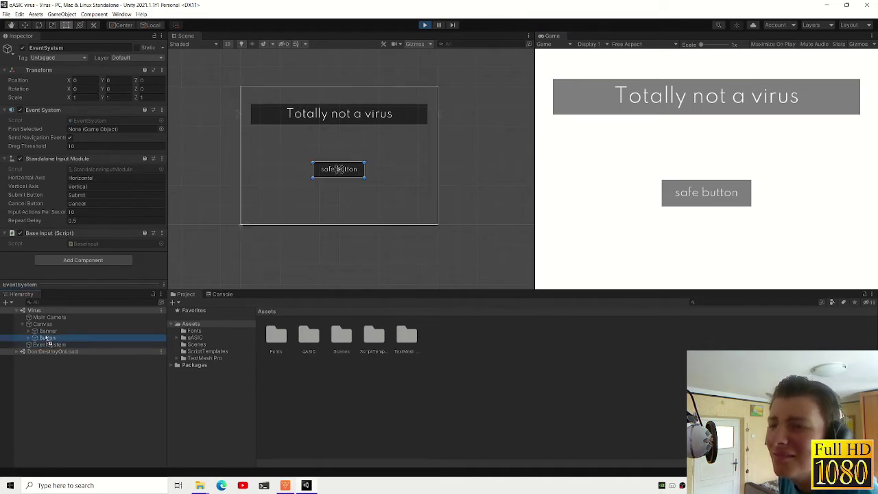
pyautogui.click(26, 325)
pyautogui.click(23, 325)
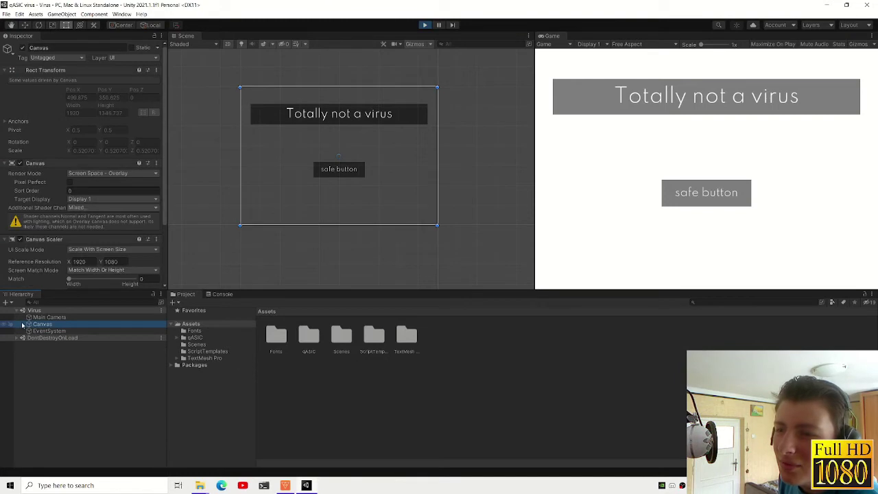
pyautogui.click(23, 325)
pyautogui.click(23, 325)
pyautogui.click(22, 325)
# - Add a new UI Button under the Canvas and reveal its Text child
pyautogui.rightClick(41, 323)
pyautogui.moveTo(69, 258)
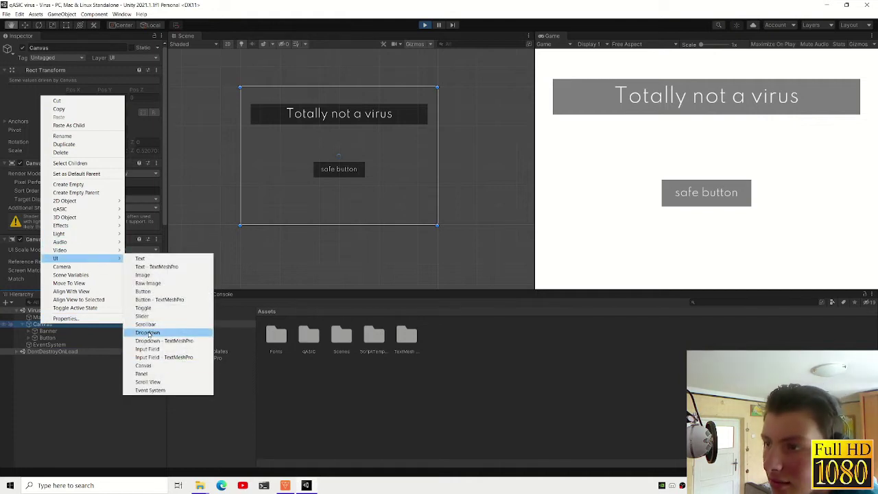
pyautogui.click(155, 292)
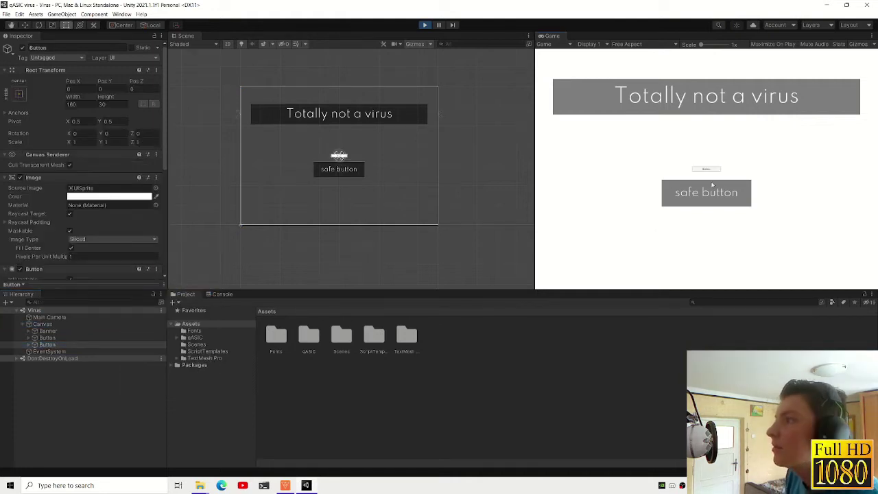
pyautogui.click(31, 345)
pyautogui.scroll(-3, 101, 219)
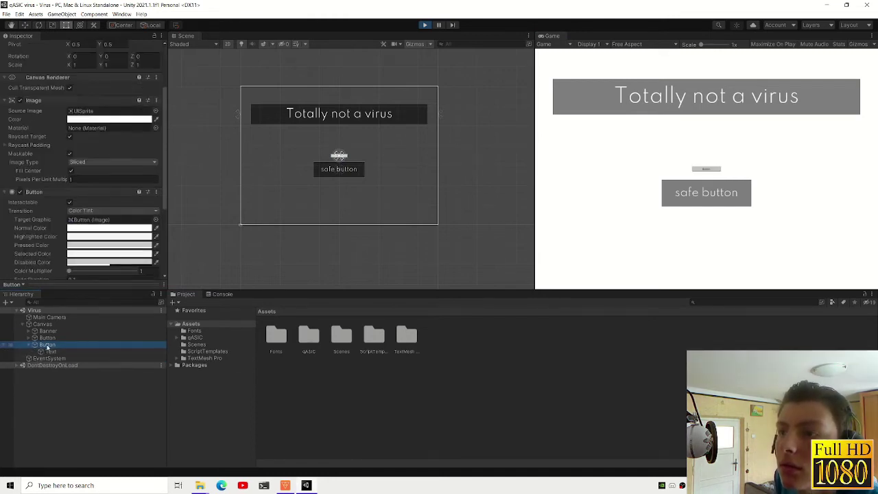
# - Compare the original safe button with the new button by switching between them
pyautogui.click(48, 338)
pyautogui.click(48, 344)
pyautogui.click(48, 337)
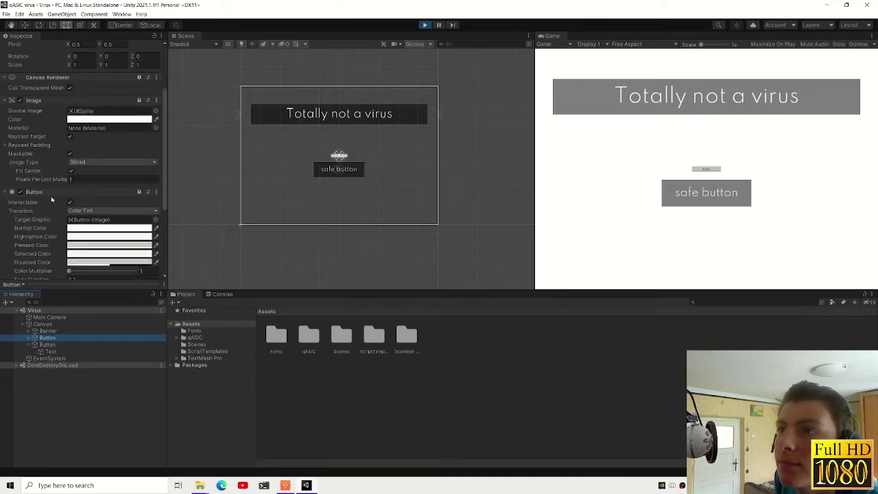
pyautogui.click(48, 344)
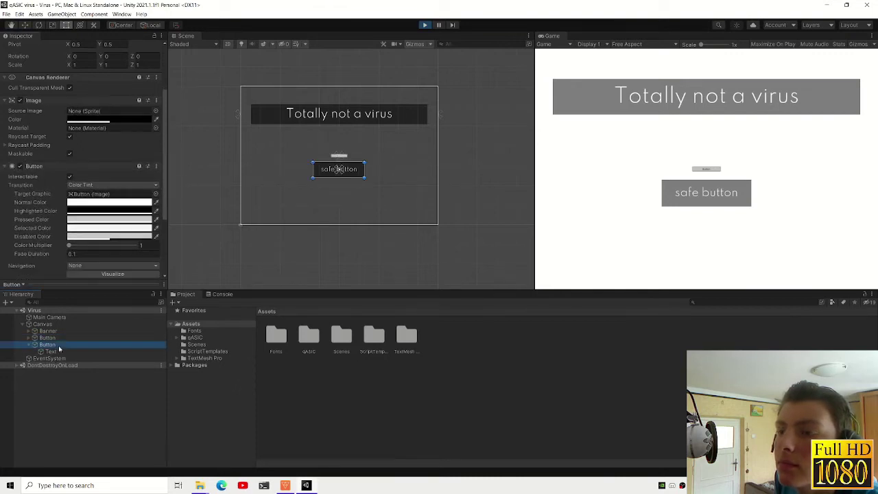
pyautogui.scroll(-3, 92, 246)
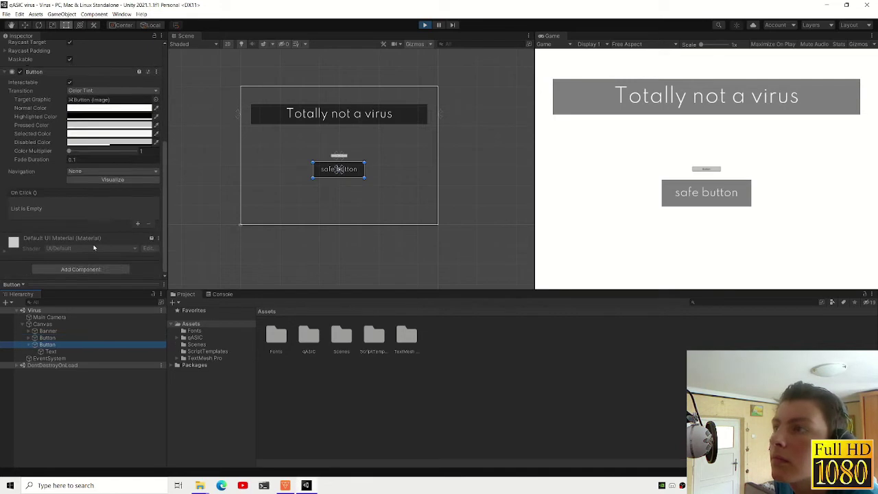
pyautogui.press('Up')
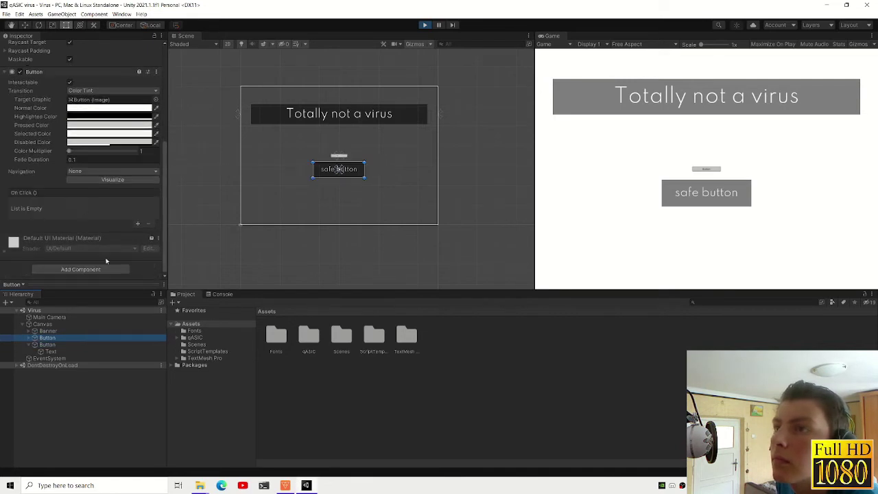
pyautogui.click(128, 346)
pyautogui.press('Up')
# - Copy the original Button component and paste its values onto the new button, then stop the game
pyautogui.click(157, 72)
pyautogui.click(192, 112)
pyautogui.click(62, 345)
pyautogui.click(157, 97)
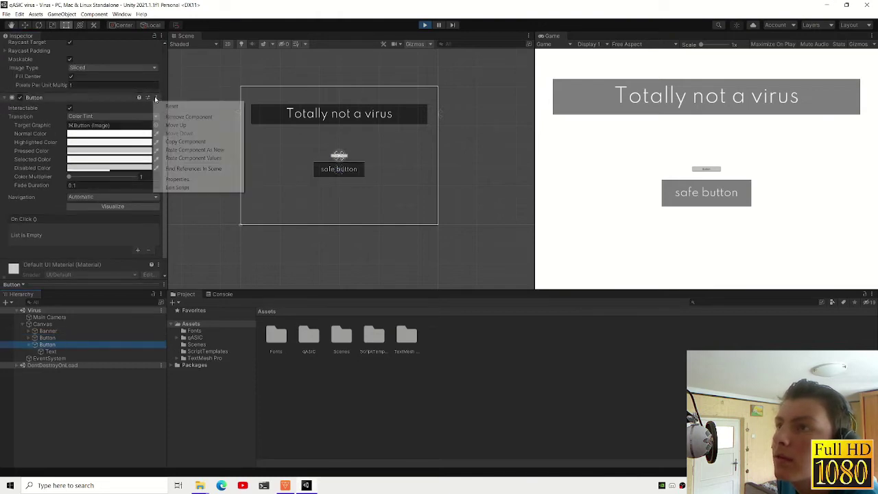
pyautogui.click(199, 157)
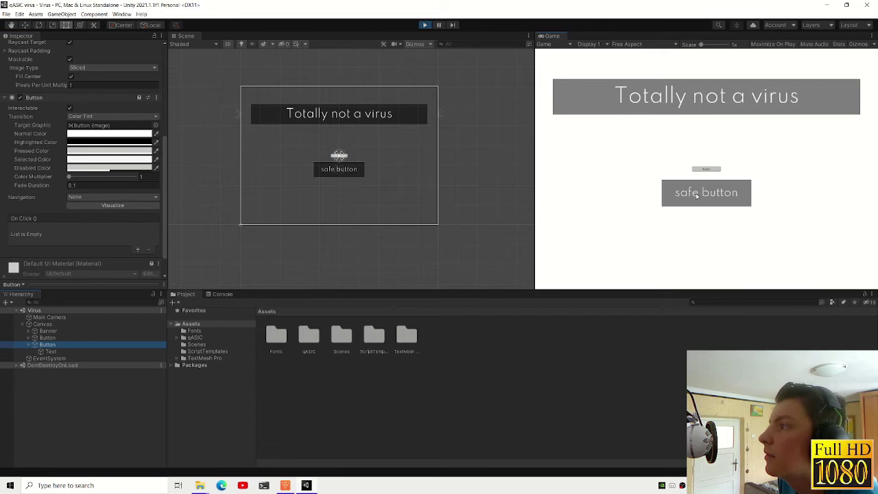
pyautogui.press('Up')
pyautogui.press('Down')
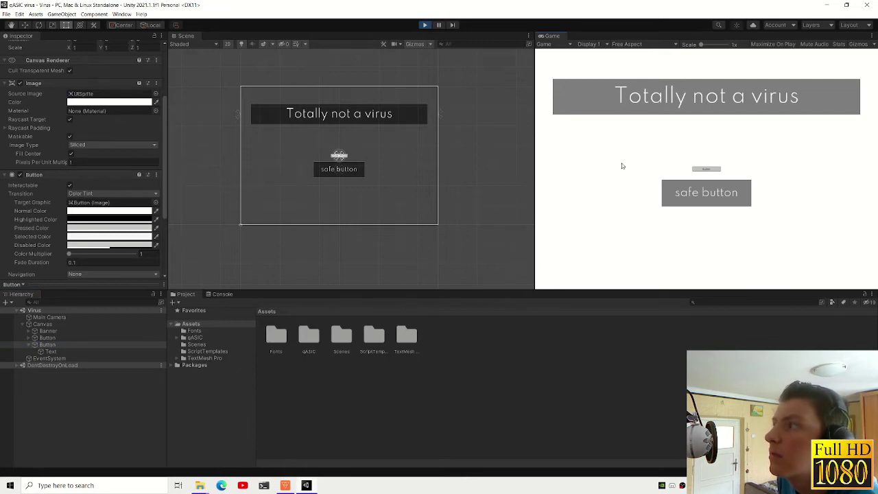
pyautogui.click(426, 26)
pyautogui.click(46, 338)
pyautogui.rightClick(42, 324)
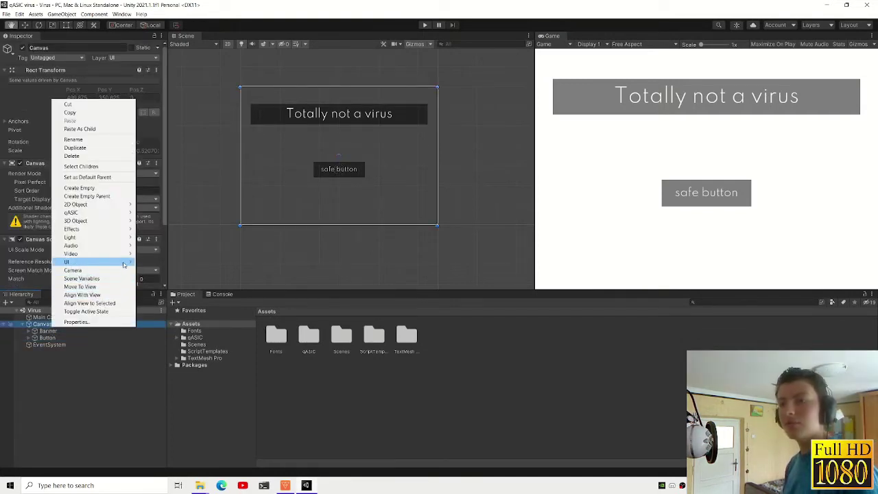
pyautogui.moveTo(124, 261)
pyautogui.click(156, 295)
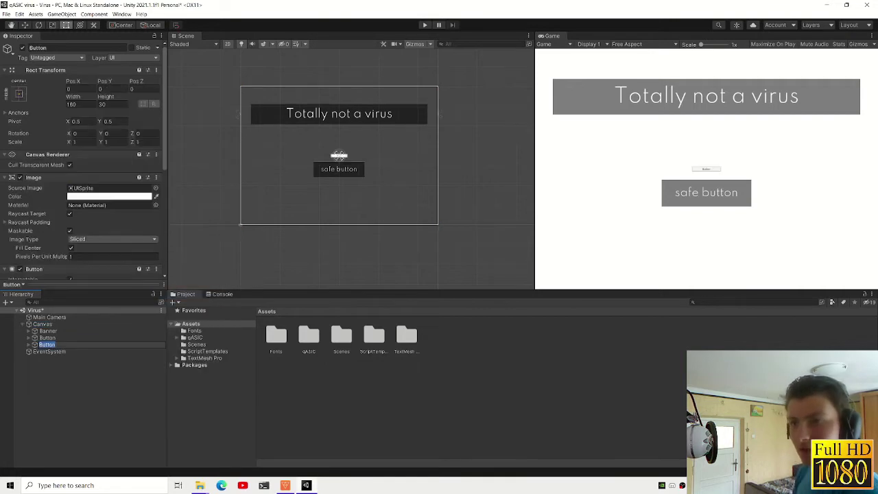
pyautogui.scroll(-5, 87, 236)
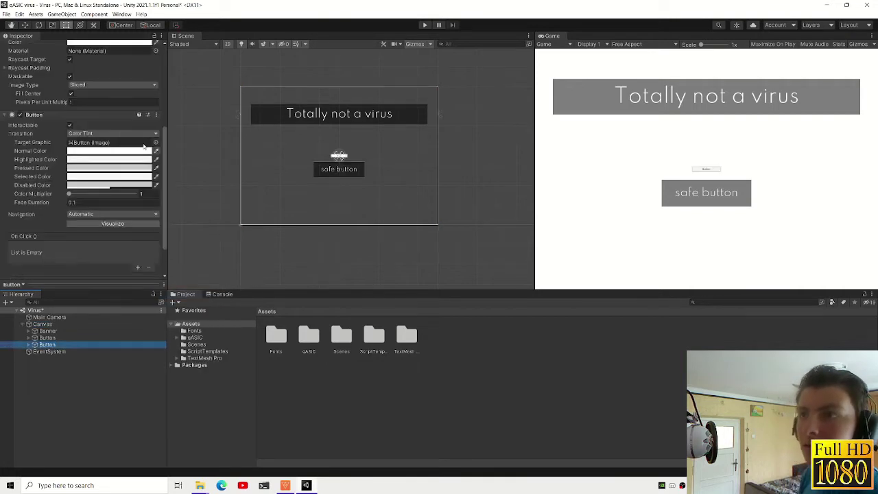
pyautogui.click(47, 337)
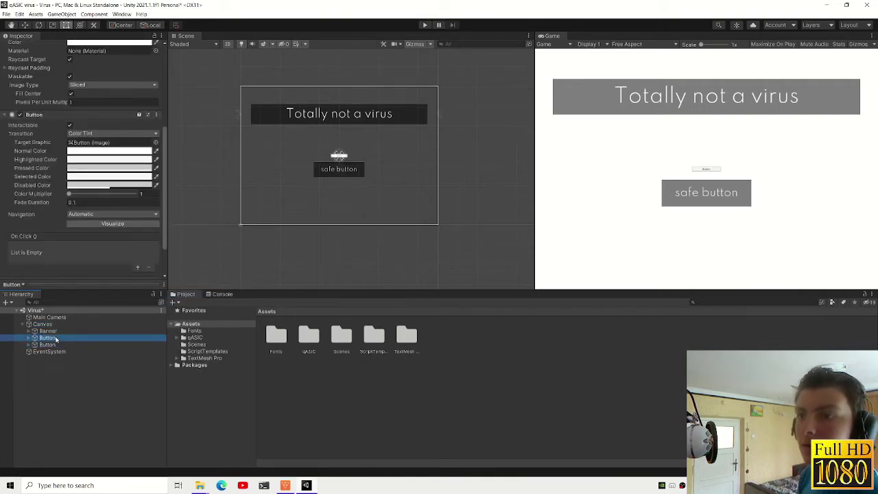
pyautogui.click(157, 89)
pyautogui.click(171, 108)
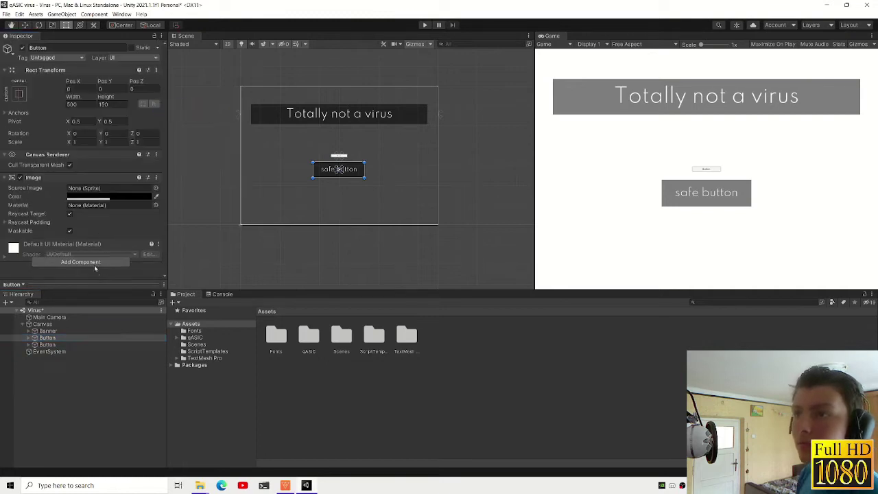
pyautogui.click(93, 262)
pyautogui.click(93, 261)
pyautogui.hotkey('ctrl', 'z')
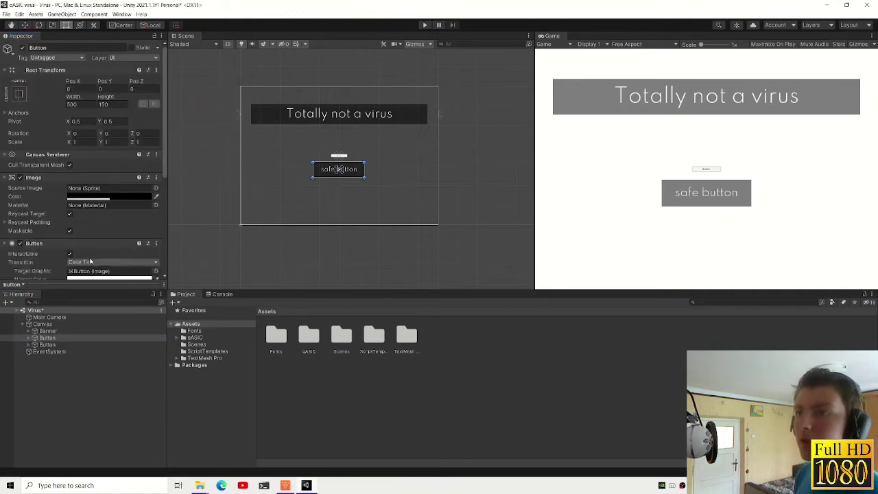
pyautogui.click(425, 25)
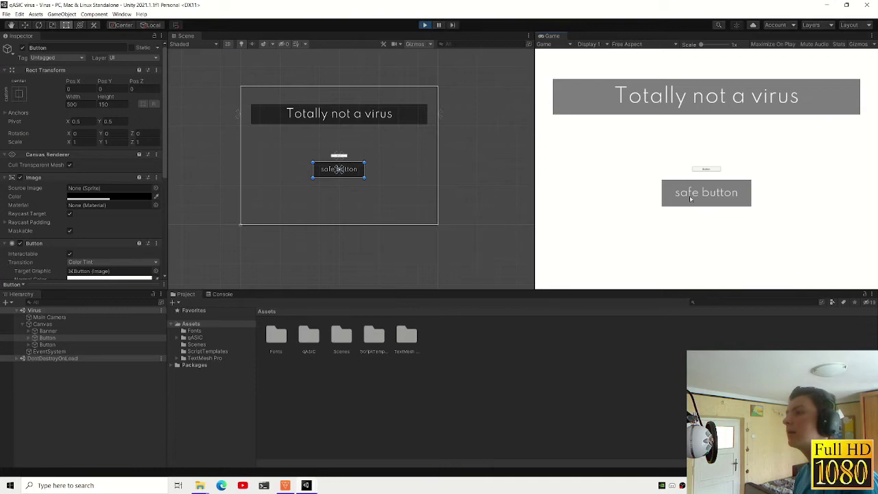
pyautogui.click(424, 26)
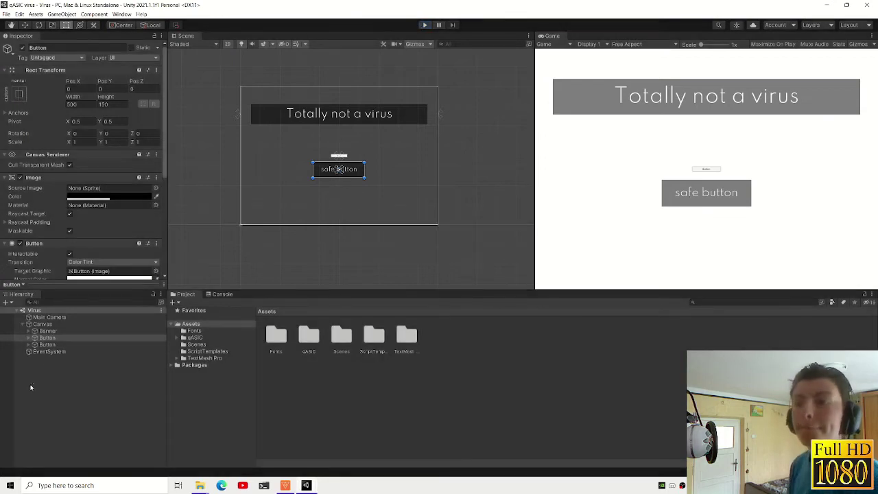
pyautogui.click(47, 344)
pyautogui.scroll(-3, 83, 205)
pyautogui.click(156, 191)
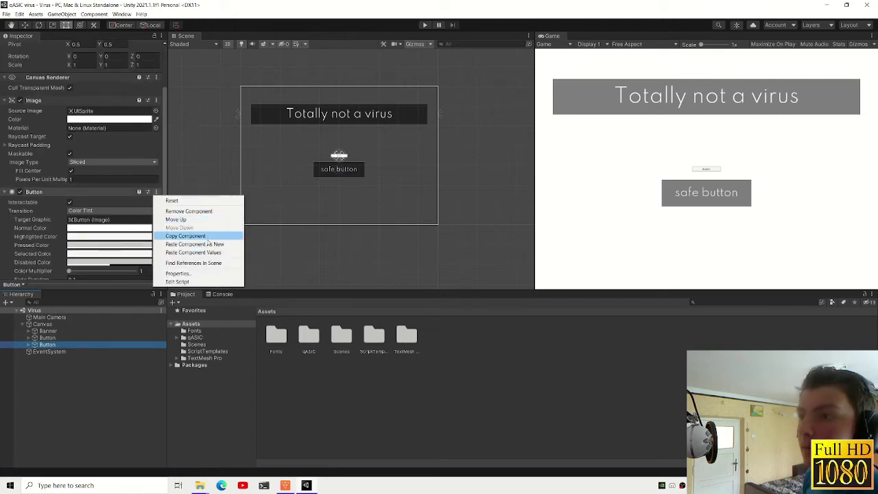
pyautogui.click(185, 236)
pyautogui.click(55, 337)
pyautogui.scroll(-3, 83, 171)
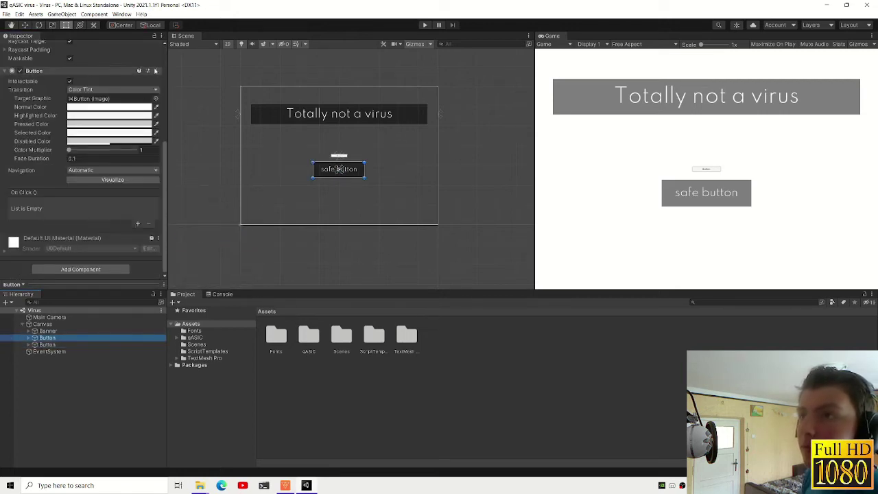
pyautogui.click(156, 71)
pyautogui.click(210, 132)
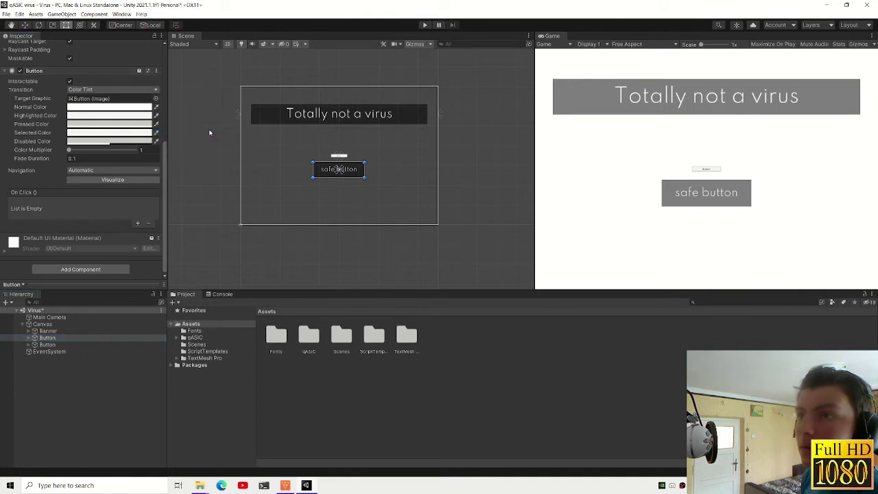
pyautogui.click(426, 25)
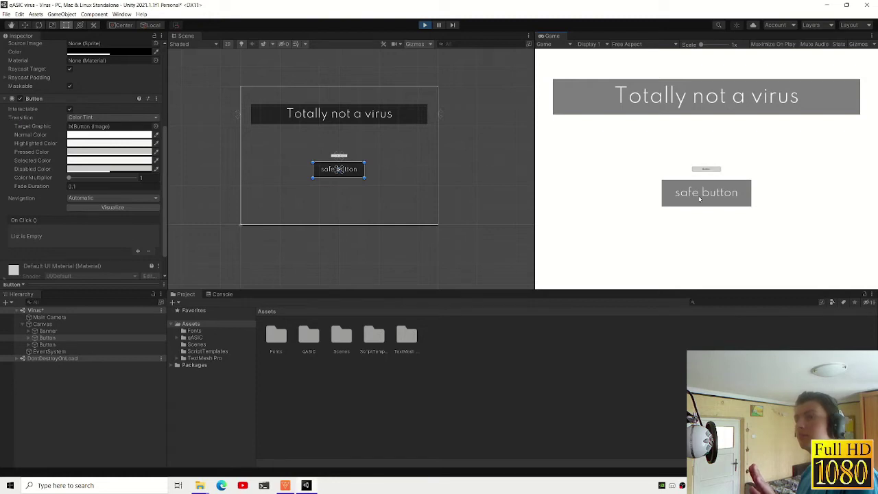
pyautogui.click(425, 25)
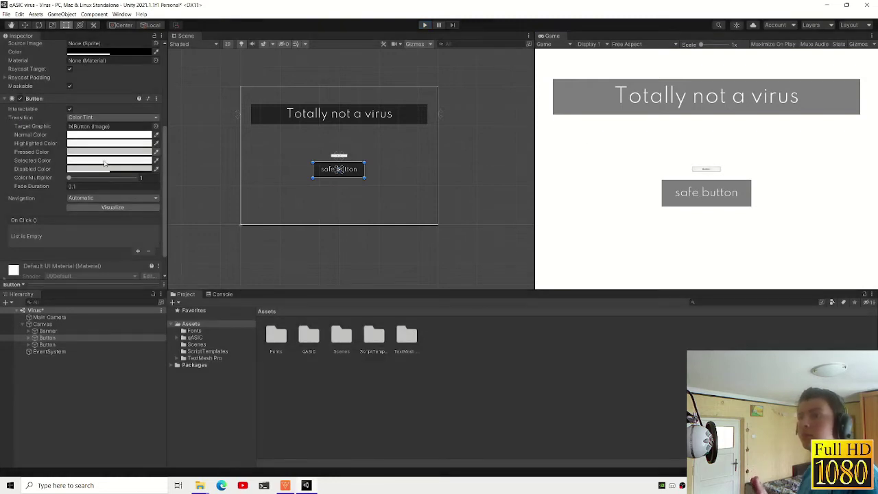
pyautogui.click(48, 339)
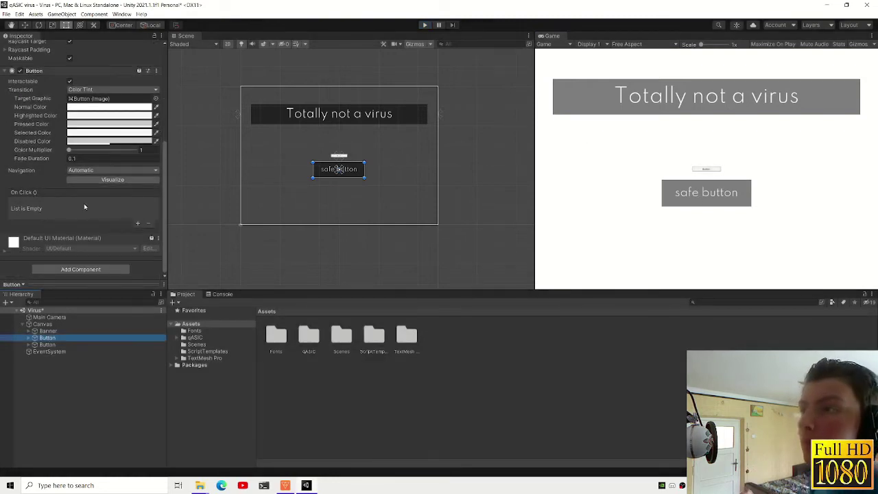
pyautogui.scroll(3, 72, 213)
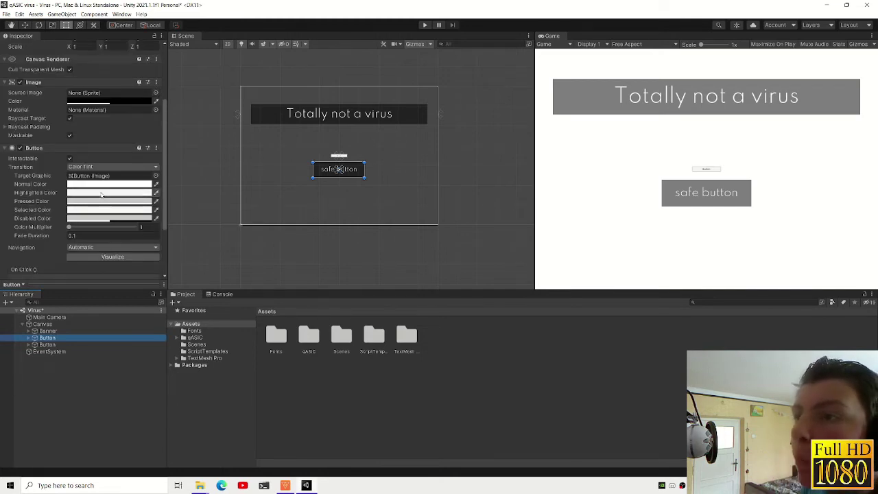
pyautogui.scroll(-3, 100, 199)
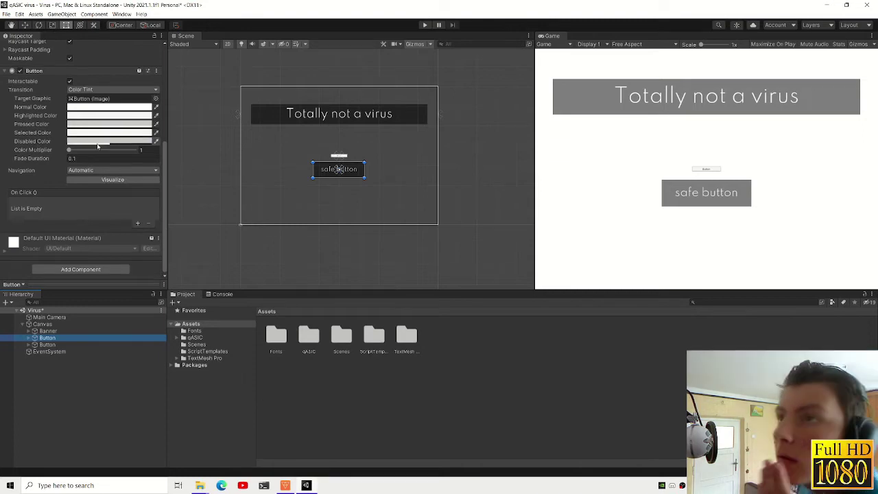
pyautogui.scroll(3, 62, 165)
pyautogui.scroll(3, 62, 165)
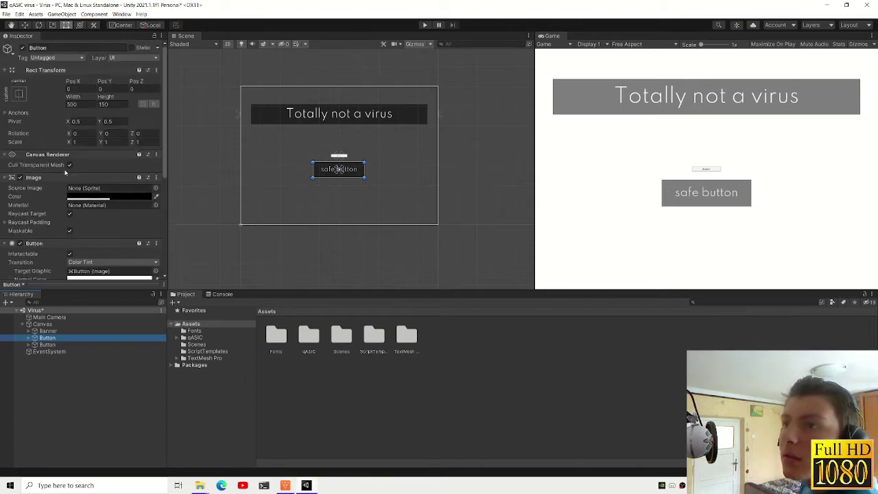
pyautogui.scroll(-2, 89, 182)
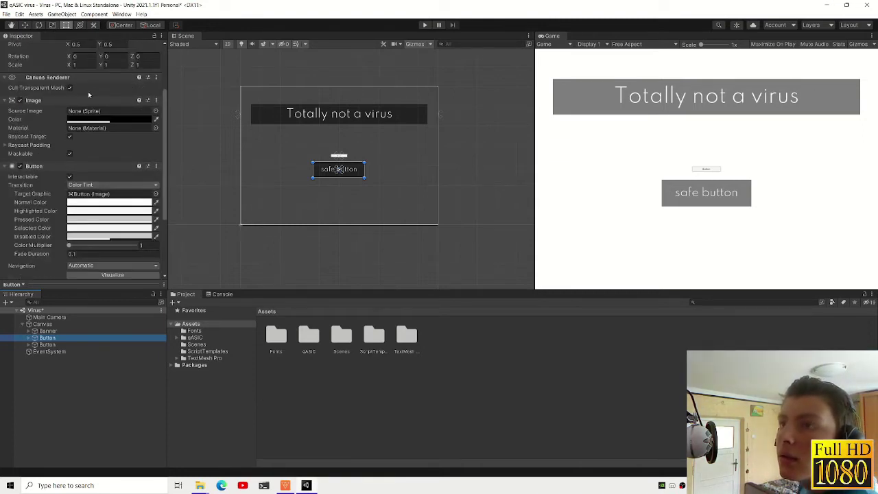
pyautogui.click(96, 194)
pyautogui.click(67, 338)
pyautogui.click(426, 26)
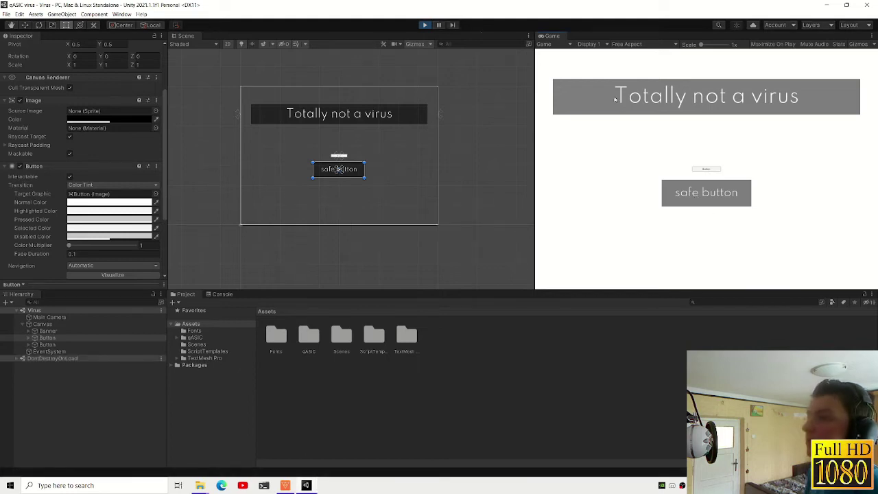
pyautogui.click(426, 24)
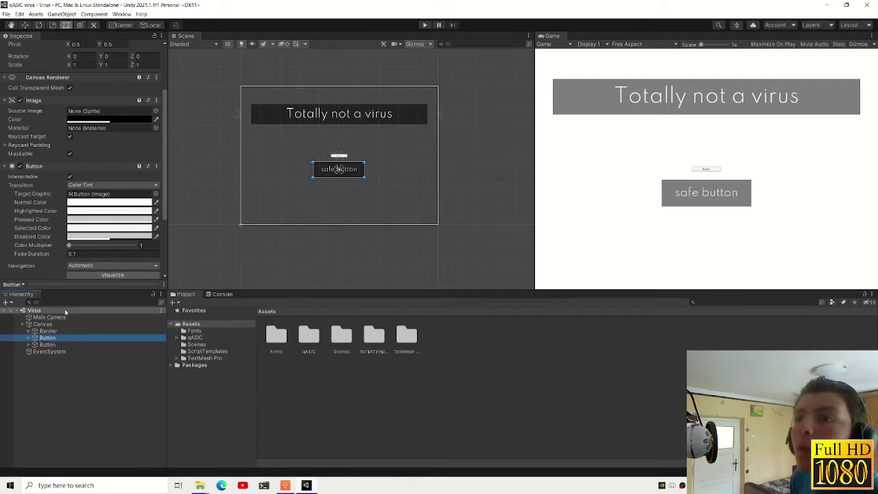
# - Try an opaque white background colour on the safe button, then undo it
pyautogui.click(43, 344)
pyautogui.click(47, 338)
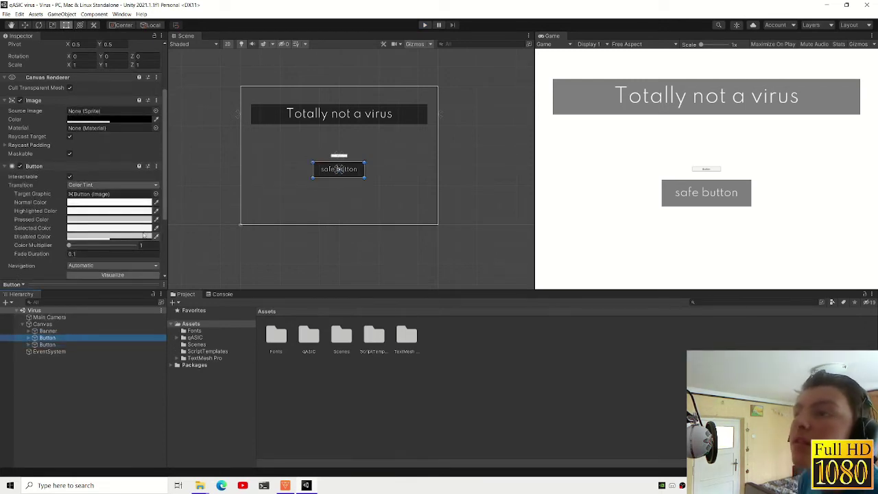
pyautogui.click(86, 119)
pyautogui.moveTo(158, 285); pyautogui.dragTo(180, 286)
pyautogui.moveTo(161, 195); pyautogui.dragTo(89, 110)
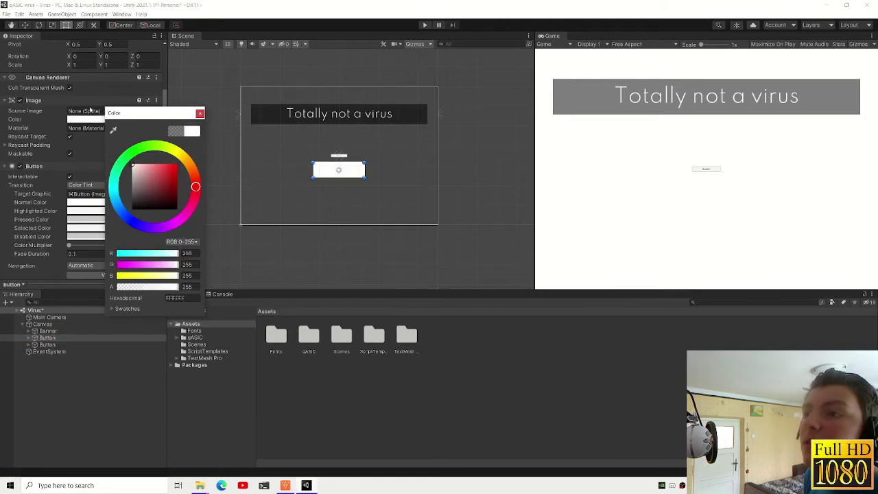
pyautogui.click(199, 114)
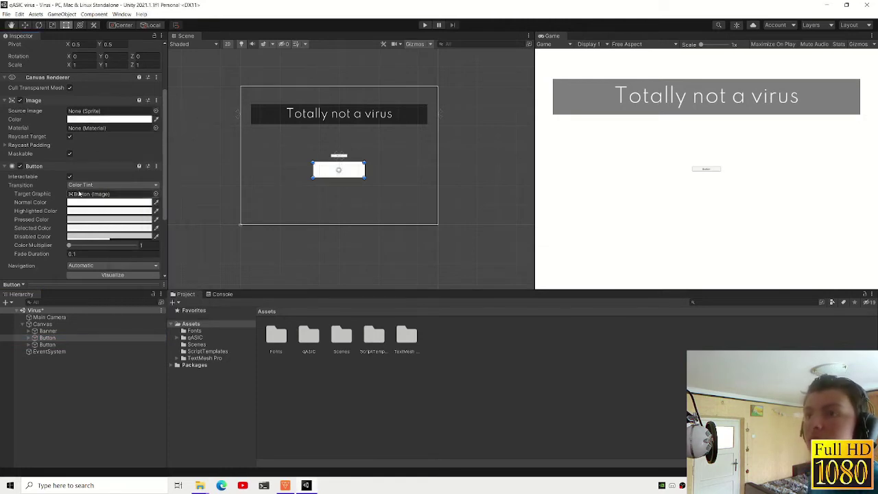
pyautogui.hotkey('ctrl', 'z')
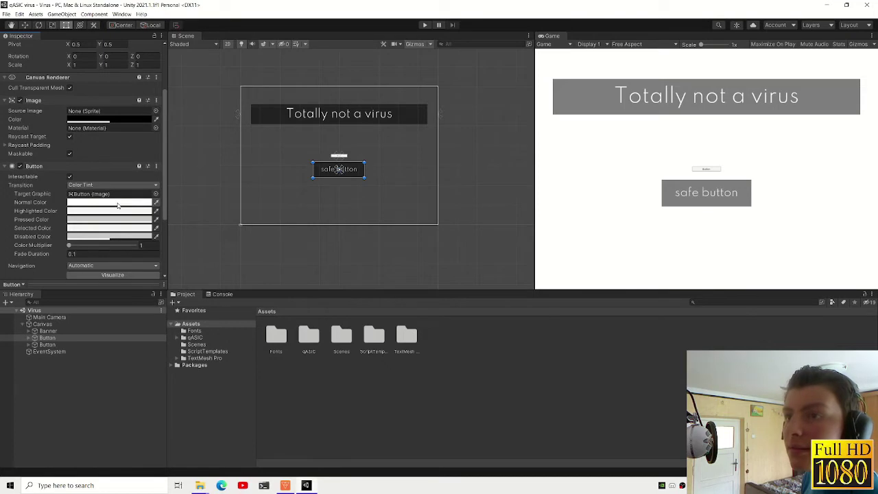
# - Set the highlight colour value to 12 and make the Text child the button's Target Graphic
pyautogui.click(115, 211)
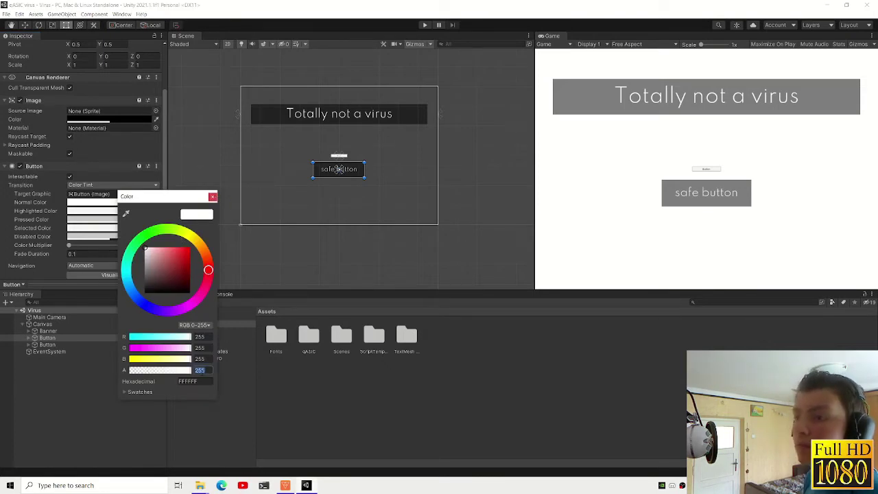
pyautogui.write('0')
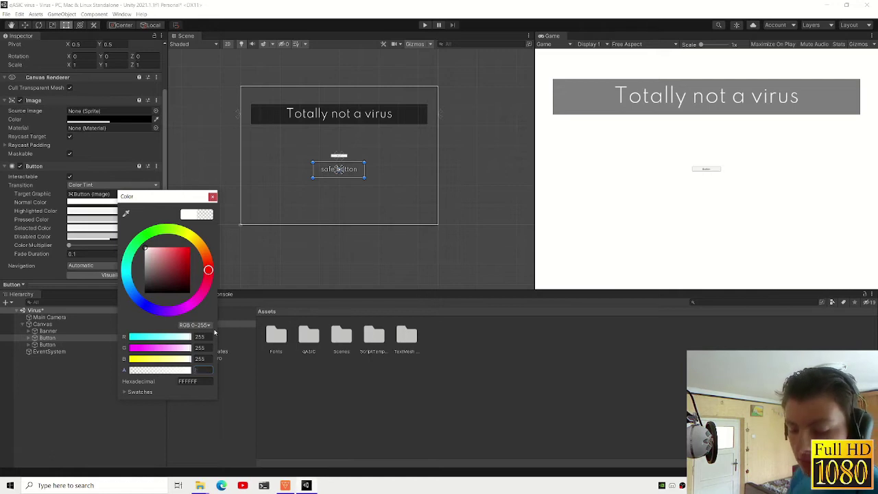
pyautogui.hotkey('ctrl', 'z')
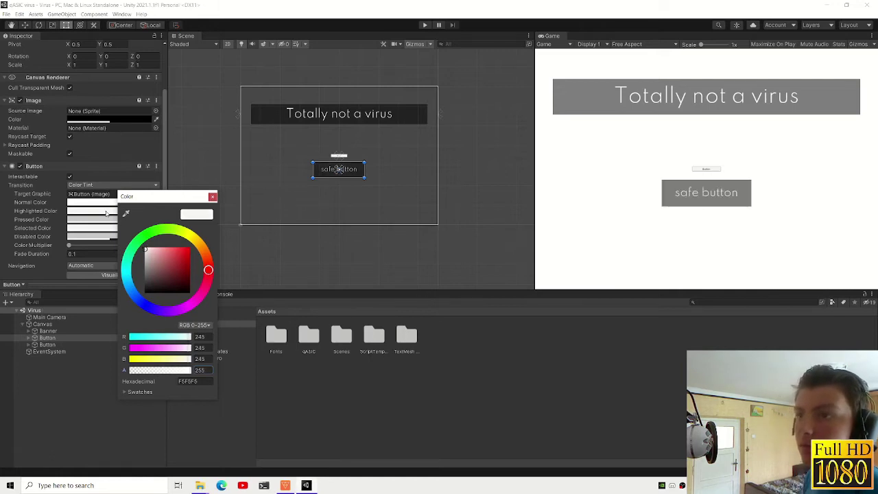
pyautogui.write('128')
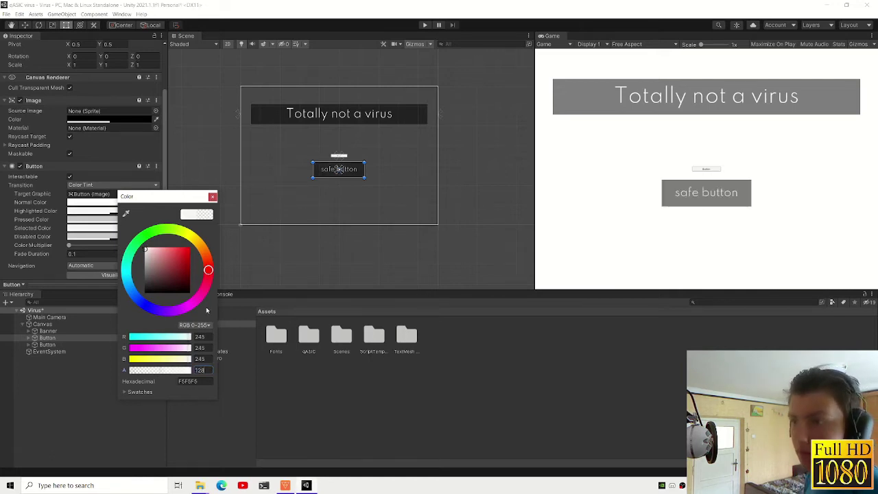
pyautogui.click(213, 197)
pyautogui.moveTo(48, 345)
pyautogui.mouseDown()
pyautogui.moveTo(66, 343)
pyautogui.moveTo(103, 194)
pyautogui.mouseUp()
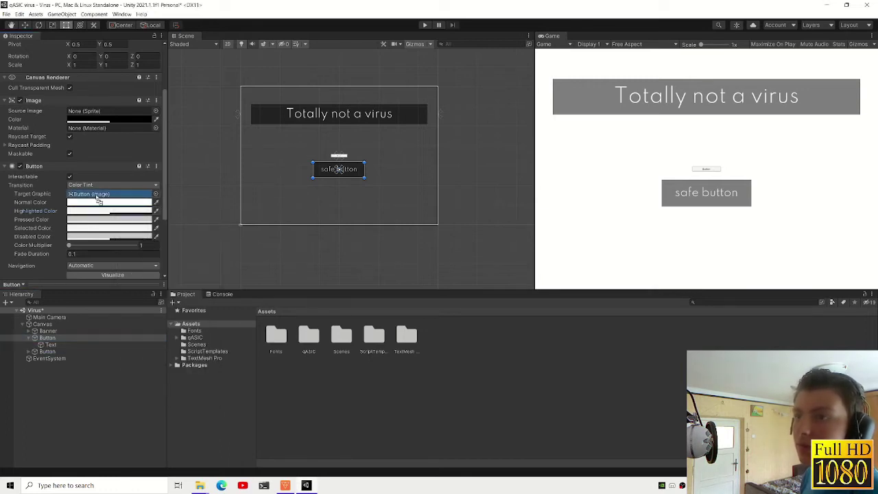
pyautogui.click(110, 210)
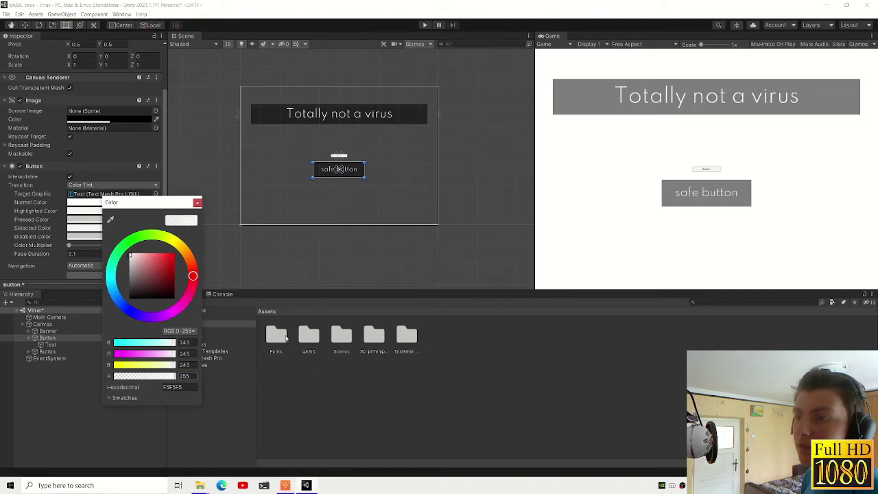
pyautogui.click(198, 204)
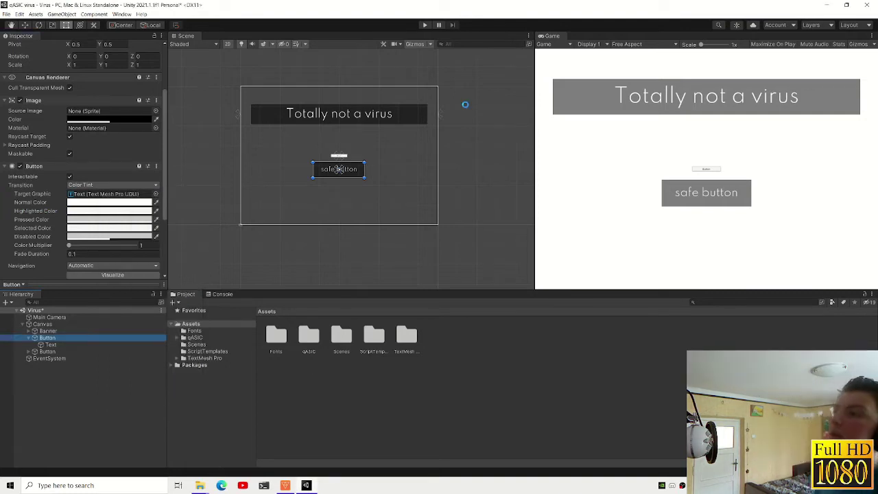
# - Play-test the button, then delete the duplicate second button
pyautogui.click(425, 25)
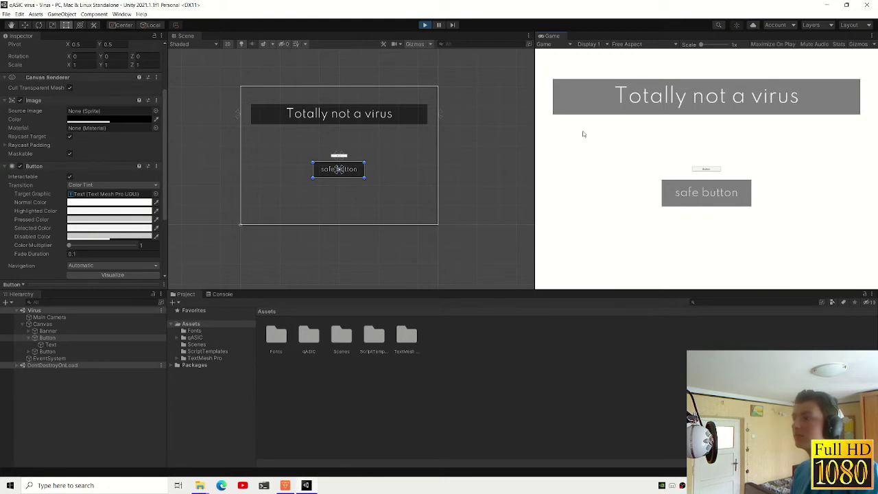
pyautogui.click(426, 26)
pyautogui.click(62, 352)
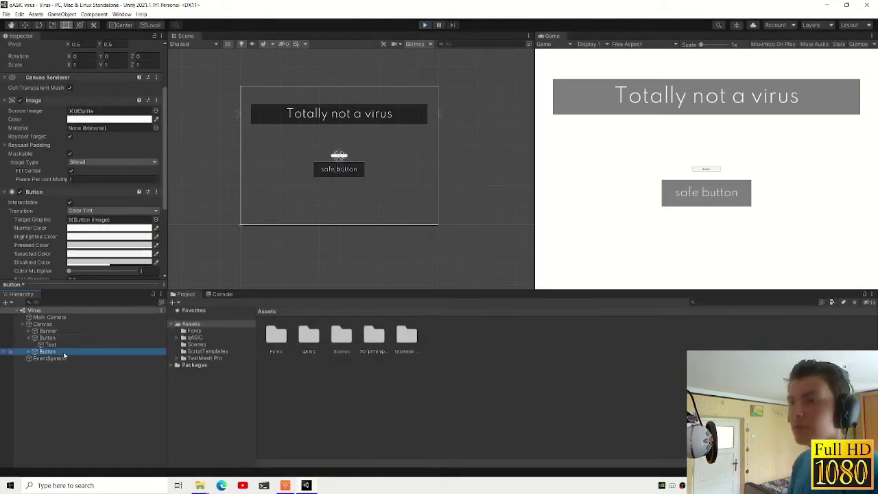
pyautogui.press('Delete')
# - Set the safe button's Navigation to None
pyautogui.click(29, 339)
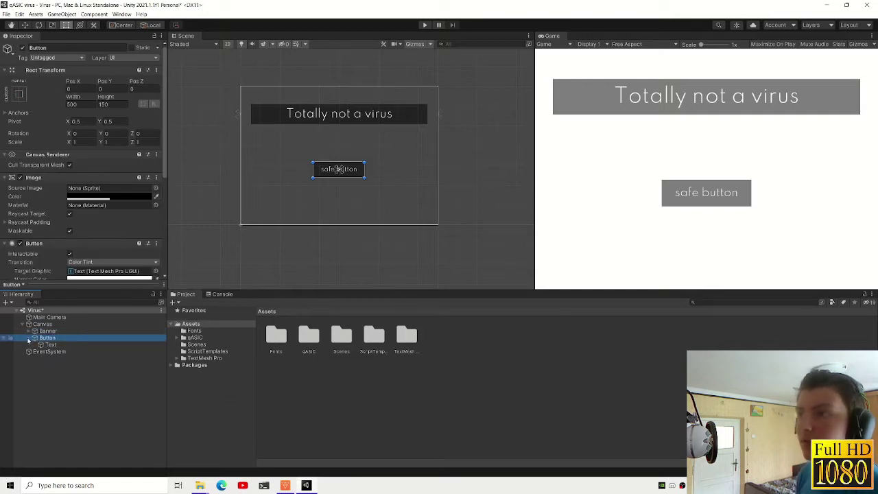
pyautogui.click(29, 339)
pyautogui.scroll(-5, 83, 225)
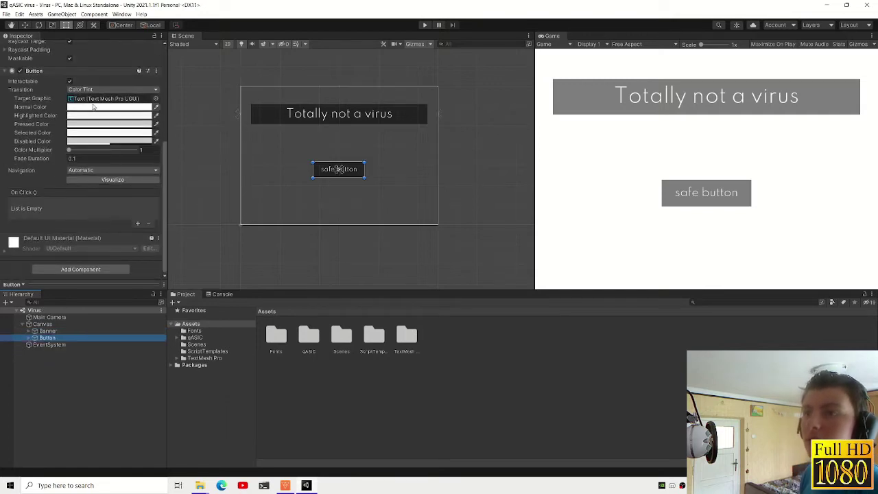
pyautogui.click(110, 170)
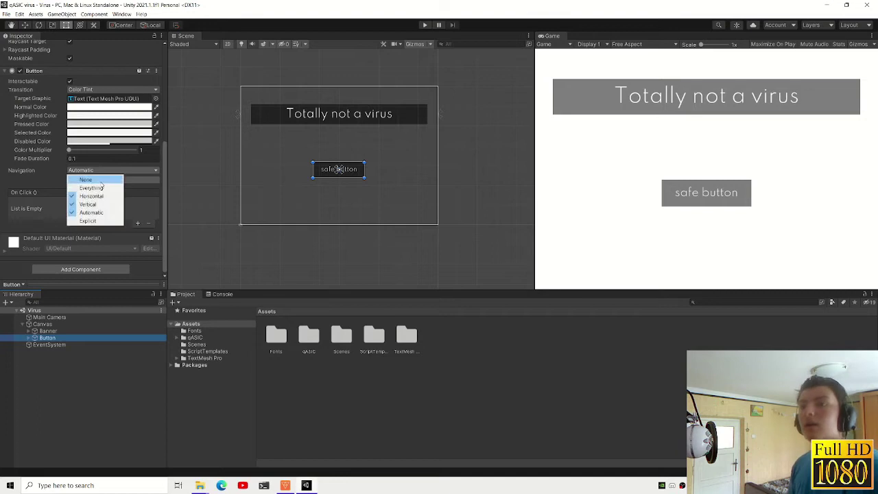
pyautogui.click(82, 178)
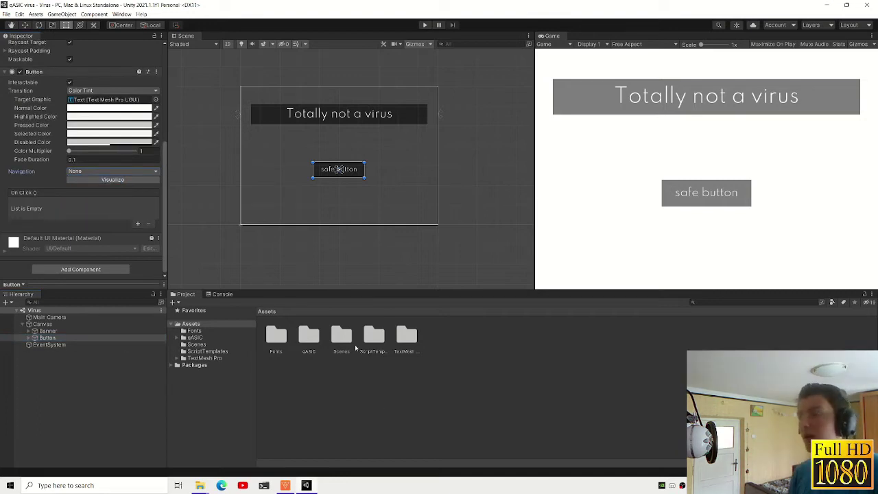
# - Create a new folder in Assets and name it 'Scripts'
pyautogui.rightClick(389, 394)
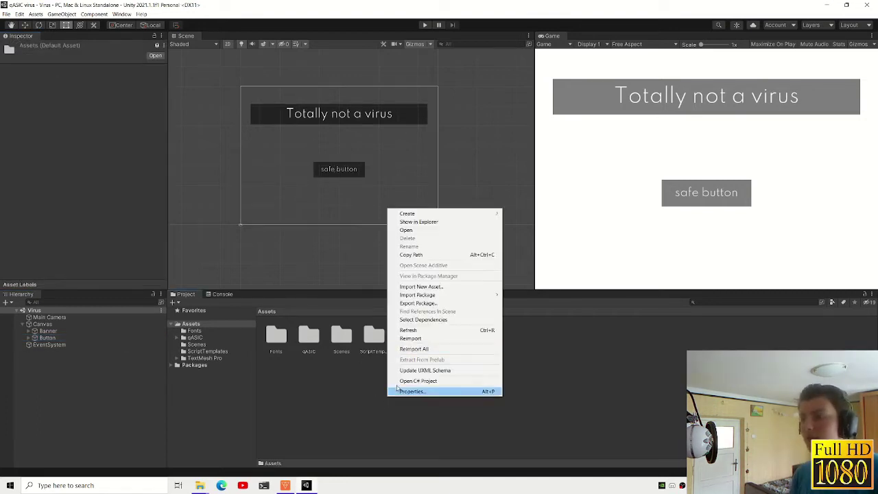
pyautogui.moveTo(412, 213)
pyautogui.moveTo(551, 212)
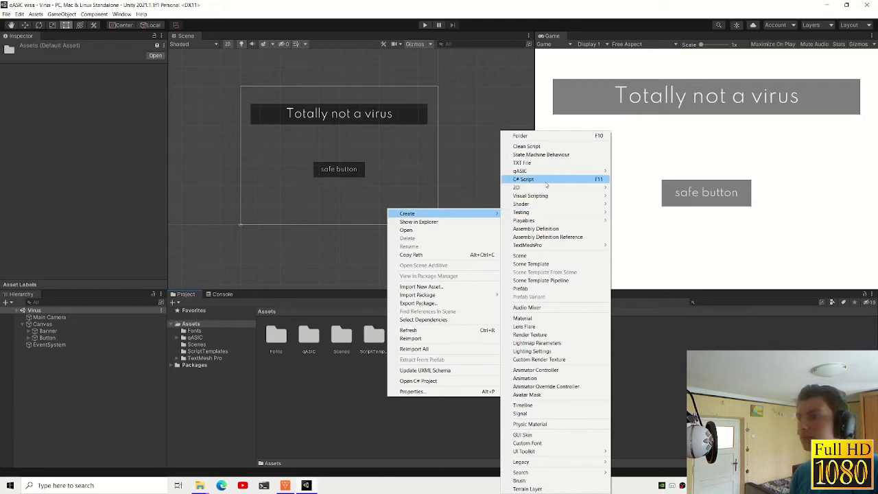
pyautogui.click(528, 179)
pyautogui.press('Escape')
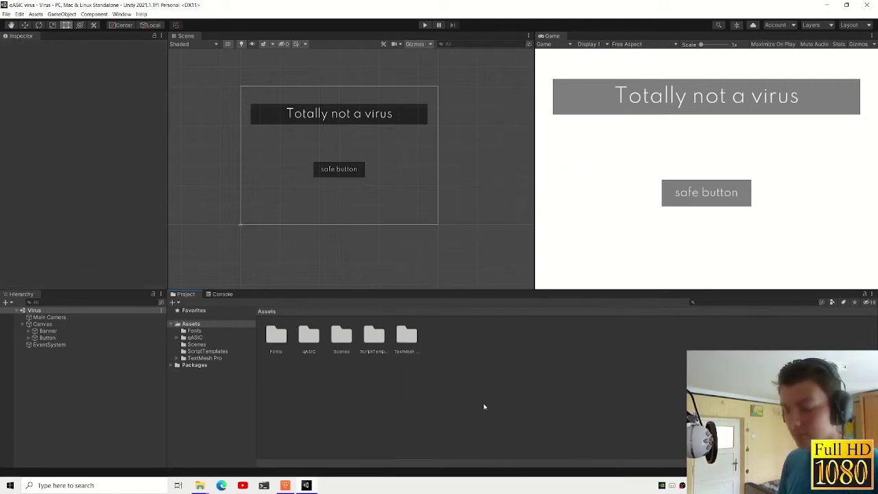
pyautogui.write('Scripts')
pyautogui.press('Return')
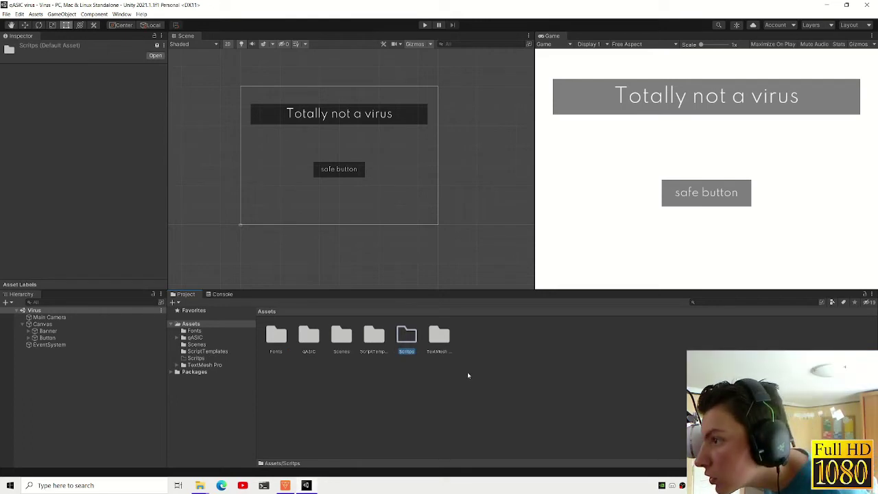
pyautogui.press('F2')
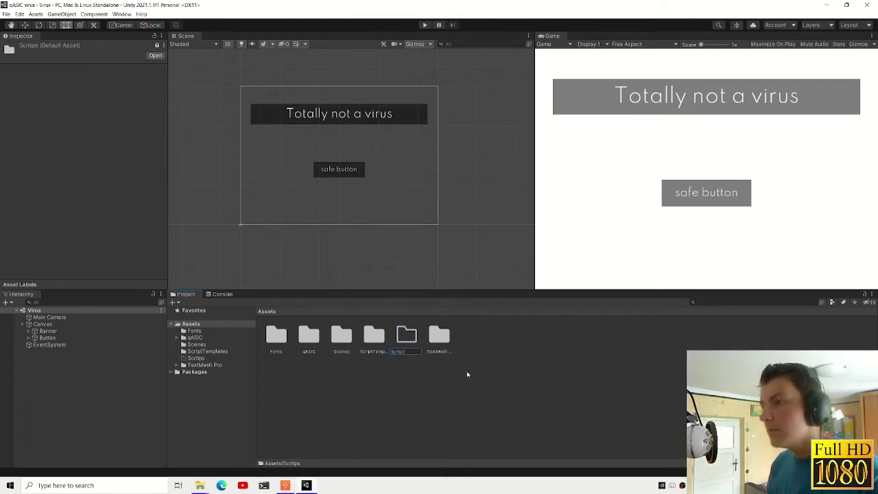
pyautogui.write('Scripts')
pyautogui.press('Return')
pyautogui.press('Return')
# - Create a C# script named 'ButtonController' inside Scripts
pyautogui.rightClick(467, 374)
pyautogui.click(603, 199)
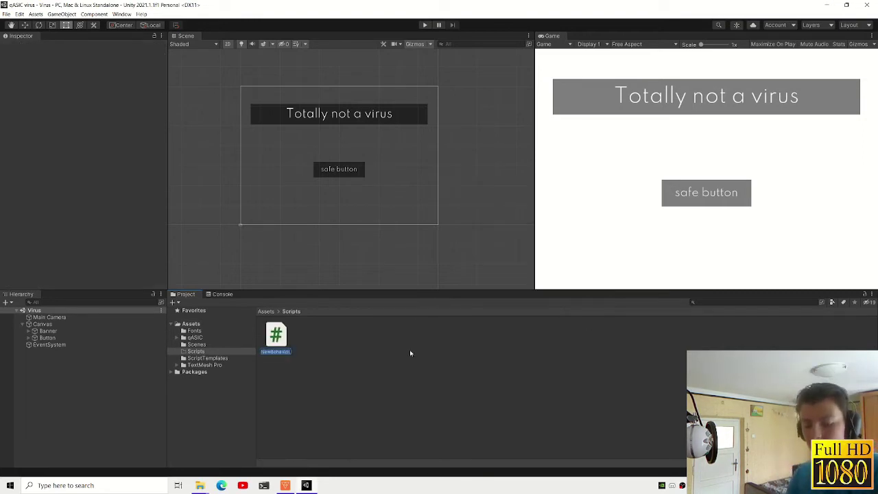
pyautogui.write('But')
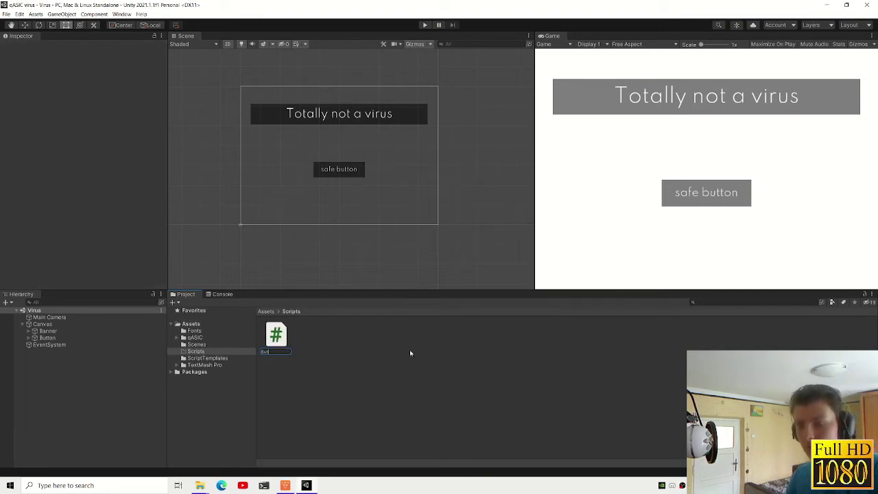
pyautogui.write('tonControll')
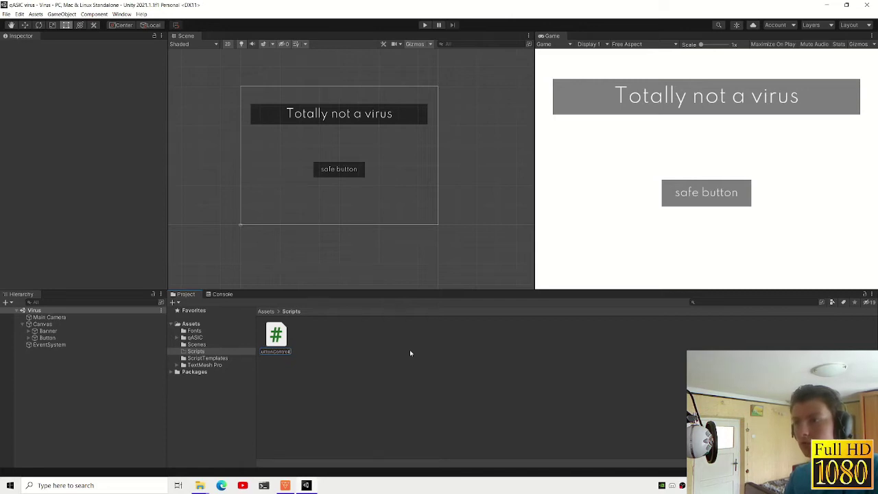
pyautogui.write('er')
pyautogui.press('Return')
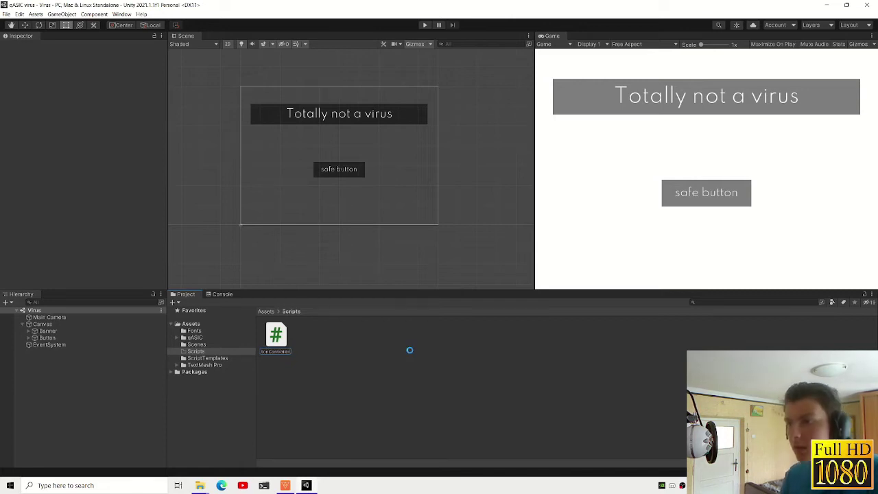
# - Open ButtonController.cs and delete the template Start and Update methods
pyautogui.doubleClick(283, 341)
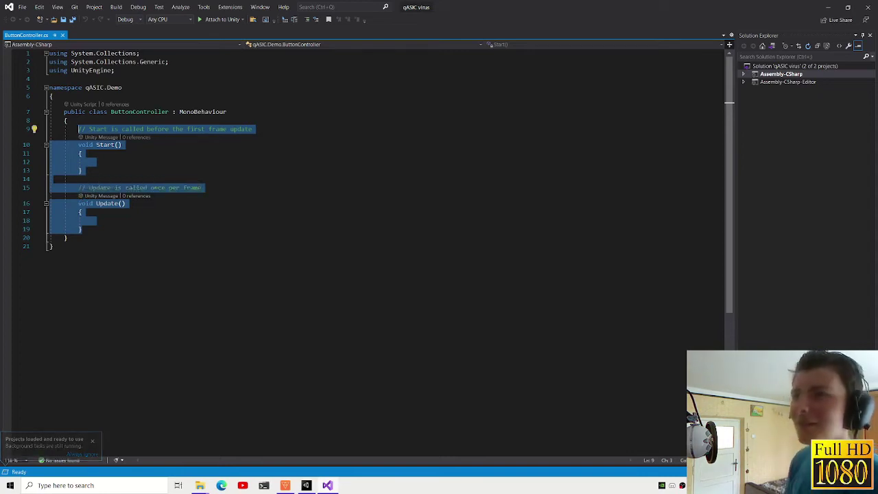
pyautogui.click(51, 128)
pyautogui.moveTo(82, 230); pyautogui.dragTo(68, 121)
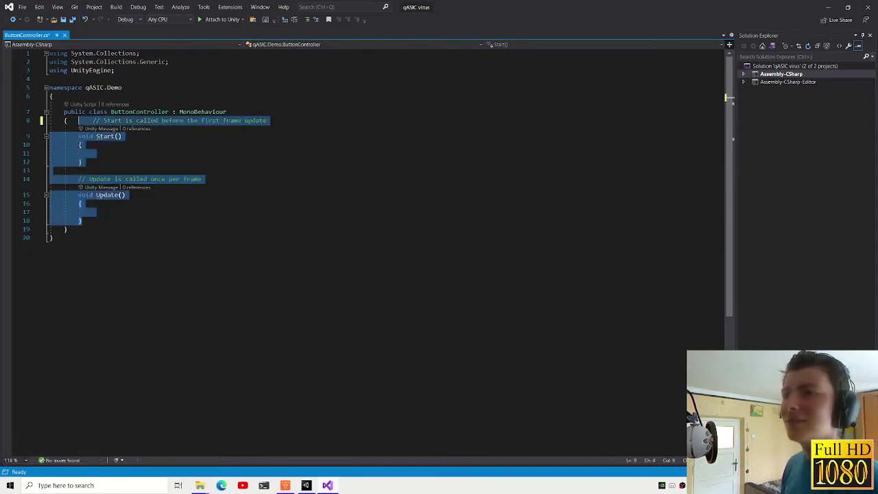
pyautogui.press('Delete')
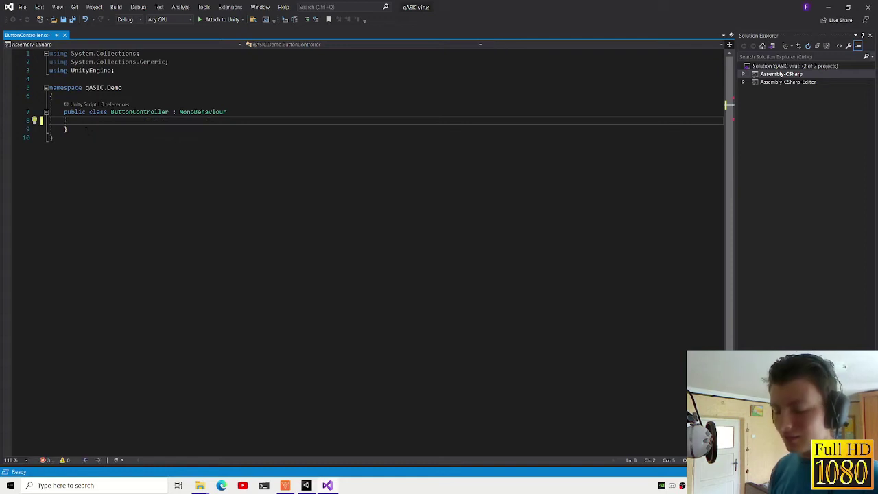
pyautogui.press('Return')
pyautogui.press('Down')
pyautogui.press('BackSpace')
pyautogui.press('BackSpace')
pyautogui.press('BackSpace')
# - Remove the namespace qASIC.Demo declaration and its braces
pyautogui.click(52, 146)
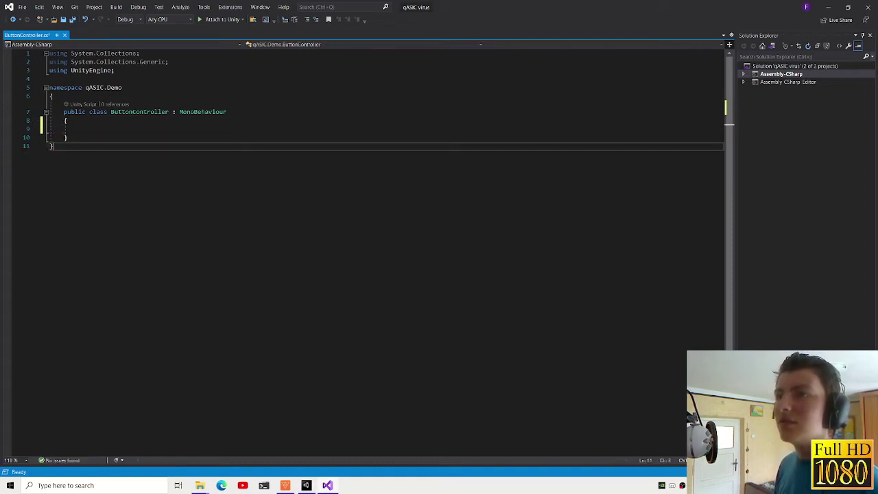
pyautogui.press('Up')
pyautogui.press('Up')
pyautogui.press('Up')
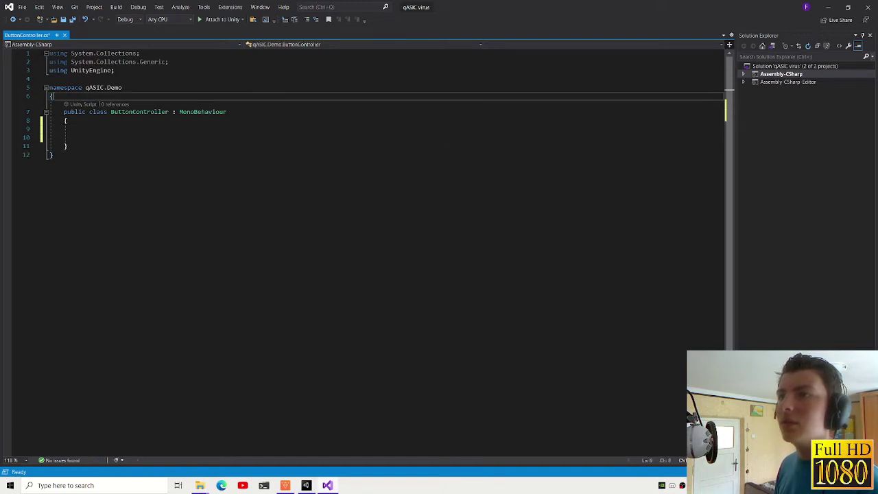
pyautogui.press('BackSpace')
pyautogui.press('BackSpace')
pyautogui.click(52, 137)
pyautogui.press('BackSpace')
pyautogui.press('BackSpace')
pyautogui.press('Up')
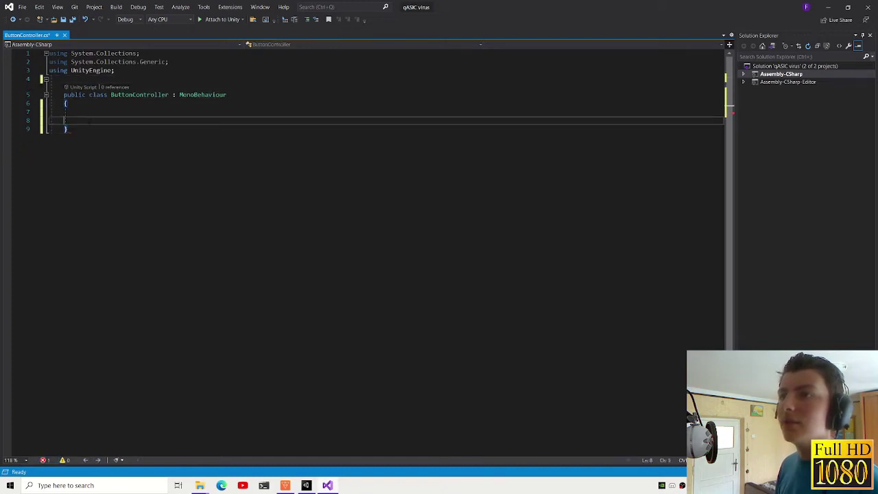
pyautogui.press('BackSpace')
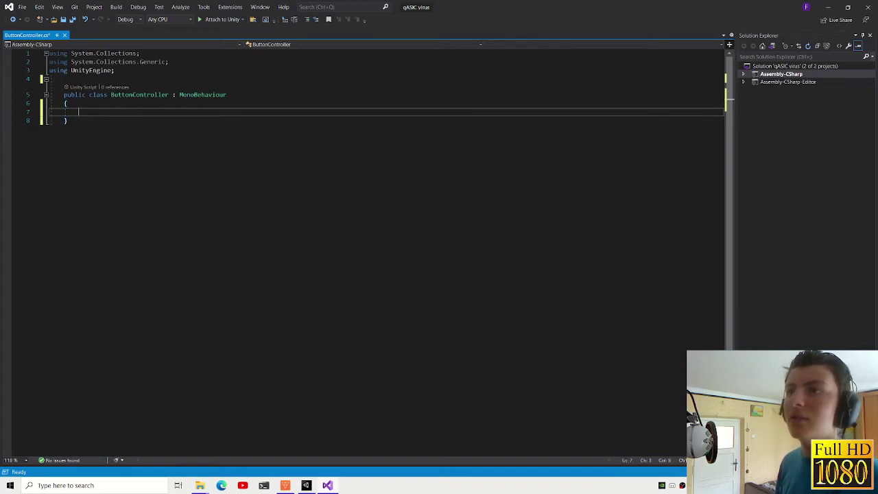
# - Unindent the class one level and tidy the empty class body
pyautogui.hotkey('shift', 'Down')
pyautogui.hotkey('shift', 'Up')
pyautogui.hotkey('shift', 'Up')
pyautogui.hotkey('shift', 'Up')
pyautogui.hotkey('shift', 'Tab')
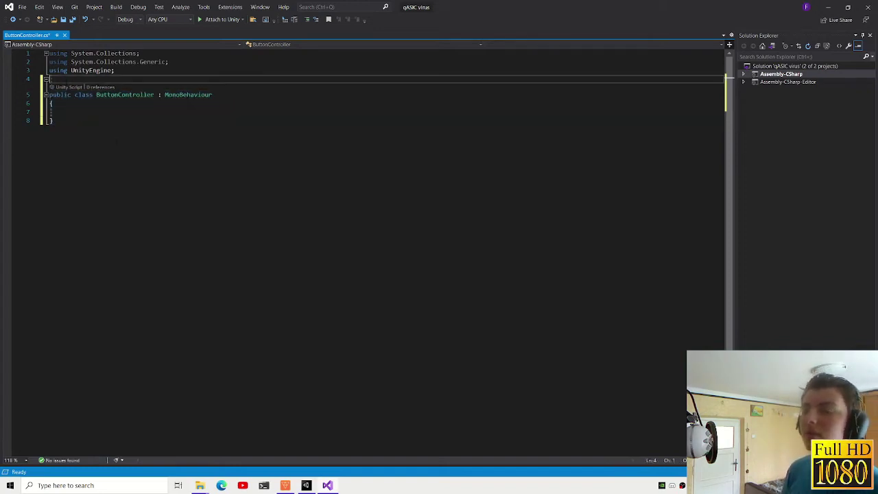
pyautogui.click(78, 111)
pyautogui.press('Tab')
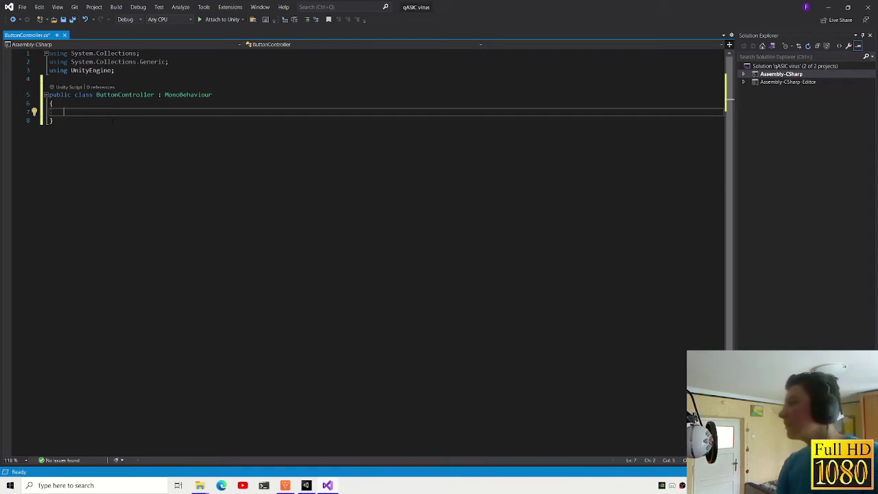
pyautogui.write('private Mono')
pyautogui.hotkey('ctrl', 'BackSpace')
pyautogui.hotkey('ctrl', 'BackSpace')
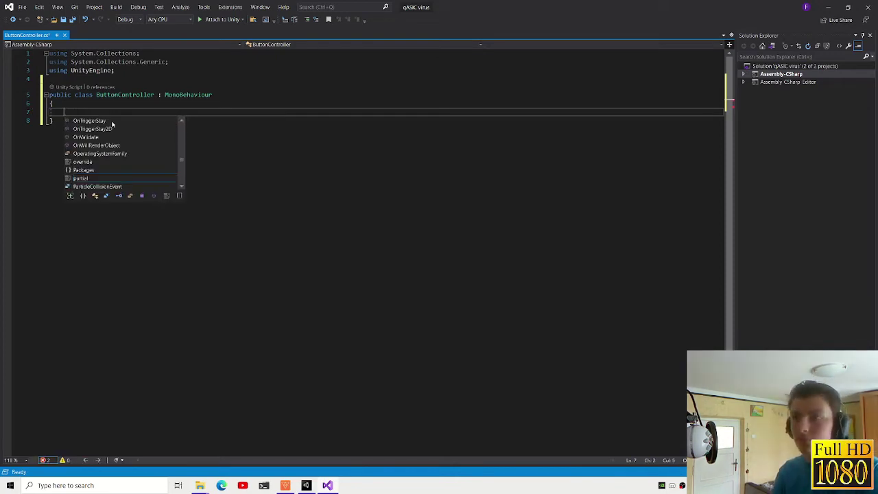
# - Add the 'using UnityEngine.EventSystems;' directive
pyautogui.click(214, 95)
pyautogui.click(118, 71)
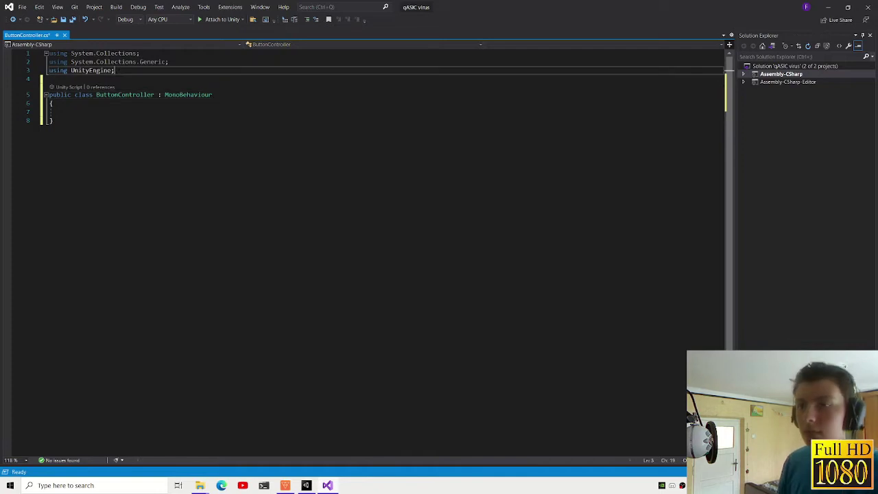
pyautogui.press('Return')
pyautogui.write('yusi')
pyautogui.press('BackSpace')
pyautogui.press('BackSpace')
pyautogui.press('BackSpace')
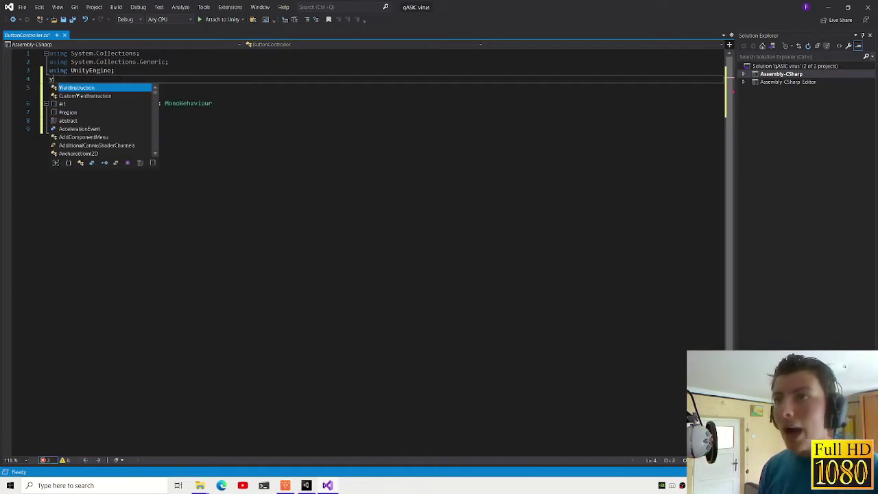
pyautogui.write('using unityengine')
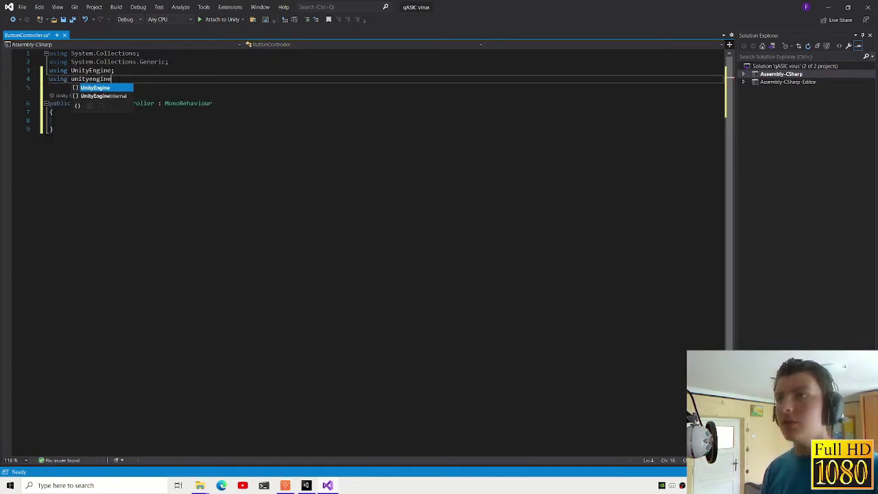
pyautogui.write('.event')
pyautogui.press('Down')
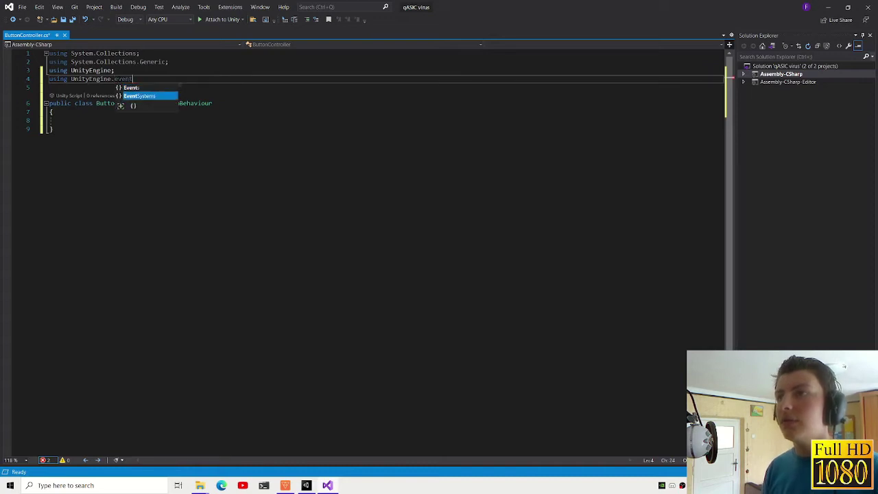
pyautogui.write(';')
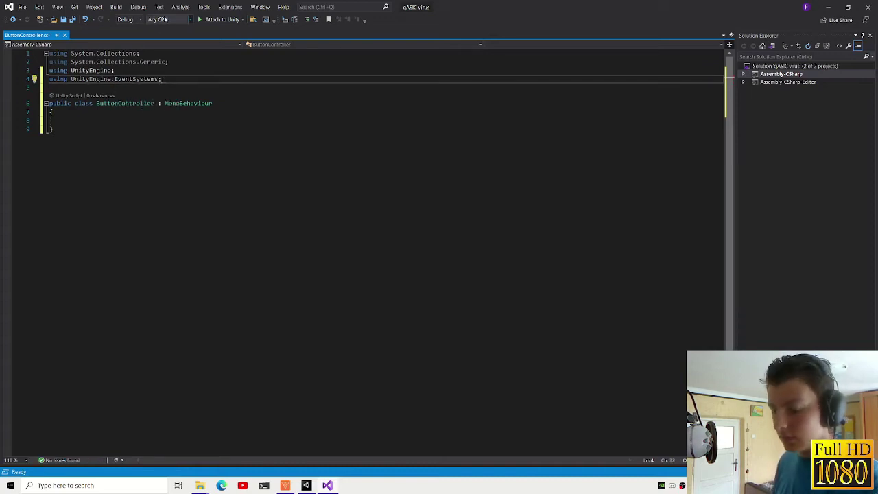
# - Add IPointerEnterHandler and IPointerExitHandler to the class declaration
pyautogui.click(238, 106)
pyautogui.write(', Ipoi')
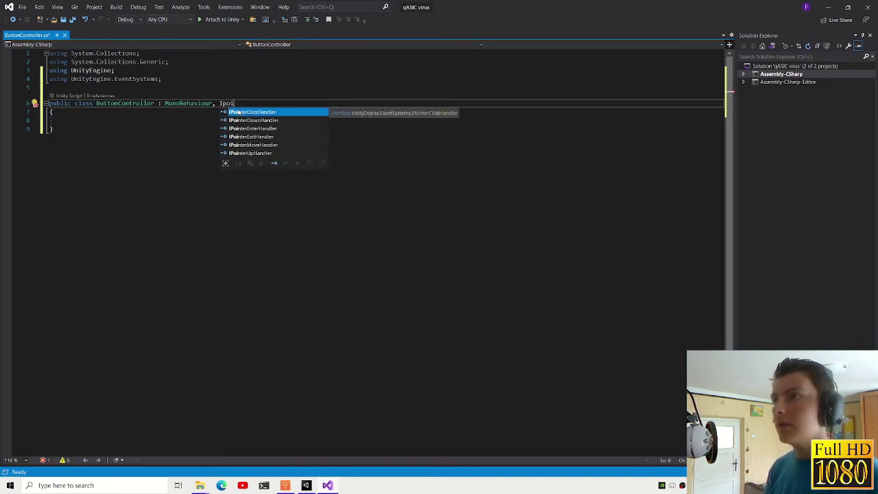
pyautogui.press('Down')
pyautogui.press('Down')
pyautogui.press('Tab')
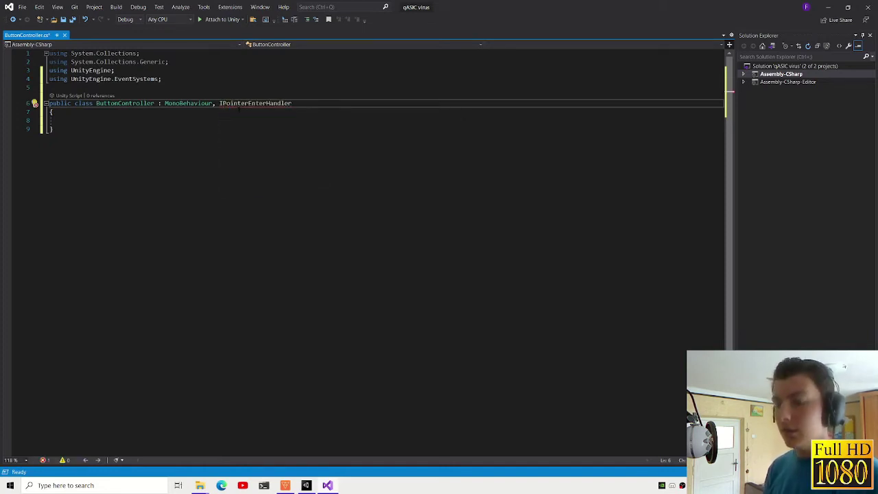
pyautogui.write('Ipo')
pyautogui.press('Down')
pyautogui.press('Tab')
# - Generate the OnPointerEnter and OnPointerExit method stubs via quick fixes
pyautogui.click(257, 103)
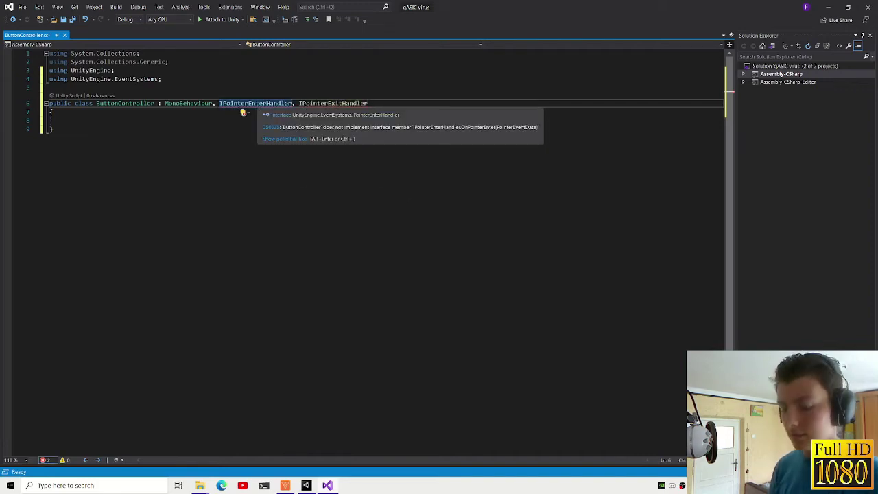
pyautogui.hotkey('ctrl', '.')
pyautogui.press('Return')
pyautogui.click(328, 103)
pyautogui.hotkey('ctrl', '.')
pyautogui.press('Return')
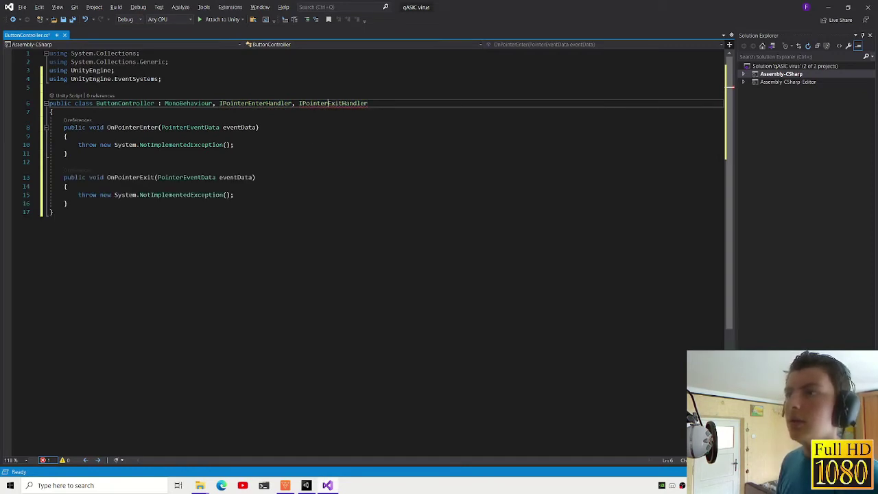
# - Remove the placeholder throw statements from the OnPointerEnter and OnPointerExit methods
pyautogui.moveTo(234, 145); pyautogui.dragTo(80, 145)
pyautogui.press('Delete')
pyautogui.moveTo(255, 127); pyautogui.dragTo(161, 127)
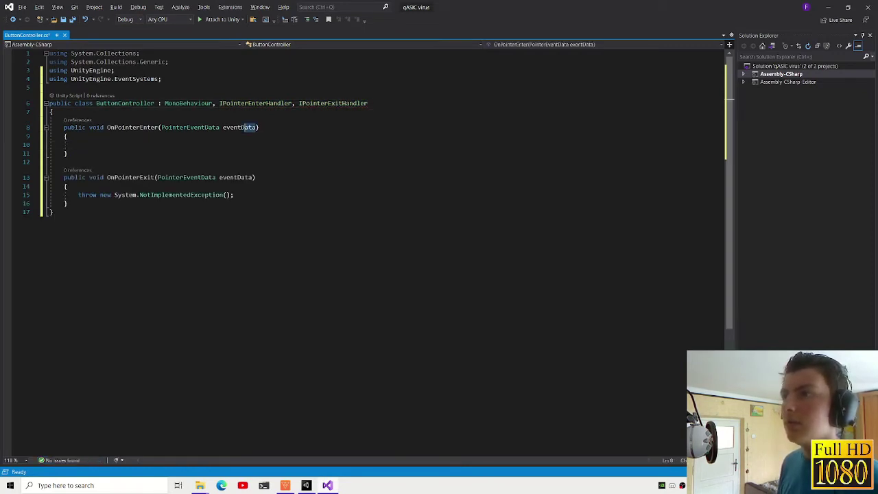
pyautogui.press('Delete')
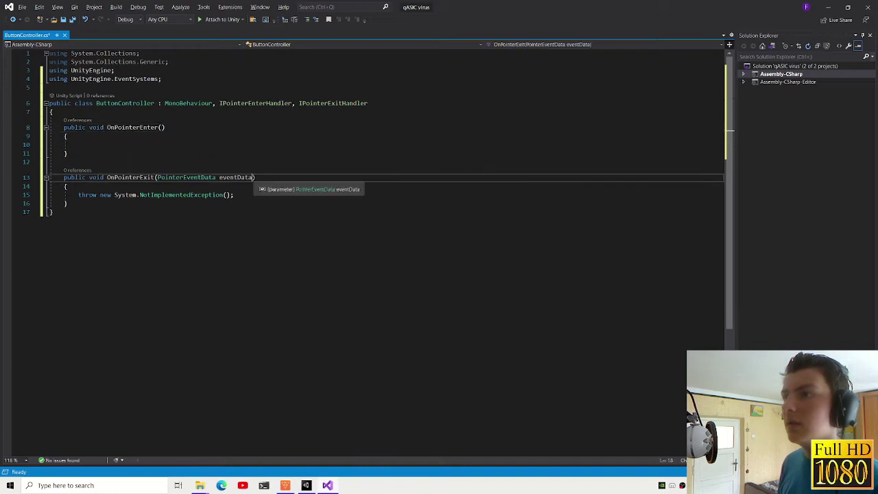
pyautogui.moveTo(255, 177); pyautogui.dragTo(157, 177)
pyautogui.press('Delete')
pyautogui.moveTo(234, 195); pyautogui.dragTo(79, 195)
pyautogui.press('Delete')
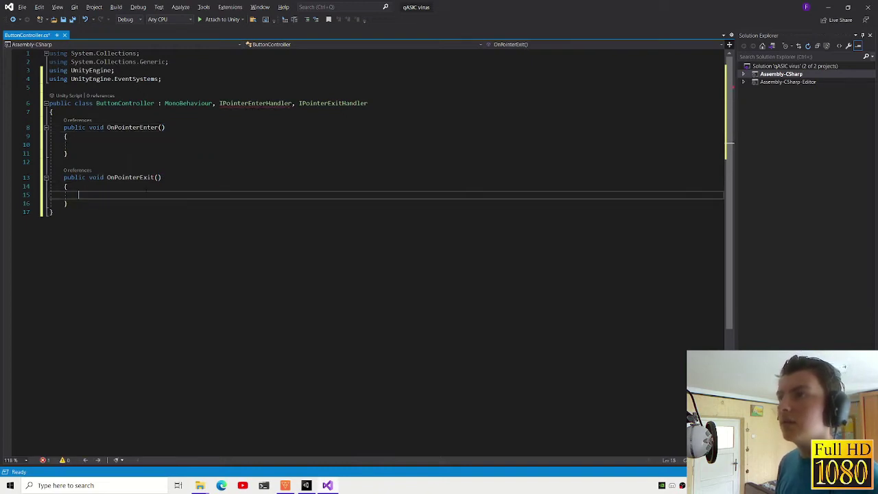
pyautogui.hotkey('ctrl', 'z')
pyautogui.hotkey('ctrl', 'z')
pyautogui.hotkey('ctrl', 'z')
pyautogui.hotkey('ctrl', 'z')
pyautogui.hotkey('ctrl', 'z')
pyautogui.moveTo(234, 195); pyautogui.dragTo(78, 195)
pyautogui.press('Delete')
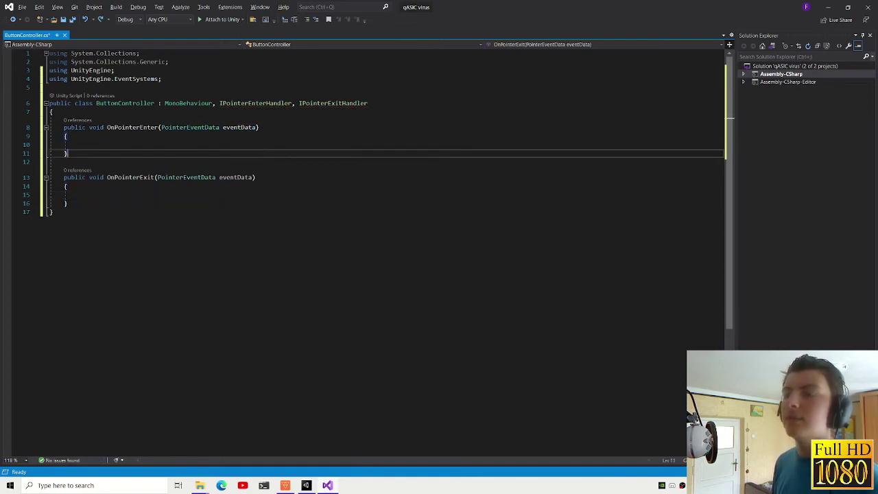
# - Declare a string baseText field at the top of the ButtonController class
pyautogui.press('Down')
pyautogui.press('Return')
pyautogui.press('Return')
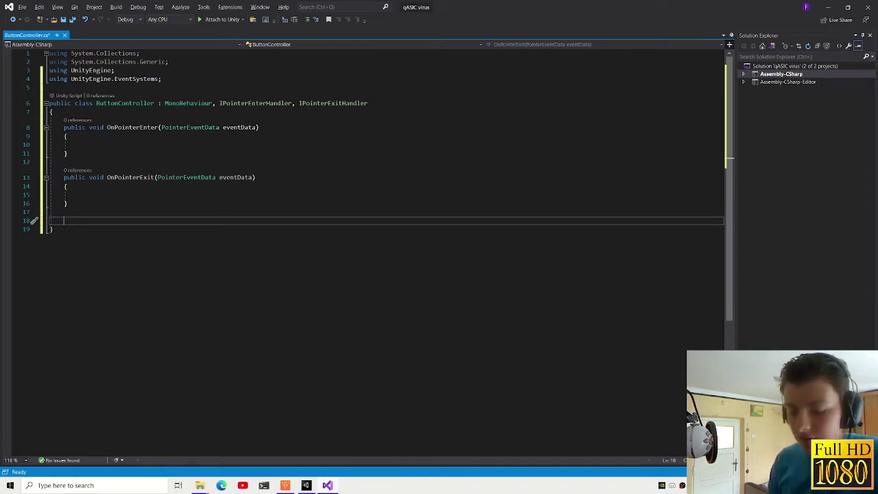
pyautogui.write('public')
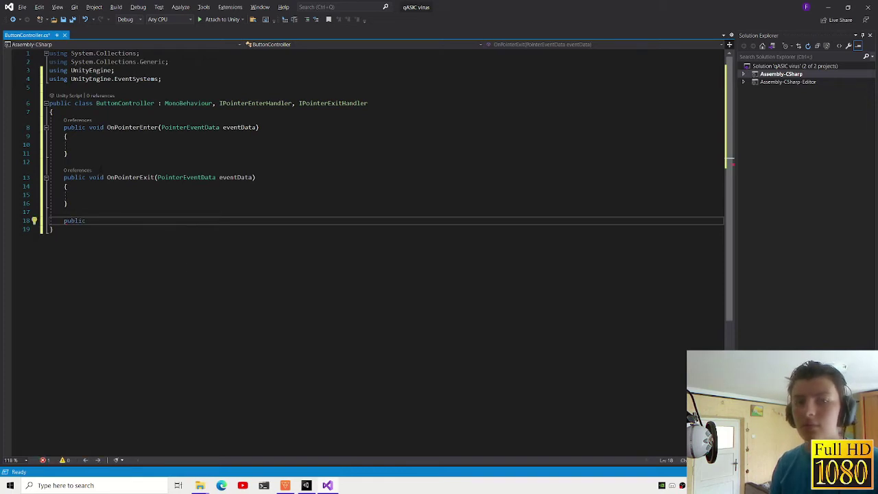
pyautogui.click(93, 112)
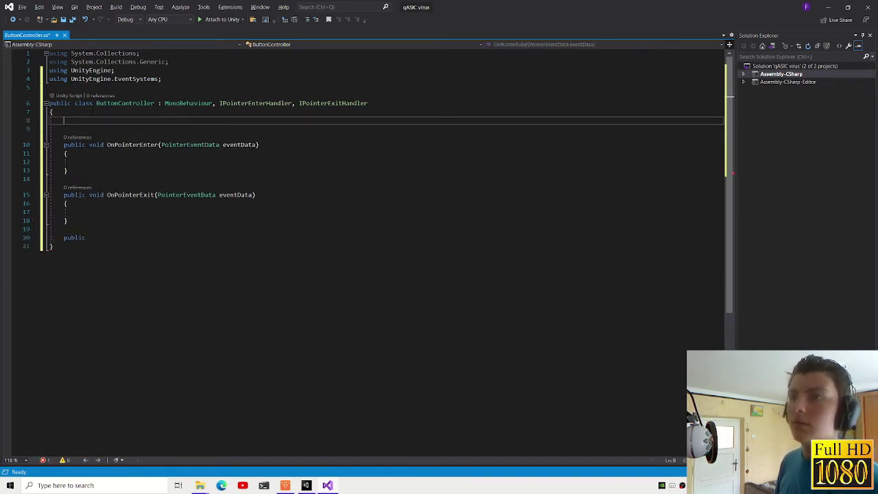
pyautogui.press('Return')
pyautogui.press('Return')
pyautogui.write('string ')
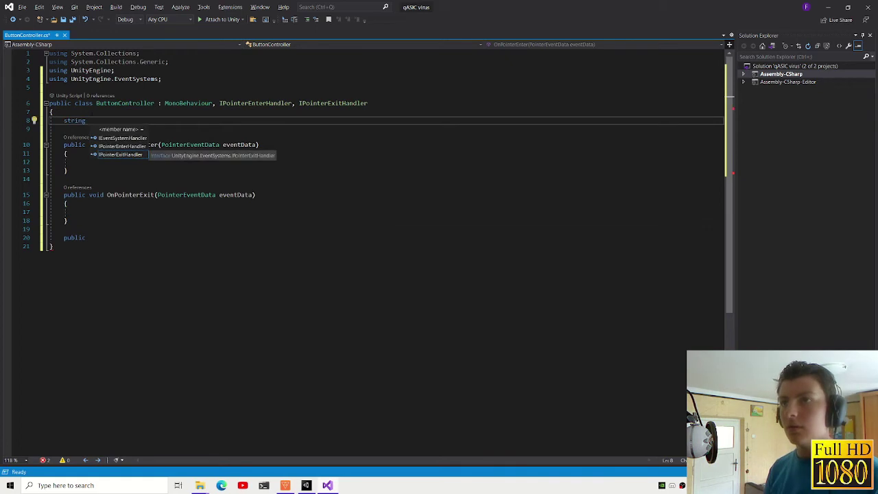
pyautogui.write('baseTex')
pyautogui.press('BackSpace')
pyautogui.write(';')
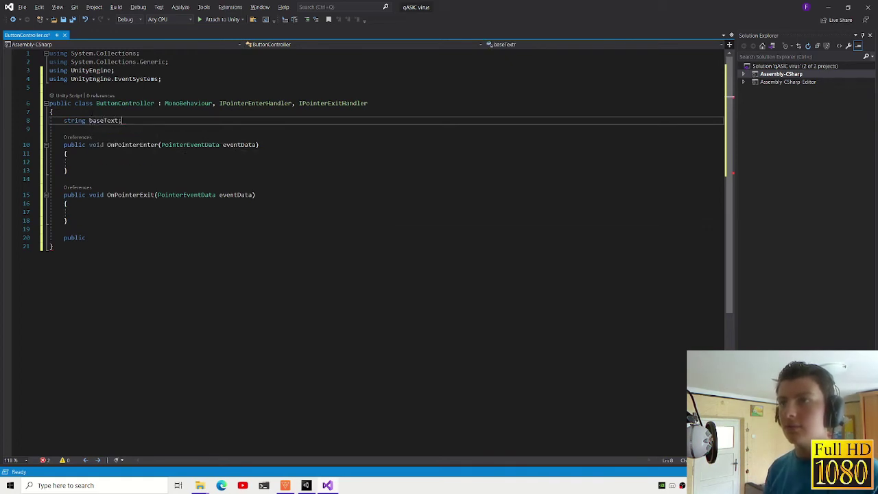
pyautogui.press('Return')
pyautogui.press('Return')
# - Insert an empty Awake method via IntelliSense and delete the leftover 'public' line
pyautogui.write('va')
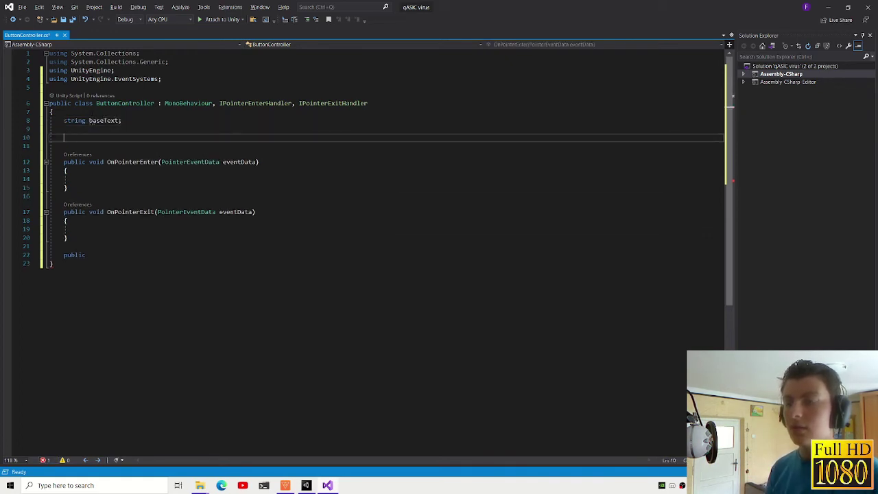
pyautogui.write('awa')
pyautogui.press('Tab')
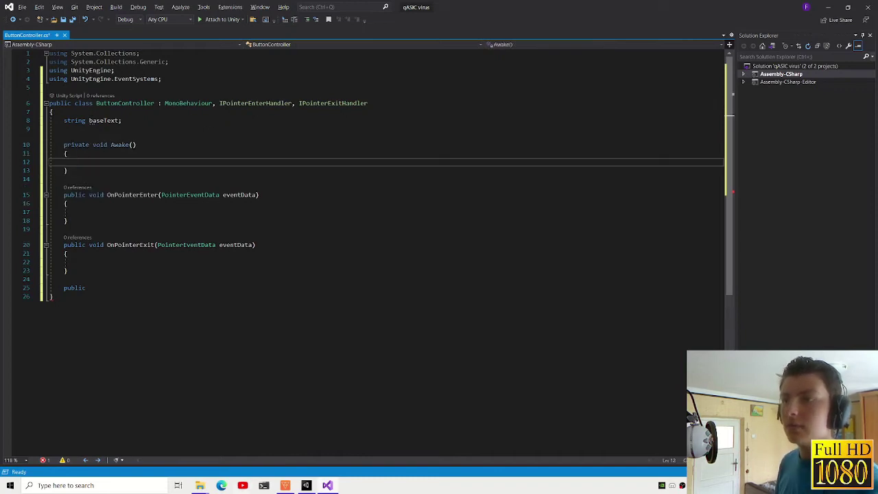
pyautogui.moveTo(87, 288); pyautogui.dragTo(69, 271)
pyautogui.press('BackSpace')
pyautogui.click(78, 162)
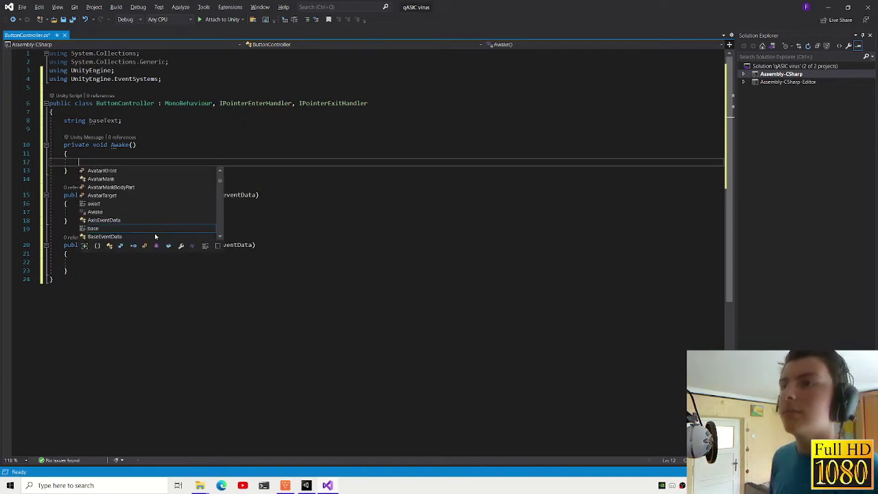
# - Add a TMPro.TextMeshProUGUI text field and reference text inside Awake
pyautogui.click(63, 129)
pyautogui.press('Return')
pyautogui.press('Return')
pyautogui.press('Up')
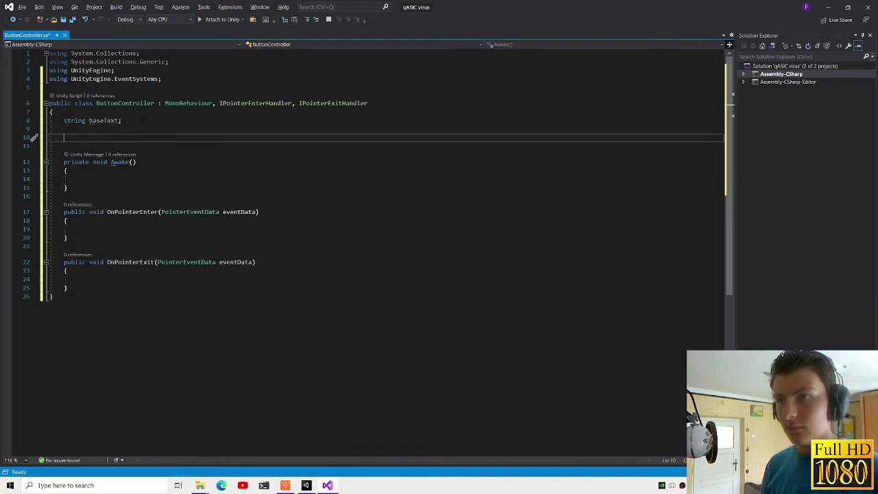
pyautogui.write('TMPro.tex')
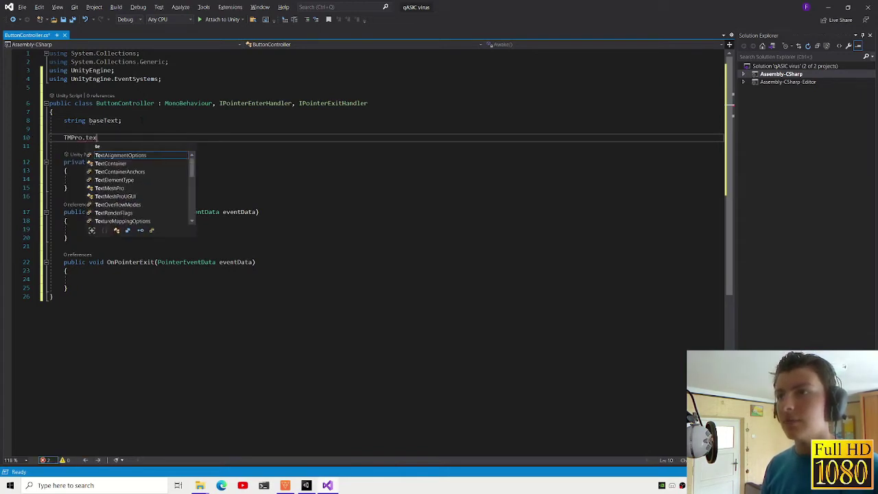
pyautogui.write('tmeshpro')
pyautogui.press('Down')
pyautogui.press('Tab')
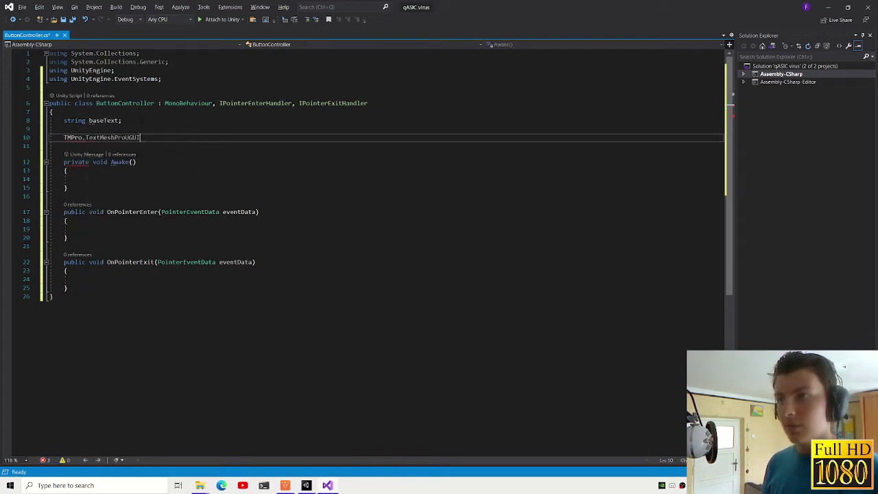
pyautogui.write(' textp')
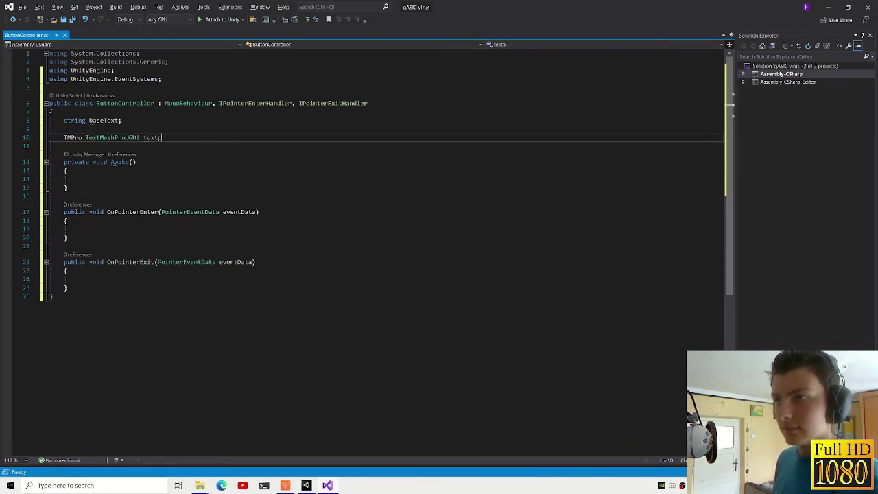
pyautogui.write(';')
pyautogui.click(79, 179)
pyautogui.write('te')
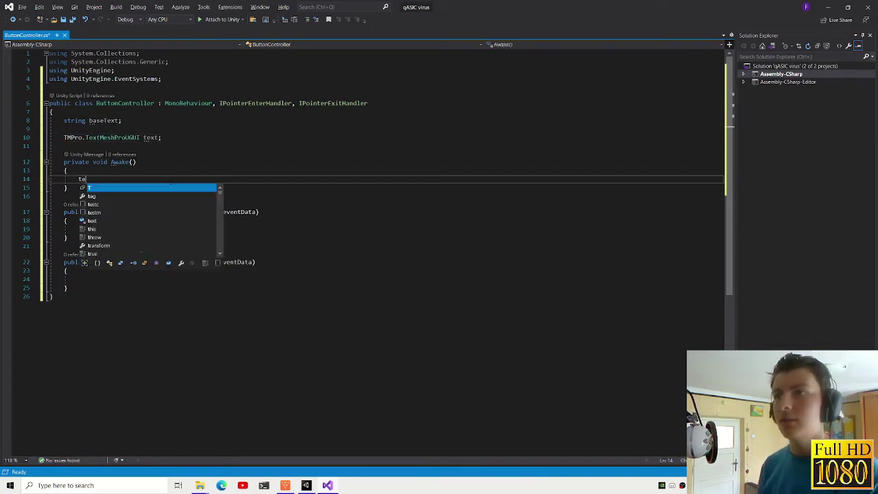
pyautogui.write('xt;')
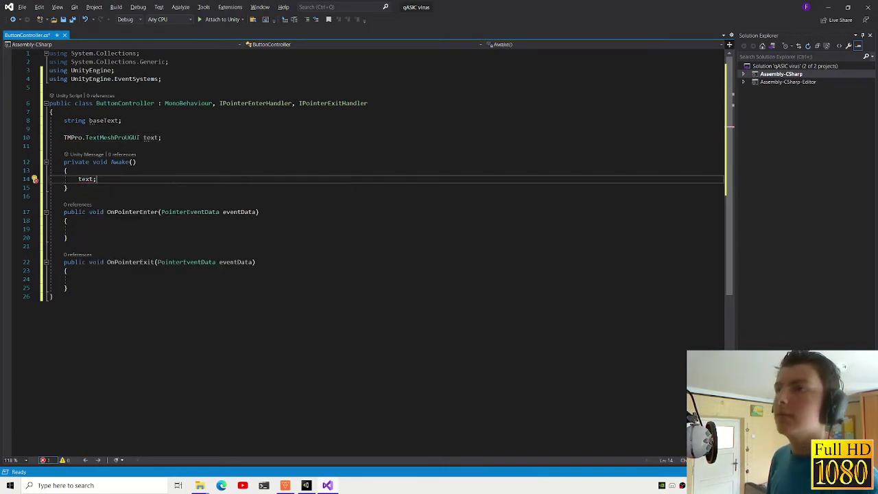
# - Declare public string fields textStart and textEnd below baseText
pyautogui.click(167, 123)
pyautogui.press('Return')
pyautogui.press('Return')
pyautogui.write('strin')
pyautogui.press('BackSpace')
pyautogui.press('BackSpace')
pyautogui.press('BackSpace')
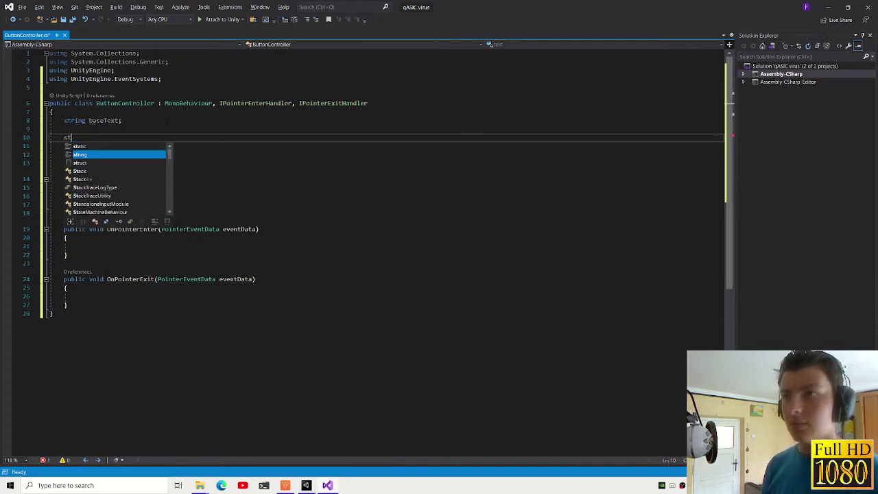
pyautogui.write('public string ')
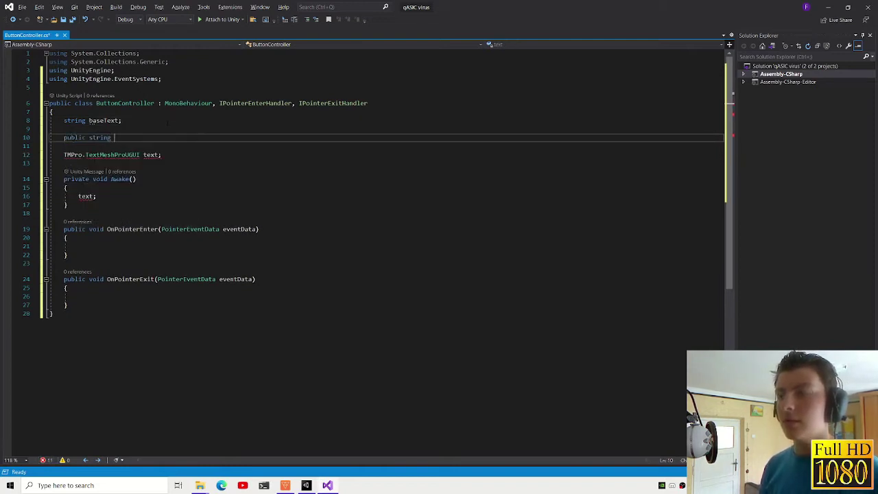
pyautogui.write('textStart;')
pyautogui.press('Return')
pyautogui.write('public string')
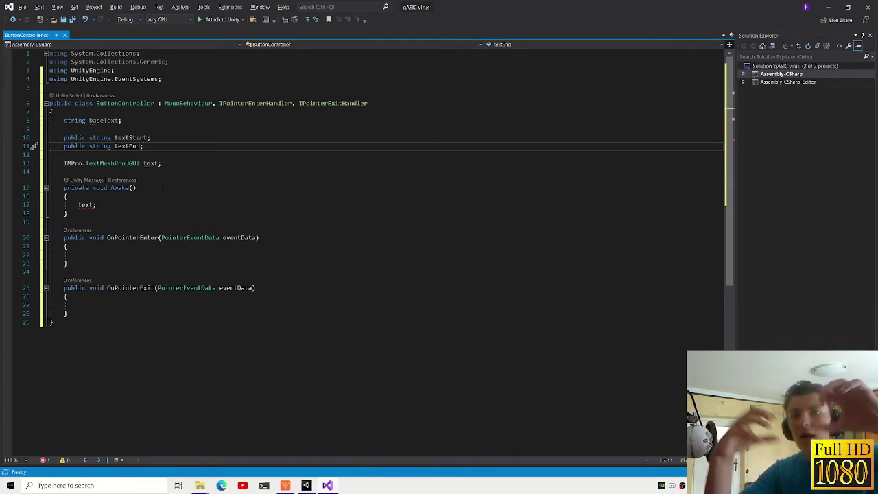
# - Give the textStart and textEnd fields empty-string default values
pyautogui.click(124, 207)
pyautogui.doubleClick(130, 137)
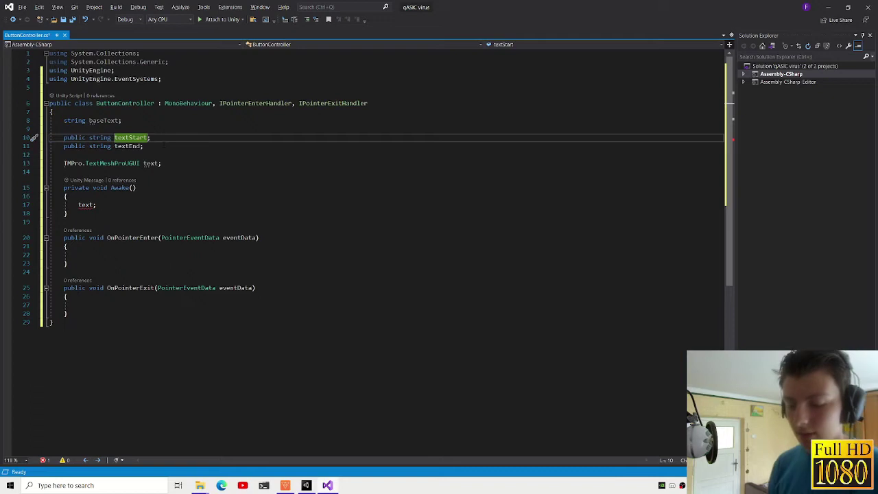
pyautogui.write('= "')
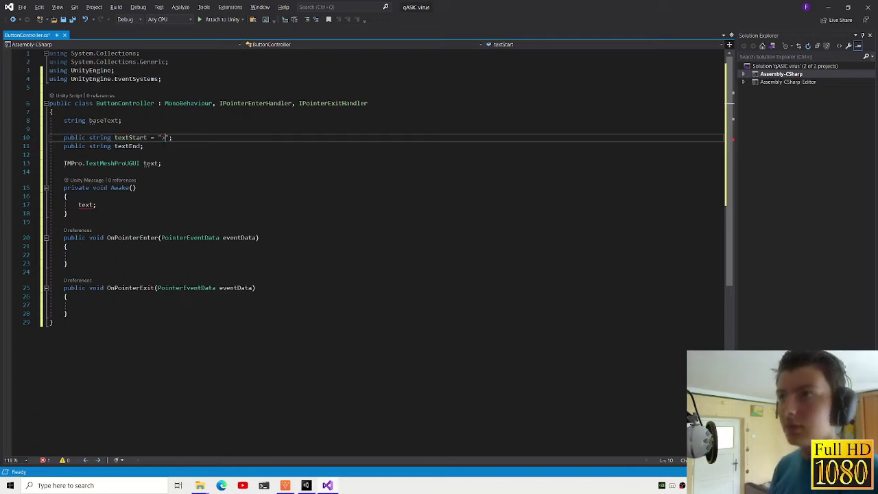
pyautogui.click(141, 146)
pyautogui.write('= "<')
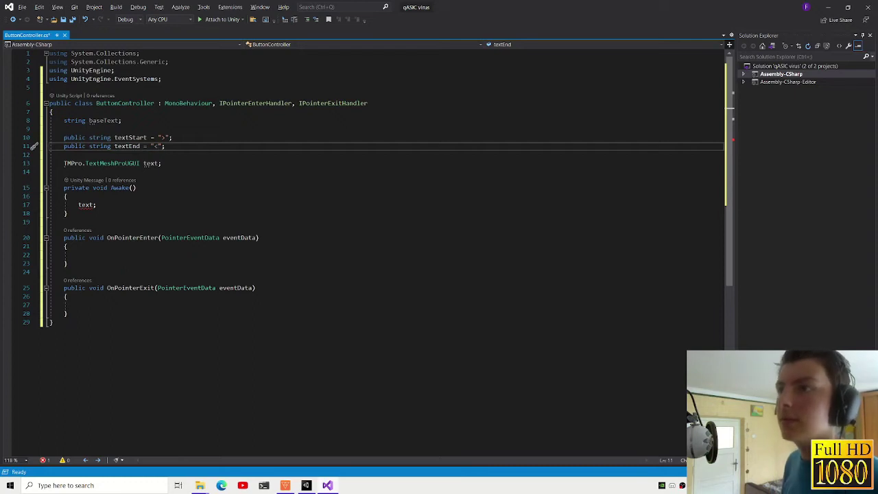
# - In Awake, assign text = GetComponent<TMPro.TextMeshProUGUI>()
pyautogui.click(97, 205)
pyautogui.write('=')
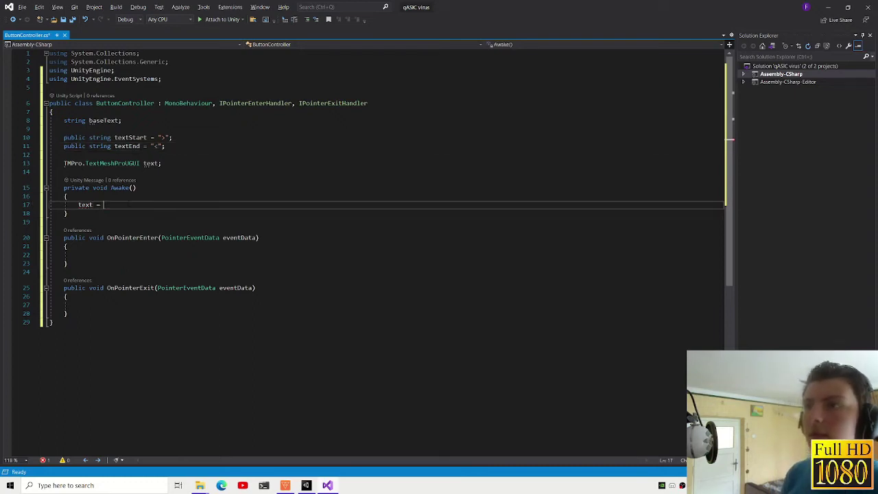
pyautogui.write('get')
pyautogui.press('Tab')
pyautogui.write('<text')
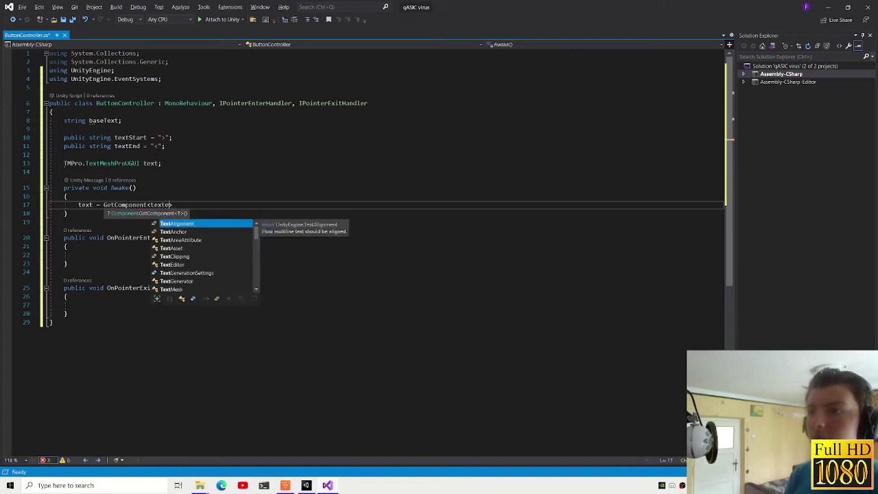
pyautogui.write('me')
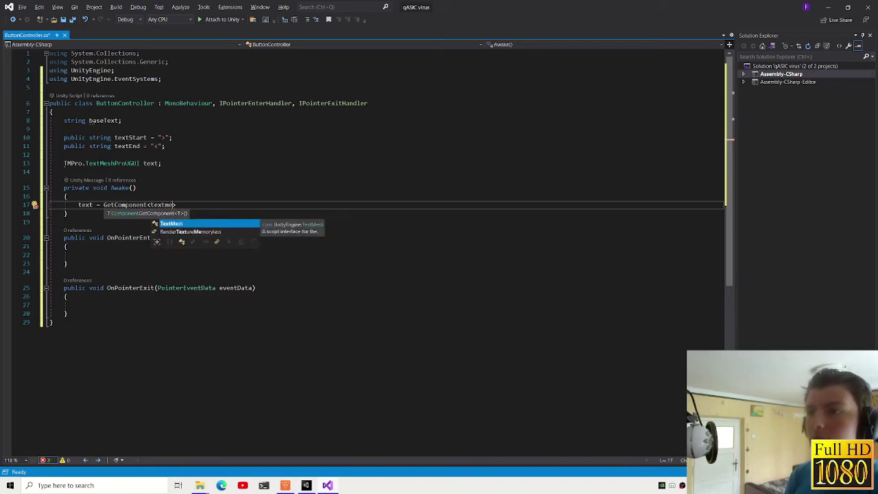
pyautogui.press('BackSpace')
pyautogui.press('BackSpace')
pyautogui.press('BackSpace')
pyautogui.write('TMPro.TextMe')
pyautogui.press('Down')
pyautogui.press('Tab')
pyautogui.write('(')
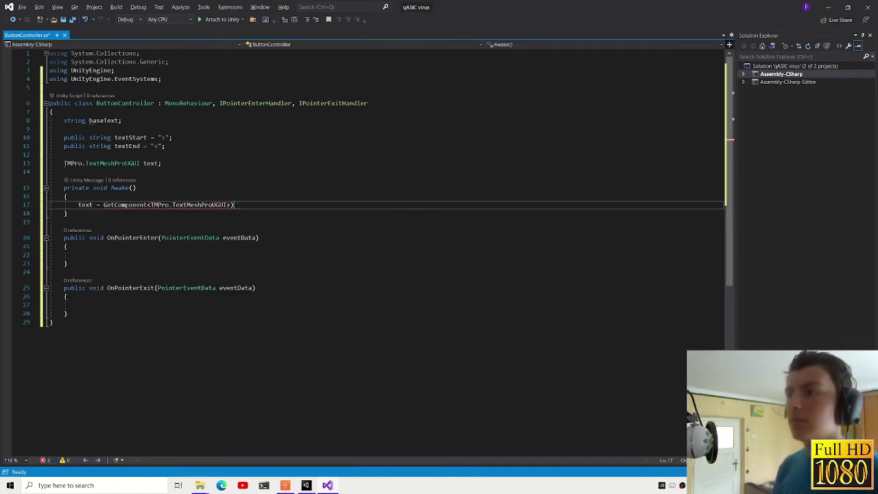
pyautogui.write('();')
# - Add an 'if (text == null)' check that sets enabled = false
pyautogui.press('Return')
pyautogui.write('text == null) ')
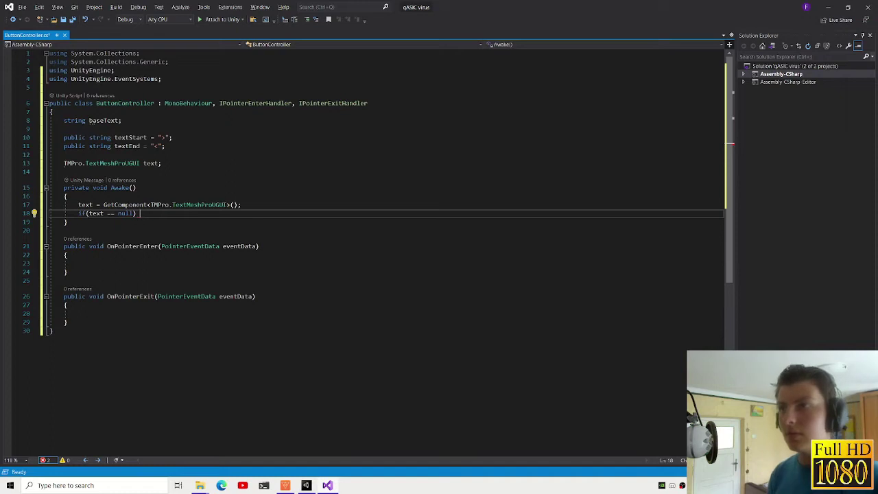
pyautogui.write('se')
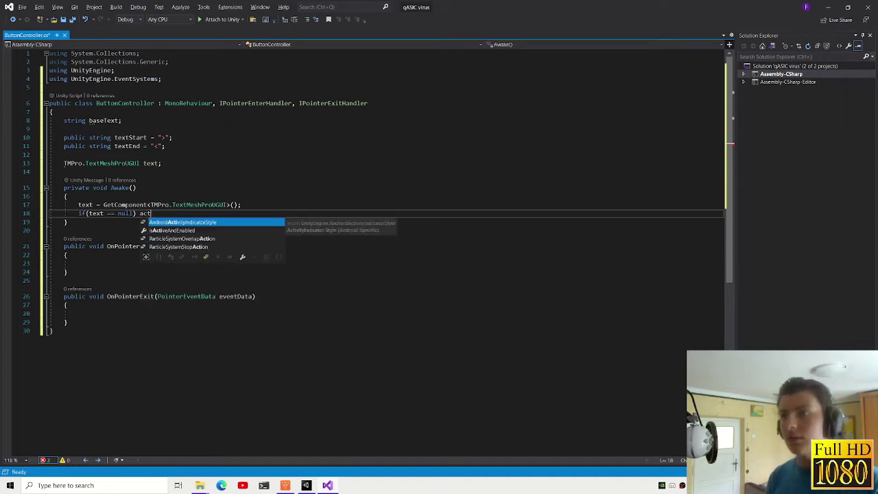
pyautogui.write('ta')
pyautogui.press('BackSpace')
pyautogui.press('BackSpace')
pyautogui.press('BackSpace')
pyautogui.write('a')
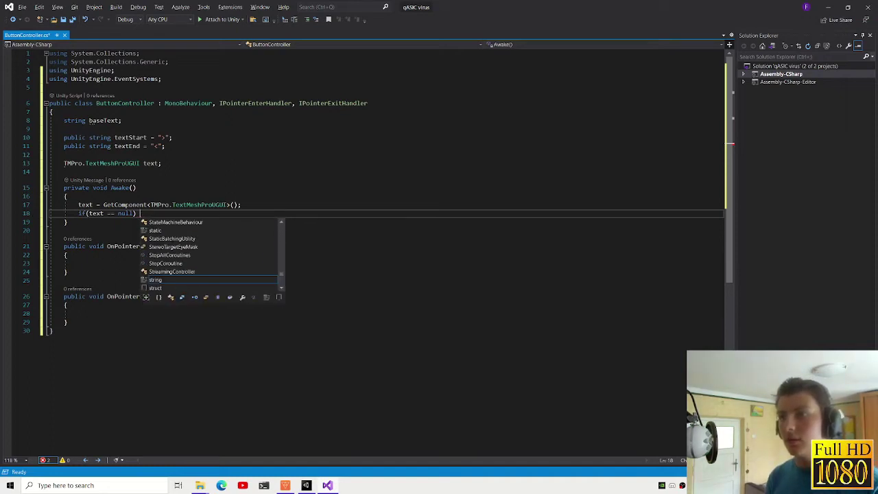
pyautogui.write('cti')
pyautogui.press('Down')
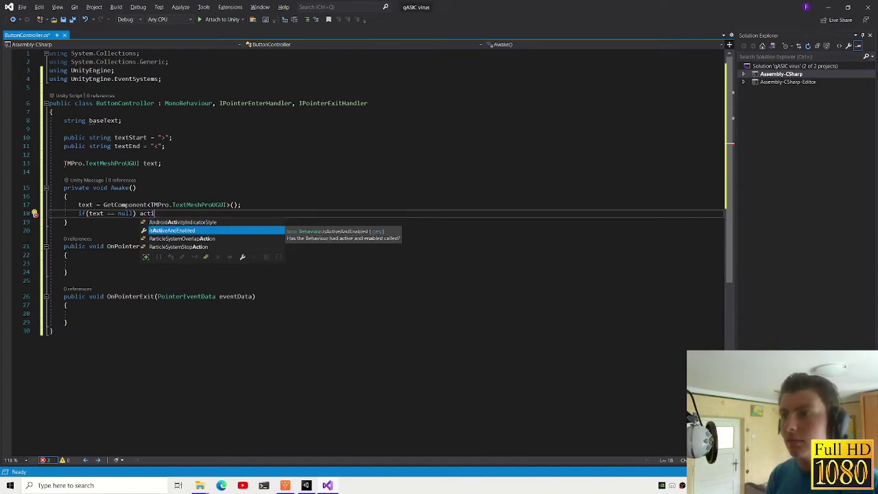
pyautogui.press('BackSpace')
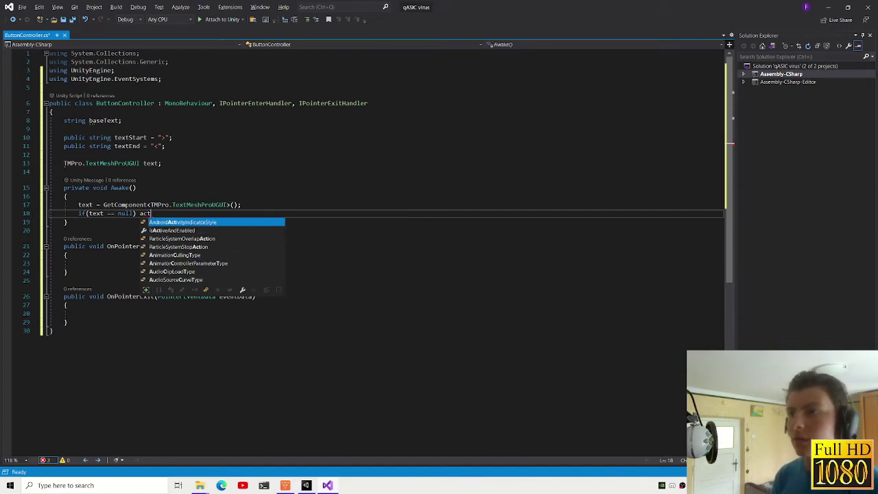
pyautogui.press('BackSpace')
pyautogui.press('BackSpace')
pyautogui.press('BackSpace')
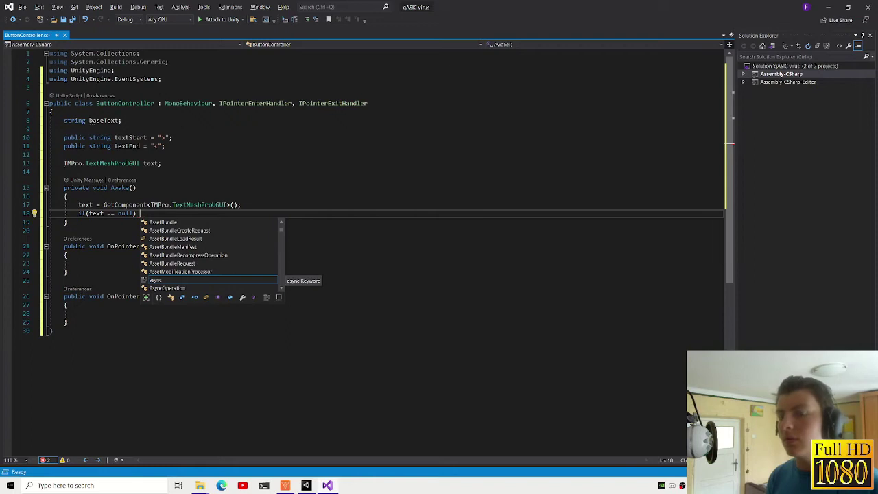
pyautogui.write('Aw')
pyautogui.press('BackSpace')
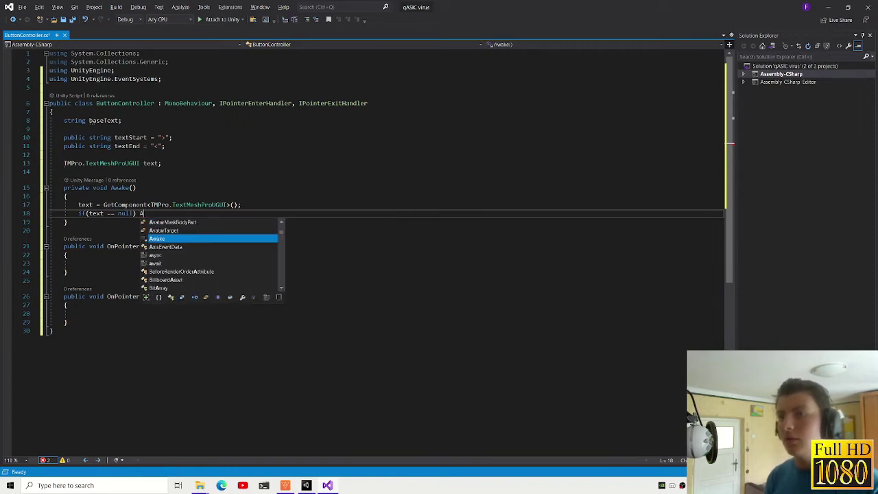
pyautogui.press('BackSpace')
pyautogui.write('enab')
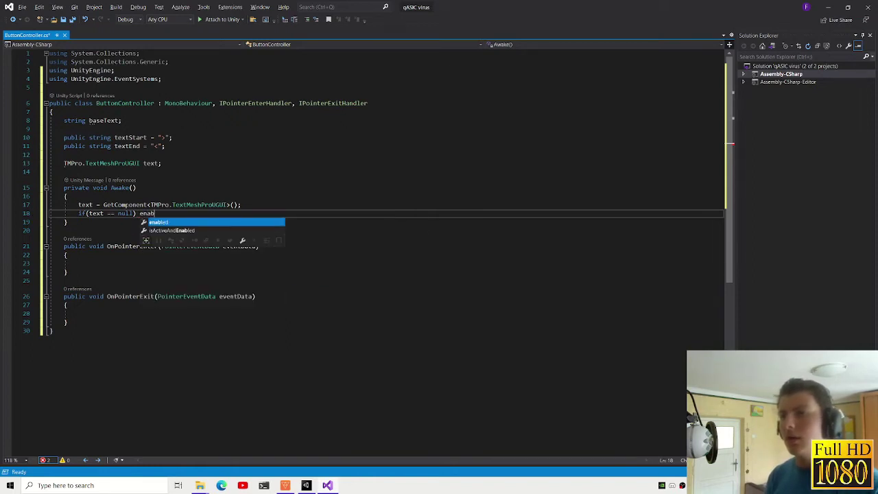
pyautogui.press('Down')
pyautogui.press('Up')
pyautogui.press('Tab')
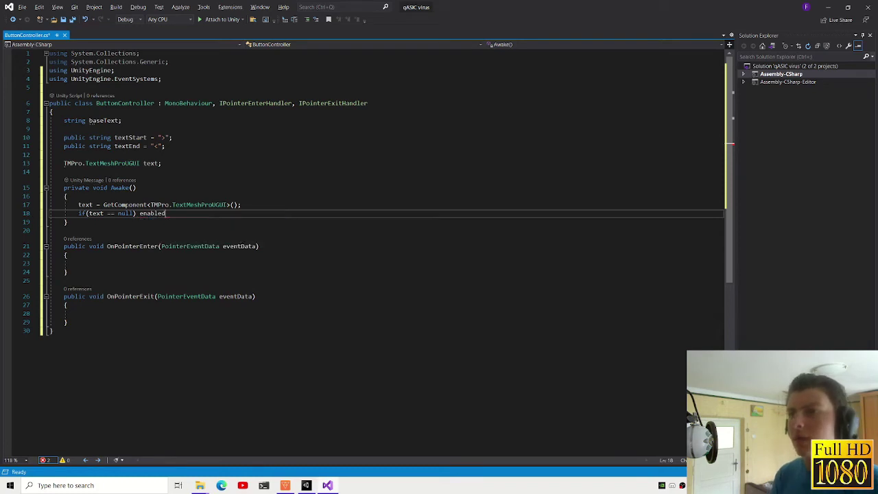
pyautogui.write('= false;')
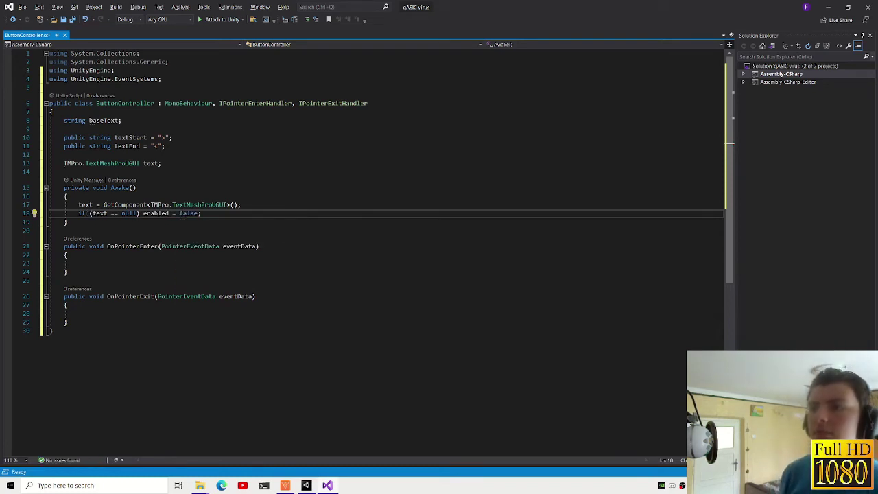
# - Wrap enabled = false in braces and add 'return;' inside the null-check block
pyautogui.click(65, 222)
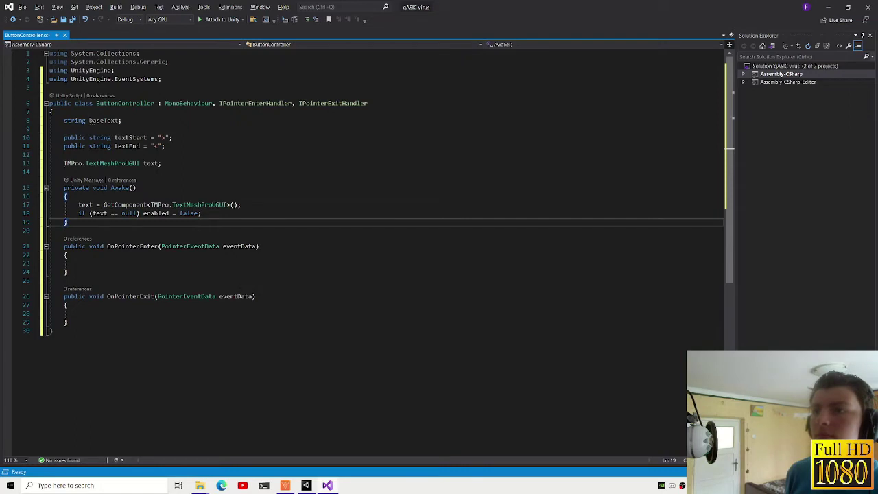
pyautogui.click(241, 205)
pyautogui.press('Return')
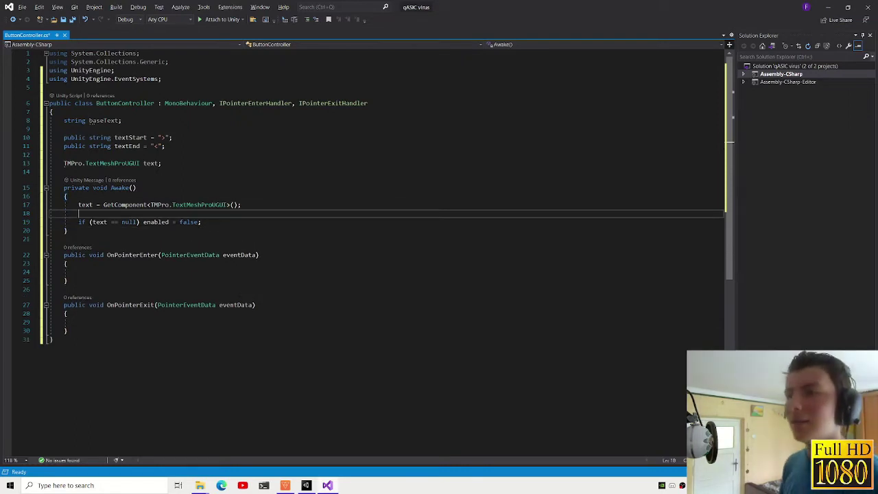
pyautogui.press('BackSpace')
pyautogui.press('Down')
pyautogui.press('Down')
pyautogui.press('Up')
pyautogui.press('Down')
pyautogui.click(142, 212)
pyautogui.press('Return')
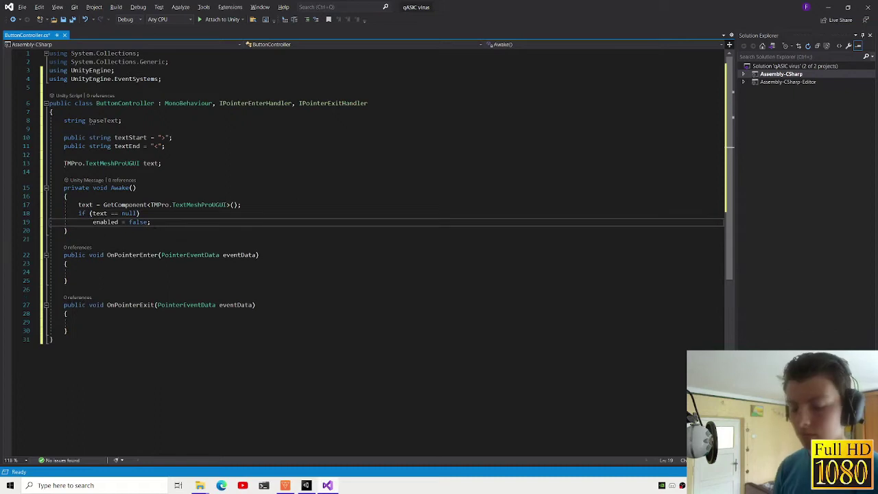
pyautogui.write('{')
pyautogui.press('Return')
pyautogui.press('End')
pyautogui.press('Return')
pyautogui.write('}')
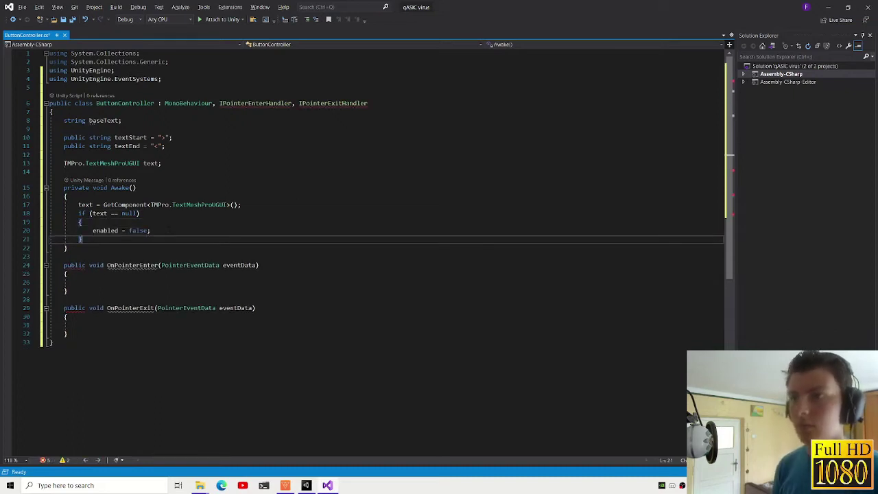
pyautogui.press('Up')
pyautogui.press('End')
pyautogui.press('Return')
pyautogui.write('eturn;')
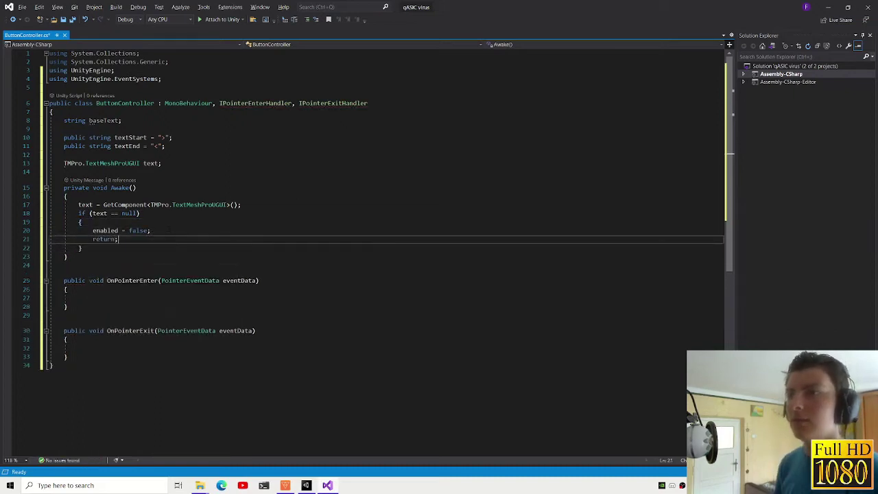
# - Store the original label in baseText with 'baseText = text.text;' after the if block
pyautogui.click(135, 256)
pyautogui.press('Return')
pyautogui.press('Return')
pyautogui.press('Up')
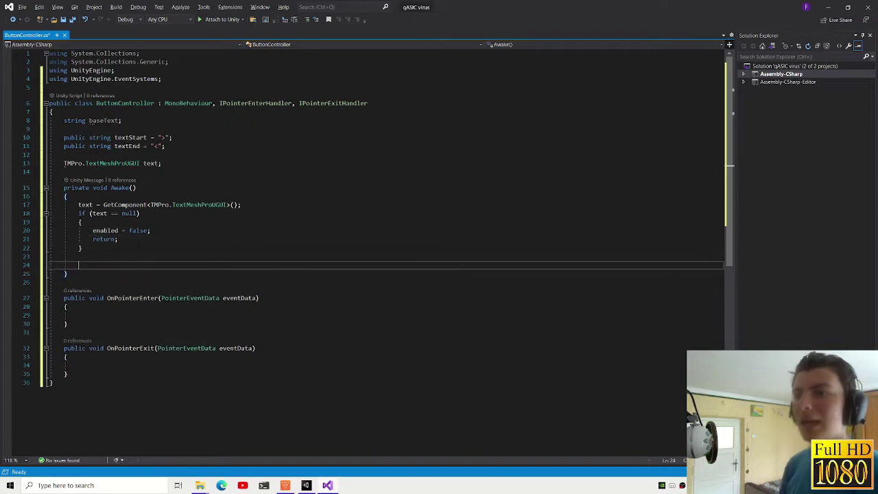
pyautogui.write('base')
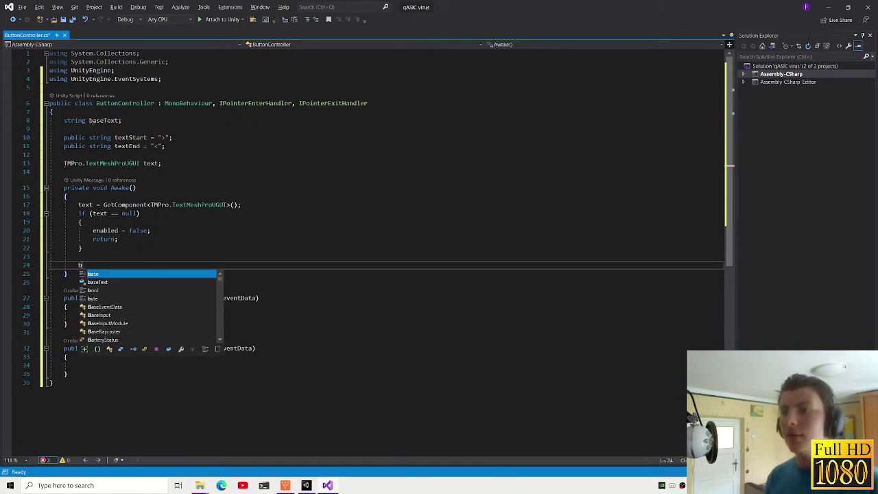
pyautogui.write('Text = te')
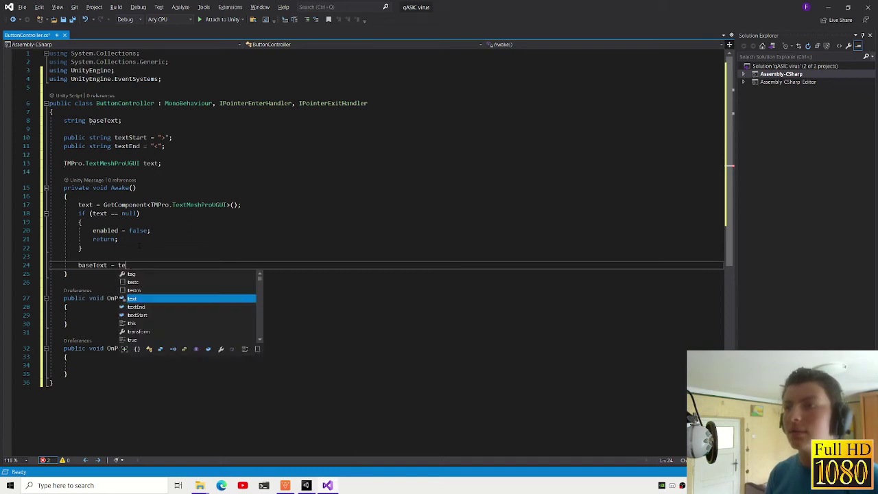
pyautogui.write('xt.text;')
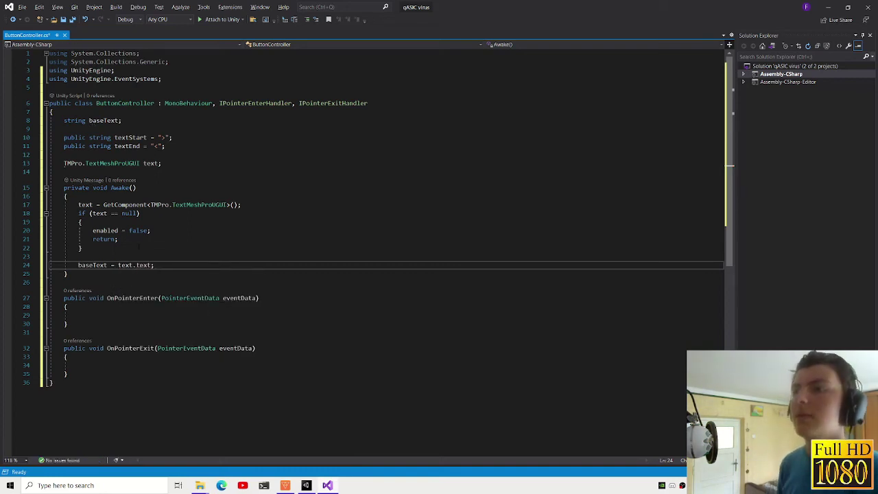
# - In OnPointerEnter, start a text.text assignment guarded by 'if (text == null) return;'
pyautogui.click(78, 315)
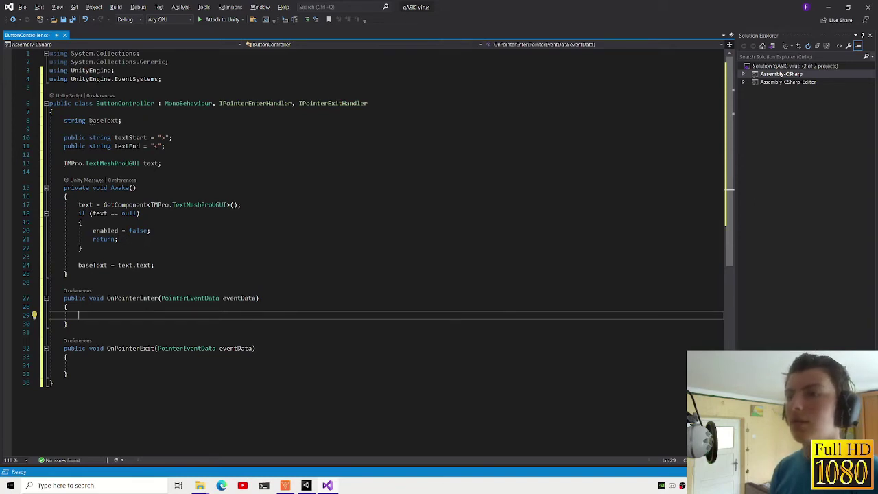
pyautogui.write('text.text = "')
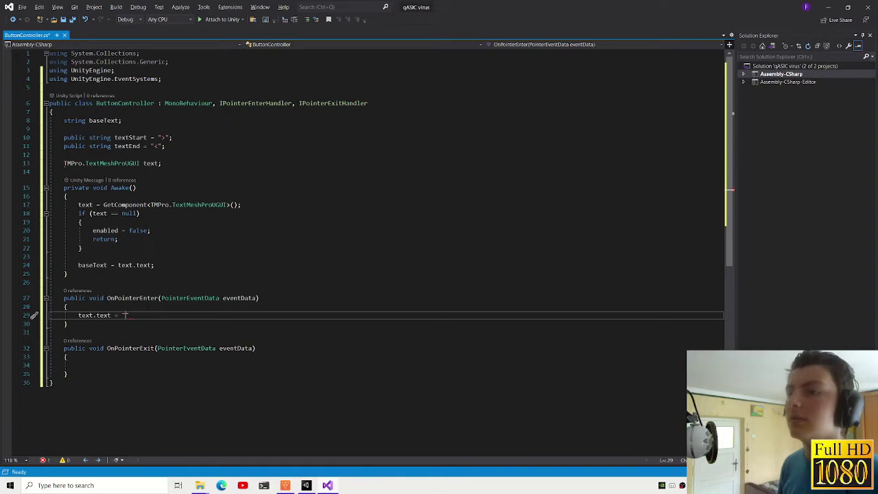
pyautogui.hotkey('ctrl', 'Return')
pyautogui.write('ext == null) return;')
# - Collapse Awake's null check into a single 'if (text == null) return;' line
pyautogui.click(141, 231)
pyautogui.hotkey('shift', 'Delete')
pyautogui.hotkey('shift', 'Up')
pyautogui.press('Delete')
pyautogui.hotkey('ctrl', 'z')
pyautogui.press('Left')
pyautogui.hotkey('shift', 'Down')
pyautogui.press('Delete')
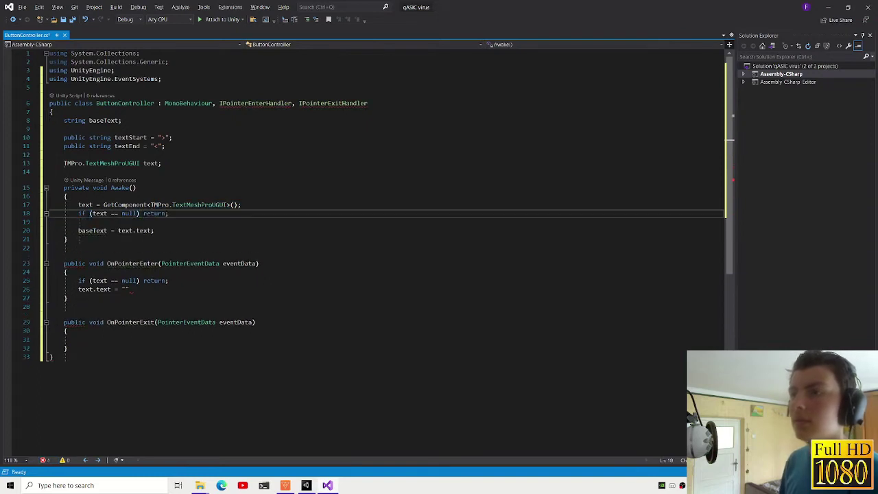
# - Set OnPointerEnter's text.text to $"{textStart}{baseText}{textEnd}"
pyautogui.moveTo(169, 280); pyautogui.dragTo(78, 280)
pyautogui.click(78, 339)
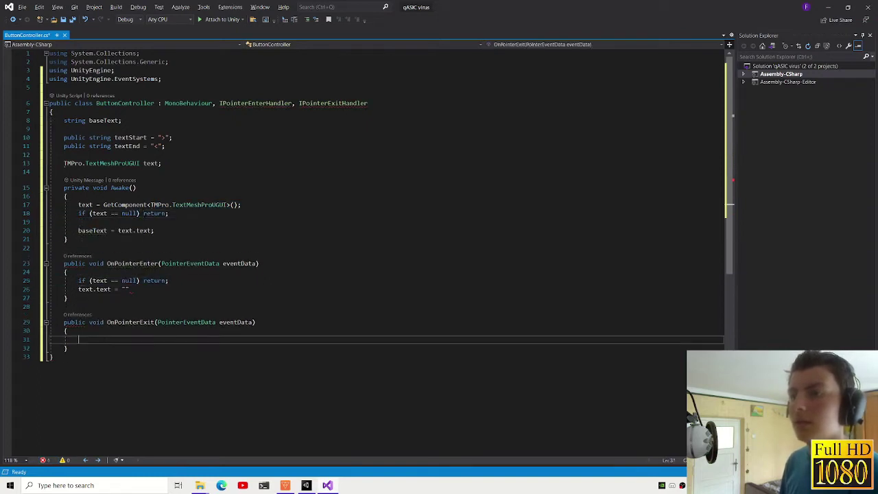
pyautogui.click(129, 289)
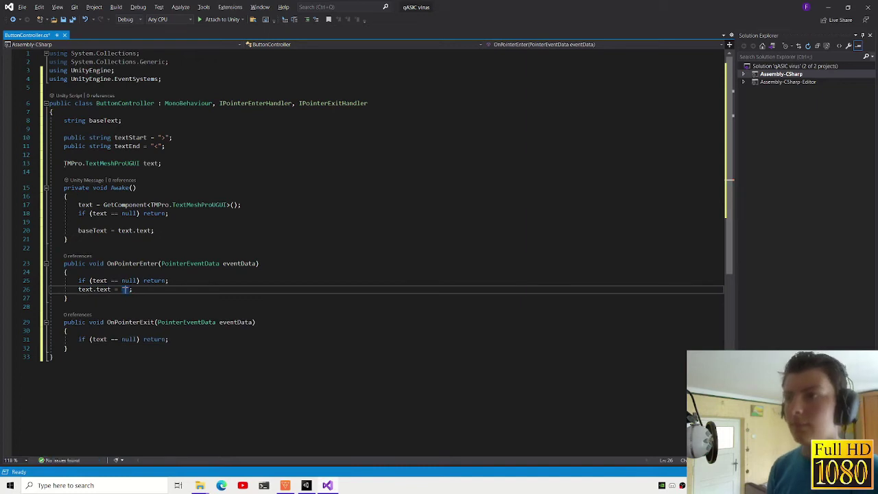
pyautogui.write('$')
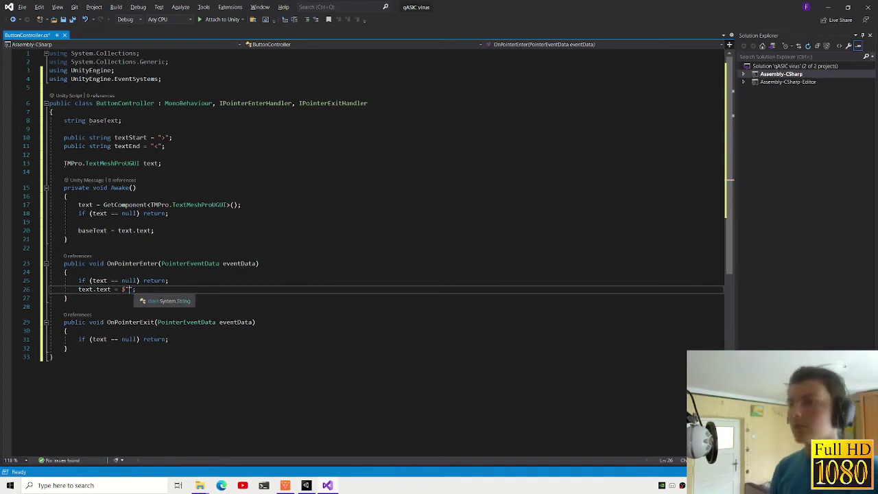
pyautogui.write('{')
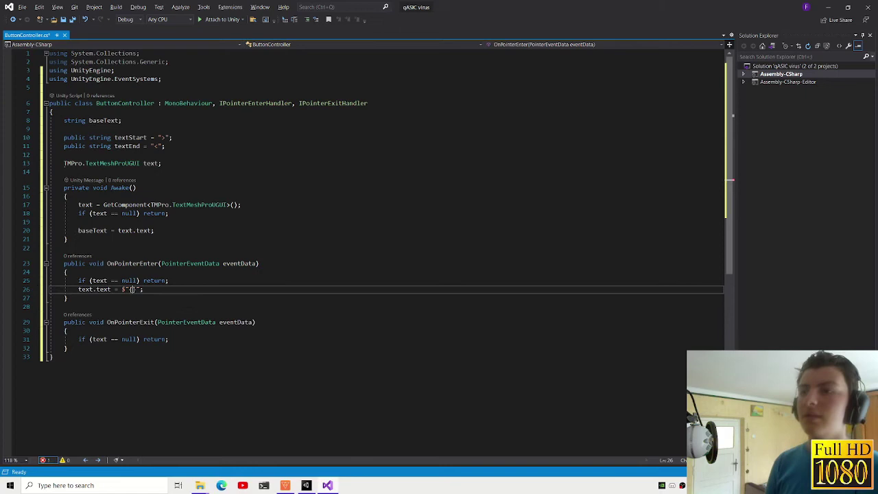
pyautogui.write('te')
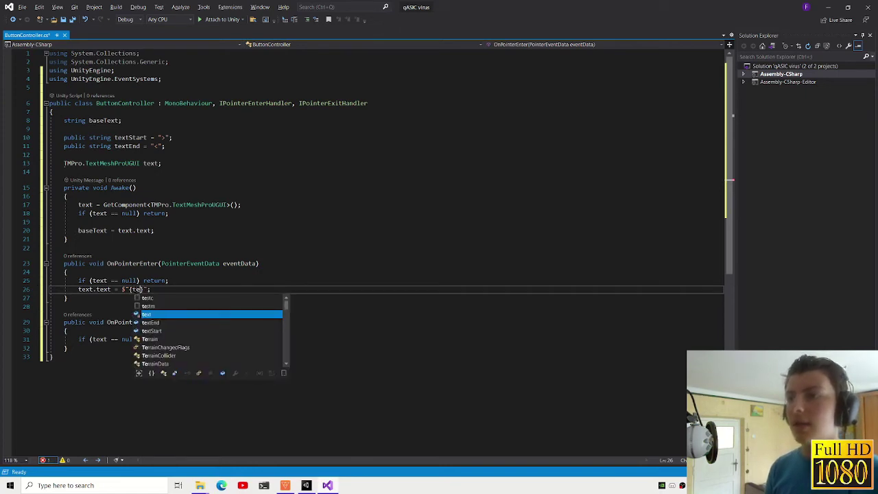
pyautogui.write('xtStart}')
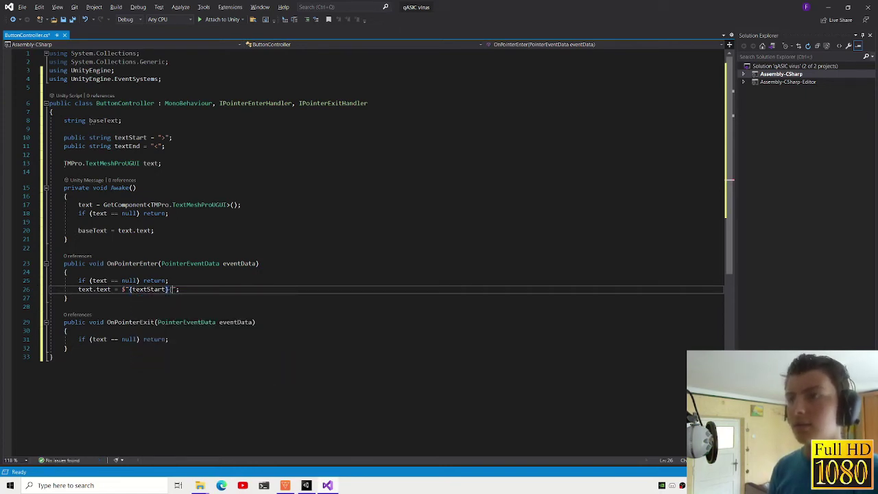
pyautogui.write('bas')
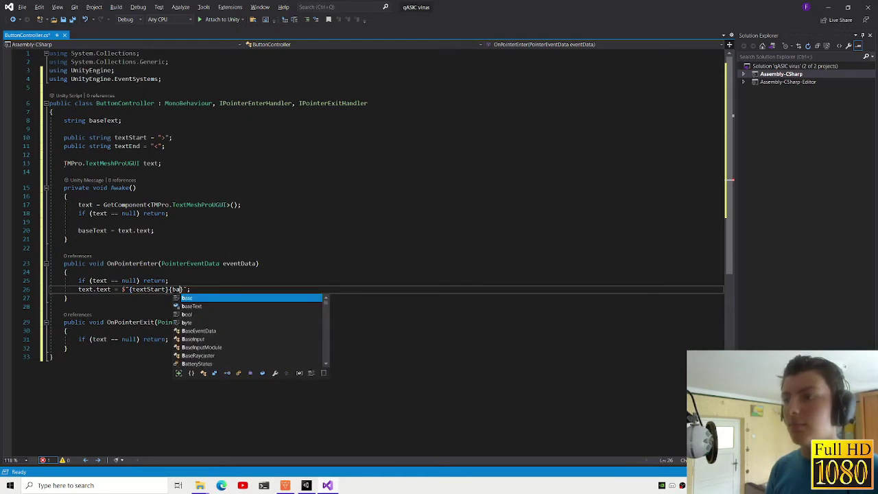
pyautogui.write('ete}')
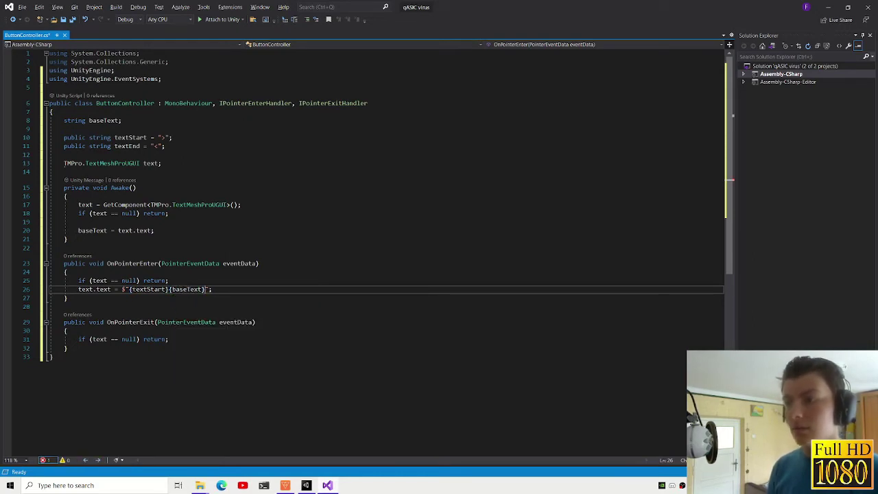
pyautogui.write('xt')
pyautogui.press('Tab')
pyautogui.press('BackSpace')
pyautogui.press('BackSpace')
pyautogui.press('BackSpace')
pyautogui.press('BackSpace')
pyautogui.press('BackSpace')
pyautogui.press('BackSpace')
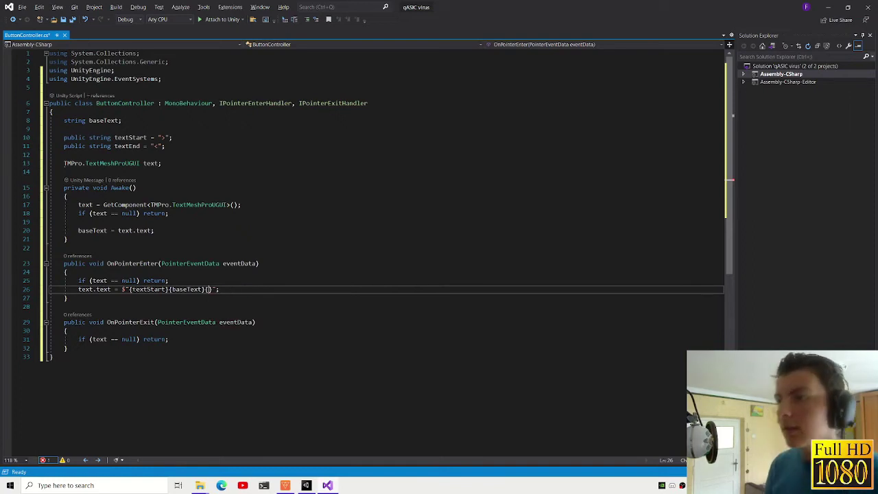
pyautogui.write('textEnd')
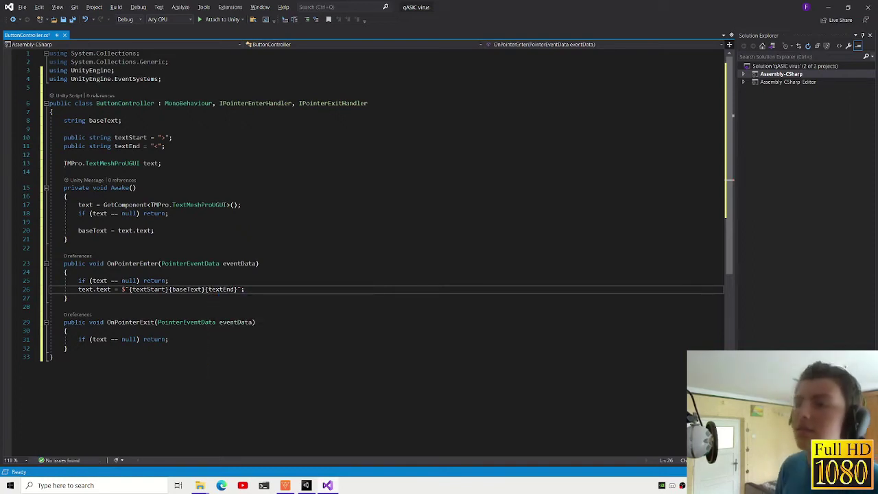
# - Check the declarations of textStart, baseText and textEnd used in the string
pyautogui.doubleClick(148, 289)
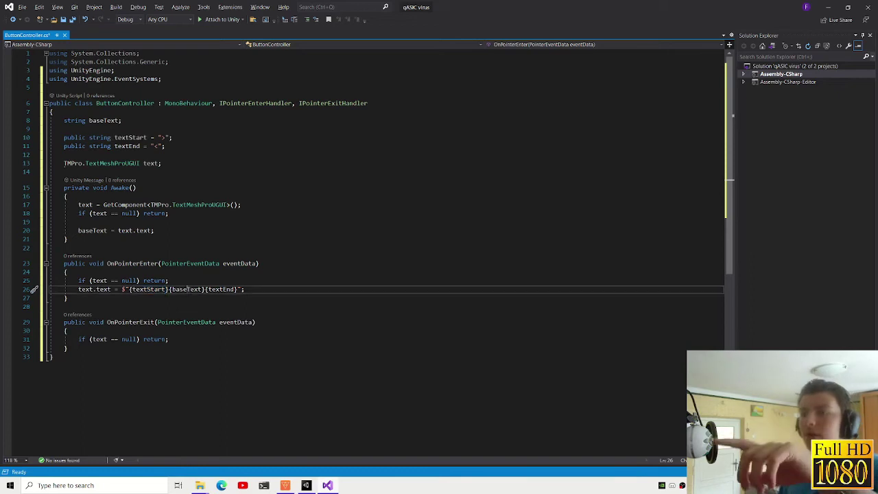
pyautogui.doubleClick(182, 289)
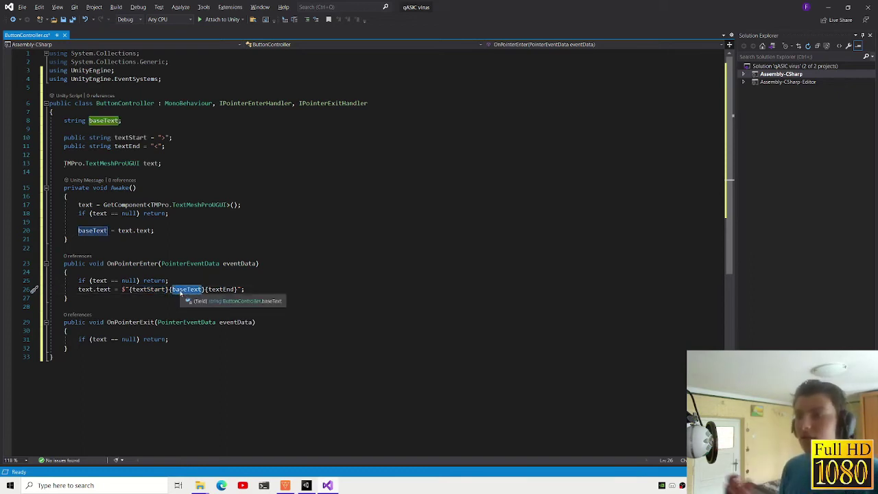
pyautogui.press('Down')
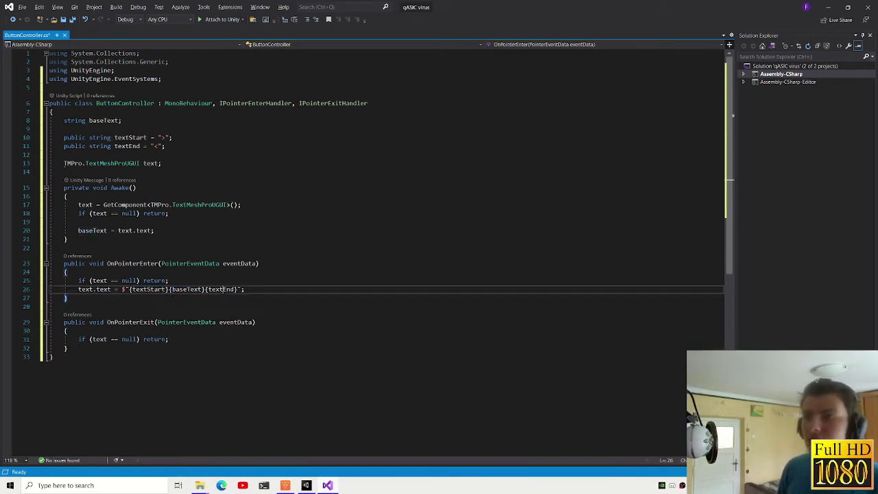
pyautogui.doubleClick(221, 289)
pyautogui.moveTo(151, 146); pyautogui.dragTo(167, 147)
# - Delete the two unused System.Collections using lines
pyautogui.click(190, 185)
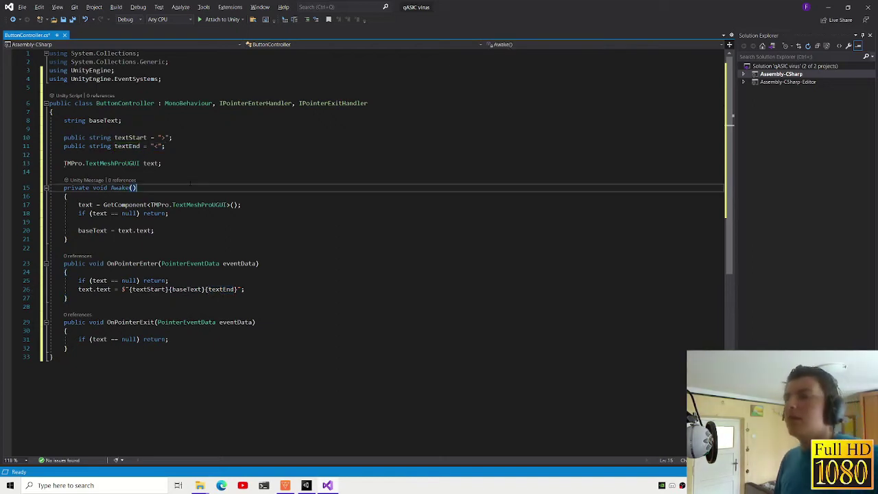
pyautogui.click(169, 339)
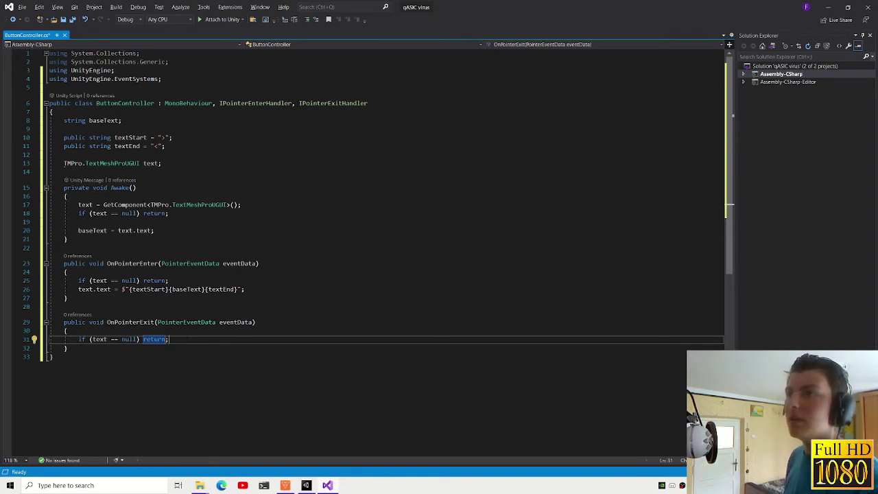
pyautogui.moveTo(48, 53); pyautogui.dragTo(48, 70)
pyautogui.press('Delete')
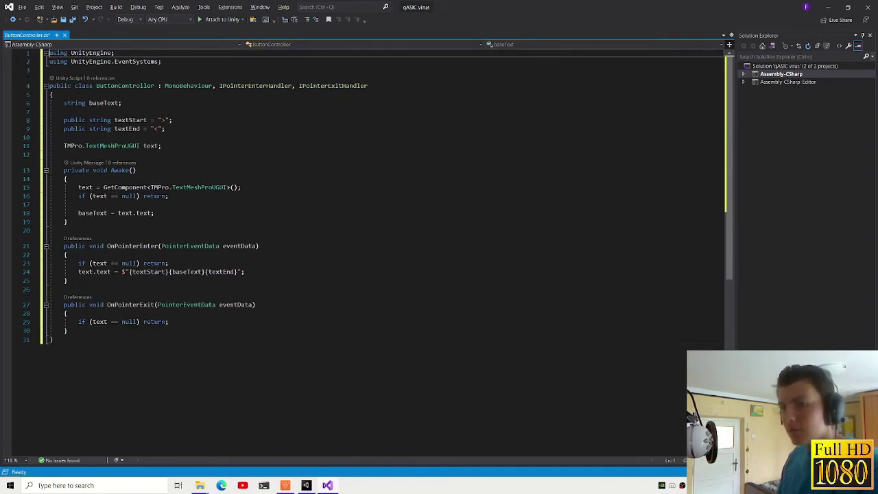
# - Add 'text.text = baseText;' to OnPointerExit by adapting the copied OnPointerEnter line
pyautogui.click(168, 322)
pyautogui.press('Return')
pyautogui.tripleClick(158, 272)
pyautogui.hotkey('ctrl', 'c')
pyautogui.click(66, 339)
pyautogui.press('Up')
pyautogui.hotkey('ctrl', 'v')
pyautogui.moveTo(238, 330); pyautogui.dragTo(131, 331)
pyautogui.press('BackSpace')
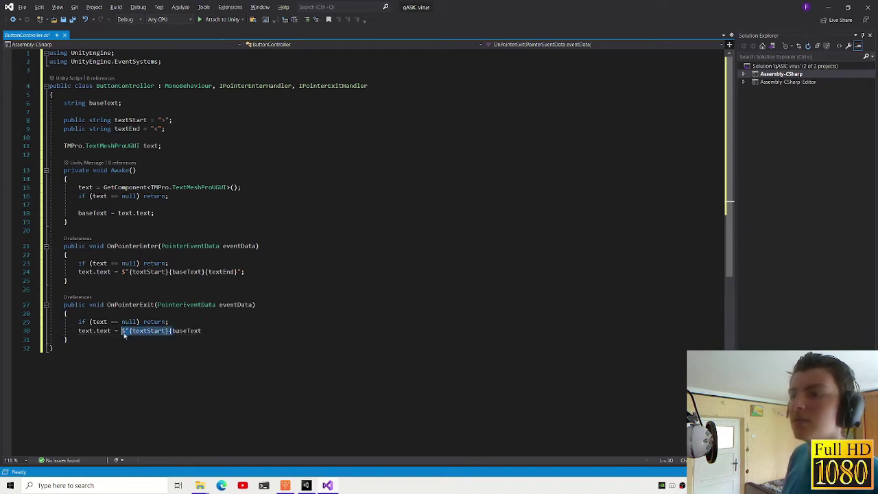
pyautogui.press('BackSpace')
pyautogui.write(';')
# - Save the ButtonController script and return to the Unity editor
pyautogui.hotkey('ctrl', 's')
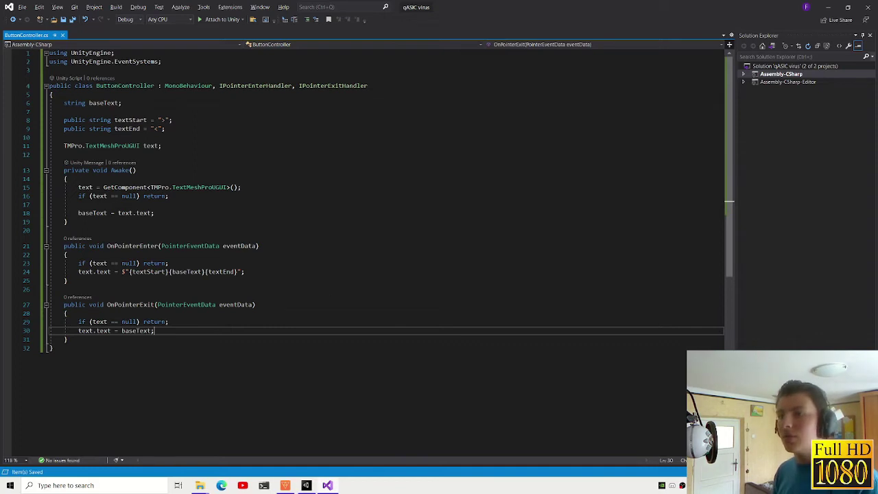
pyautogui.click(49, 205)
pyautogui.hotkey('alt', 'Tab')
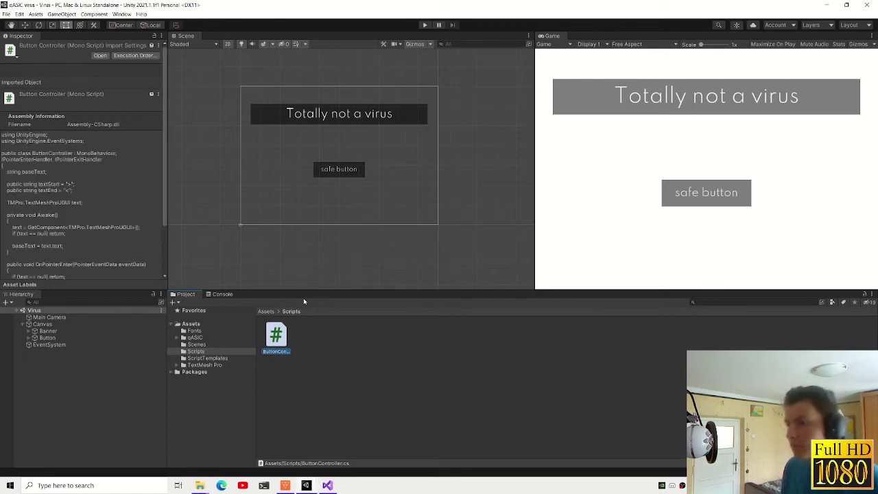
# - Inspect the safe button and its Text child in the Hierarchy
pyautogui.click(65, 337)
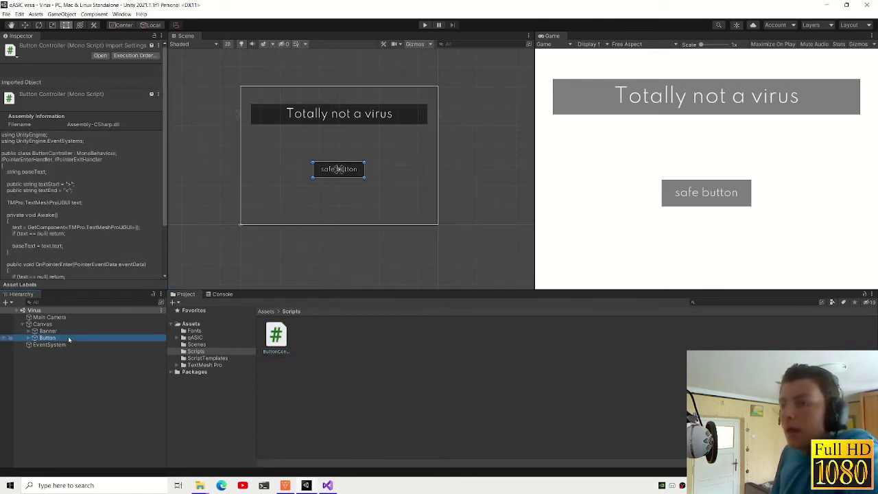
pyautogui.scroll(-5, 58, 209)
pyautogui.click(29, 338)
pyautogui.click(50, 344)
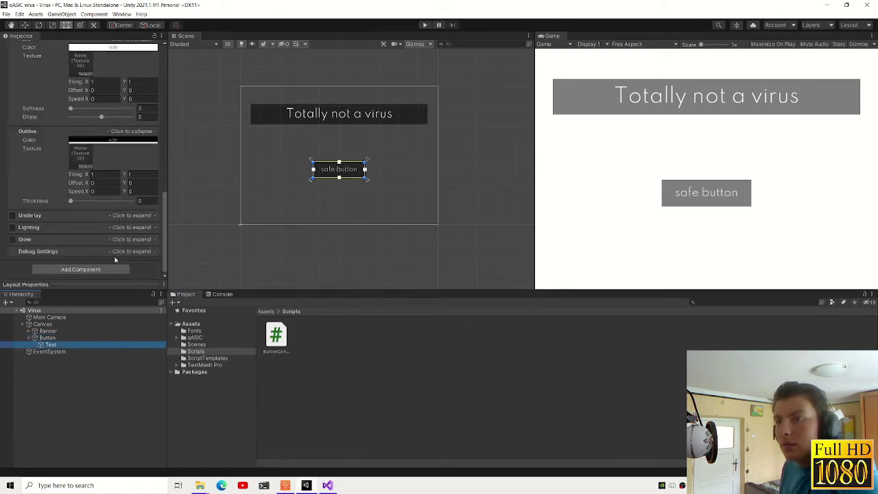
pyautogui.scroll(8, 115, 259)
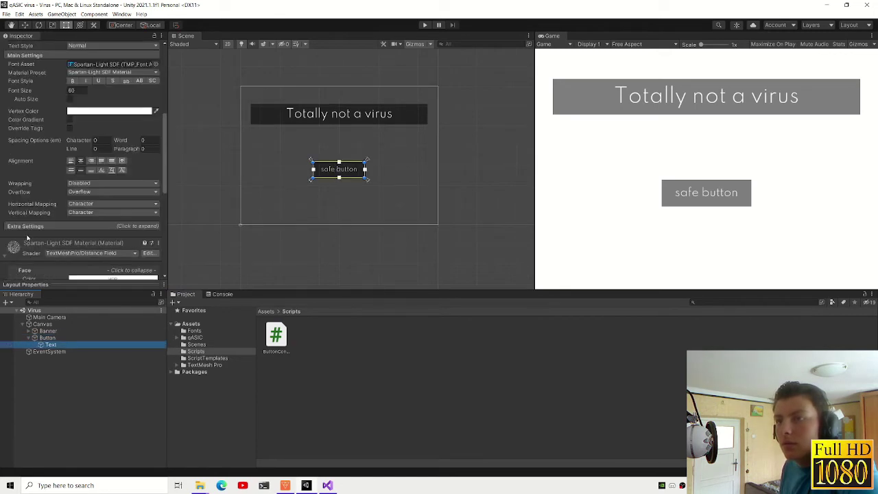
pyautogui.click(48, 337)
# - Declare ButtonController's TMPro.TextMeshProUGUI text field as public on line 11
pyautogui.click(327, 485)
pyautogui.doubleClick(73, 145)
pyautogui.press('BackSpace')
pyautogui.press('Delete')
pyautogui.write('public TMPro')
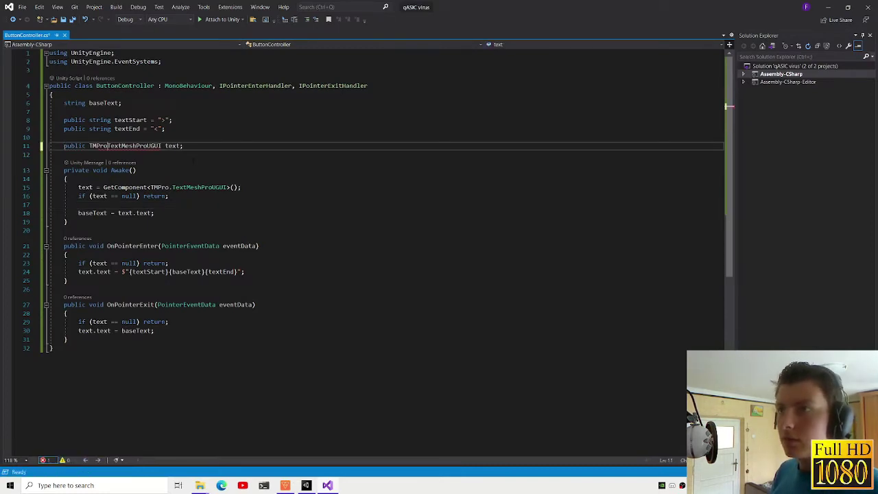
pyautogui.write('.')
# - Strip the GetComponent text assignment and empty lines from ButtonController's Awake method
pyautogui.press('Escape')
pyautogui.moveTo(241, 188); pyautogui.dragTo(68, 187)
pyautogui.press('BackSpace')
pyautogui.press('BackSpace')
pyautogui.press('Delete')
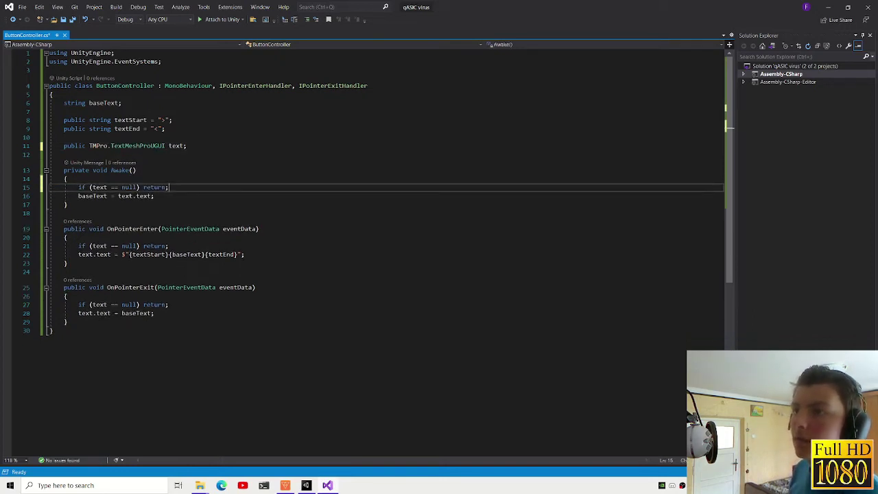
pyautogui.click(306, 485)
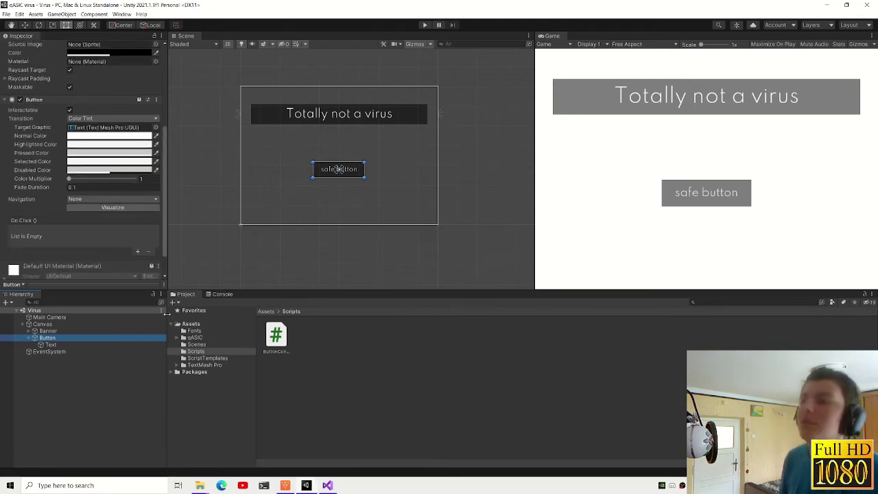
# - Assign the button's Text child to Button Controller's Text slot and test the hover in Play mode
pyautogui.click(50, 344)
pyautogui.scroll(-5, 69, 254)
pyautogui.scroll(-5, 70, 253)
pyautogui.scroll(4, 66, 250)
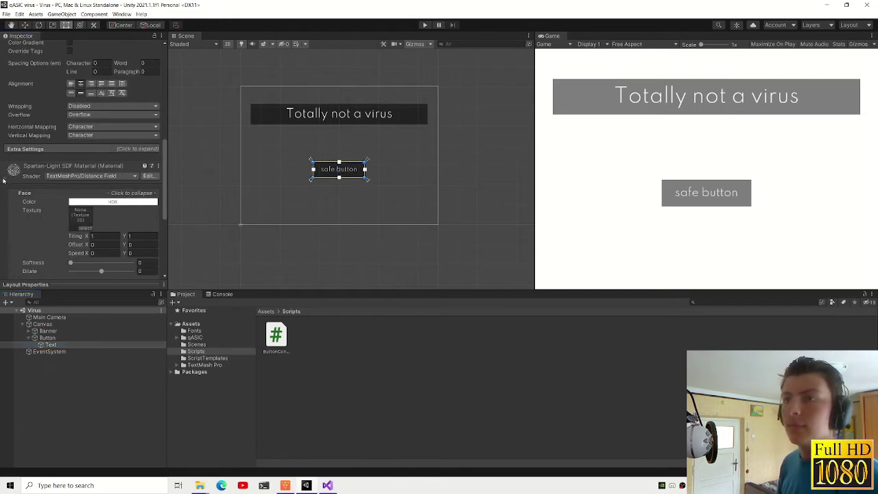
pyautogui.scroll(-5, 41, 261)
pyautogui.click(47, 338)
pyautogui.moveTo(266, 341)
pyautogui.mouseDown()
pyautogui.moveTo(80, 273)
pyautogui.moveTo(87, 269)
pyautogui.mouseUp()
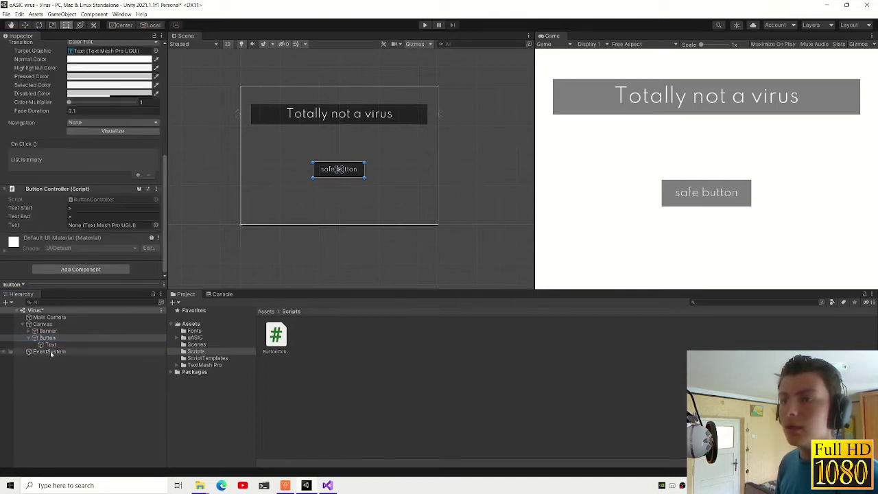
pyautogui.moveTo(50, 344); pyautogui.dragTo(103, 225)
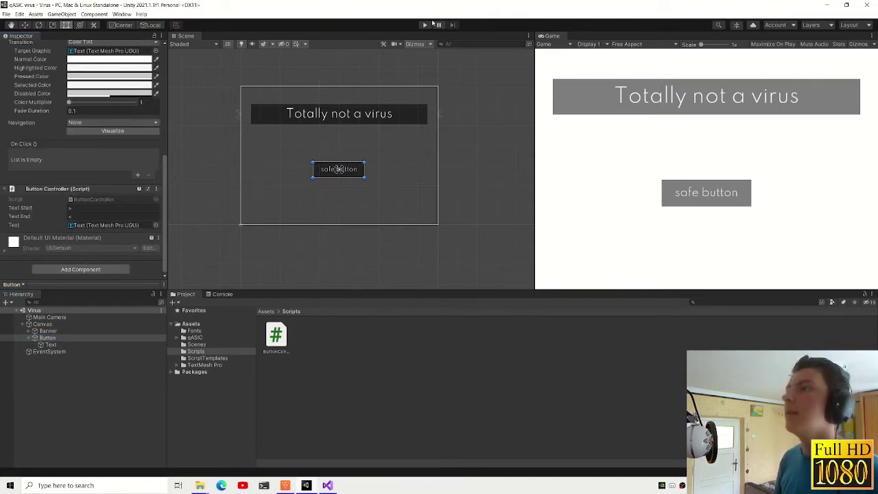
pyautogui.click(424, 25)
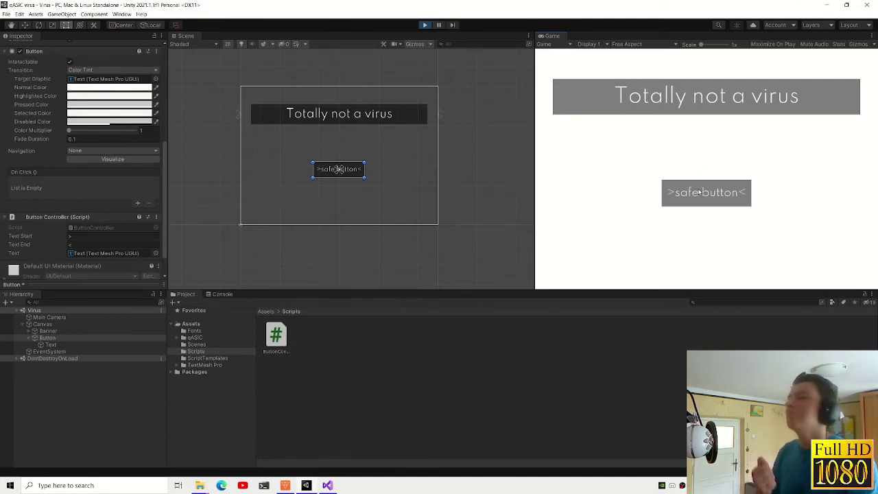
pyautogui.click(424, 25)
# - Create a Command folder in Scripts and rename it to Commands
pyautogui.click(326, 484)
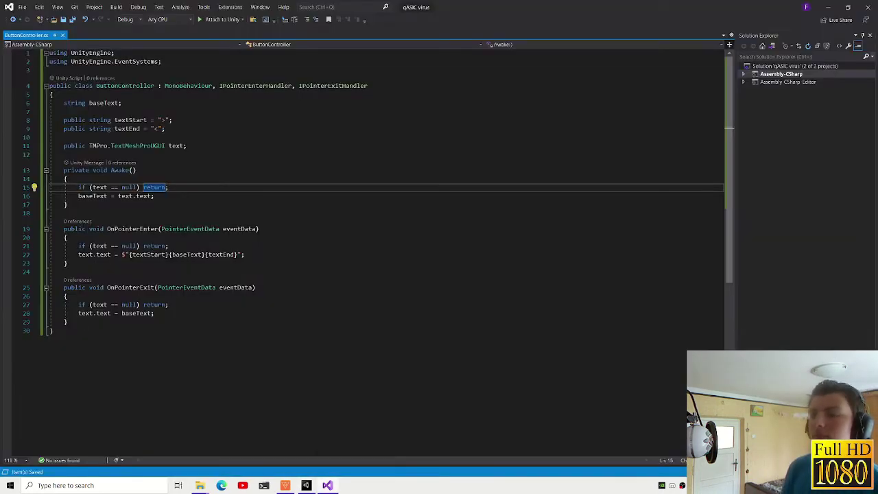
pyautogui.click(307, 486)
pyautogui.click(288, 327)
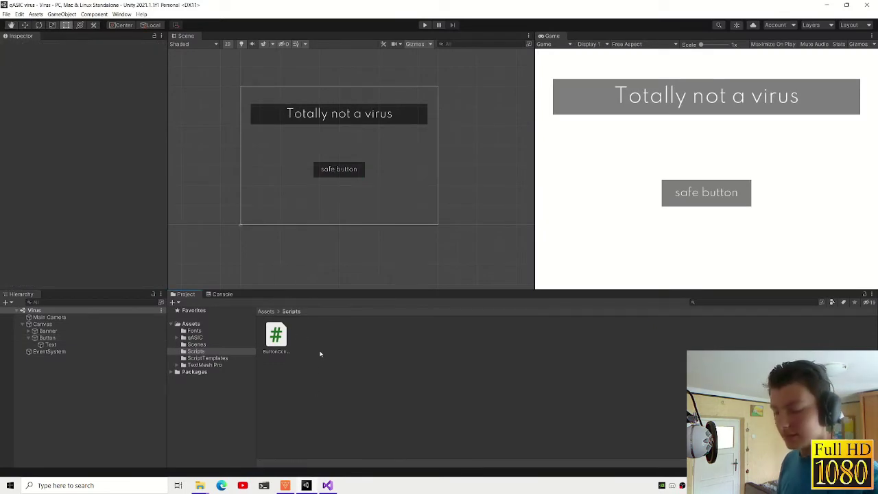
pyautogui.write('and')
pyautogui.press('Return')
pyautogui.doubleClick(275, 334)
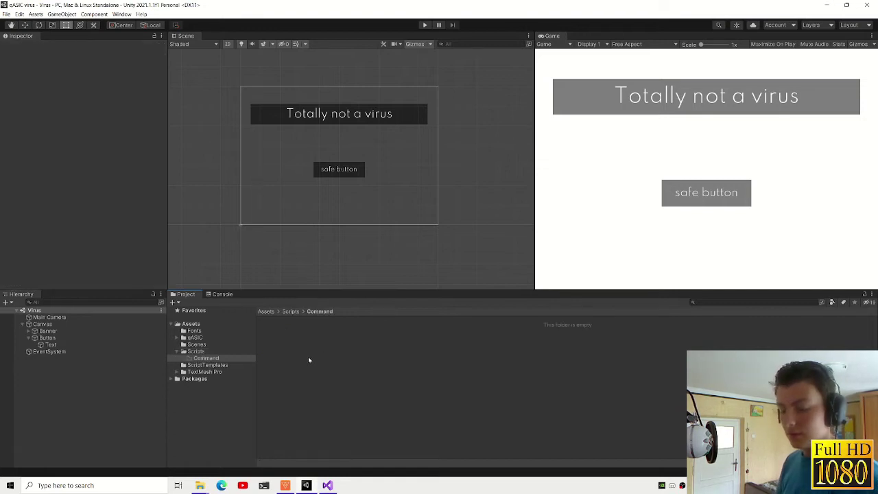
pyautogui.click(290, 312)
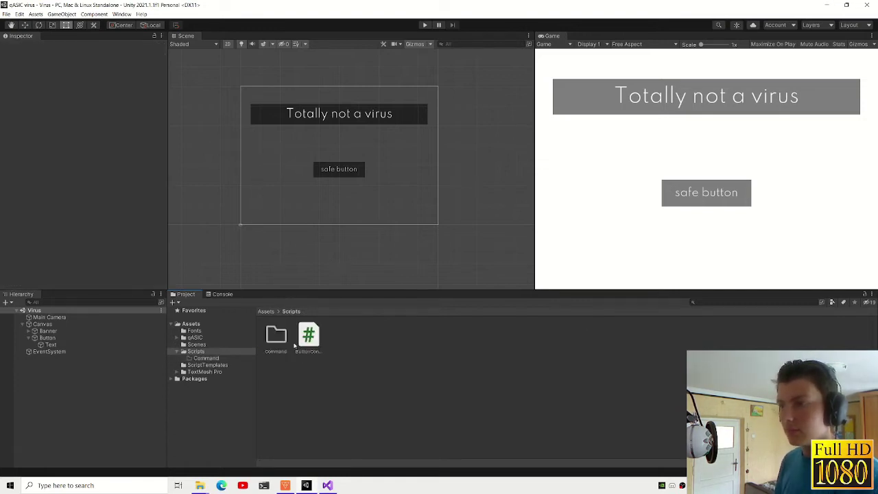
pyautogui.click(275, 340)
pyautogui.write('s')
pyautogui.press('Return')
# - Create a test behaviour script inside Commands, then delete it
pyautogui.doubleClick(276, 337)
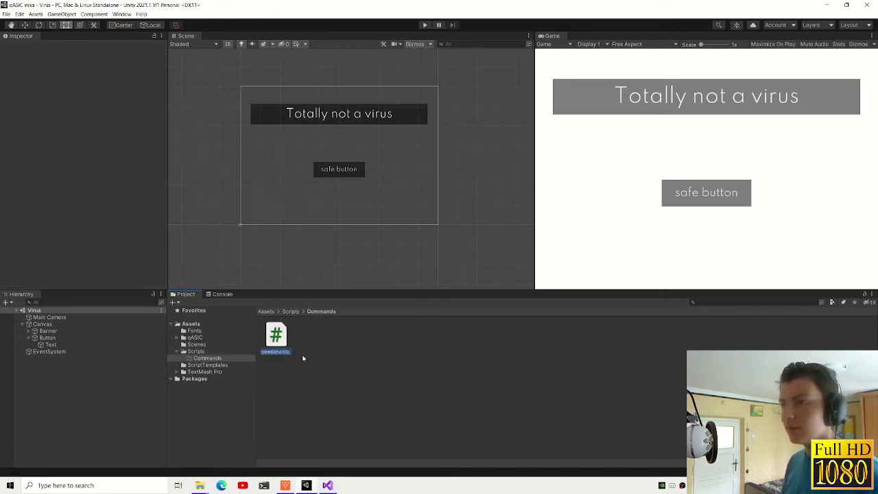
pyautogui.press('Return')
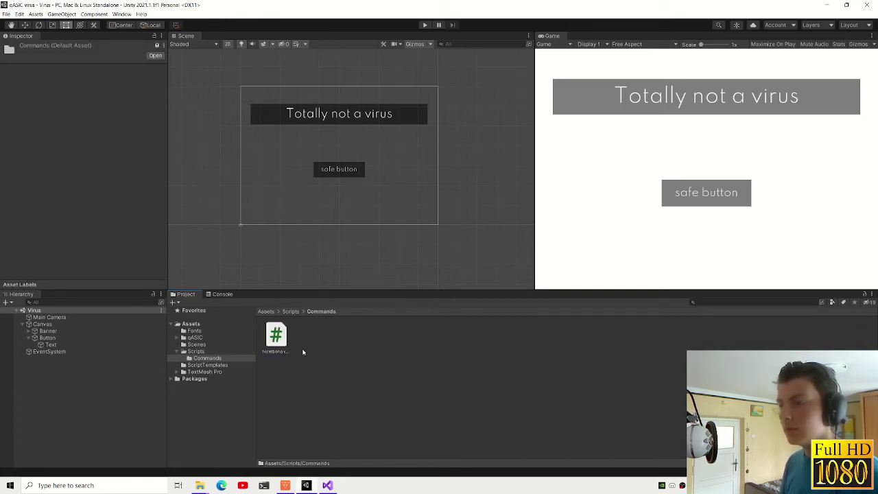
pyautogui.press('BackSpace')
pyautogui.doubleClick(276, 336)
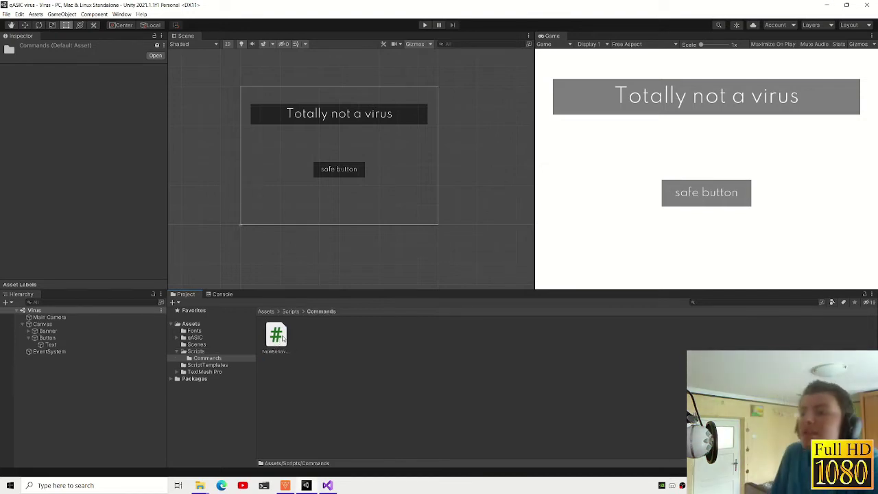
pyautogui.doubleClick(283, 338)
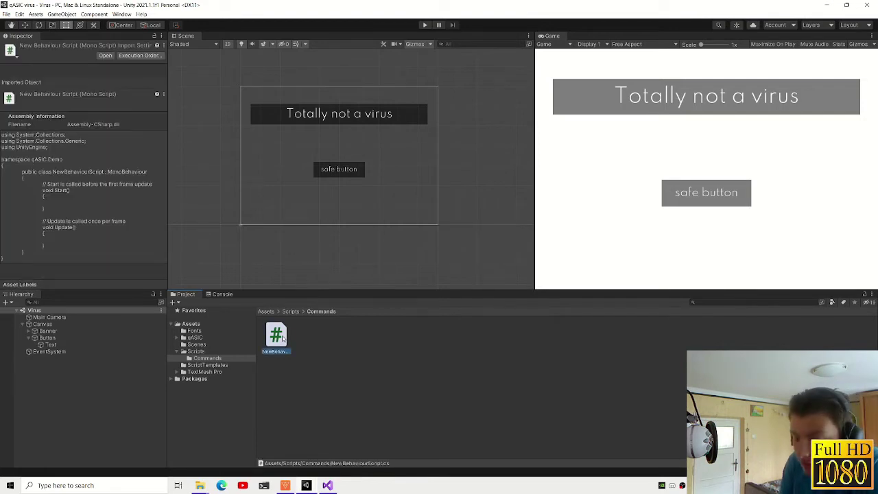
pyautogui.hotkey('shift', 'Delete')
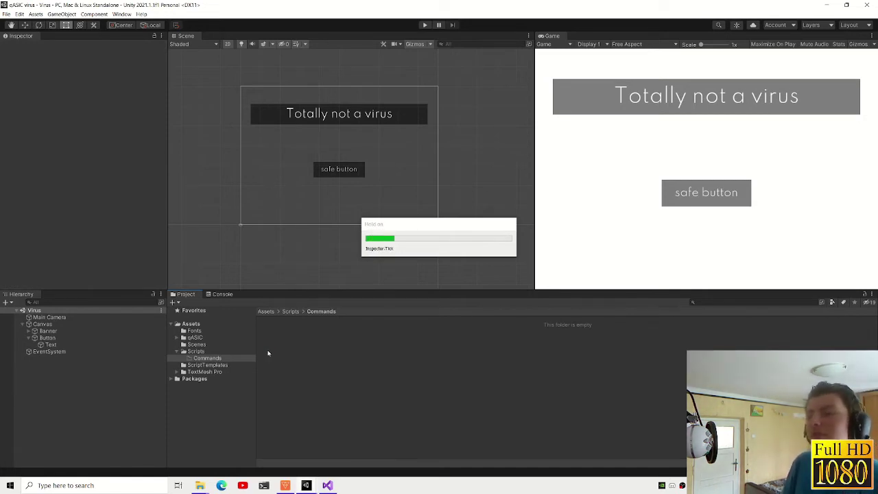
# - Create a qASIC Console Command script named SetFolderCommand in the Commands folder
pyautogui.rightClick(278, 345)
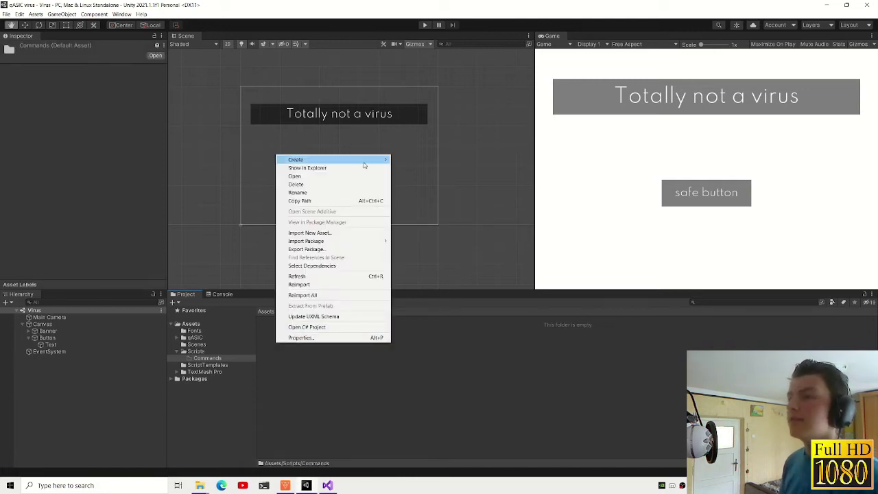
pyautogui.moveTo(366, 165)
pyautogui.moveTo(453, 174)
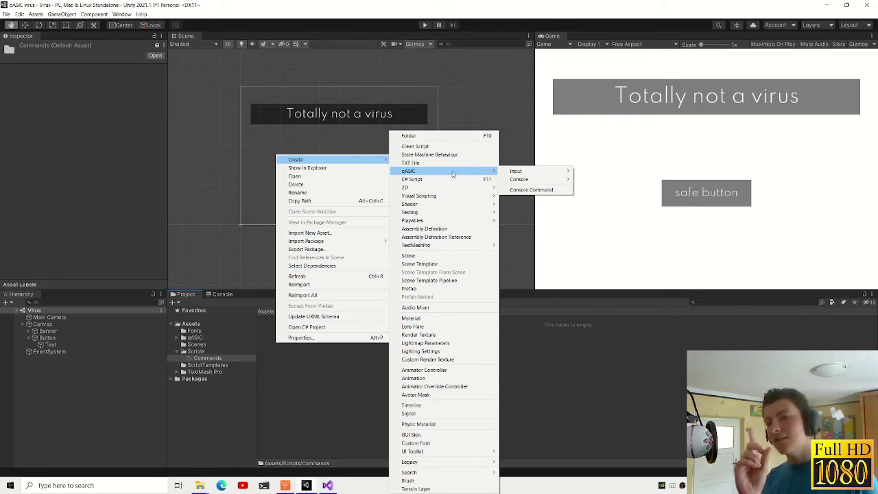
pyautogui.click(534, 190)
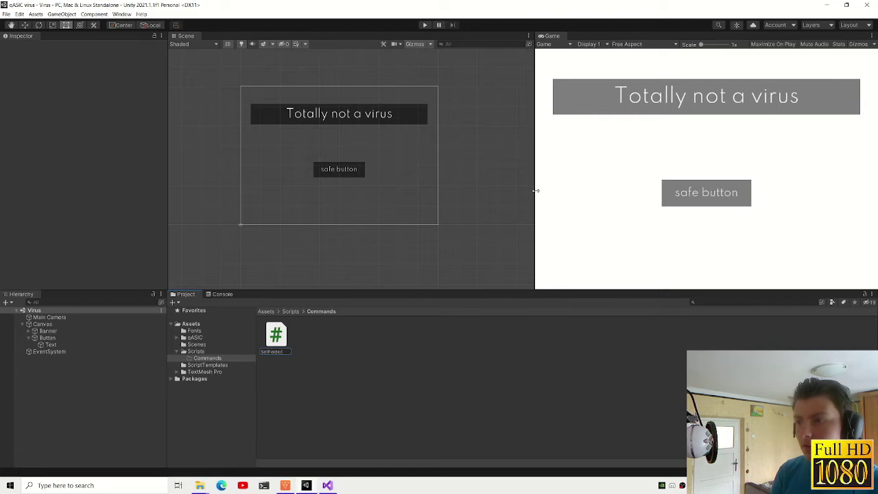
pyautogui.press('Return')
# - Set the command name to setfolder, remove the Aliases property, and rewrite the description
pyautogui.doubleClick(276, 336)
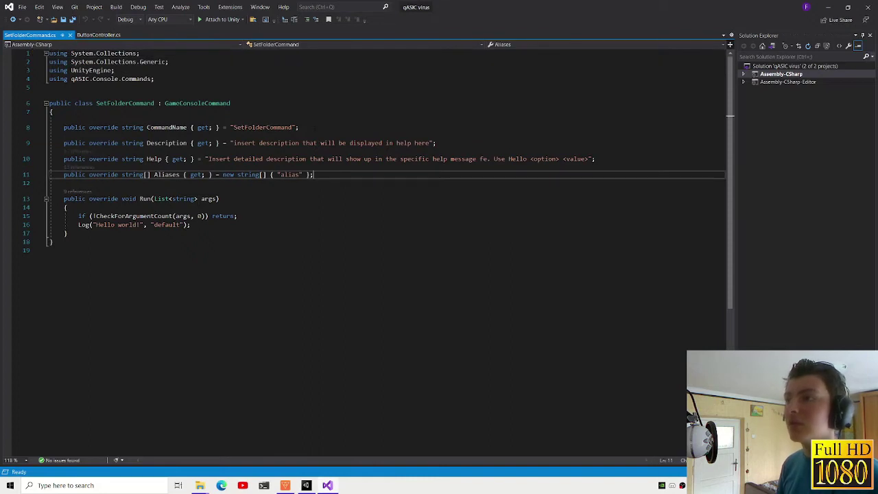
pyautogui.doubleClick(269, 128)
pyautogui.write('setFolder')
pyautogui.moveTo(314, 174); pyautogui.dragTo(48, 174)
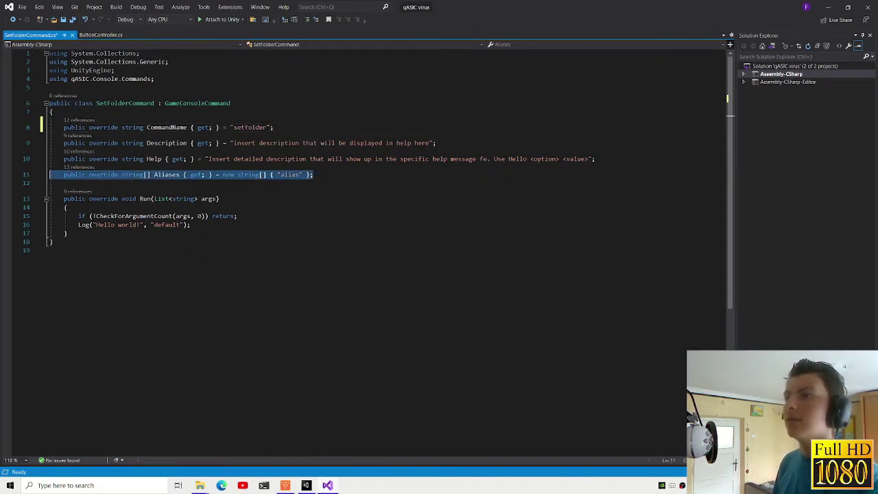
pyautogui.press('BackSpace')
pyautogui.moveTo(431, 142); pyautogui.dragTo(229, 143)
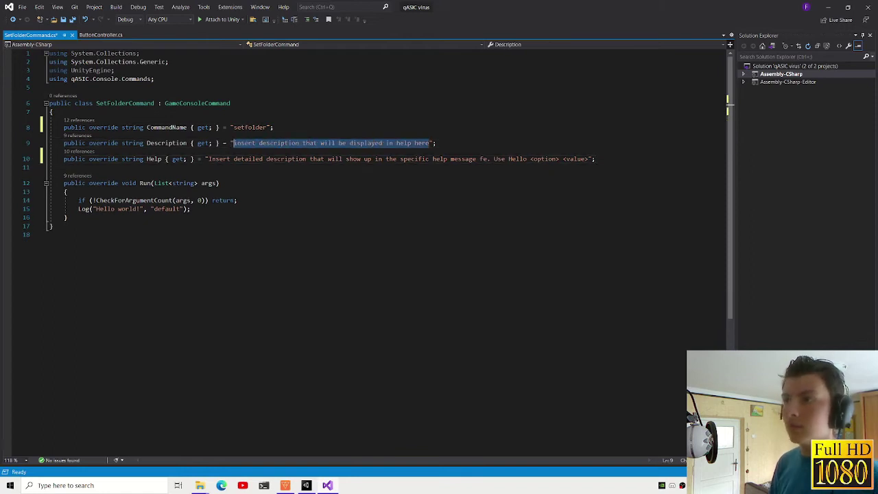
pyautogui.write('set')
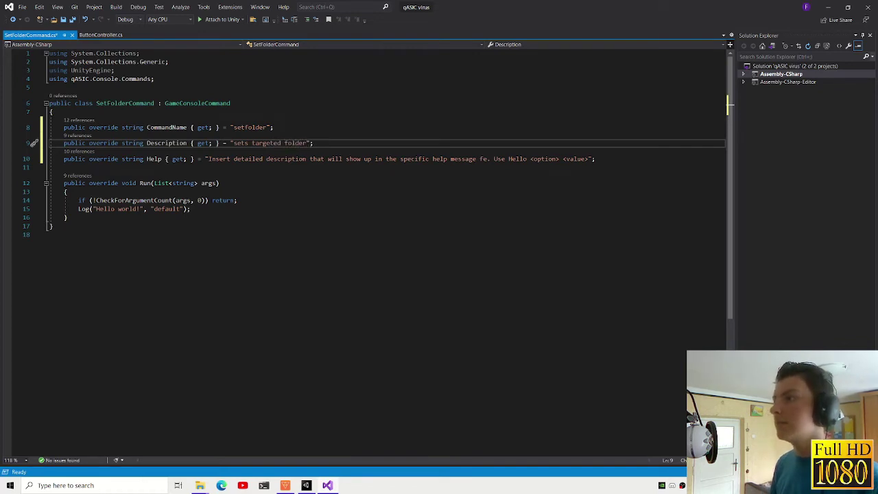
# - Change the help text to 'Use setfolder <directory>'
pyautogui.moveTo(588, 159); pyautogui.dragTo(209, 158)
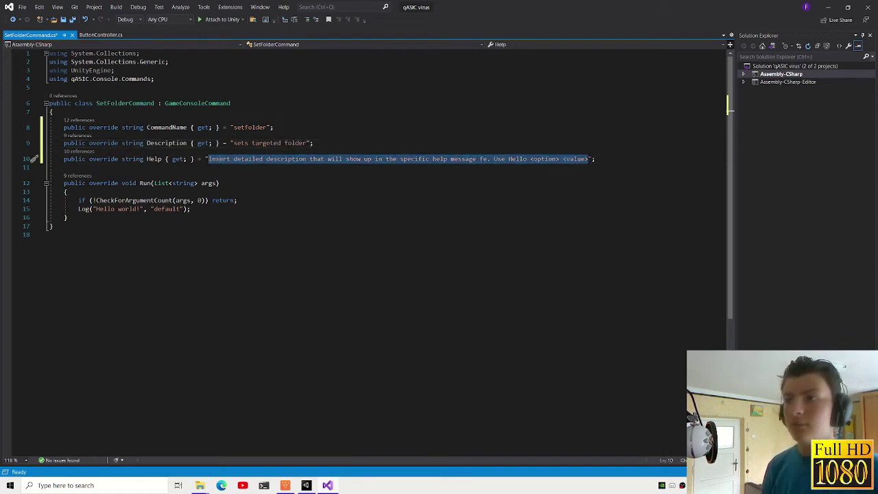
pyautogui.press('BackSpace')
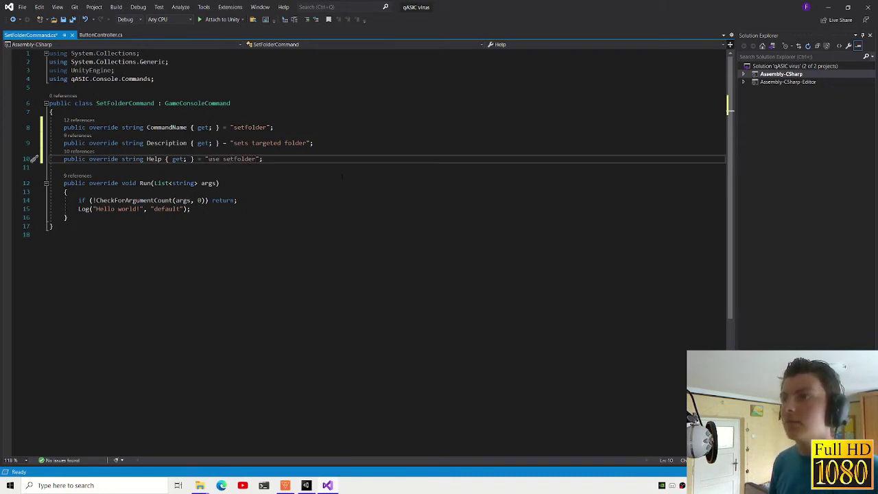
pyautogui.click(209, 159)
pyautogui.press('Delete')
pyautogui.write('U')
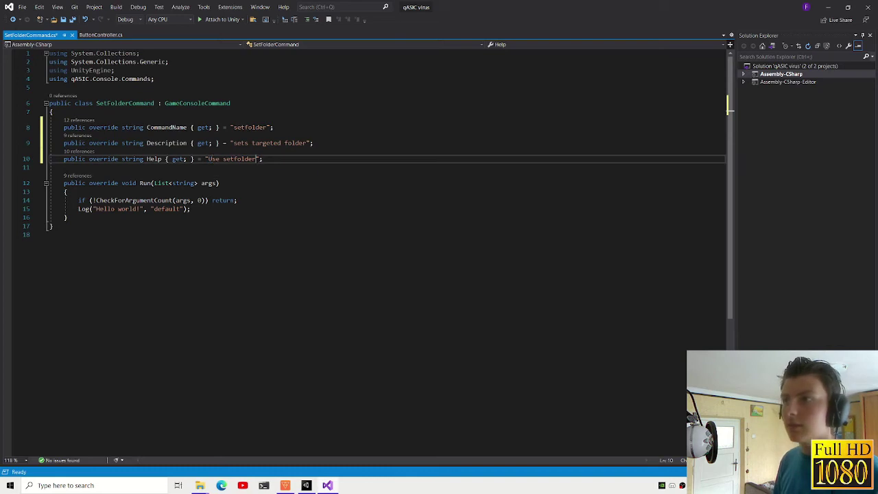
pyautogui.write(' <dire')
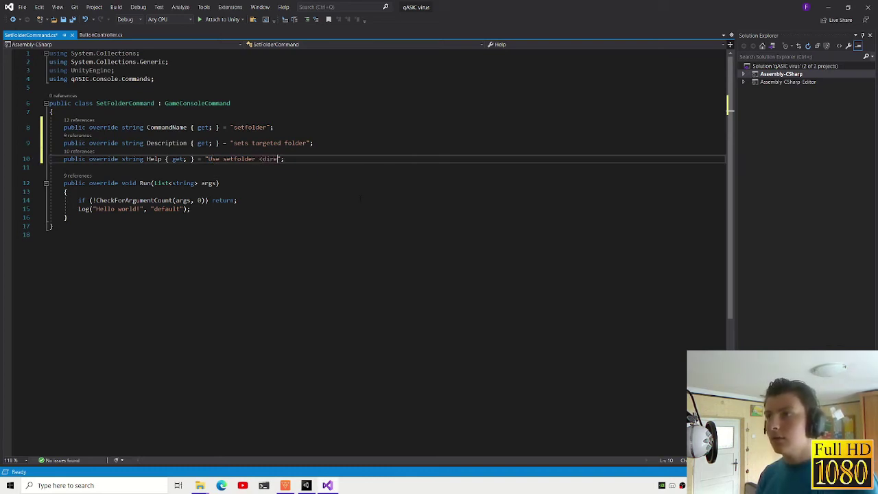
pyautogui.write('ry>')
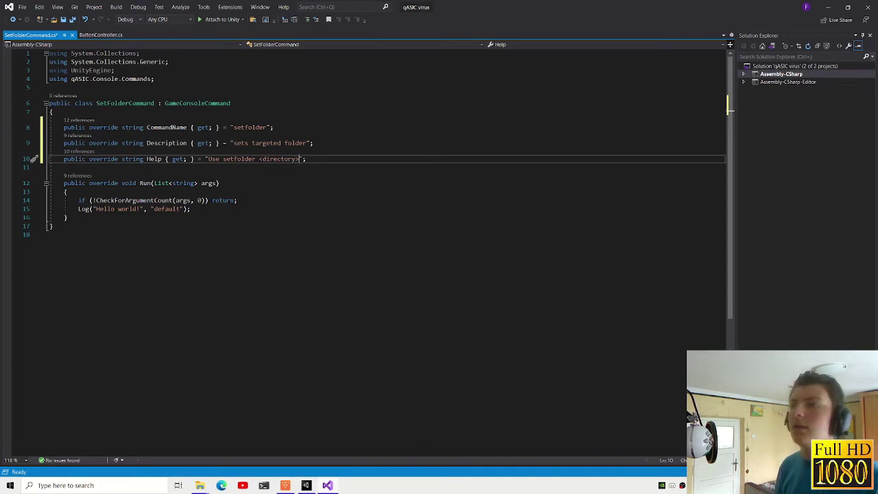
# - Require 1 argument in CheckForArgumentCount and delete the Hello world log line
pyautogui.click(191, 209)
pyautogui.doubleClick(199, 201)
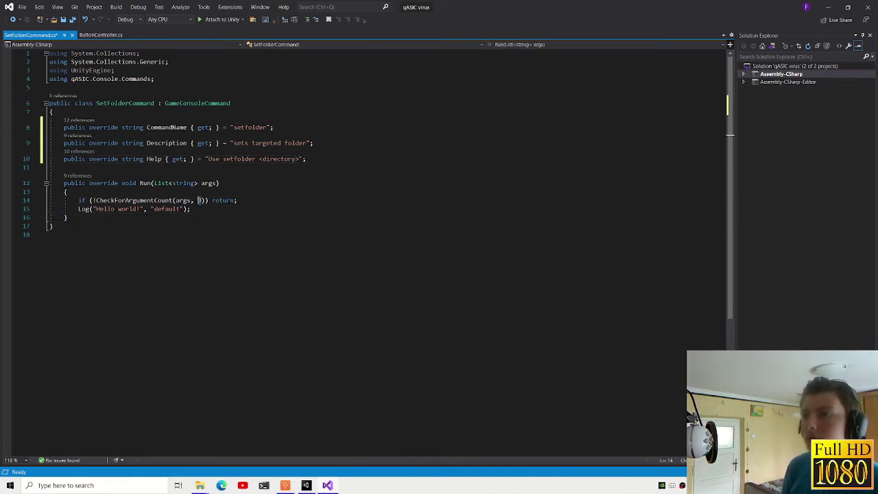
pyautogui.write('1')
pyautogui.moveTo(190, 208); pyautogui.dragTo(78, 208)
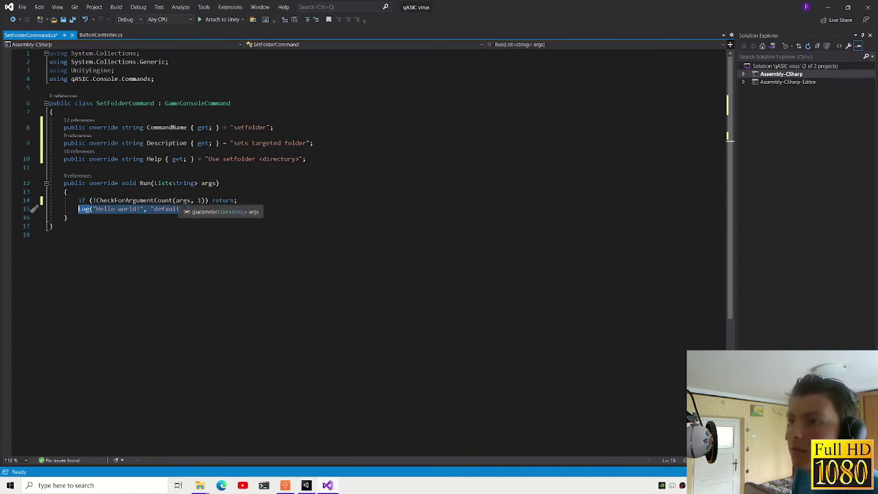
pyautogui.press('BackSpace')
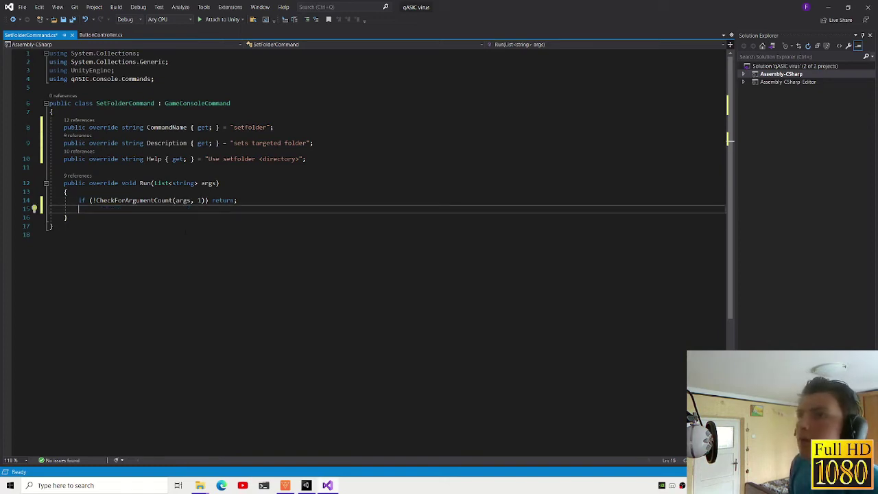
pyautogui.click(308, 487)
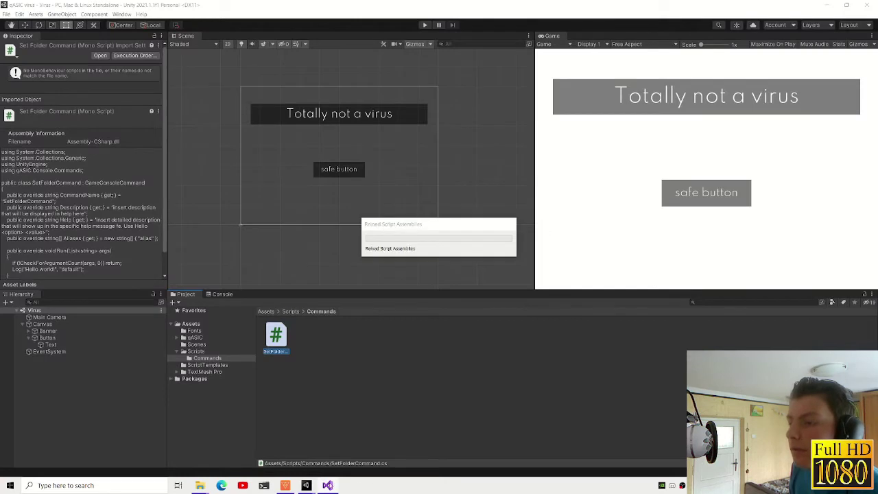
# - Create a C# script named VirusManager in the Scripts folder and open it
pyautogui.click(330, 486)
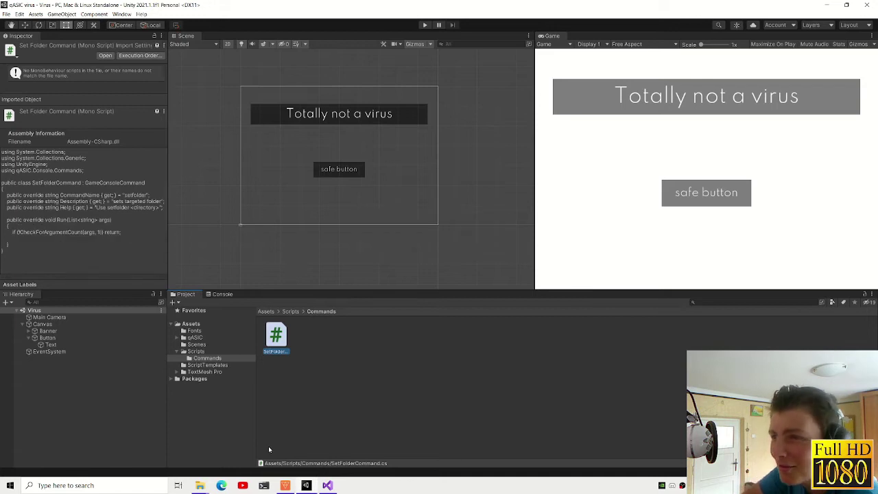
pyautogui.click(291, 311)
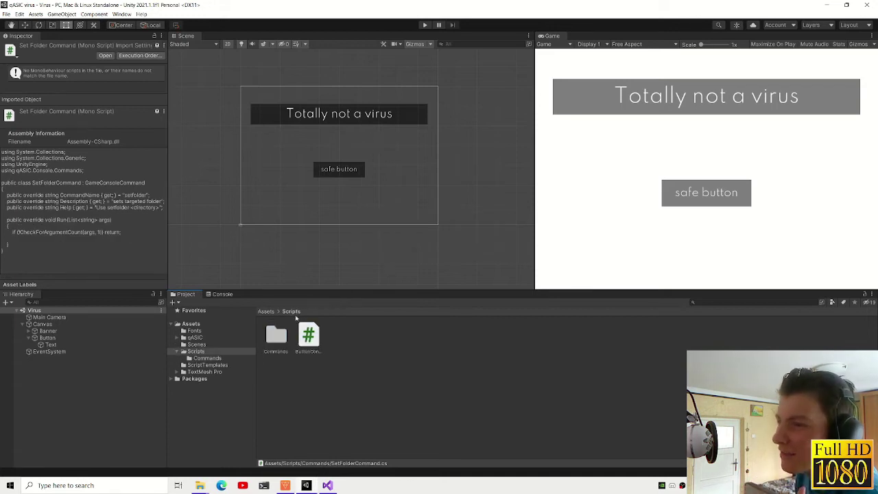
pyautogui.rightClick(336, 343)
pyautogui.click(325, 386)
pyautogui.write('VirusManager')
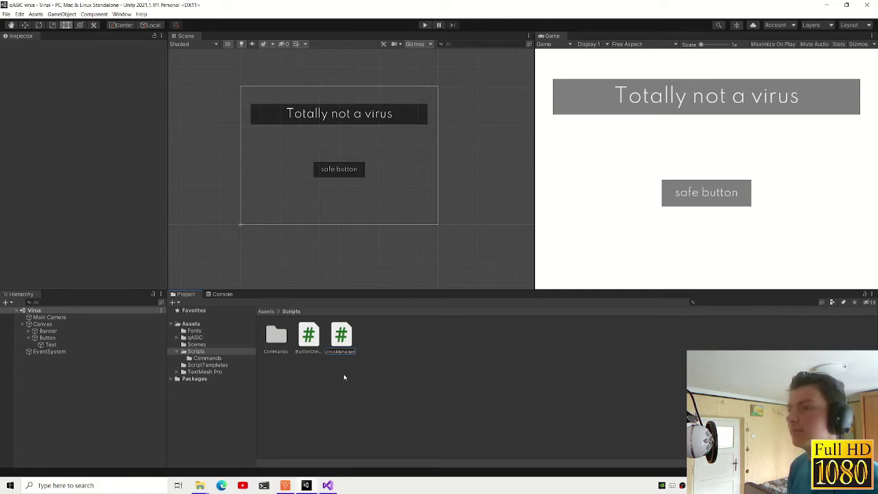
pyautogui.press('Return')
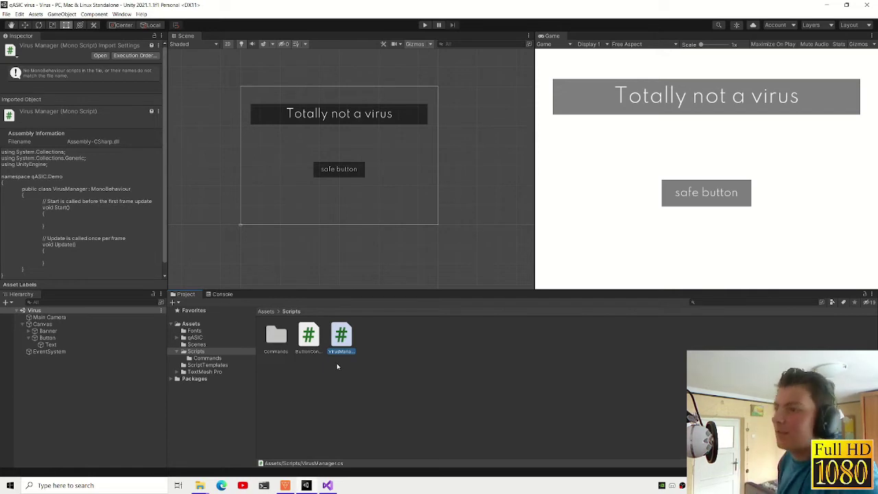
pyautogui.doubleClick(341, 336)
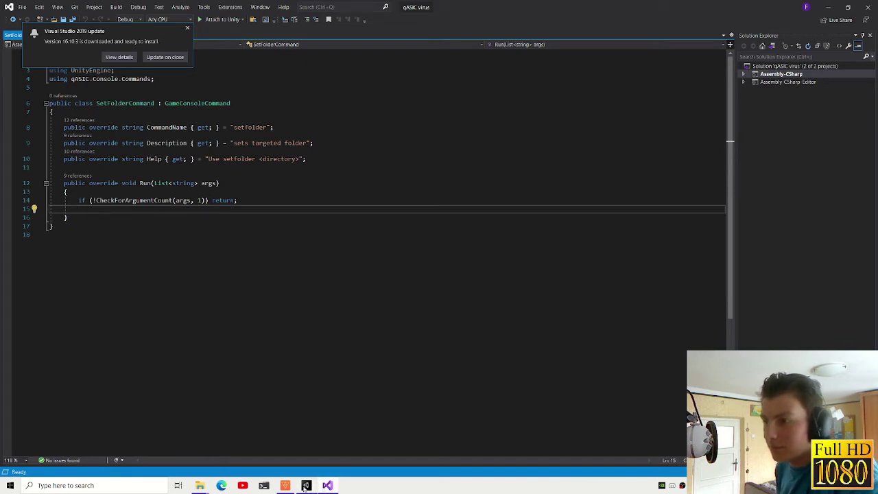
# - Remove the qASIC.Demo namespace wrapper and the Start and Update methods from VirusManager
pyautogui.click(325, 486)
pyautogui.click(328, 486)
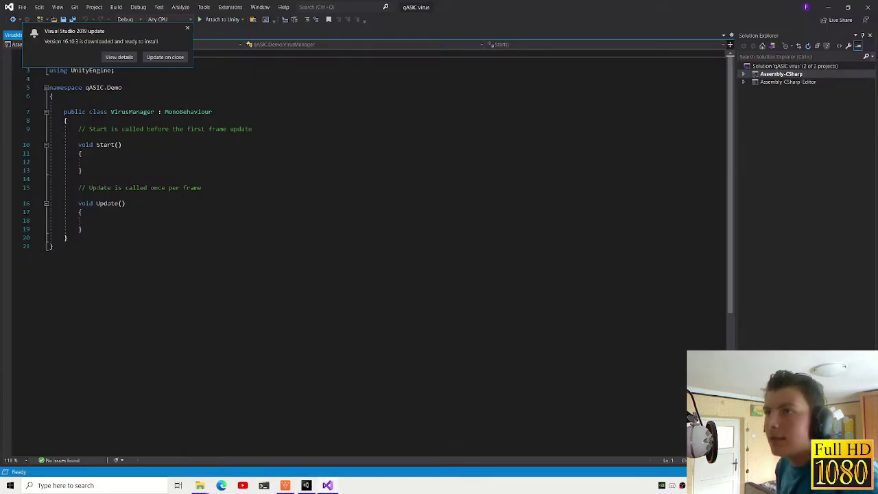
pyautogui.click(52, 96)
pyautogui.hotkey('shift', 'Up')
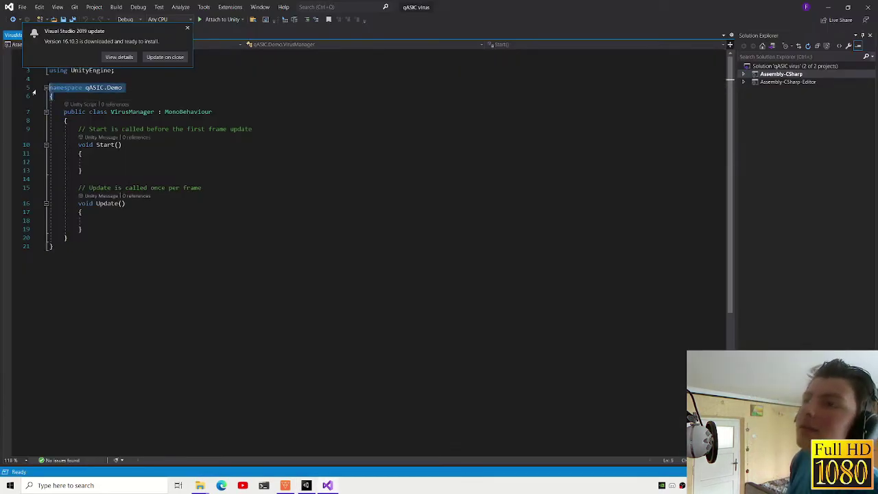
pyautogui.press('Delete')
pyautogui.hotkey('ctrl', 'End')
pyautogui.press('BackSpace')
pyautogui.hotkey('shift', 'Up')
pyautogui.hotkey('shift', 'Up')
pyautogui.hotkey('shift', 'Up')
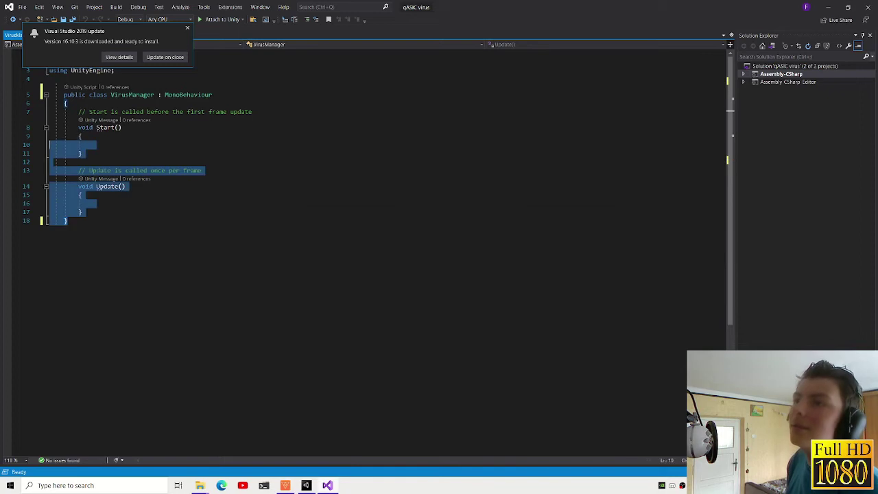
pyautogui.hotkey('shift', 'Up')
pyautogui.hotkey('shift', 'Up')
pyautogui.hotkey('shift', 'Up')
pyautogui.hotkey('shift', 'Up')
pyautogui.hotkey('shift', 'Tab')
pyautogui.press('Down')
pyautogui.hotkey('shift', 'Up')
pyautogui.hotkey('shift', 'Up')
pyautogui.hotkey('shift', 'Up')
pyautogui.hotkey('shift', 'Up')
pyautogui.hotkey('shift', 'Up')
pyautogui.press('Delete')
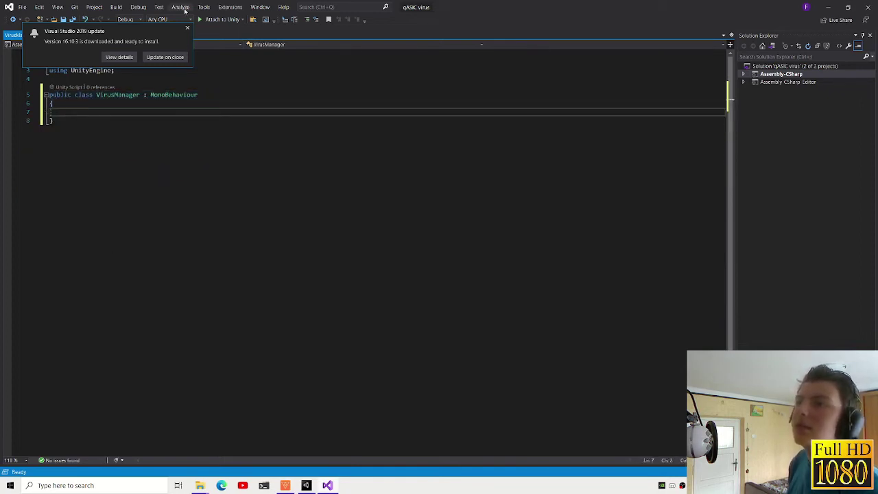
# - Make VirusManager a static class without the MonoBehaviour base
pyautogui.click(188, 28)
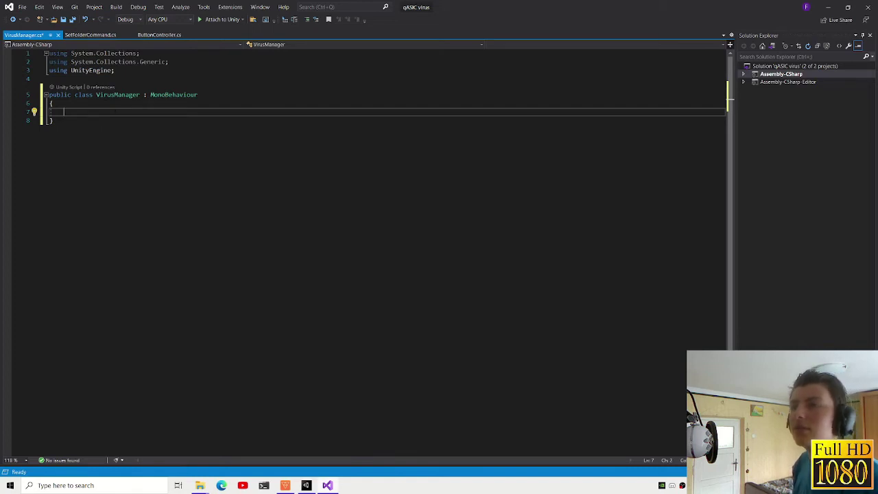
pyautogui.doubleClick(173, 94)
pyautogui.press('BackSpace')
pyautogui.press('BackSpace')
pyautogui.press('BackSpace')
pyautogui.click(72, 94)
pyautogui.write('static')
# - Add a public static string Path property and a static void Delete method
pyautogui.click(161, 111)
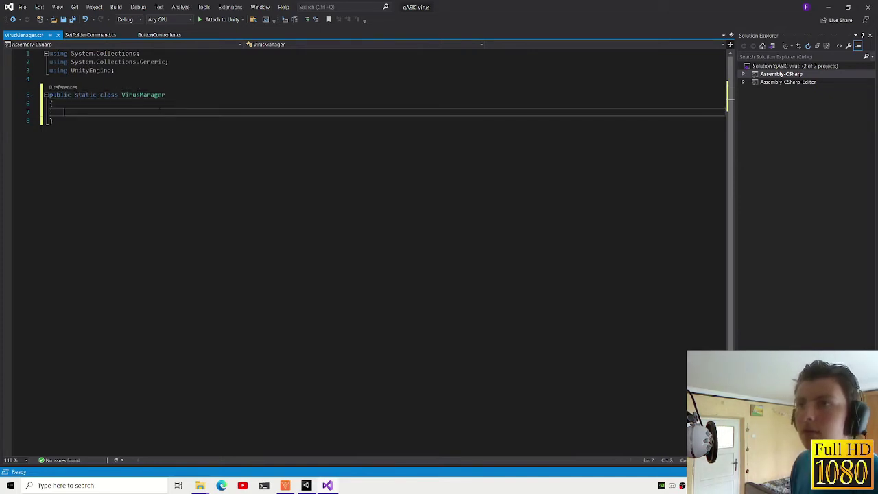
pyautogui.write('publci')
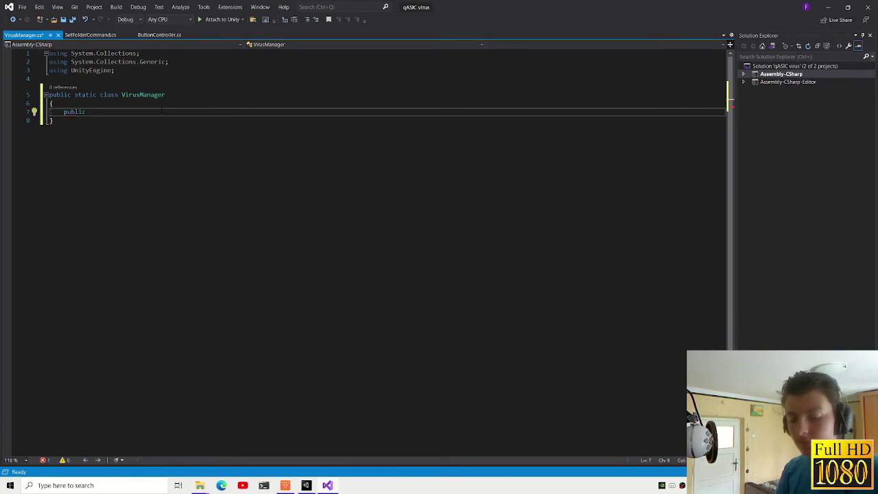
pyautogui.write('static string Path')
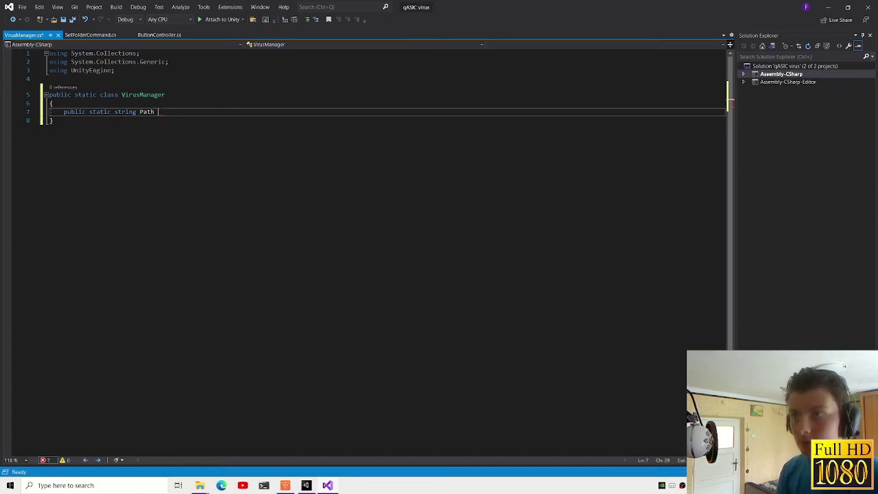
pyautogui.write('; set;')
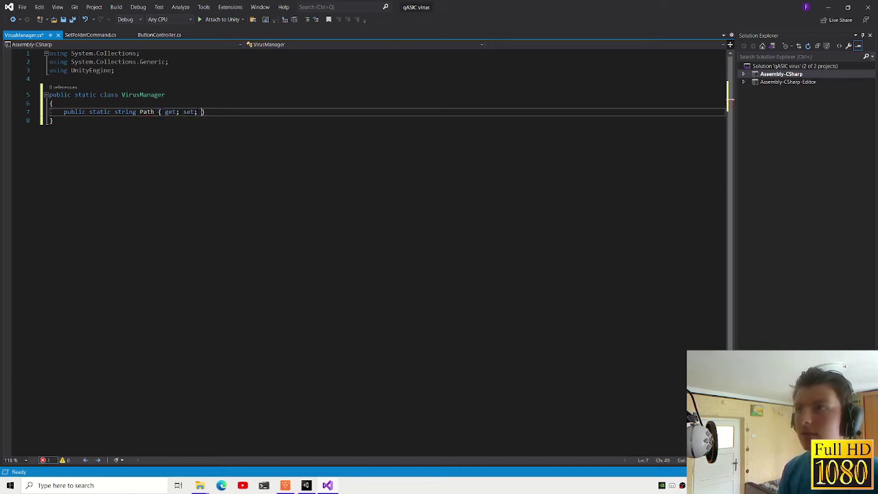
pyautogui.press('Return')
pyautogui.press('Return')
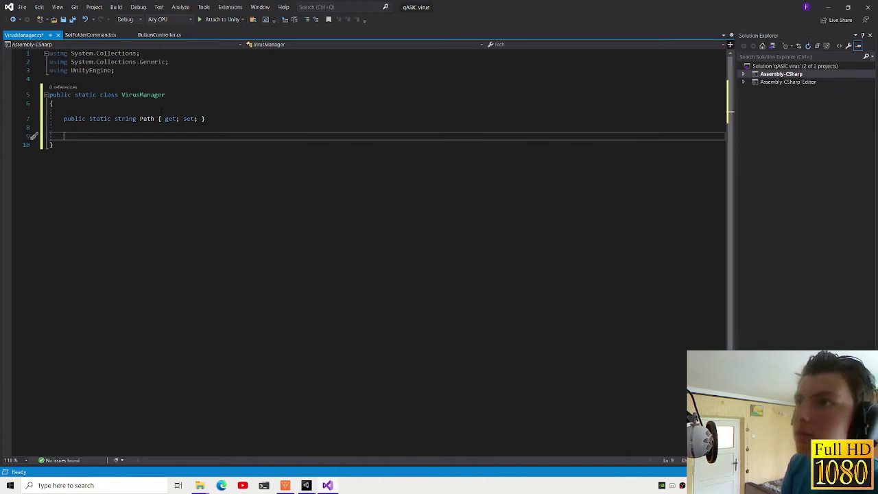
pyautogui.write('public vo')
pyautogui.press('BackSpace')
pyautogui.press('BackSpace')
pyautogui.write('static void Delete(')
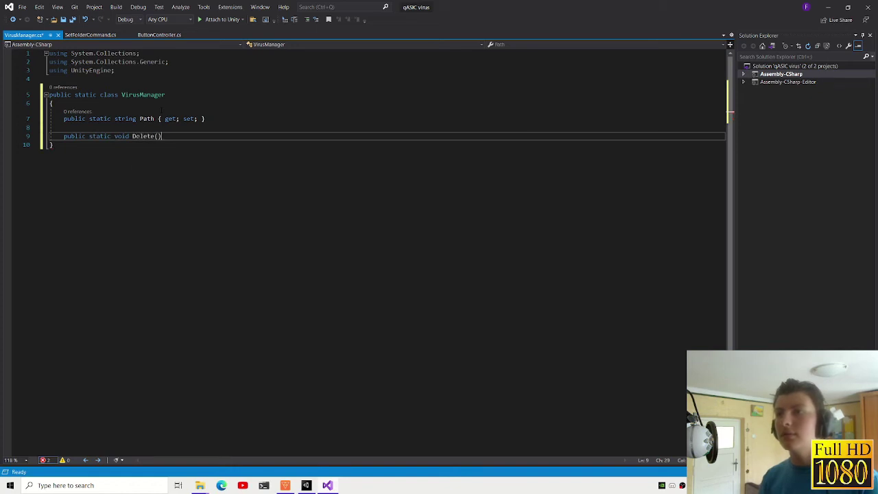
pyautogui.press('Return')
pyautogui.write('{')
pyautogui.press('Return')
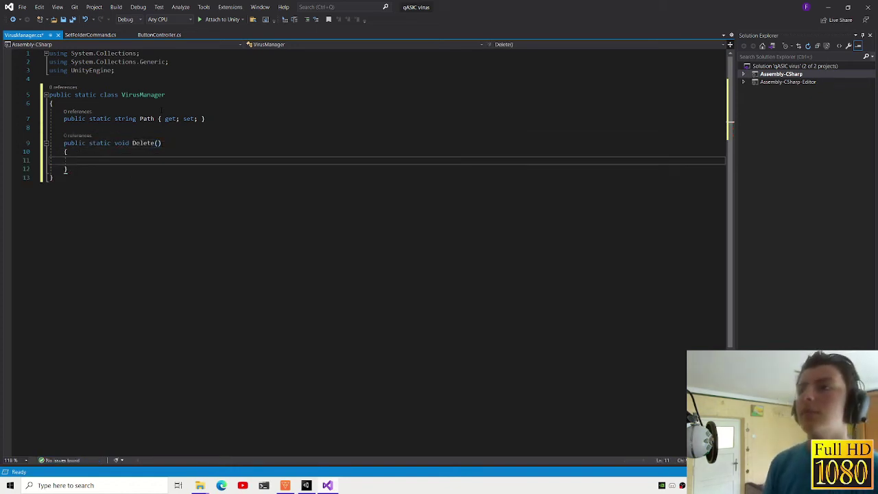
pyautogui.write('delete')
pyautogui.press('BackSpace')
pyautogui.press('BackSpace')
pyautogui.press('BackSpace')
pyautogui.press('BackSpace')
pyautogui.press('BackSpace')
pyautogui.press('BackSpace')
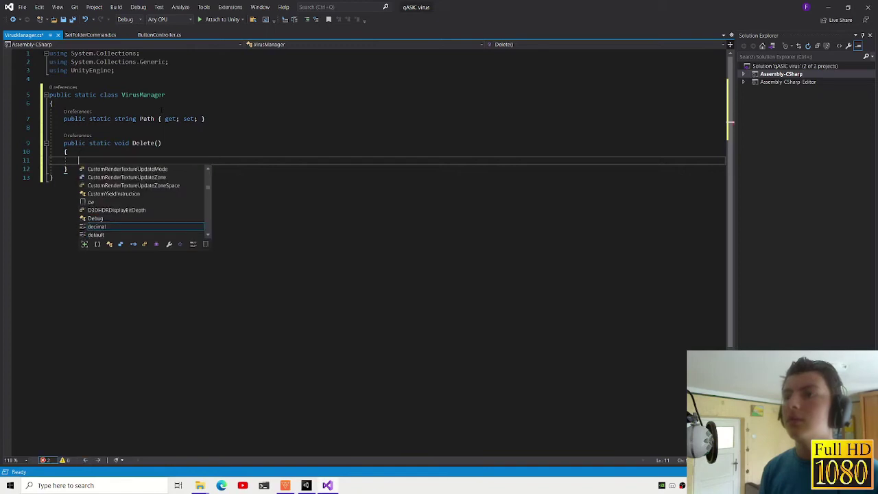
# - Import qASIC.FileManagement and call FileManager.DeleteFolder inside Delete
pyautogui.doubleClick(92, 70)
pyautogui.write('qASIC.File')
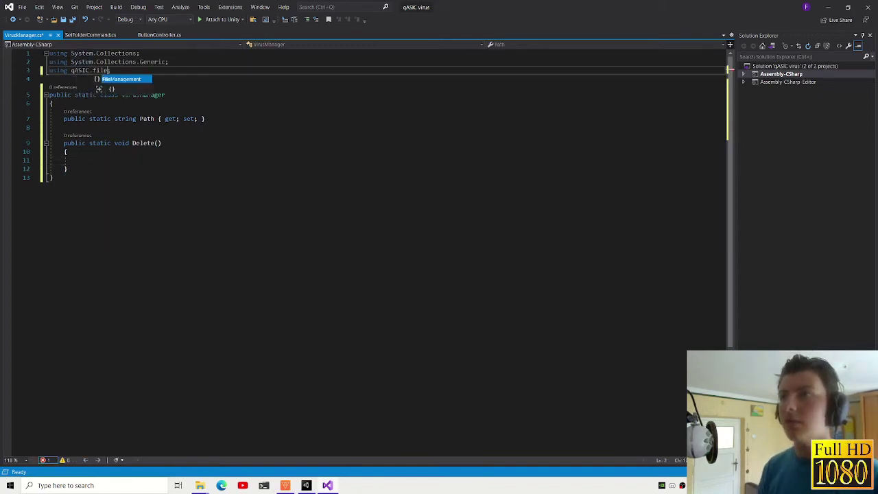
pyautogui.write(';')
pyautogui.click(78, 160)
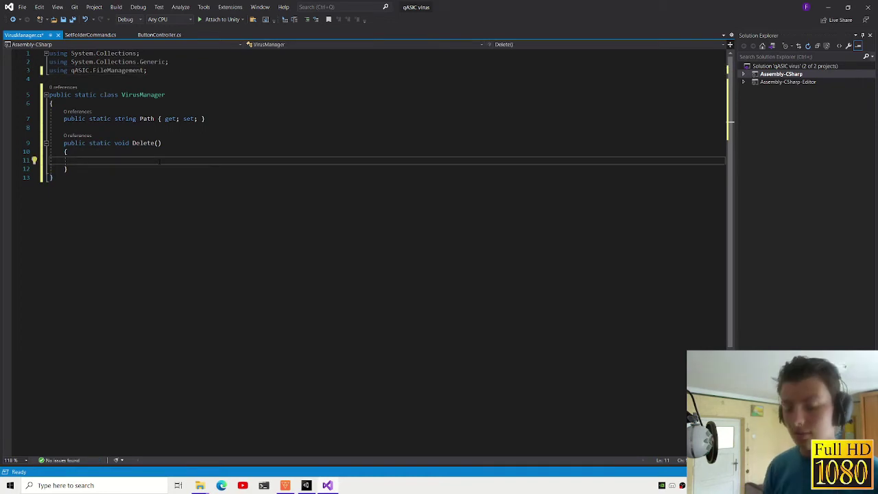
pyautogui.write('FileManager.')
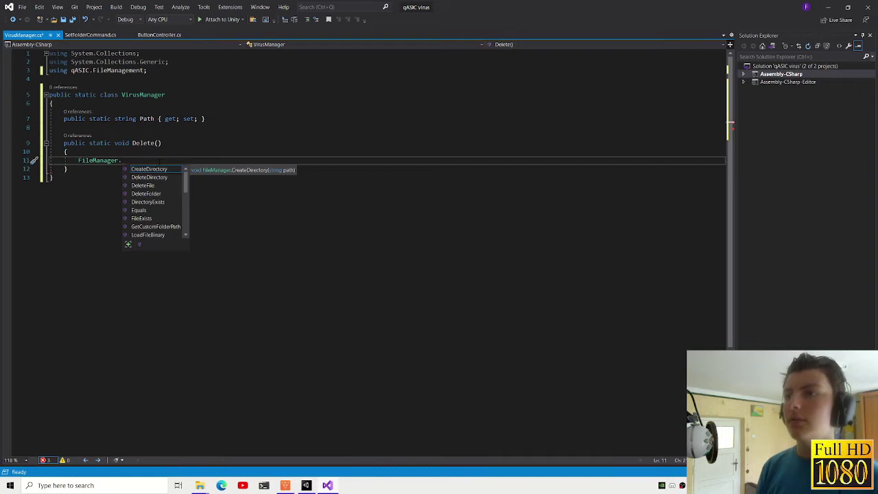
pyautogui.write('dele')
pyautogui.press('Down')
pyautogui.press('Down')
pyautogui.press('Tab')
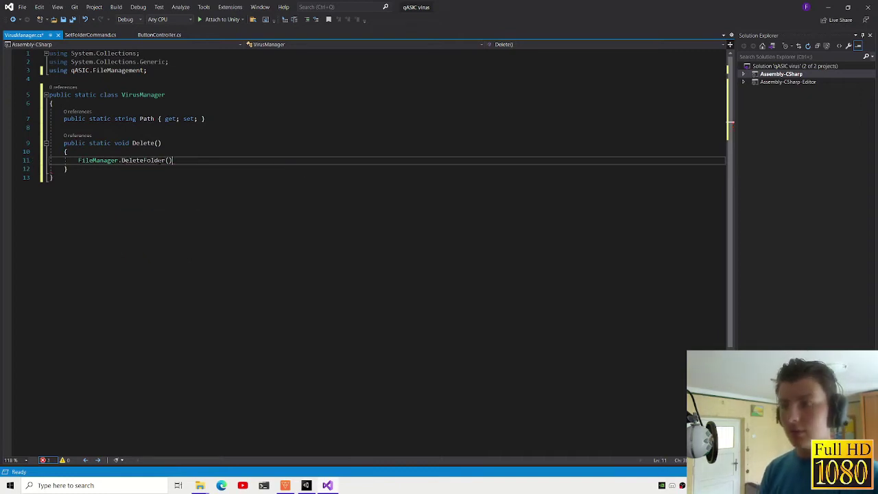
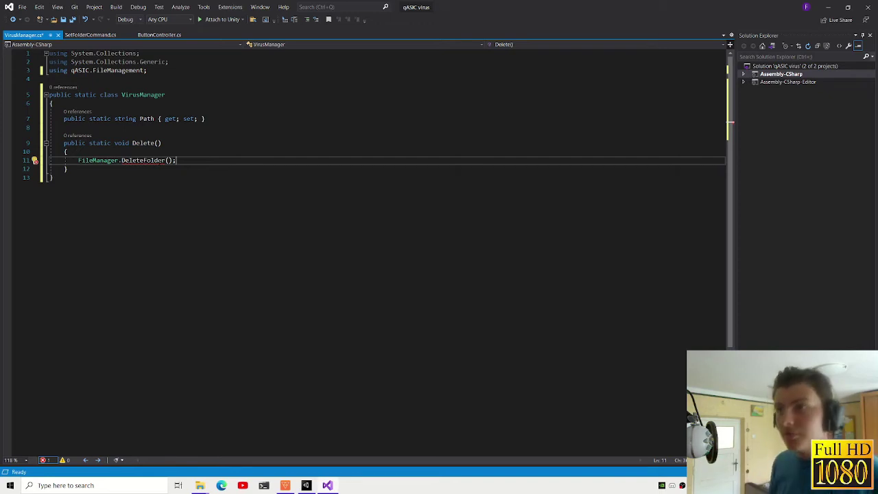
# - Inspect the DeleteFolder definition and its usages in FileManager, then return to VirusManager
pyautogui.keyDown('ctrl'); pyautogui.click(124, 162); pyautogui.keyUp('ctrl')
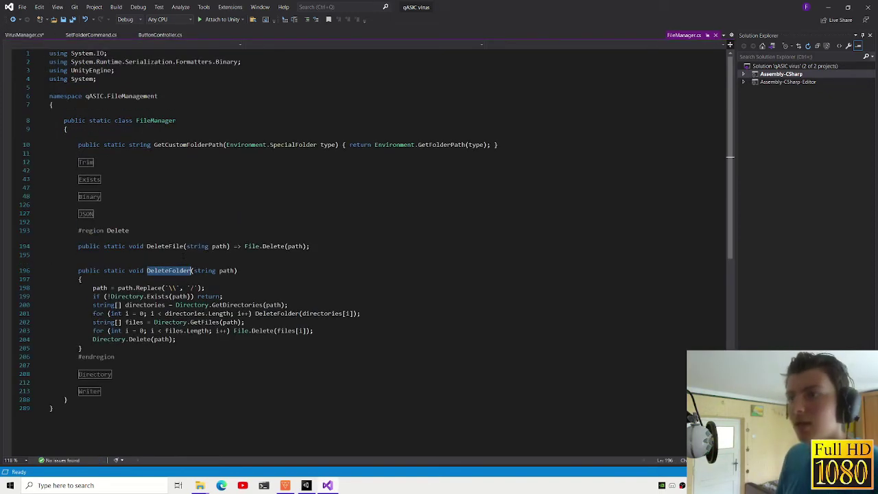
pyautogui.moveTo(83, 348)
pyautogui.mouseDown()
pyautogui.moveTo(90, 304)
pyautogui.moveTo(78, 271)
pyautogui.mouseUp()
pyautogui.click(80, 279)
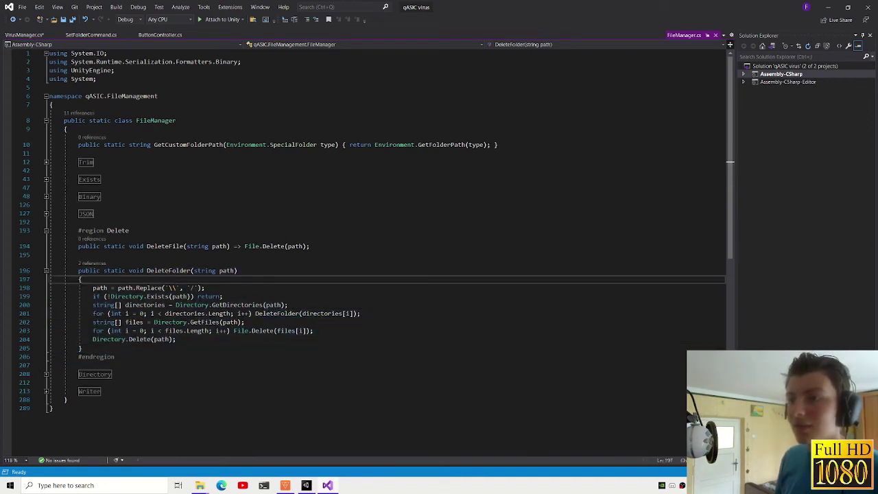
pyautogui.click(192, 270)
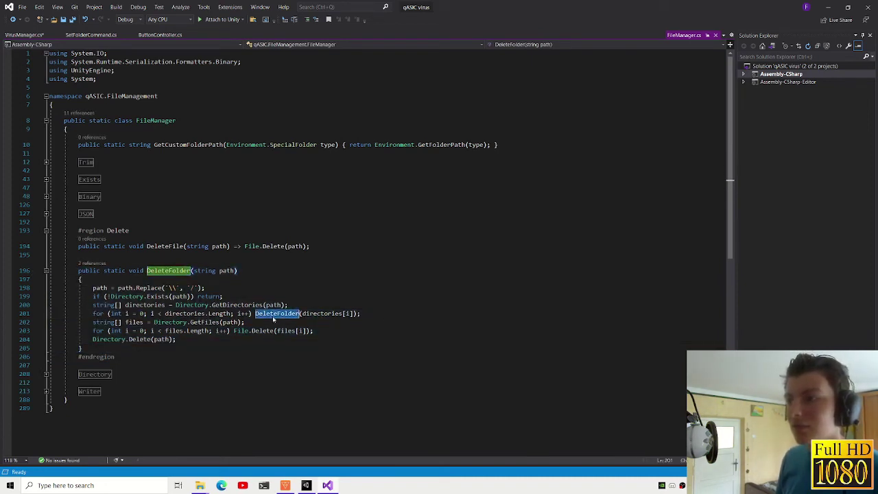
pyautogui.click(244, 322)
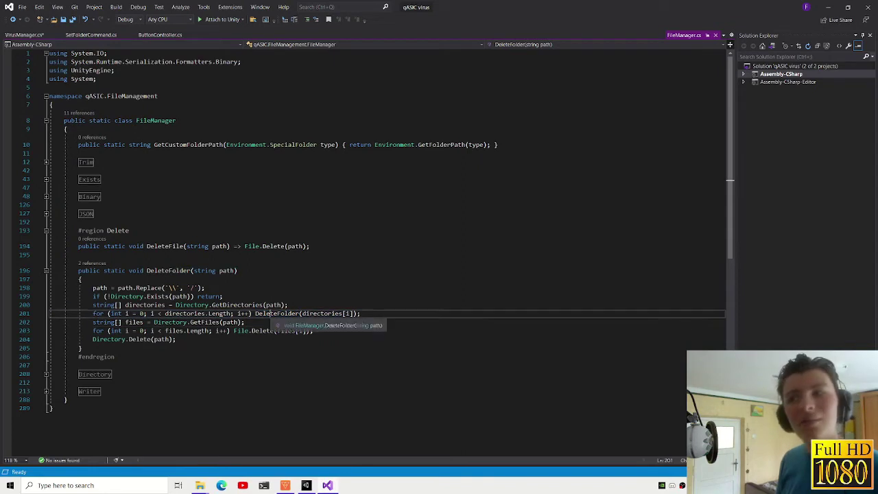
pyautogui.click(25, 35)
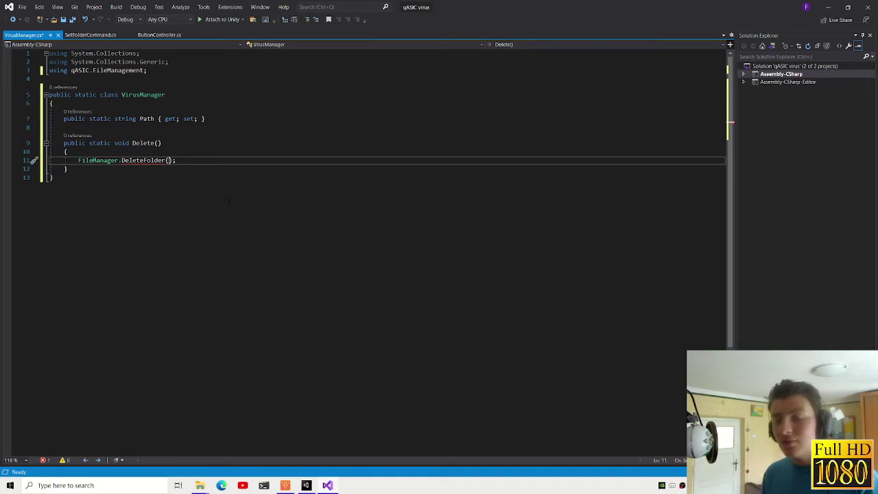
# - Add an if (string.IsNullOrWhiteSpace(Path)) { return; } guard above the DeleteFolder call
pyautogui.press('Left')
pyautogui.press('Left')
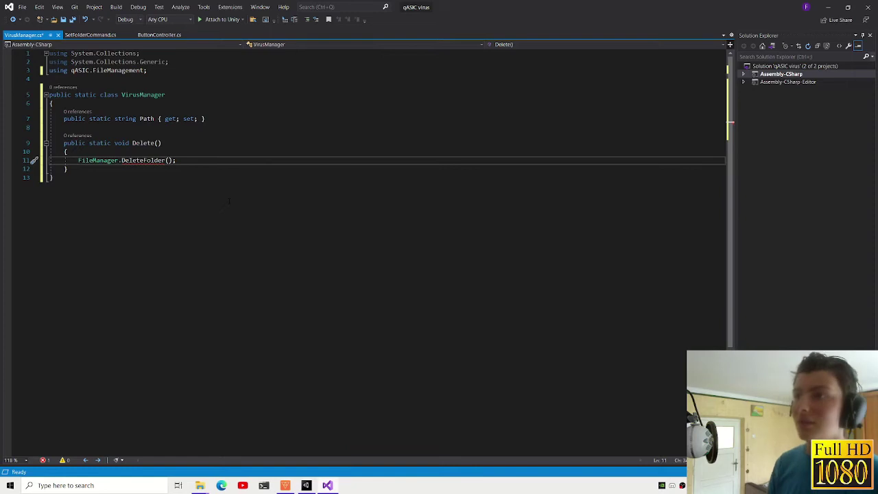
pyautogui.press('End')
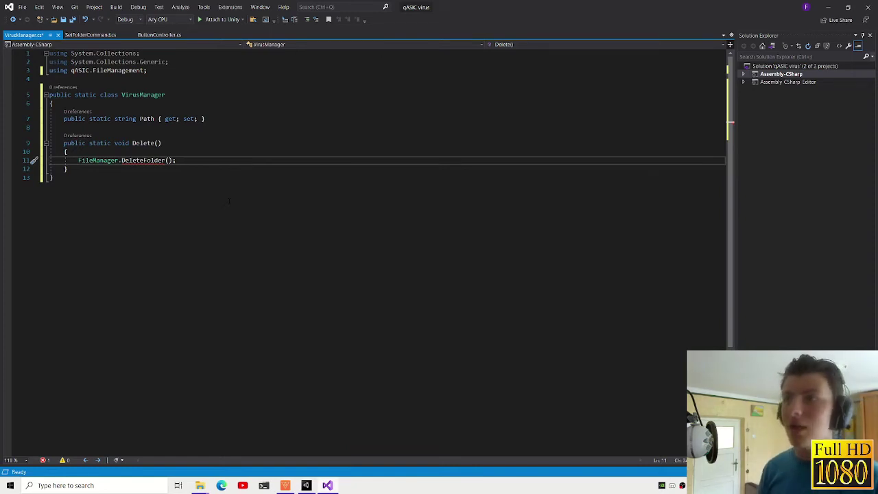
pyautogui.hotkey('ctrl', 'Return')
pyautogui.write('if(Path ==')
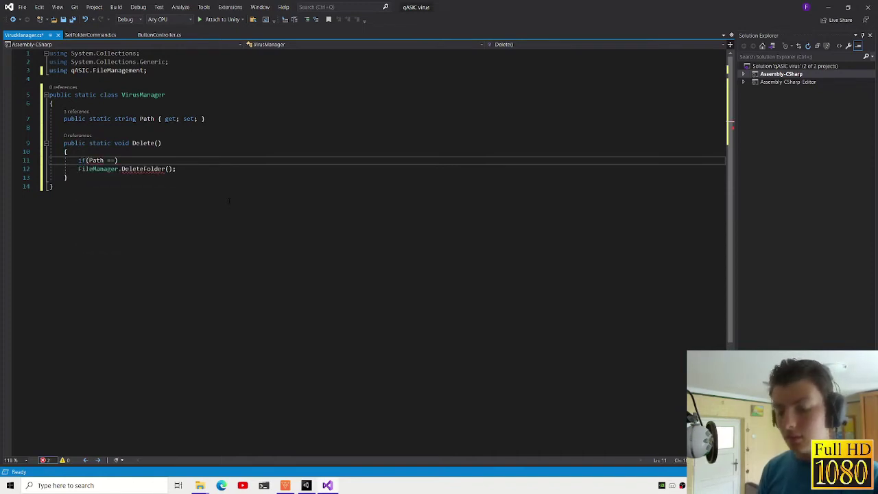
pyautogui.write('string.is')
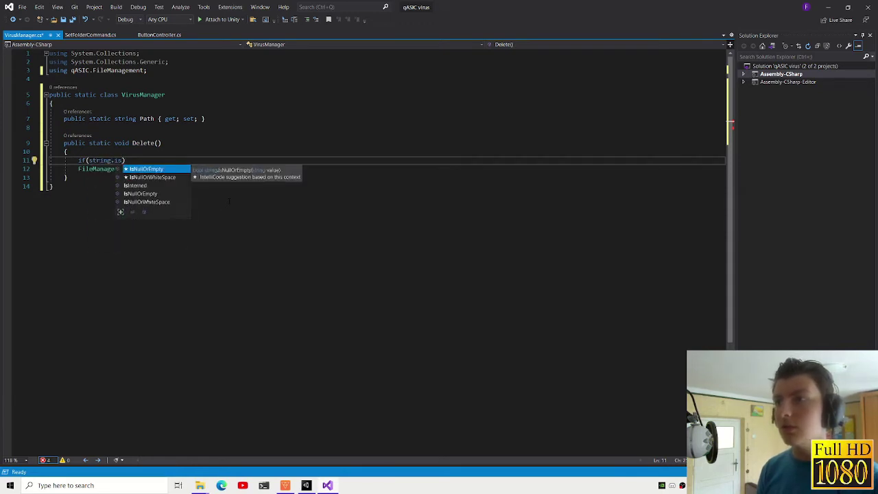
pyautogui.press('Tab')
pyautogui.press('BackSpace')
pyautogui.press('BackSpace')
pyautogui.press('BackSpace')
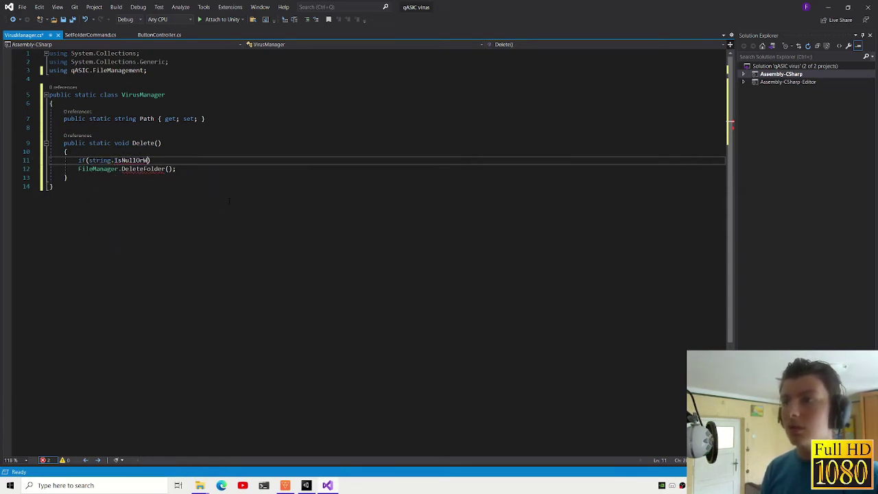
pyautogui.write('hiteSpace(')
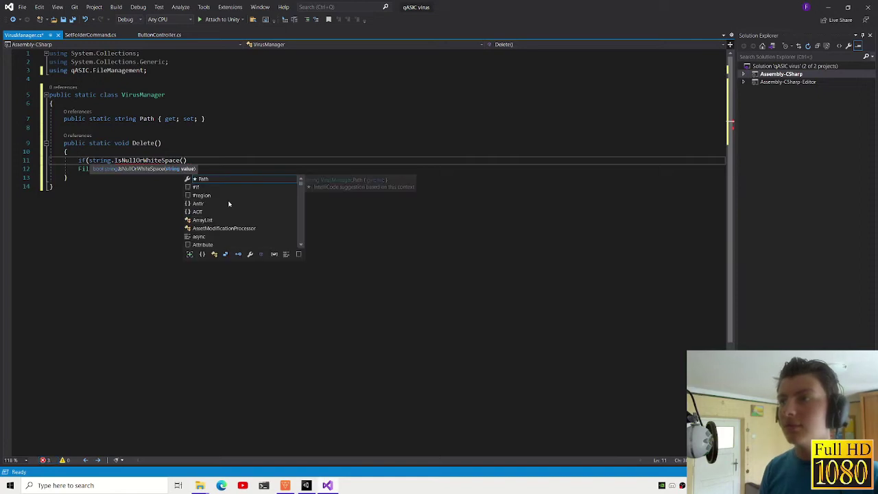
pyautogui.write('Path')
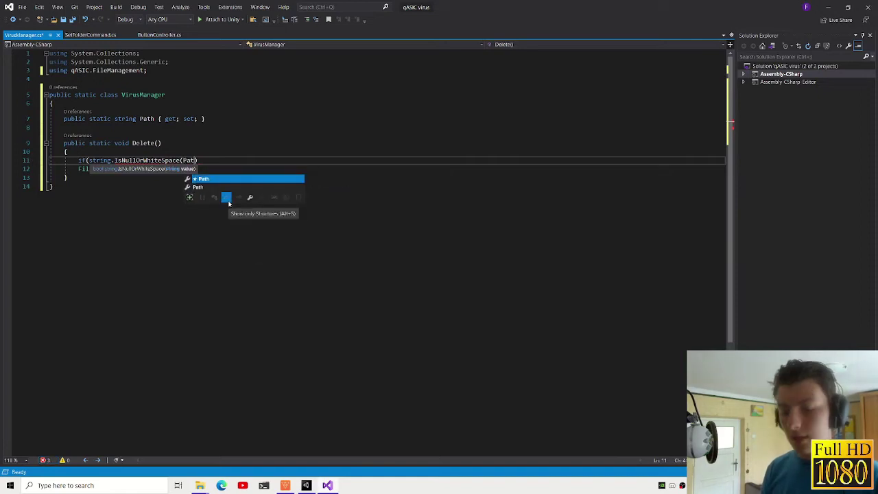
pyautogui.write('))')
pyautogui.press('Return')
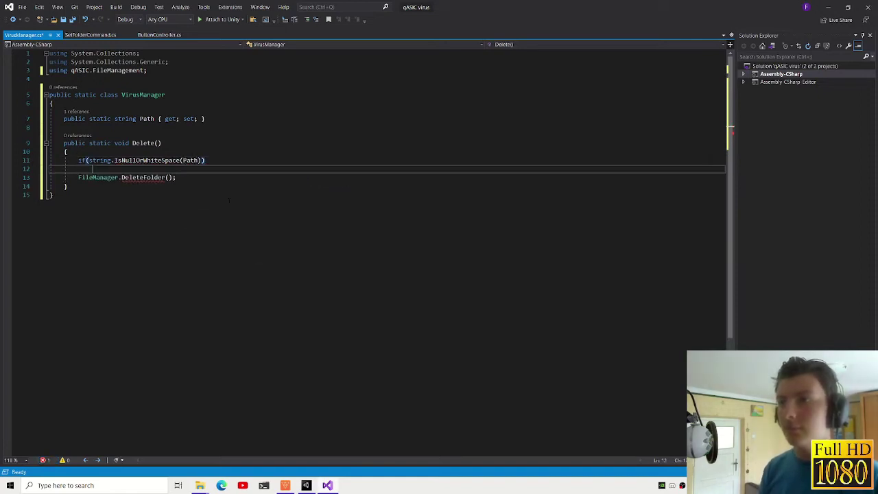
pyautogui.write('{')
pyautogui.press('Return')
pyautogui.write('return;')
pyautogui.hotkey('ctrl', 'Return')
pyautogui.write('qdeb')
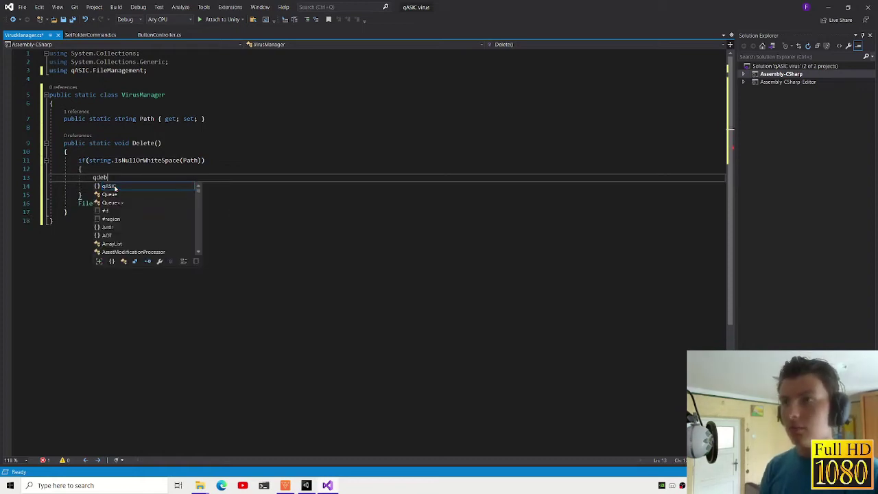
pyautogui.write('u')
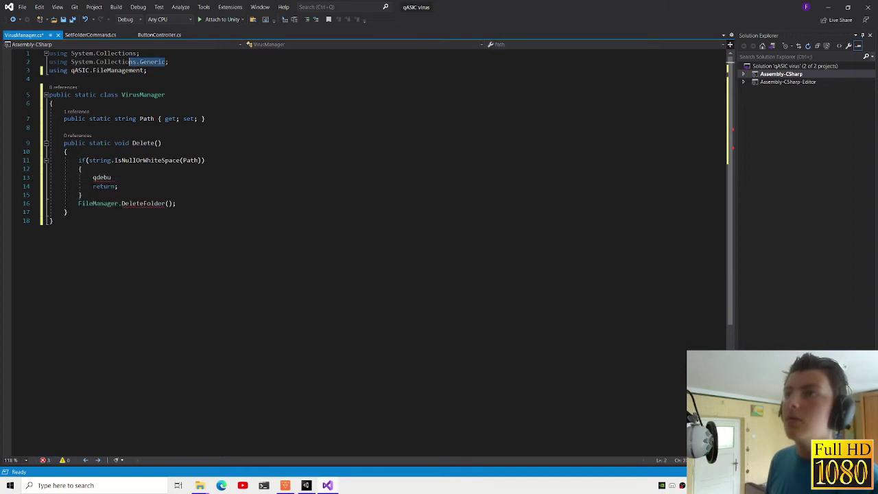
pyautogui.moveTo(72, 62); pyautogui.dragTo(173, 62)
# - Replace the Generic using with qASIC and make the guard log 'Path is empty, cannot delete folder!'
pyautogui.write('qa;')
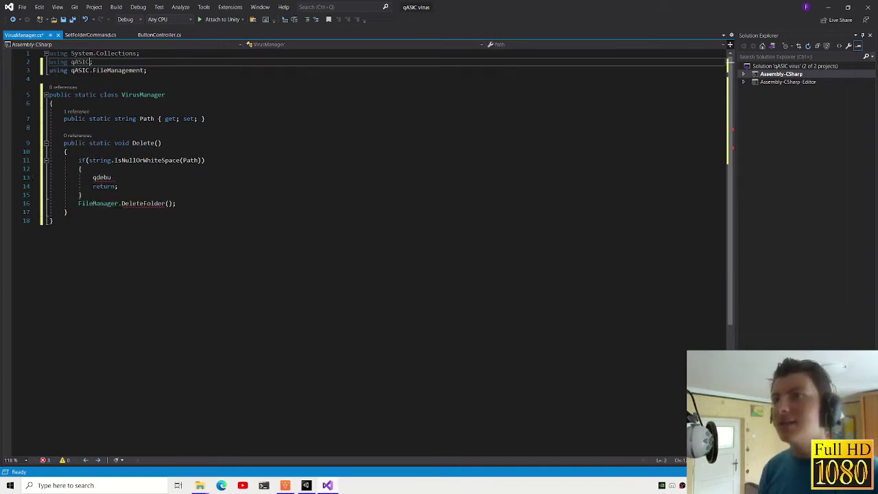
pyautogui.click(111, 177)
pyautogui.write('g.loge("')
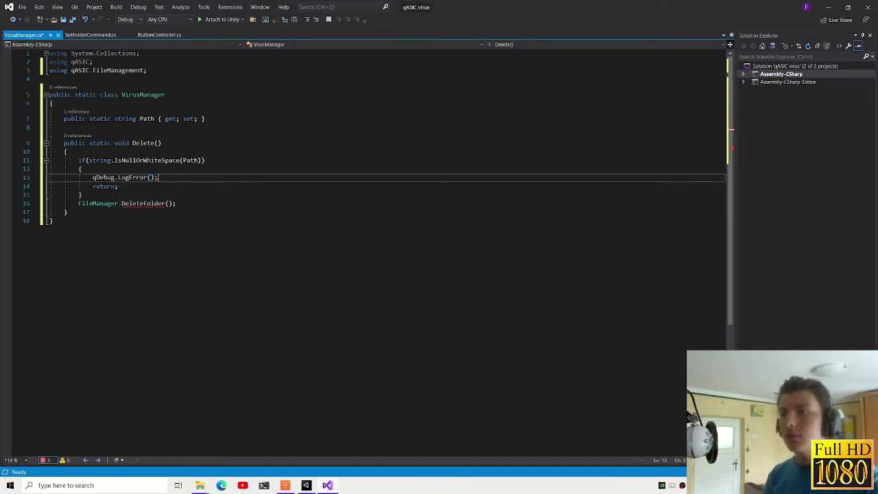
pyautogui.write('is no')
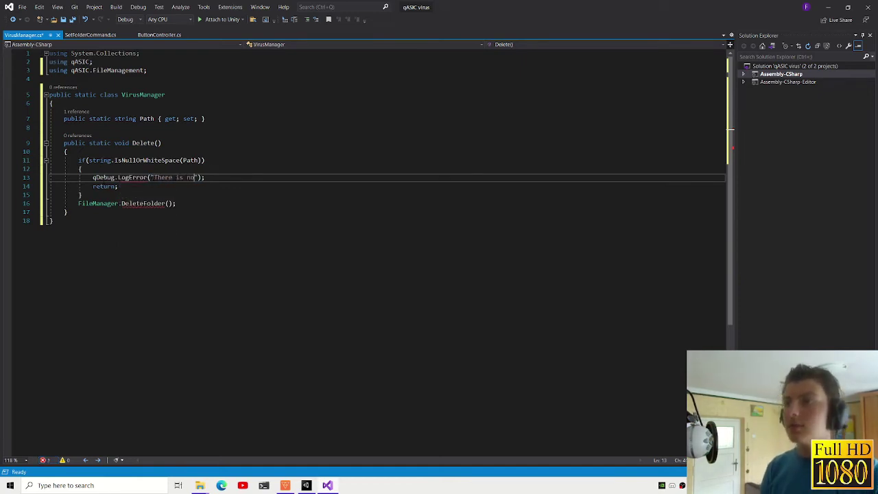
pyautogui.write('fol')
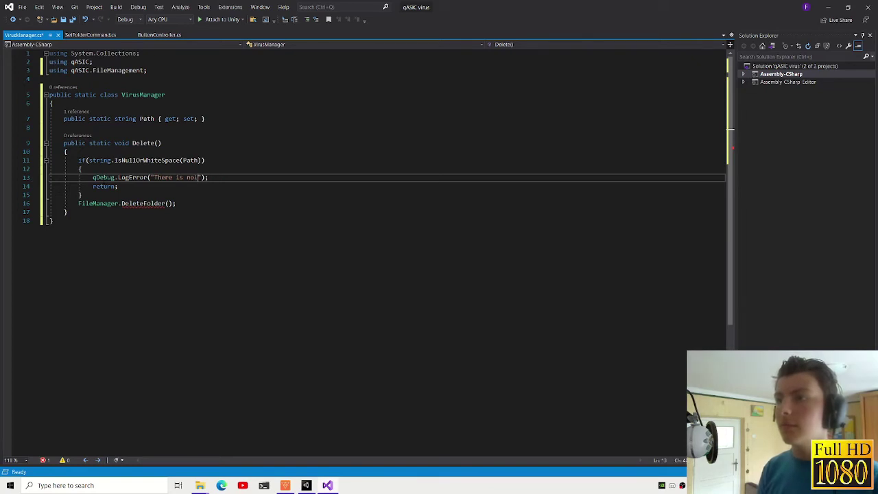
pyautogui.press('BackSpace')
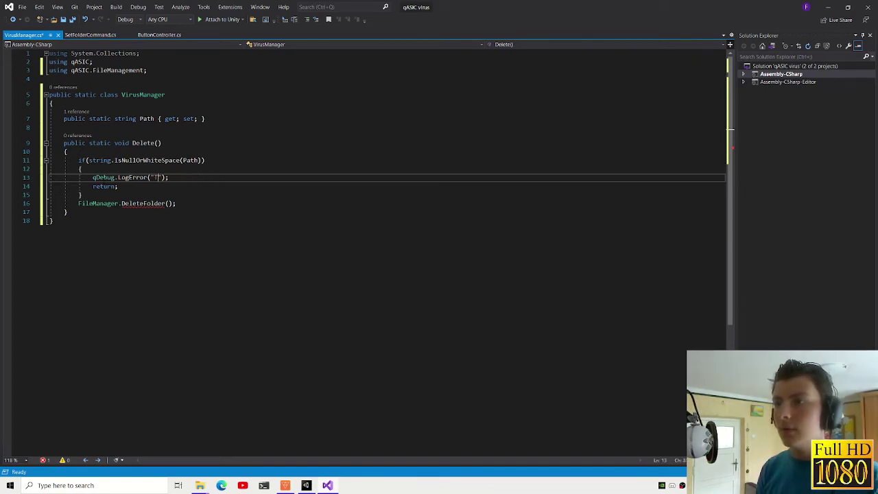
pyautogui.press('BackSpace')
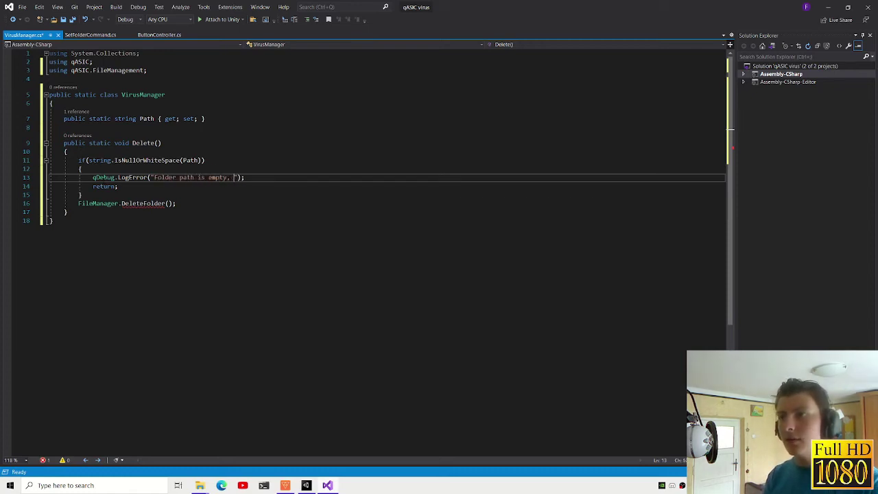
pyautogui.write('cannot delete folder!')
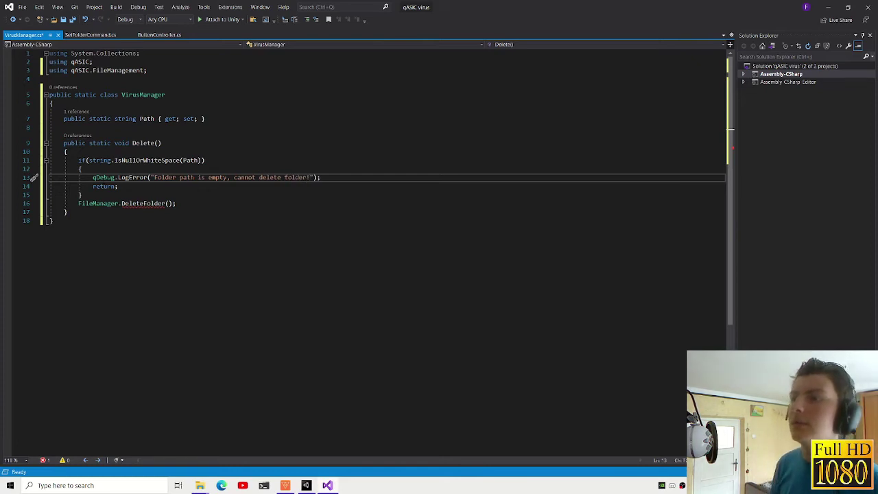
pyautogui.doubleClick(165, 177)
pyautogui.press('BackSpace')
pyautogui.press('Delete')
pyautogui.press('Delete')
pyautogui.write('P')
# - Pass Path as the argument to FileManager.DeleteFolder
pyautogui.click(102, 186)
pyautogui.press('Down')
pyautogui.press('Return')
pyautogui.click(171, 212)
pyautogui.write('Pat')
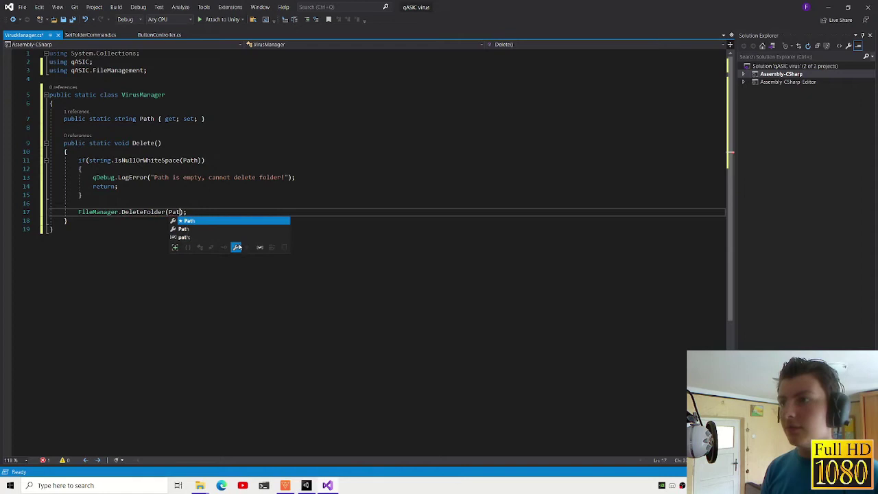
pyautogui.press('Tab')
pyautogui.write(',')
pyautogui.press('Escape')
pyautogui.press('BackSpace')
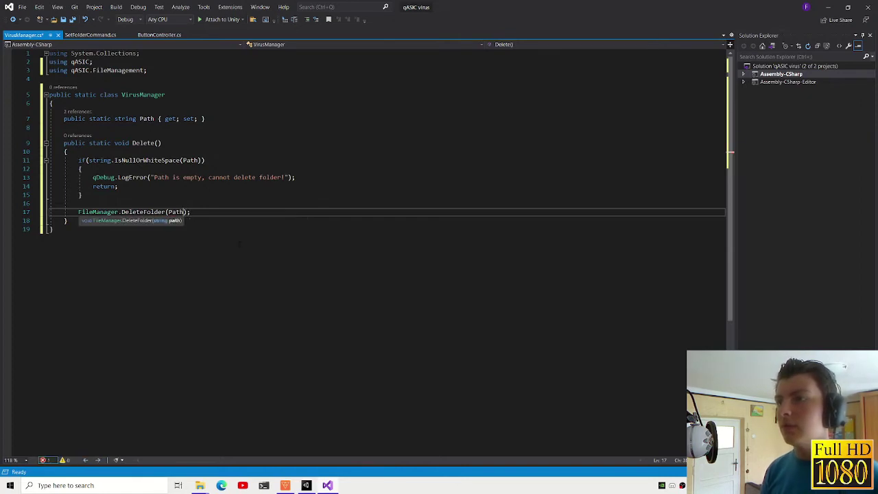
# - Remove the unused System.Collections using and save VirusManager.cs
pyautogui.hotkey('ctrl', 's')
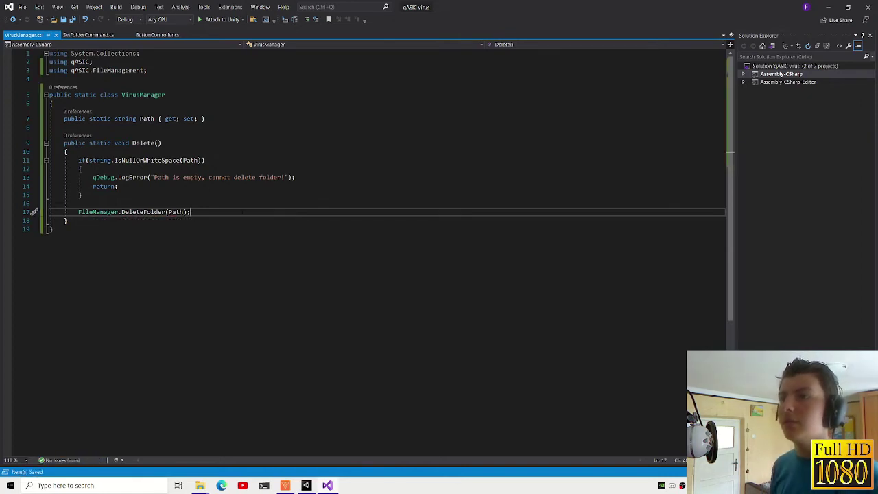
pyautogui.tripleClick(130, 53)
pyautogui.press('Delete')
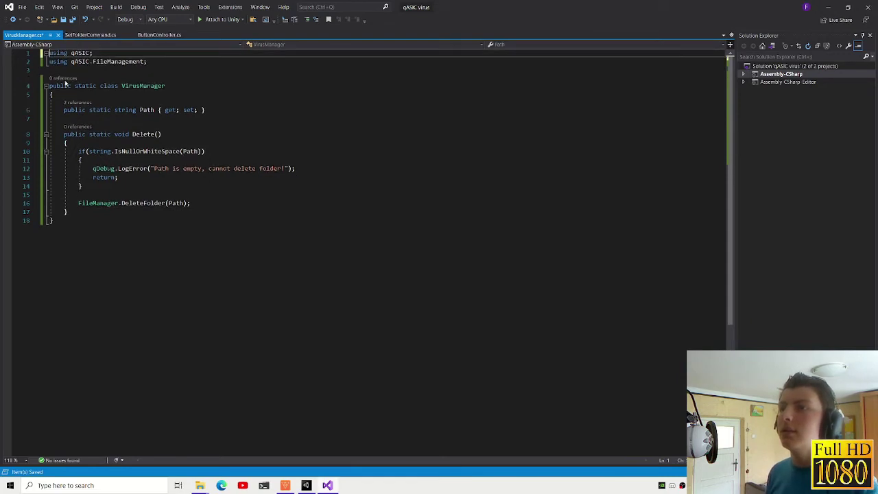
pyautogui.hotkey('ctrl', 's')
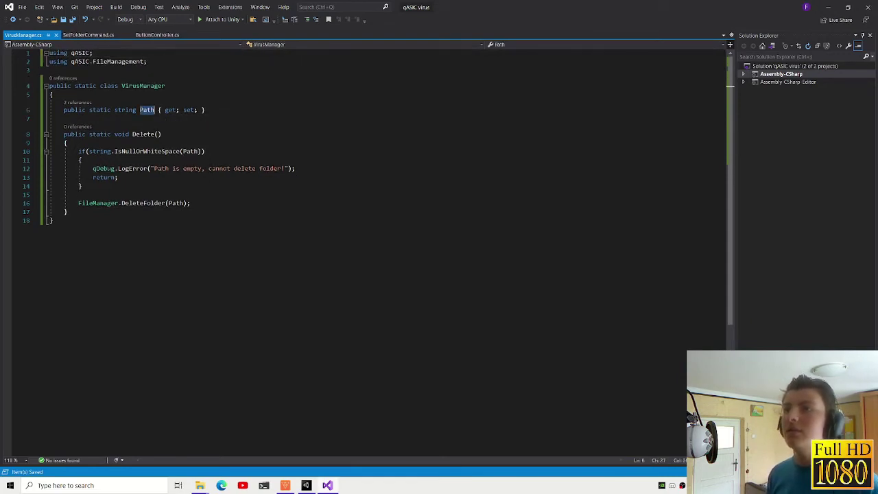
# - In SetFolderCommand, assign VirusManager.Path = args[1]; and save
pyautogui.click(99, 35)
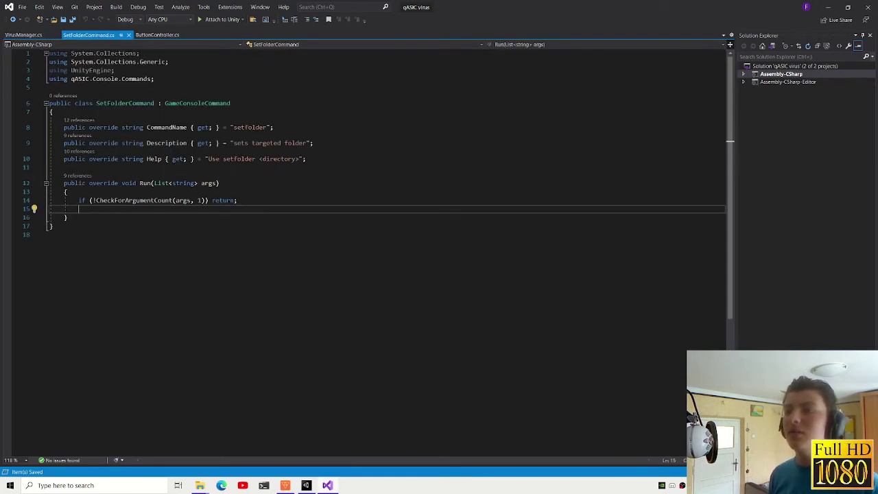
pyautogui.write('Path')
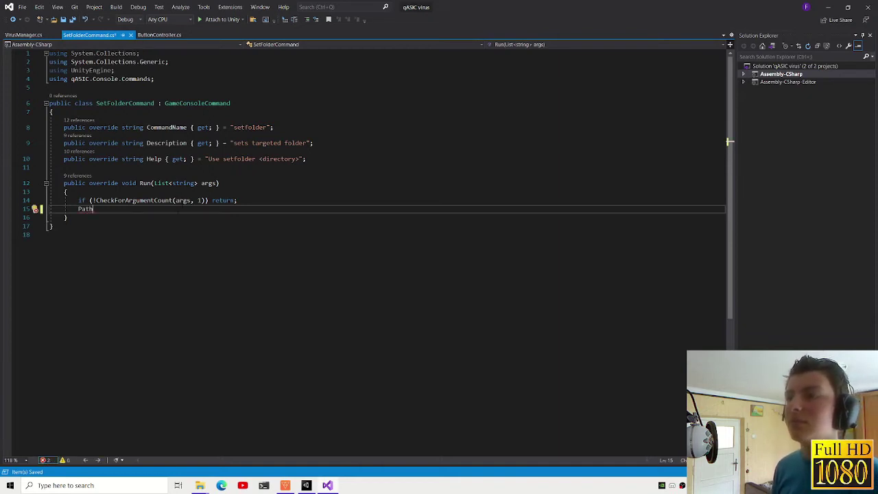
pyautogui.press('BackSpace')
pyautogui.press('BackSpace')
pyautogui.press('BackSpace')
pyautogui.write('Vir.')
pyautogui.press('Tab')
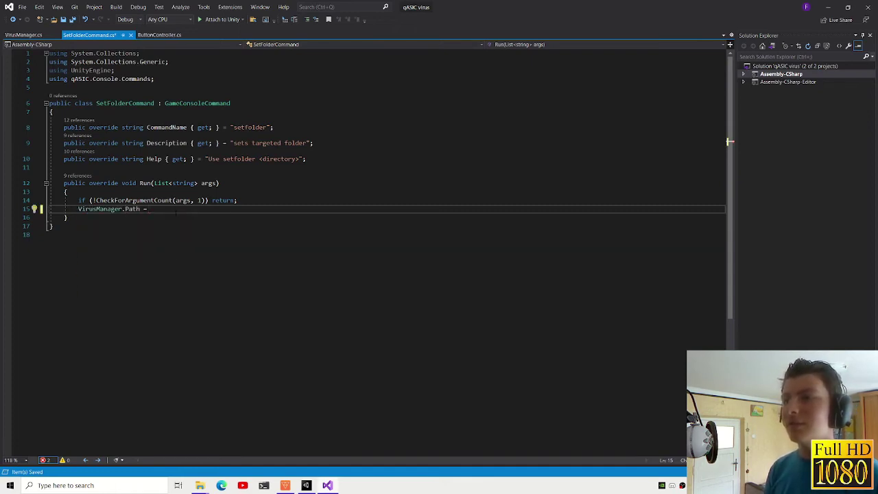
pyautogui.write('args[1];')
pyautogui.hotkey('ctrl', 's')
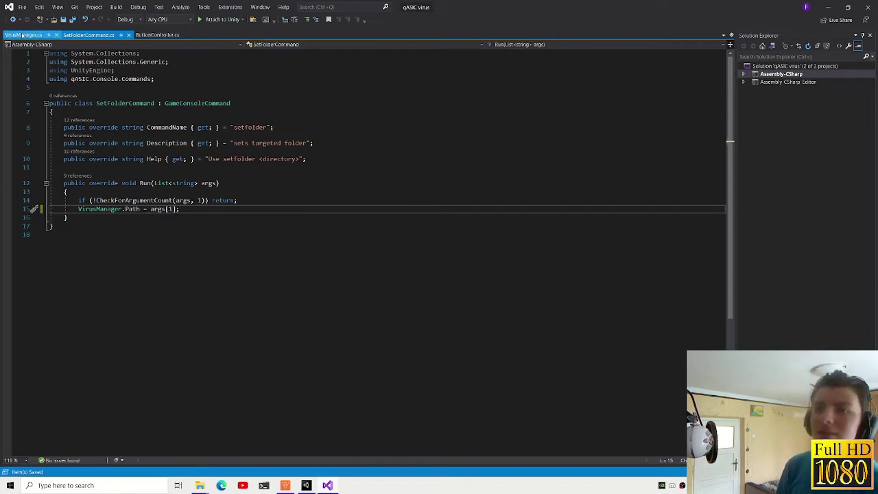
# - Begin typing a System reference on a new line above the Path assignment
pyautogui.hotkey('shift', 'Home')
pyautogui.write('dir')
pyautogui.press('BackSpace')
pyautogui.press('BackSpace')
pyautogui.press('BackSpace')
pyautogui.write('sy')
pyautogui.press('pagedown')
pyautogui.press('Tab')
pyautogui.press('BackSpace')
pyautogui.press('BackSpace')
pyautogui.press('BackSpace')
pyautogui.press('BackSpace')
pyautogui.press('BackSpace')
pyautogui.press('BackSpace')
pyautogui.press('BackSpace')
pyautogui.press('BackSpace')
pyautogui.press('BackSpace')
# - Type System.IO.Directory.Exists(args[1]) above the Path assignment
pyautogui.write('sy')
pyautogui.press('Tab')
pyautogui.write('.IO.Directory.')
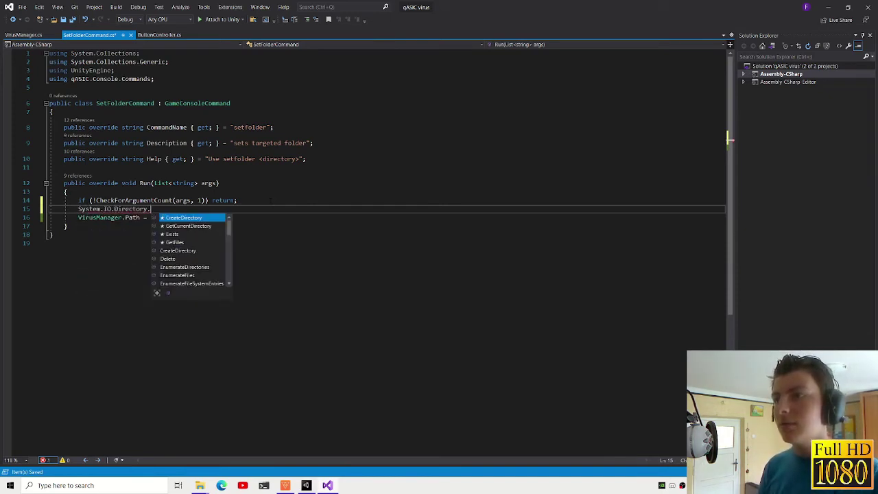
pyautogui.write('GetParent(a')
pyautogui.press('BackSpace')
pyautogui.press('BackSpace')
pyautogui.press('BackSpace')
pyautogui.press('BackSpace')
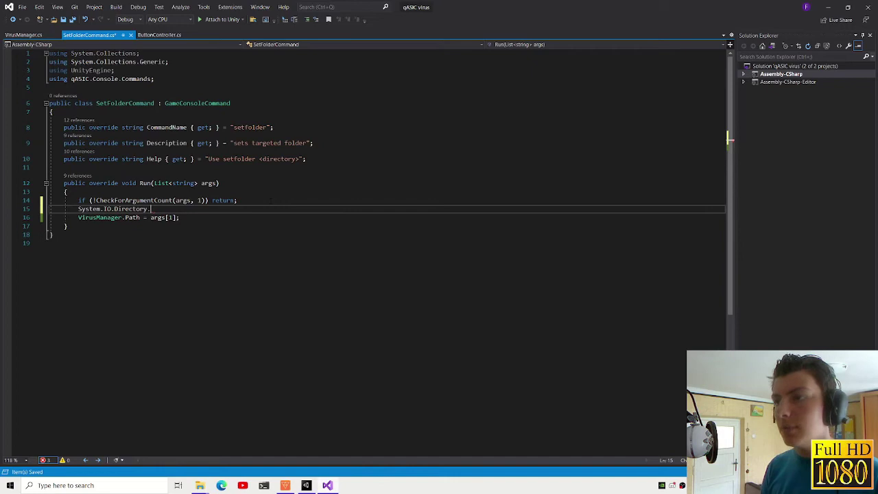
pyautogui.write('pa')
pyautogui.press('BackSpace')
pyautogui.press('BackSpace')
pyautogui.press('BackSpace')
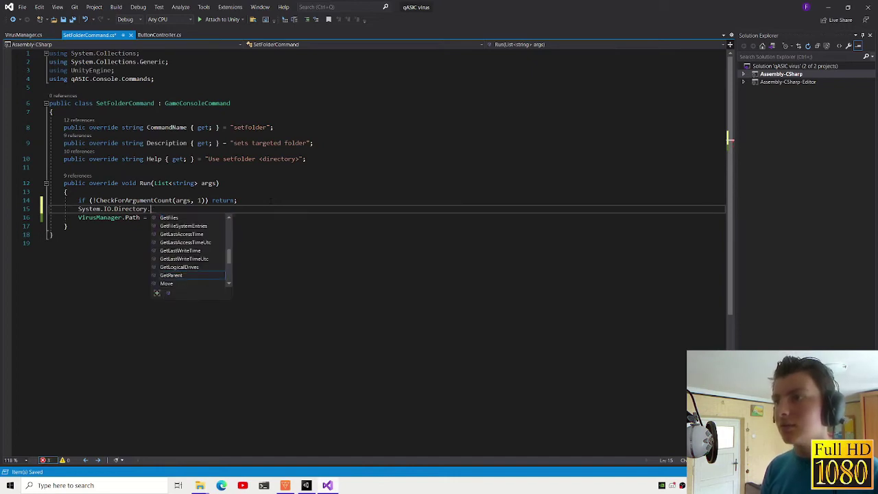
pyautogui.scroll(-3, 192, 257)
pyautogui.scroll(10, 202, 275)
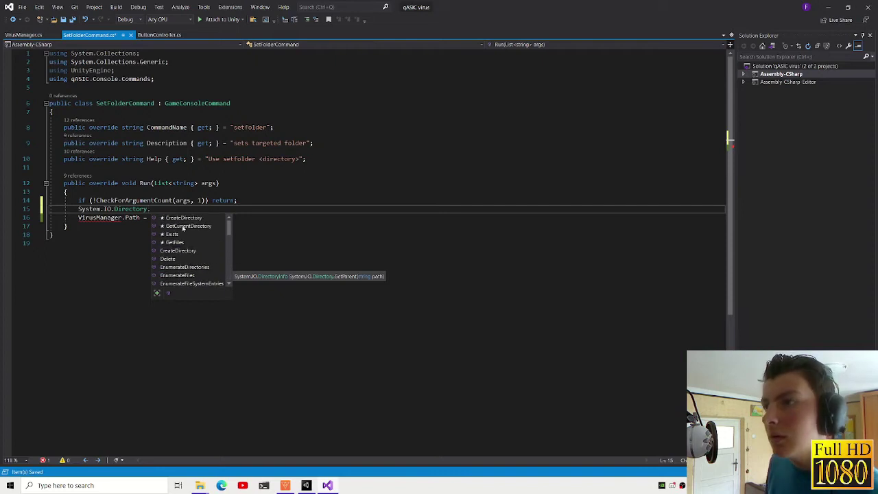
pyautogui.click(205, 235)
pyautogui.press('Down')
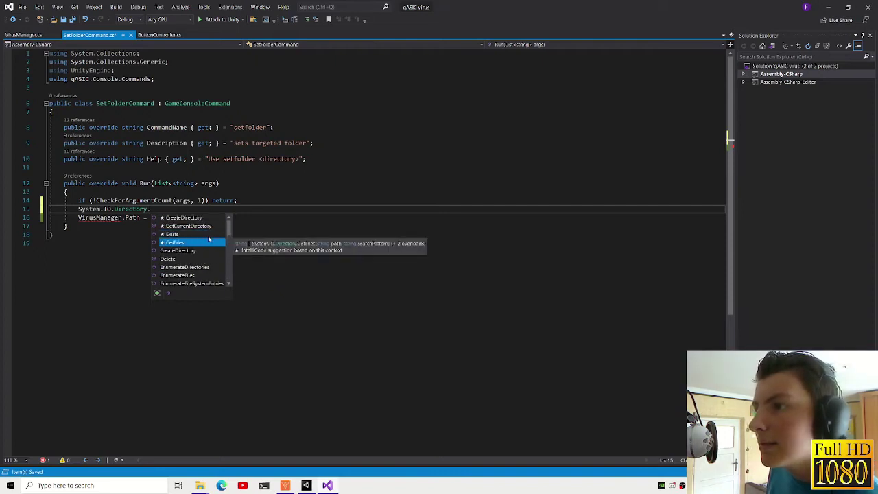
pyautogui.press('Down')
pyautogui.press('Up')
pyautogui.press('Up')
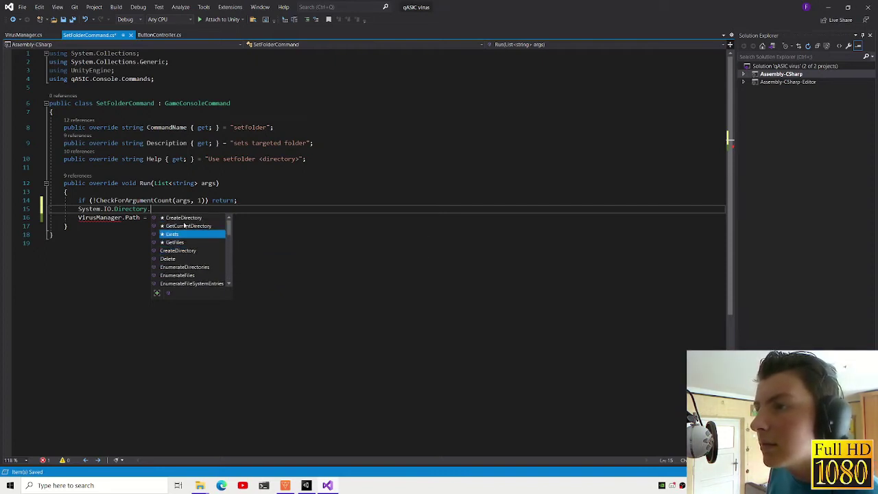
pyautogui.write('()')
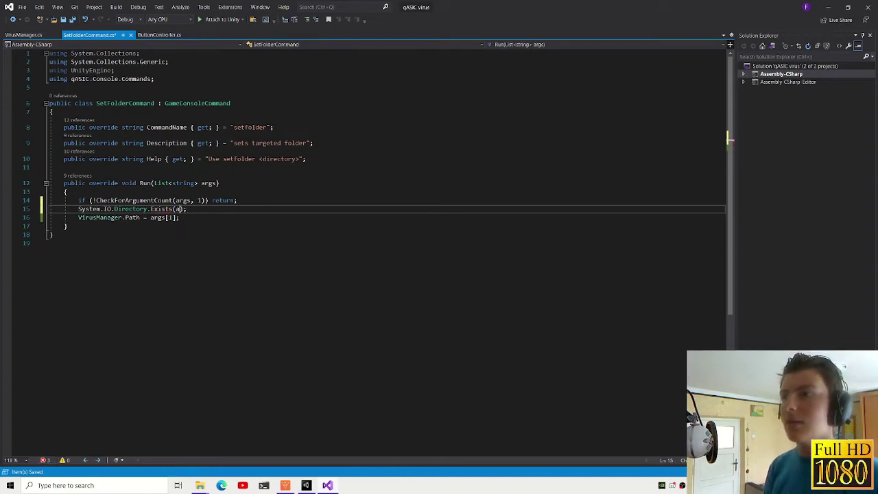
pyautogui.write('rgs[1]')
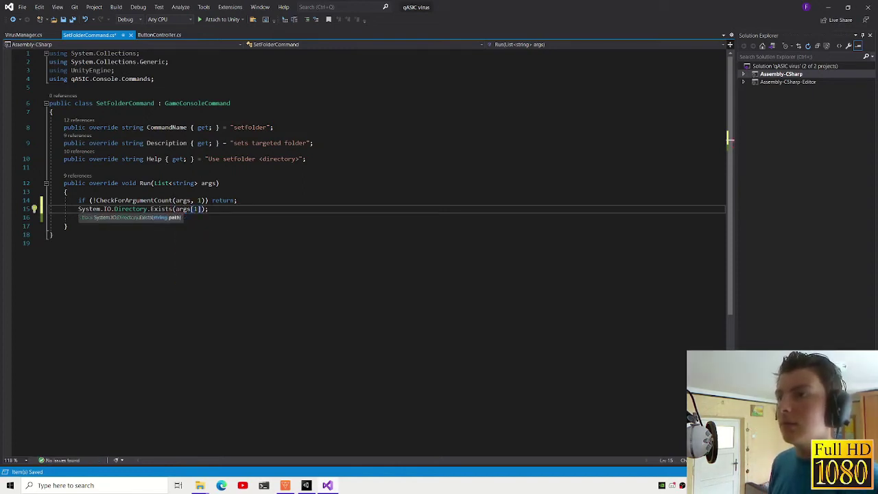
pyautogui.press('End')
pyautogui.press('BackSpace')
# - Turn it into an if (!System.IO.Directory.Exists(args[1])) condition with a code block
pyautogui.press('Home')
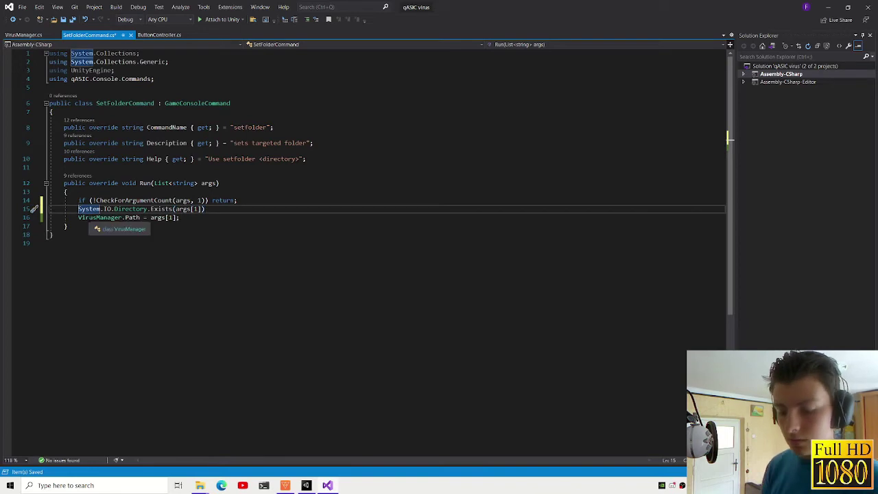
pyautogui.write('if(')
pyautogui.click(88, 209)
pyautogui.write('!')
pyautogui.press('Return')
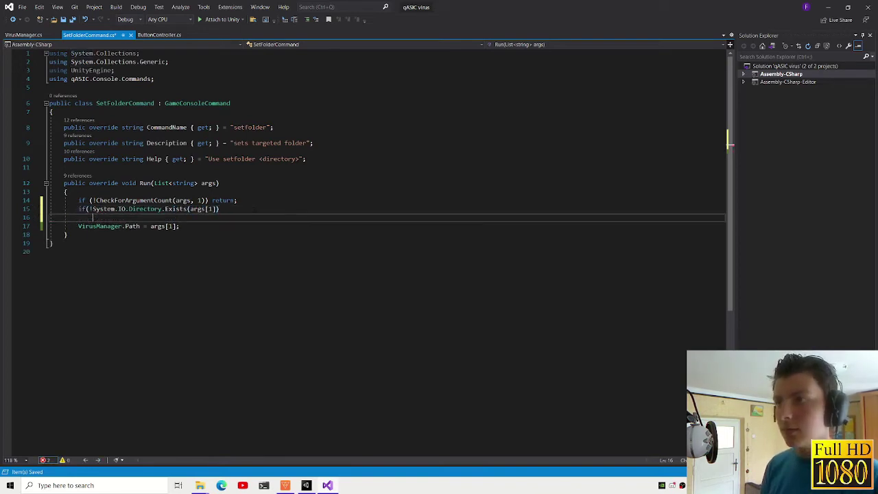
pyautogui.press('BackSpace')
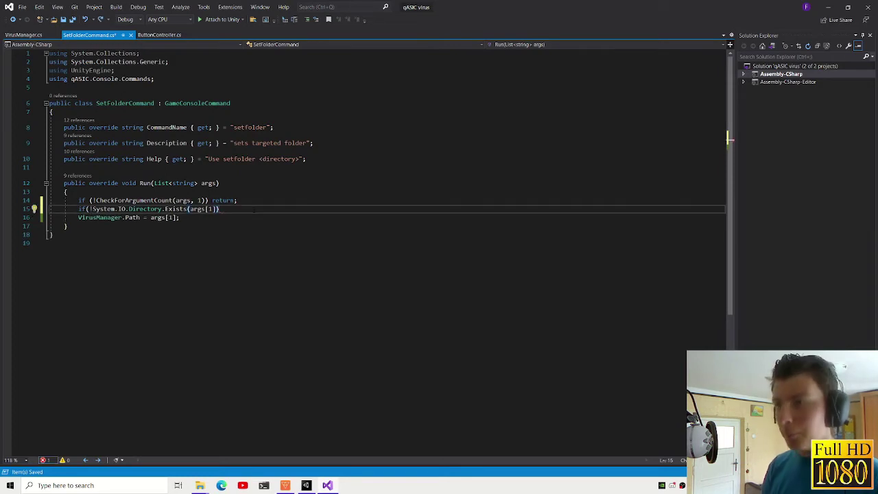
pyautogui.write(')')
pyautogui.press('Return')
pyautogui.write('{')
pyautogui.press('Return')
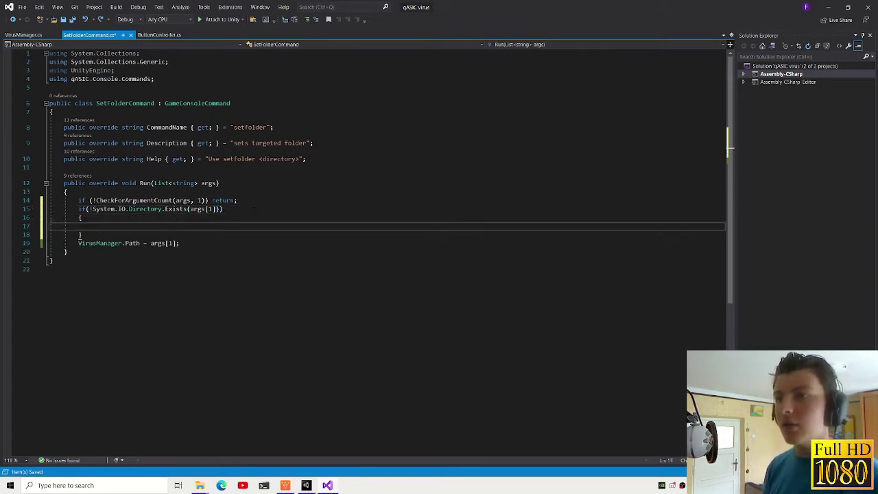
# - Make the block log 'Specified path does not exist!' and return, then save
pyautogui.write('return')
pyautogui.press('Escape')
pyautogui.hotkey('ctrl', 'Return')
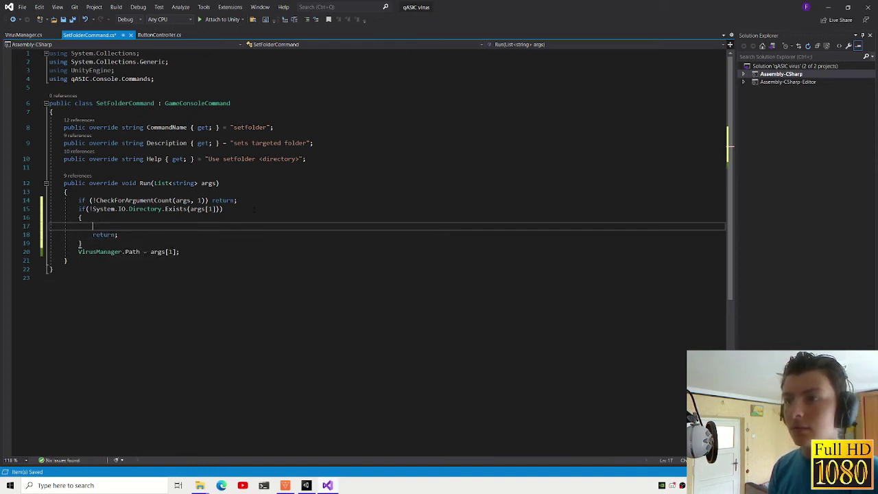
pyautogui.write('Loge();')
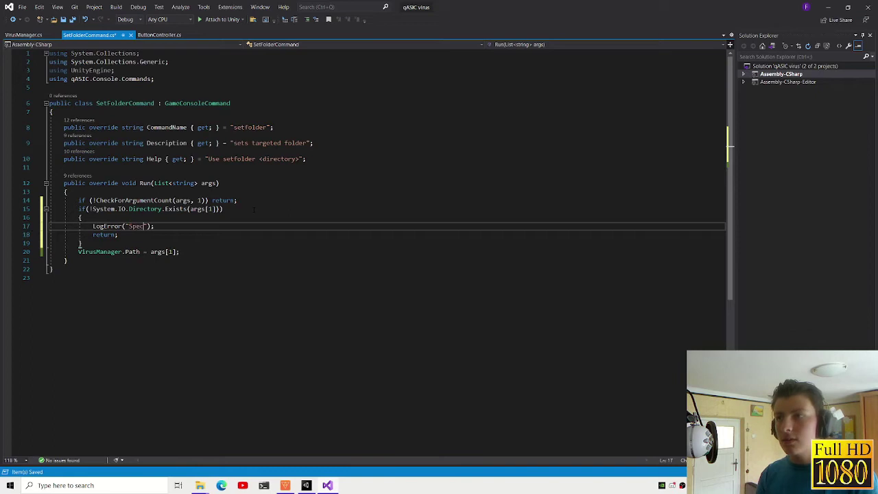
pyautogui.write('not exist')
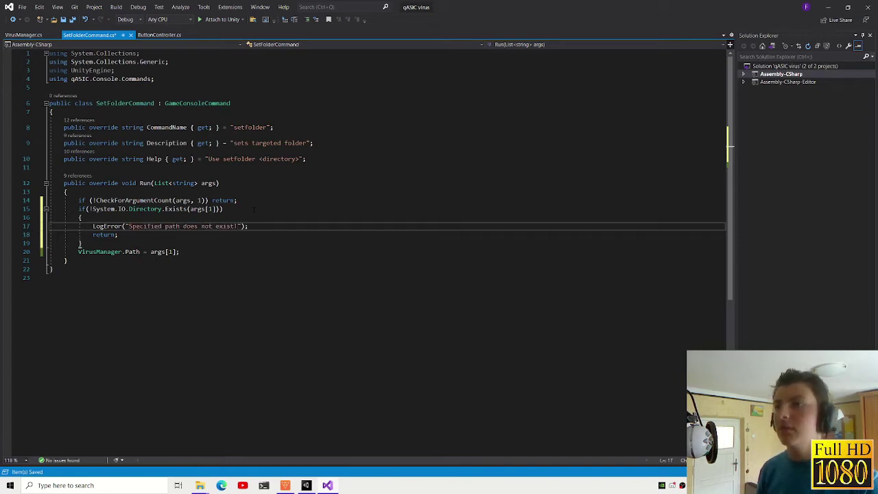
pyautogui.write('!')
pyautogui.press('Down')
pyautogui.hotkey('ctrl', 's')
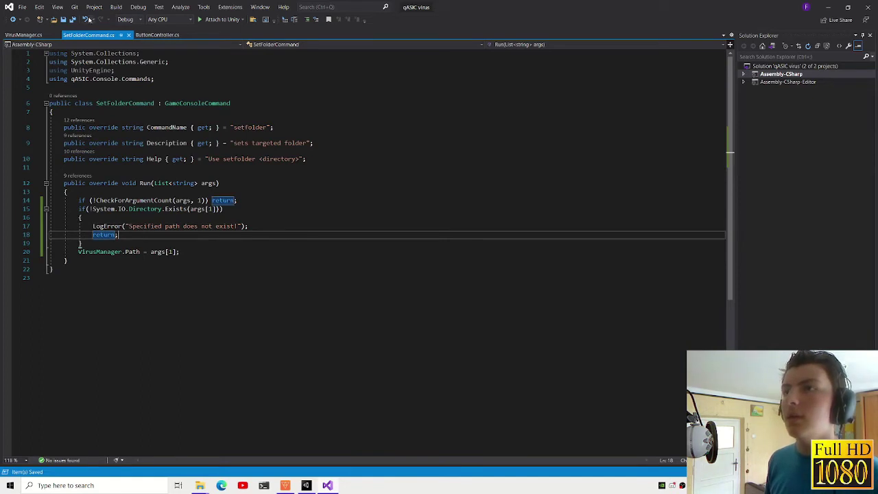
# - Delete the unused using directives at the top of SetFolderCommand
pyautogui.moveTo(114, 70); pyautogui.dragTo(50, 62)
pyautogui.press('Down')
pyautogui.hotkey('ctrl', 'x')
pyautogui.press('Up')
pyautogui.press('Up')
pyautogui.hotkey('ctrl', 'x')
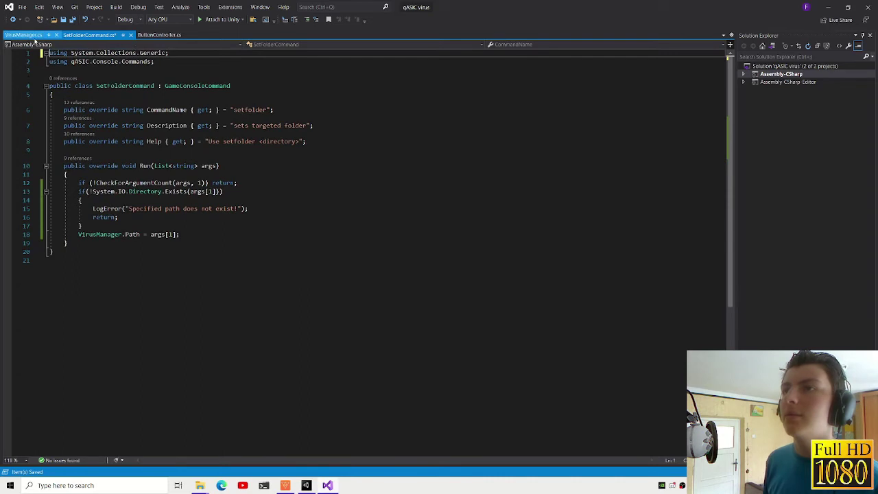
pyautogui.click(26, 35)
# - Create a UI Image under the Canvas in Unity
pyautogui.hotkey('alt', 'Tab')
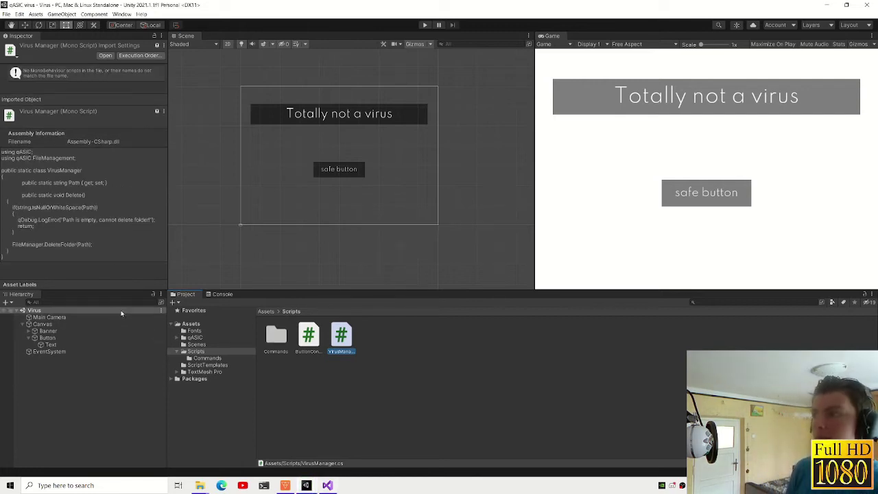
pyautogui.click(43, 324)
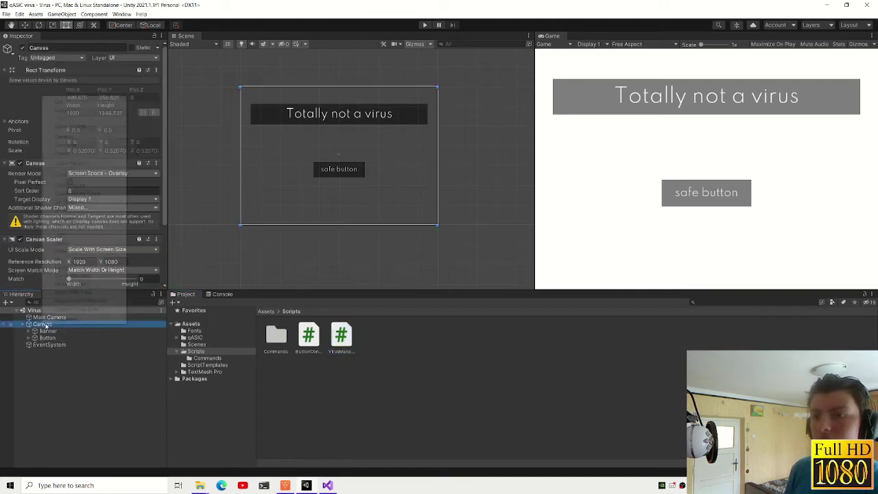
pyautogui.rightClick(42, 324)
pyautogui.moveTo(85, 258)
pyautogui.click(165, 283)
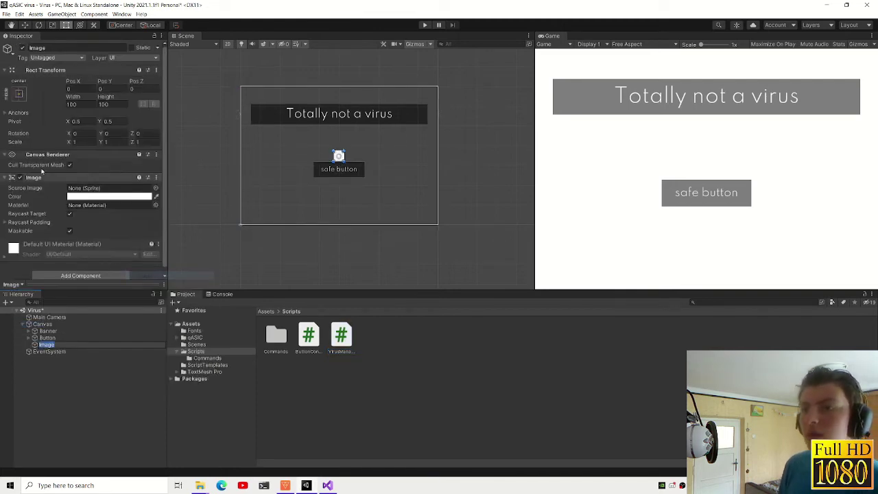
# - Stretch the image to fill the canvas and colour it black with alpha 128
pyautogui.click(19, 94)
pyautogui.keyDown('alt'); pyautogui.click(111, 223); pyautogui.keyUp('alt')
pyautogui.click(103, 196)
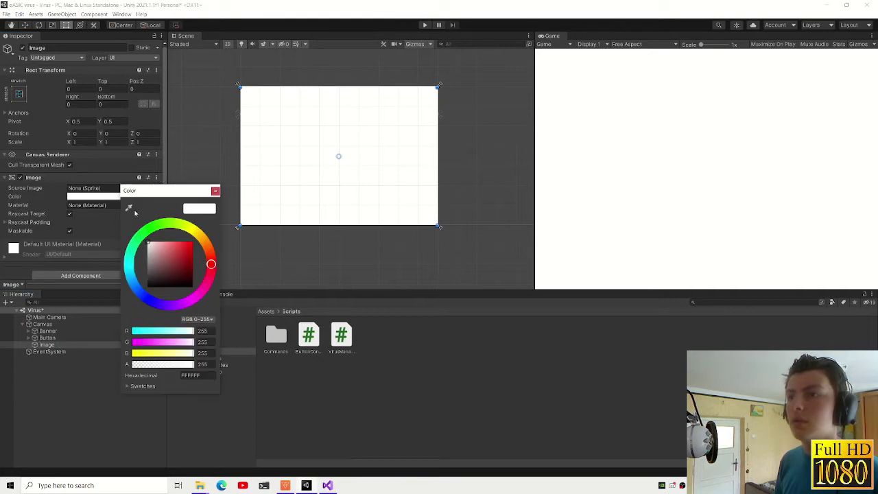
pyautogui.moveTo(183, 273); pyautogui.dragTo(147, 286)
pyautogui.doubleClick(202, 363)
pyautogui.write('128')
pyautogui.click(214, 192)
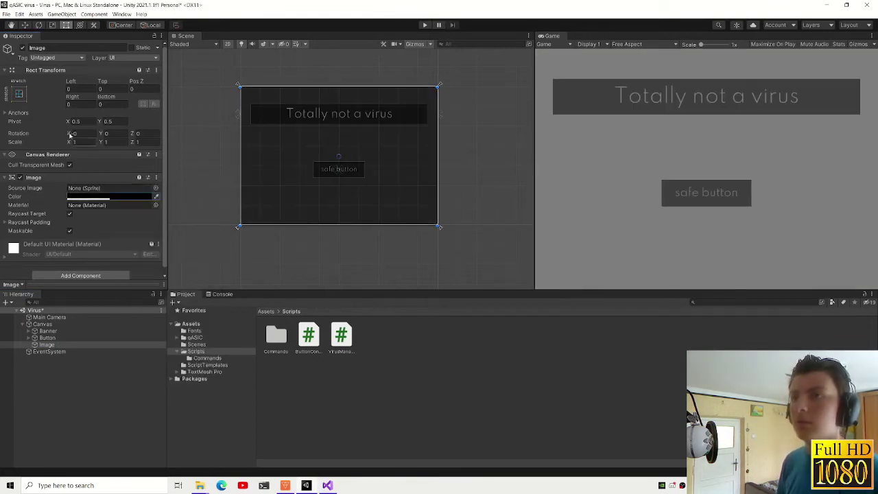
# - Rename the image to Window
pyautogui.click(68, 344)
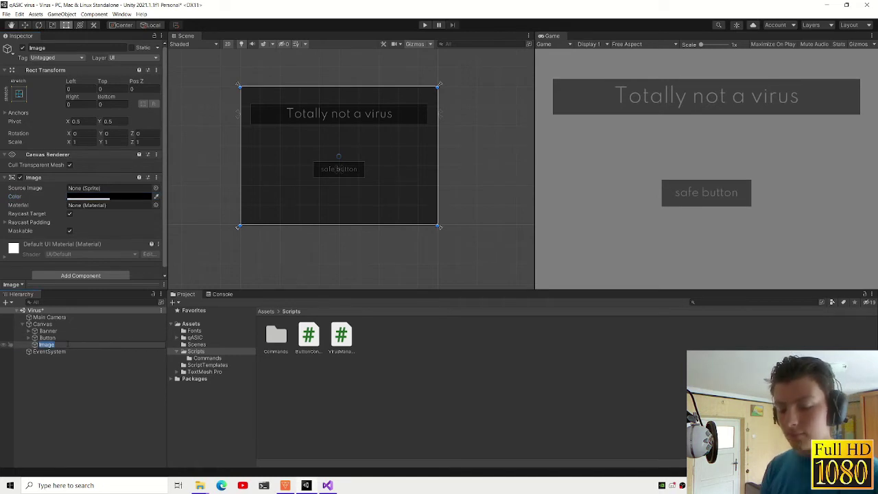
pyautogui.write('Window')
pyautogui.press('Return')
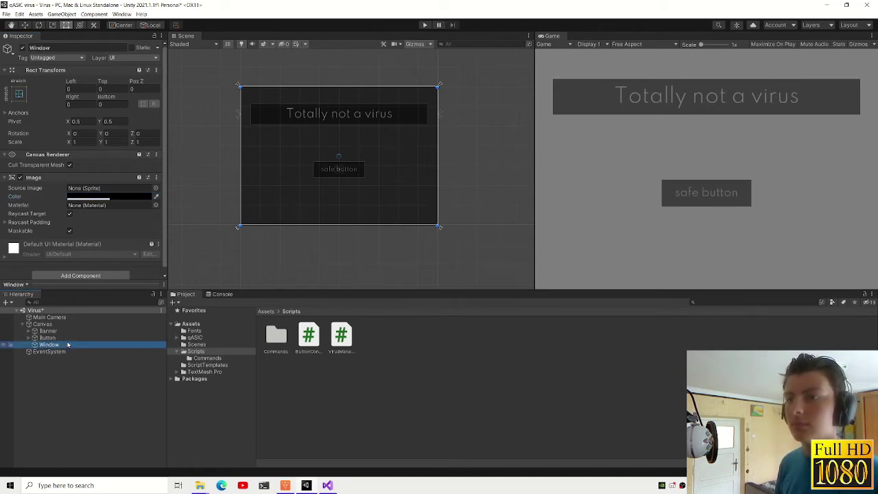
pyautogui.rightClick(68, 345)
# - Add an Image child under Window and size it 1920 by 1080
pyautogui.moveTo(86, 260)
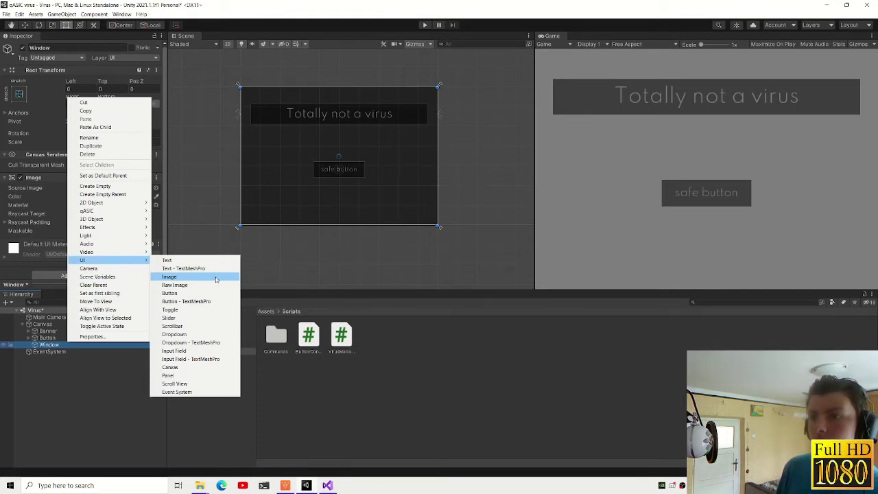
pyautogui.click(215, 277)
pyautogui.click(19, 94)
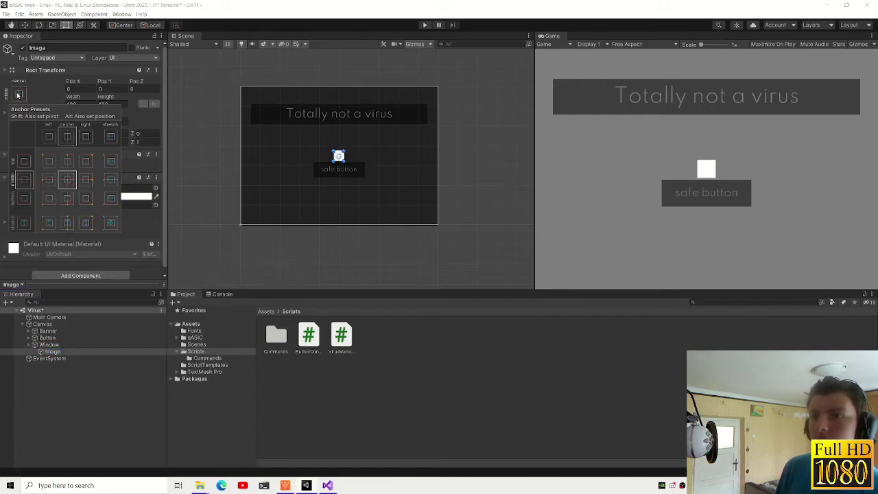
pyautogui.click(72, 104)
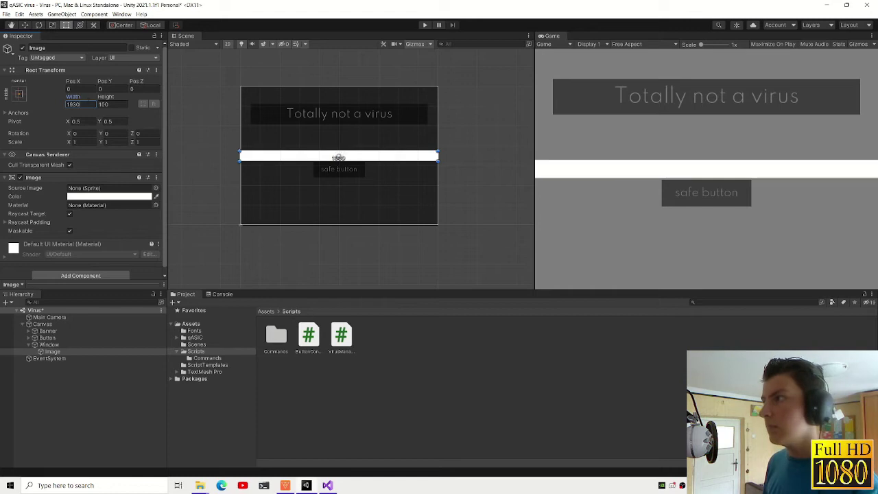
pyautogui.write('1920')
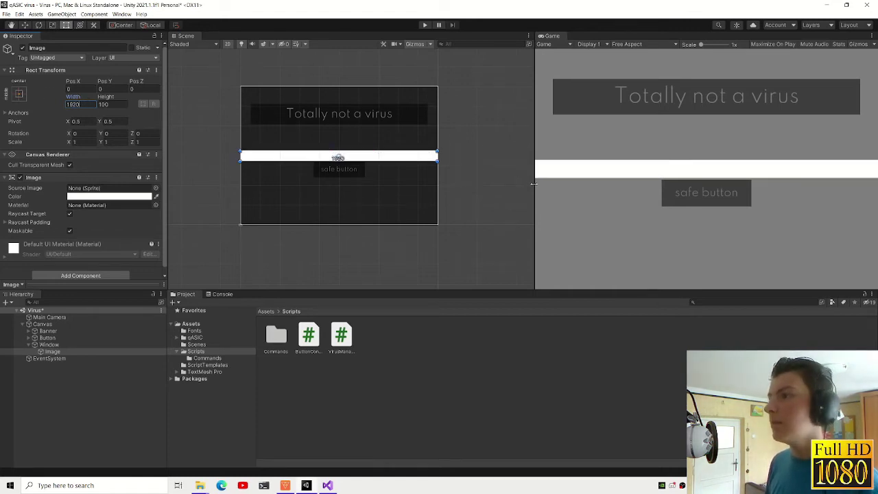
pyautogui.moveTo(534, 183); pyautogui.dragTo(588, 184)
pyautogui.click(117, 109)
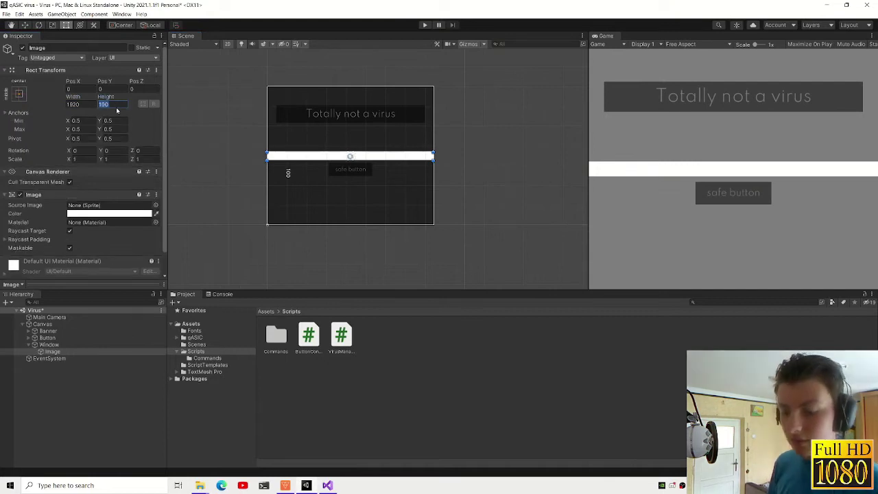
pyautogui.write('1080')
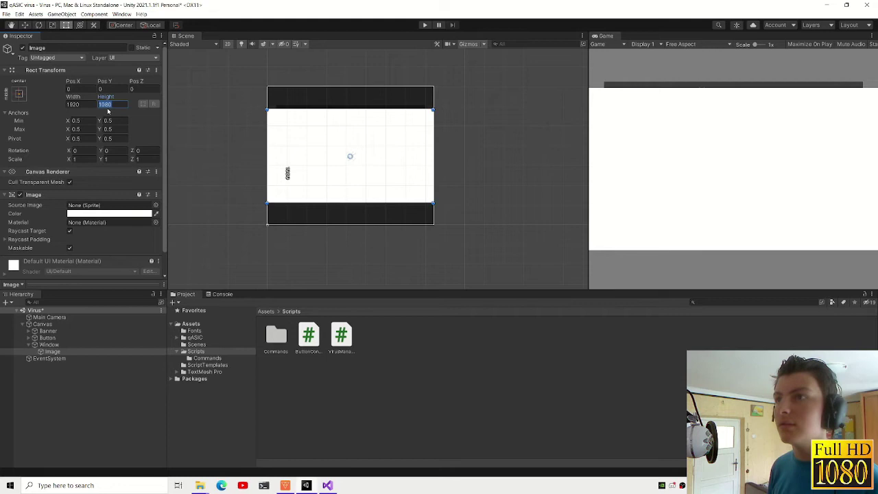
# - Set the image to stretch anchors with Left and Right insets of 100
pyautogui.click(18, 94)
pyautogui.keyDown('alt'); pyautogui.click(112, 223); pyautogui.keyUp('alt')
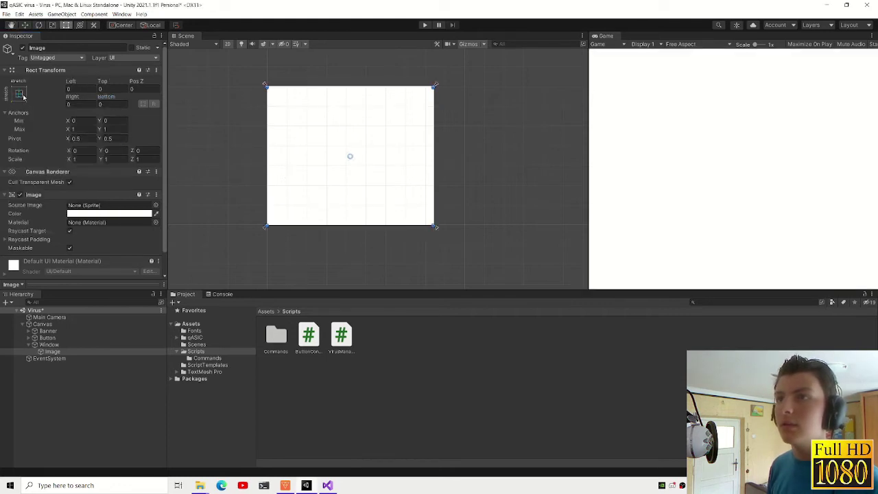
pyautogui.click(113, 120)
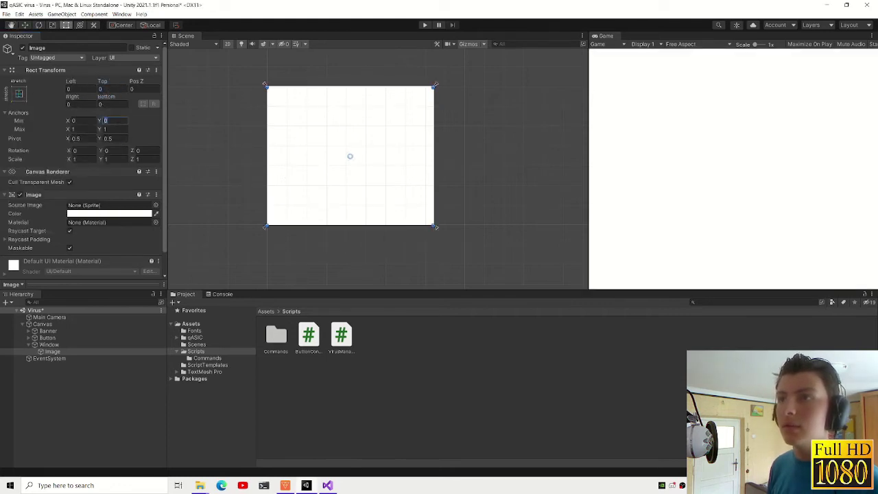
pyautogui.write('1')
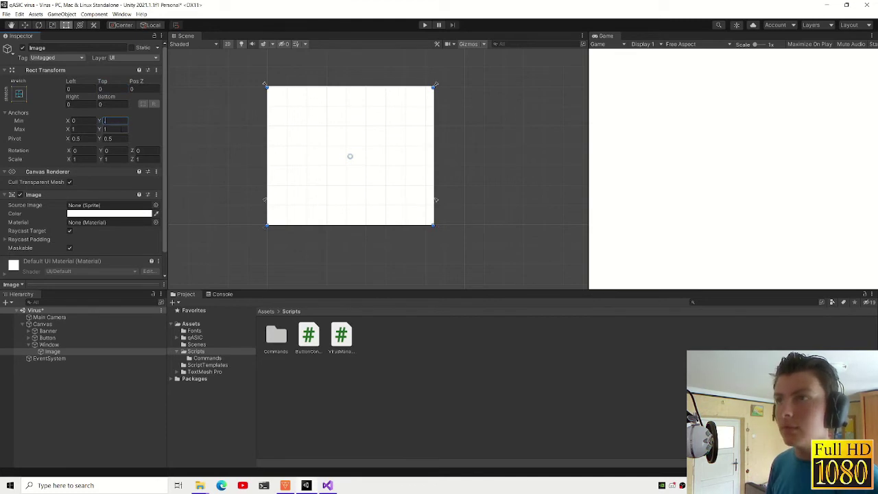
pyautogui.write('0.2')
pyautogui.click(114, 104)
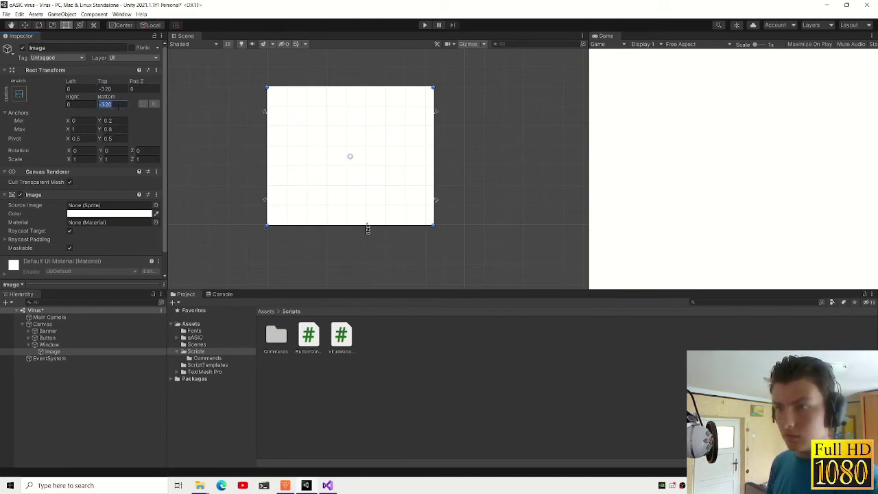
pyautogui.write('0')
pyautogui.click(104, 89)
pyautogui.write('0')
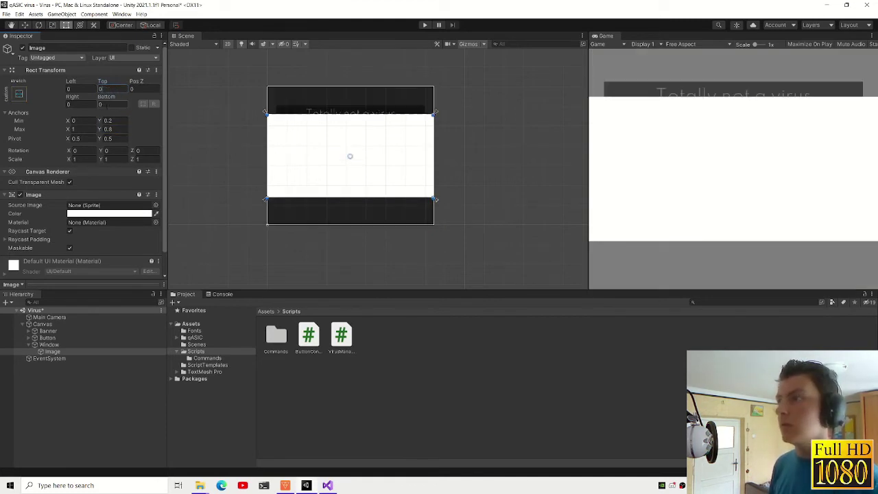
pyautogui.write('10')
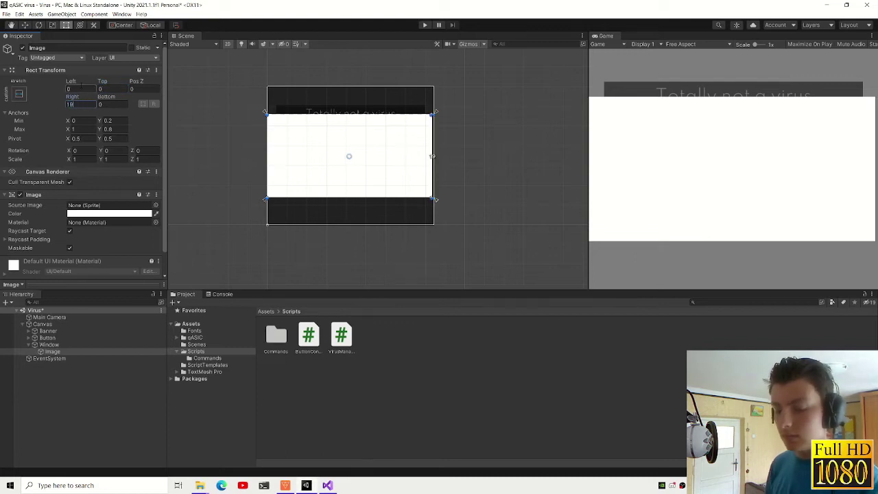
pyautogui.write('0')
pyautogui.press('Return')
pyautogui.click(71, 89)
pyautogui.write('10')
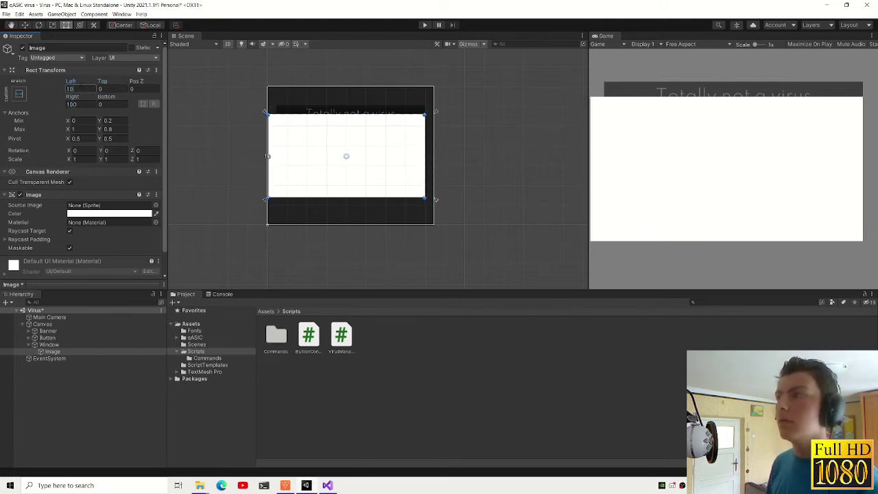
pyautogui.write('0')
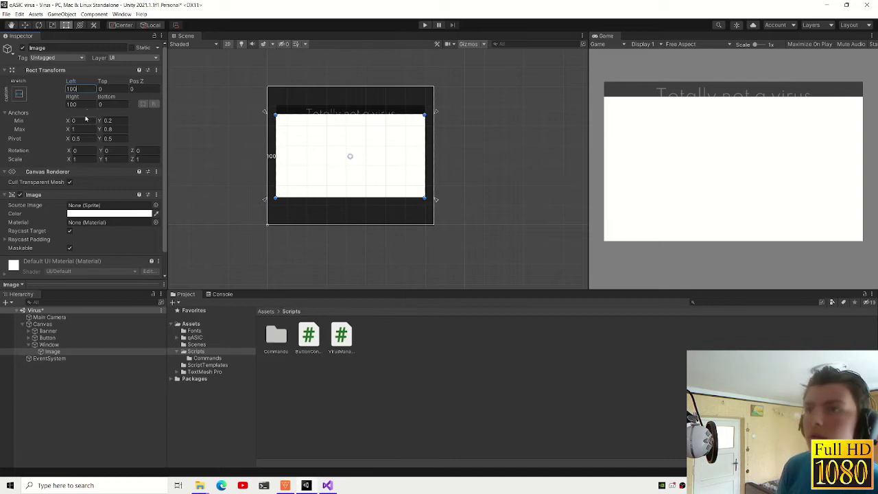
# - Set the image's anchor Min Y to 0.3 and Max Y to 0.7, with top and bottom offsets at 0
pyautogui.click(108, 120)
pyautogui.write('0.3')
pyautogui.press('Tab')
pyautogui.press('Tab')
pyautogui.write('0.7')
pyautogui.press('Tab')
pyautogui.write('0')
pyautogui.click(124, 89)
pyautogui.write('0')
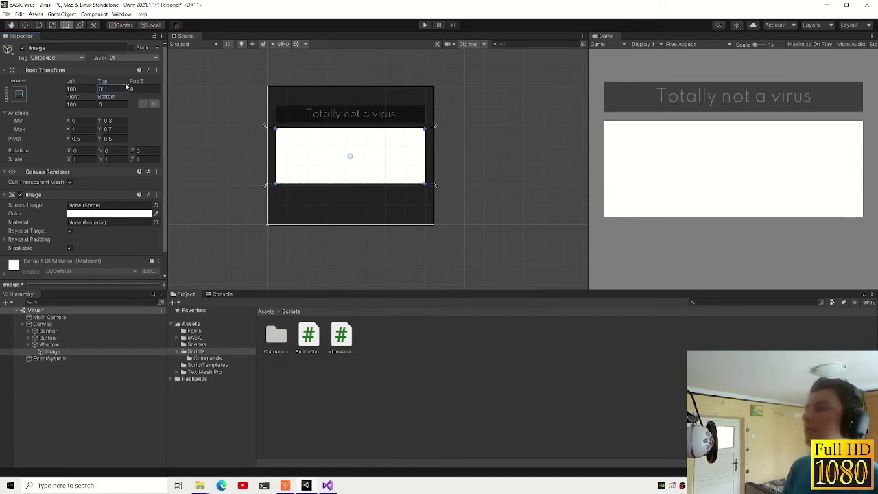
# - Colour the image black with alpha 128
pyautogui.click(109, 214)
pyautogui.moveTo(172, 271); pyautogui.dragTo(140, 300)
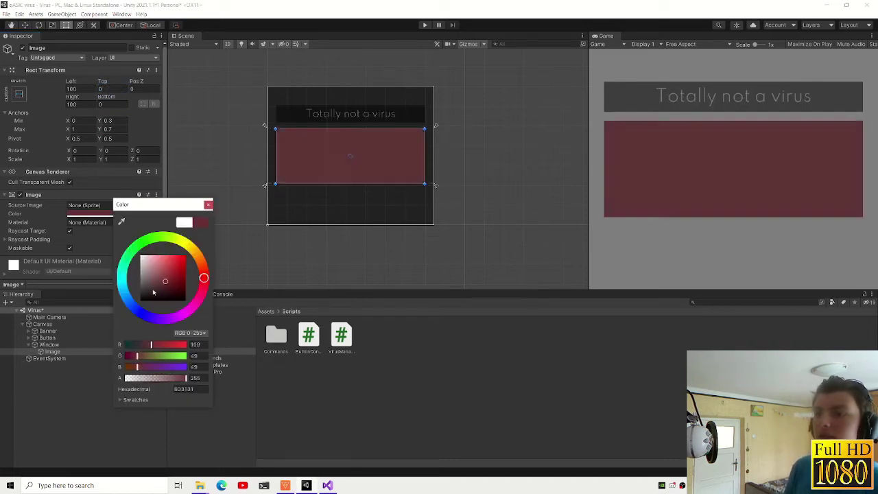
pyautogui.click(196, 378)
pyautogui.write('128')
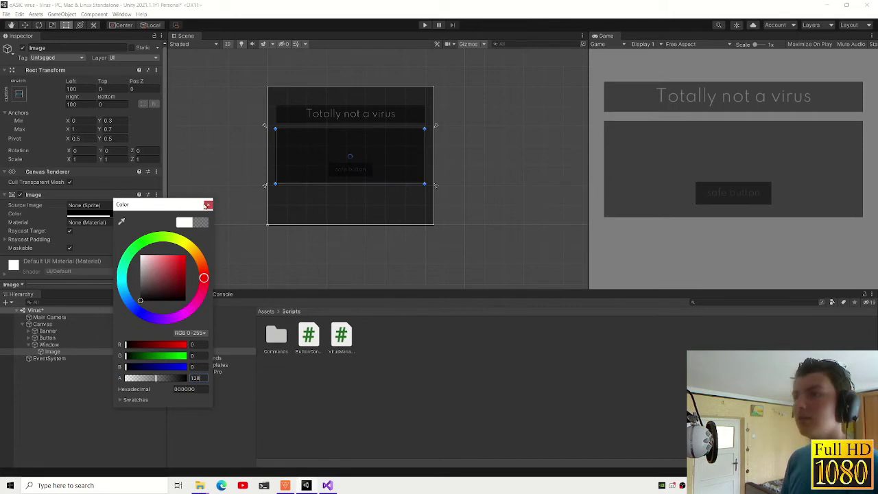
pyautogui.click(208, 205)
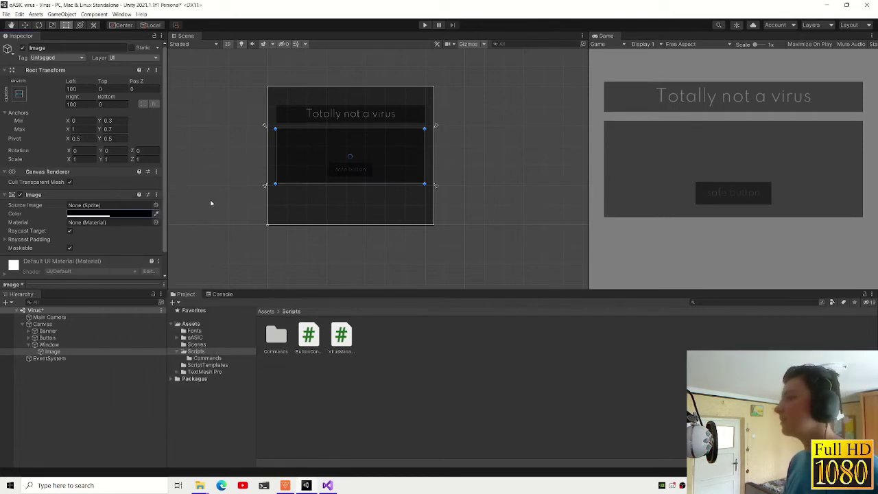
# - Rename the image to 'Window' in the Hierarchy
pyautogui.click(70, 352)
pyautogui.click(72, 351)
pyautogui.write('Windows')
pyautogui.press('BackSpace')
pyautogui.press('Return')
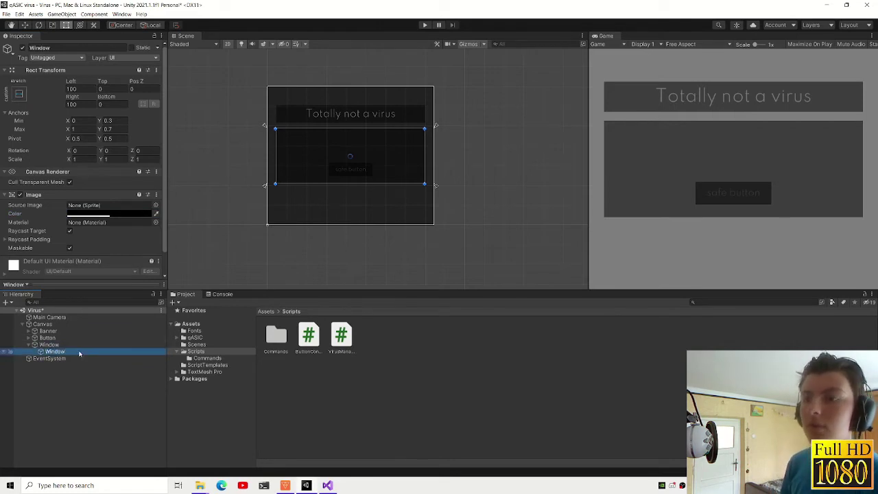
# - Add a TextMeshPro text inside Window, stretched to fill it and centred both ways
pyautogui.rightClick(75, 352)
pyautogui.moveTo(134, 278)
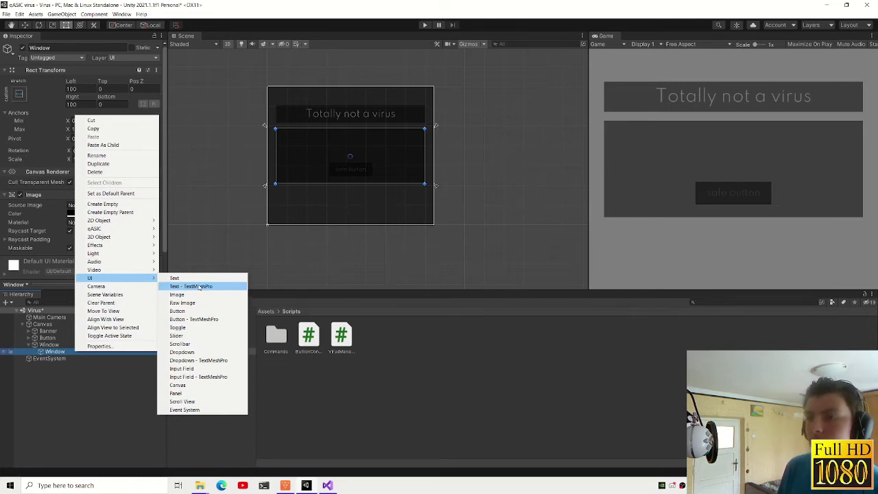
pyautogui.click(193, 287)
pyautogui.click(19, 94)
pyautogui.keyDown('alt'); pyautogui.click(111, 222); pyautogui.keyUp('alt')
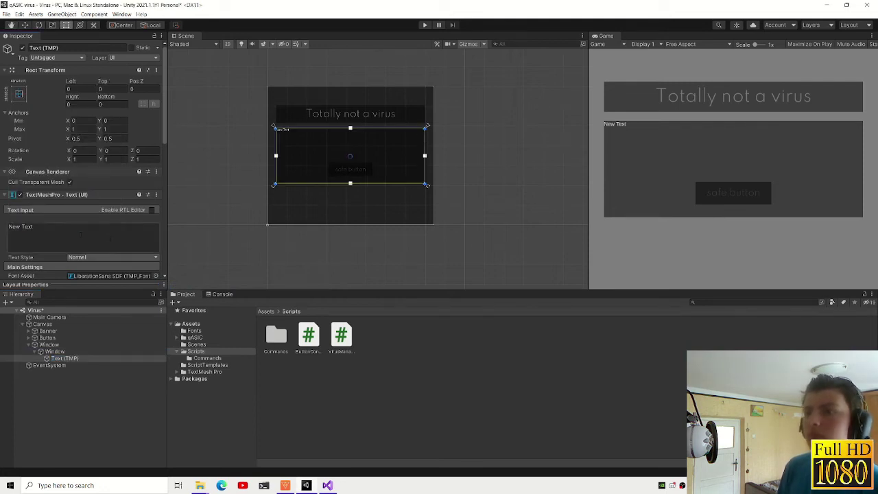
pyautogui.scroll(-2, 85, 199)
pyautogui.scroll(-2, 85, 199)
pyautogui.scroll(-2, 85, 199)
pyautogui.click(80, 211)
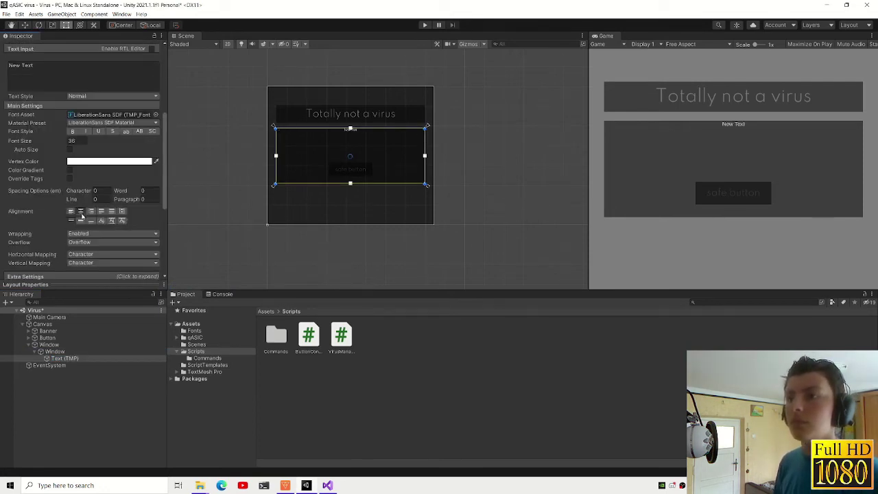
pyautogui.click(80, 220)
# - Replace the placeholder with 'All files and folders have been deleted'
pyautogui.scroll(3, 80, 220)
pyautogui.click(74, 157)
pyautogui.write('All')
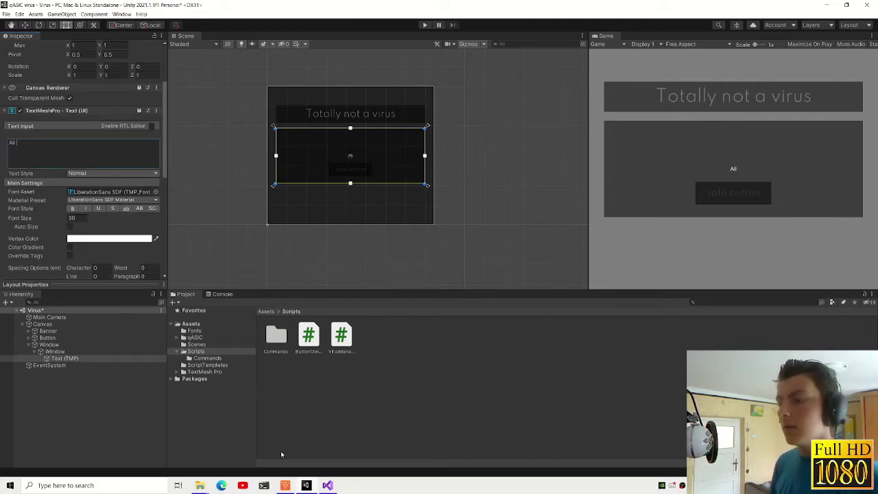
pyautogui.hotkey('alt', 'Tab')
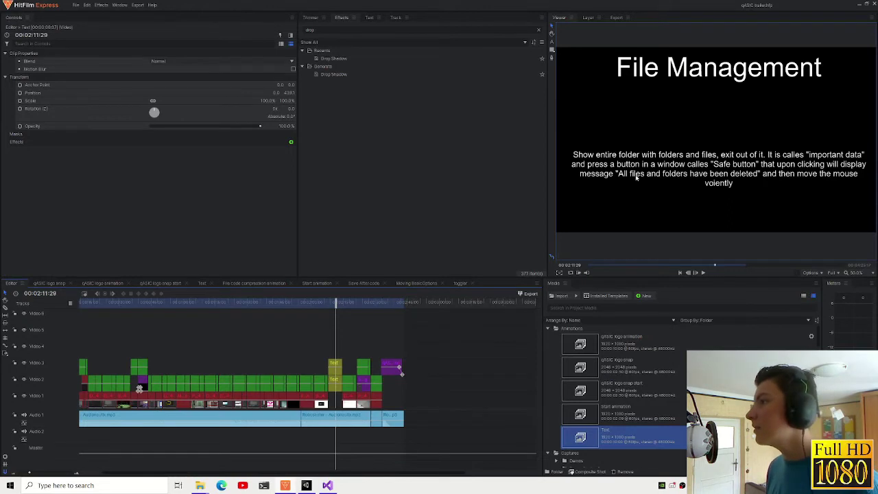
pyautogui.click(328, 485)
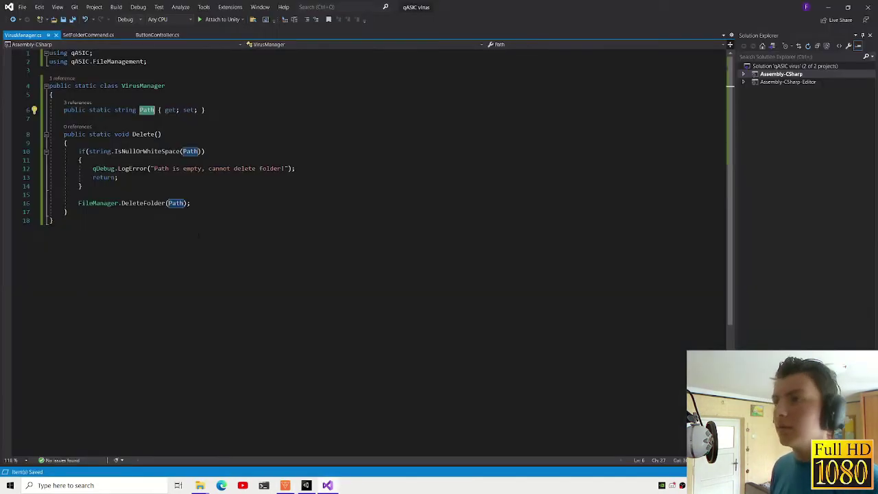
pyautogui.click(304, 486)
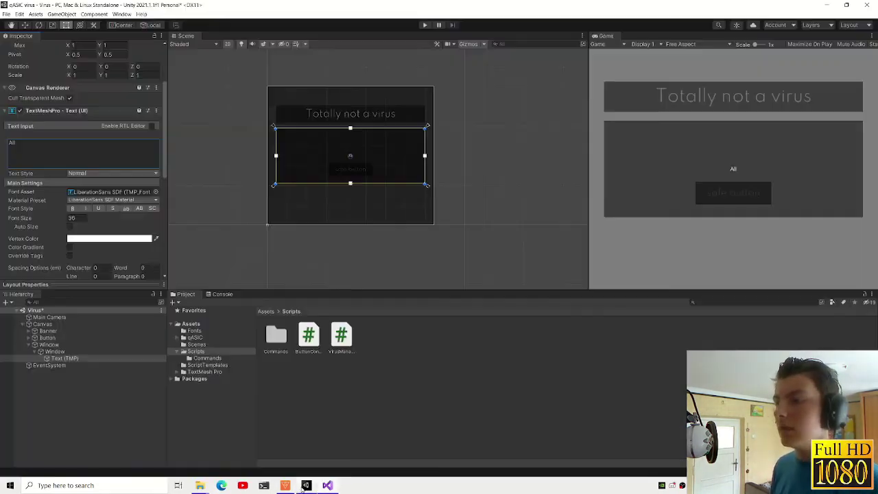
pyautogui.click(42, 147)
pyautogui.write('files and folders')
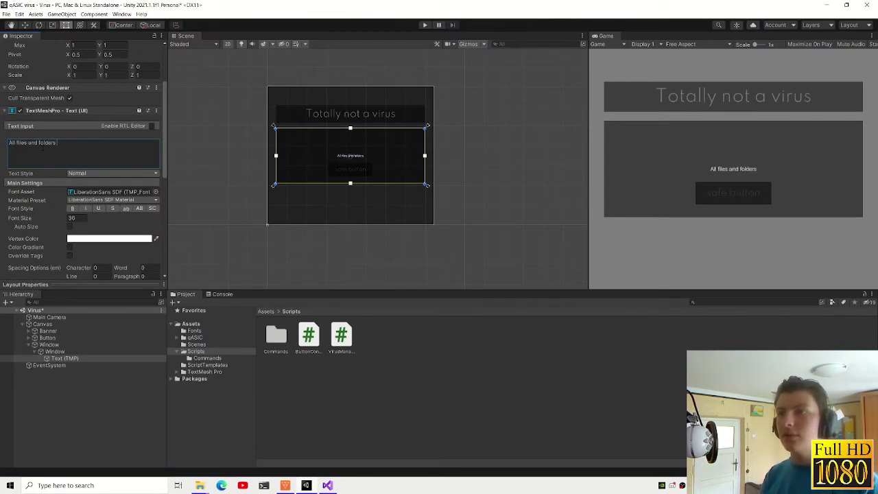
pyautogui.write('have been deleted')
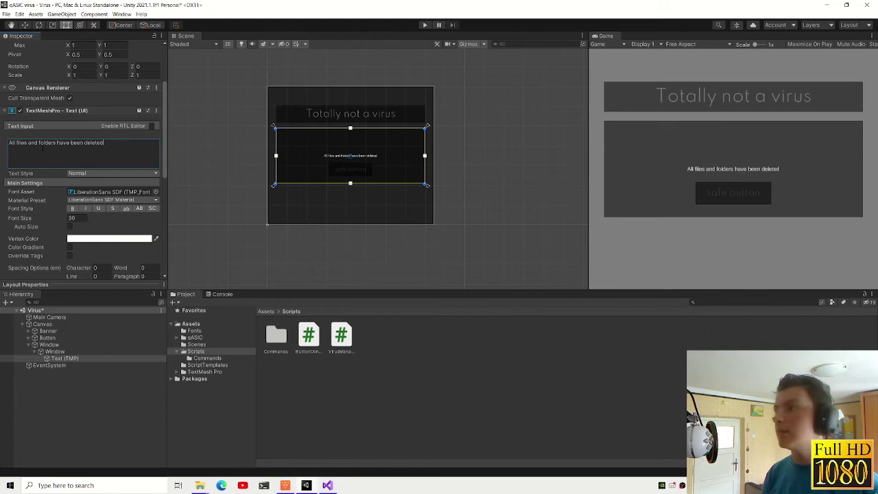
pyautogui.write('!')
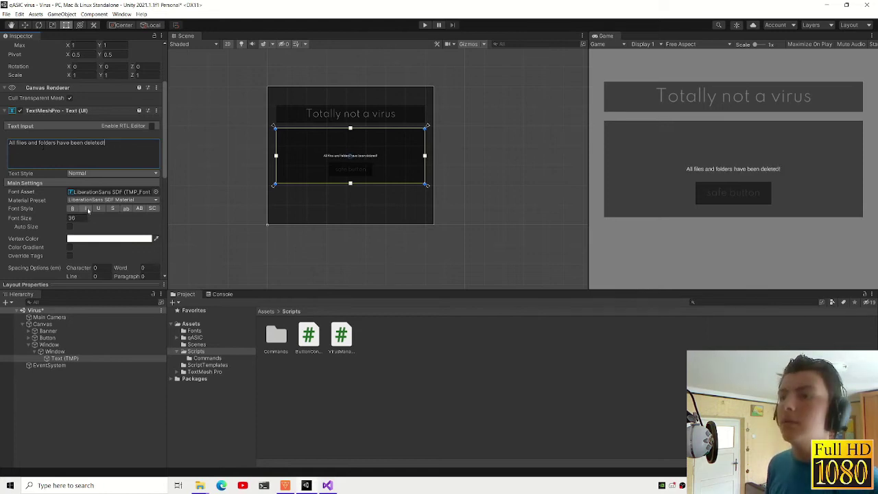
pyautogui.scroll(-3, 88, 211)
pyautogui.click(132, 68)
pyautogui.press('BackSpace')
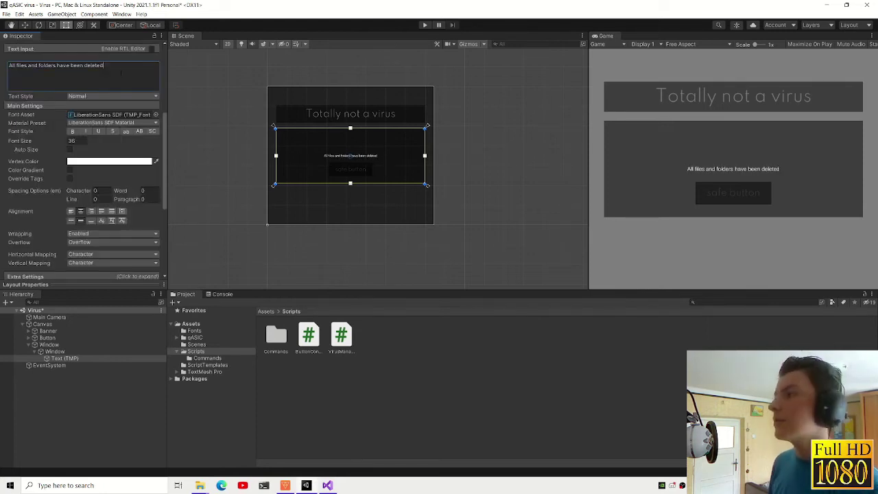
# - Set the message's font size to 92
pyautogui.hotkey('ctrl', 'a')
pyautogui.click(73, 140)
pyautogui.write('128')
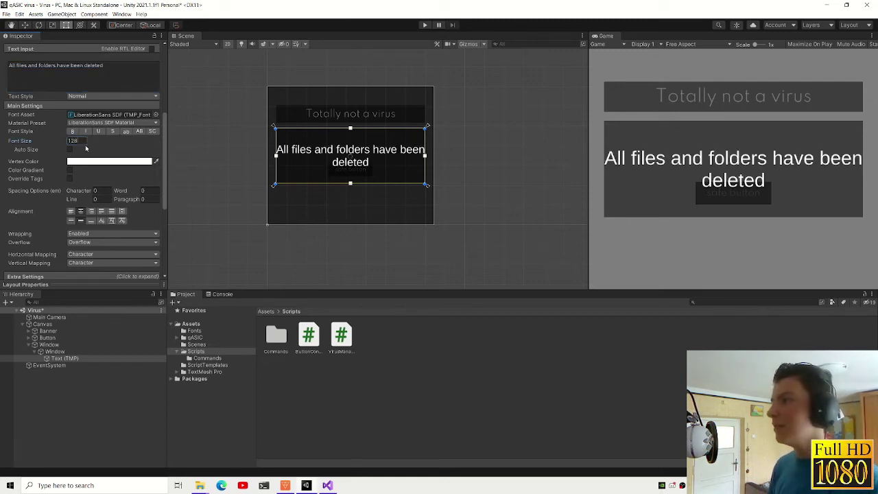
pyautogui.moveTo(63, 142); pyautogui.dragTo(22, 140)
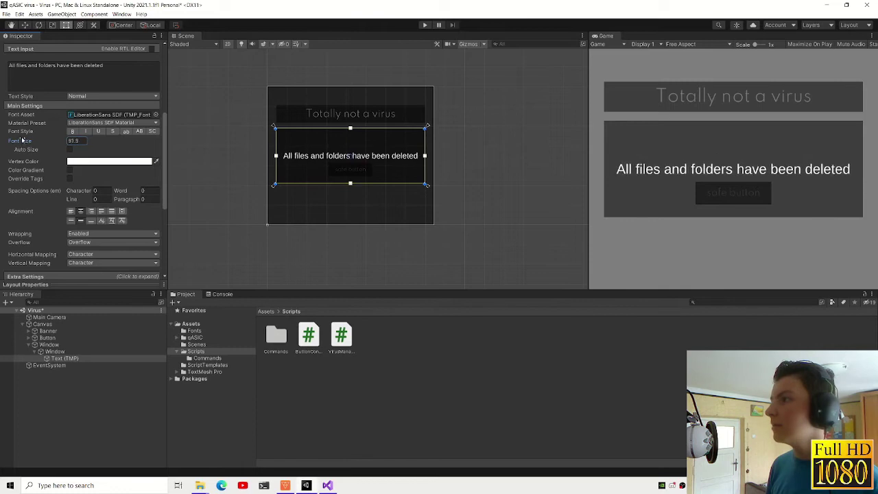
pyautogui.click(73, 141)
pyautogui.write('92')
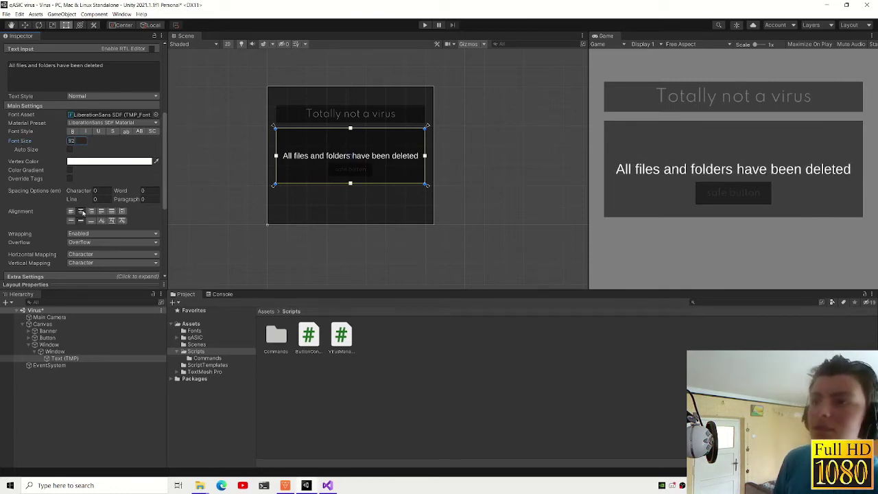
# - Choose Spartan-Light SDF as the message's font asset
pyautogui.click(155, 115)
pyautogui.press('Down')
pyautogui.press('Down')
pyautogui.press('Down')
pyautogui.press('Down')
pyautogui.press('Down')
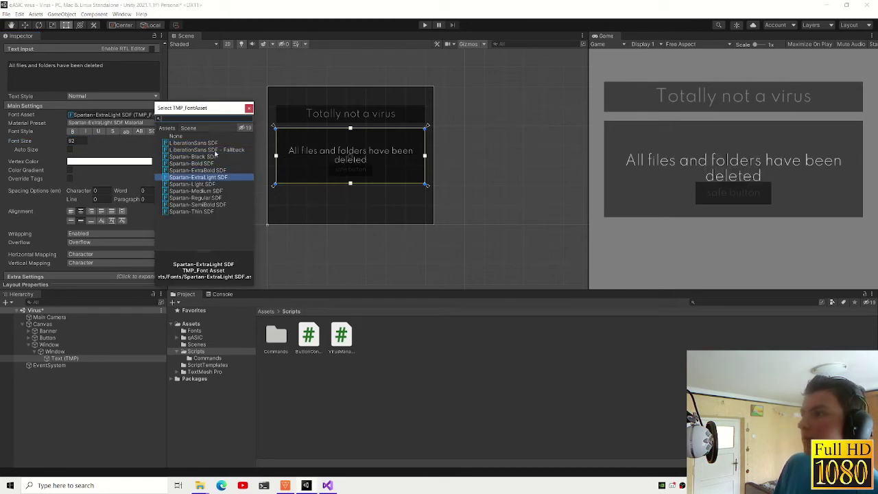
pyautogui.press('Down')
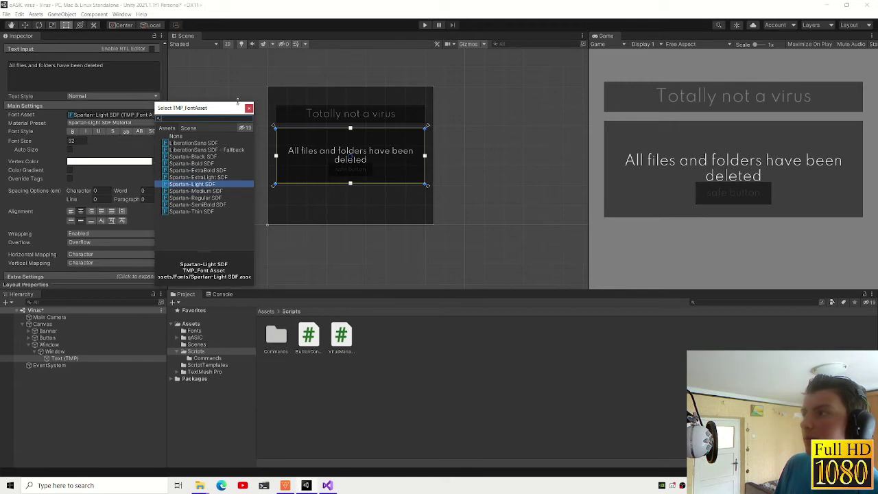
pyautogui.click(249, 109)
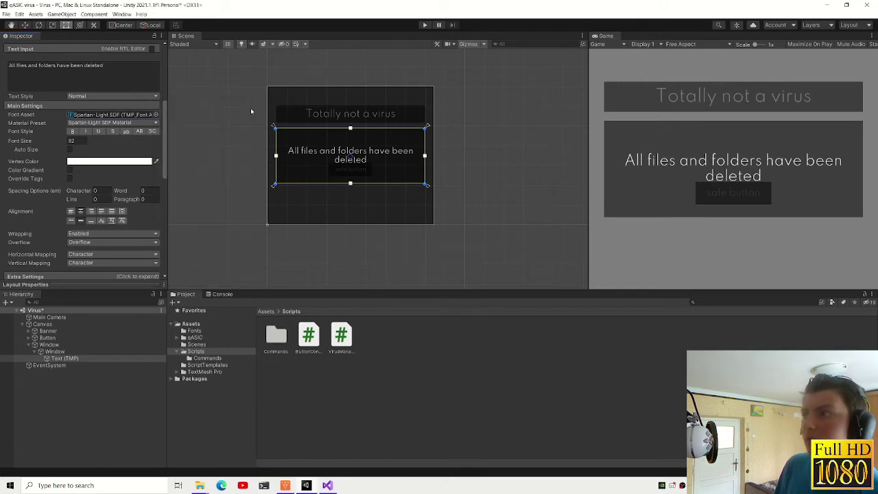
pyautogui.click(62, 344)
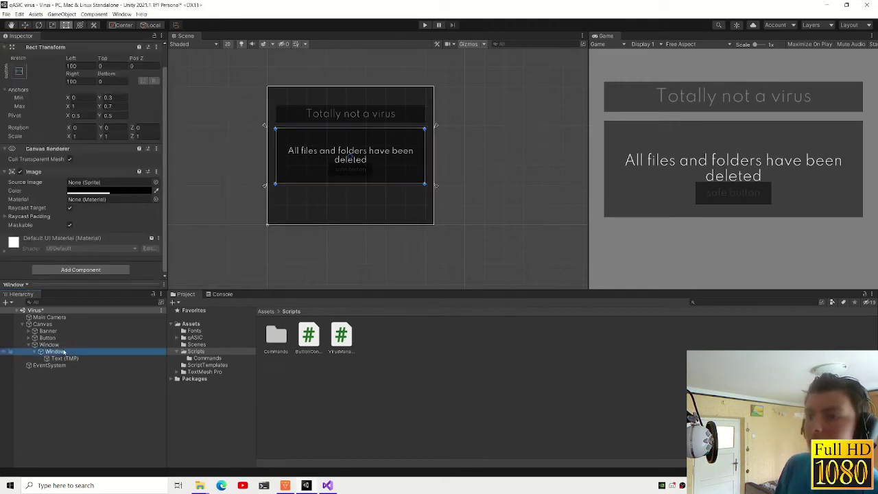
# - Make the outer Window's background transparent, then remove its Image component
pyautogui.click(110, 191)
pyautogui.moveTo(149, 360); pyautogui.dragTo(157, 359)
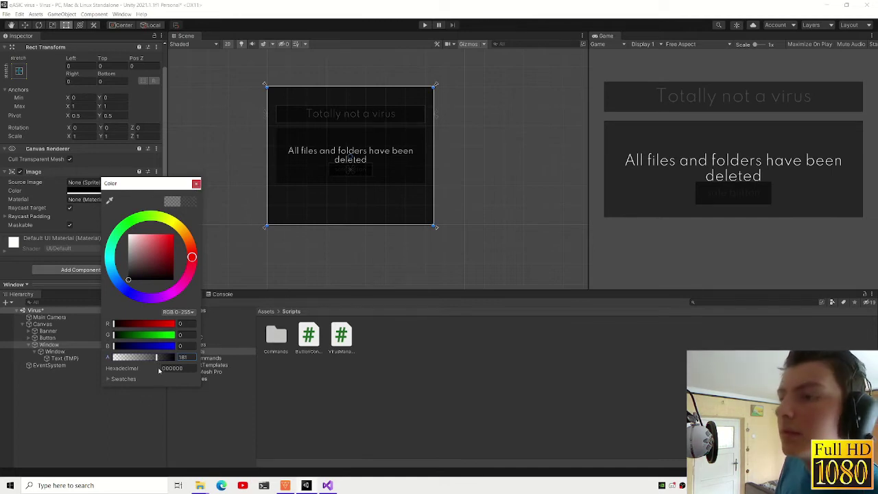
pyautogui.moveTo(156, 358); pyautogui.dragTo(113, 358)
pyautogui.click(196, 183)
pyautogui.click(155, 171)
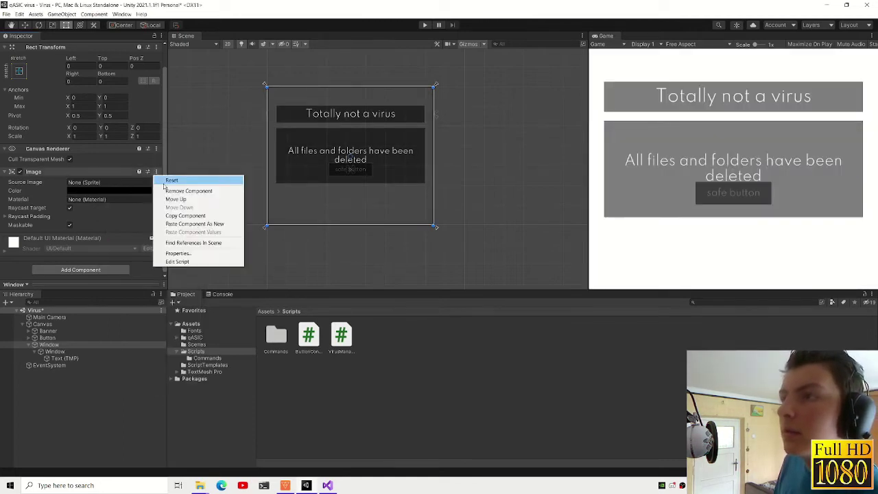
pyautogui.click(172, 199)
pyautogui.click(155, 237)
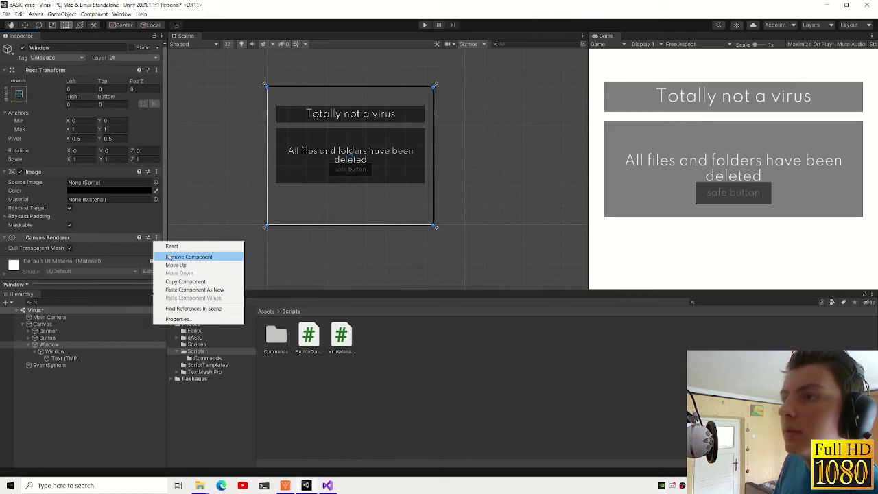
pyautogui.click(182, 256)
pyautogui.press('Return')
pyautogui.click(155, 171)
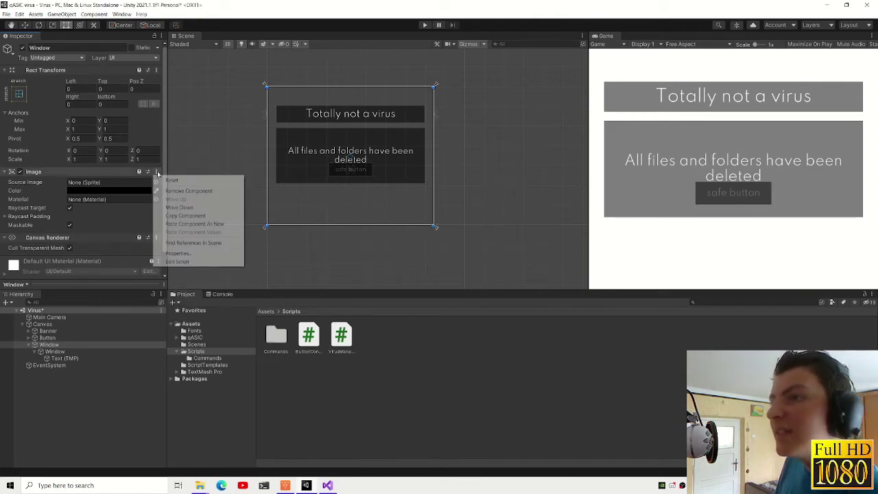
pyautogui.click(177, 191)
# - Move the inner Window directly under Canvas and delete the empty outer Window
pyautogui.click(29, 346)
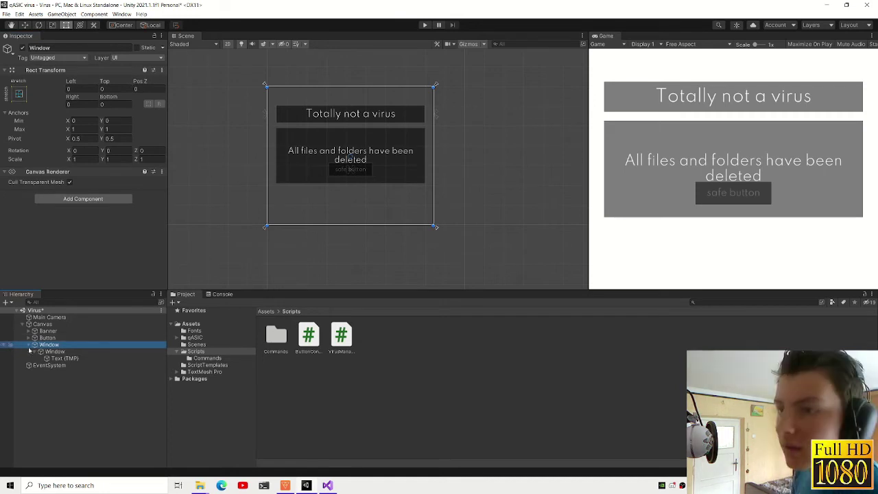
pyautogui.moveTo(55, 352); pyautogui.dragTo(55, 344)
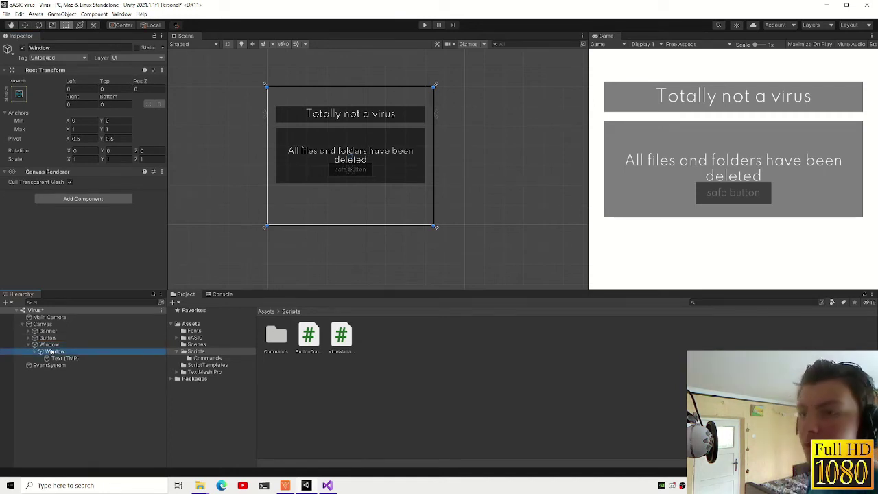
pyautogui.press('Delete')
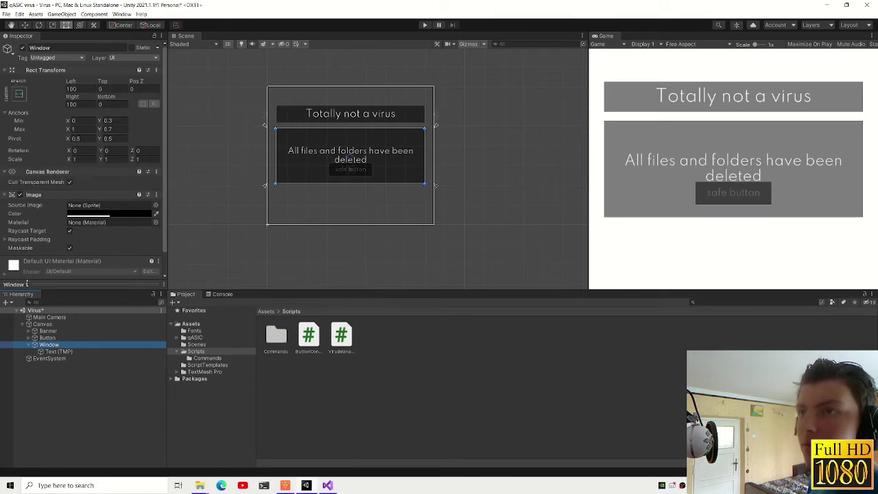
# - Create an empty 'Menu' object under Canvas and move it to the top of Canvas's children
pyautogui.click(42, 323)
pyautogui.rightClick(51, 324)
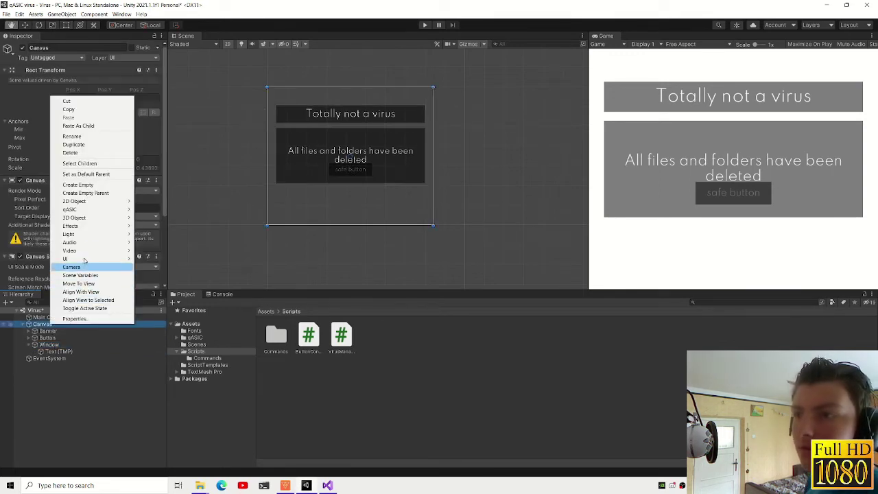
pyautogui.click(102, 185)
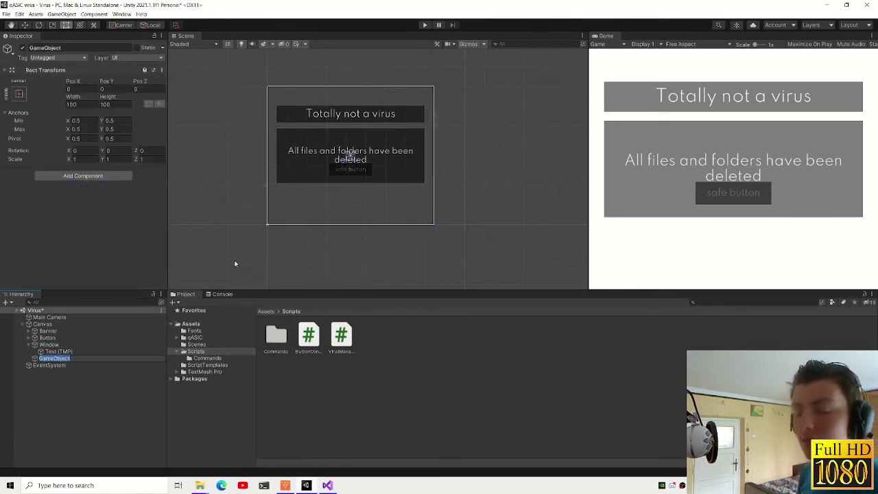
pyautogui.write('Menu')
pyautogui.press('Return')
pyautogui.click(55, 352)
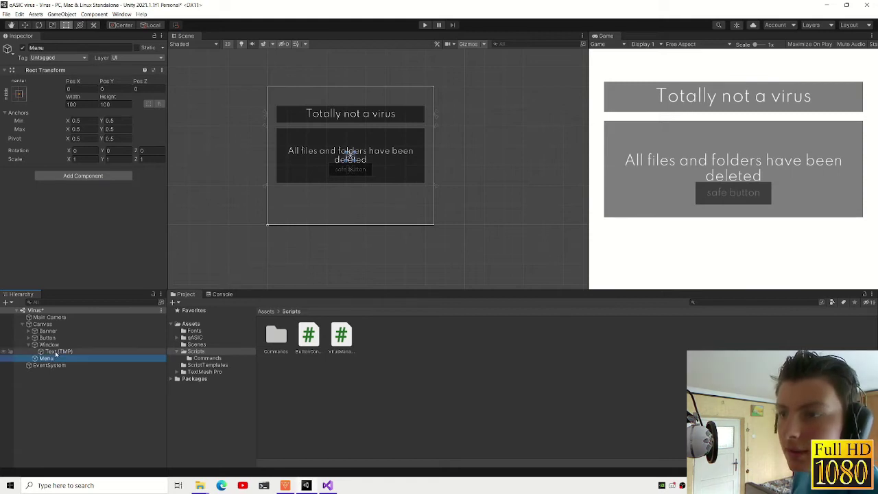
pyautogui.click(46, 358)
pyautogui.moveTo(46, 358); pyautogui.dragTo(53, 328)
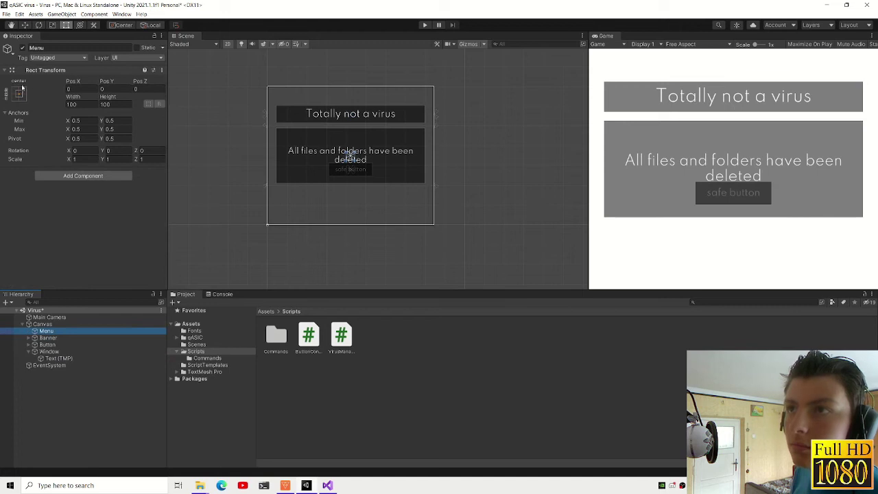
# - Stretch Menu to fill the canvas and place Banner and Button inside it
pyautogui.click(19, 93)
pyautogui.click(106, 221)
pyautogui.click(47, 338)
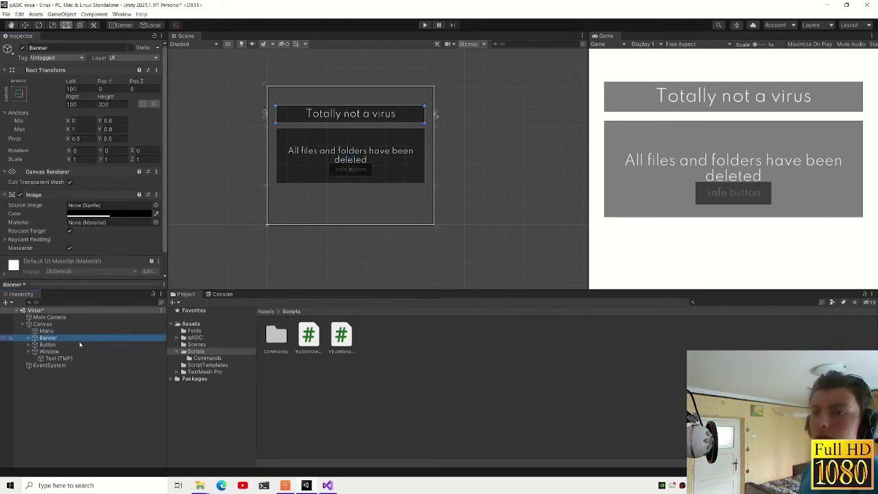
pyautogui.keyDown('shift'); pyautogui.click(47, 345); pyautogui.keyUp('shift')
pyautogui.moveTo(47, 345); pyautogui.dragTo(51, 331)
# - Hide the Window panel and keep the Menu with banner and button visible
pyautogui.click(48, 351)
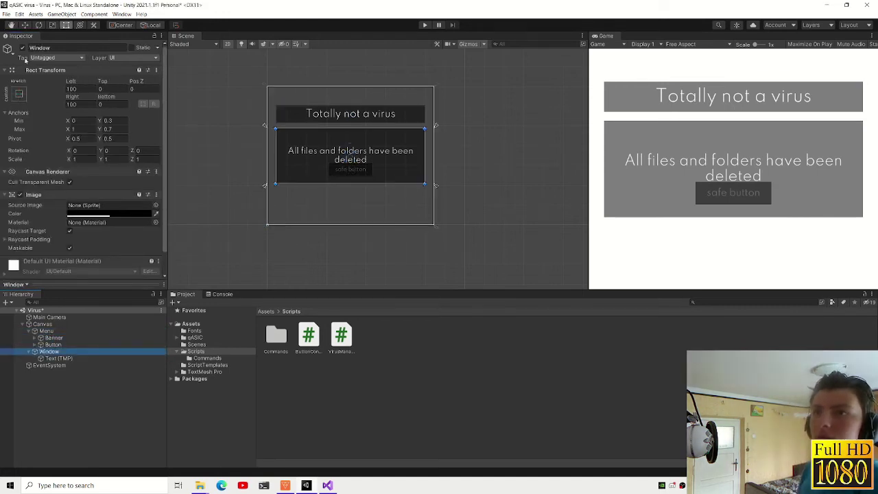
pyautogui.click(22, 48)
pyautogui.click(46, 331)
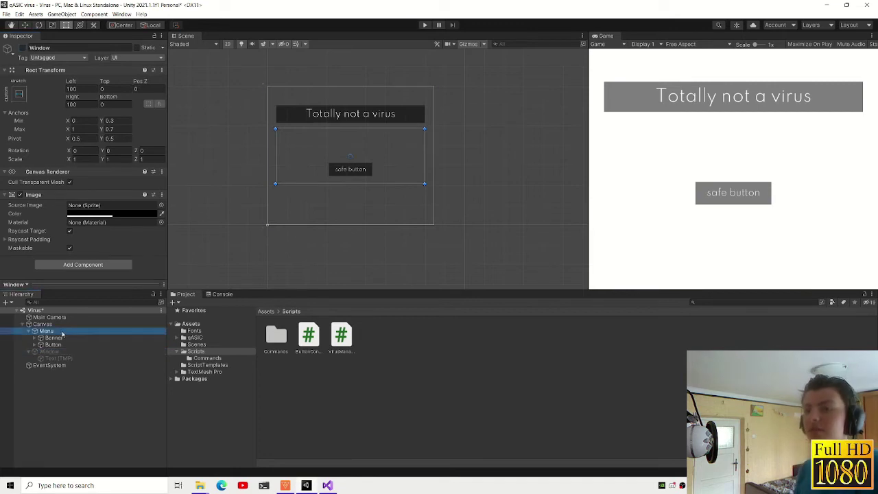
pyautogui.click(22, 47)
pyautogui.click(56, 350)
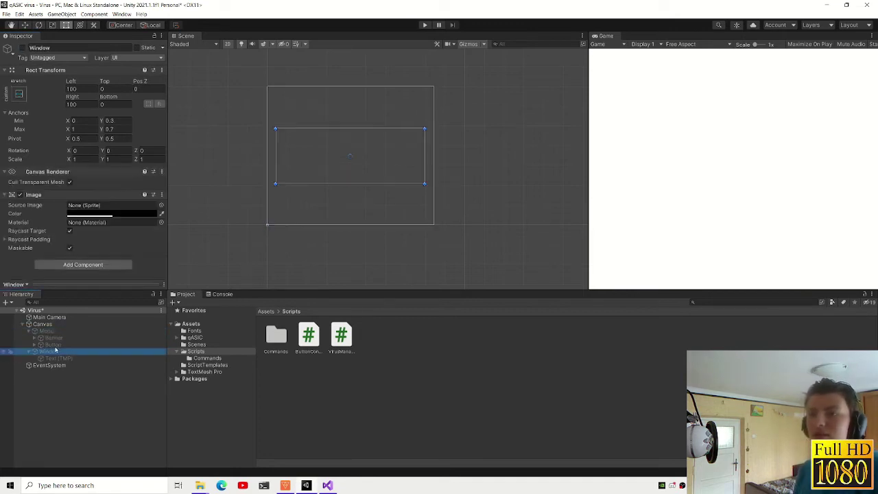
pyautogui.click(22, 47)
pyautogui.click(22, 48)
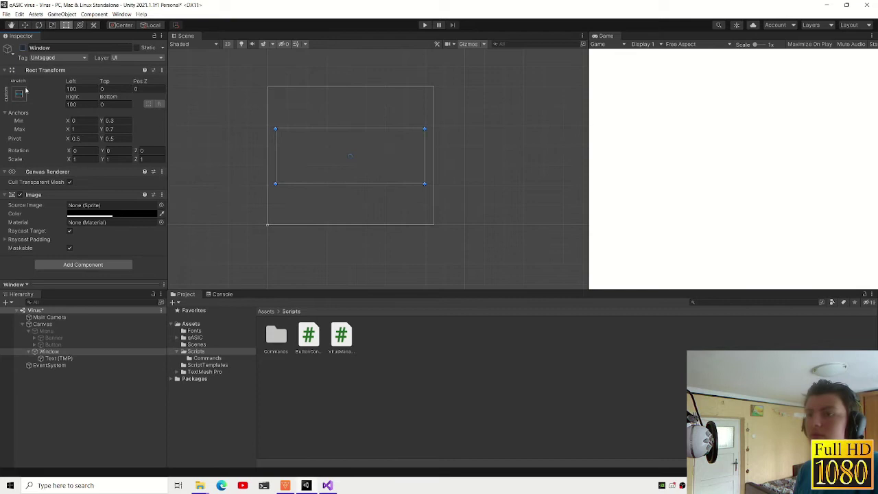
pyautogui.click(53, 332)
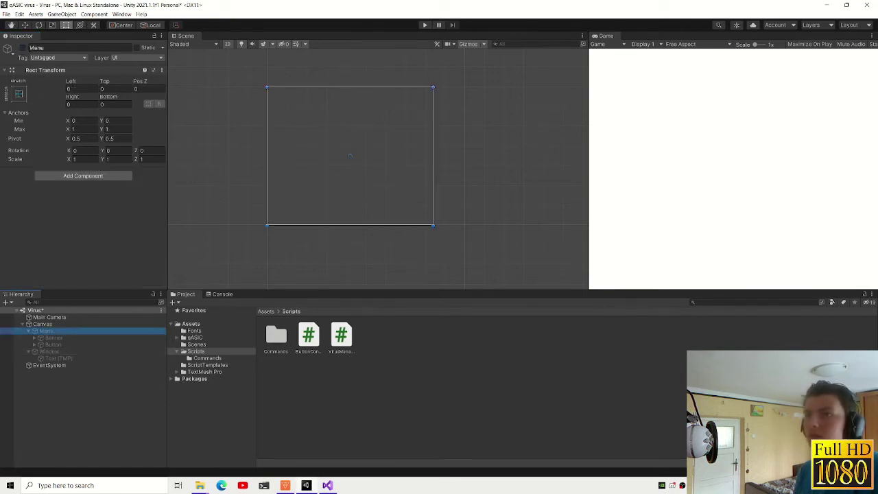
pyautogui.click(22, 48)
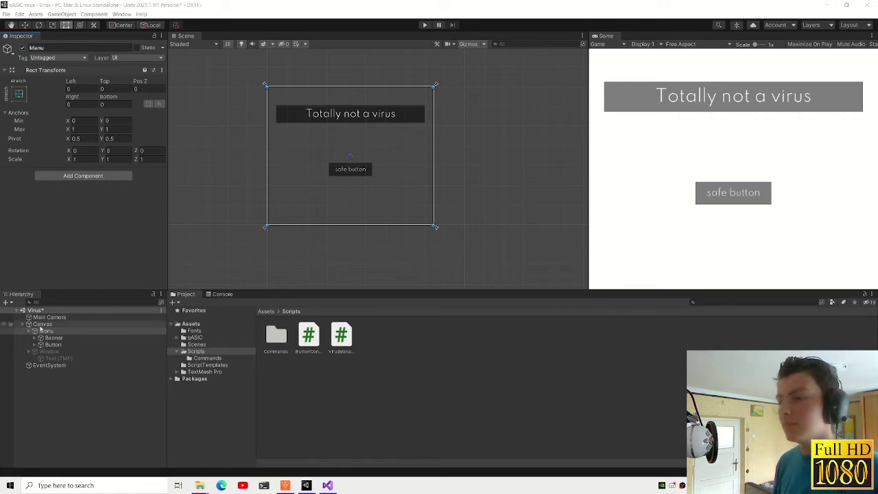
pyautogui.click(328, 486)
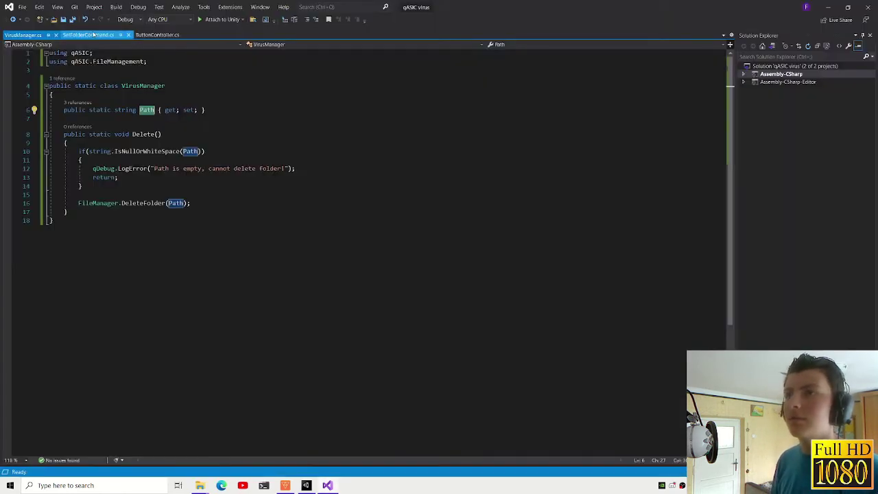
pyautogui.press('super+shift+s')
pyautogui.moveTo(46, 75); pyautogui.dragTo(314, 234)
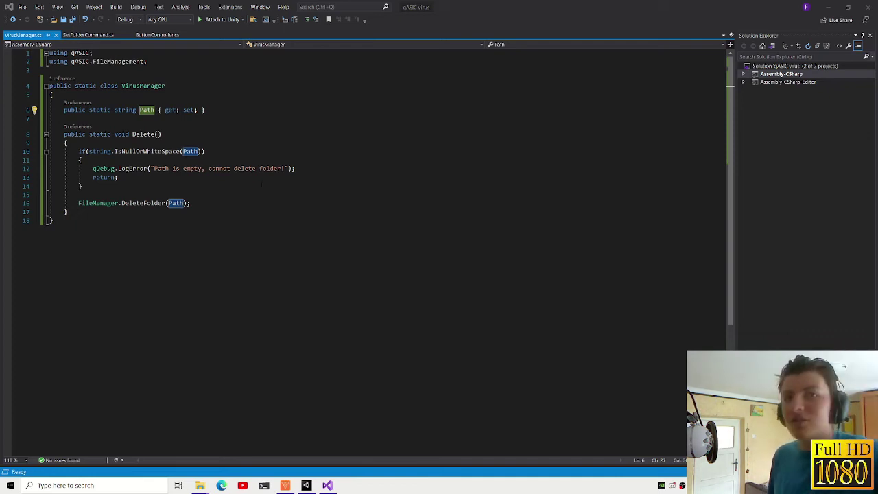
pyautogui.click(191, 203)
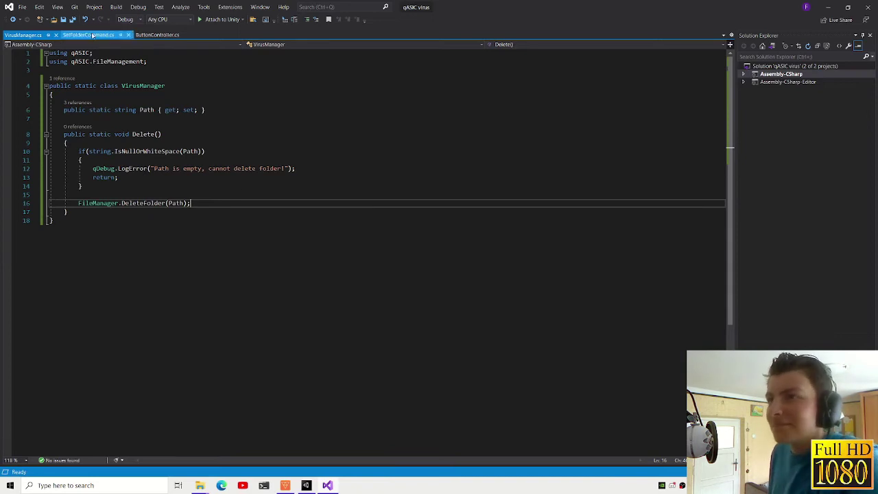
pyautogui.hotkey('alt', 'Tab')
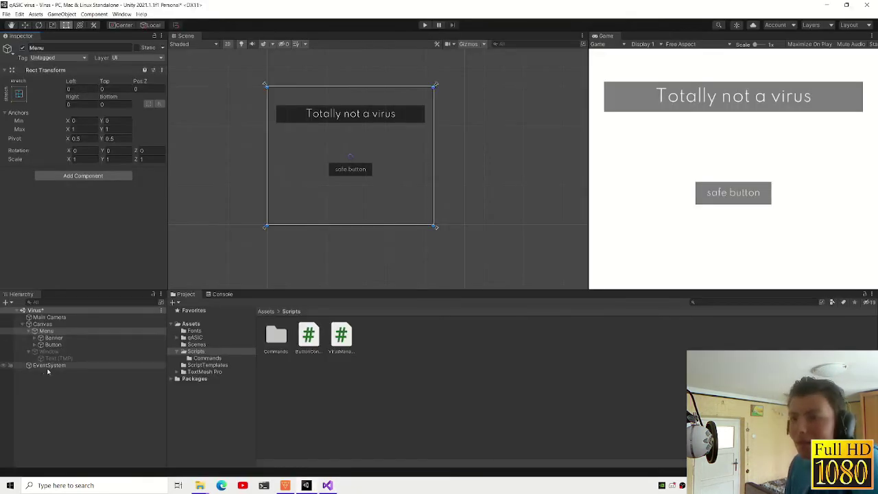
# - Inspect the Window's Text (TMP) message object and its anchor presets
pyautogui.click(48, 352)
pyautogui.click(59, 358)
pyautogui.click(18, 93)
pyautogui.click(89, 48)
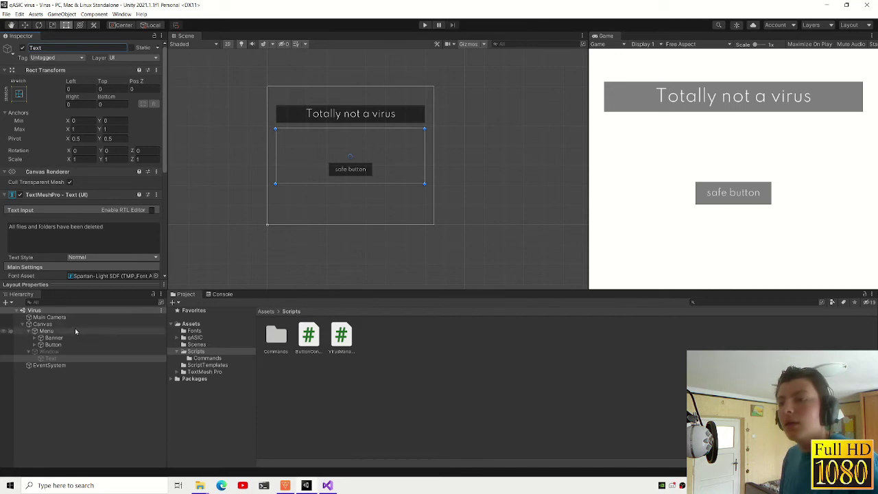
pyautogui.click(34, 353)
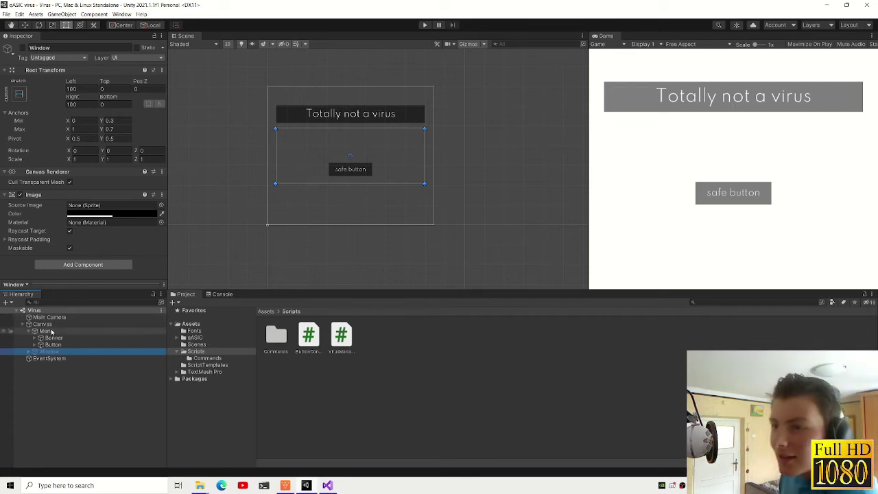
# - Select the safe Button under Menu and expand it to show its Text child
pyautogui.click(50, 332)
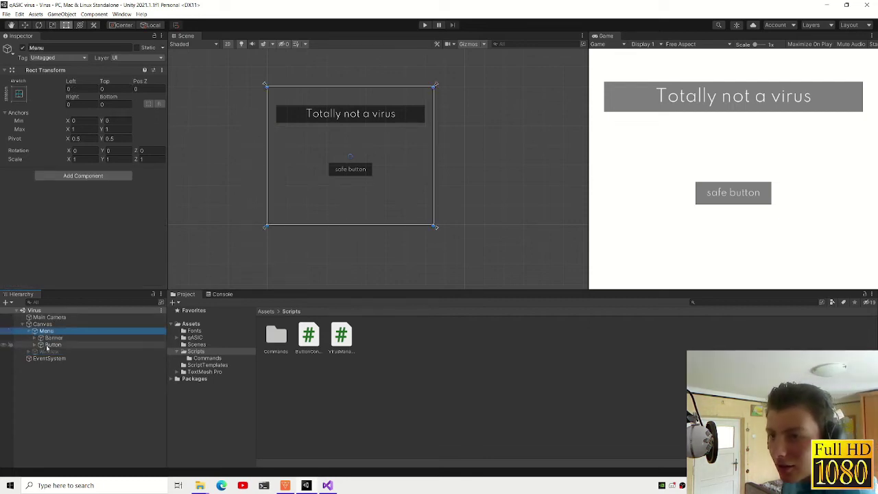
pyautogui.click(48, 345)
pyautogui.click(34, 345)
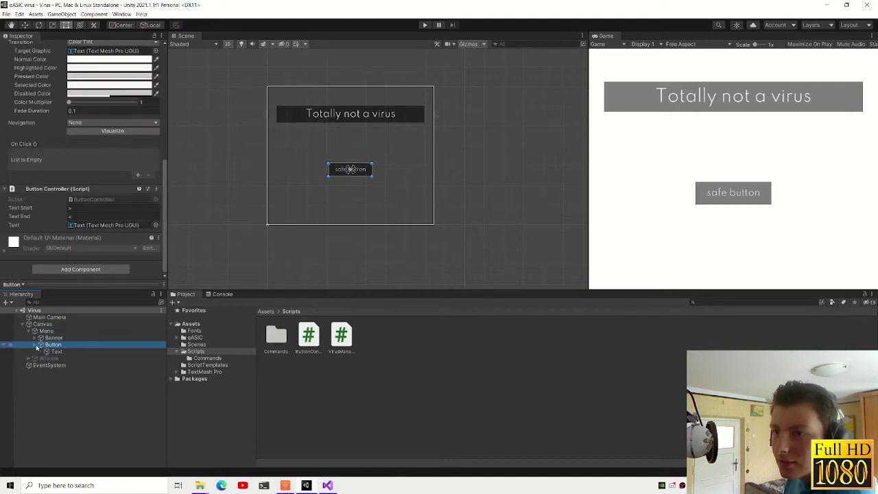
# - Add two On Click entries to the button, assigning Menu and Window
pyautogui.click(137, 174)
pyautogui.click(137, 176)
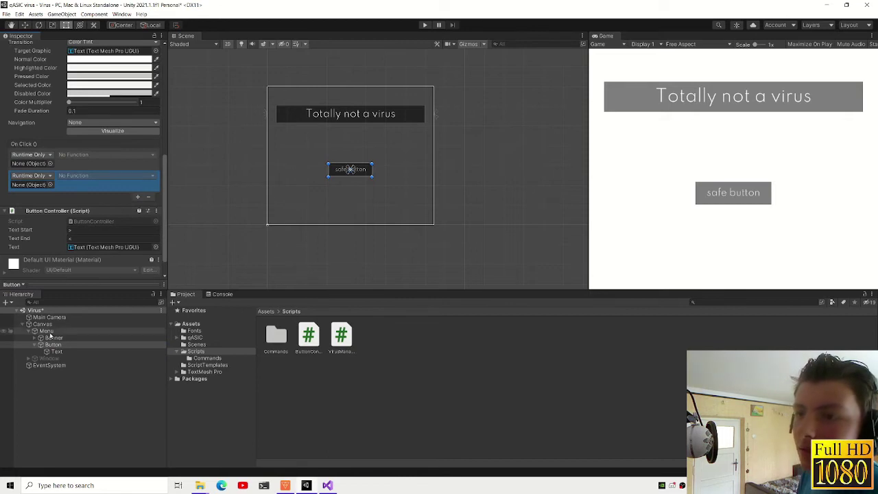
pyautogui.moveTo(48, 332); pyautogui.dragTo(43, 168)
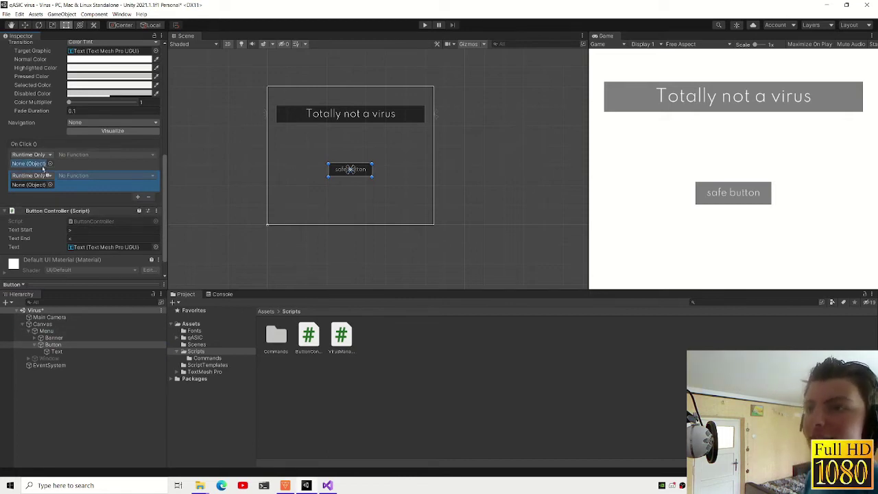
pyautogui.moveTo(43, 359); pyautogui.dragTo(27, 184)
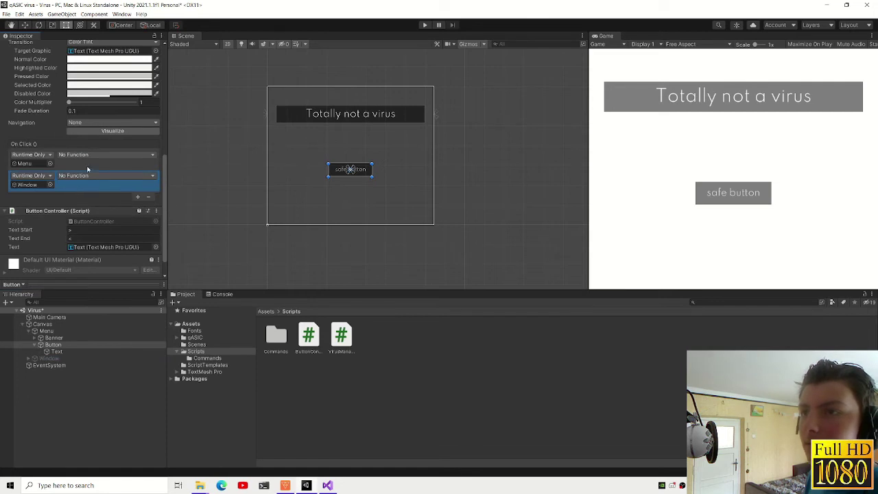
pyautogui.press('Delete')
pyautogui.press('Delete')
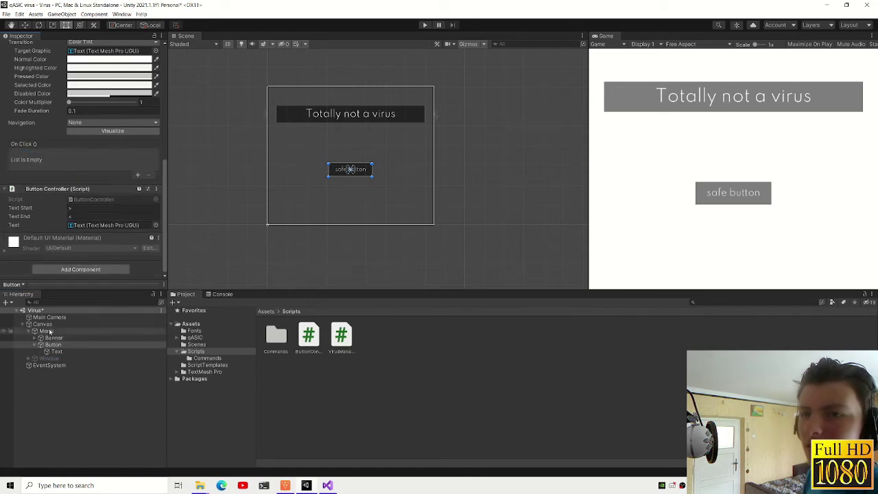
pyautogui.hotkey('ctrl', 'z')
pyautogui.hotkey('ctrl', 'z')
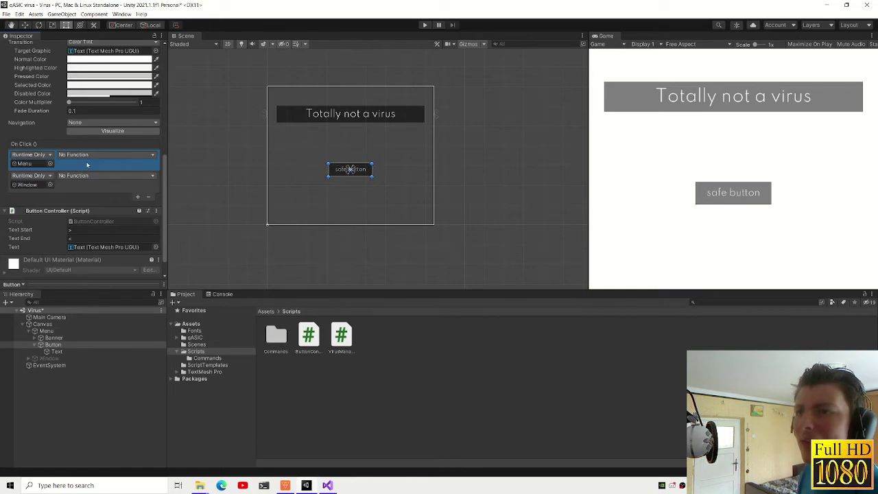
# - Make both entries call GameObject.SetActive, Menu off and Window ticked on, then open ButtonController.cs
pyautogui.click(88, 155)
pyautogui.moveTo(89, 175)
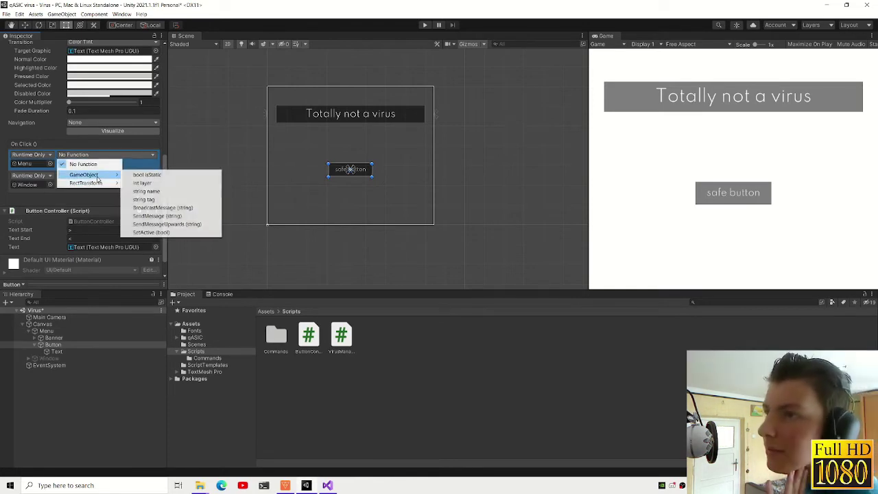
pyautogui.click(150, 232)
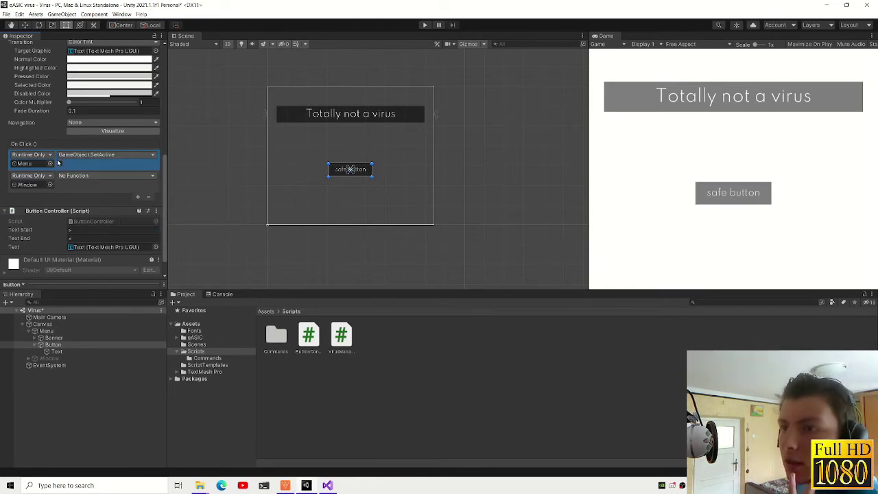
pyautogui.click(79, 176)
pyautogui.moveTo(112, 197)
pyautogui.click(158, 245)
pyautogui.click(59, 184)
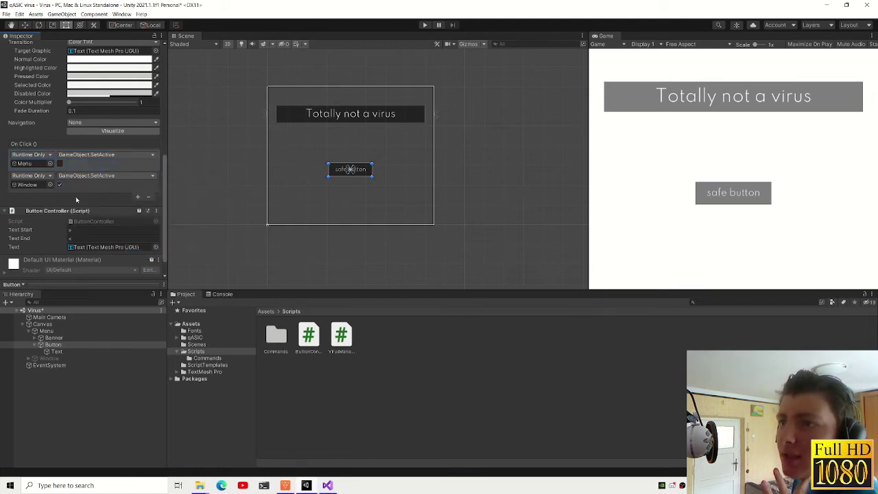
pyautogui.click(81, 186)
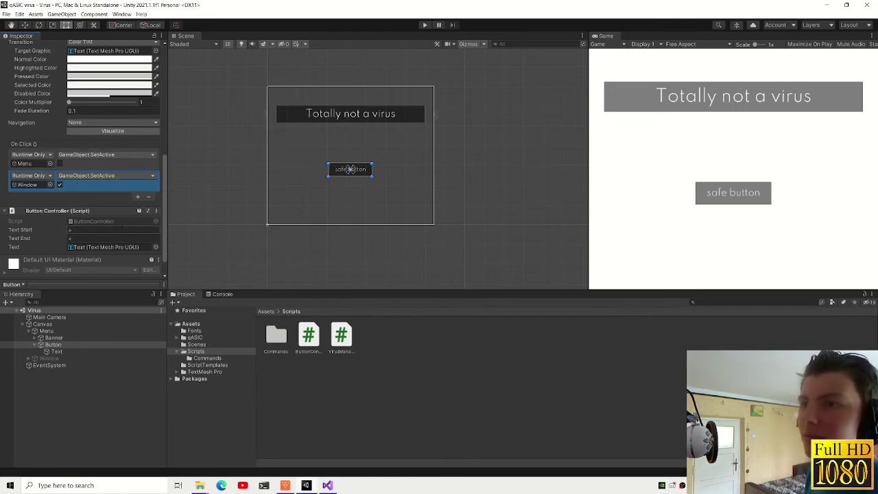
pyautogui.doubleClick(308, 337)
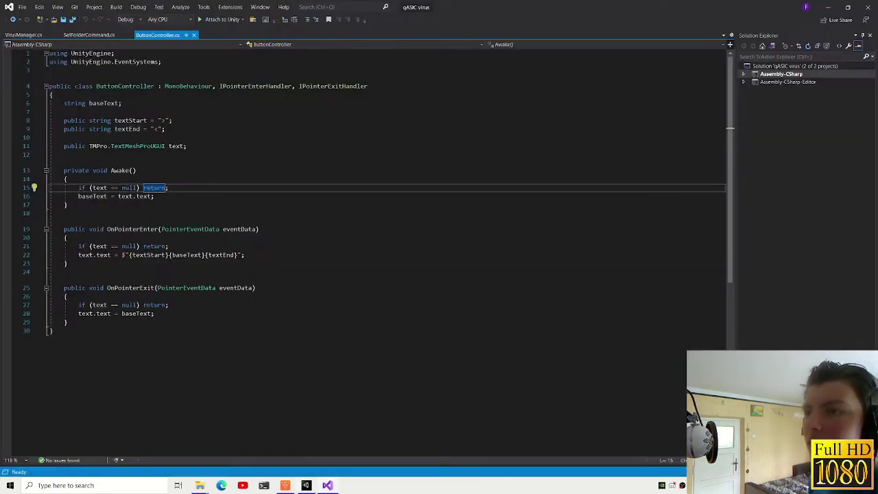
# - Write public void Delete() { VirusManager.Delete(); } below Awake in ButtonController and save
pyautogui.press('Down')
pyautogui.press('Down')
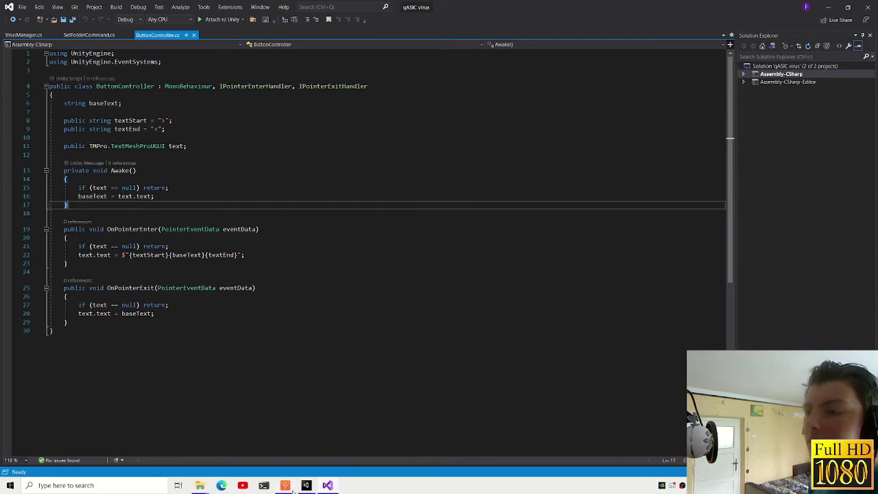
pyautogui.press('Return')
pyautogui.press('Return')
pyautogui.write('public void D')
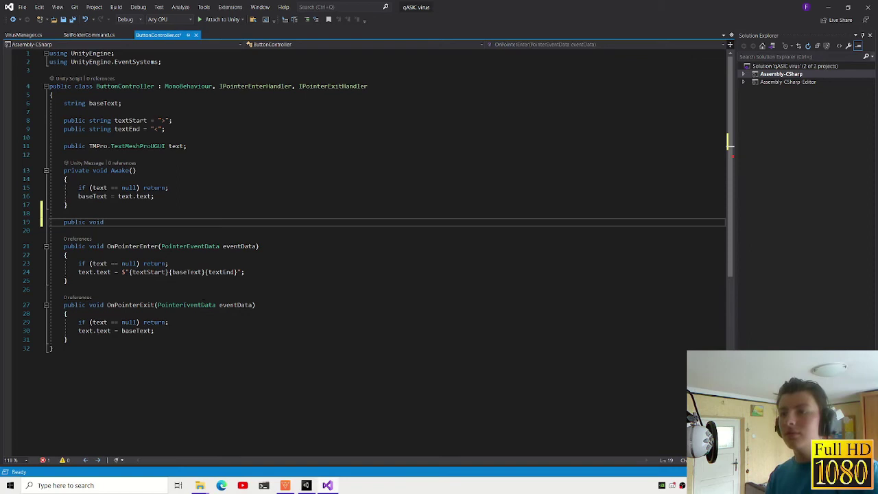
pyautogui.write('elete()')
pyautogui.press('Return')
pyautogui.write('{')
pyautogui.press('Return')
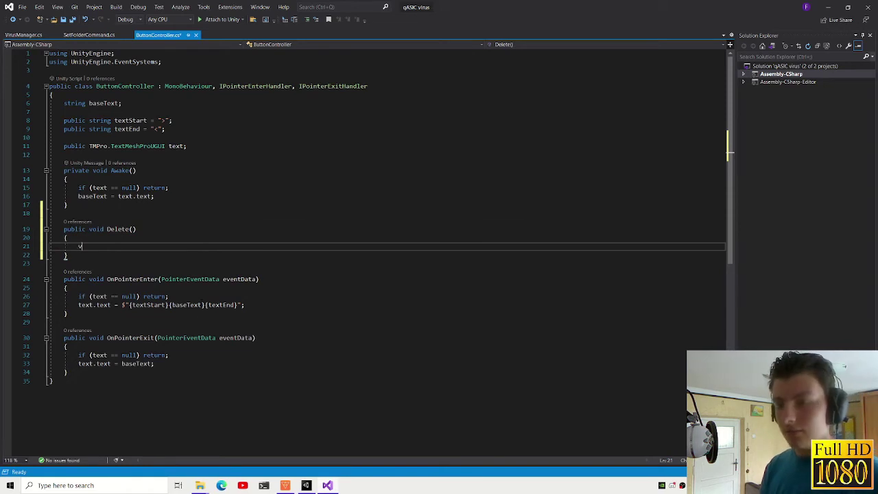
pyautogui.write('Virus')
pyautogui.press('Tab')
pyautogui.write('.Del')
pyautogui.press('Tab')
pyautogui.hotkey('ctrl', 's')
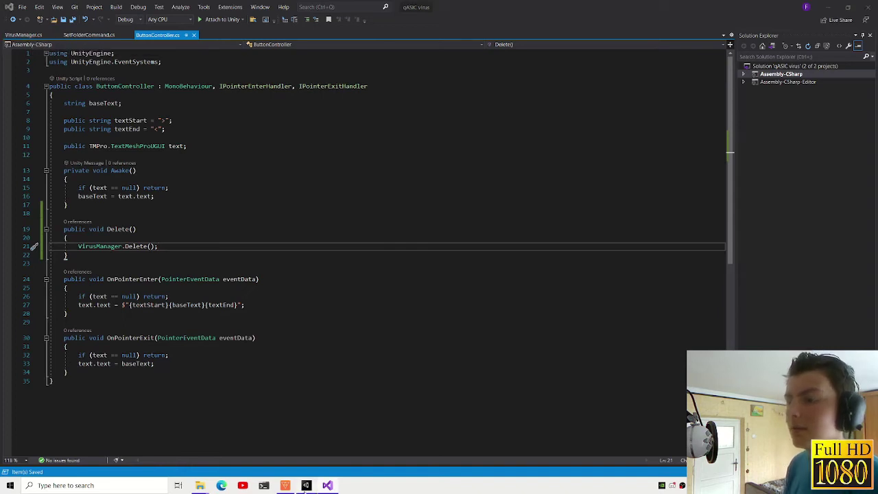
pyautogui.click(306, 485)
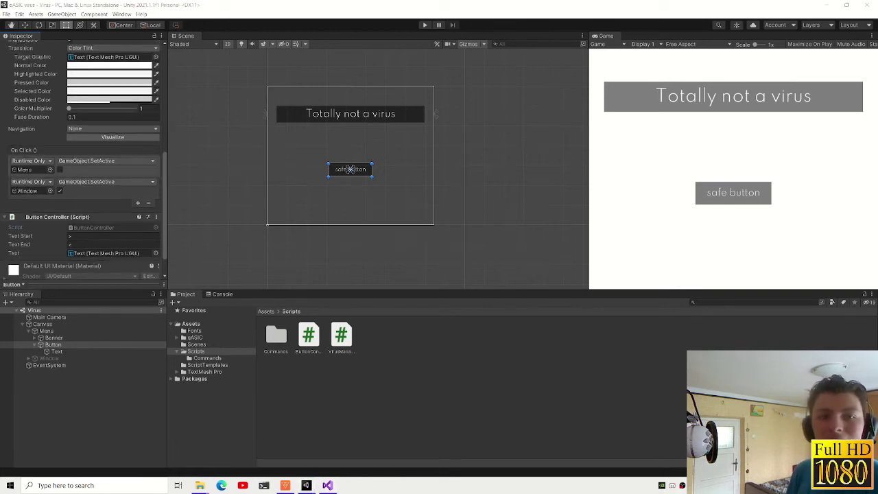
# - Add a third On Click event to the safe button that calls ButtonController.Delete() on the Button itself
pyautogui.click(137, 203)
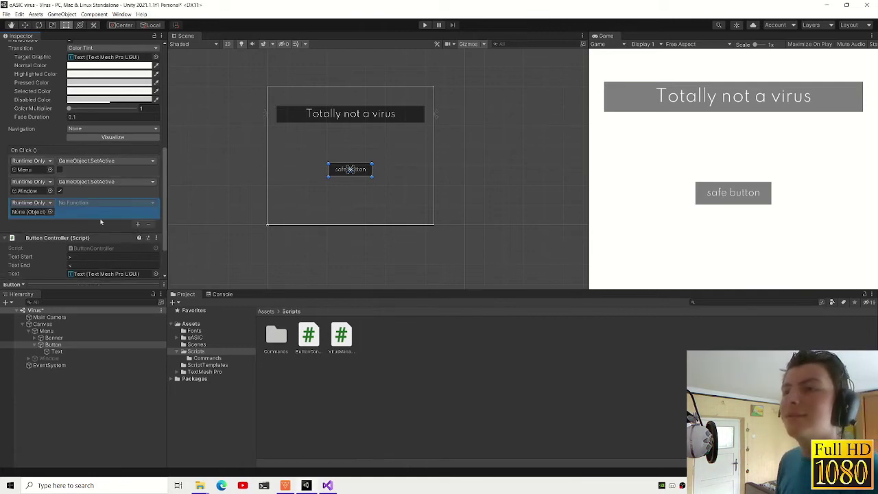
pyautogui.moveTo(37, 215); pyautogui.dragTo(36, 212)
pyautogui.click(103, 202)
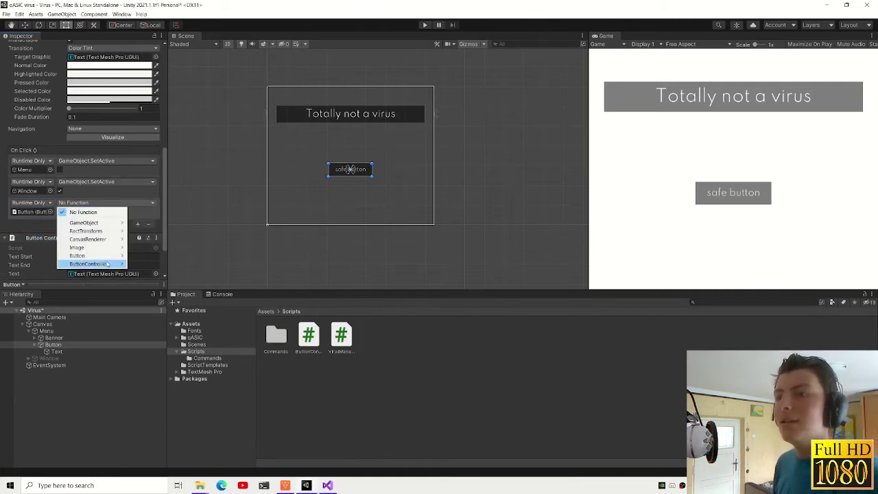
pyautogui.moveTo(108, 265)
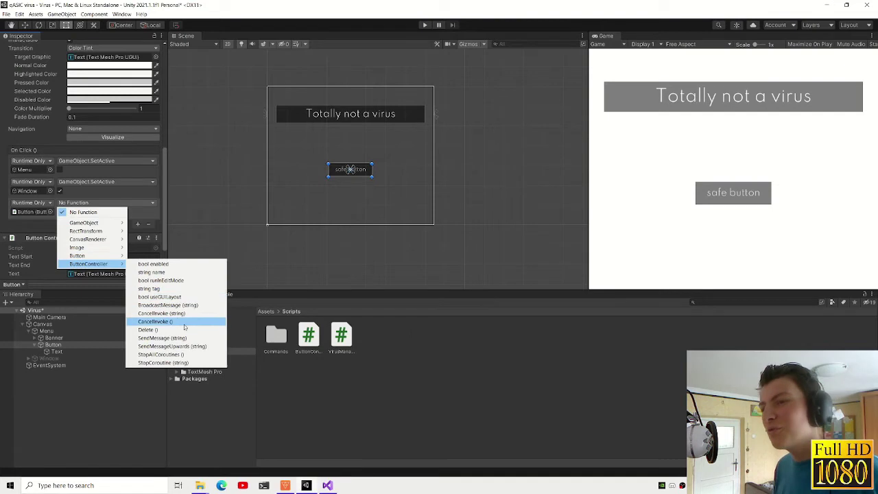
pyautogui.click(162, 354)
pyautogui.click(128, 203)
pyautogui.moveTo(102, 264)
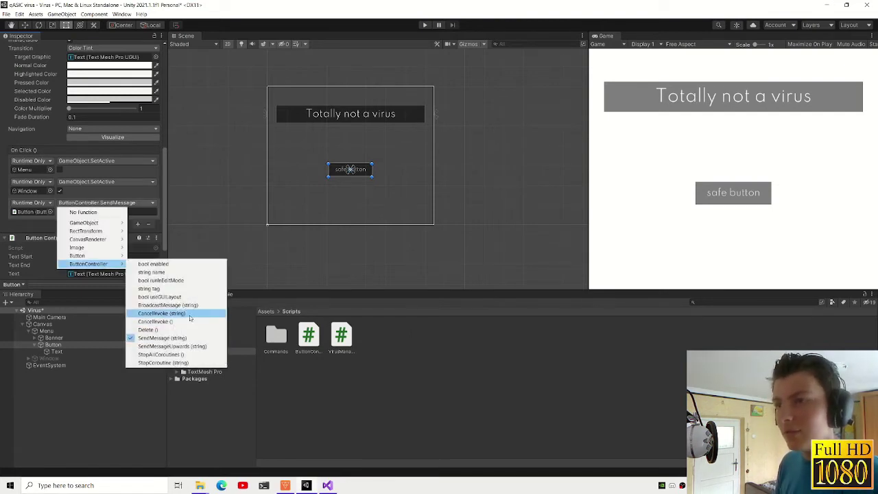
pyautogui.click(165, 316)
pyautogui.click(86, 214)
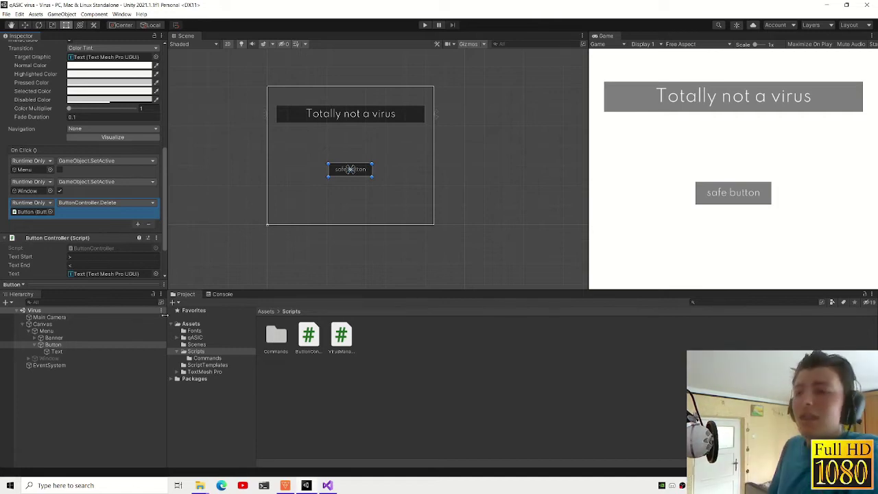
# - Collapse the Button's children in the hierarchy and drag the Scene/Game splitter left to widen the game preview
pyautogui.click(36, 345)
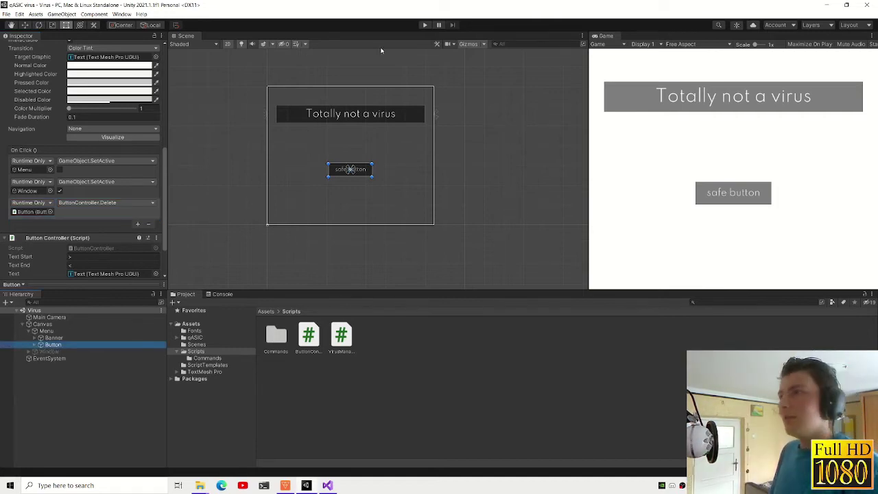
pyautogui.click(103, 217)
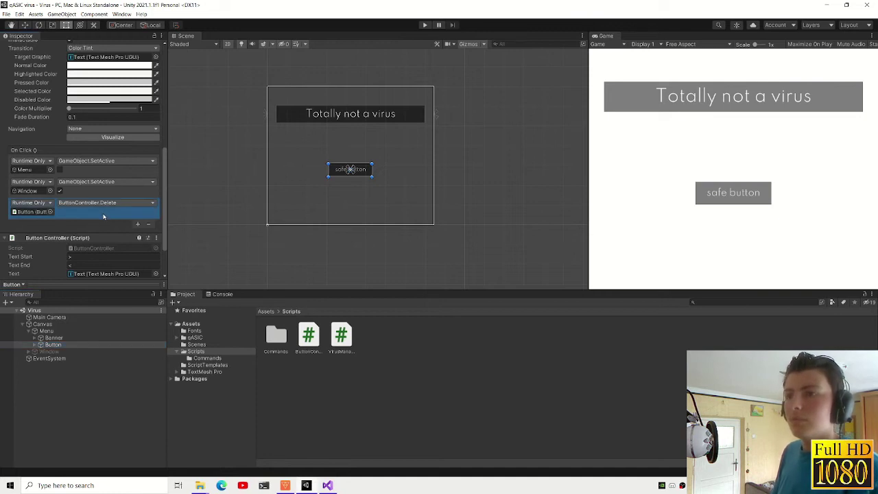
pyautogui.click(87, 345)
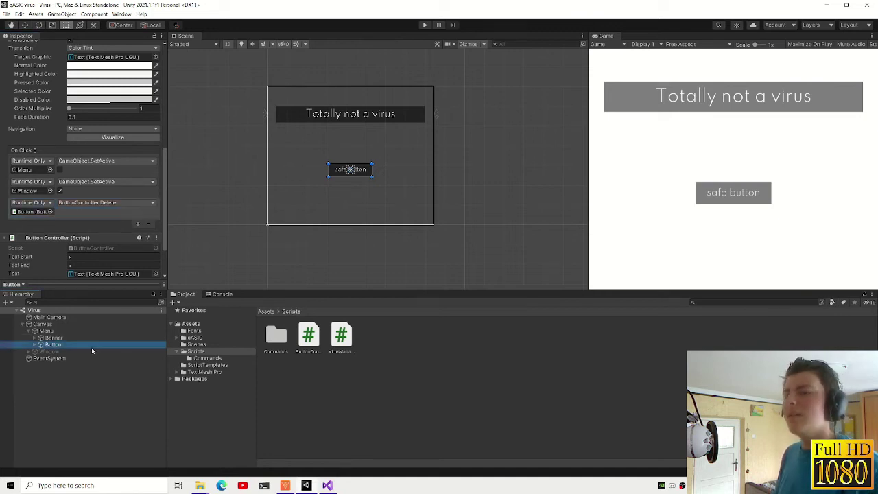
pyautogui.click(587, 142)
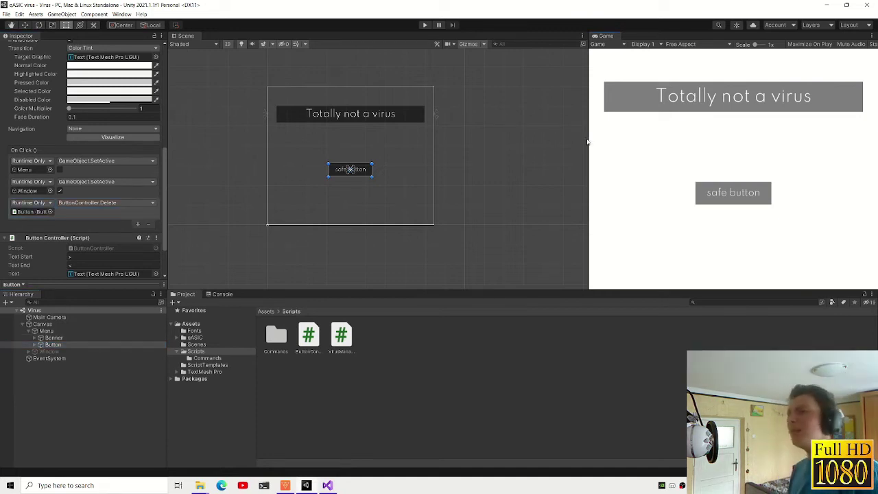
pyautogui.moveTo(590, 148); pyautogui.dragTo(397, 132)
# - Enter Play mode and click the safe button to check its files-deleted message
pyautogui.click(426, 26)
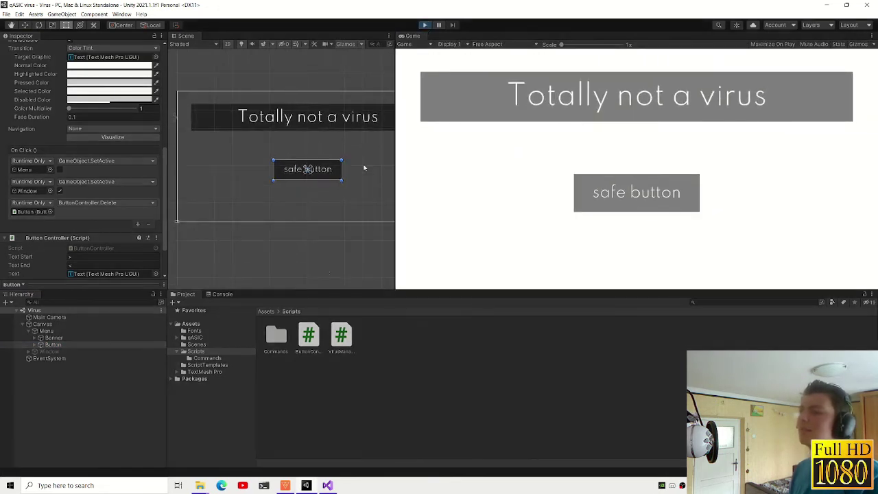
pyautogui.click(327, 485)
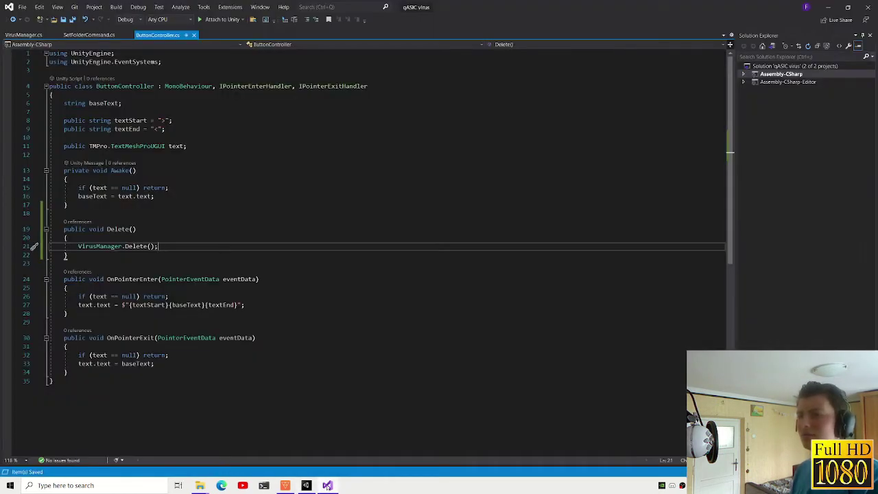
pyautogui.hotkey('alt', 'Tab')
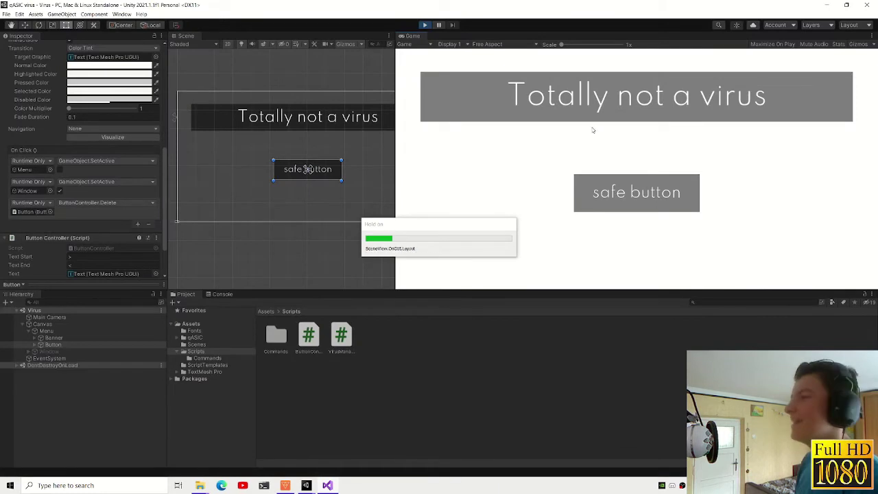
pyautogui.click(606, 206)
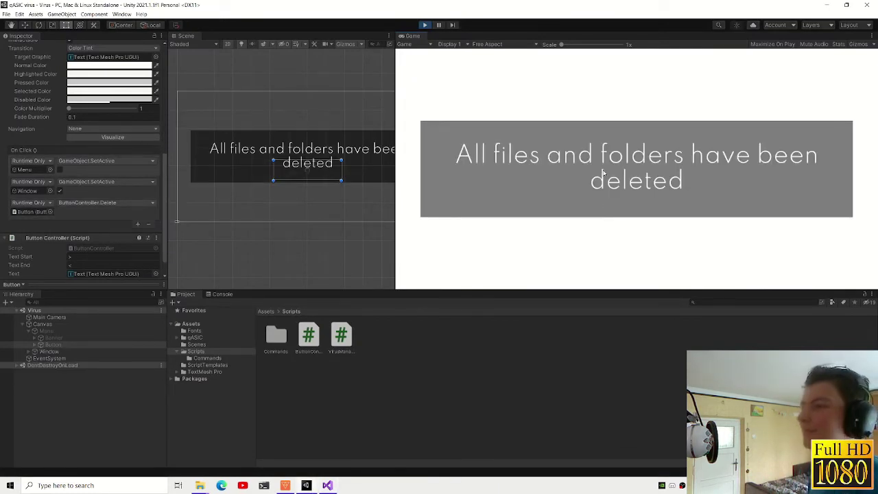
# - Check the qASIC Debug window's Console page, then stop Play mode
pyautogui.click(122, 14)
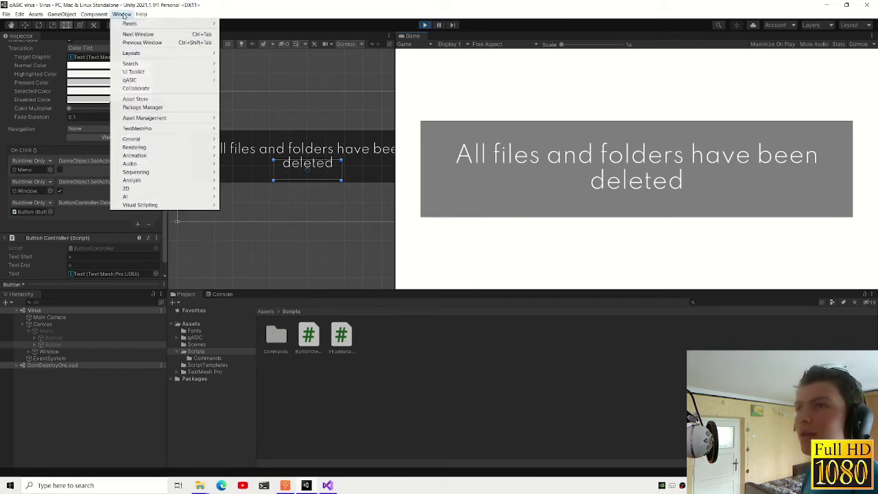
pyautogui.click(238, 79)
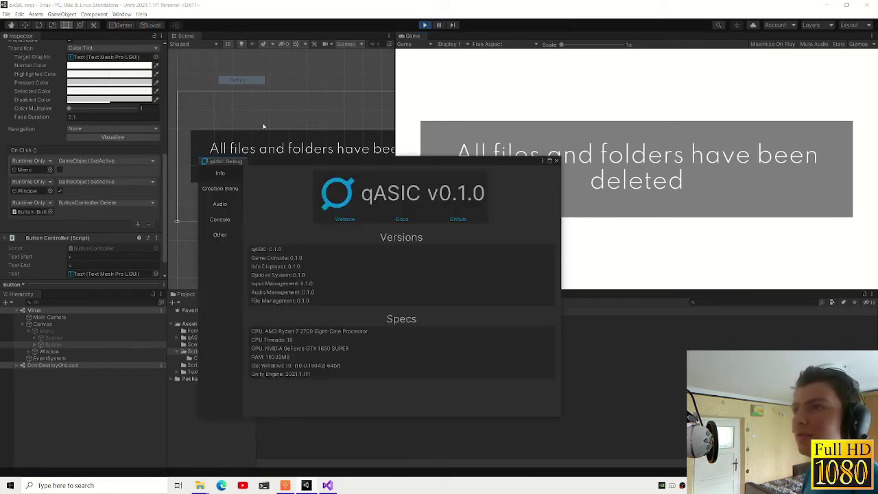
pyautogui.click(227, 218)
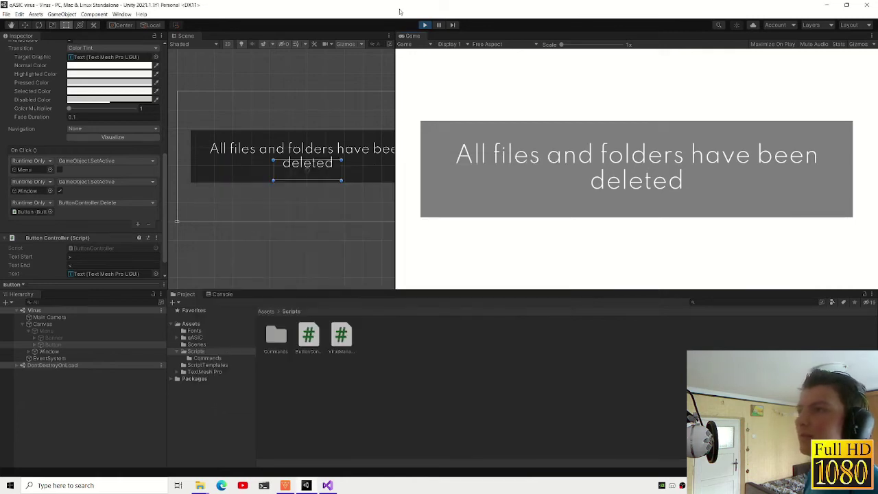
pyautogui.click(424, 25)
# - Widen the Scene view, deselect the button, and collapse the Canvas branch in the hierarchy
pyautogui.moveTo(395, 183); pyautogui.dragTo(488, 183)
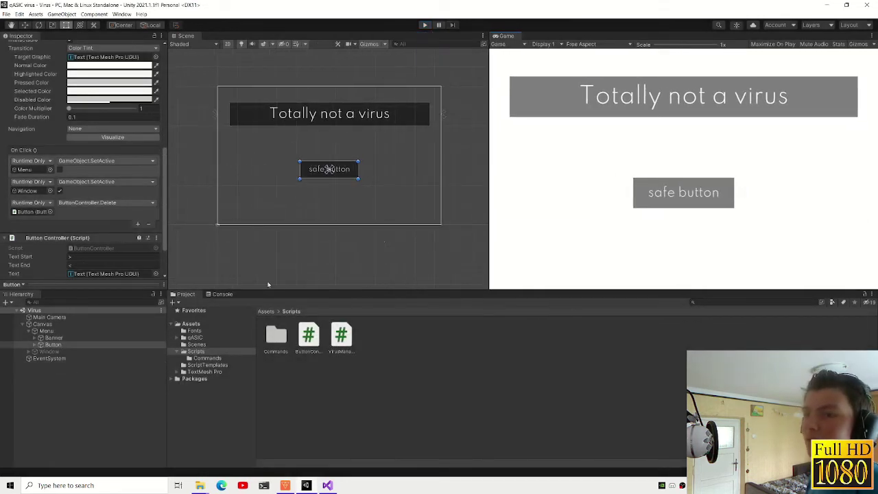
pyautogui.click(52, 393)
pyautogui.click(24, 324)
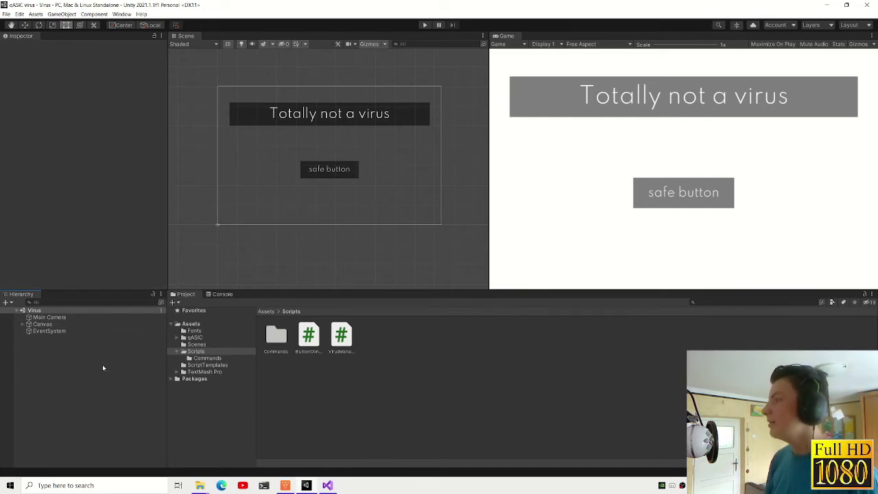
# - Create a qASIC > Game console object beside Canvas and EventSystem, deselect it, and save with Ctrl+S
pyautogui.rightClick(76, 367)
pyautogui.moveTo(113, 343)
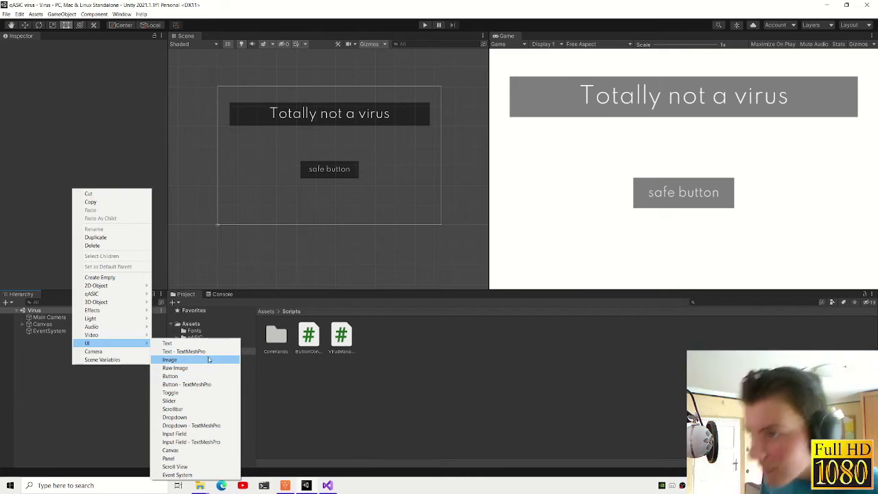
pyautogui.moveTo(137, 294)
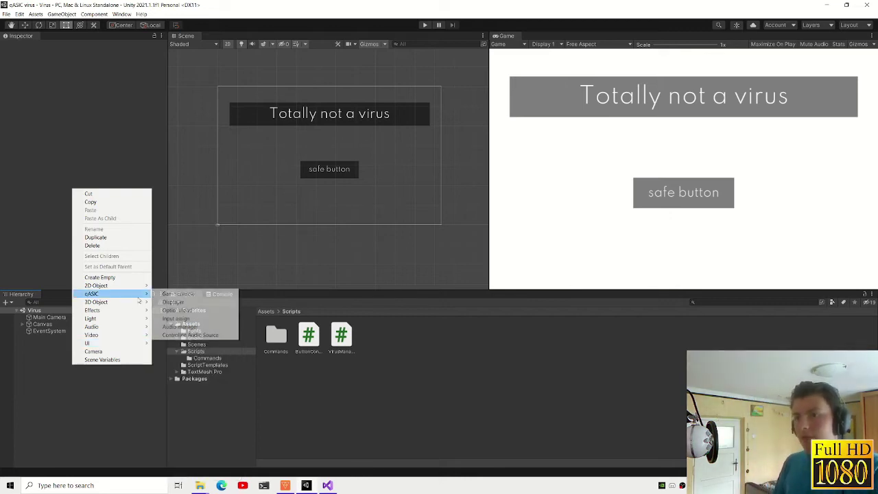
pyautogui.click(180, 294)
pyautogui.rightClick(69, 359)
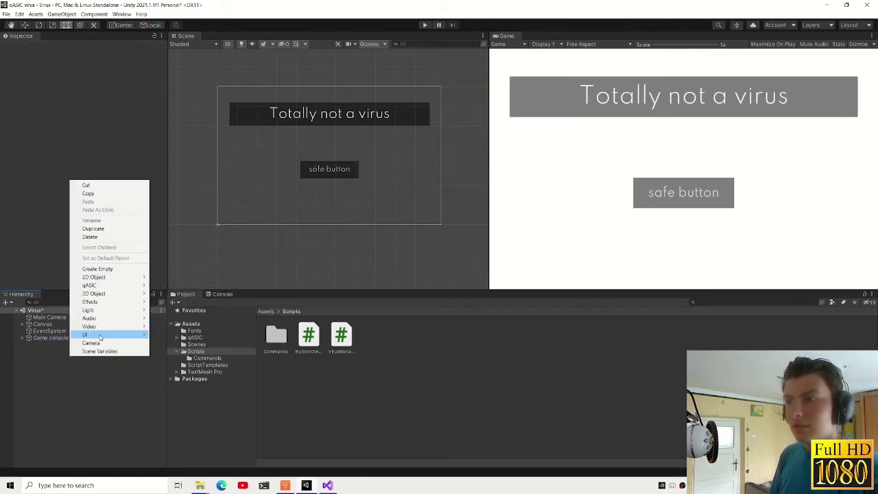
pyautogui.press('Escape')
pyautogui.click(70, 353)
pyautogui.hotkey('ctrl', 's')
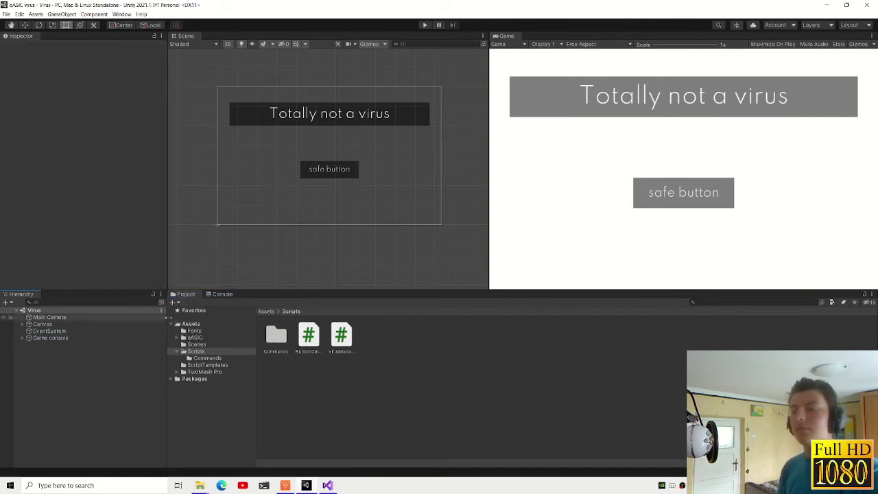
pyautogui.moveTo(199, 485)
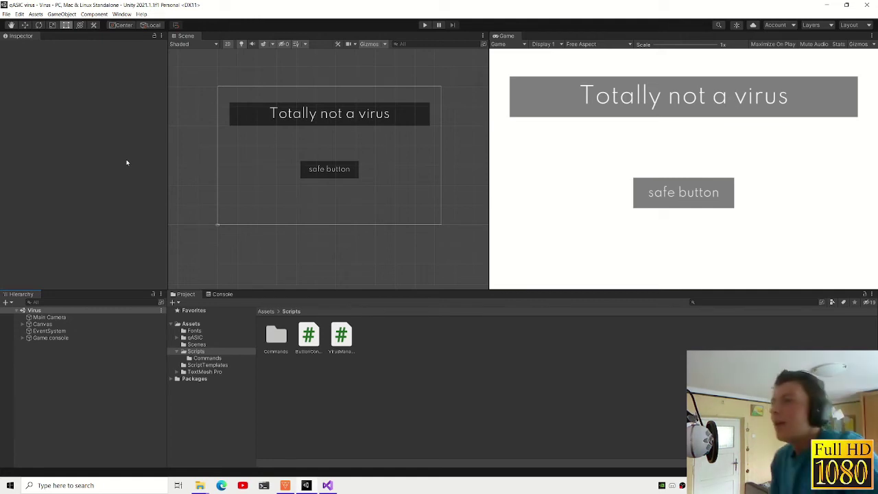
# - Run the scene, open the qASIC game console, and enter 'setfolder' followed by the pasted folder path
pyautogui.click(123, 15)
pyautogui.click(122, 15)
pyautogui.click(122, 14)
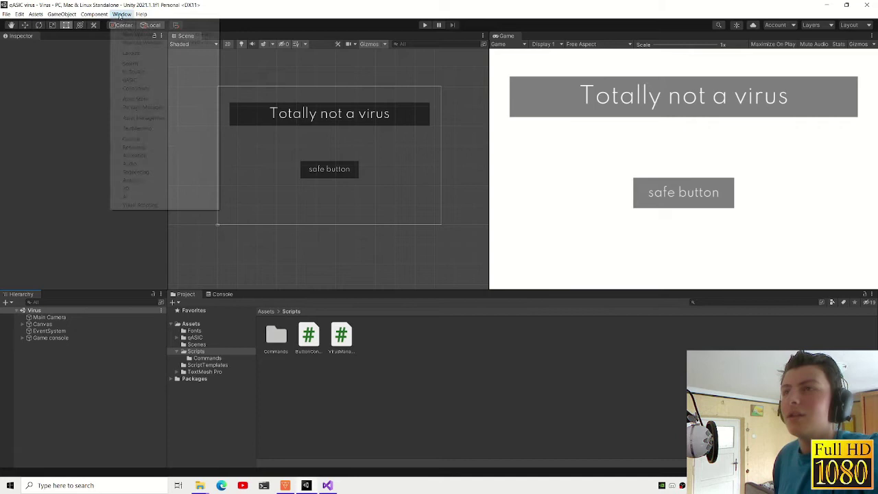
pyautogui.click(121, 16)
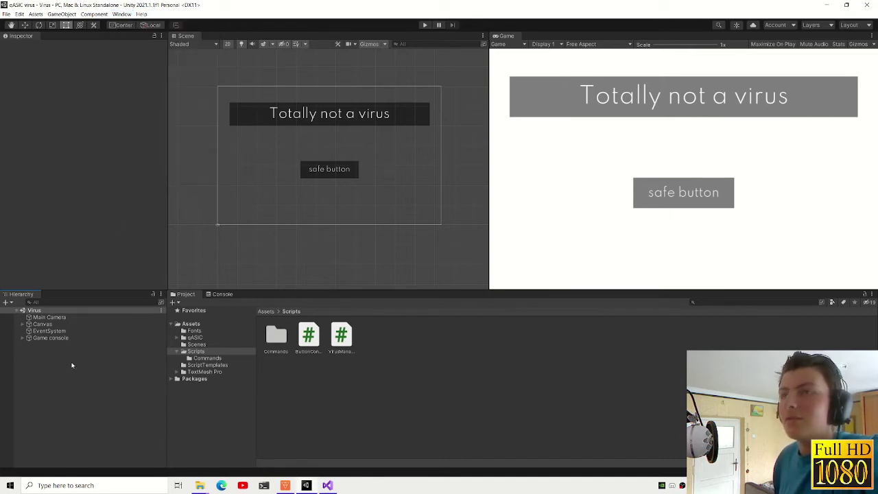
pyautogui.click(423, 25)
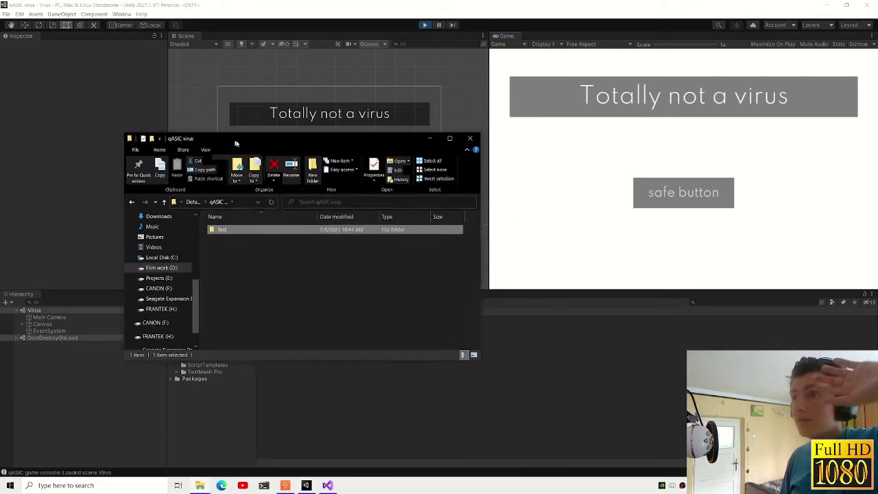
pyautogui.click(710, 140)
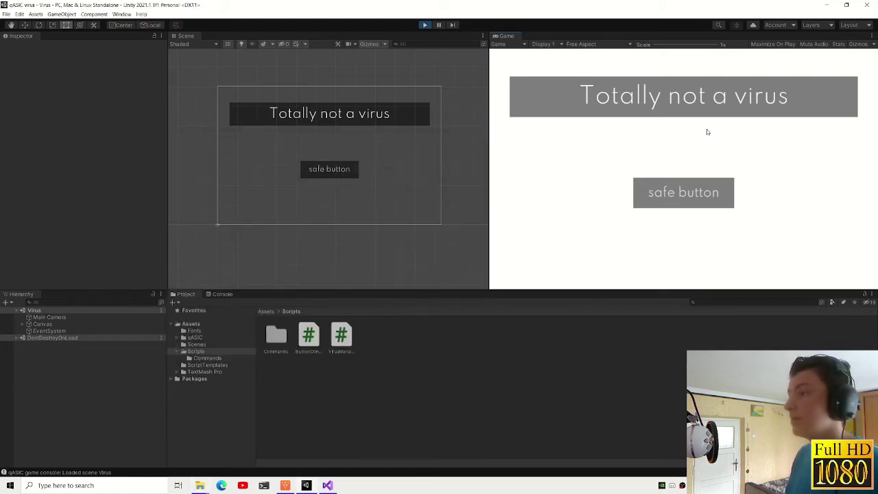
pyautogui.press('`')
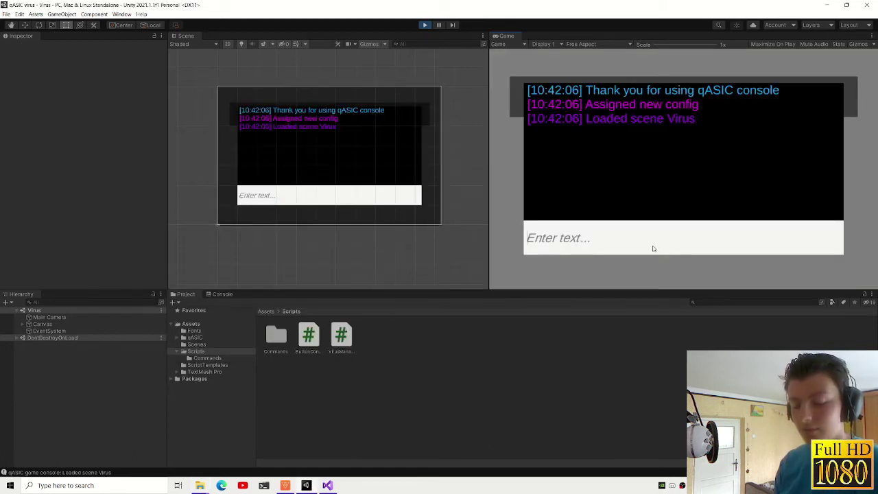
pyautogui.write('setfolder "')
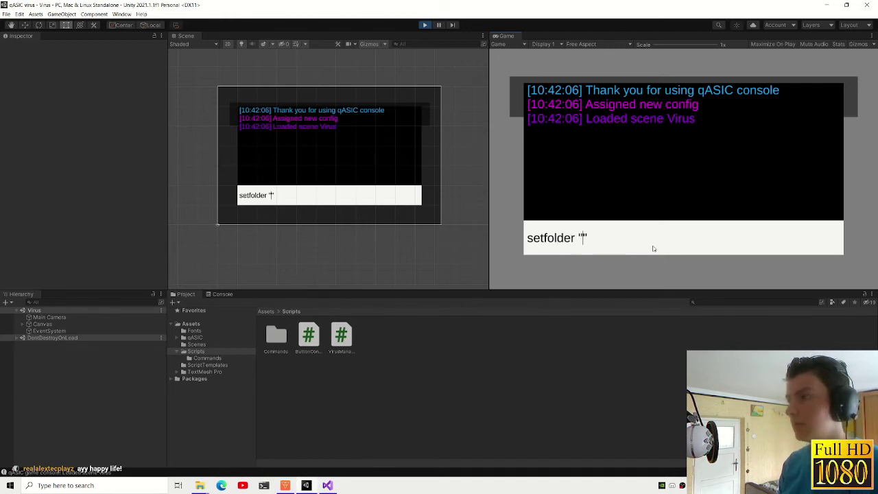
pyautogui.hotkey('ctrl', 'v')
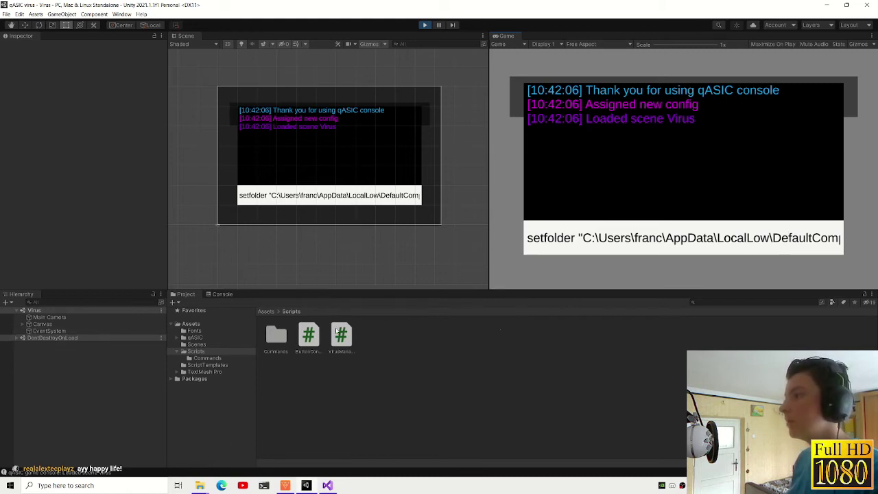
# - Expand DontDestroyOnLoad > Game console > Canvas > Body in the hierarchy to reach the Input field
pyautogui.click(23, 337)
pyautogui.click(28, 351)
pyautogui.click(33, 358)
pyautogui.click(40, 372)
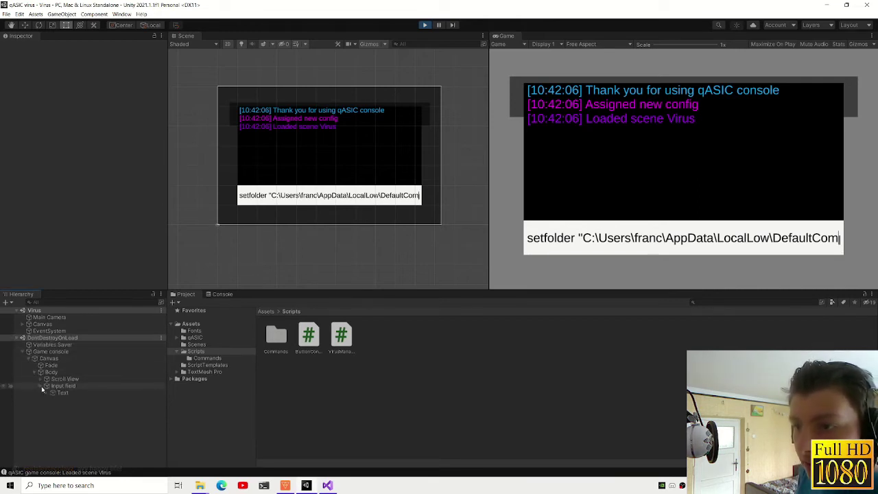
# - Select the console's Input field and review its settings, keeping Standard content type and Single Line
pyautogui.click(41, 387)
pyautogui.click(53, 386)
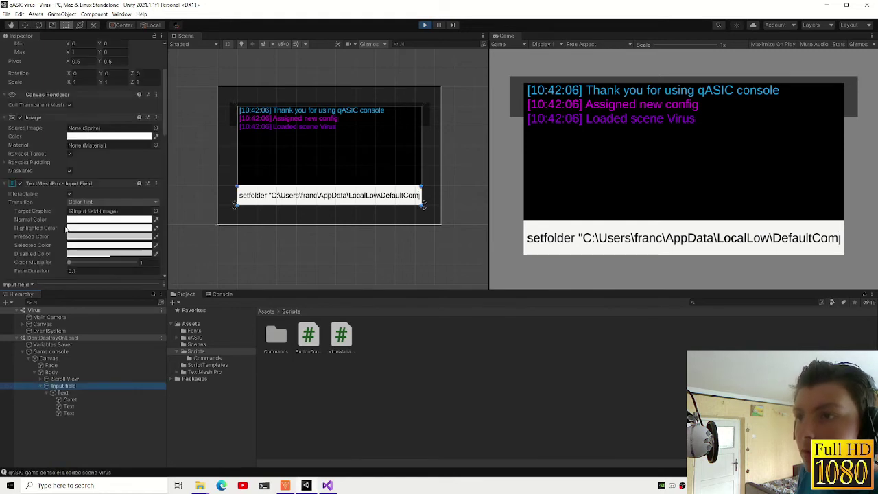
pyautogui.scroll(-10, 96, 144)
pyautogui.click(24, 206)
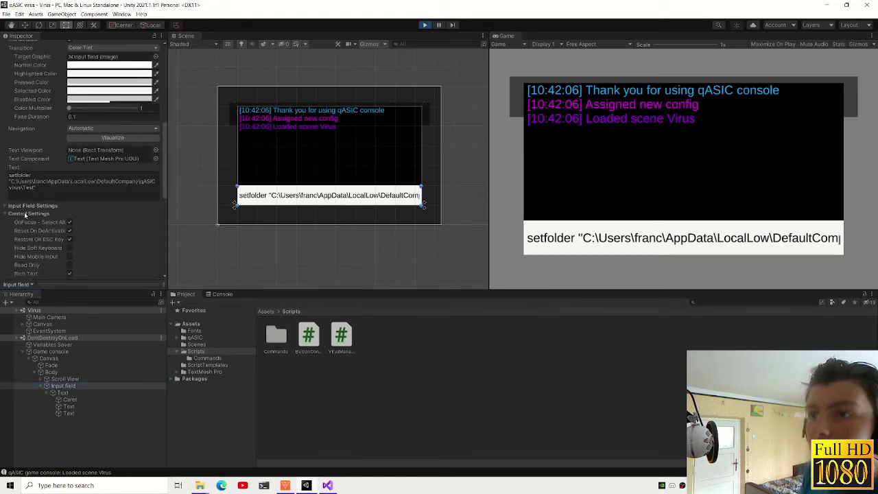
pyautogui.click(25, 206)
pyautogui.scroll(-3, 27, 208)
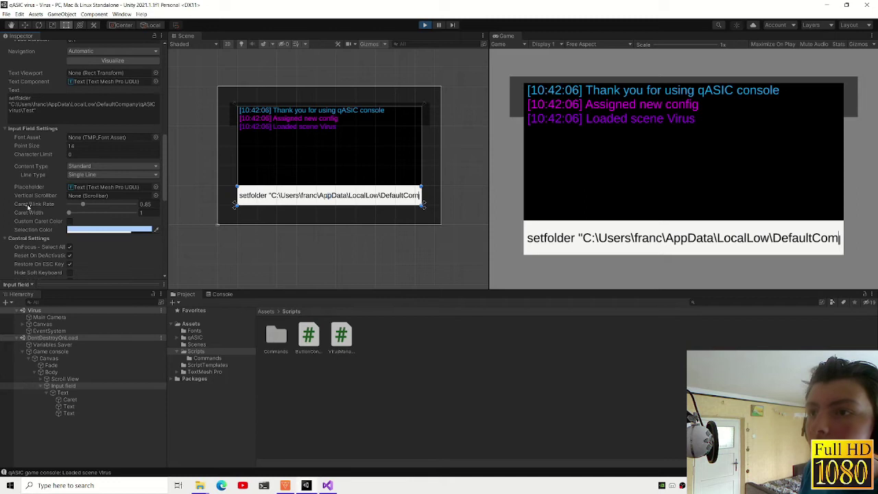
pyautogui.scroll(-3, 28, 206)
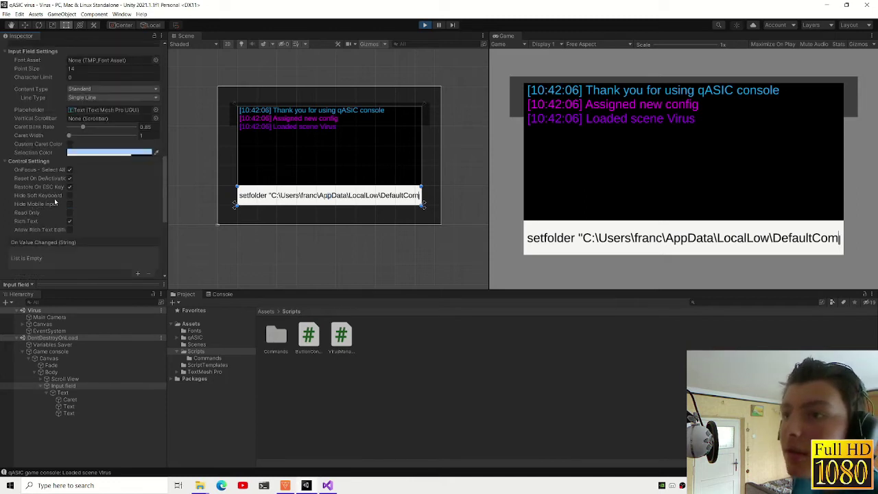
pyautogui.scroll(3, 71, 224)
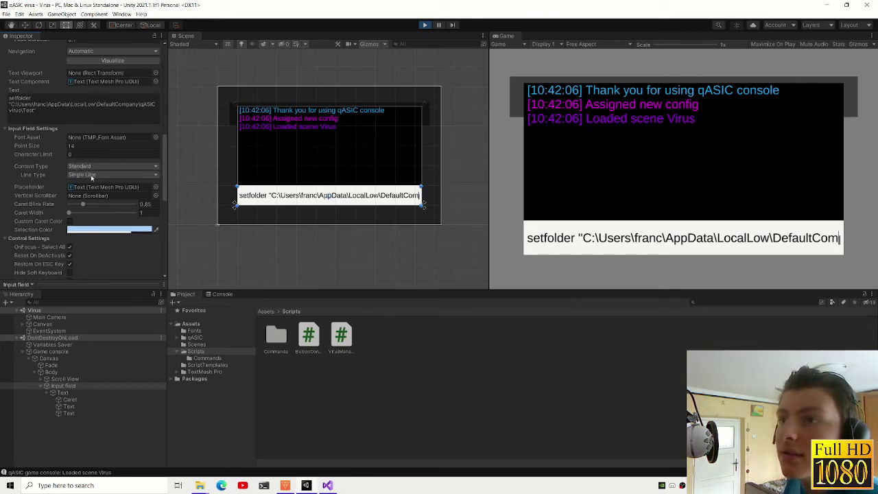
pyautogui.click(92, 176)
pyautogui.click(96, 166)
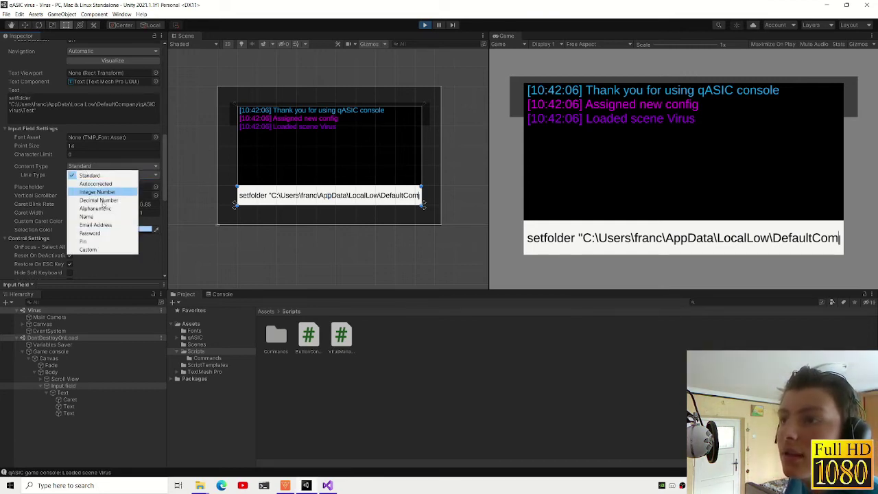
pyautogui.click(92, 176)
pyautogui.click(96, 175)
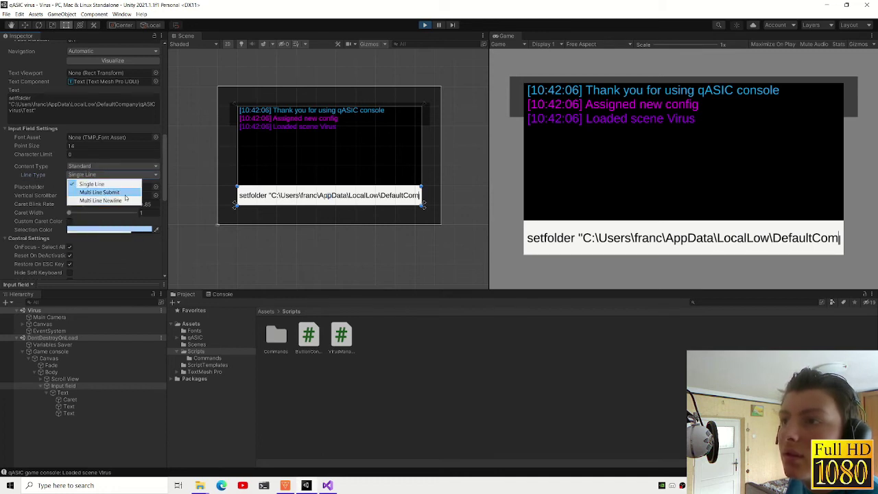
pyautogui.click(35, 195)
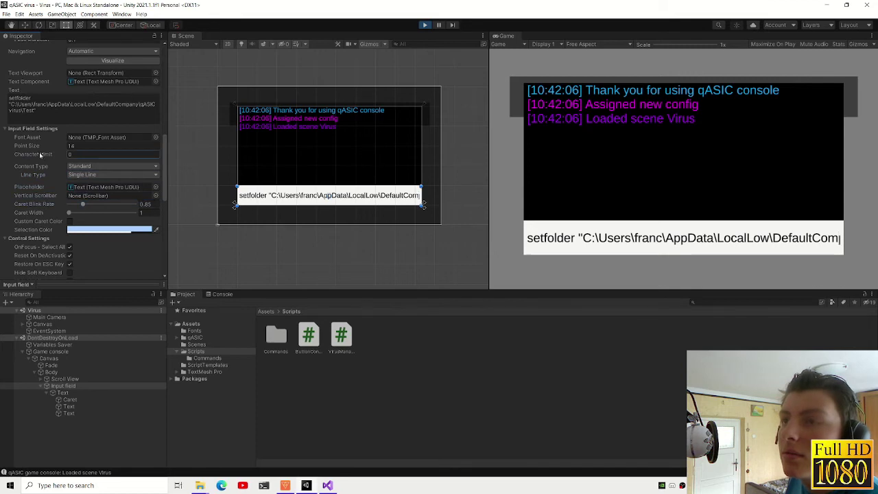
# - Inspect the input field's Text object, then reselect Input field and scroll through its Inspector
pyautogui.click(81, 406)
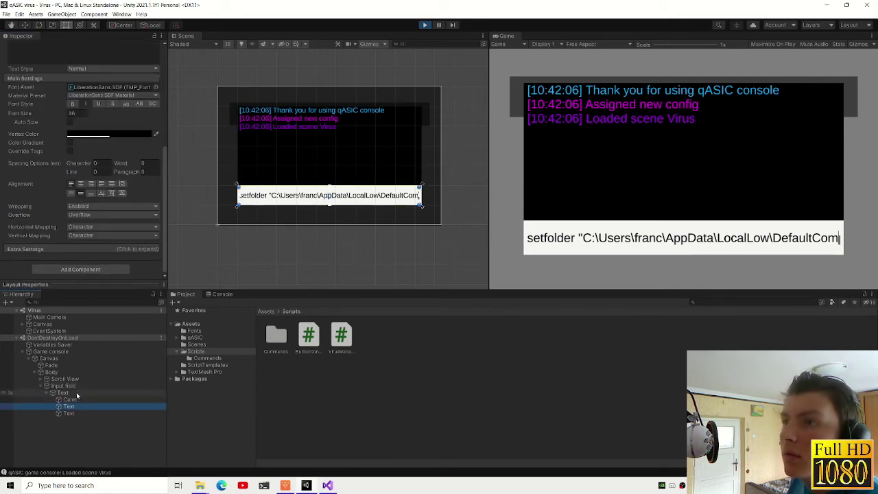
pyautogui.click(66, 385)
pyautogui.scroll(-5, 71, 219)
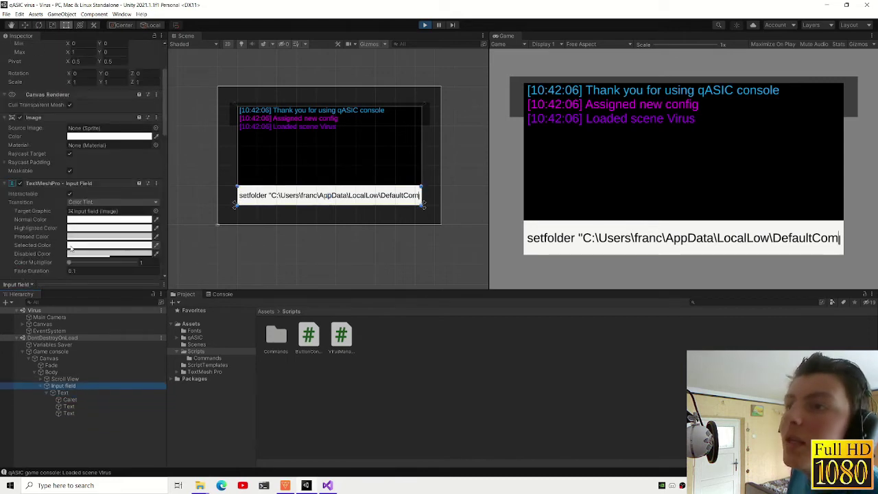
pyautogui.scroll(-5, 70, 219)
pyautogui.scroll(-5, 71, 219)
pyautogui.scroll(-5, 70, 218)
pyautogui.scroll(3, 70, 217)
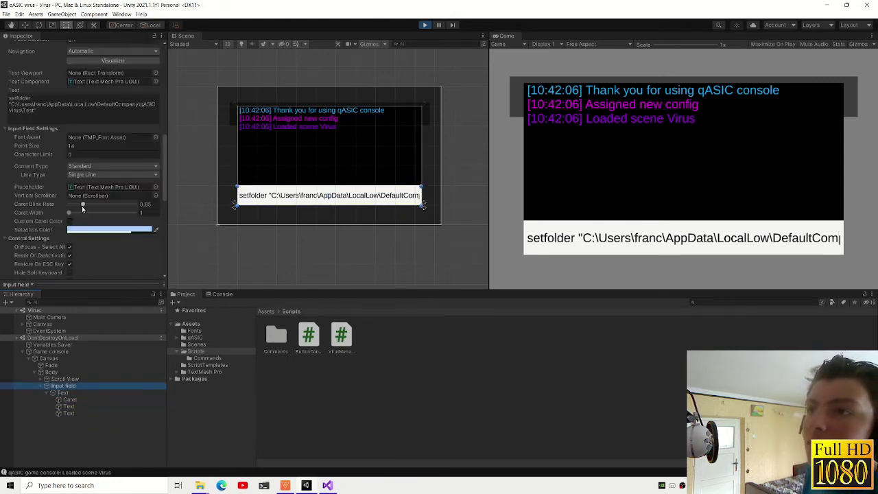
pyautogui.scroll(3, 86, 212)
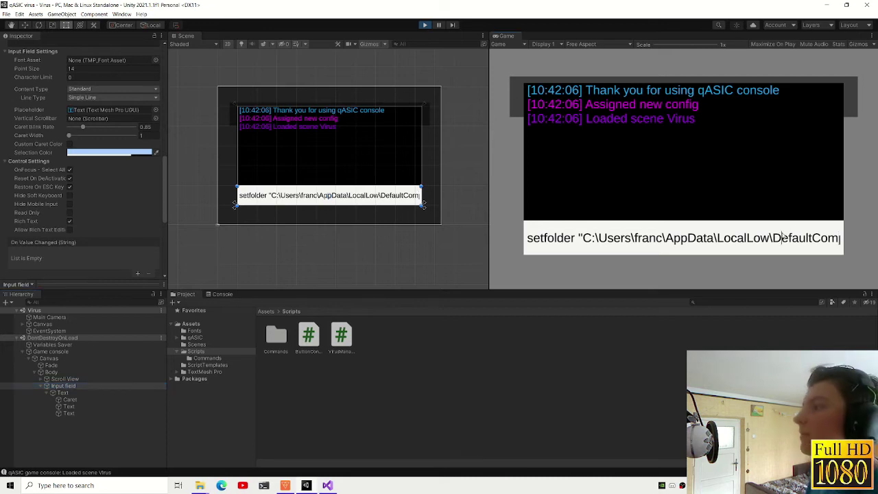
# - Submit the setfolder command, click the safe button to delete the files, and open the qASIC virus folder
pyautogui.press('Return')
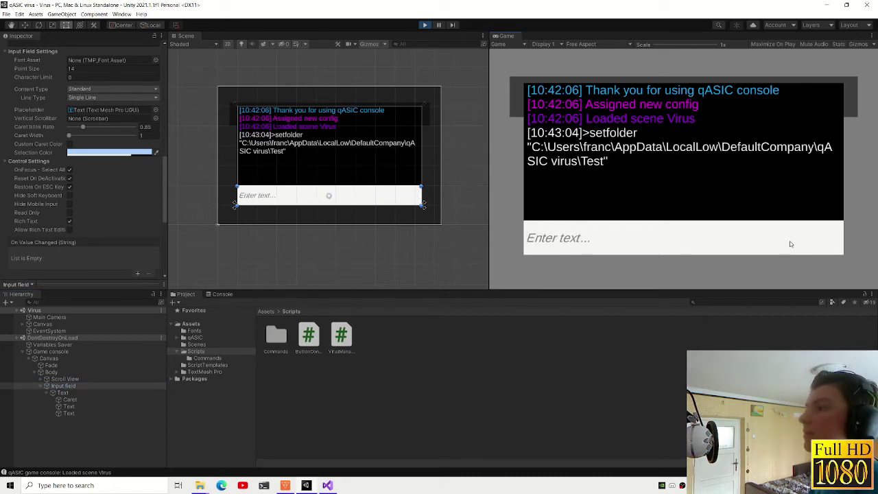
pyautogui.click(706, 202)
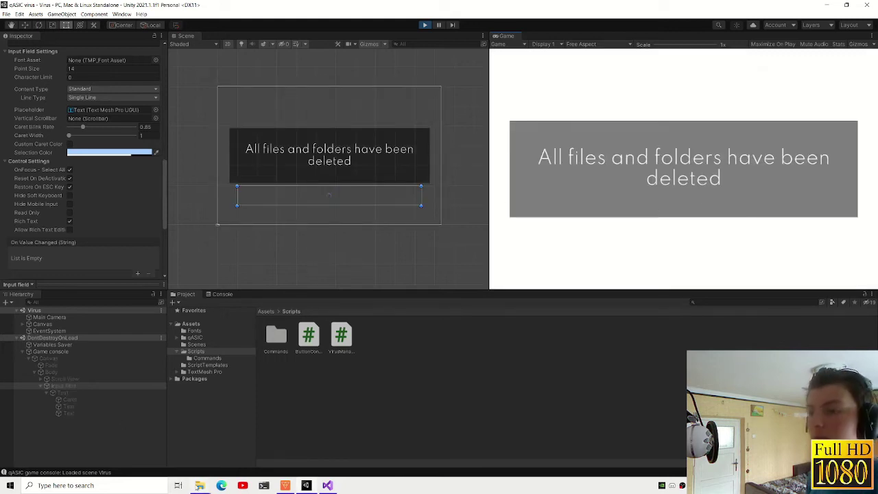
pyautogui.moveTo(199, 485)
pyautogui.click(73, 444)
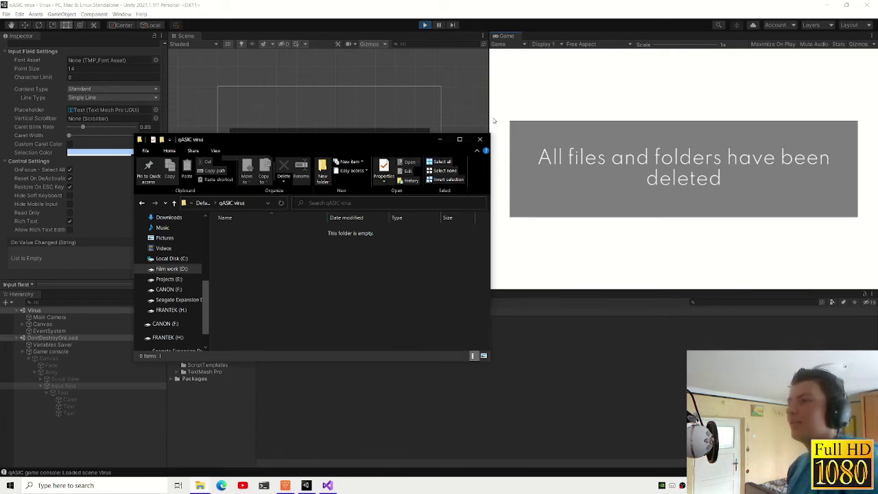
# - After seeing the qASIC virus folder with 0 items, stop Play mode with Unity's Play button
pyautogui.click(423, 25)
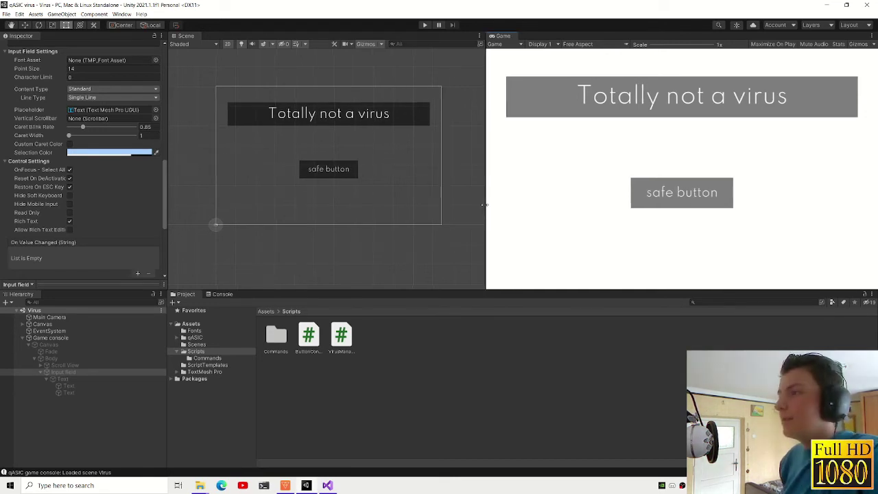
# - Drag the splitter to widen the game preview, then collapse the Game console object's children in the hierarchy
pyautogui.moveTo(490, 204); pyautogui.dragTo(476, 200)
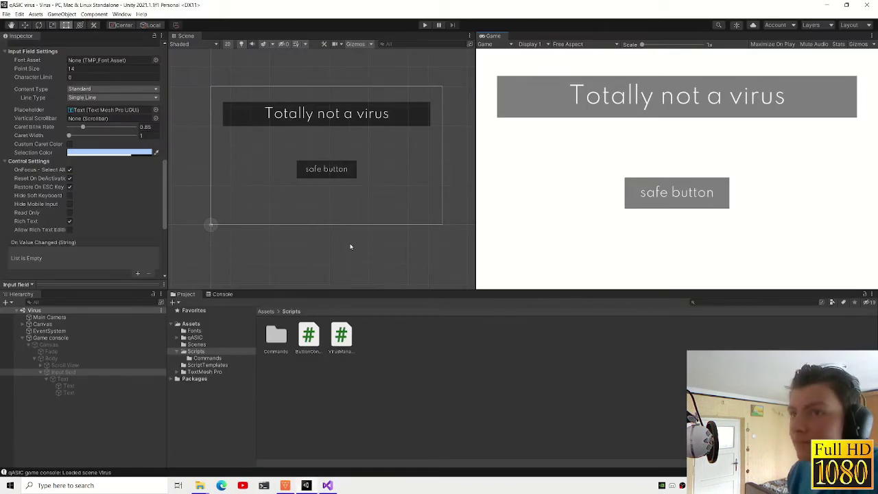
pyautogui.scroll(-1, 351, 245)
pyautogui.scroll(2, 323, 183)
pyautogui.scroll(1, 325, 183)
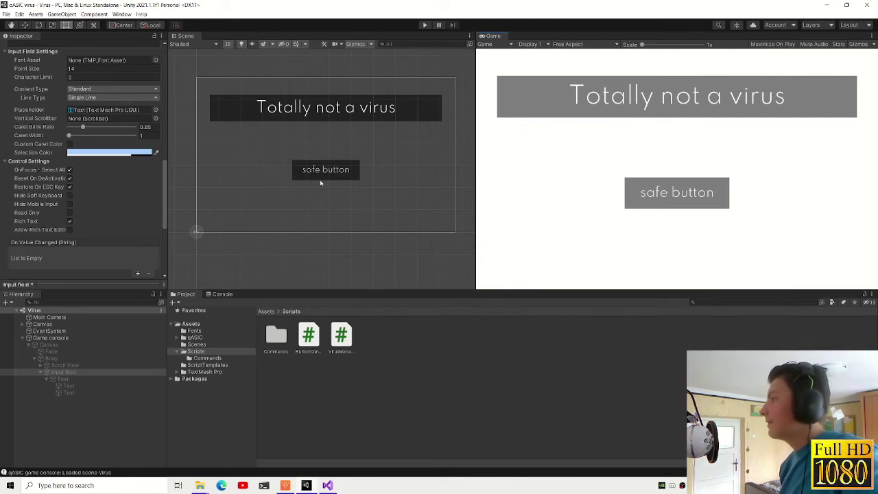
pyautogui.scroll(-1, 320, 184)
pyautogui.scroll(-3, 274, 175)
pyautogui.scroll(3, 267, 171)
pyautogui.click(41, 373)
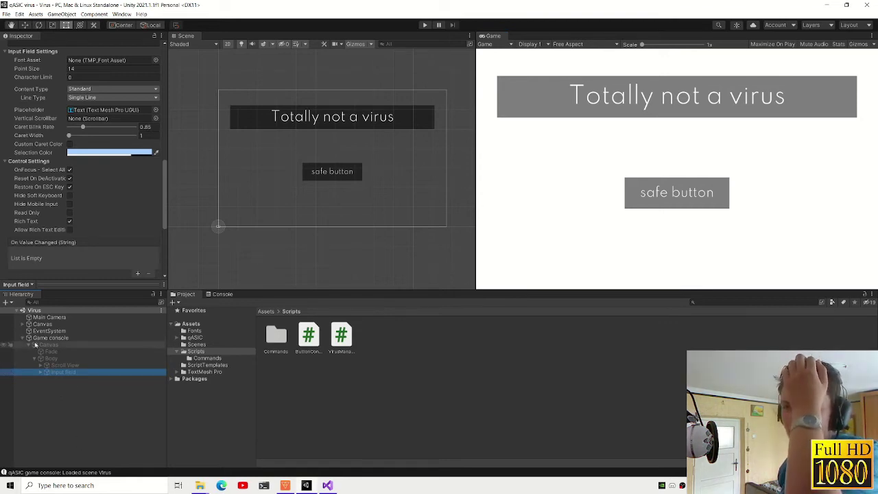
pyautogui.click(24, 338)
pyautogui.click(31, 373)
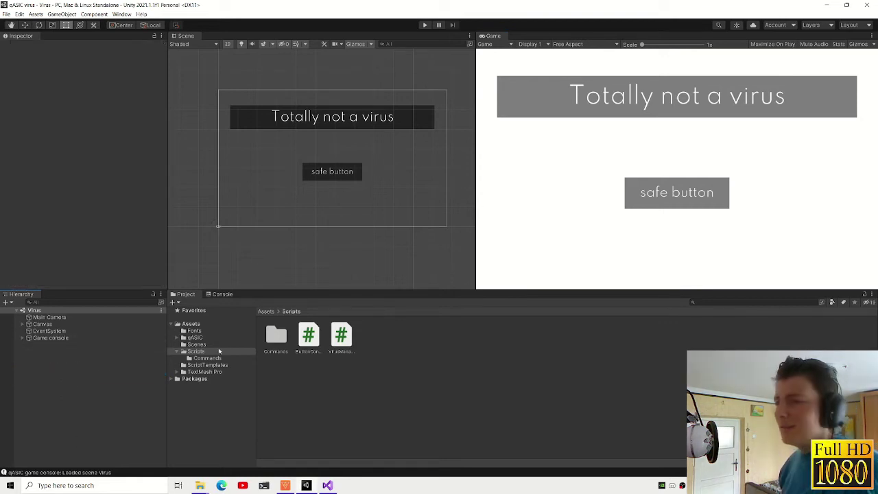
# - Create a UI > Input Field - TextMeshPro under Canvas, keeping the default name InputField (TMP)
pyautogui.rightClick(43, 364)
pyautogui.moveTo(67, 346)
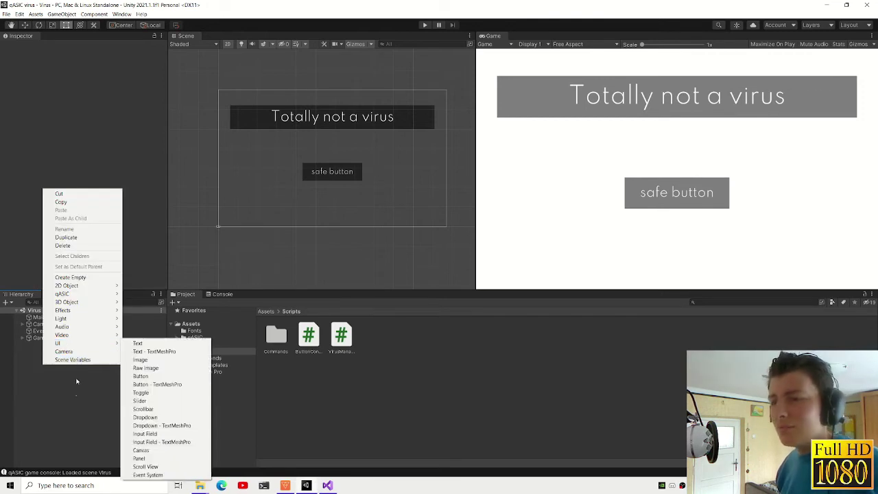
pyautogui.click(168, 441)
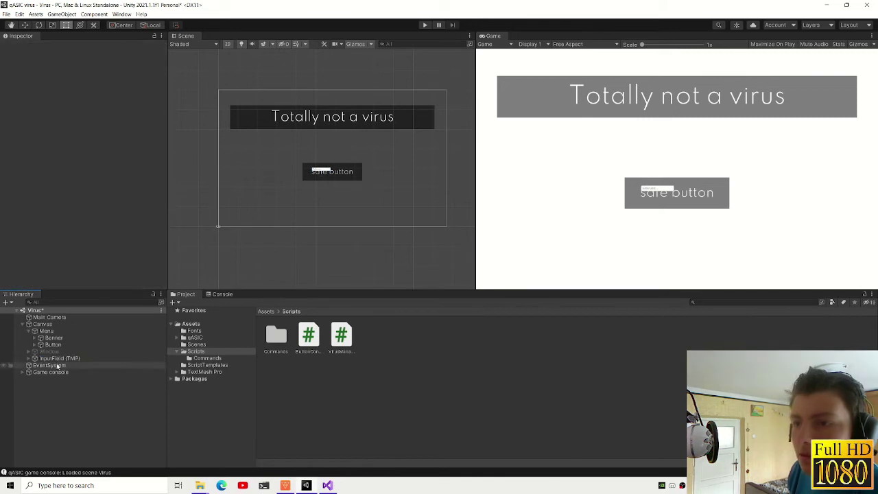
pyautogui.press('Return')
pyautogui.scroll(-15, 91, 189)
pyautogui.scroll(3, 91, 189)
pyautogui.scroll(5, 91, 190)
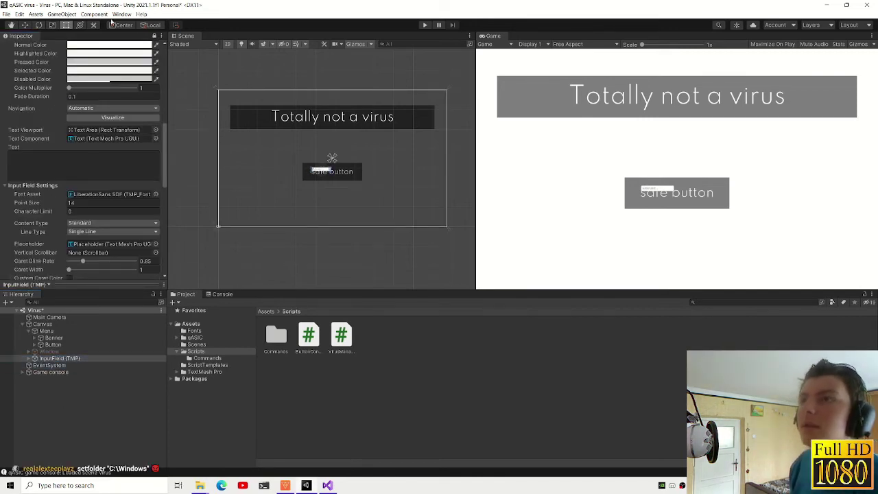
# - Add a second Inspector panel through the Inspector tab menu's Add Tab > Inspector
pyautogui.click(121, 14)
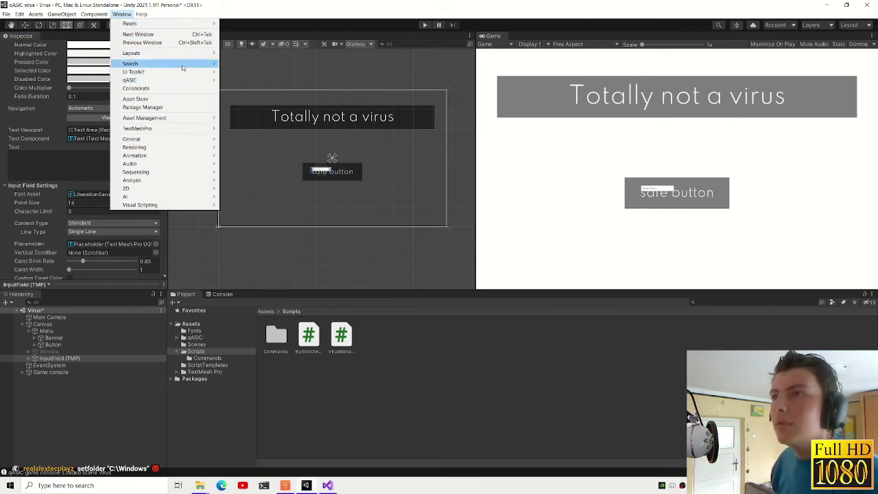
pyautogui.moveTo(174, 141)
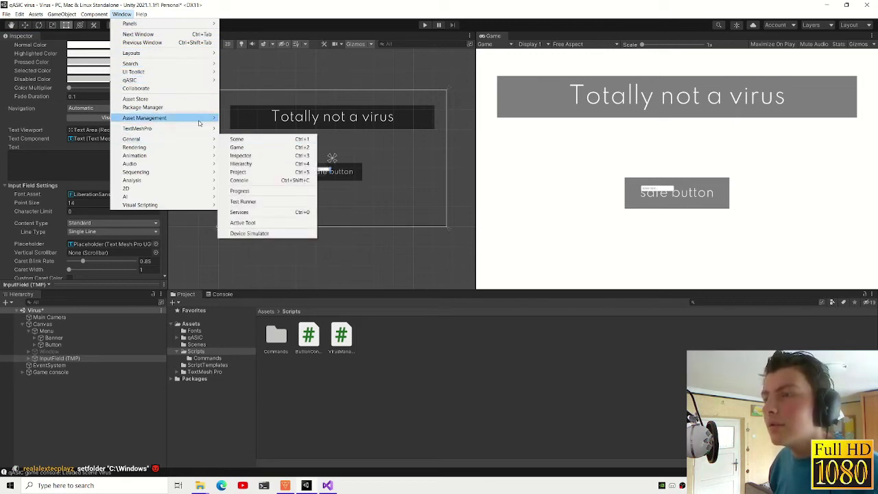
pyautogui.click(48, 19)
pyautogui.click(163, 36)
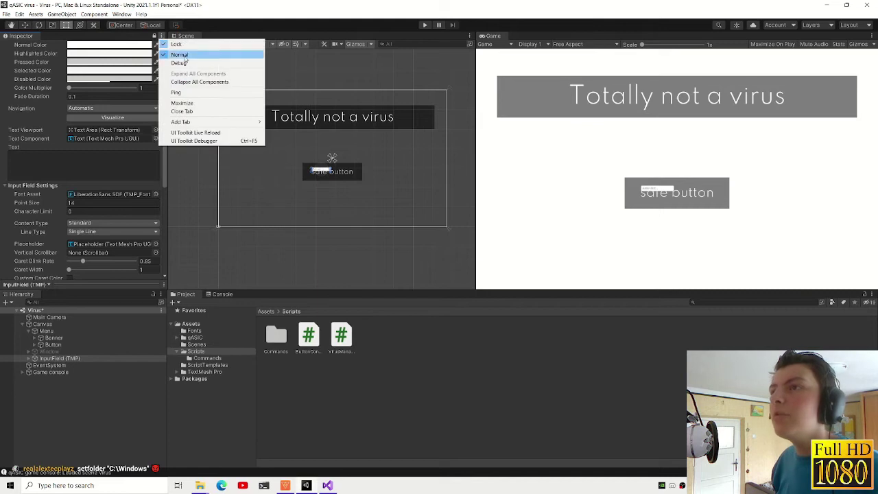
pyautogui.moveTo(214, 122)
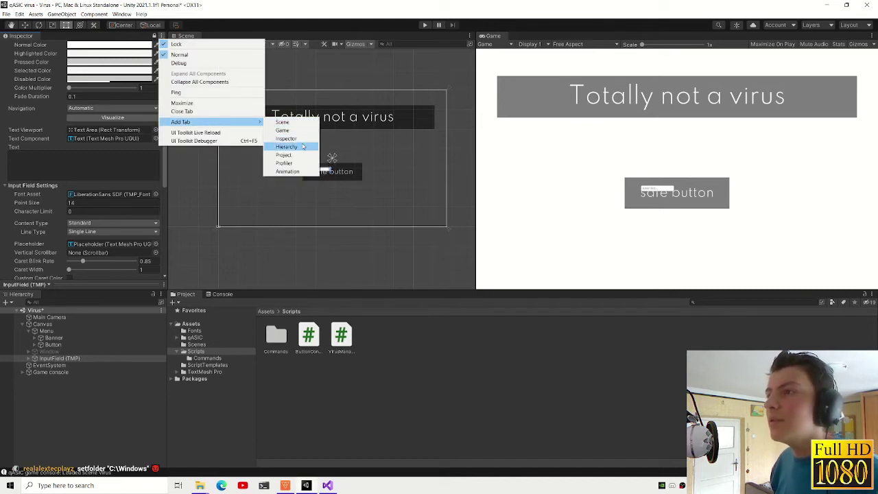
pyautogui.click(302, 139)
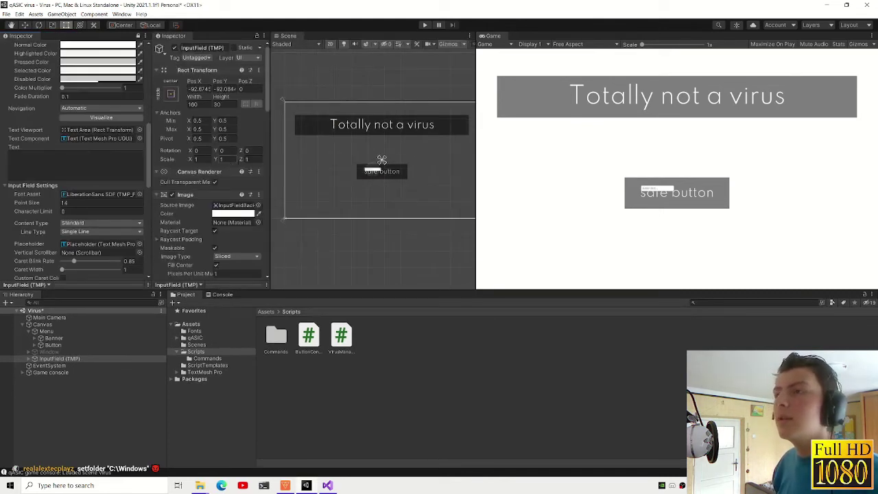
# - Widen the second Inspector and scroll through the Game console Input field's settings to compare them
pyautogui.moveTo(272, 157); pyautogui.dragTo(344, 157)
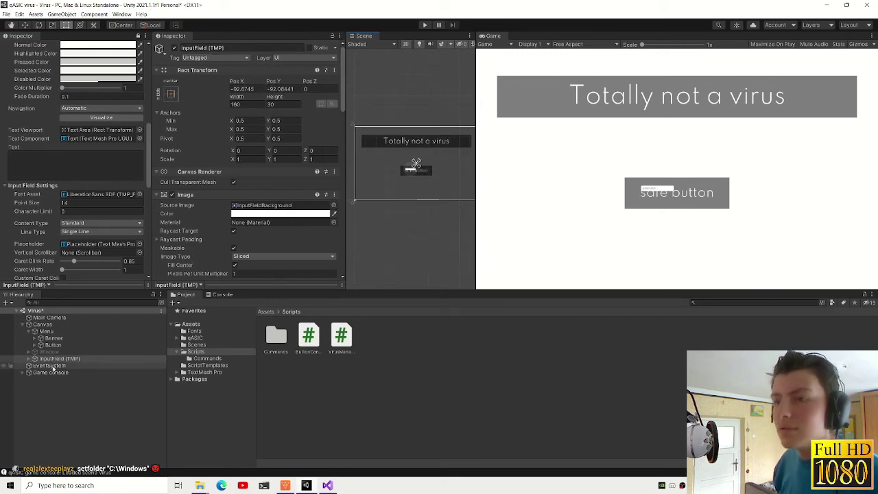
pyautogui.click(27, 373)
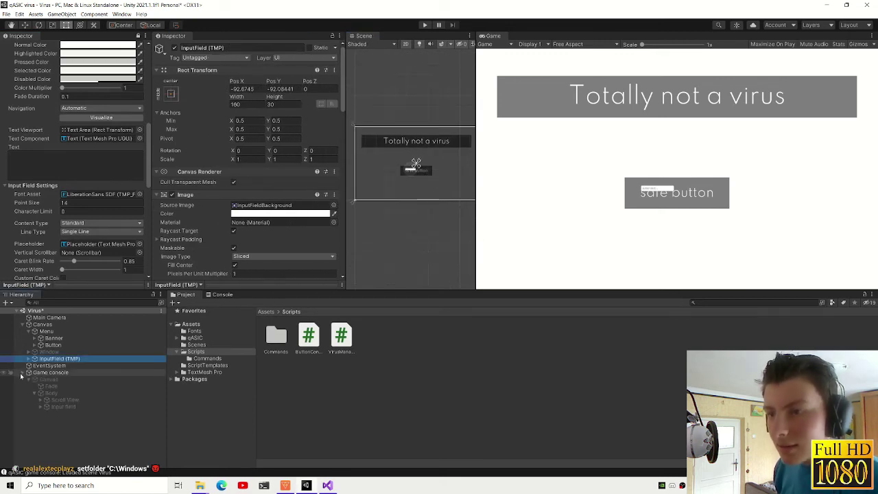
pyautogui.click(62, 407)
pyautogui.scroll(-3, 247, 172)
pyautogui.scroll(-4, 247, 171)
pyautogui.scroll(-3, 247, 171)
pyautogui.scroll(3, 114, 140)
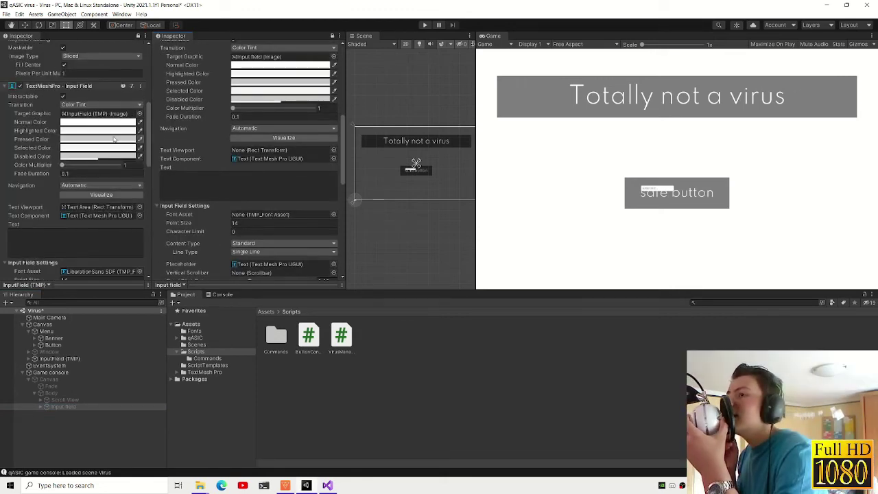
pyautogui.scroll(-3, 114, 139)
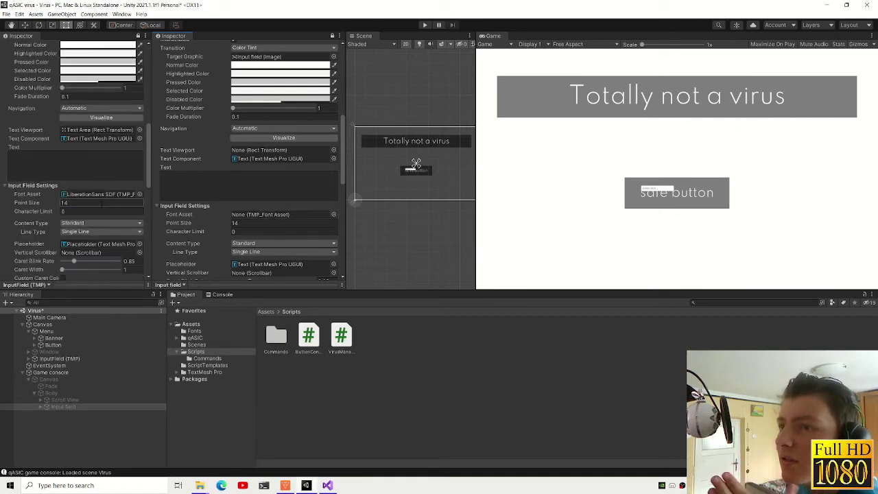
pyautogui.scroll(-3, 87, 225)
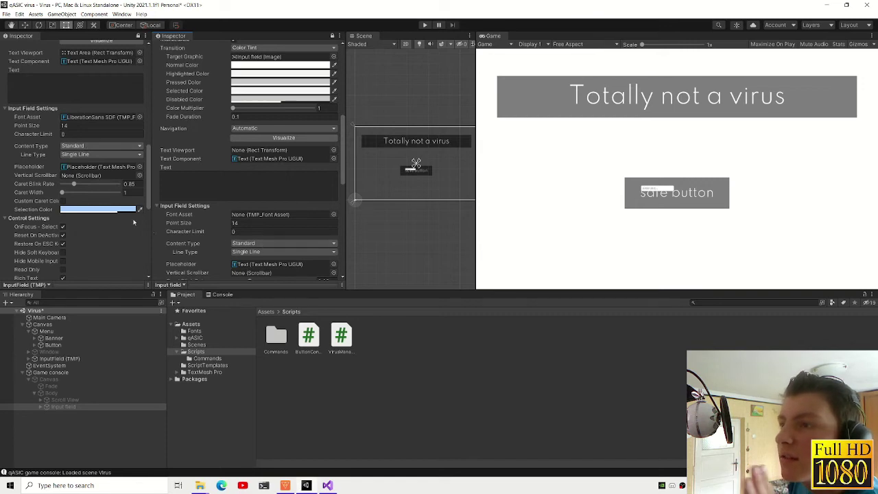
pyautogui.scroll(-3, 302, 218)
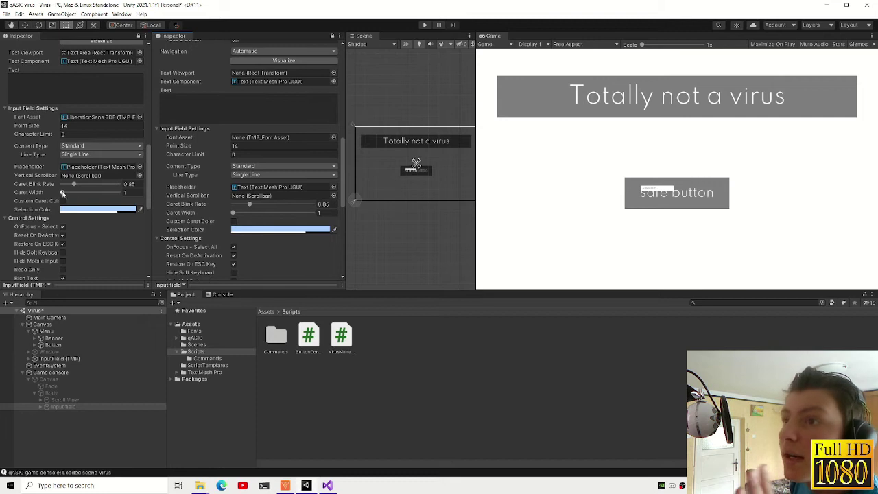
pyautogui.scroll(-3, 88, 217)
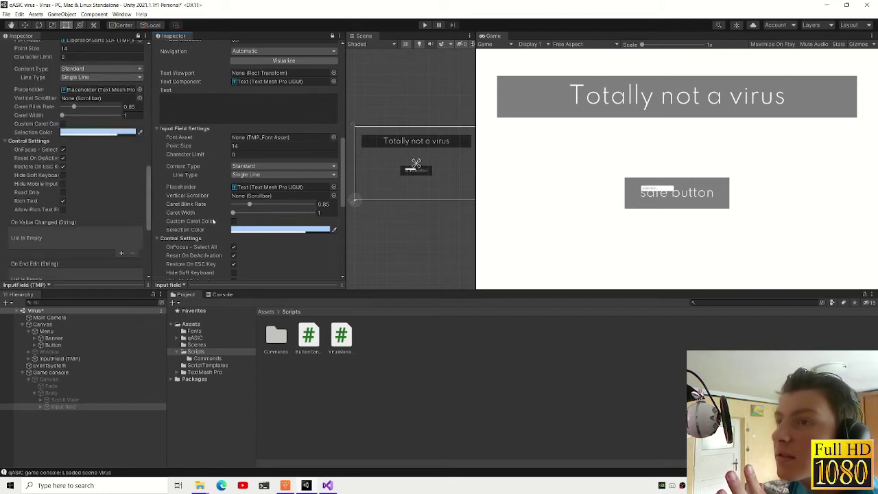
pyautogui.scroll(-3, 168, 111)
pyautogui.scroll(-3, 169, 111)
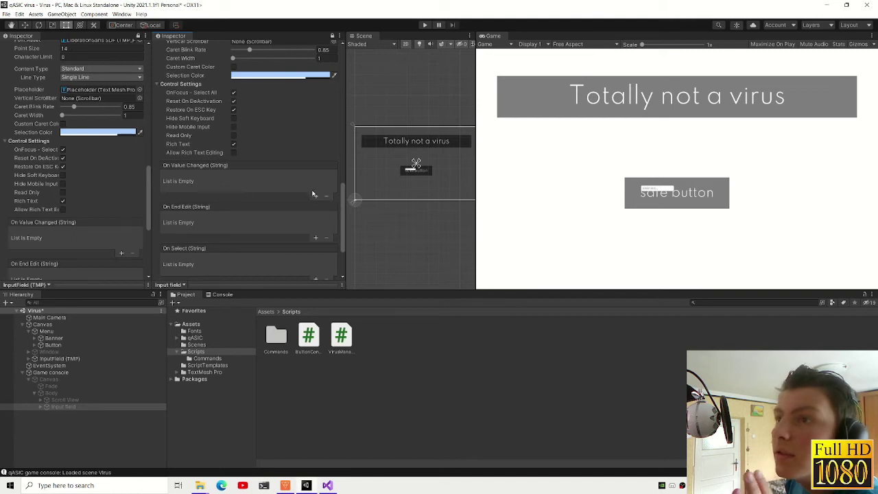
pyautogui.scroll(-3, 313, 194)
pyautogui.scroll(5, 63, 184)
pyautogui.scroll(5, 62, 184)
pyautogui.scroll(5, 62, 183)
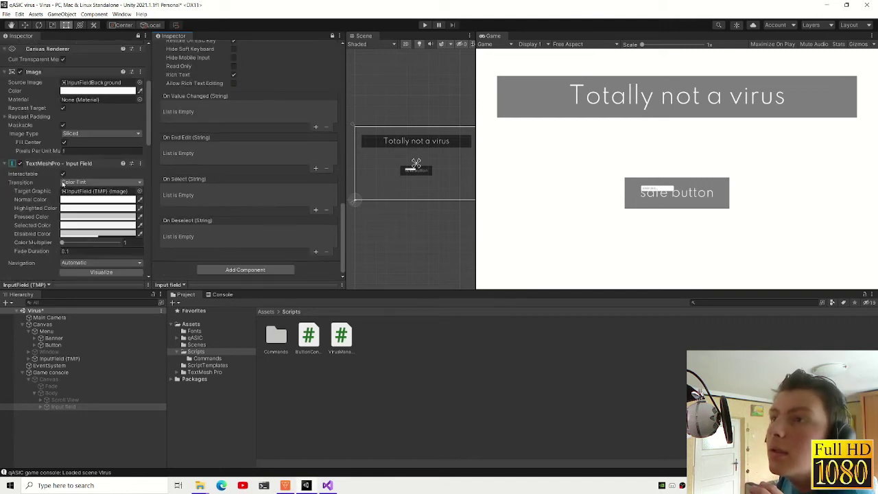
pyautogui.click(42, 408)
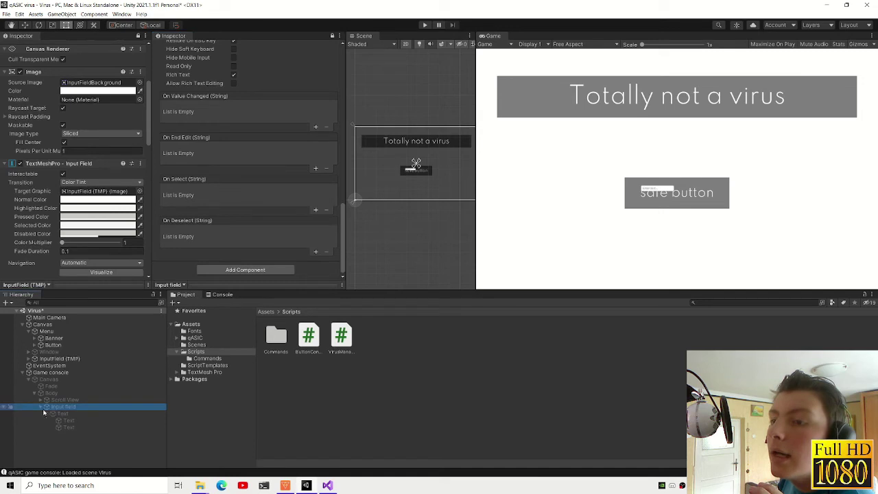
# - Close the second Inspector, delete InputField (TMP), and collapse the Game console in the hierarchy
pyautogui.middleClick(172, 35)
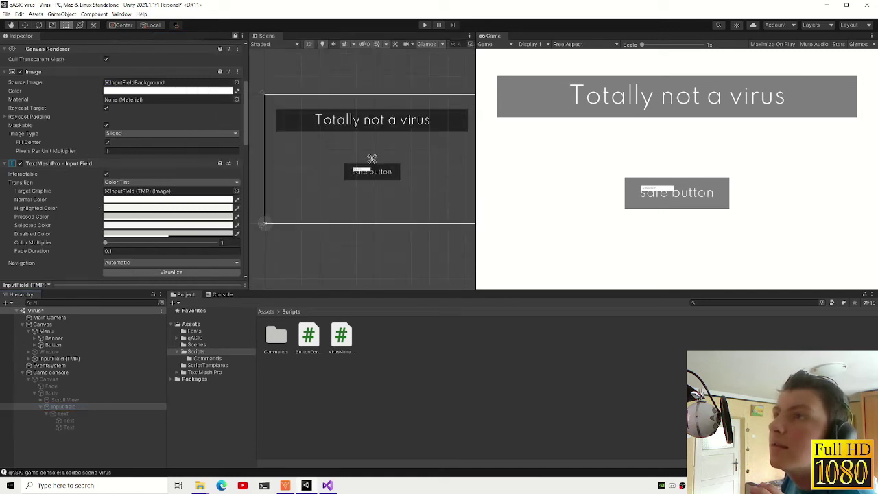
pyautogui.click(57, 359)
pyautogui.press('Delete')
pyautogui.click(24, 366)
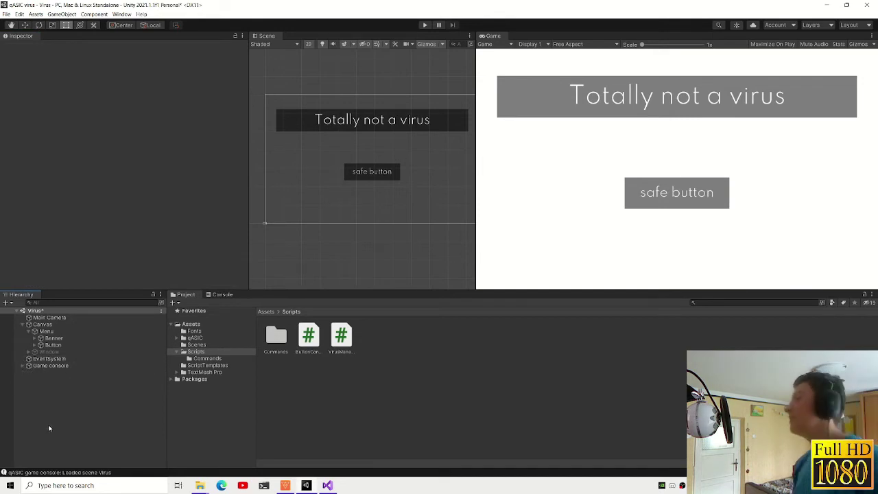
# - Save the Virus scene, collapse Menu and Canvas in the Hierarchy, and widen the Scene view
pyautogui.hotkey('ctrl', 's')
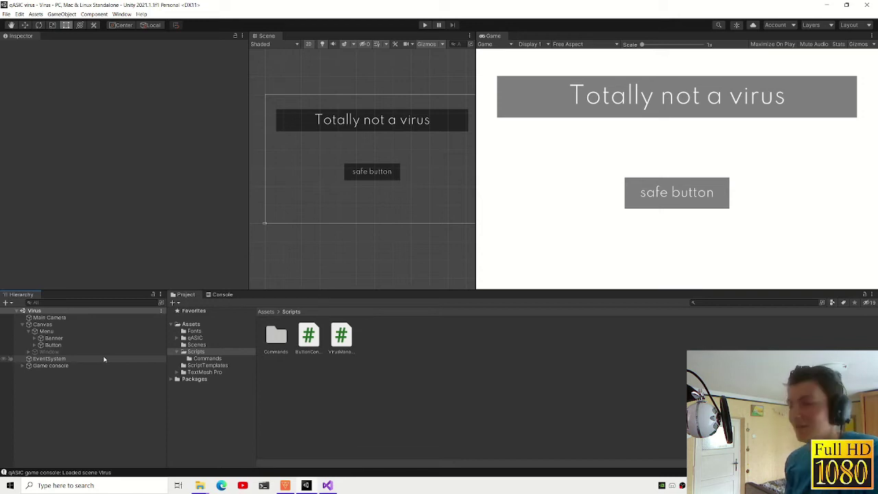
pyautogui.click(29, 332)
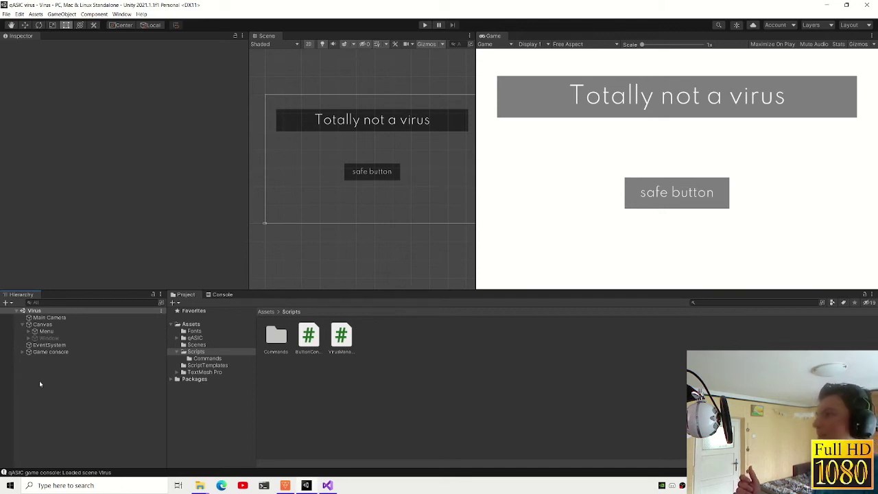
pyautogui.click(22, 325)
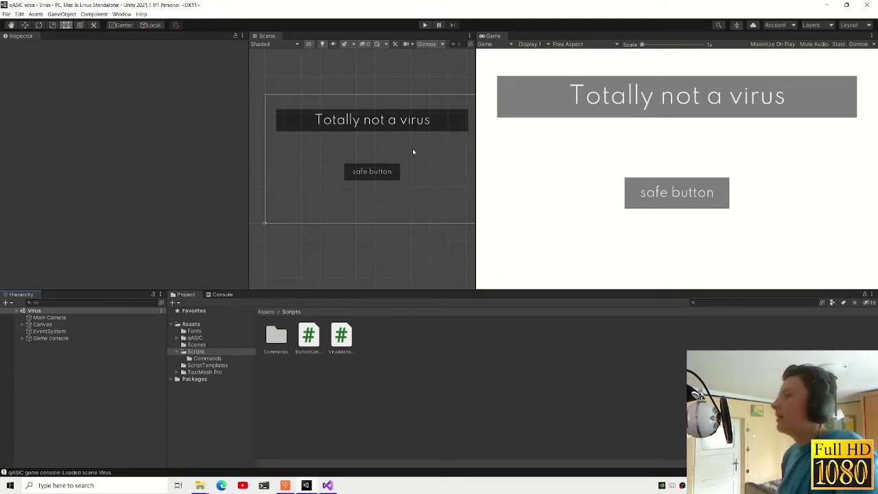
pyautogui.moveTo(248, 207)
pyautogui.mouseDown()
pyautogui.moveTo(140, 214)
pyautogui.moveTo(167, 214)
pyautogui.mouseUp()
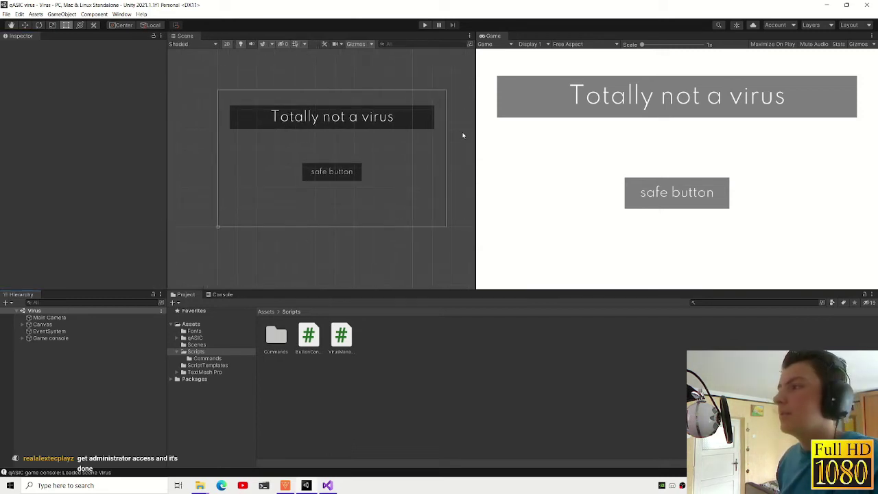
pyautogui.click(327, 485)
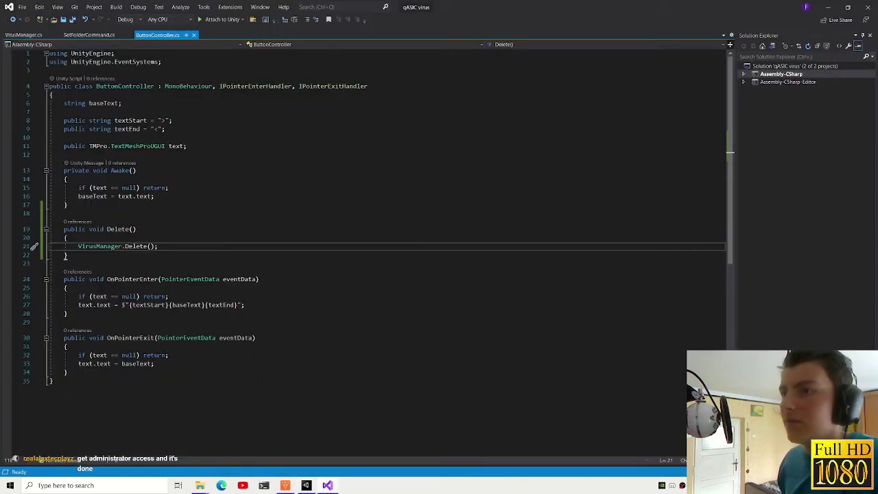
# - Create a new C# script named WindowController in the Scripts folder
pyautogui.click(306, 485)
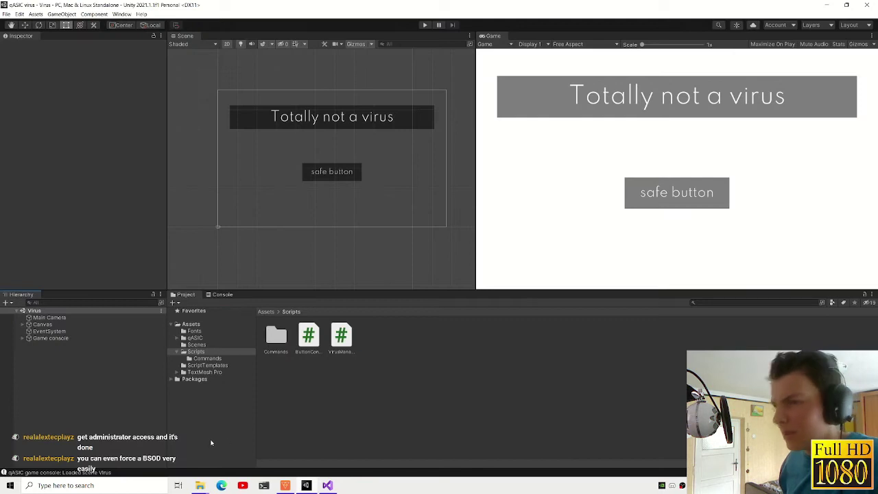
pyautogui.rightClick(321, 391)
pyautogui.click(394, 205)
pyautogui.click(391, 385)
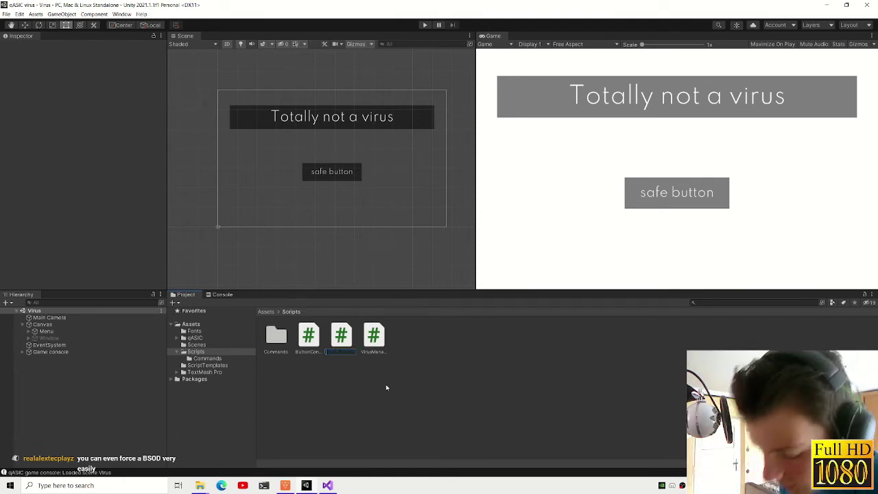
pyautogui.write('Virus')
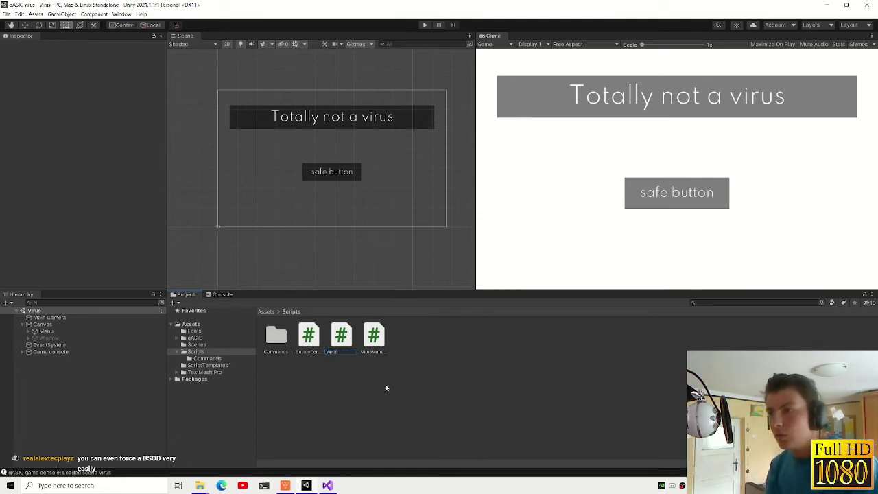
pyautogui.write('owController')
pyautogui.press('Return')
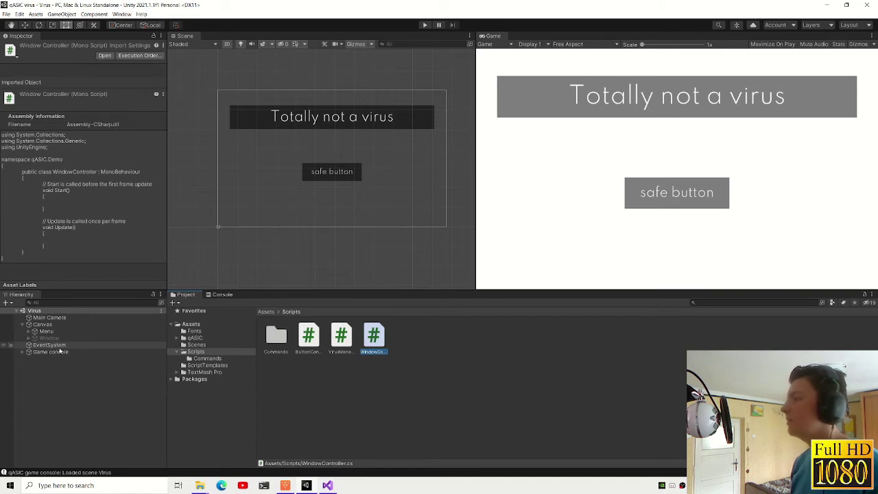
# - Attach WindowController to the Window object and open it in Visual Studio
pyautogui.click(51, 351)
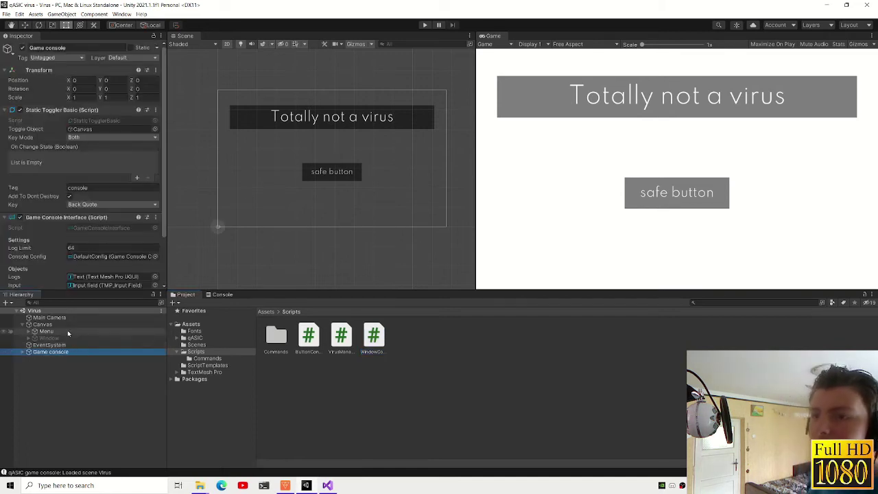
pyautogui.click(67, 331)
pyautogui.click(75, 338)
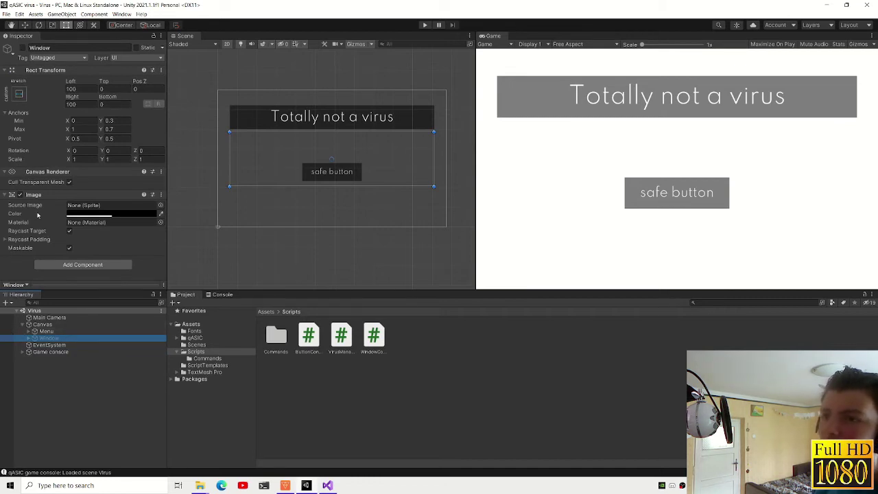
pyautogui.moveTo(374, 336); pyautogui.dragTo(104, 268)
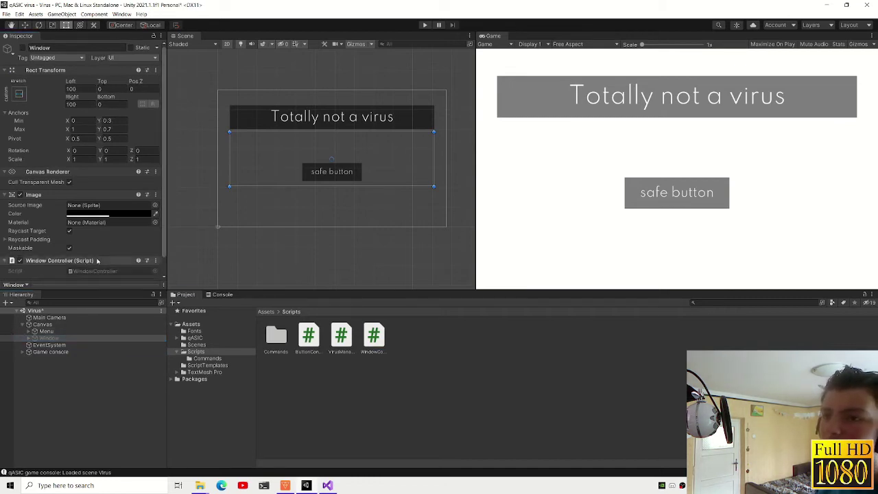
pyautogui.doubleClick(88, 255)
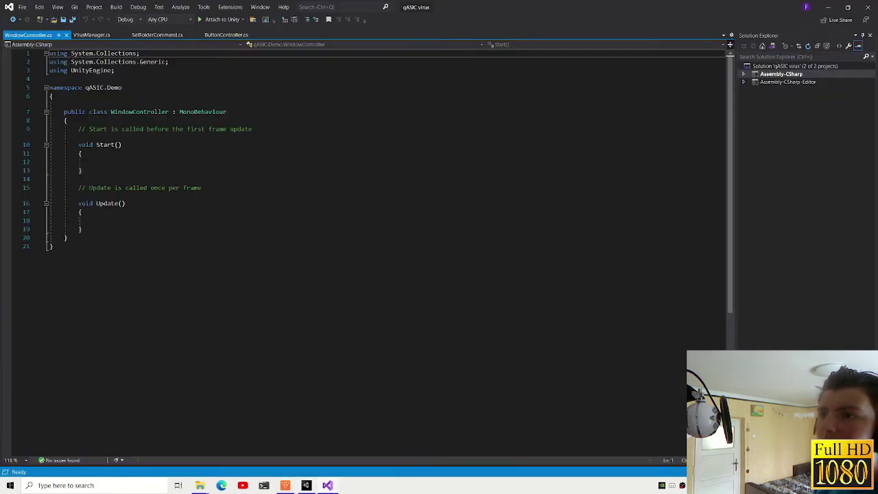
# - Replace the default Start and Update stubs with a public GameObject Menu field and a new Update method
pyautogui.moveTo(83, 229); pyautogui.dragTo(78, 129)
pyautogui.press('Delete')
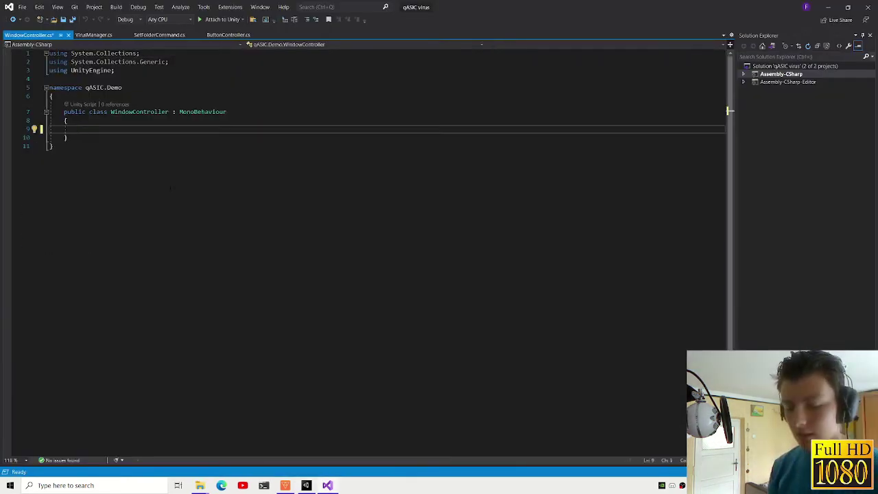
pyautogui.write('public GameObject ')
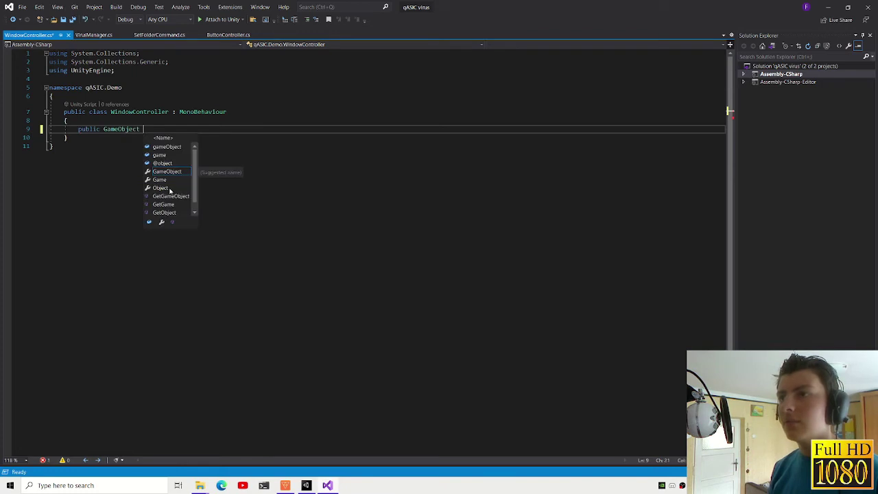
pyautogui.write('Menu;')
pyautogui.press('Return')
pyautogui.press('Return')
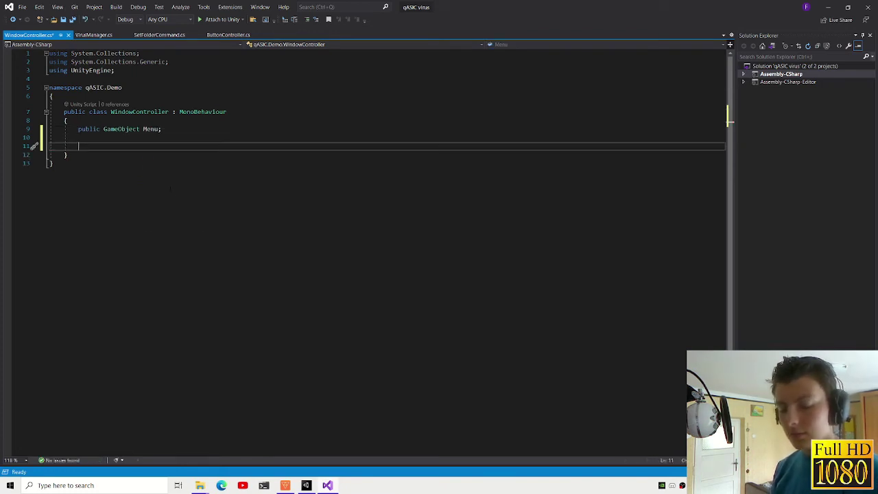
pyautogui.write('Upd')
pyautogui.press('Return')
# - In Update, return early unless Input.GetMouseButtonDown(0) detects a left click
pyautogui.write('if()')
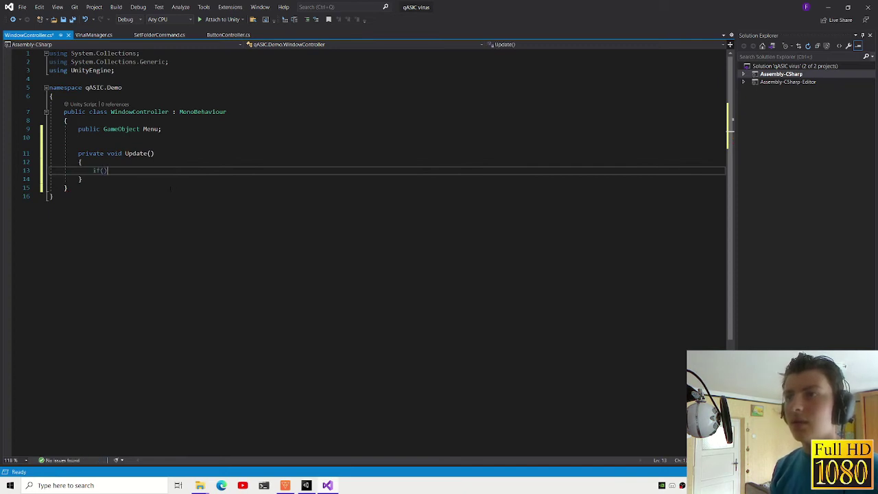
pyautogui.write('Input')
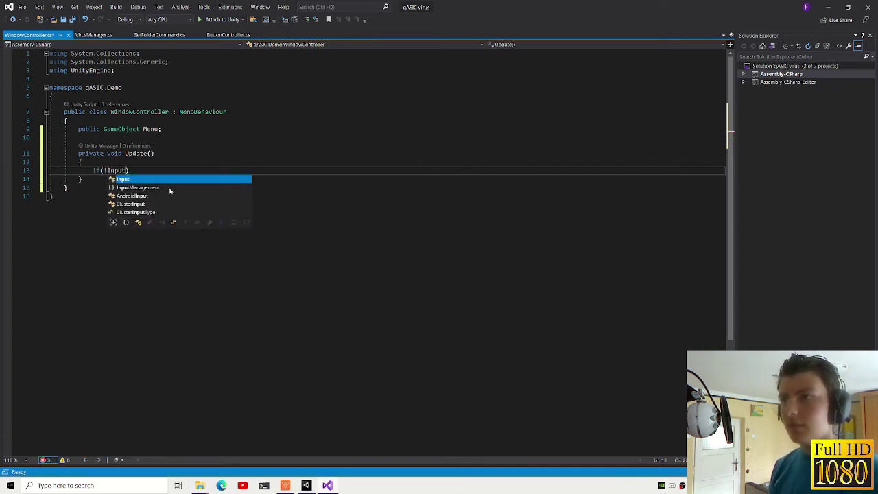
pyautogui.write('.GetK')
pyautogui.press('Tab')
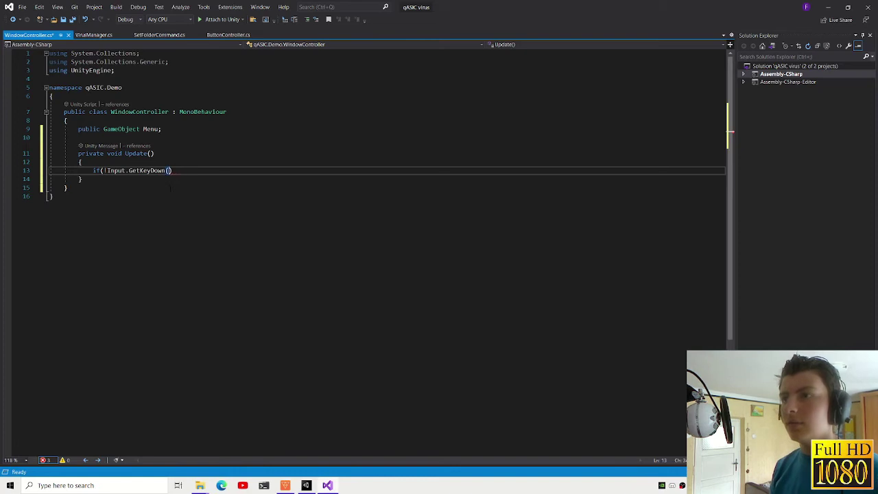
pyautogui.press('BackSpace')
pyautogui.press('BackSpace')
pyautogui.press('BackSpace')
pyautogui.press('BackSpace')
pyautogui.press('BackSpace')
pyautogui.press('BackSpace')
pyautogui.press('BackSpace')
pyautogui.press('BackSpace')
pyautogui.press('BackSpace')
pyautogui.write('GetMouseB')
pyautogui.press('Tab')
pyautogui.write('(0)) return')
pyautogui.press('Escape')
pyautogui.write(';')
pyautogui.press('Return')
pyautogui.press('Return')
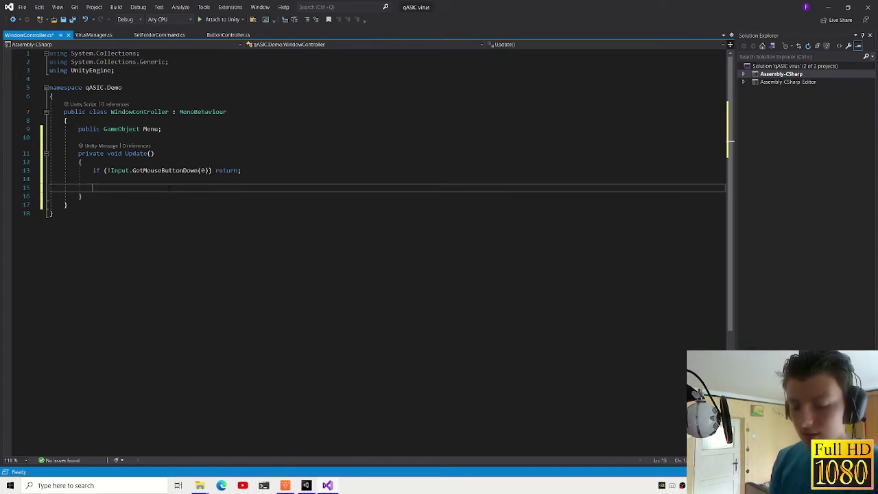
# - Add Menu.SetActive(true) and gameObject.SetActive(false), then save the script
pyautogui.write('Menu.SetActive(tr')
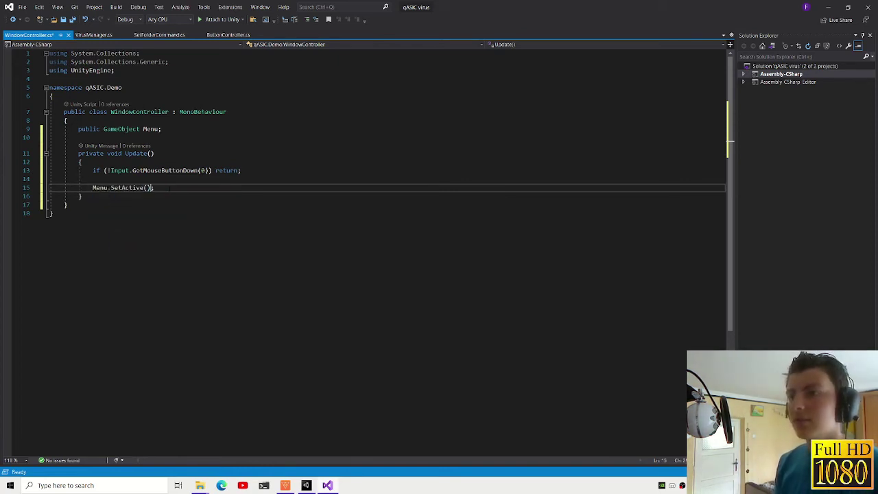
pyautogui.write('ue')
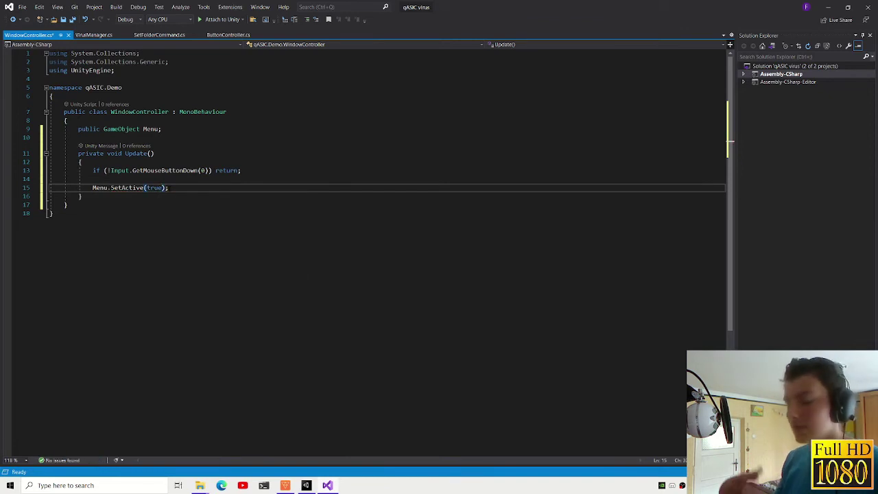
pyautogui.press('End')
pyautogui.press('Return')
pyautogui.write('gam')
pyautogui.press('Tab')
pyautogui.press('BackSpace')
pyautogui.write('go')
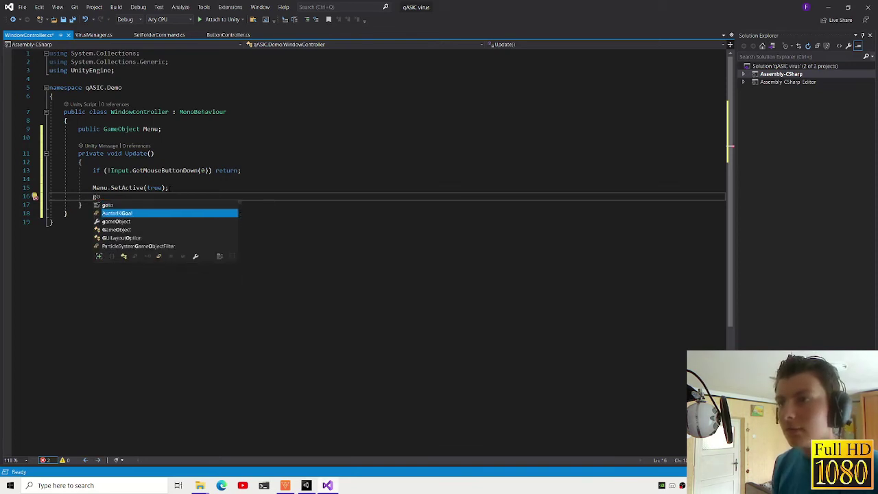
pyautogui.press('Down')
pyautogui.write('.SetActive(')
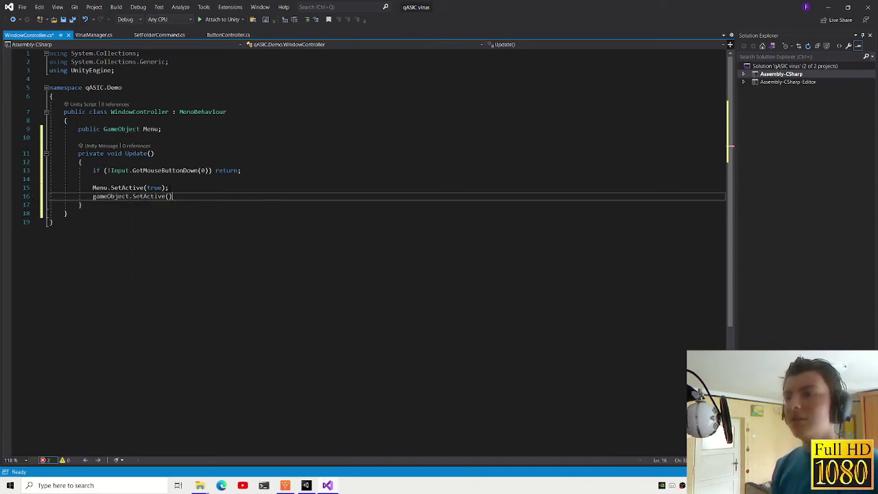
pyautogui.write('fal')
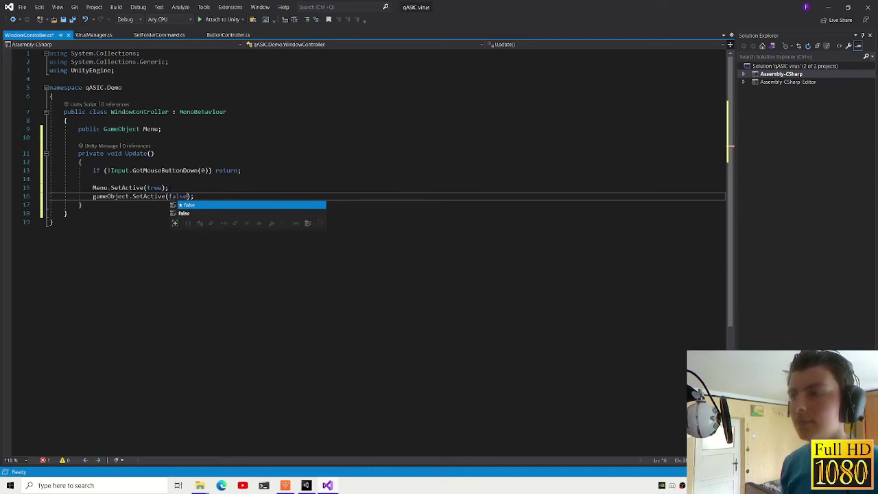
pyautogui.write('se')
pyautogui.hotkey('ctrl', 's')
pyautogui.hotkey('alt', 'Tab')
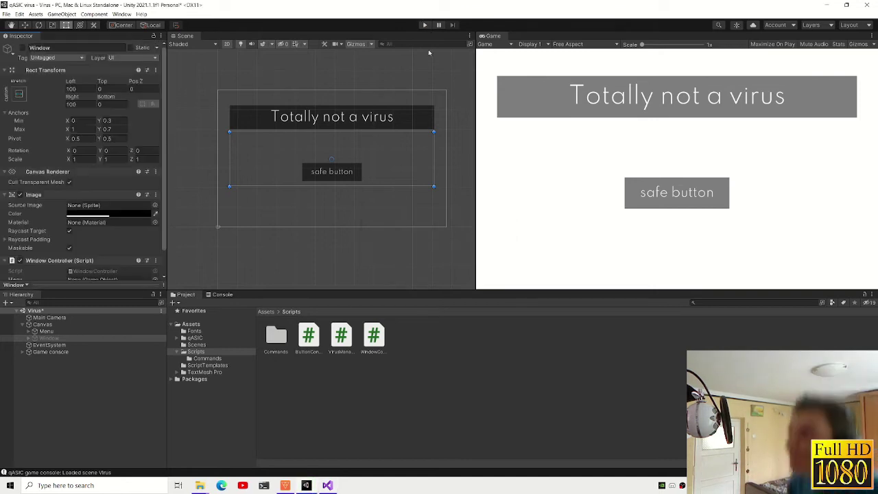
# - After a quick play test, drag Menu into the Window Controller's Menu field
pyautogui.click(423, 24)
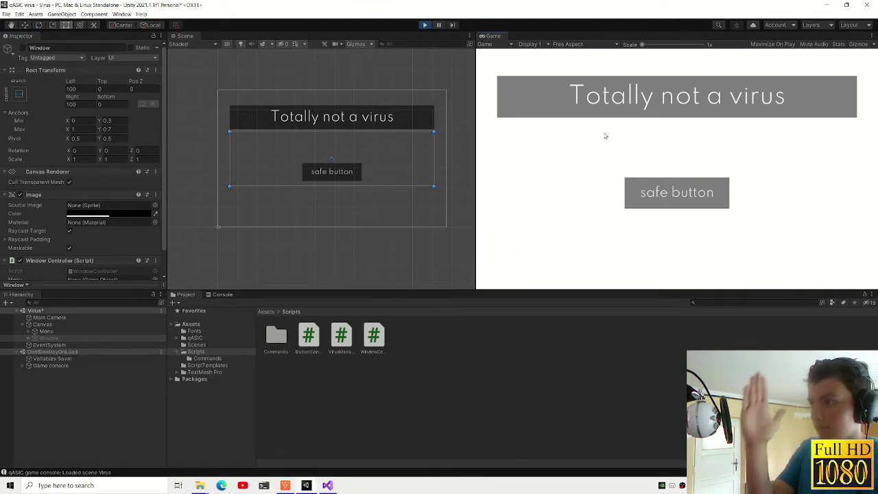
pyautogui.click(689, 193)
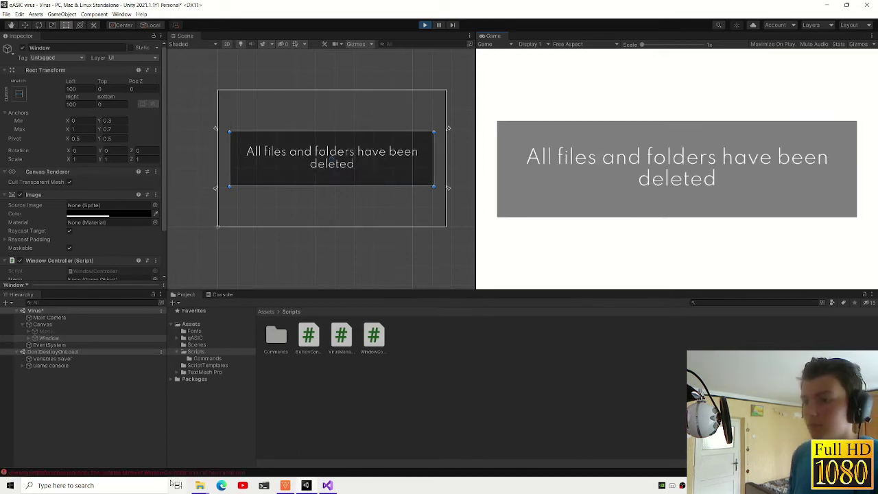
pyautogui.click(425, 25)
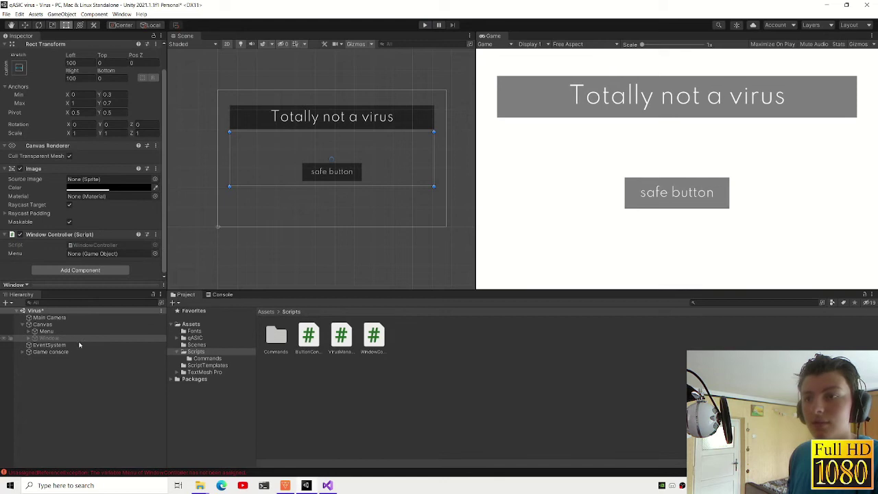
pyautogui.moveTo(46, 332); pyautogui.dragTo(110, 253)
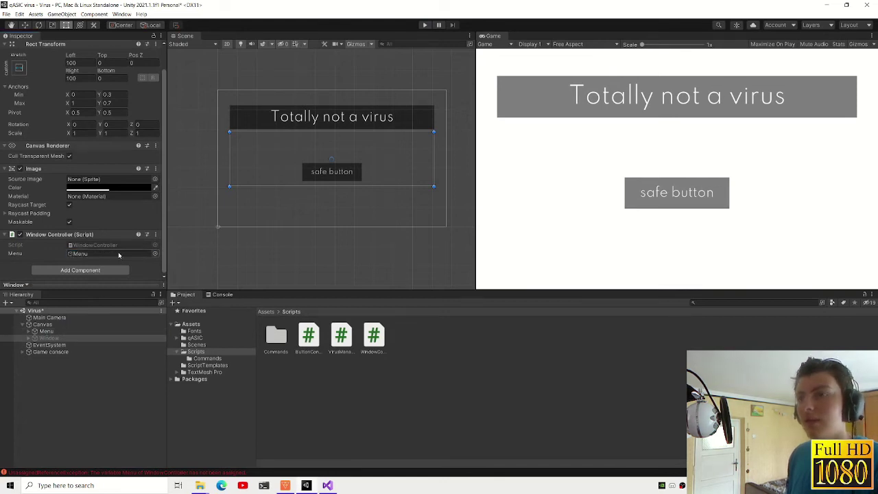
# - Play the game and click the safe button repeatedly to toggle the deletion panel
pyautogui.click(426, 25)
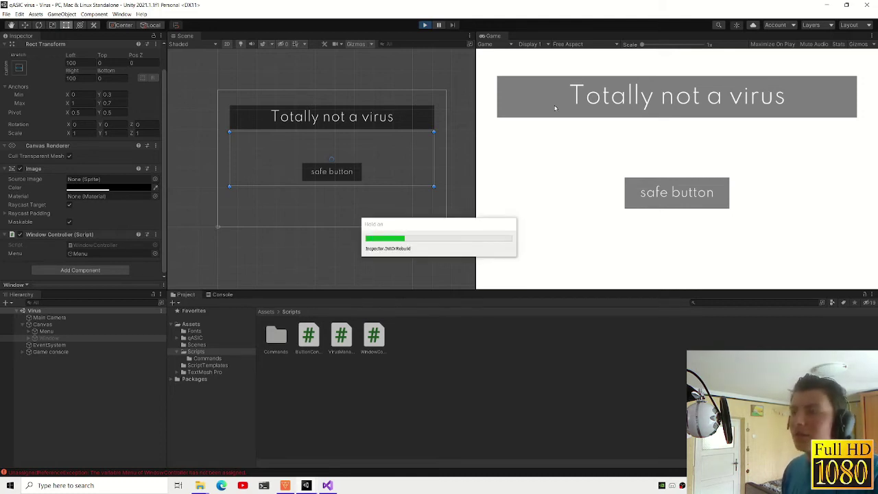
pyautogui.click(667, 195)
pyautogui.click(656, 195)
pyautogui.click(635, 191)
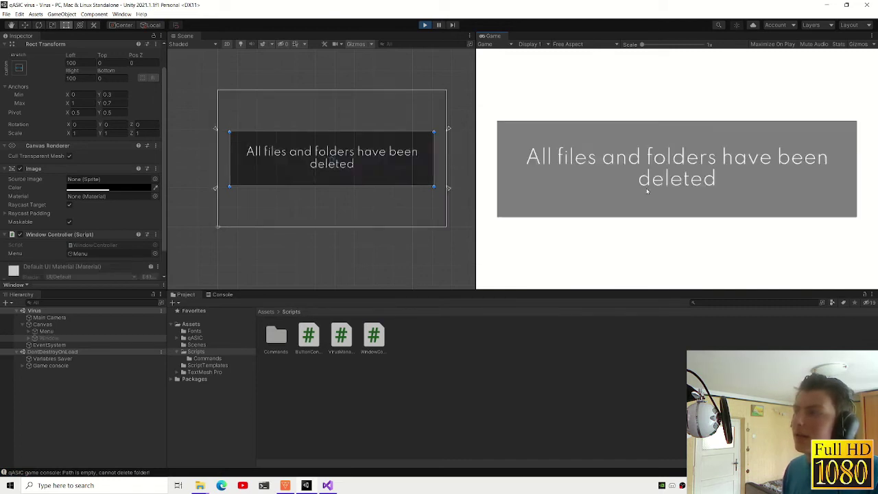
pyautogui.click(647, 191)
pyautogui.click(648, 192)
pyautogui.click(648, 193)
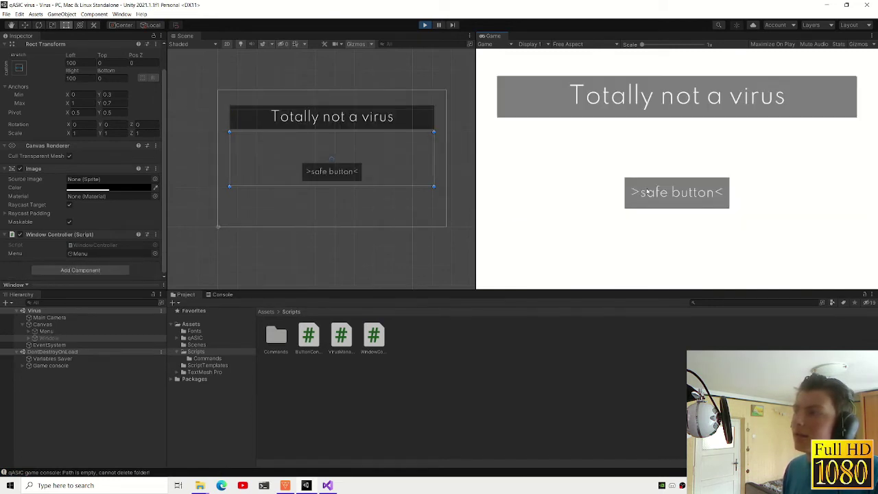
pyautogui.click(649, 192)
pyautogui.click(649, 193)
# - Stop play mode and clear the Console messages
pyautogui.click(424, 25)
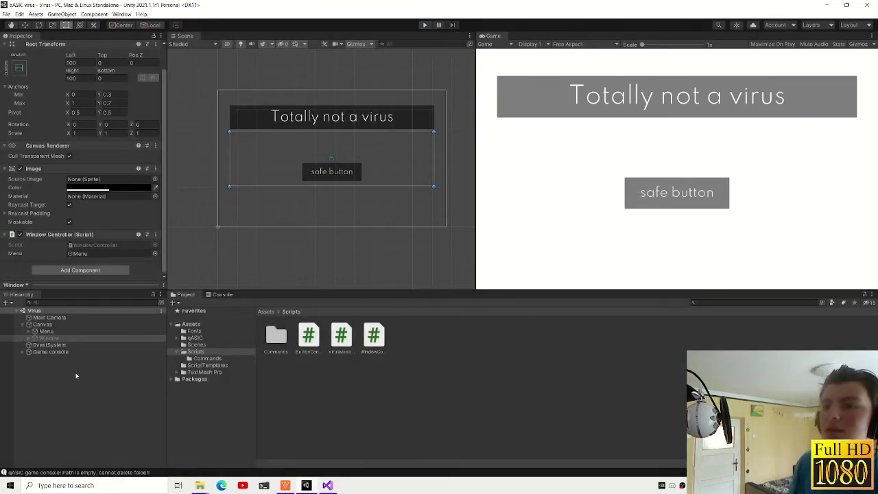
pyautogui.click(98, 473)
pyautogui.click(175, 303)
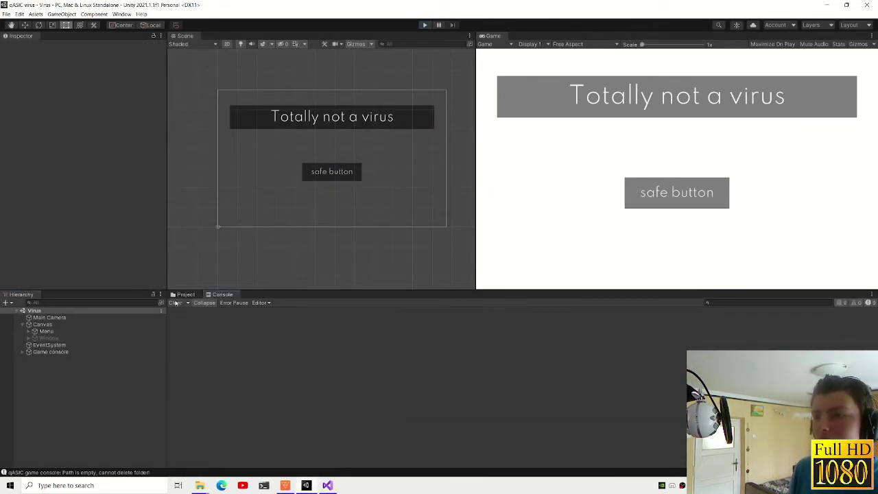
pyautogui.click(186, 294)
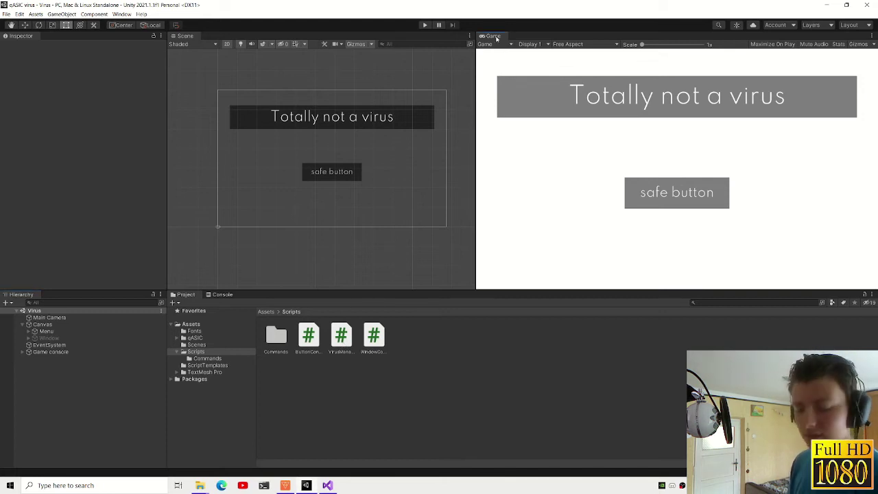
# - Open Player Settings from Build Settings and set Fullscreen Mode to Windowed
pyautogui.hotkey('ctrl', 'shift', 'b')
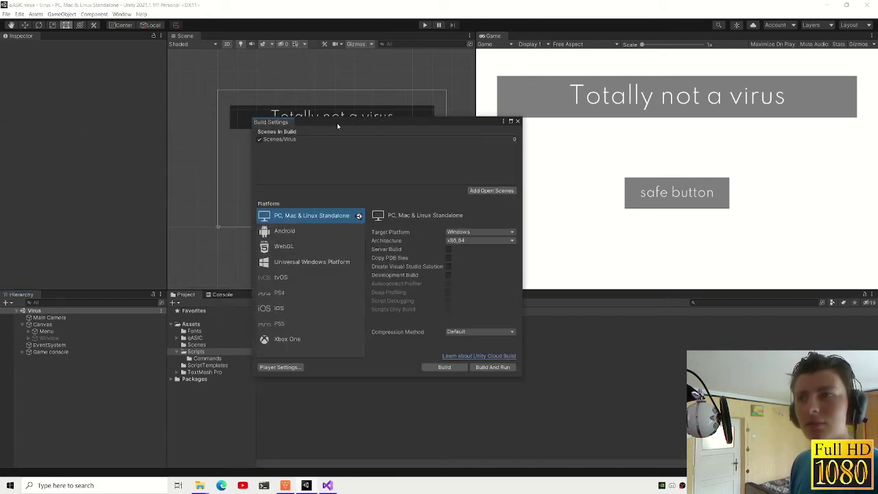
pyautogui.click(283, 368)
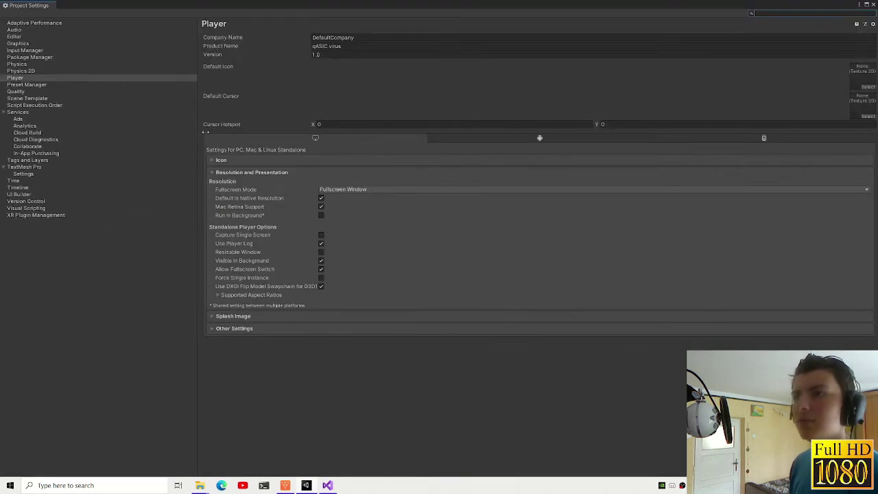
pyautogui.click(331, 191)
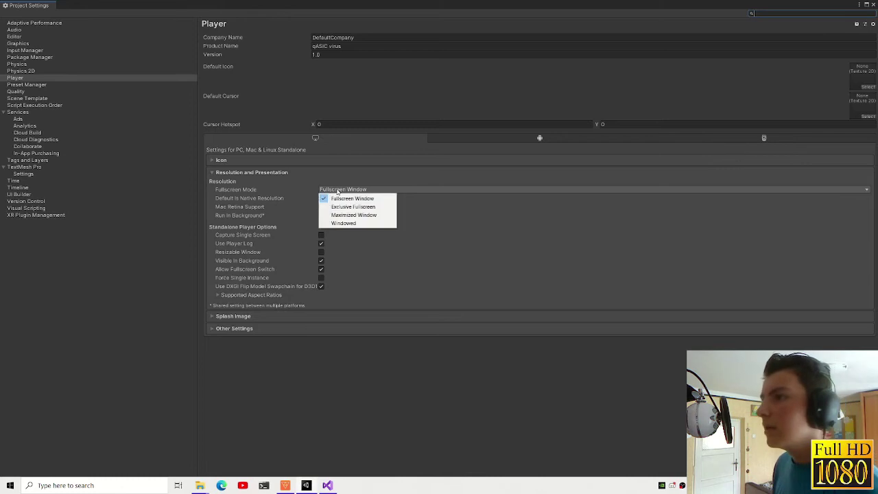
pyautogui.click(349, 190)
pyautogui.click(348, 190)
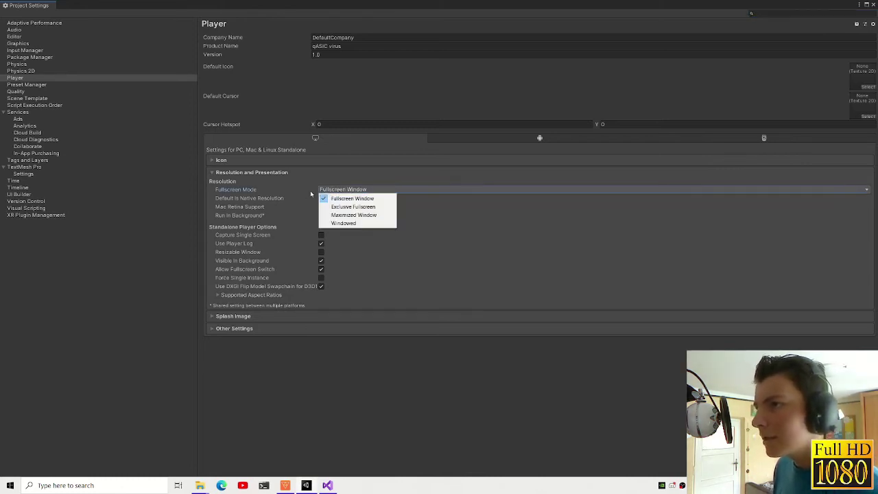
pyautogui.click(343, 223)
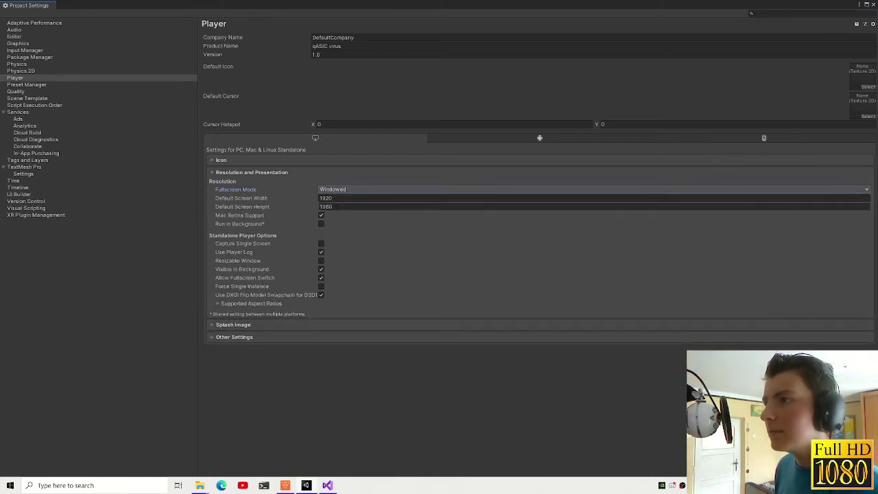
pyautogui.click(268, 160)
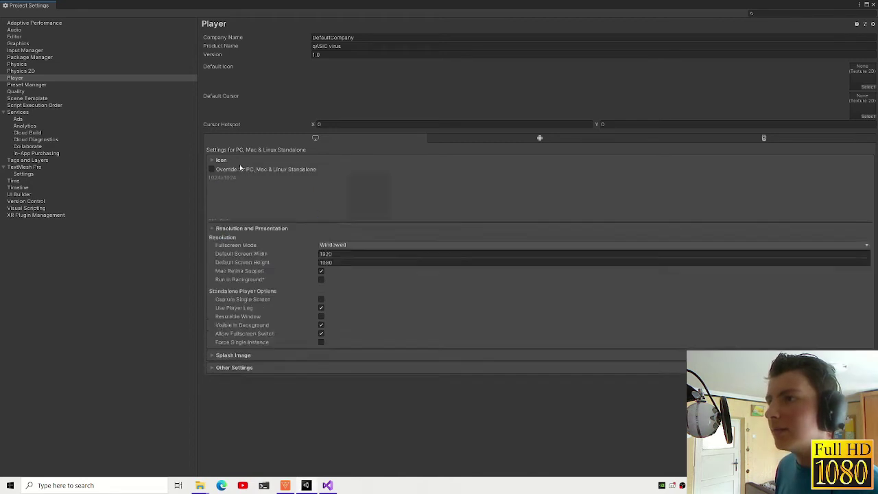
pyautogui.click(268, 160)
# - Change Company Name to qASIC and Product Name to 'NOMRLA application', then close Project Settings
pyautogui.click(385, 38)
pyautogui.hotkey('ctrl', 'a')
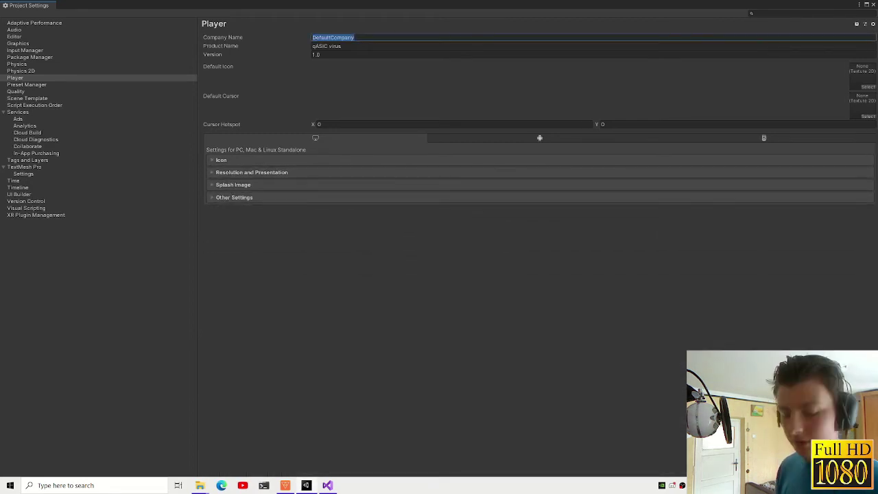
pyautogui.write('qASIC')
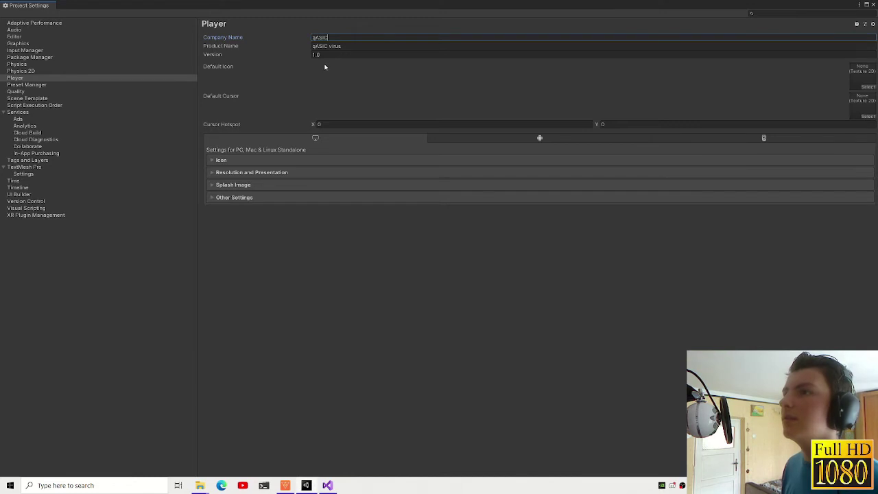
pyautogui.click(326, 46)
pyautogui.write('NOMRLA application')
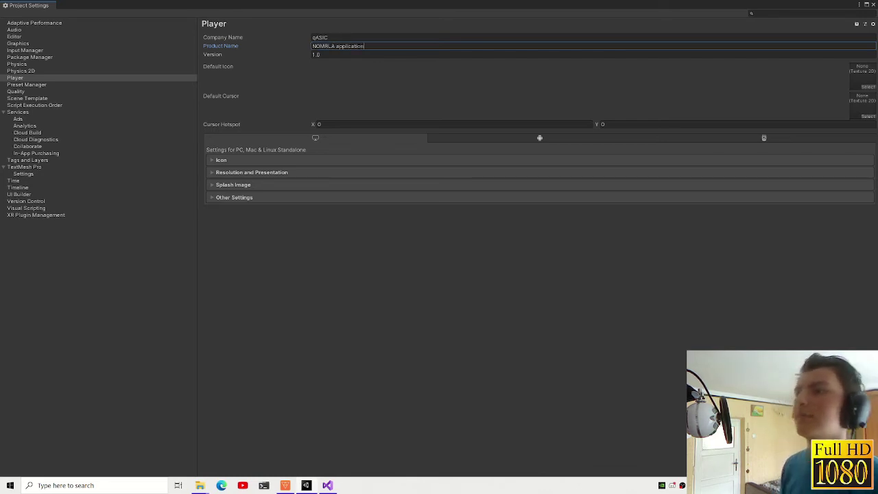
pyautogui.click(873, 5)
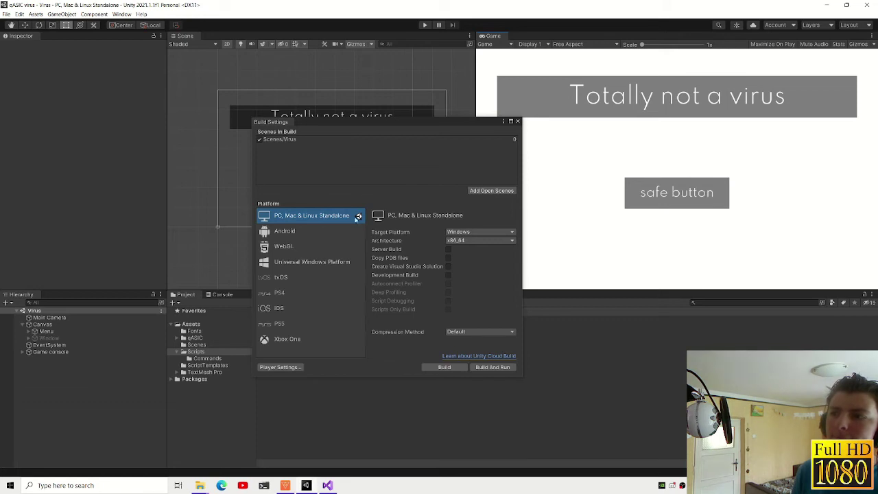
# - Pick the qASIC logo texture as the Default Cursor in Player Settings, then reopen Build Settings
pyautogui.click(297, 368)
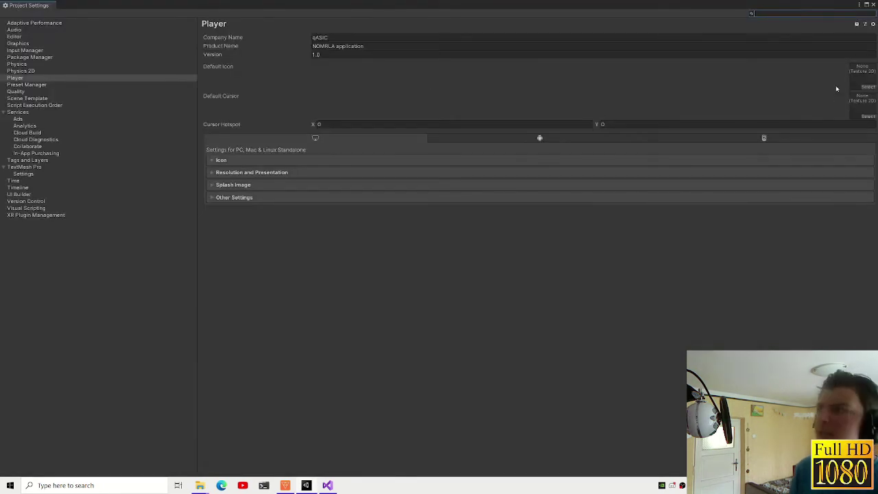
pyautogui.click(866, 115)
pyautogui.scroll(-2, 748, 137)
pyautogui.scroll(-2, 748, 124)
pyautogui.scroll(-3, 748, 122)
pyautogui.scroll(-2, 751, 120)
pyautogui.scroll(-1, 769, 110)
pyautogui.scroll(3, 767, 124)
pyautogui.scroll(1, 768, 123)
pyautogui.scroll(-1, 767, 124)
pyautogui.click(767, 124)
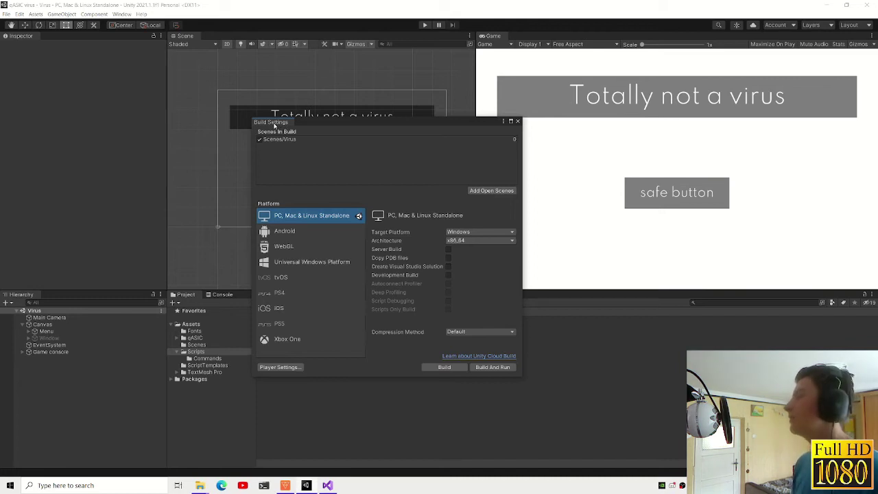
pyautogui.click(239, 16)
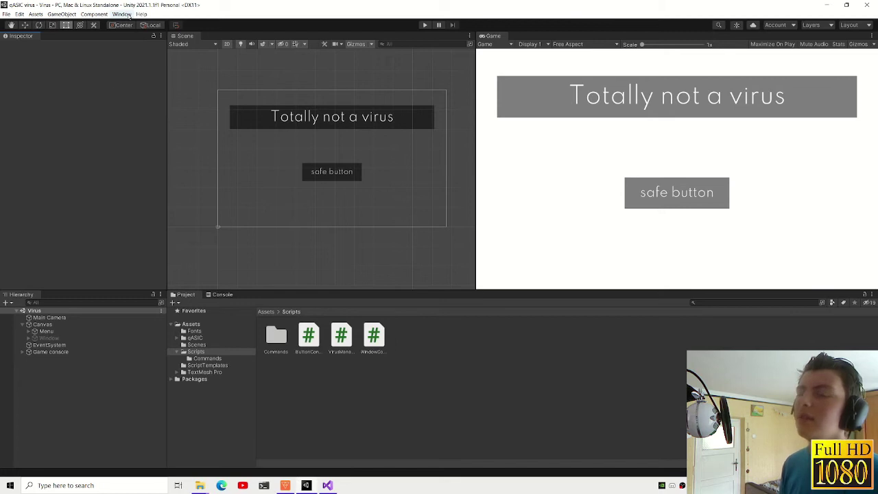
pyautogui.hotkey('ctrl', 'shift', 'b')
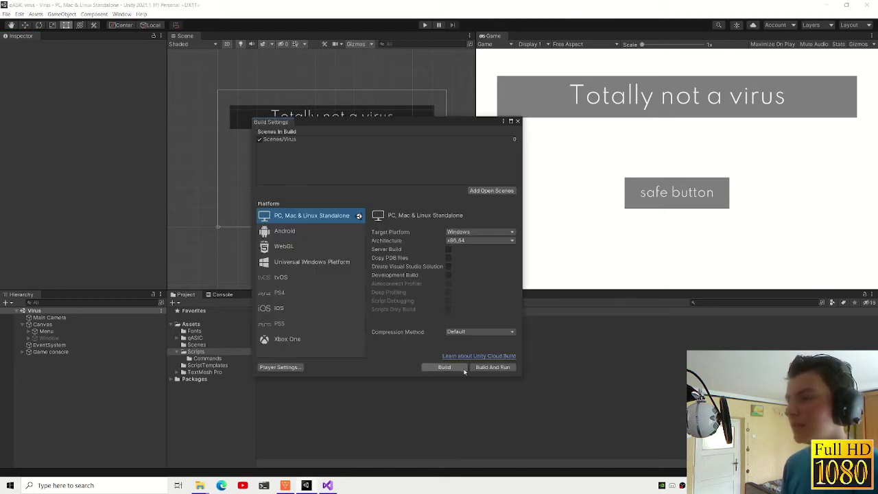
# - Start the build and create a new Build folder in the project directory
pyautogui.click(464, 369)
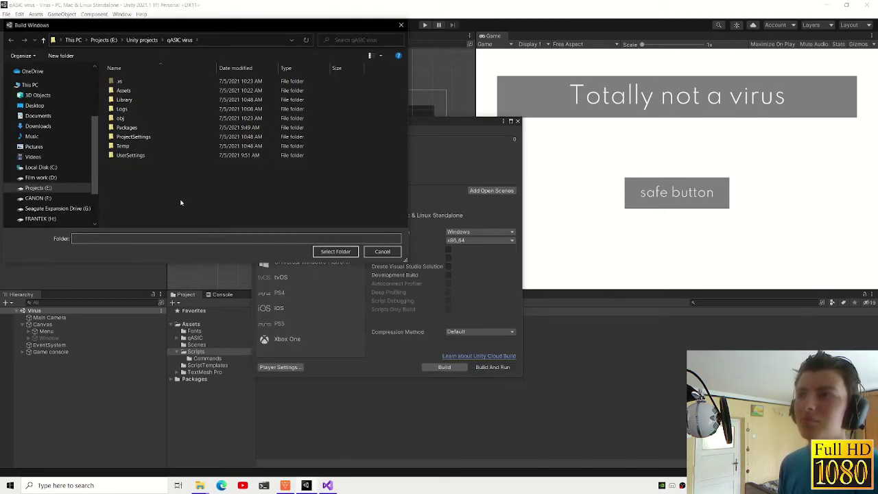
pyautogui.rightClick(179, 198)
pyautogui.moveTo(206, 330)
pyautogui.click(306, 331)
pyautogui.write('Build')
pyautogui.press('Return')
pyautogui.press('Return')
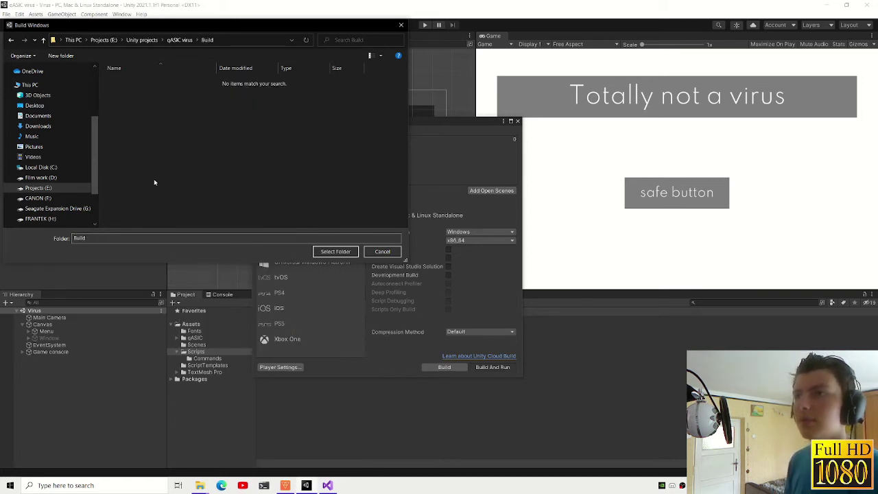
# - Create a 'NORMAL application' subfolder inside Build and select it as the output folder
pyautogui.rightClick(155, 179)
pyautogui.moveTo(215, 312)
pyautogui.click(282, 309)
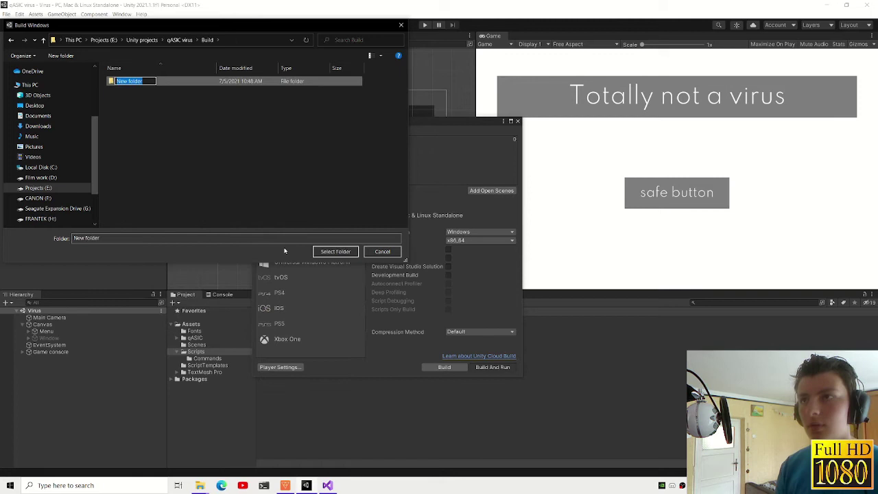
pyautogui.write('NORMAL application')
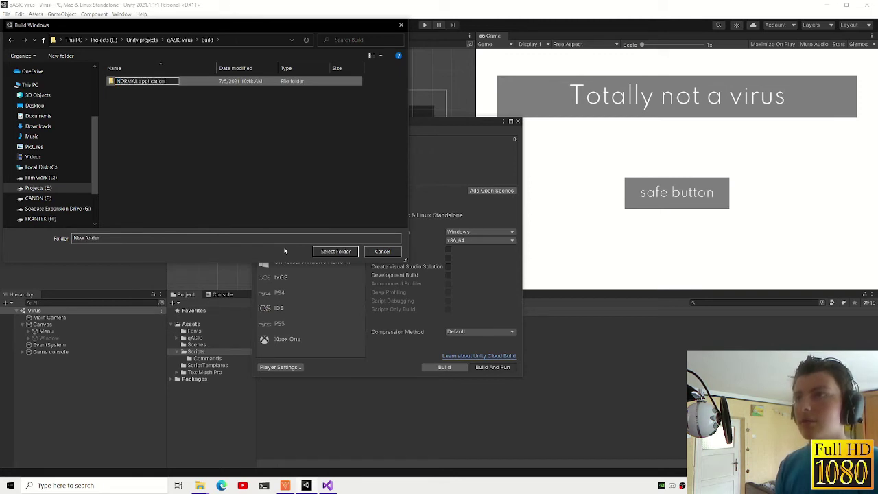
pyautogui.press('Return')
pyautogui.click(337, 251)
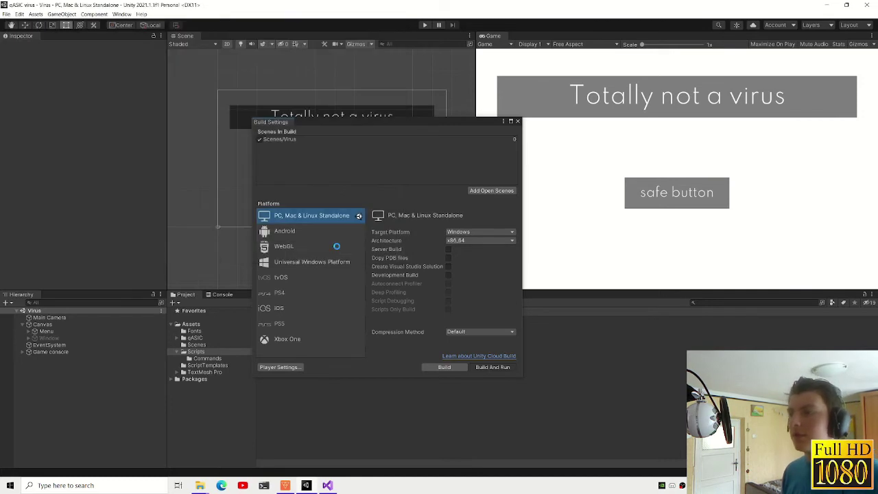
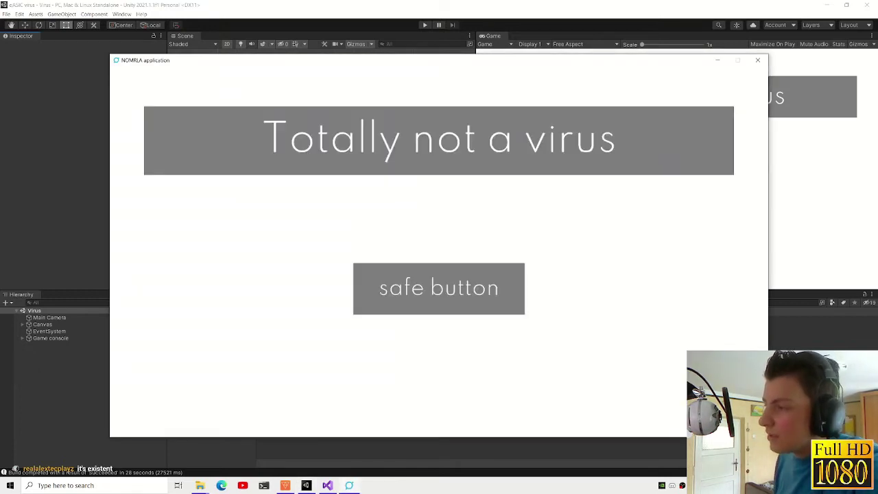
# - Close the test build; in Player Settings enable Run in Background and Resizable Window, disable Visible in Background
pyautogui.click(758, 60)
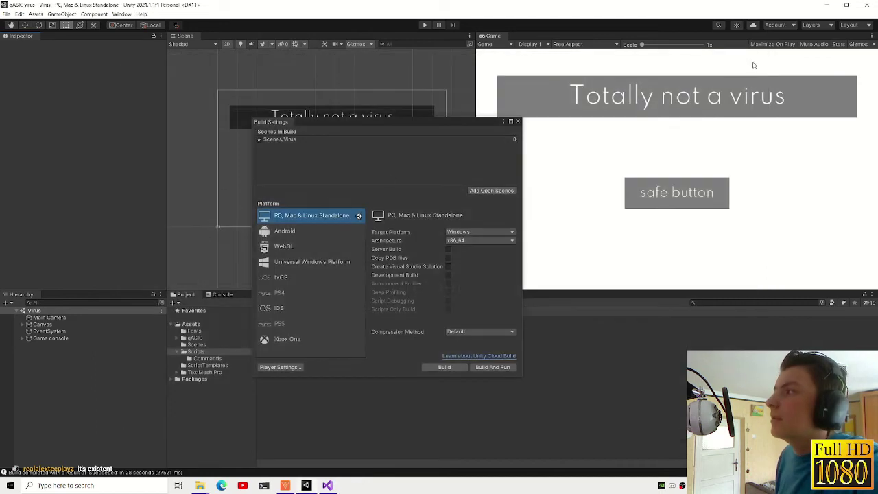
pyautogui.click(281, 368)
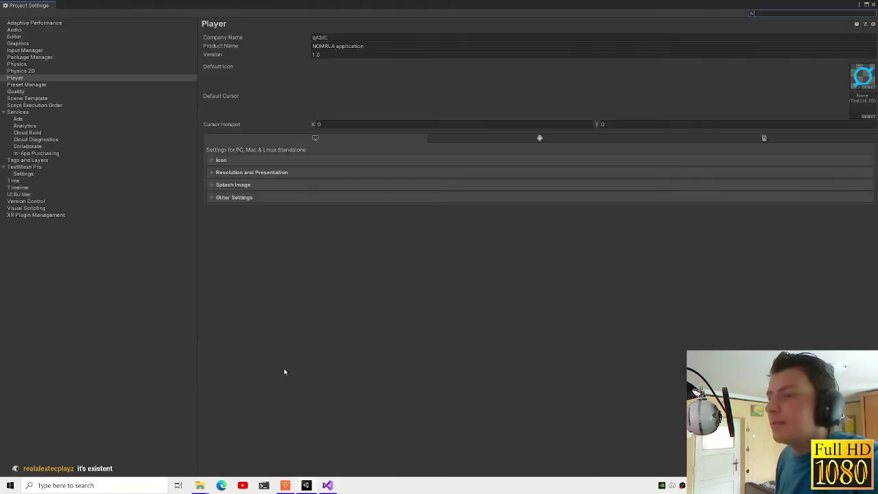
pyautogui.click(234, 172)
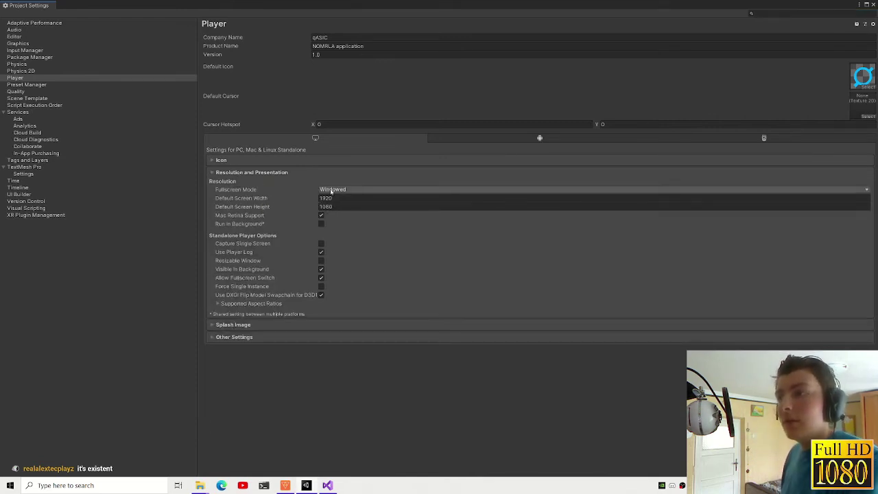
pyautogui.click(322, 225)
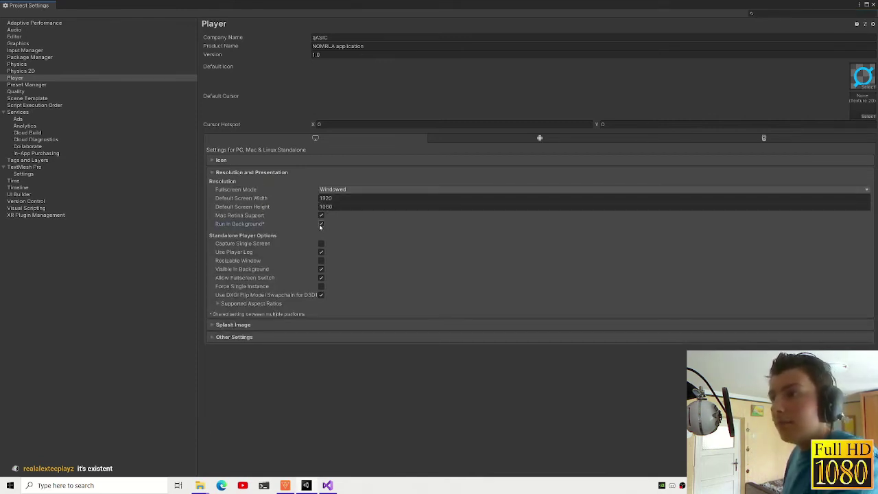
pyautogui.click(322, 261)
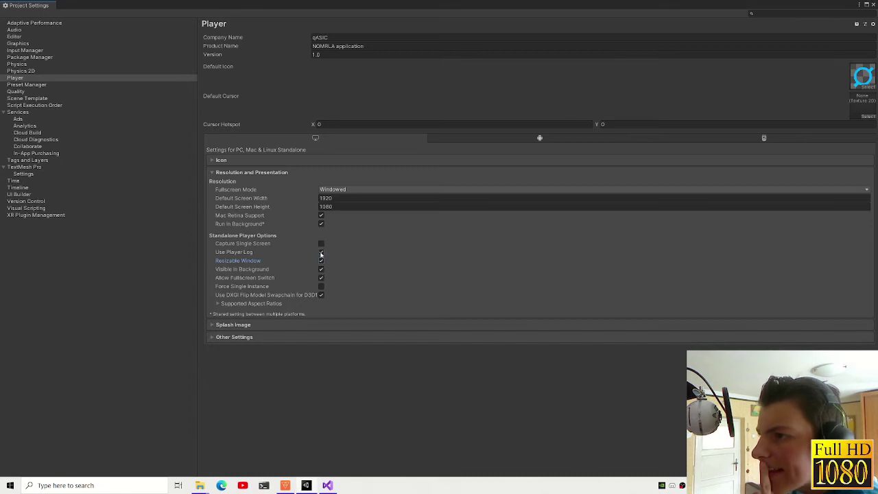
pyautogui.click(321, 269)
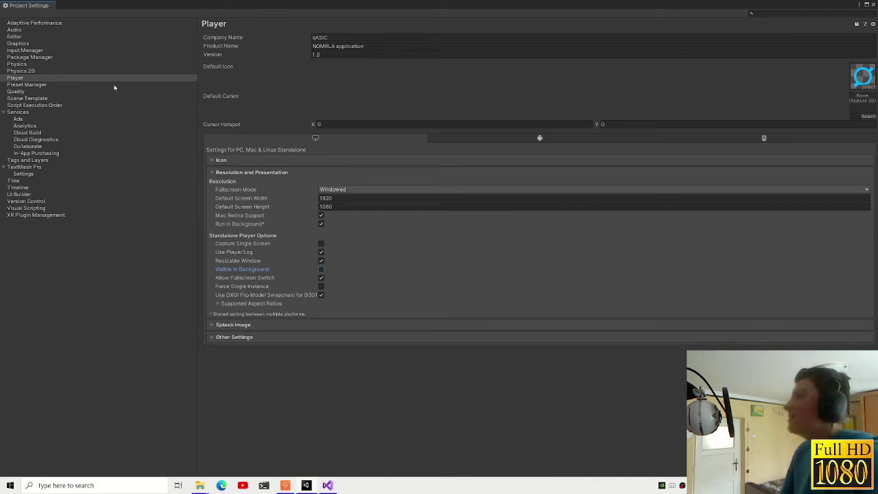
pyautogui.hotkey('alt', 'F4')
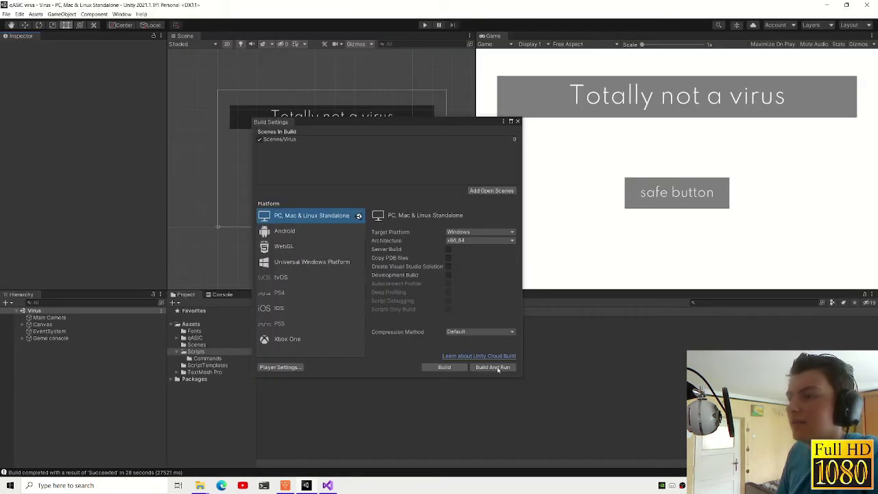
# - Build and run the game into the NORMAL application folder
pyautogui.click(492, 367)
pyautogui.click(182, 80)
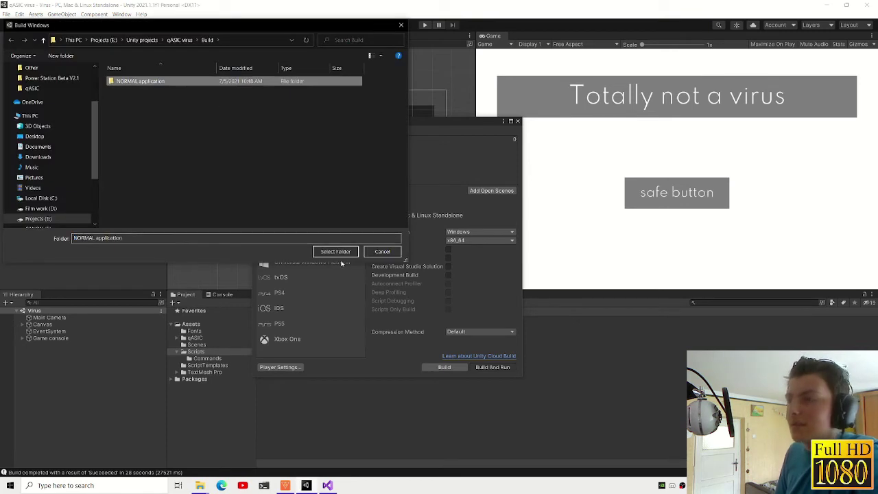
pyautogui.click(341, 251)
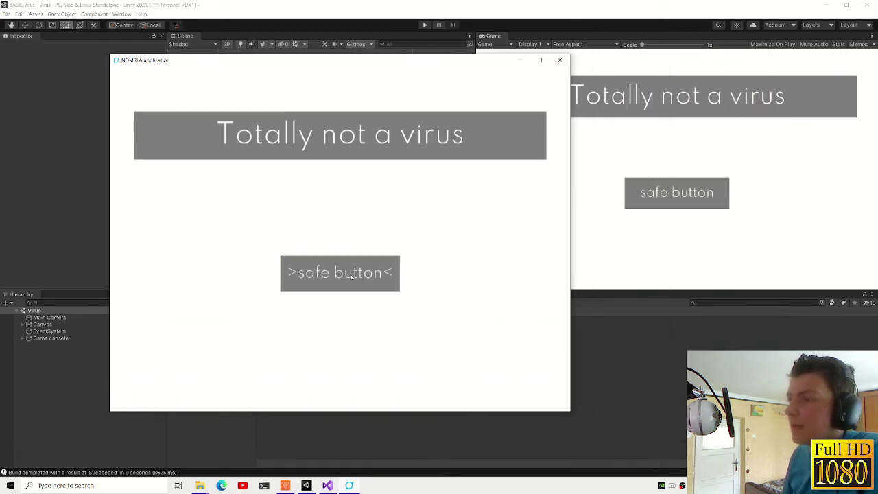
# - Test the safe button, then start a setfolder command in the console input
pyautogui.click(351, 275)
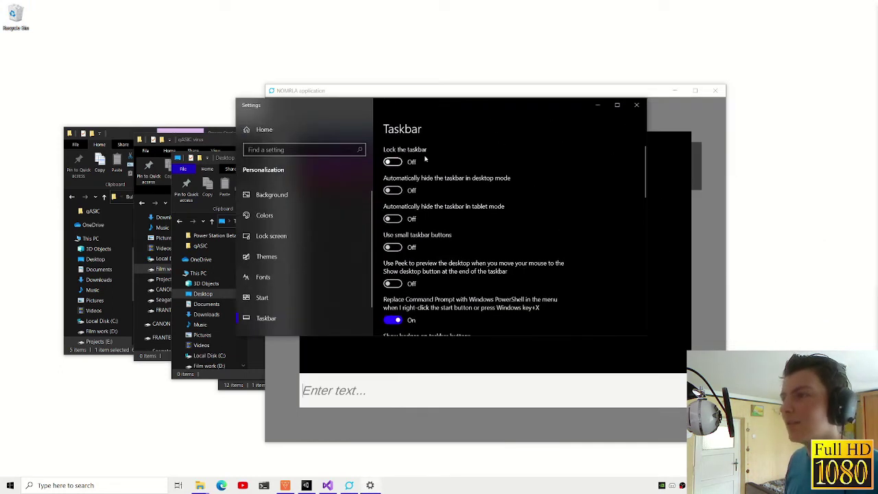
pyautogui.click(368, 396)
pyautogui.write('set')
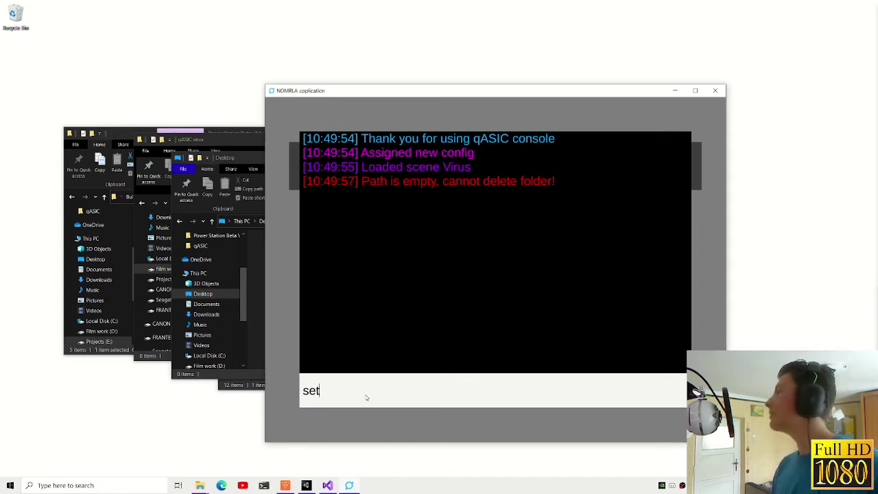
pyautogui.write('folder')
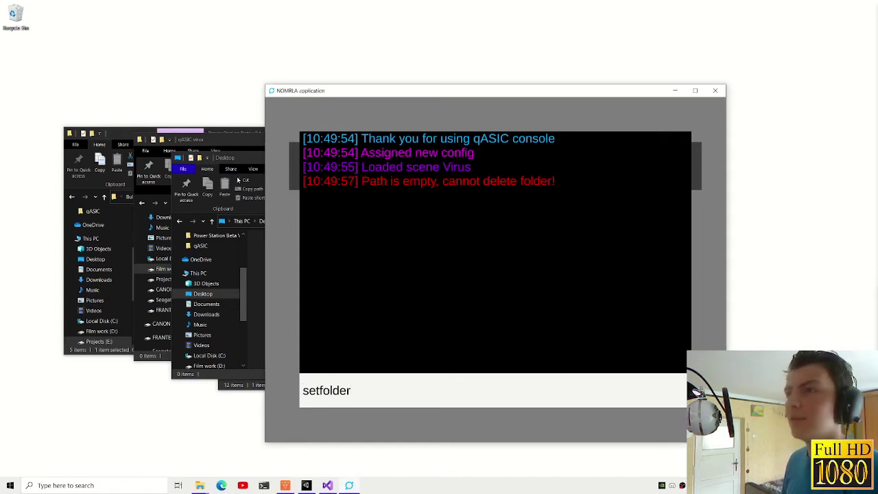
# - Create a new folder in the Desktop folder window
pyautogui.click(237, 180)
pyautogui.rightClick(291, 284)
pyautogui.click(322, 360)
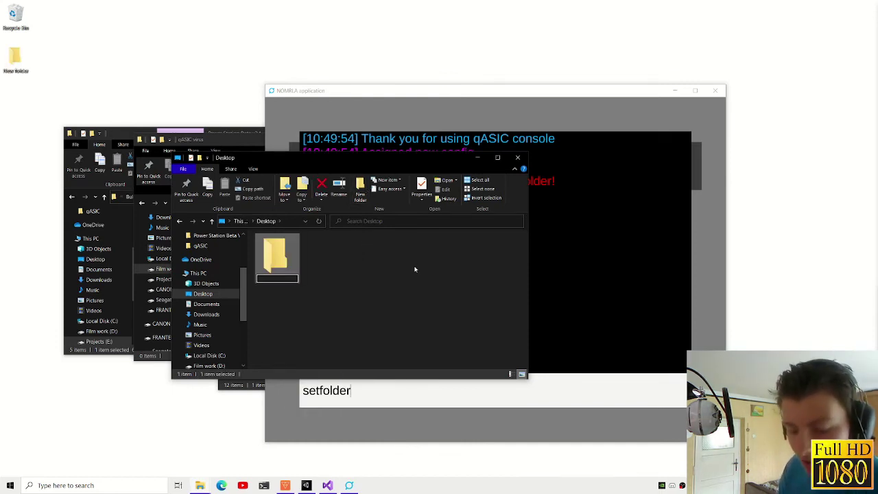
# - Rename the new Desktop folder to 'Important files'
pyautogui.write('Important folder')
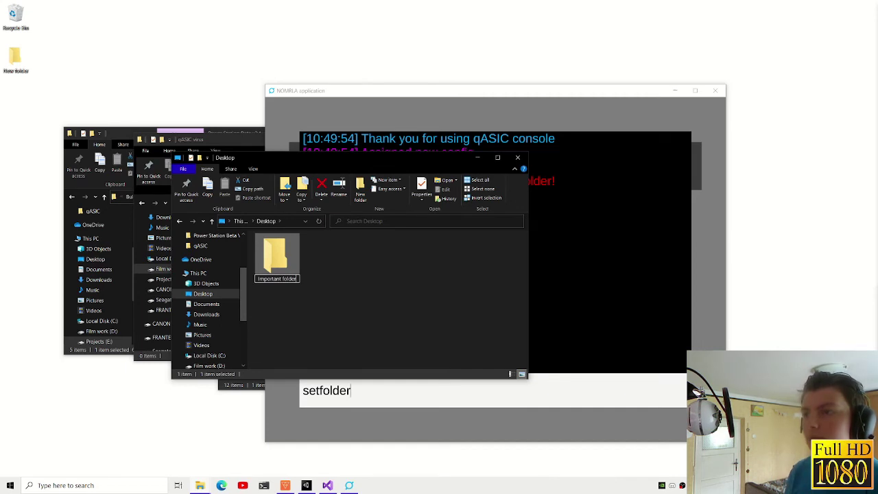
pyautogui.press('Return')
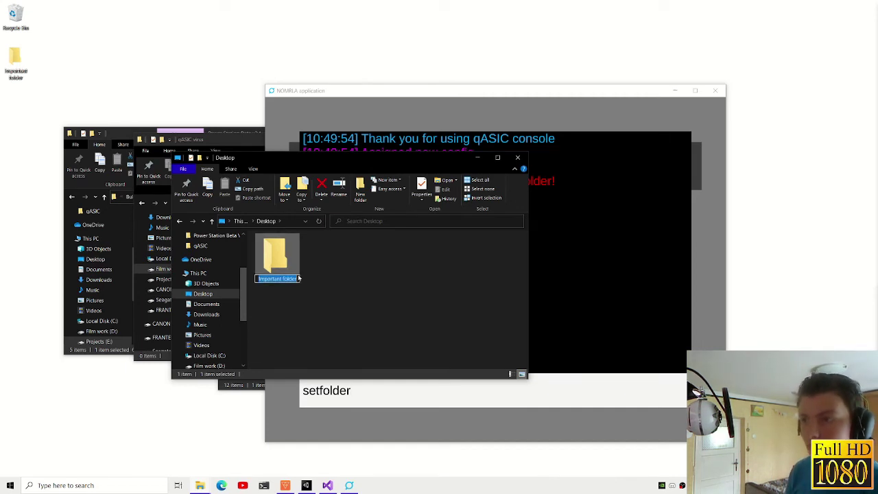
pyautogui.click(288, 278)
pyautogui.press('BackSpace')
pyautogui.press('BackSpace')
pyautogui.press('BackSpace')
pyautogui.write('files')
pyautogui.press('Return')
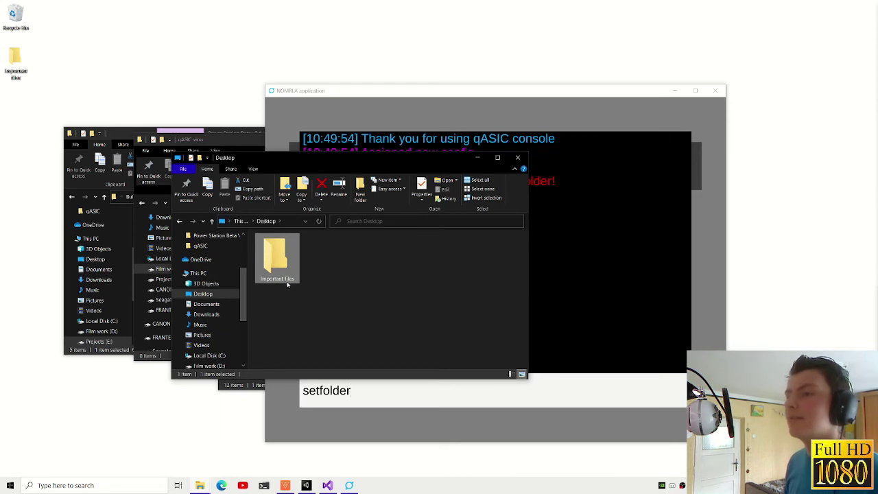
# - Open Important files and paste its path, in quotes, after setfolder in the console
pyautogui.doubleClick(281, 256)
pyautogui.click(292, 221)
pyautogui.click(394, 400)
pyautogui.write('"')
pyautogui.write('C:\\Users\\franc\\Desktop\\Important files')
# - Submit the setfolder command, close the console with the grave key and run the deleter
pyautogui.write('"')
pyautogui.press('Return')
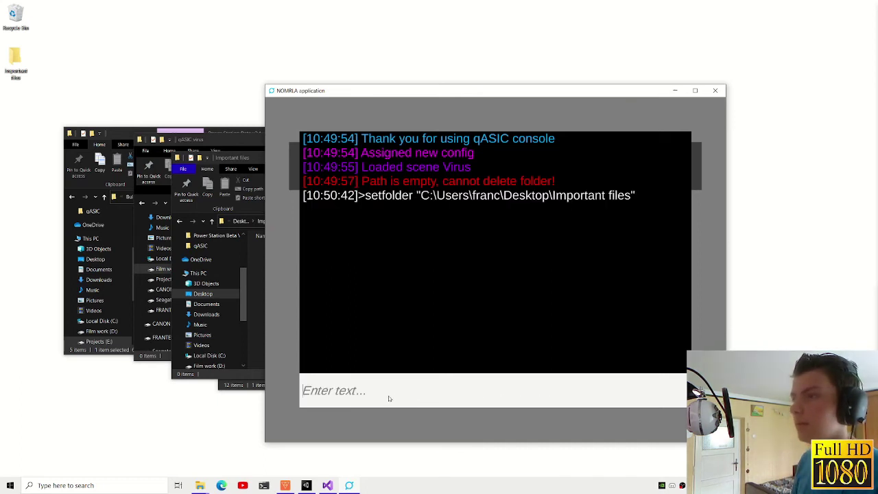
pyautogui.press('`')
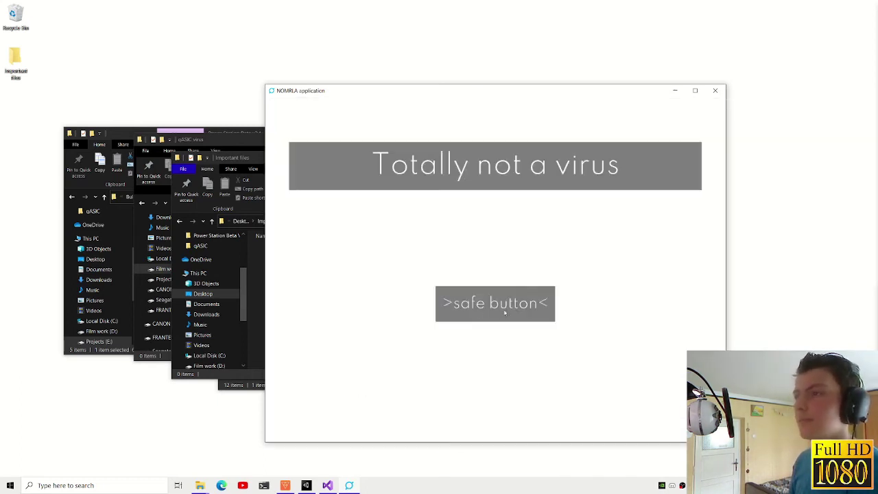
pyautogui.click(505, 312)
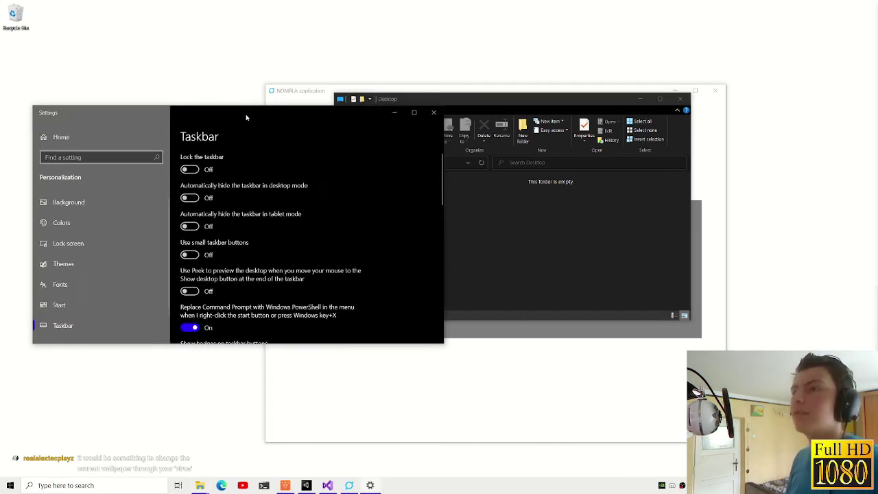
# - Switch on 'Automatically hide the taskbar in desktop mode' and trigger a Win+Shift+S screen capture
pyautogui.scroll(-1, 210, 262)
pyautogui.scroll(1, 209, 262)
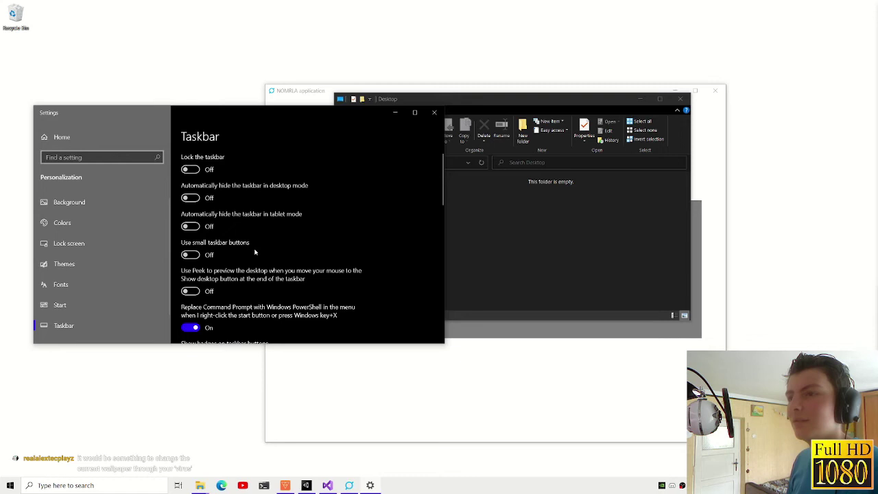
pyautogui.click(197, 199)
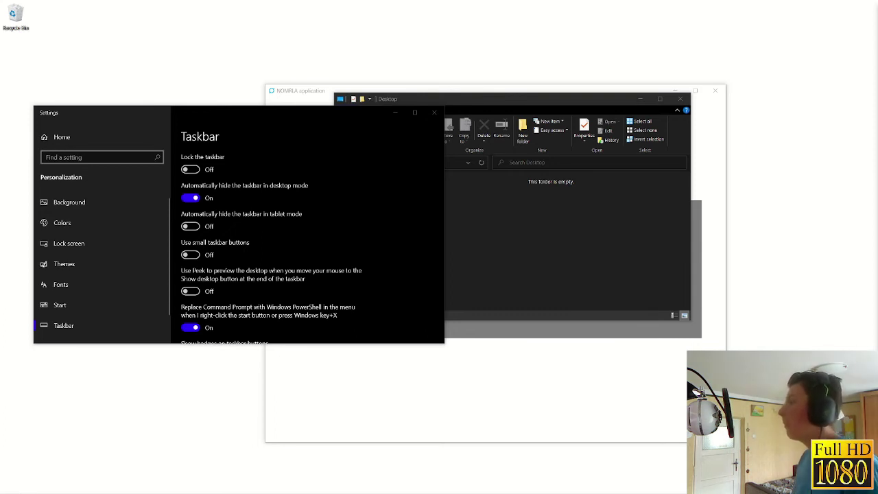
pyautogui.press('super+shift+s')
pyautogui.press('Escape')
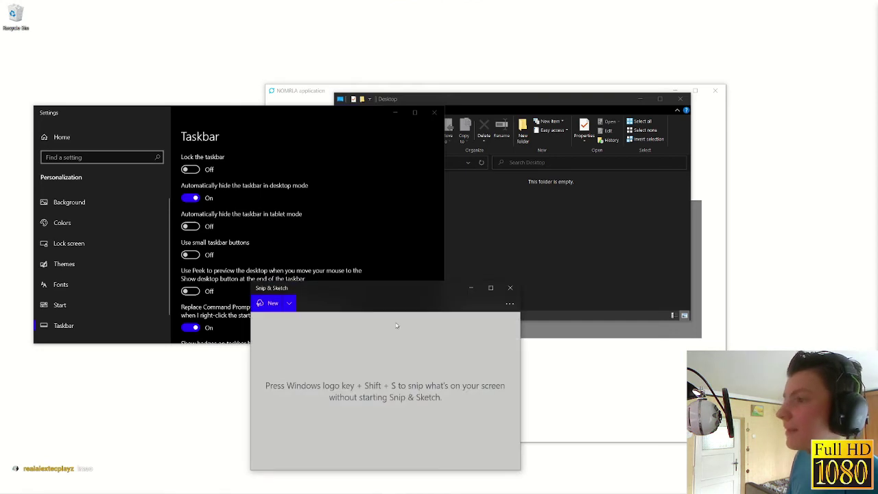
# - Maximize the Snip & Sketch capture to review it, then close the window
pyautogui.doubleClick(375, 283)
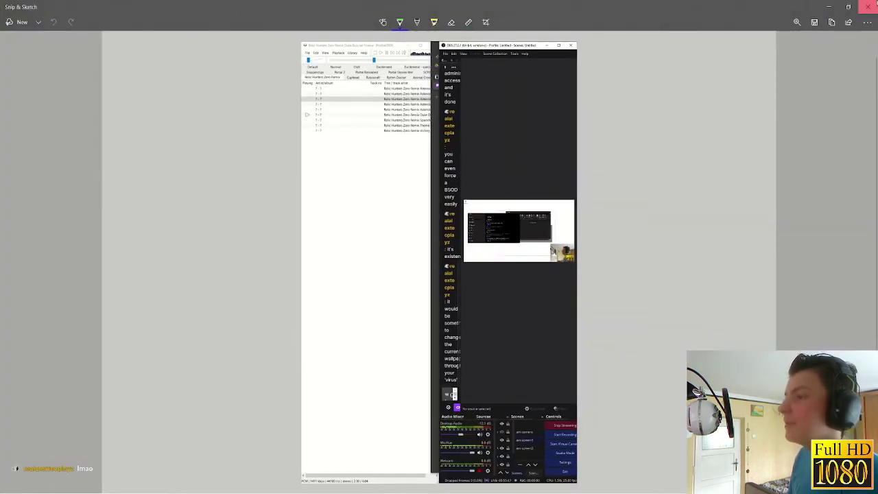
pyautogui.click(868, 7)
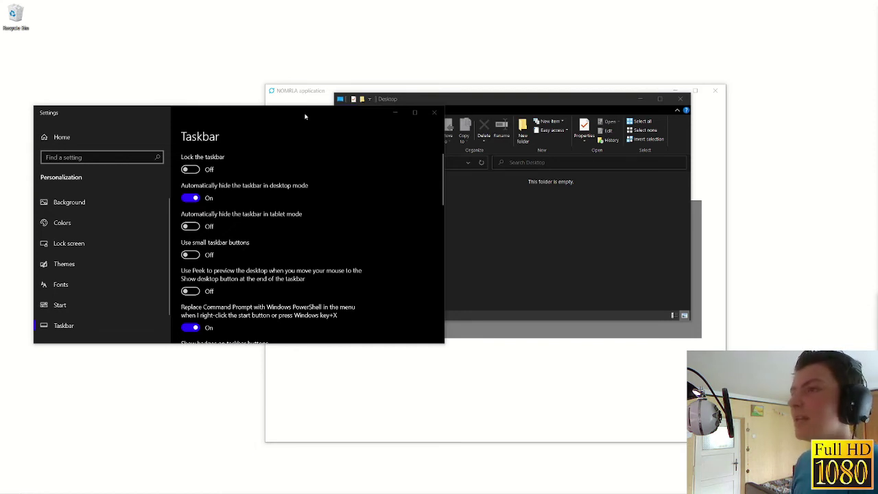
# - Minimize Settings, bring the NOMRLA window forward and move it higher on screen
pyautogui.click(394, 112)
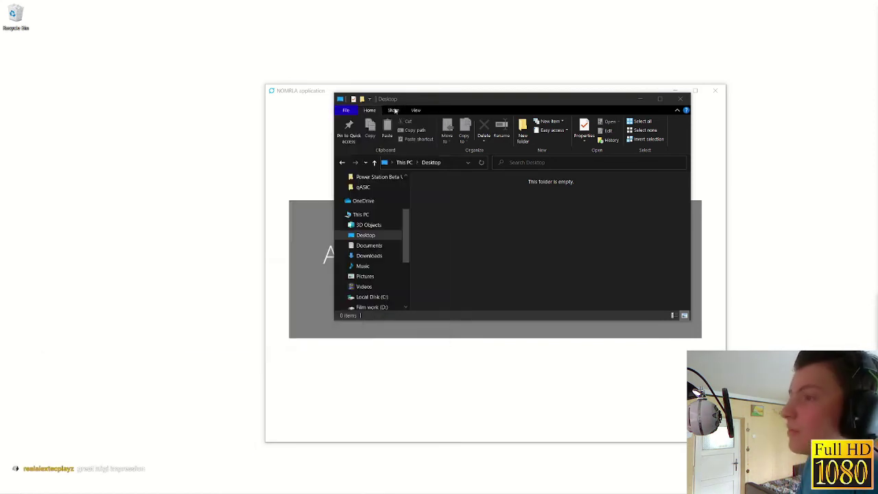
pyautogui.click(412, 88)
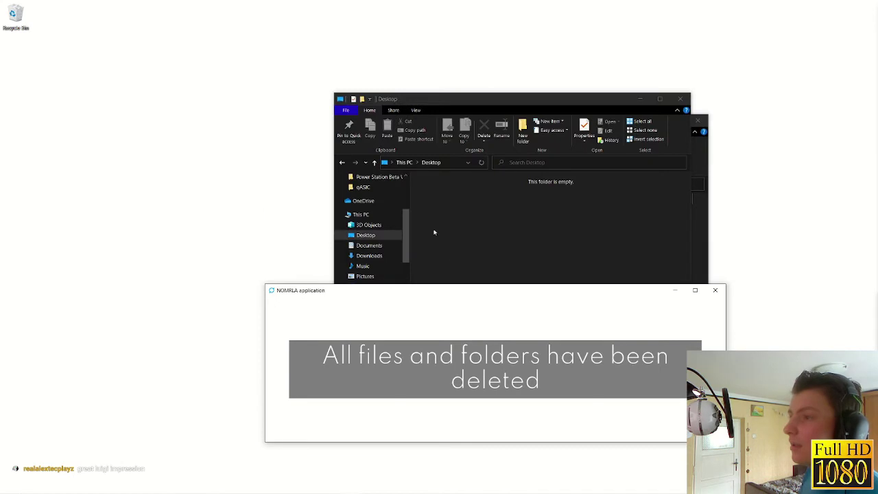
pyautogui.moveTo(452, 284); pyautogui.dragTo(452, 141)
pyautogui.click(421, 241)
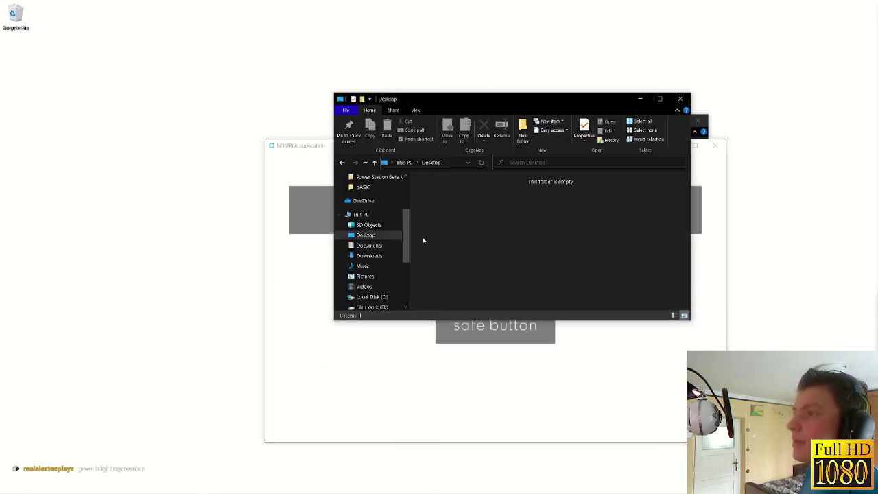
# - Create a new 'Important files' folder on the desktop and open it
pyautogui.rightClick(465, 206)
pyautogui.click(523, 131)
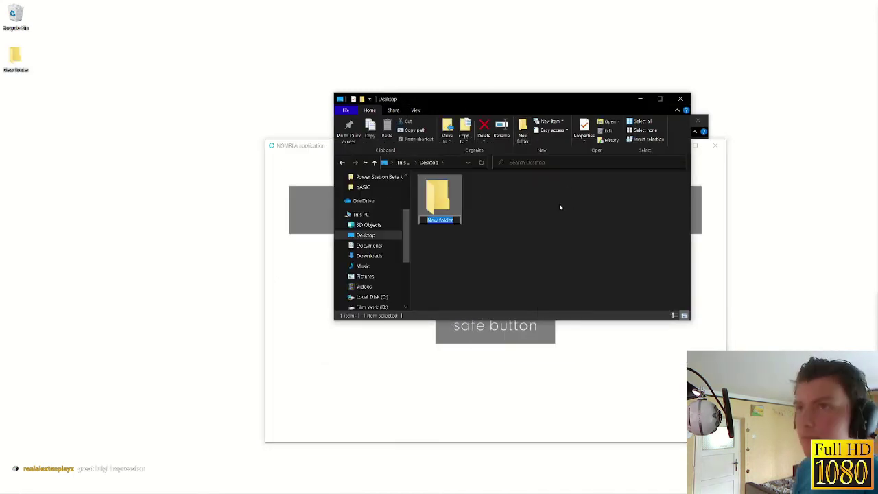
pyautogui.write('Important files')
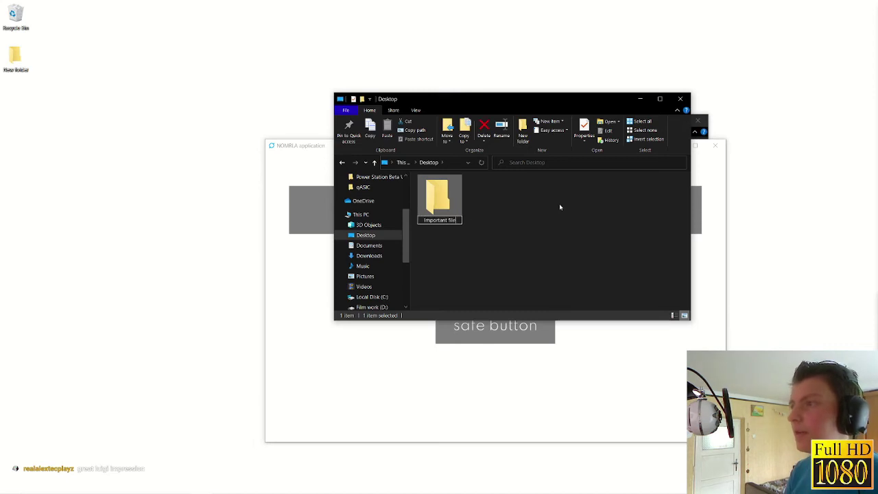
pyautogui.press('Return')
pyautogui.doubleClick(459, 205)
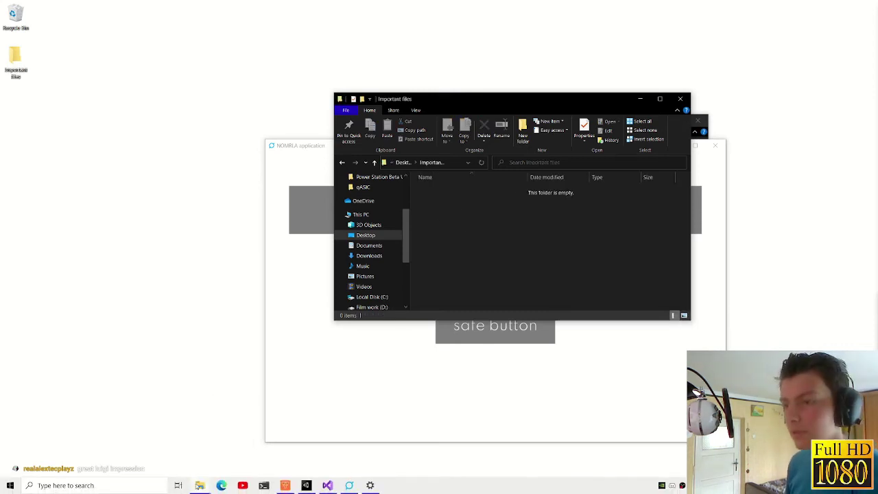
# - Bring the Important files Explorer window to the front, then refocus the NOMRLA window
pyautogui.click(200, 485)
pyautogui.click(41, 446)
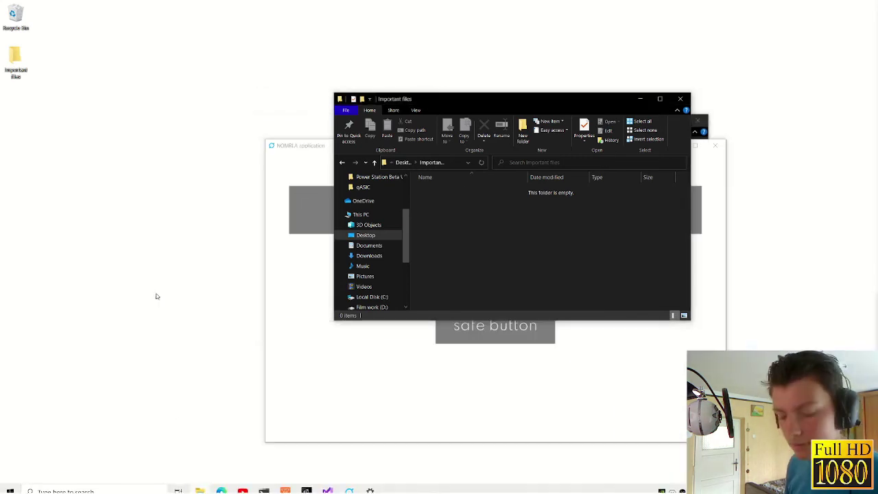
pyautogui.click(278, 142)
# - Open a second Explorer window, check the two PDFs on FRANTEK (H:), then close it
pyautogui.press('super+e')
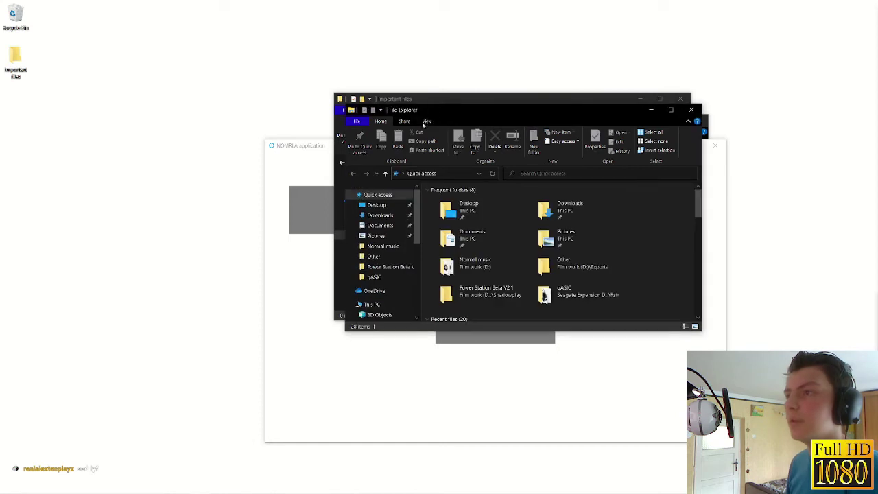
pyautogui.moveTo(381, 98); pyautogui.dragTo(133, 101)
pyautogui.scroll(-2, 133, 285)
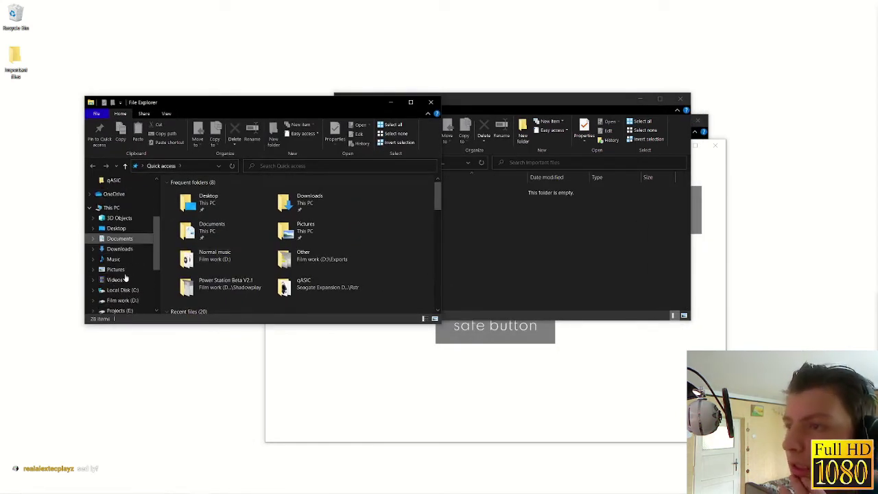
pyautogui.scroll(-3, 133, 286)
pyautogui.click(122, 294)
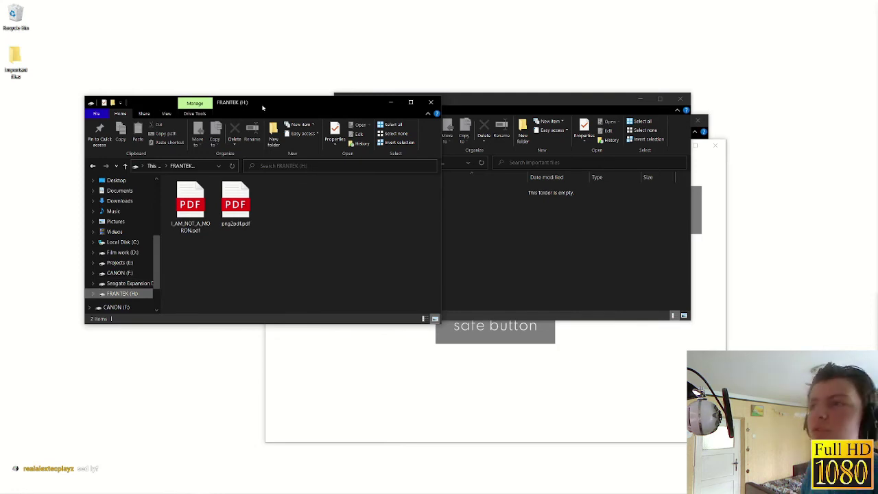
pyautogui.hotkey('alt', 'F4')
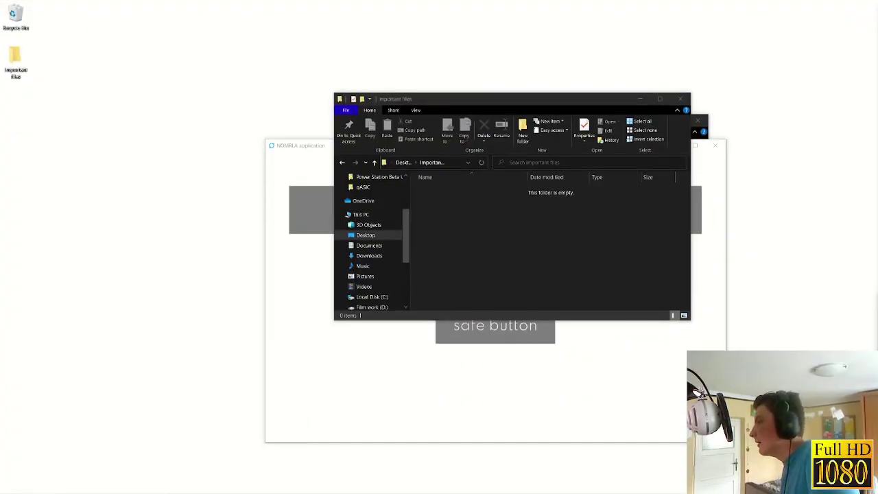
# - Move Important files to the top left, shrink NOMRLA at the right, and drop a PNG into the folder
pyautogui.moveTo(420, 99); pyautogui.dragTo(194, 48)
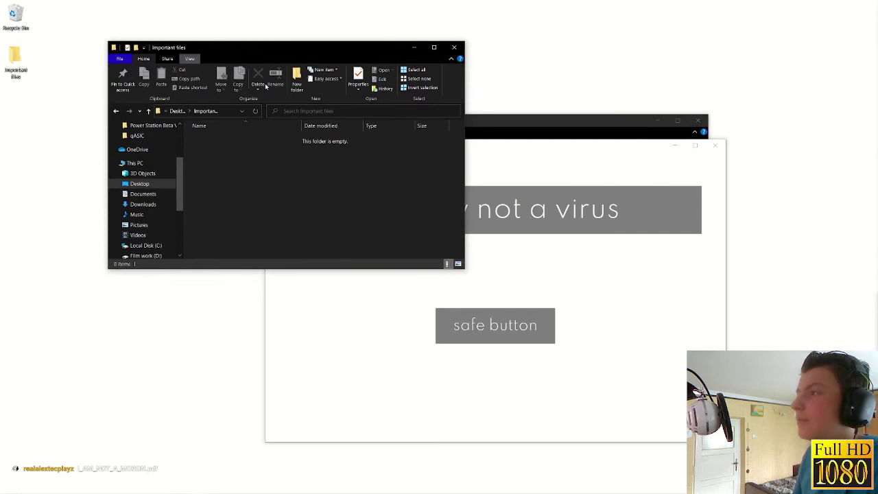
pyautogui.moveTo(581, 149); pyautogui.dragTo(590, 125)
pyautogui.moveTo(736, 418); pyautogui.dragTo(625, 319)
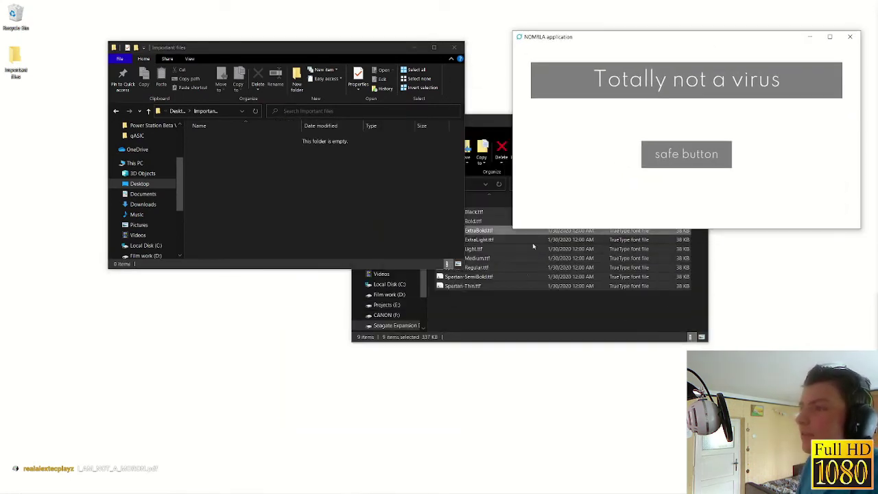
pyautogui.click(512, 324)
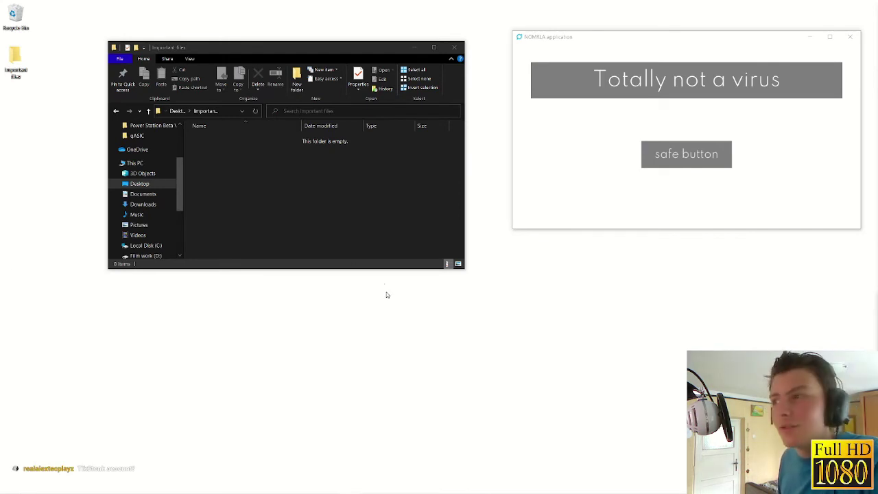
pyautogui.click(455, 267)
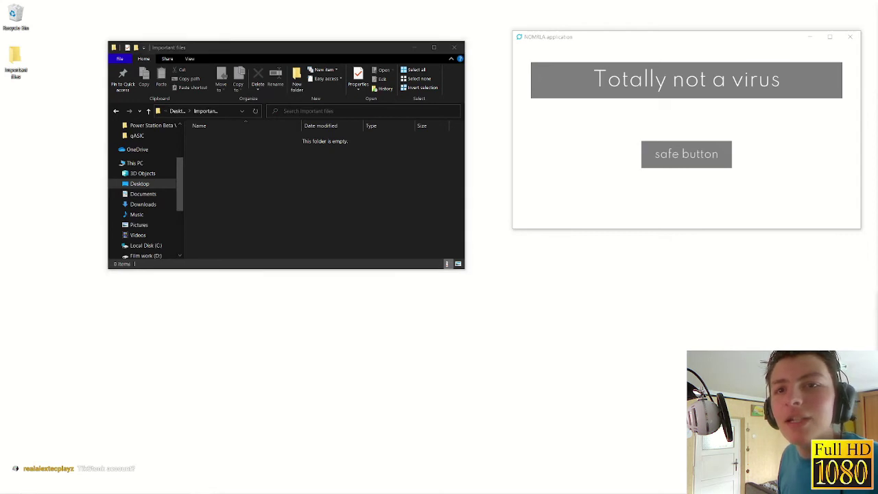
pyautogui.moveTo(212, 204); pyautogui.dragTo(217, 202)
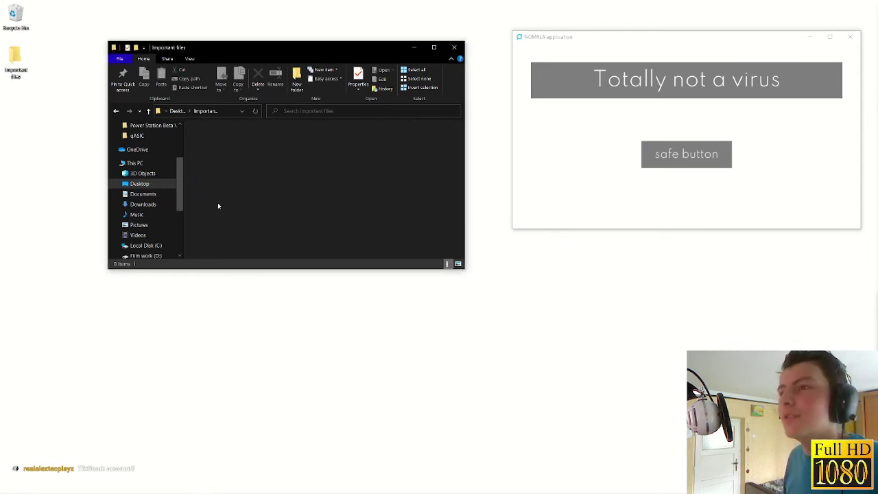
# - Rename the PNG to Family picture.png, then view it in Photos and close it
pyautogui.click(242, 140)
pyautogui.write('Family')
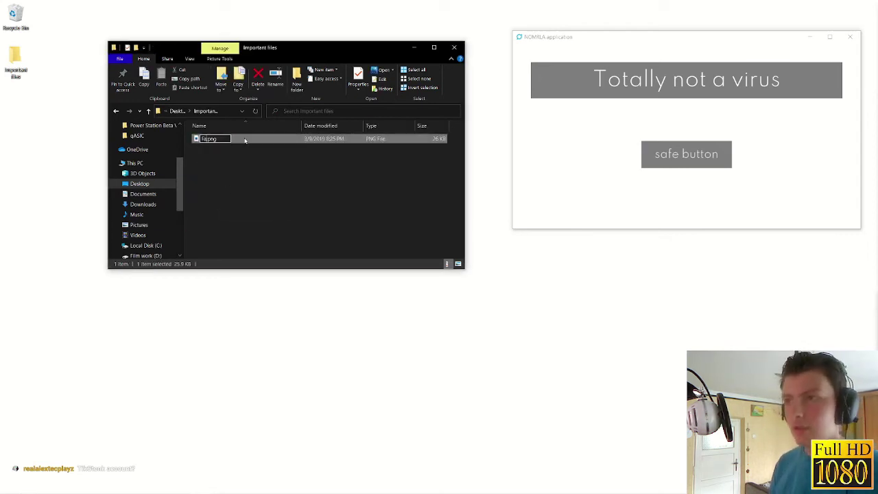
pyautogui.write(' picture')
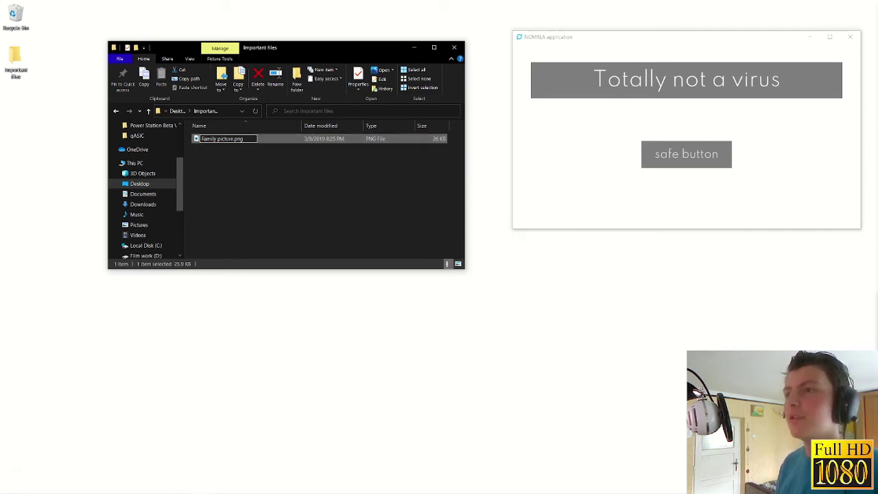
pyautogui.press('Return')
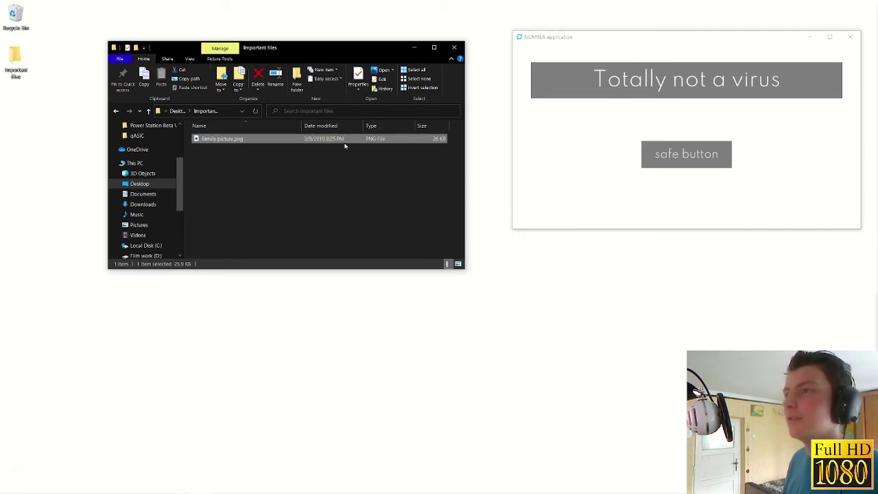
pyautogui.doubleClick(345, 142)
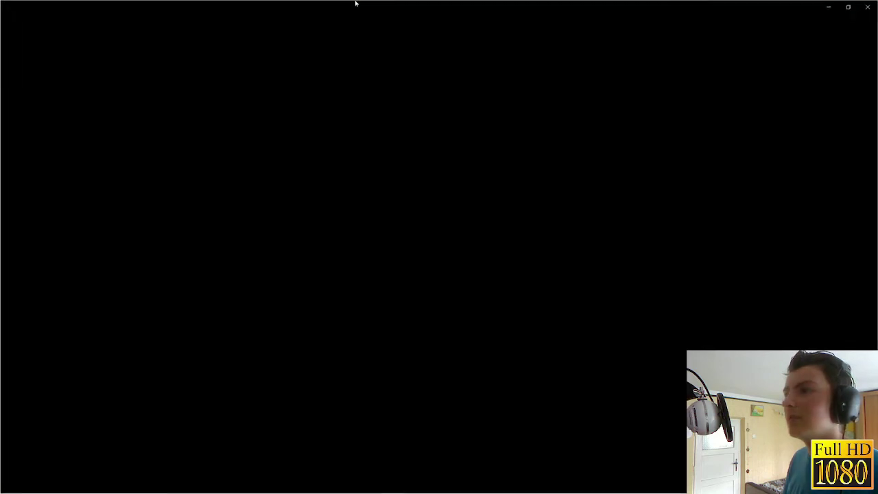
pyautogui.click(868, 6)
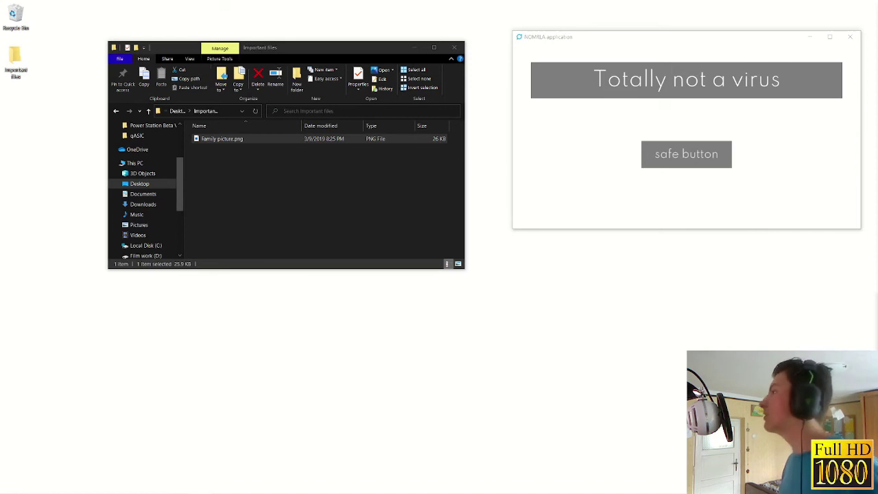
# - Copy I_AM_NOT_A_MORON.pdf from the drive into Important files and name the copy Taxes.pdf
pyautogui.moveTo(240, 209); pyautogui.dragTo(290, 230, button='right')
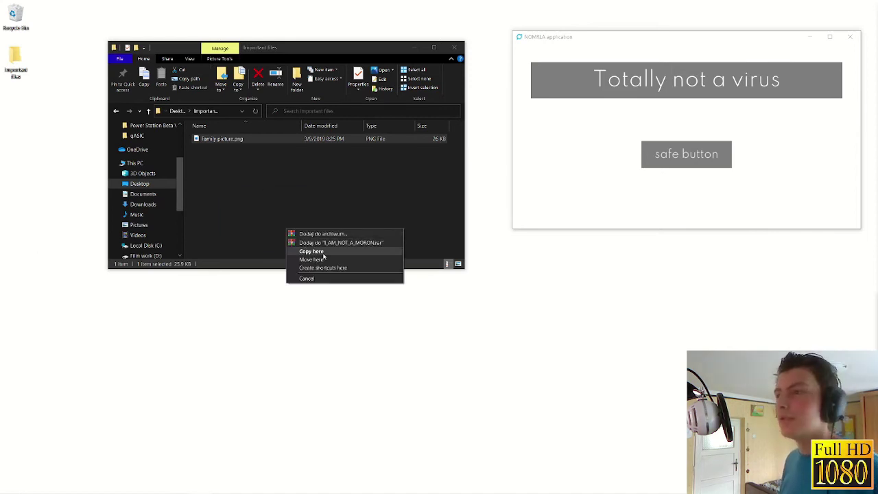
pyautogui.click(314, 252)
pyautogui.click(229, 149)
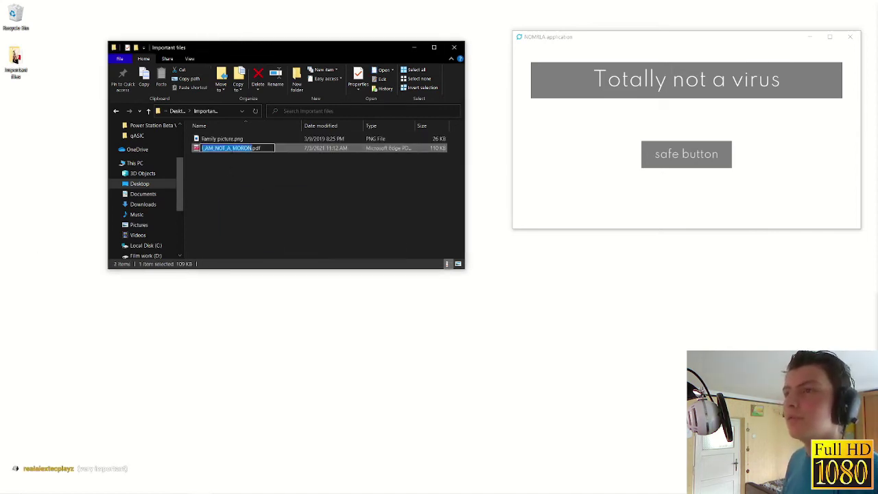
pyautogui.press('BackSpace')
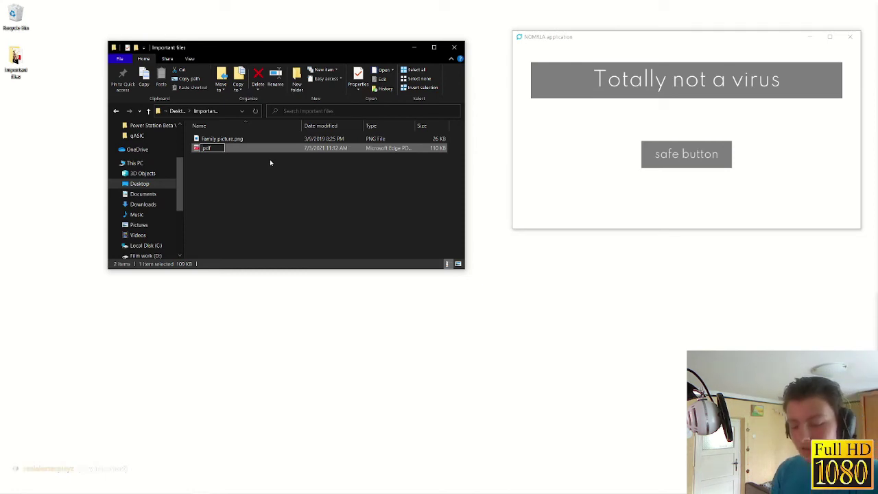
pyautogui.write('Taxes')
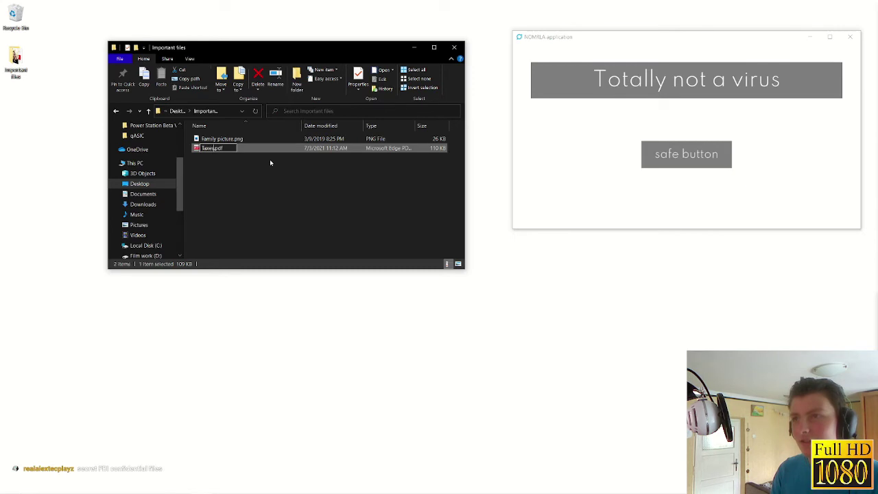
pyautogui.click(272, 149)
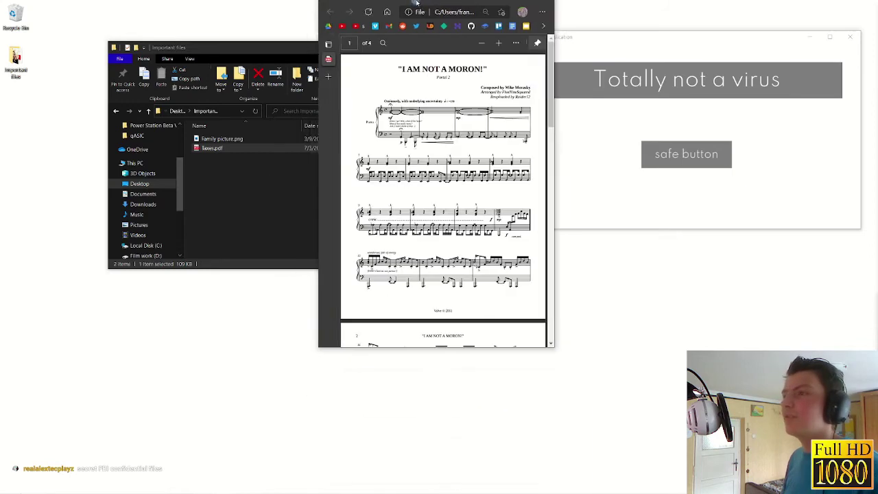
# - Reset the Taxes.pdf zoom to 100%, scroll through to page 4, and close the viewer
pyautogui.scroll(10, 419, 212)
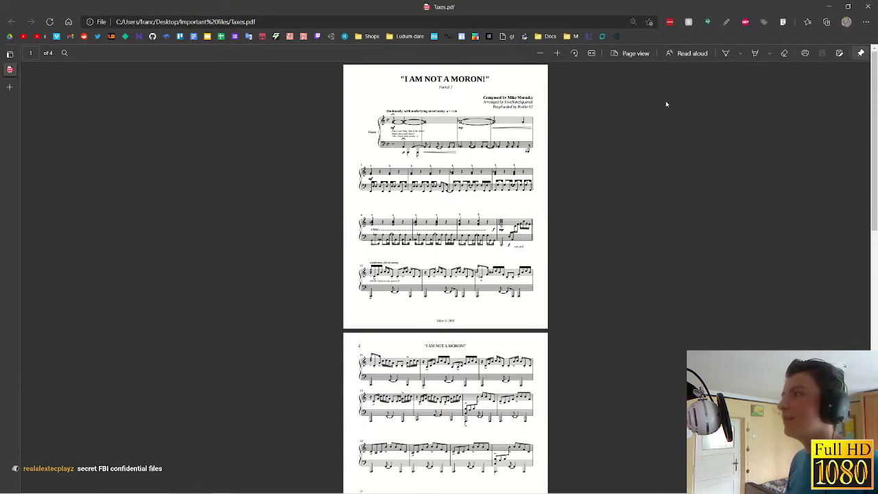
pyautogui.click(632, 22)
pyautogui.click(637, 37)
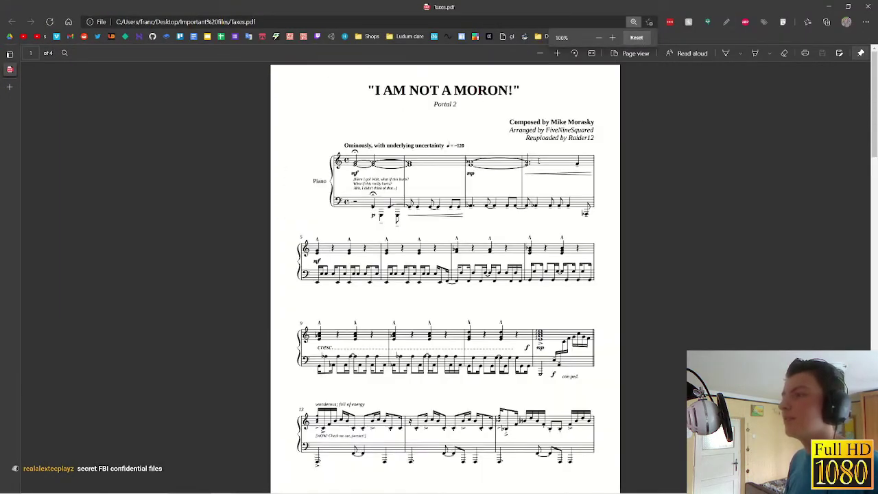
pyautogui.scroll(-8, 534, 232)
pyautogui.scroll(-8, 534, 232)
pyautogui.scroll(-5, 535, 232)
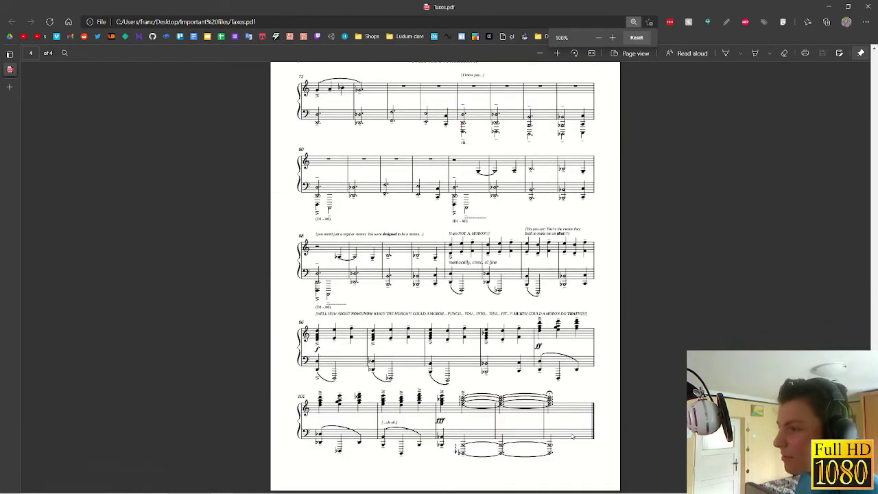
pyautogui.hotkey('alt', 'F4')
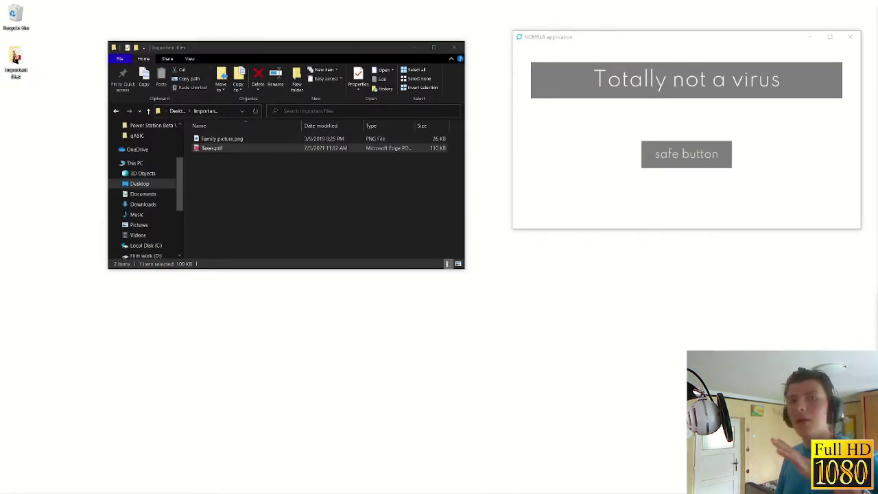
pyautogui.click(246, 245)
pyautogui.hotkey('alt', 'F4')
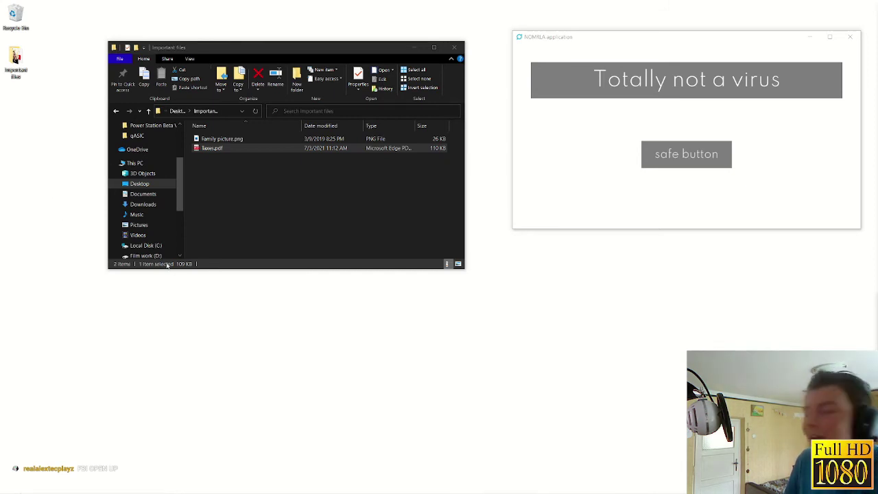
# - Create a new folder named All unity editors in Important files and open it
pyautogui.click(192, 218)
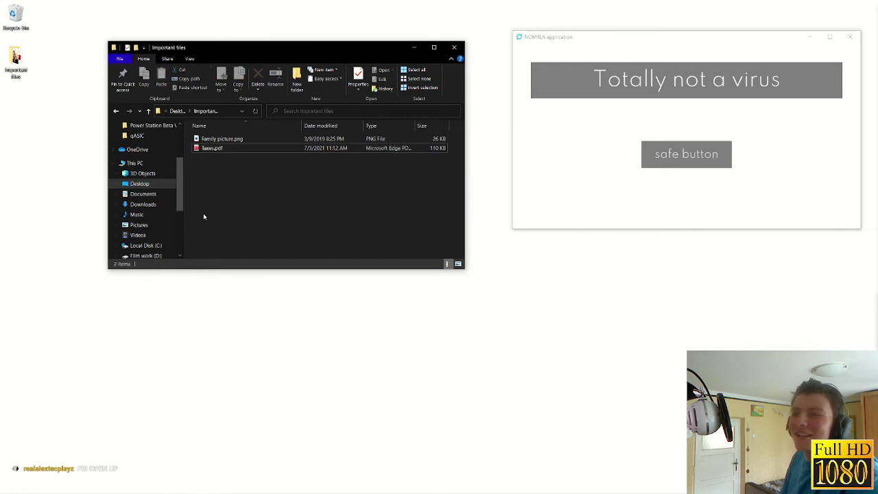
pyautogui.rightClick(203, 214)
pyautogui.moveTo(268, 357)
pyautogui.click(348, 359)
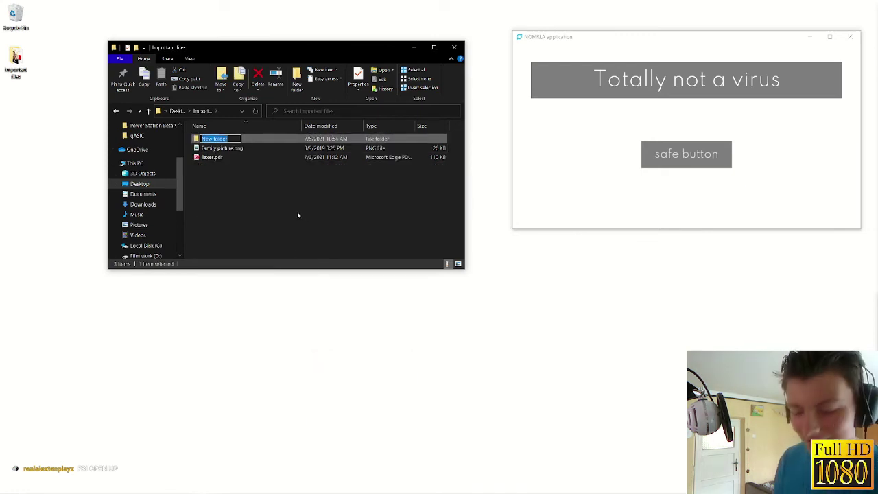
pyautogui.press('BackSpace')
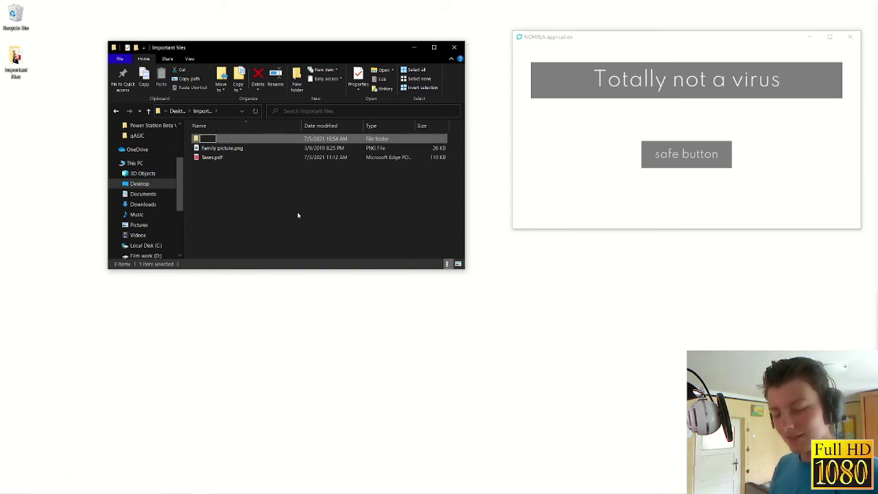
pyautogui.write('All unity editors')
pyautogui.press('Return')
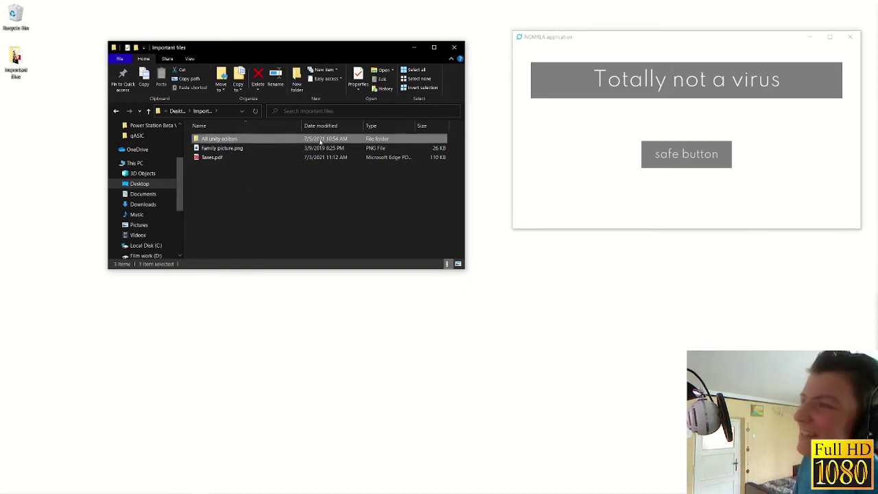
pyautogui.doubleClick(313, 140)
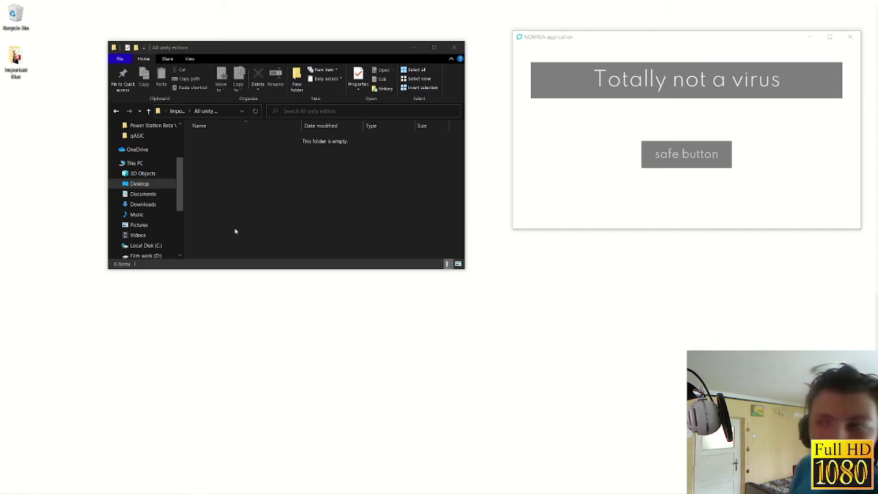
# - Add subfolders Unity 2021.1.2f34 and Unity 5, then return to Important files
pyautogui.click(296, 79)
pyautogui.write('U')
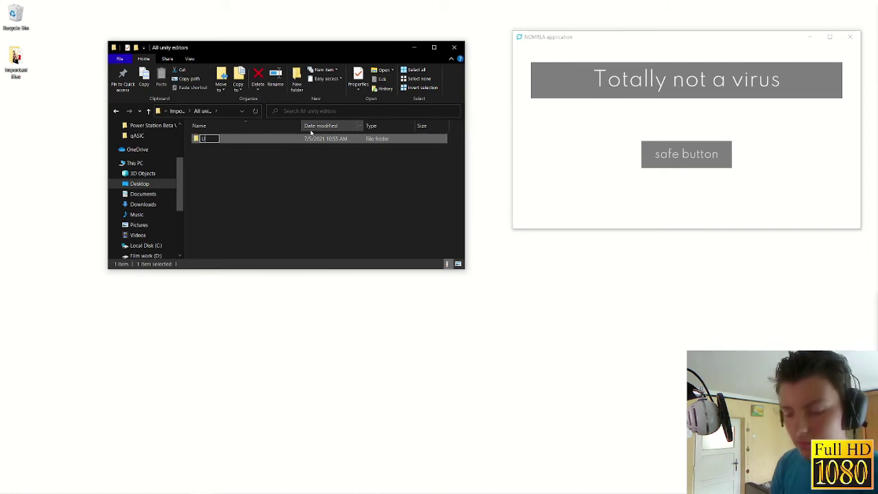
pyautogui.write('nity 2021.1.2f34')
pyautogui.press('Return')
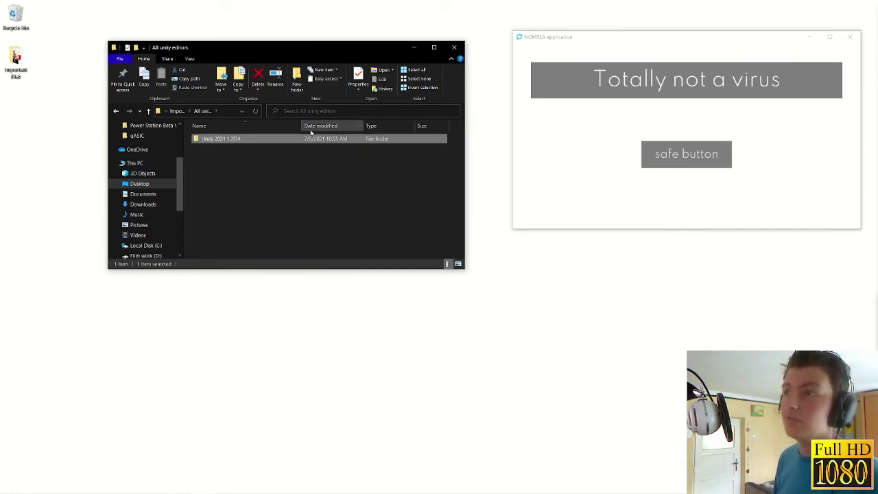
pyautogui.click(254, 168)
pyautogui.click(297, 79)
pyautogui.write('Unity 5')
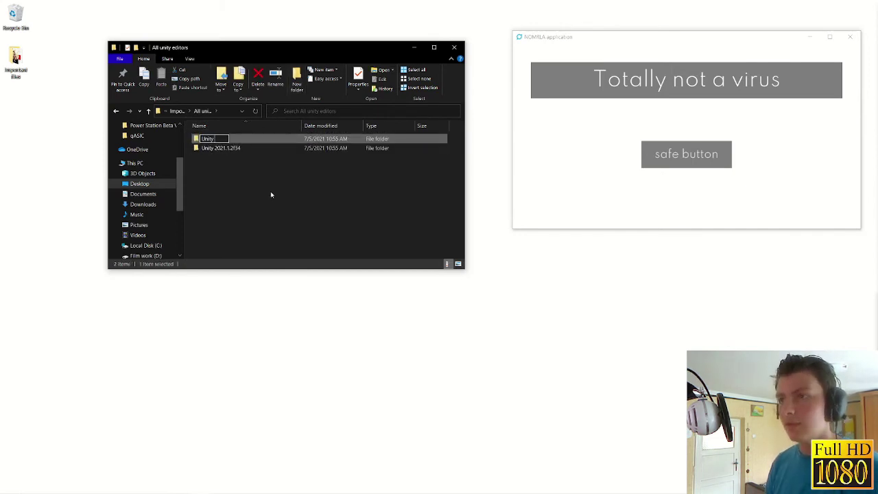
pyautogui.press('Return')
pyautogui.press('BackSpace')
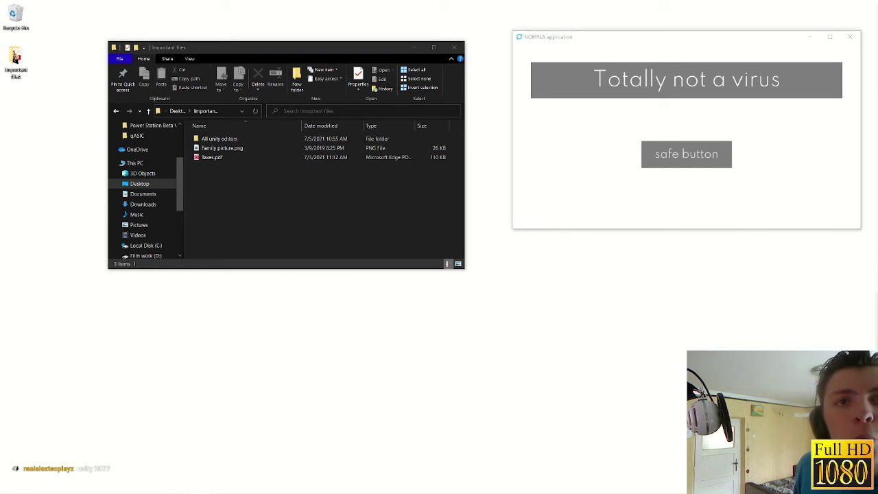
# - Copy the animal crossing MP3 into Important files and play it
pyautogui.moveTo(232, 206); pyautogui.dragTo(234, 229, button='right')
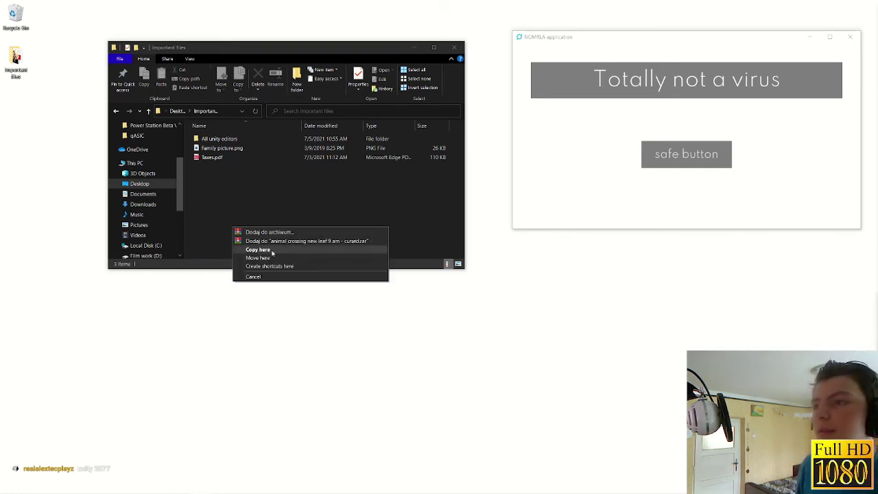
pyautogui.click(494, 256)
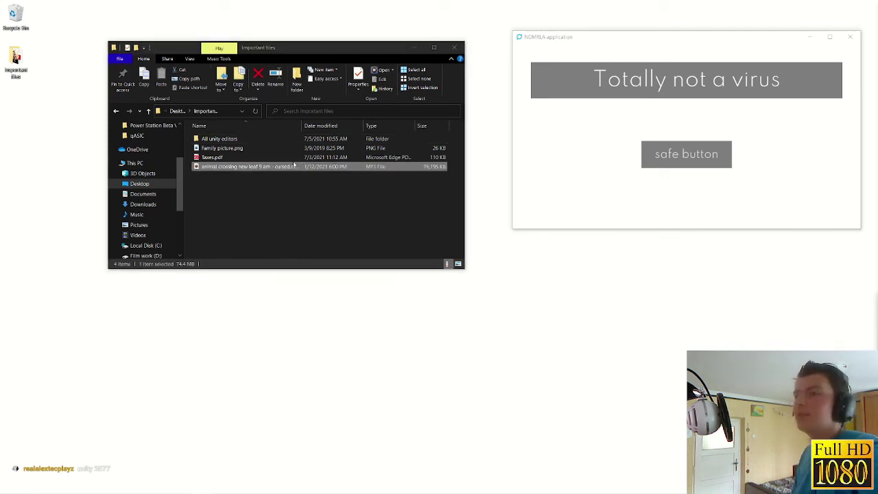
pyautogui.doubleClick(302, 169)
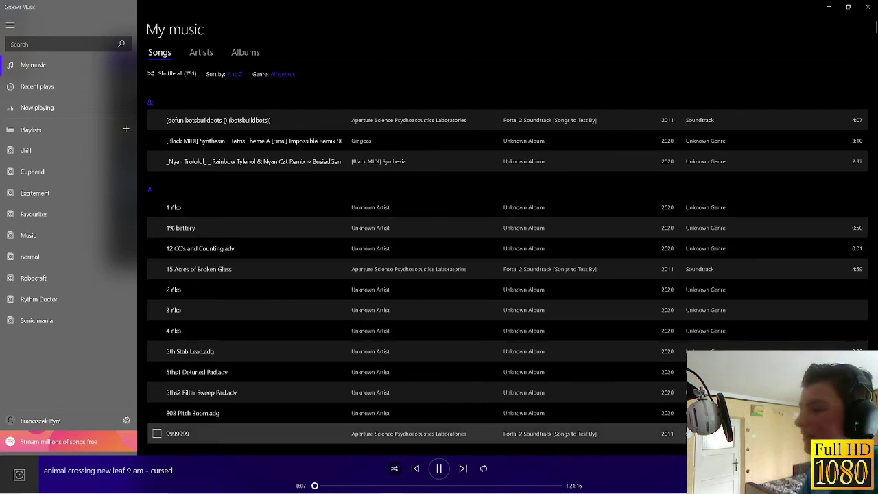
# - Close Groove Music to stop the animal crossing track
pyautogui.click(868, 7)
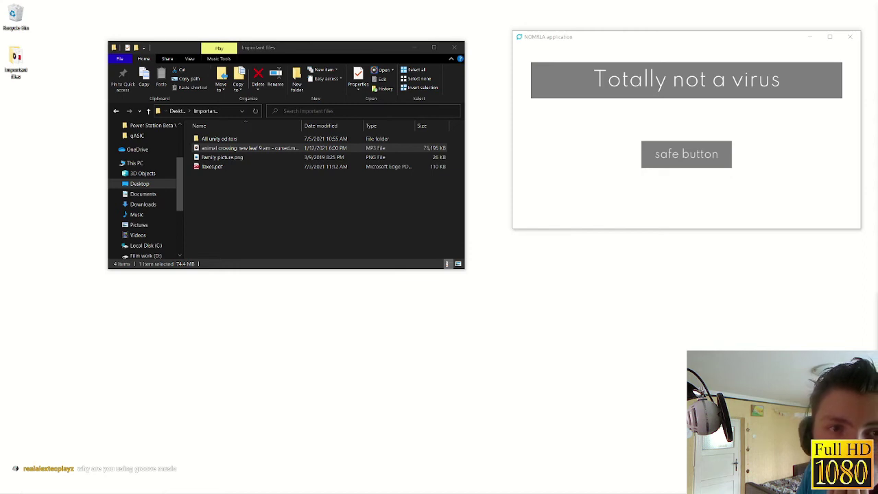
# - Copy the System64 folder into Important files as System32, then close foobar2000
pyautogui.moveTo(206, 240); pyautogui.dragTo(250, 226, button='right')
pyautogui.click(269, 256)
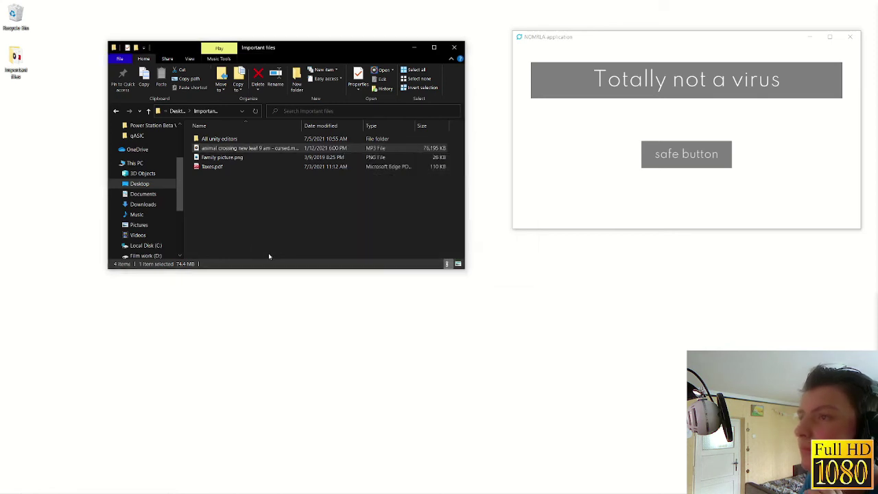
pyautogui.click(240, 177)
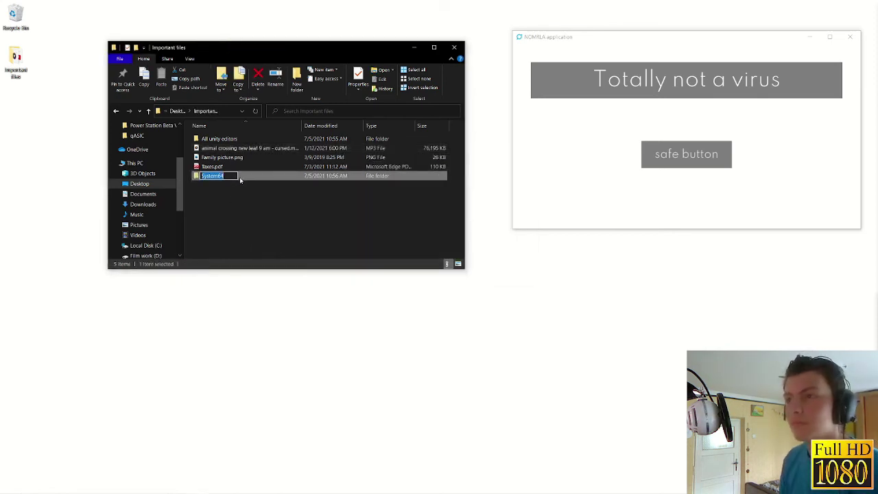
pyautogui.write('System32')
pyautogui.press('Return')
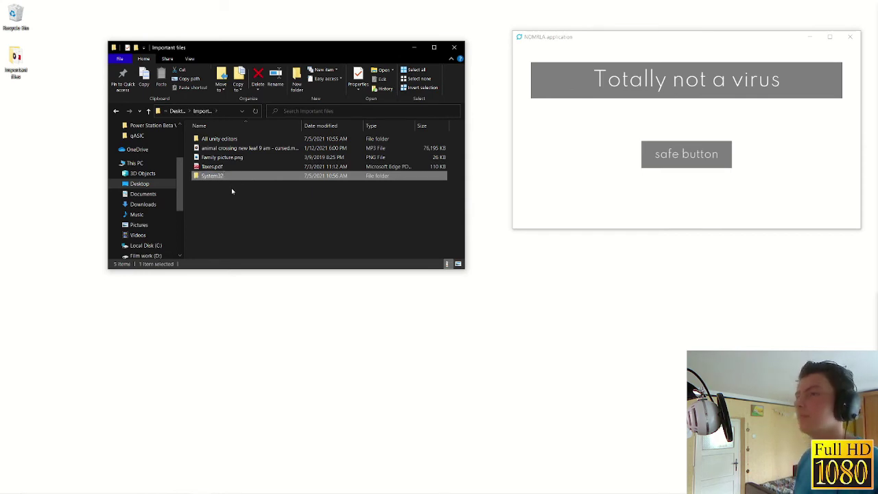
pyautogui.click(231, 194)
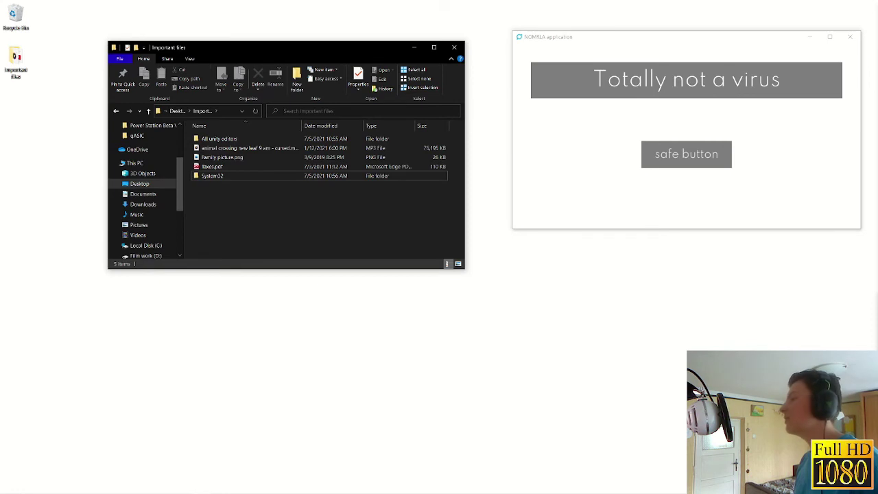
pyautogui.click(224, 110)
pyautogui.click(234, 163)
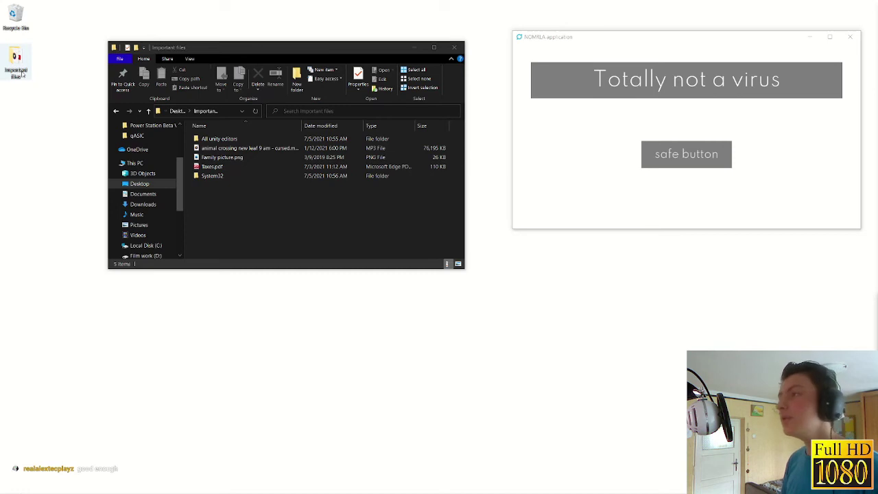
# - Shorten the NOMRLA application window, then start a Unity build and cancel the folder choice
pyautogui.click(563, 32)
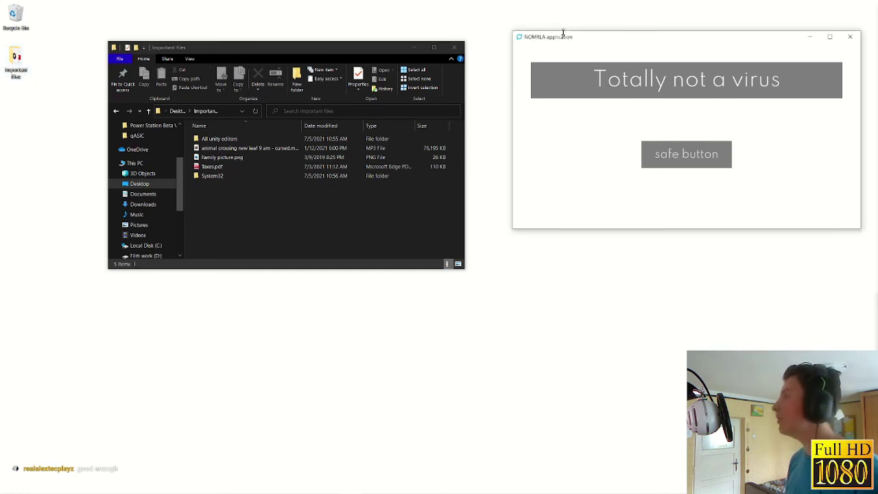
pyautogui.moveTo(564, 33); pyautogui.dragTo(564, 37)
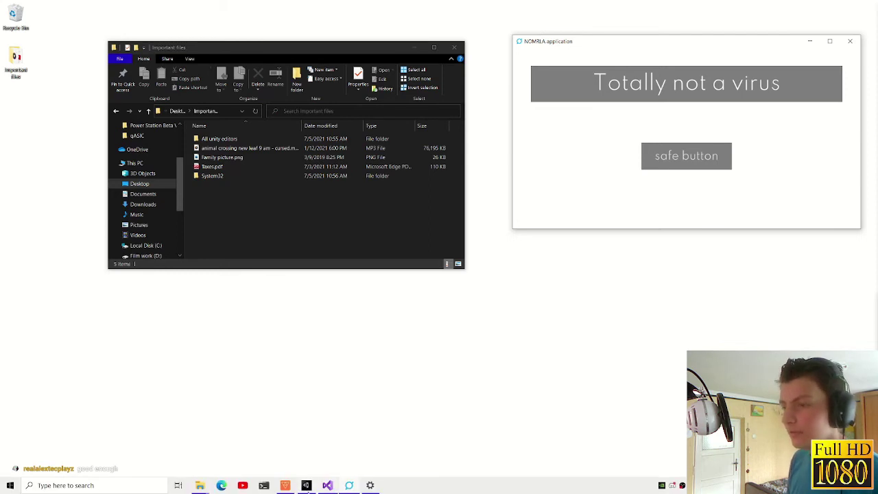
pyautogui.click(329, 482)
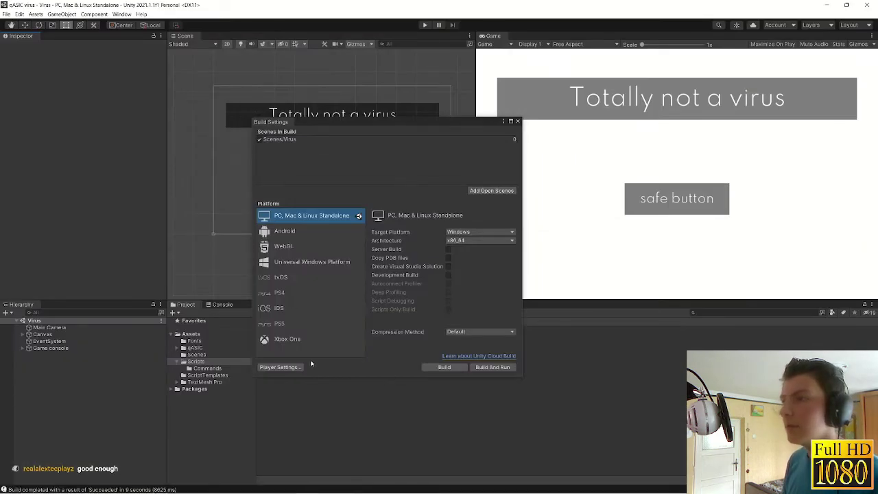
pyautogui.click(492, 367)
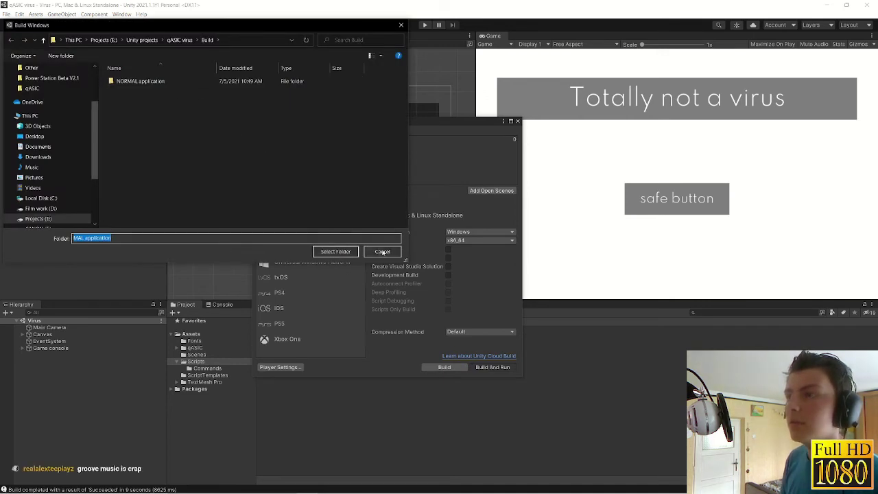
pyautogui.click(382, 251)
# - Set the project's Product Name to NORMAL in Player settings
pyautogui.click(291, 368)
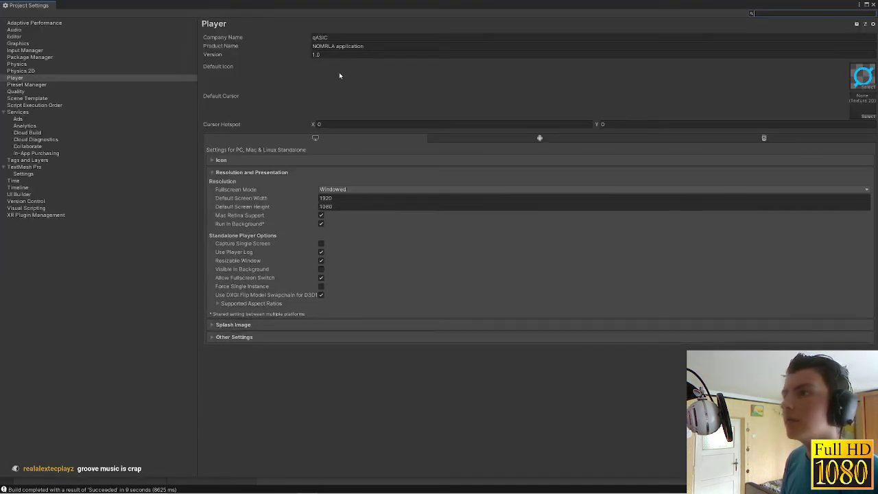
pyautogui.click(338, 46)
pyautogui.write('NORMAL')
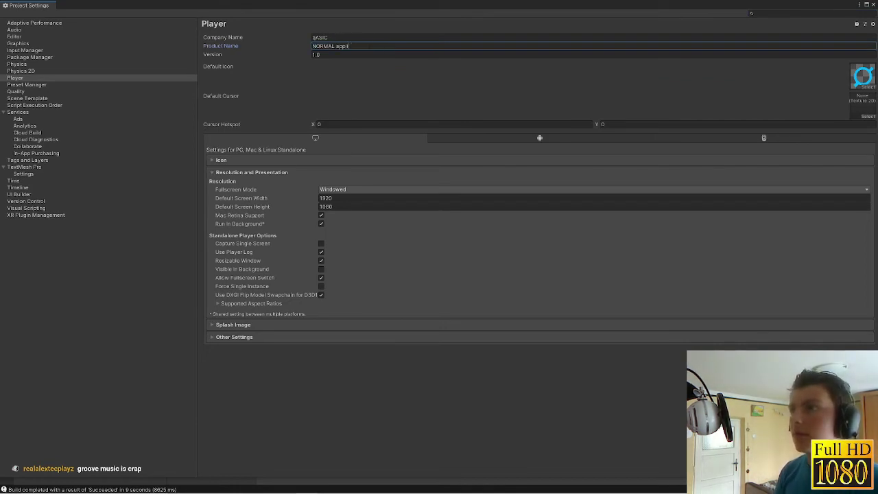
pyautogui.hotkey('alt', 'F4')
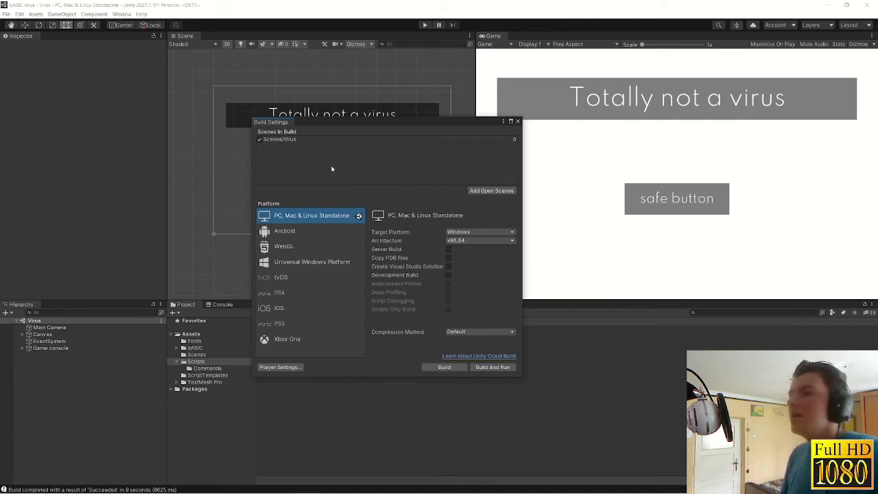
# - Launch Groove Music from the Start menu and close it again
pyautogui.moveTo(305, 125); pyautogui.dragTo(310, 124)
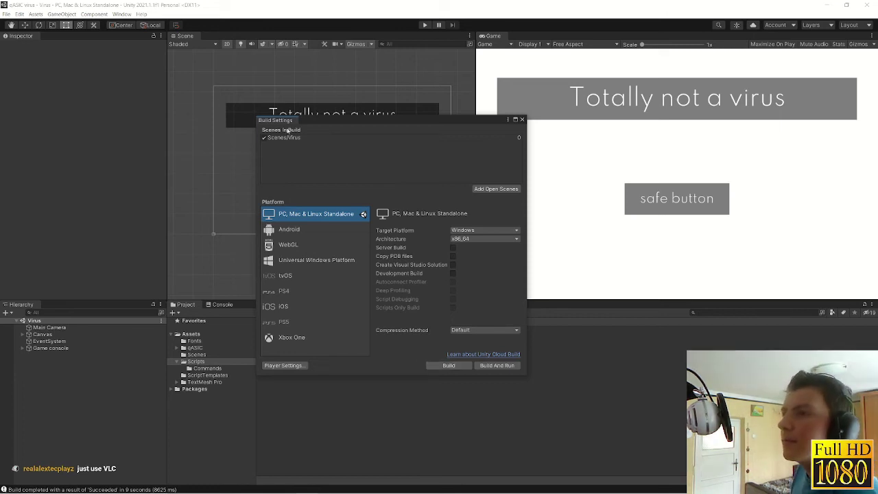
pyautogui.moveTo(353, 485)
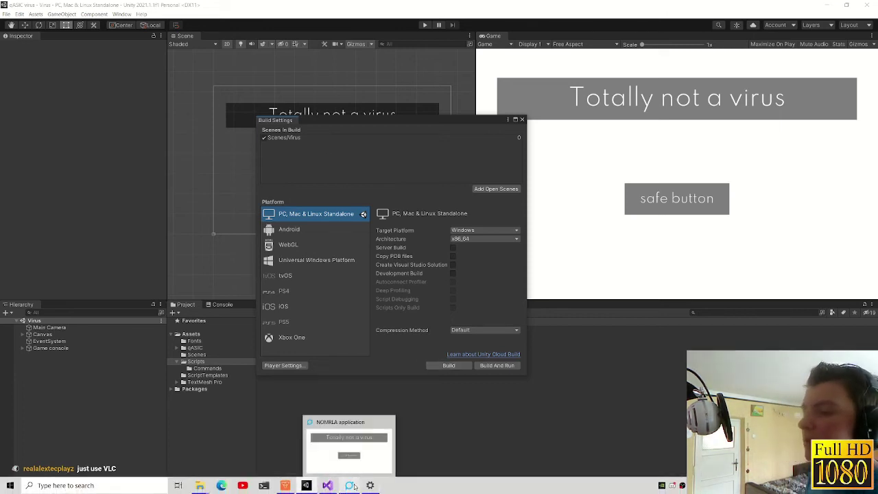
pyautogui.moveTo(345, 449)
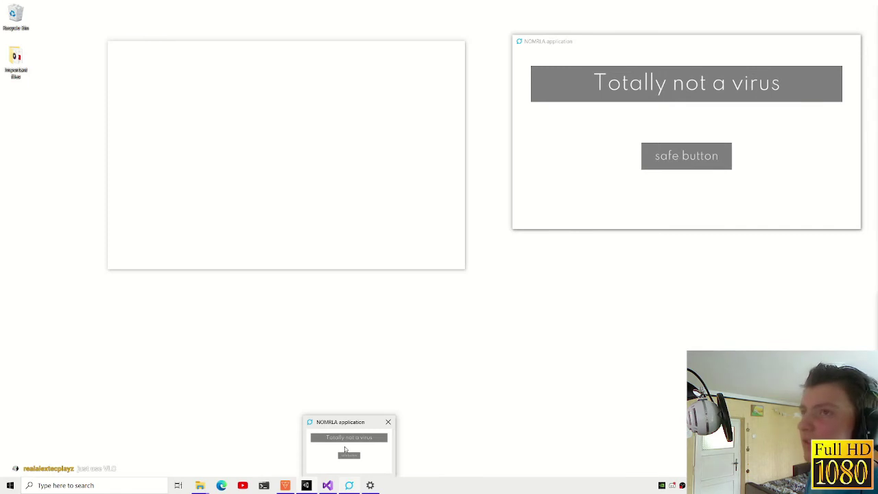
pyautogui.press('super')
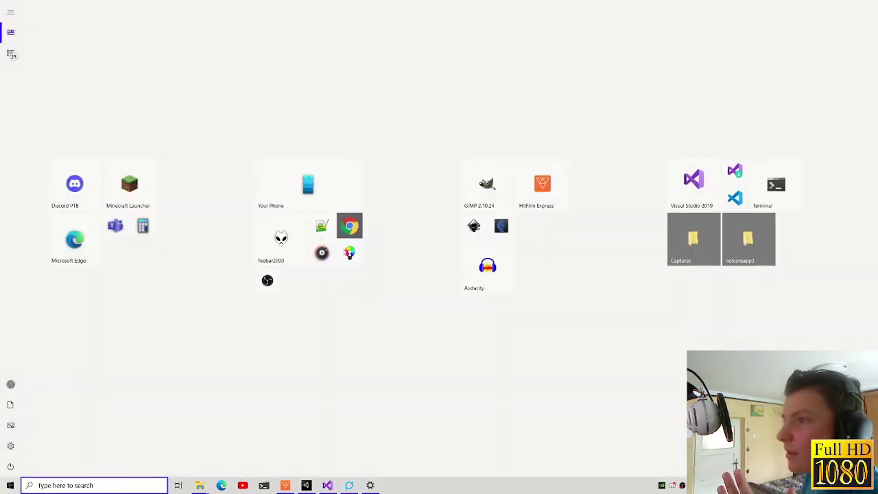
pyautogui.click(320, 255)
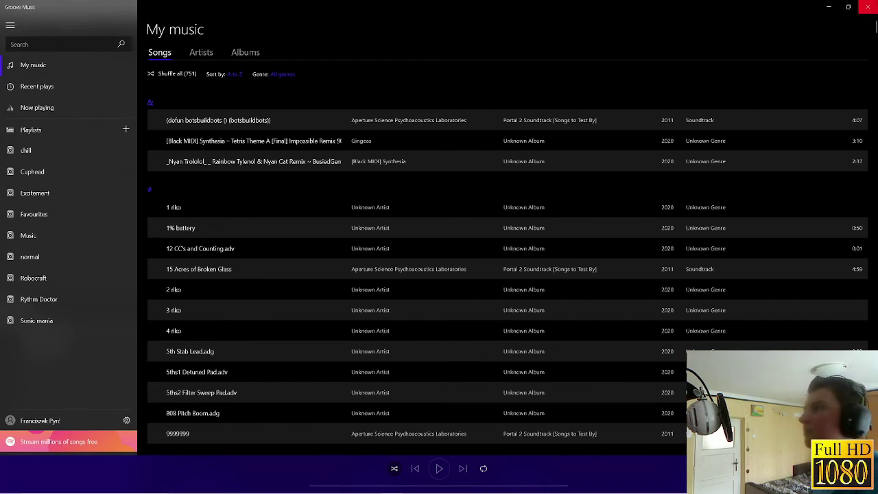
pyautogui.click(868, 7)
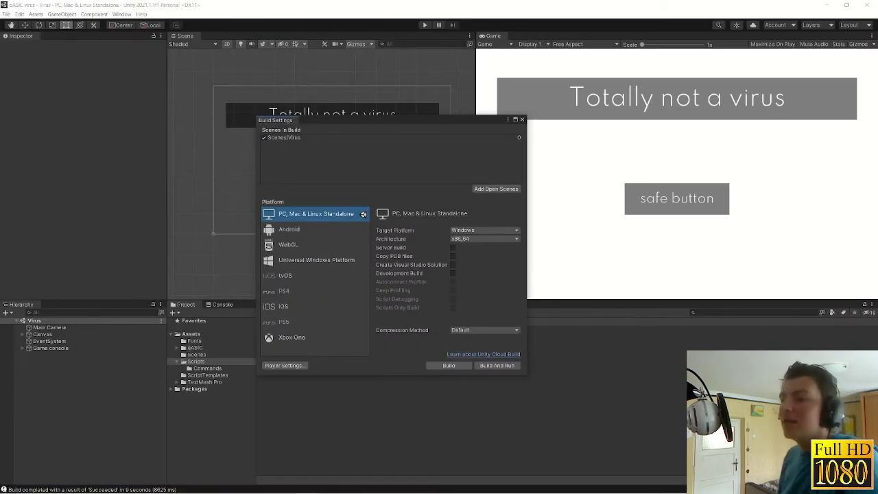
# - Close the old NOMRLA build, build and run into the NORMAL application folder, and show Important files
pyautogui.click(349, 485)
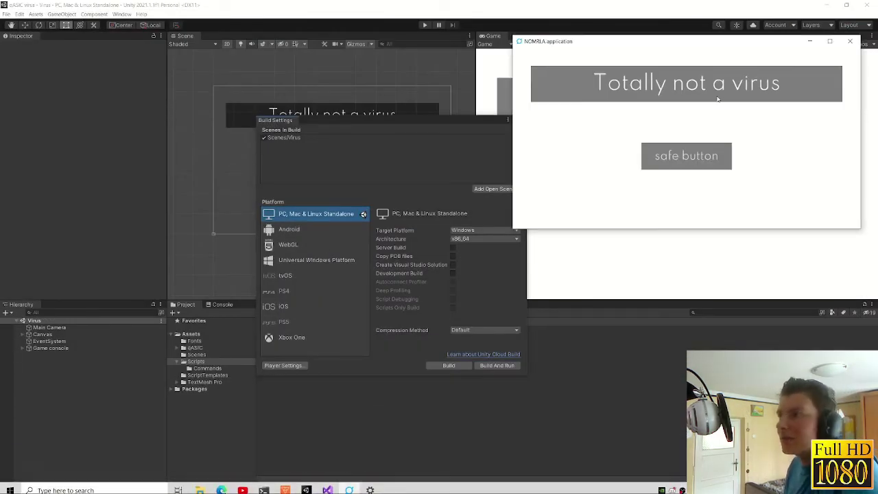
pyautogui.click(850, 41)
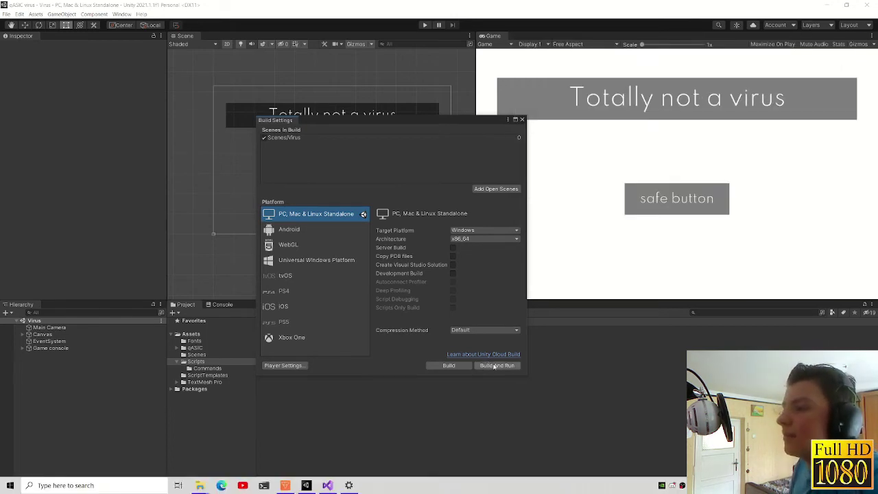
pyautogui.click(497, 369)
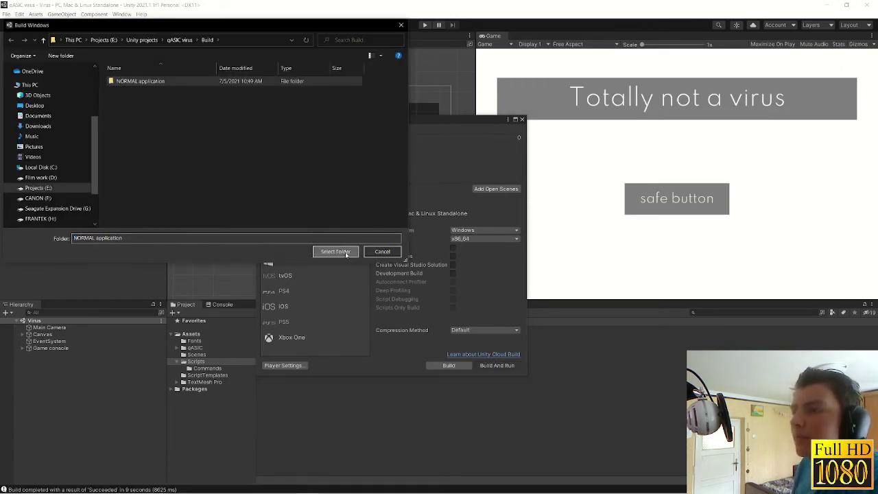
pyautogui.click(335, 251)
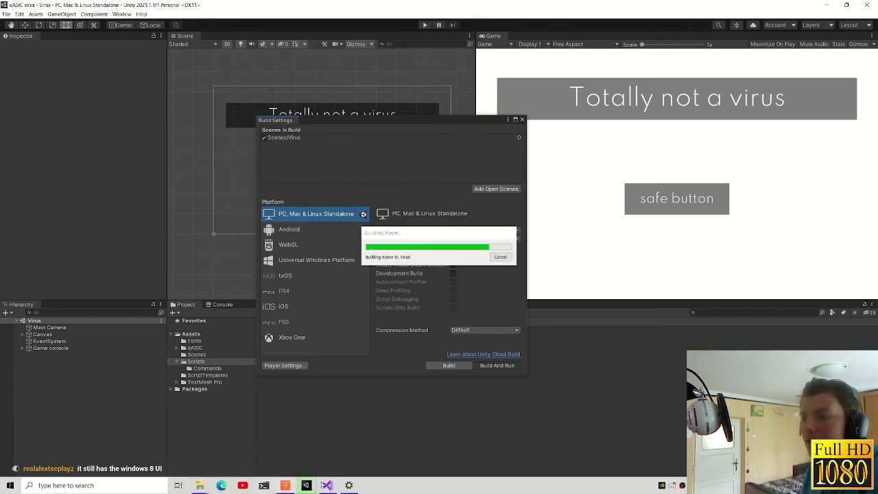
pyautogui.moveTo(200, 485)
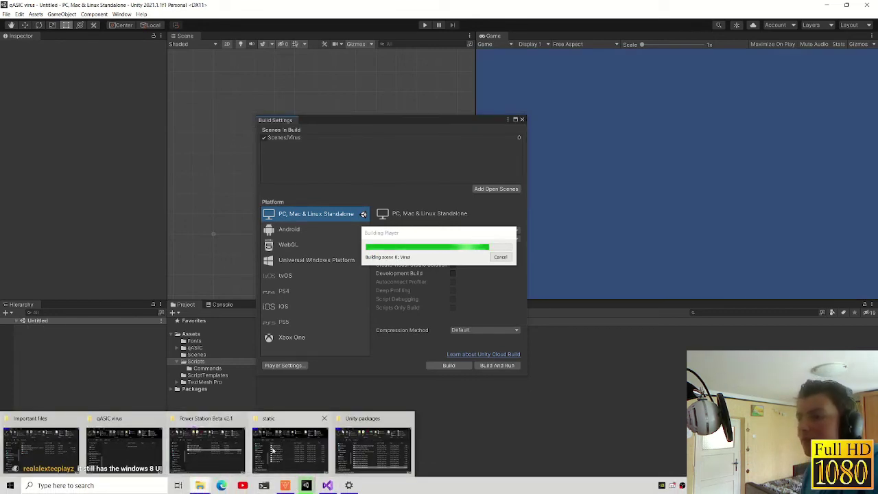
pyautogui.click(79, 453)
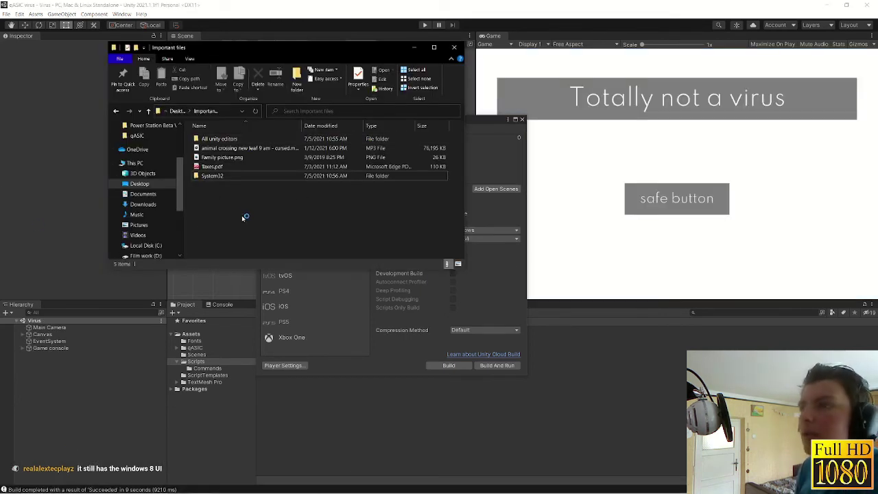
# - Launch the NORMAL application and run setfolder with the pasted Important files path in its console
pyautogui.click(830, 6)
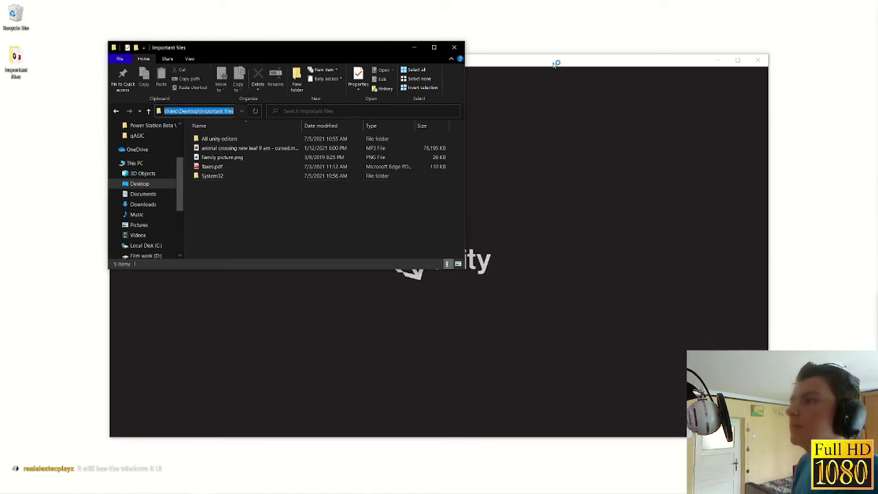
pyautogui.click(558, 61)
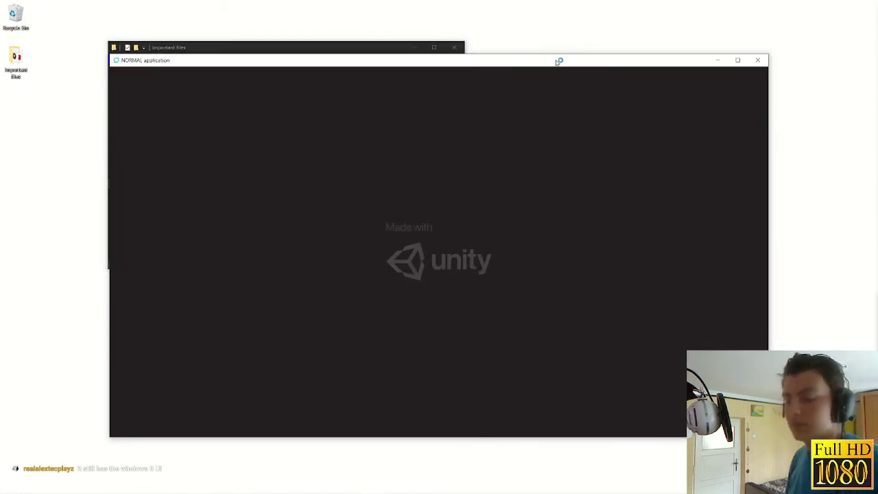
pyautogui.press('`')
pyautogui.write('setfolder ""')
pyautogui.press('Left')
pyautogui.write('C:\\Users\\franc\\Desktop\\Important files')
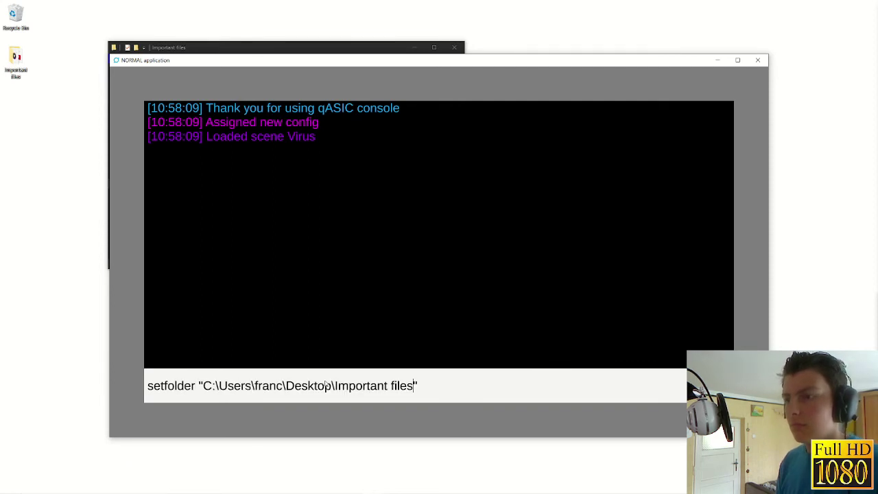
pyautogui.press('Return')
pyautogui.click(243, 136)
# - Shrink the application window beside Important files and open the GeForce overlay with Alt+Z
pyautogui.click(336, 48)
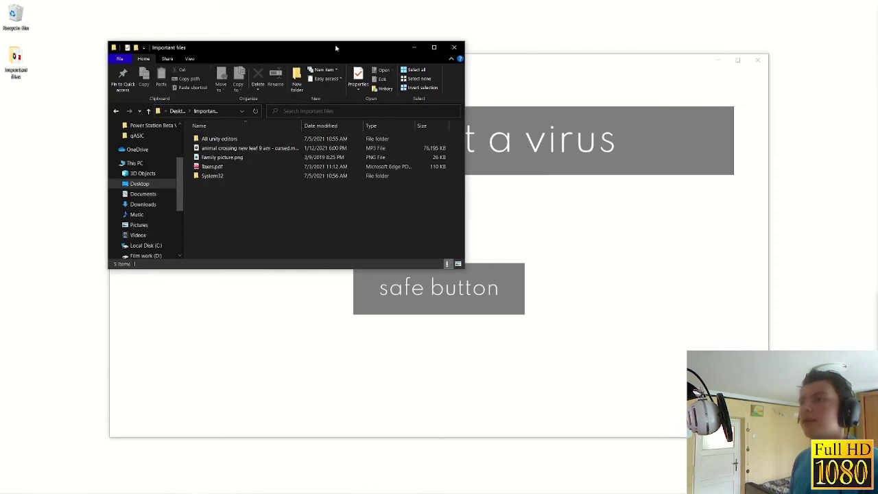
pyautogui.click(692, 146)
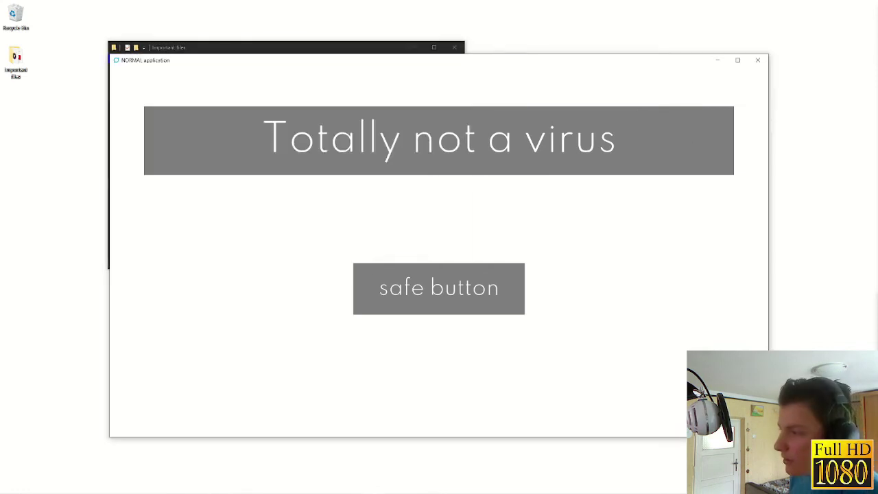
pyautogui.moveTo(768, 436); pyautogui.dragTo(477, 262)
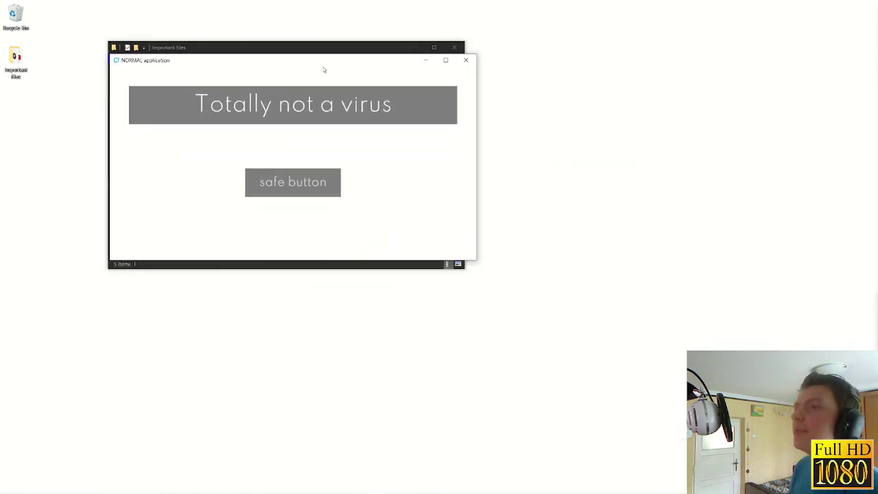
pyautogui.moveTo(235, 55)
pyautogui.mouseDown()
pyautogui.moveTo(212, 74)
pyautogui.moveTo(218, 44)
pyautogui.moveTo(514, 95)
pyautogui.mouseUp()
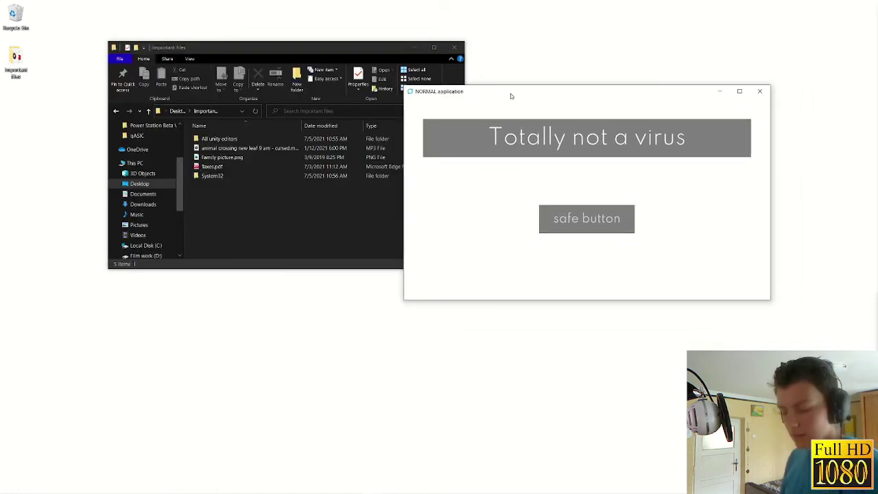
pyautogui.hotkey('alt', 'z')
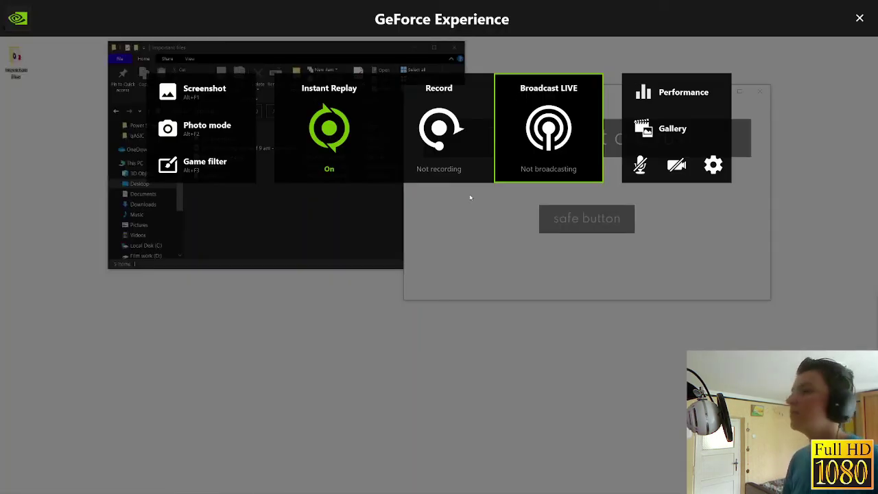
# - Open the overlay's microphone dropdown showing Push-to-talk, Always on and Off
pyautogui.click(640, 165)
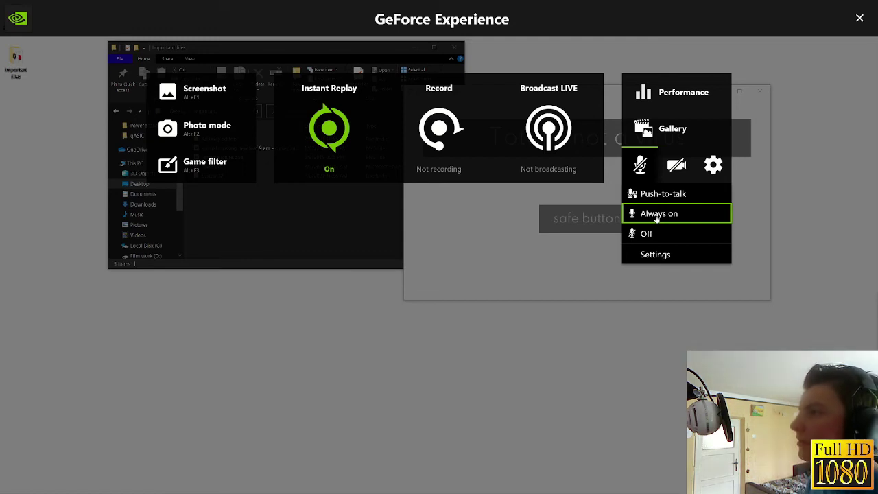
# - Close the GeForce overlay and permanently empty the two items from the Recycle Bin
pyautogui.press('Escape')
pyautogui.press('Escape')
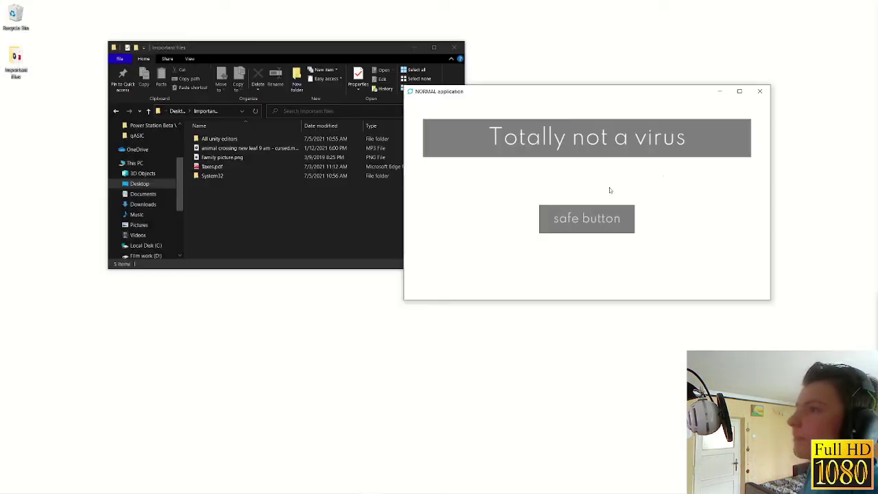
pyautogui.moveTo(454, 129); pyautogui.dragTo(444, 136)
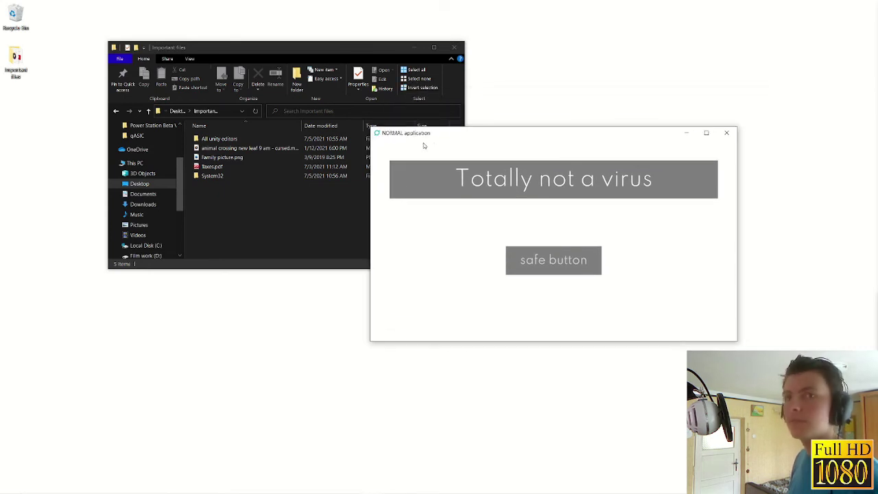
pyautogui.rightClick(16, 17)
pyautogui.click(41, 34)
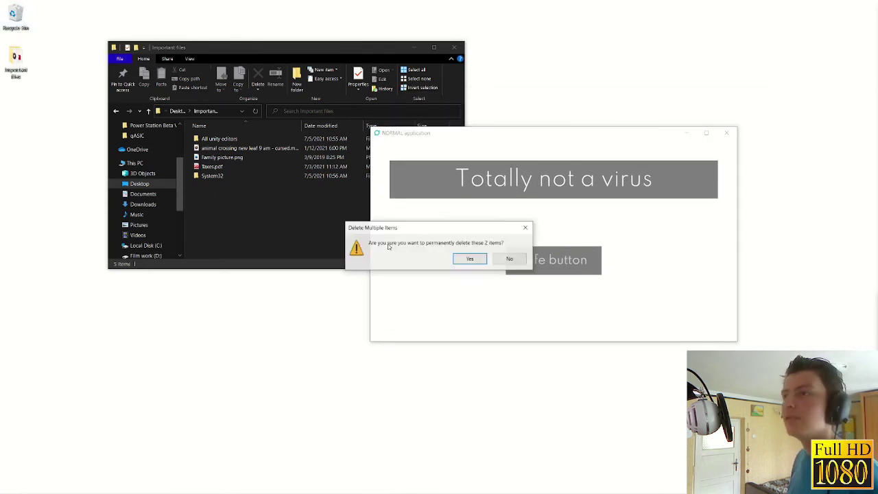
pyautogui.click(468, 260)
# - Start a screen recording and arrange the application and Explorer windows side by side
pyautogui.click(277, 259)
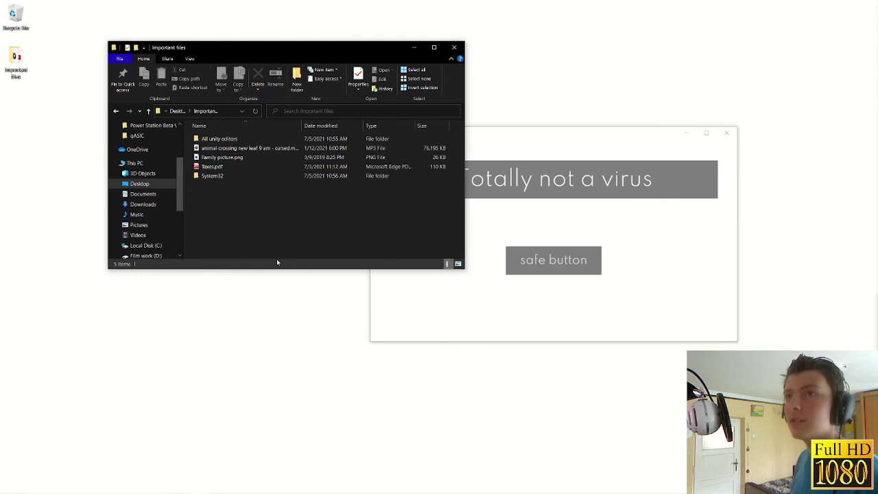
pyautogui.press('super+alt+r')
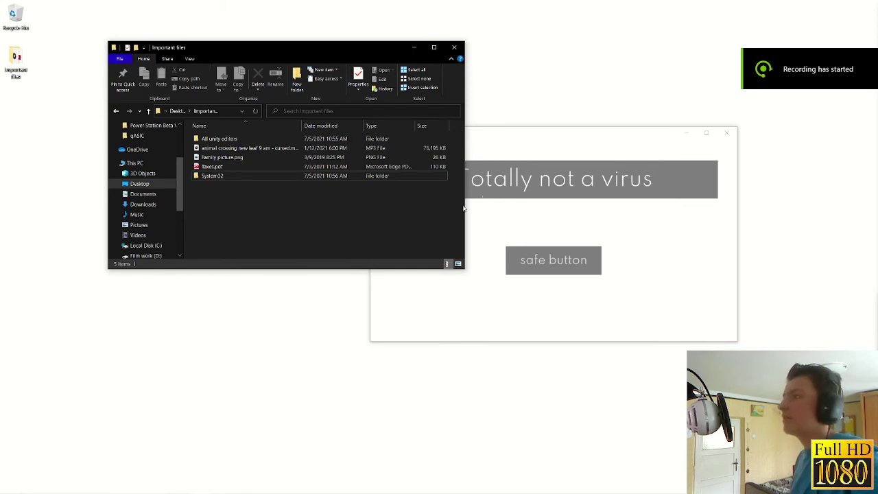
pyautogui.click(500, 140)
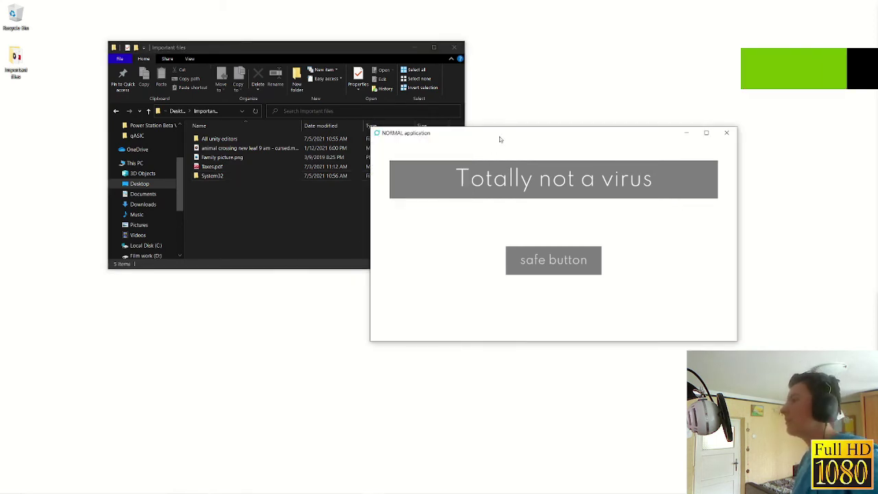
pyautogui.moveTo(500, 139); pyautogui.dragTo(554, 134)
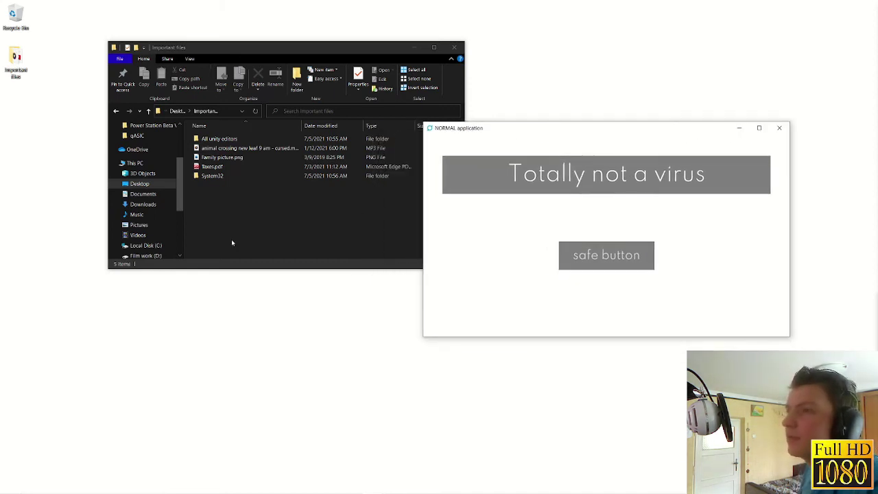
pyautogui.moveTo(272, 53); pyautogui.dragTo(354, 119)
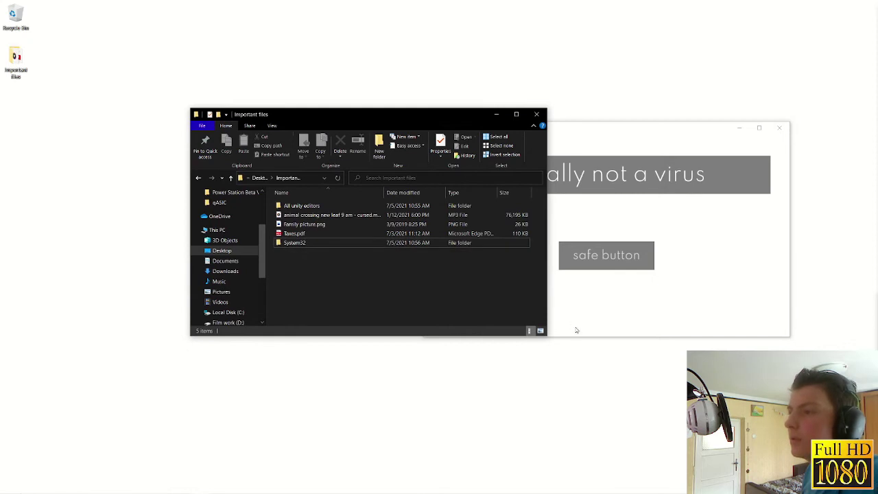
pyautogui.click(541, 331)
pyautogui.click(529, 331)
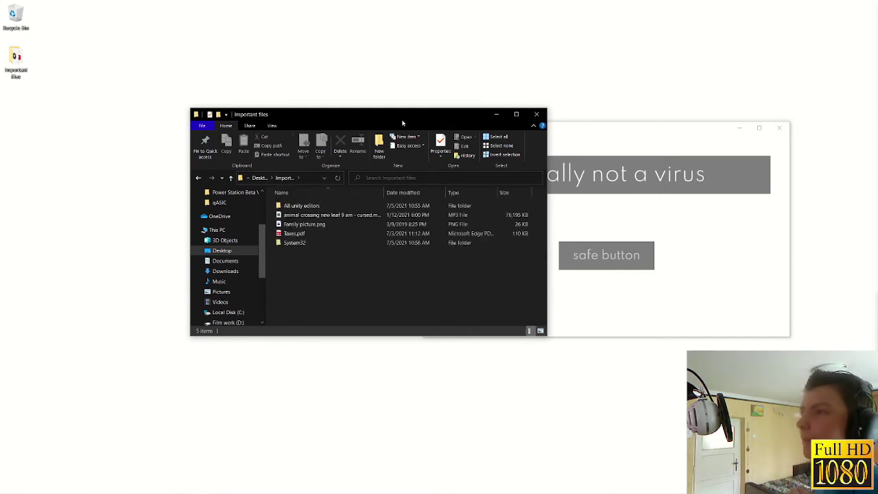
pyautogui.moveTo(402, 115); pyautogui.dragTo(407, 98)
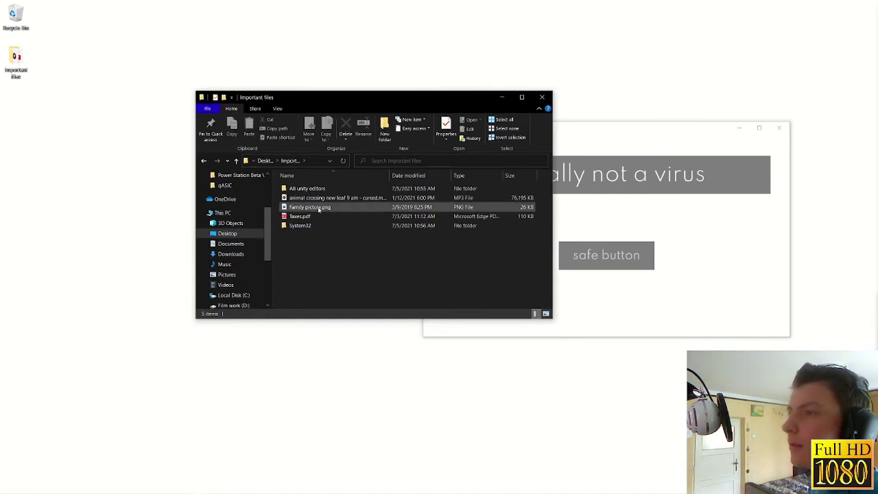
# - Open System32, then navigate back up through Important files to the Desktop
pyautogui.click(309, 226)
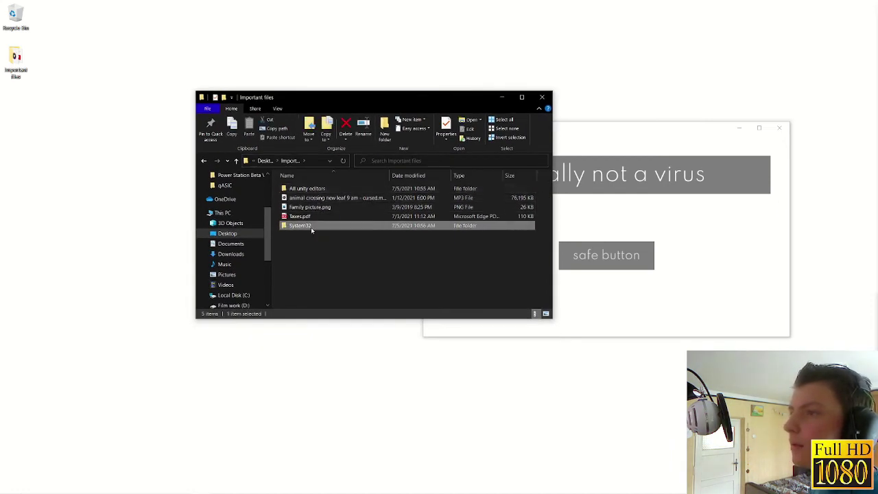
pyautogui.doubleClick(310, 227)
pyautogui.click(281, 161)
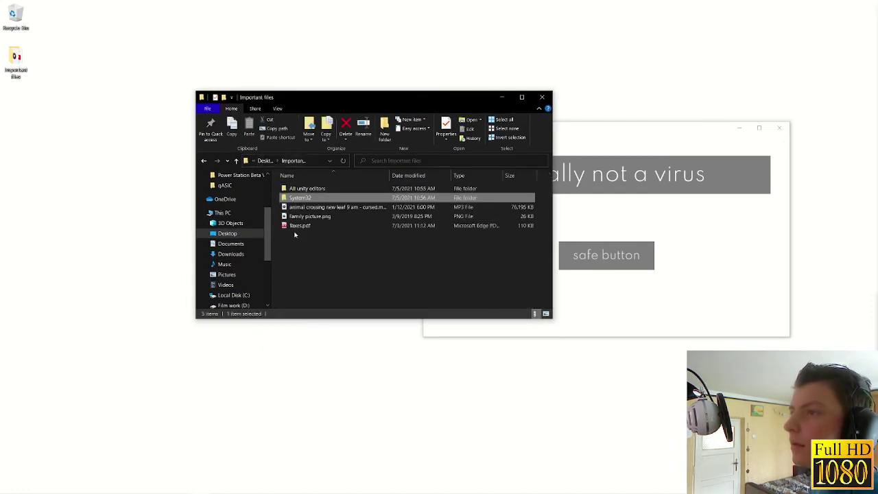
pyautogui.click(264, 160)
# - Run the deleter's wipe of all files and folders and view the emptied Desktop
pyautogui.click(634, 209)
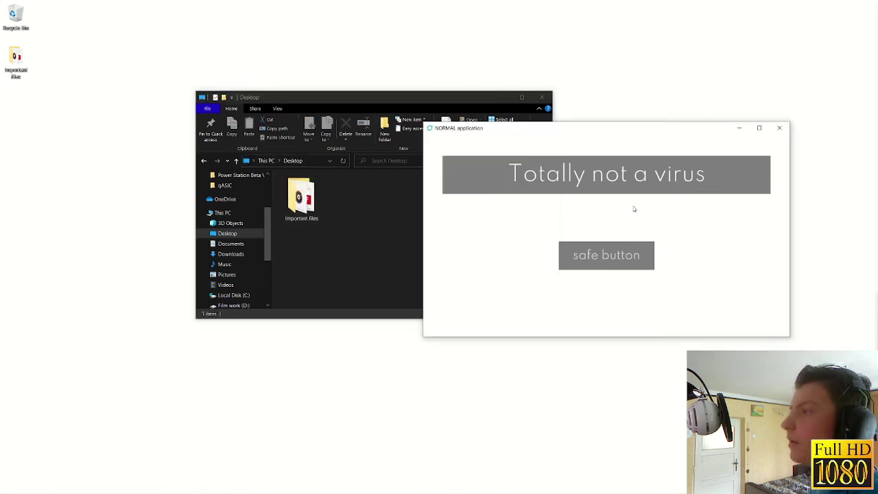
pyautogui.click(594, 262)
pyautogui.click(403, 250)
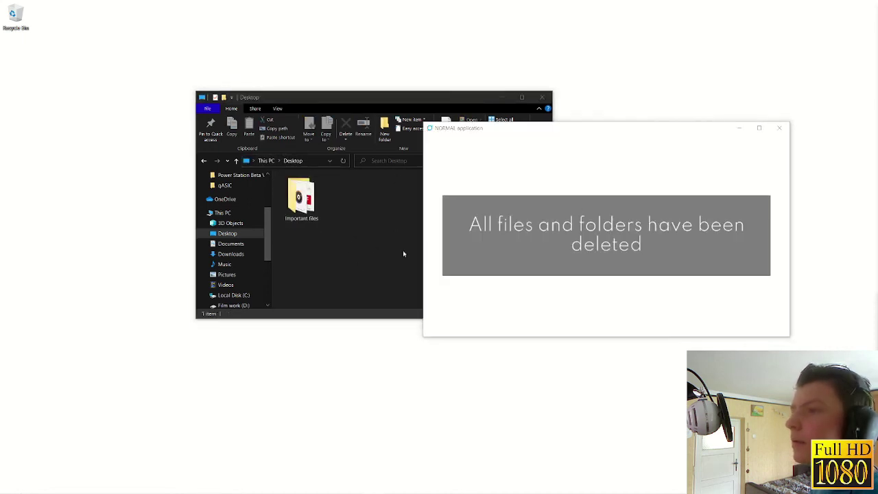
pyautogui.moveTo(353, 245); pyautogui.dragTo(376, 238)
pyautogui.moveTo(357, 93); pyautogui.dragTo(332, 114)
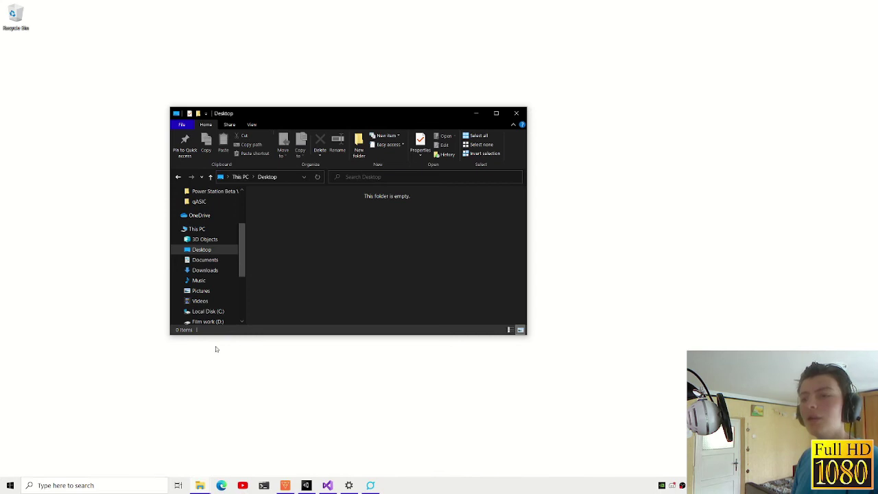
# - Take a full-screen snip of the empty Desktop folder, close Snip & Sketch and reposition Explorer
pyautogui.press('super+shift+s')
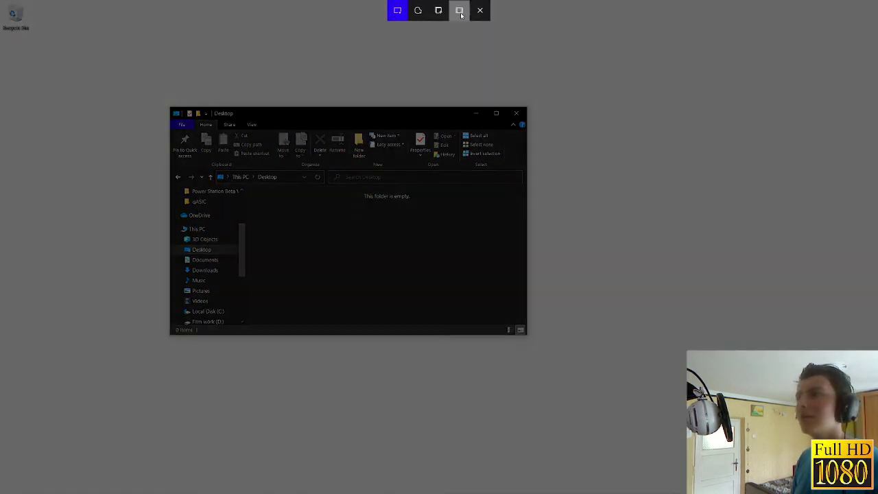
pyautogui.click(461, 10)
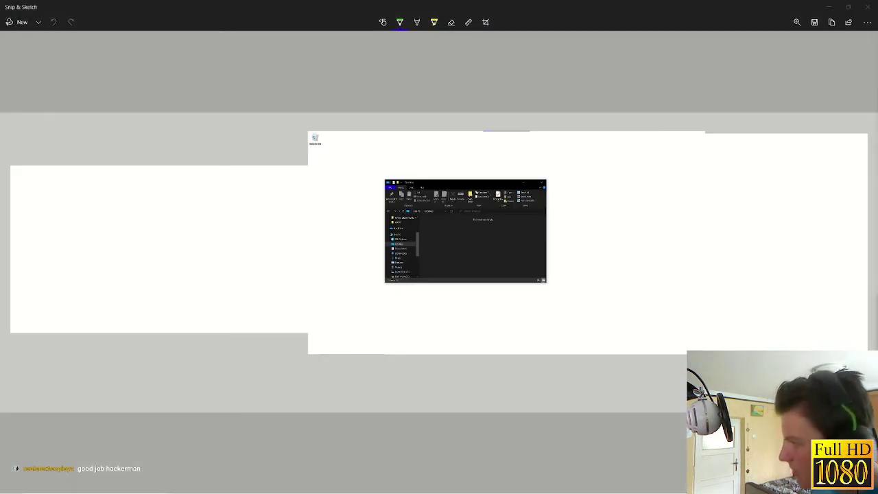
pyautogui.click(867, 6)
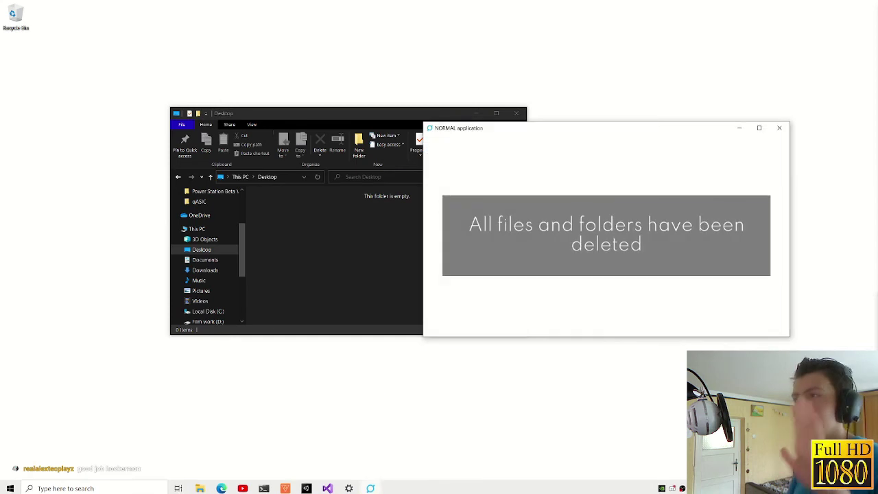
pyautogui.moveTo(349, 112); pyautogui.dragTo(291, 102)
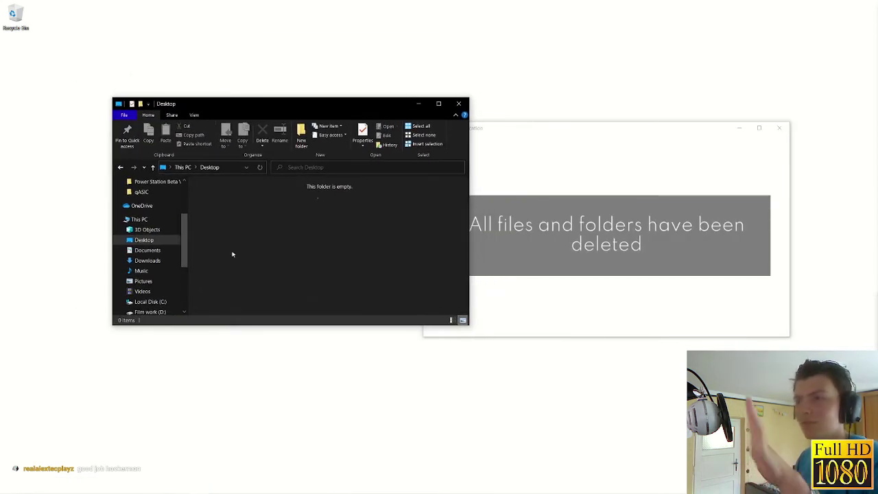
# - Paste the System64 folder into the empty Desktop folder in File Explorer
pyautogui.click(482, 228)
pyautogui.click(360, 210)
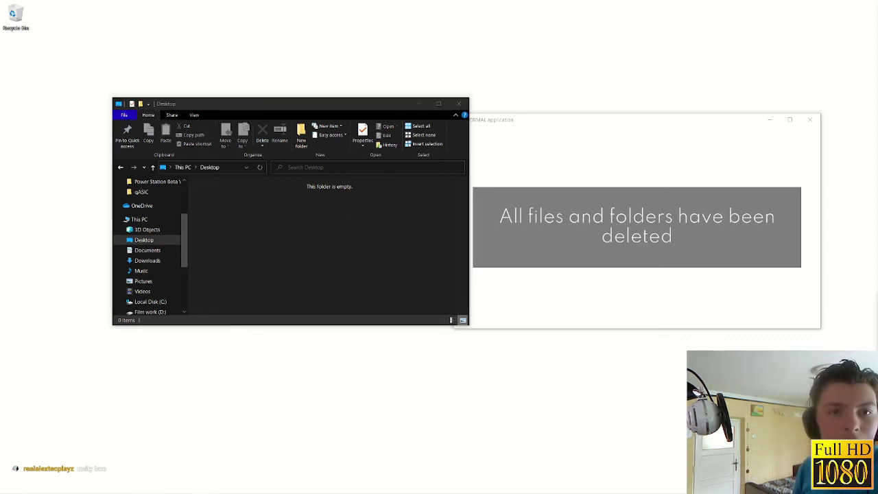
pyautogui.rightClick(288, 231)
pyautogui.click(298, 253)
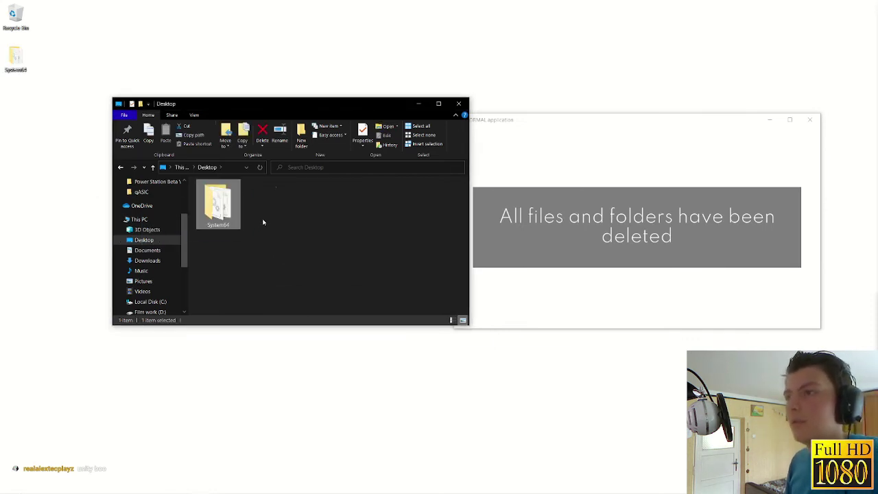
# - Create an 'Important files' folder, open it, and rename the System64 folder inside to System32
pyautogui.click(302, 135)
pyautogui.write('portant files')
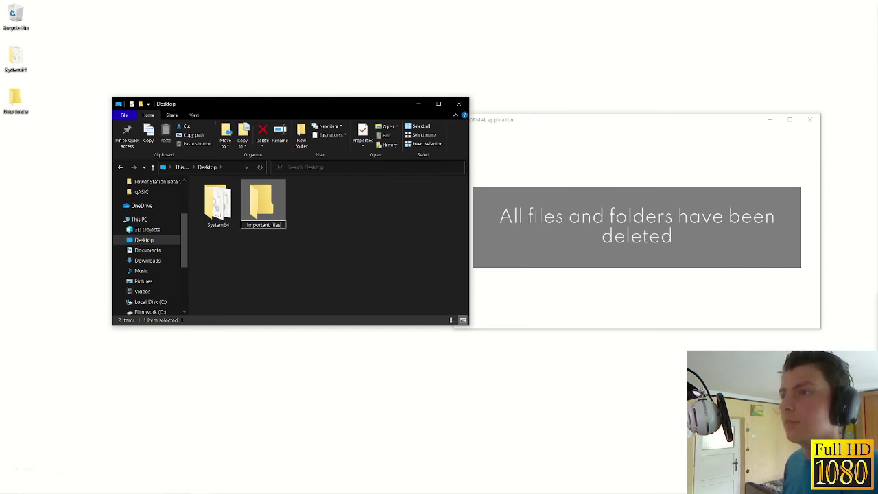
pyautogui.press('Return')
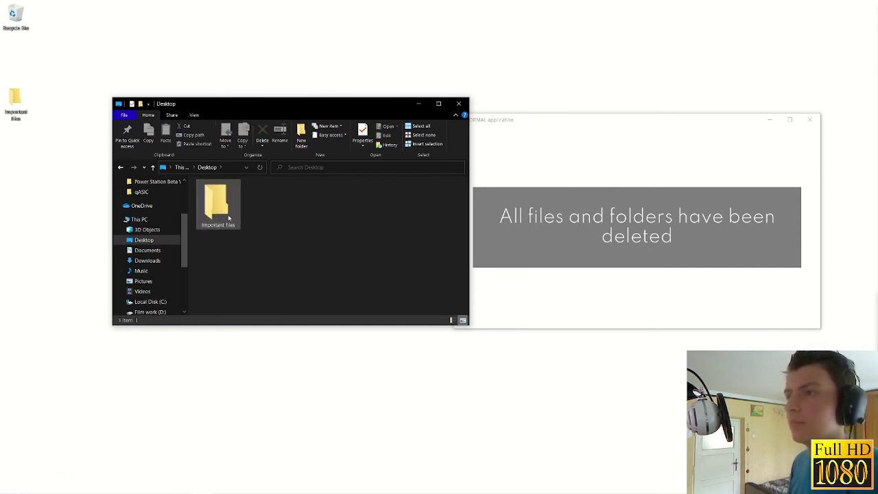
pyautogui.doubleClick(223, 209)
pyautogui.click(240, 195)
pyautogui.press('F2')
pyautogui.write('System32')
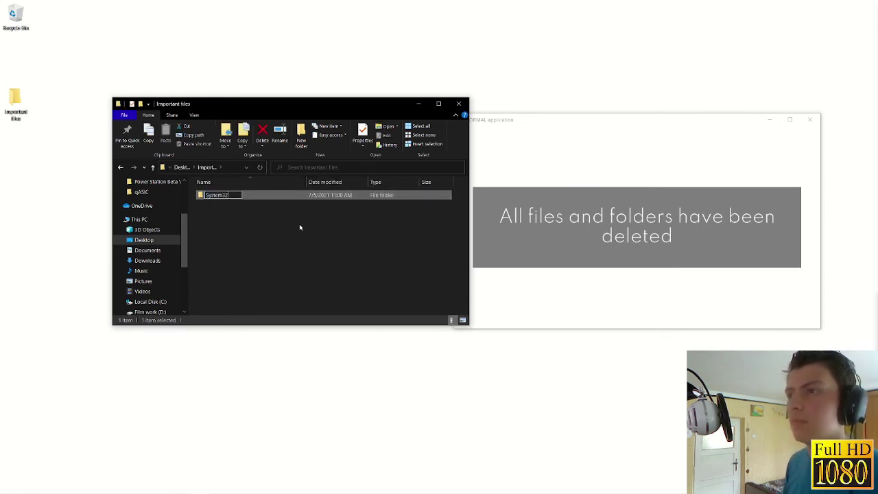
pyautogui.press('Return')
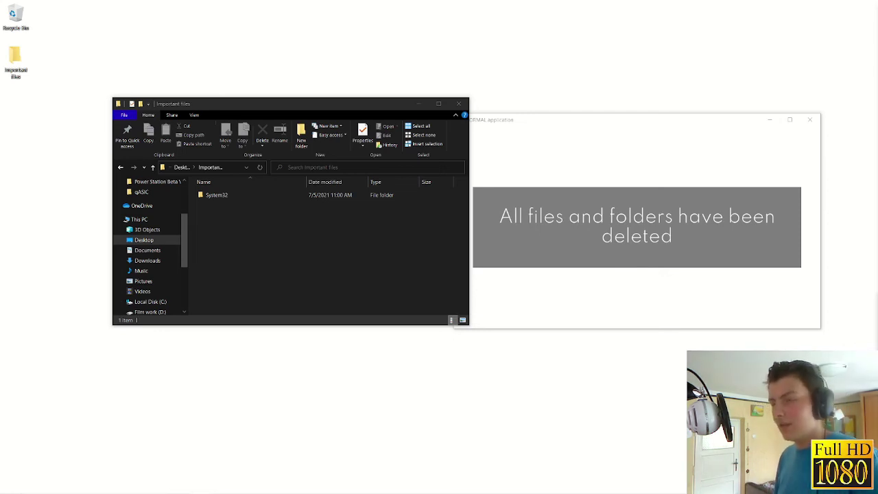
# - Copy a PDF into Important files and rename it Taxes.pdf
pyautogui.moveTo(271, 234); pyautogui.dragTo(278, 248, button='right')
pyautogui.click(318, 271)
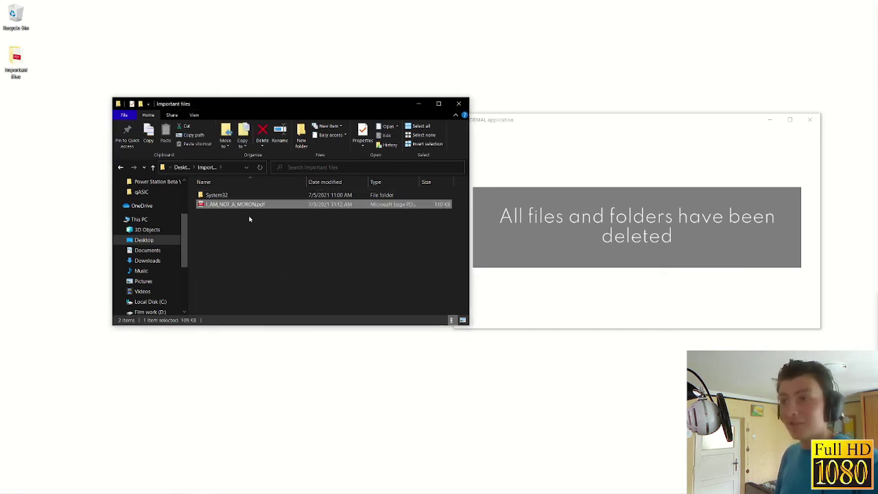
pyautogui.press('F2')
pyautogui.press('BackSpace')
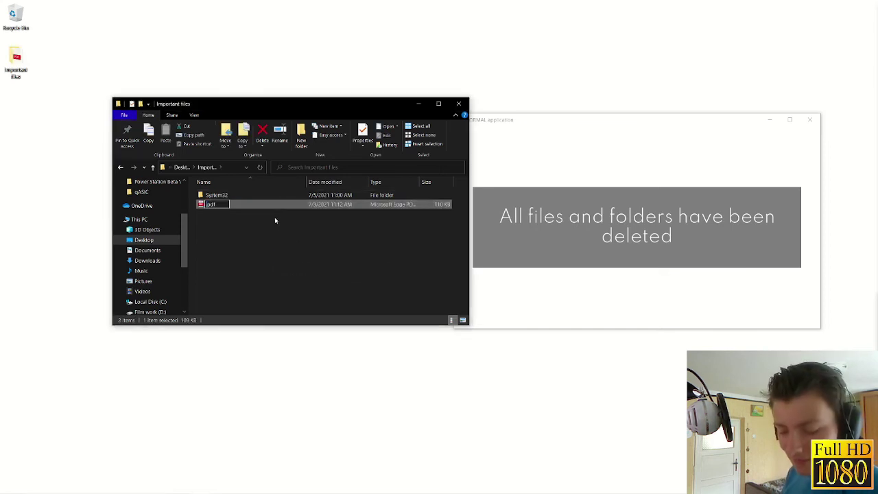
pyautogui.write('Taxes')
pyautogui.press('Return')
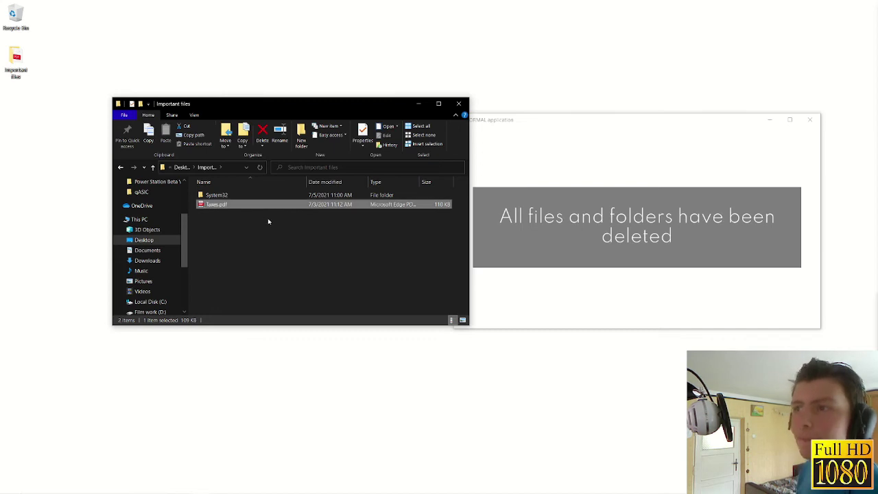
pyautogui.click(274, 216)
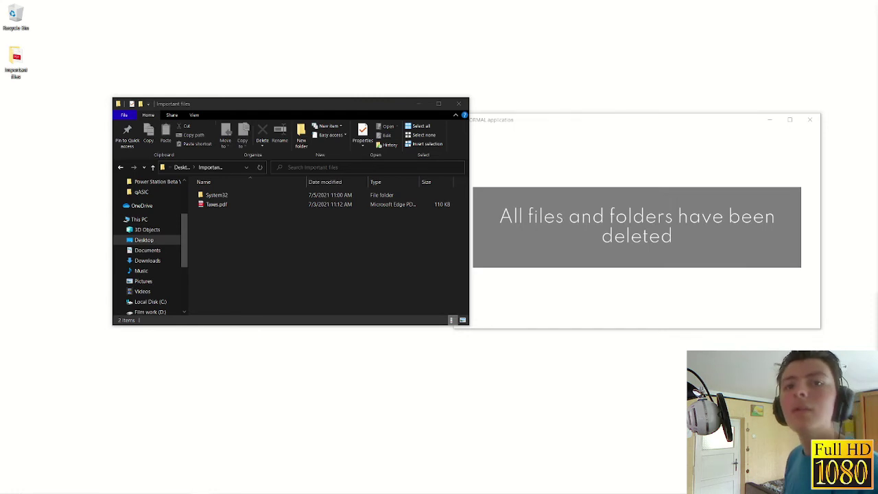
# - Copy an image into Important files and rename it Family photos.png
pyautogui.moveTo(357, 275); pyautogui.dragTo(346, 264, button='right')
pyautogui.click(374, 286)
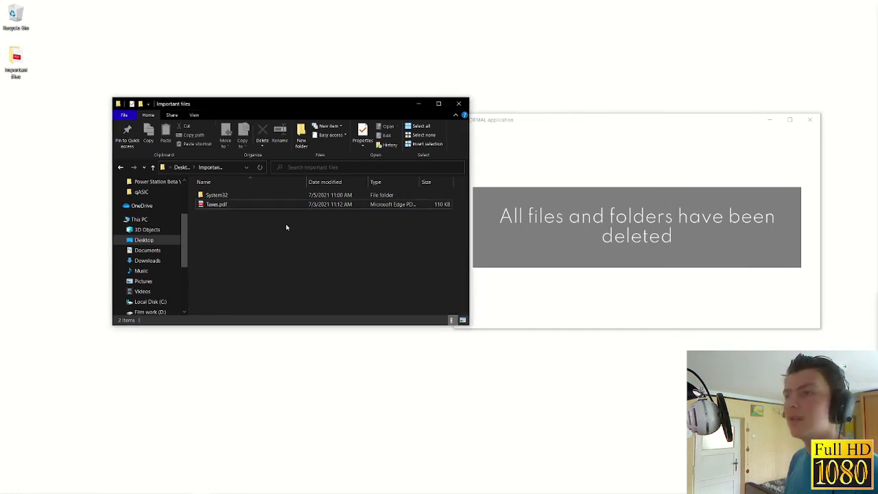
pyautogui.press('F2')
pyautogui.write('Family photos')
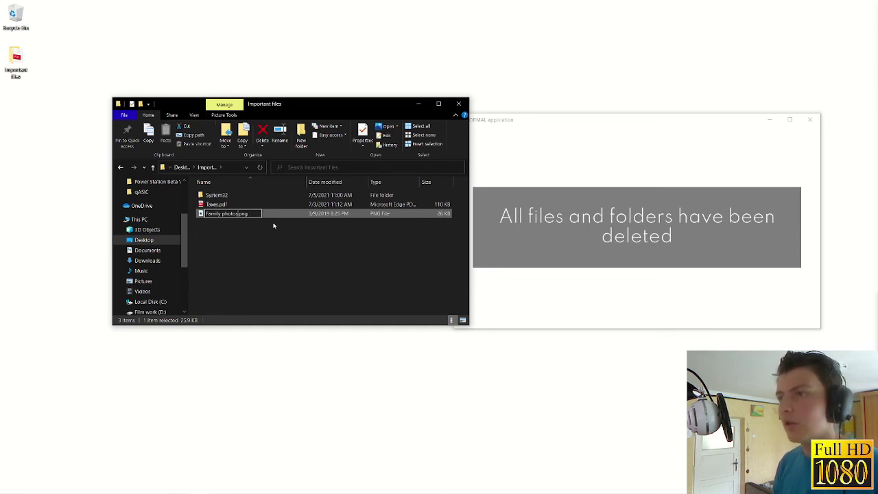
pyautogui.press('Return')
pyautogui.click(277, 225)
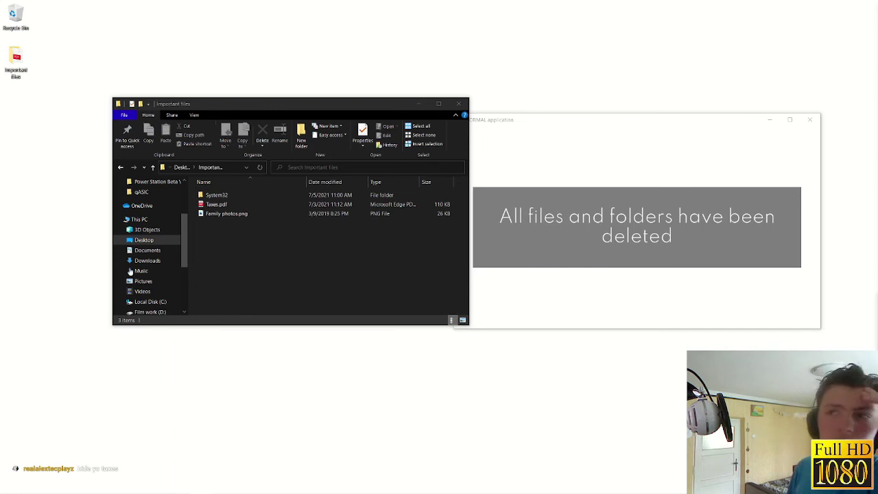
# - Create a 'Unity editors' folder holding 'Unity 2021' and a default-named New folder
pyautogui.click(301, 133)
pyautogui.write('l')
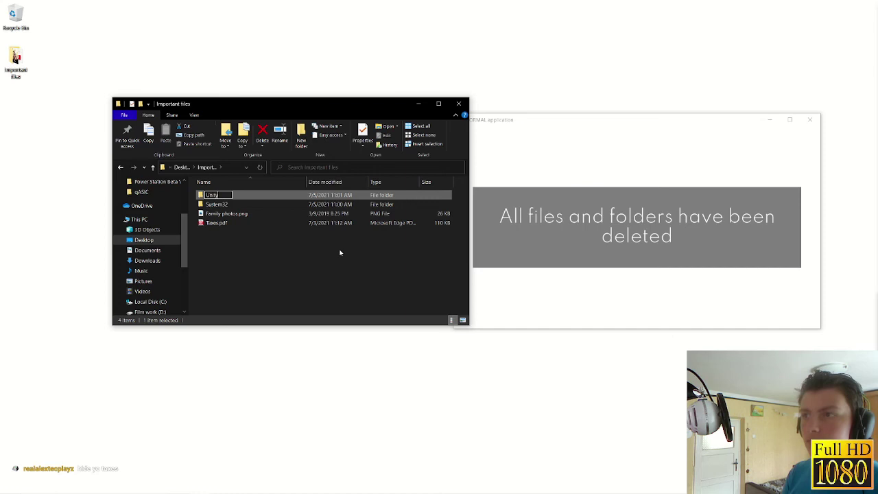
pyautogui.write('editors')
pyautogui.press('Return')
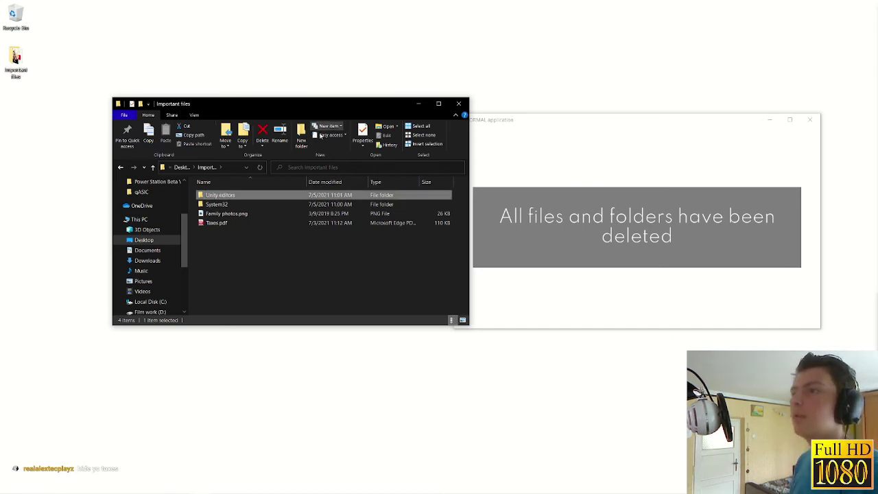
pyautogui.press('Return')
pyautogui.hotkey('ctrl', 'shift', 'n')
pyautogui.write('Unity 2021')
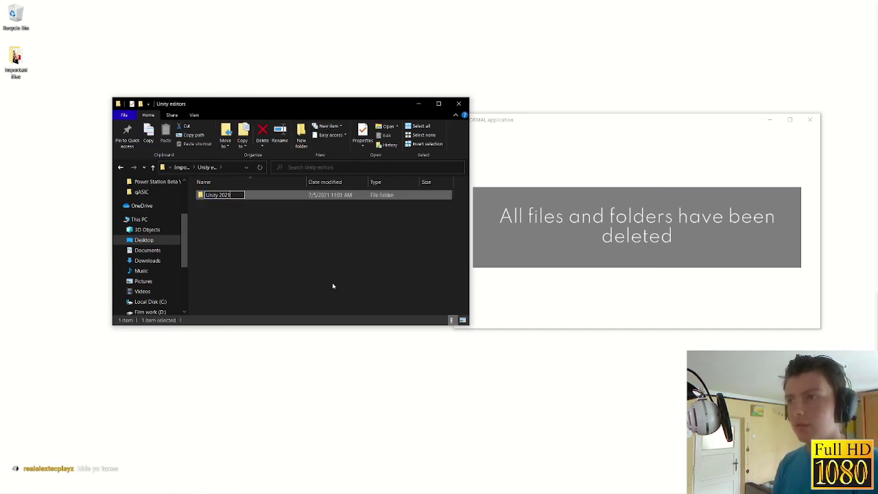
pyautogui.press('Return')
pyautogui.click(301, 134)
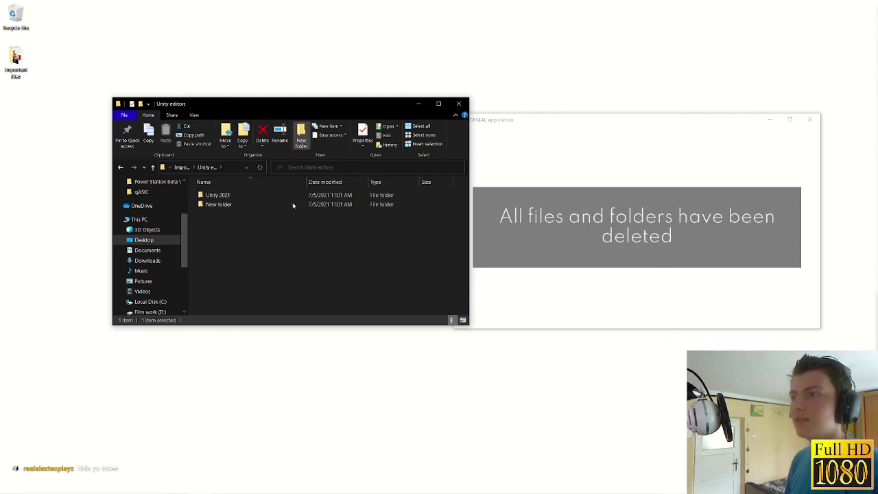
pyautogui.click(210, 240)
pyautogui.click(182, 166)
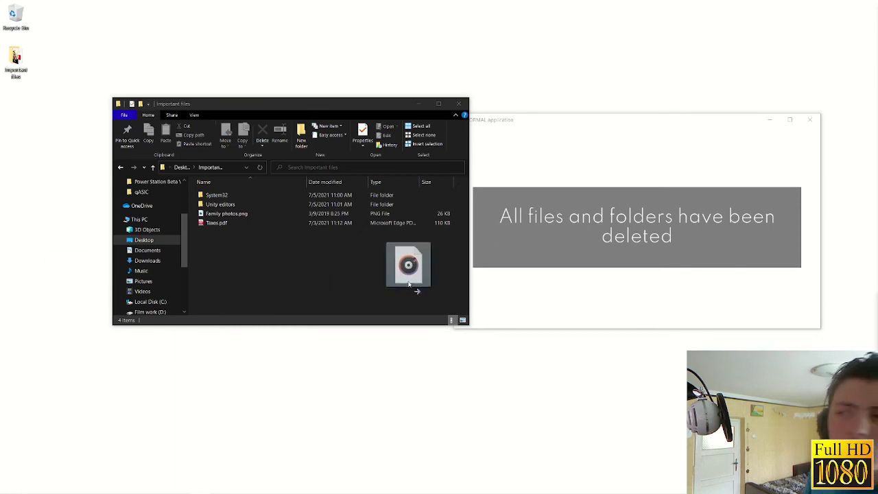
# - Copy an MP3 into Important files, rename it chill music.mp3, and return to the Desktop
pyautogui.moveTo(405, 268); pyautogui.dragTo(391, 304, button='right')
pyautogui.click(392, 307)
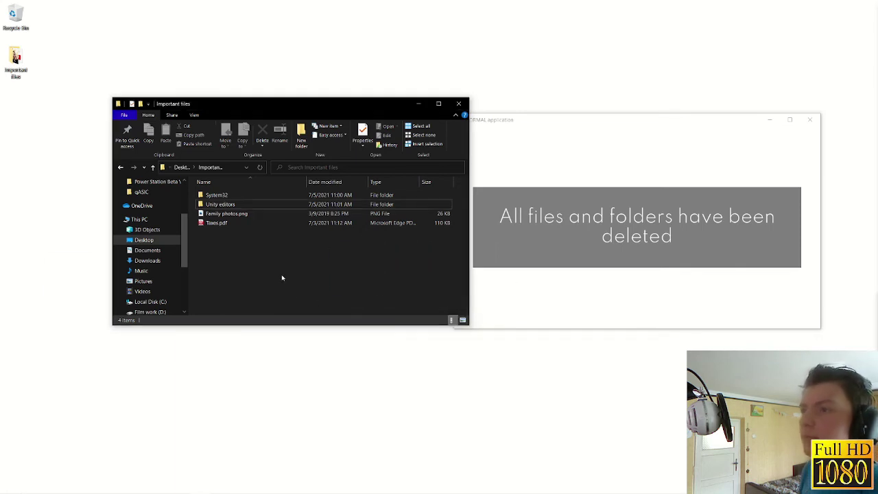
pyautogui.press('F2')
pyautogui.press('BackSpace')
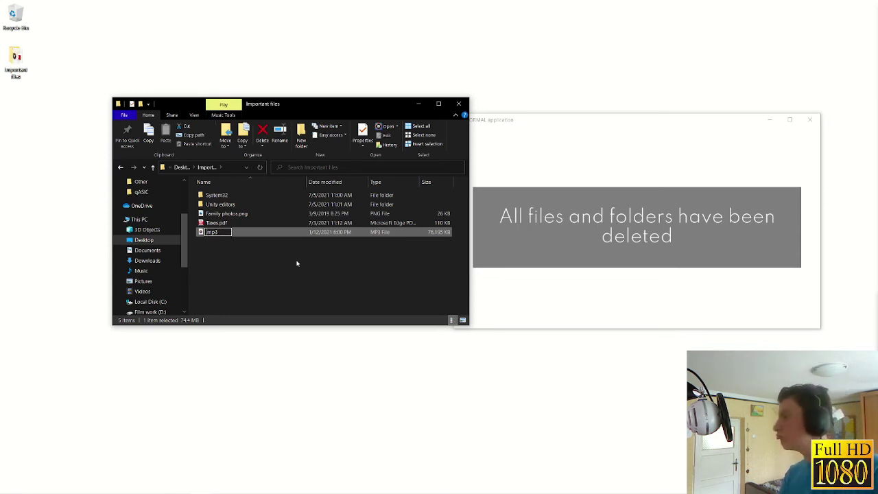
pyautogui.write('chill music')
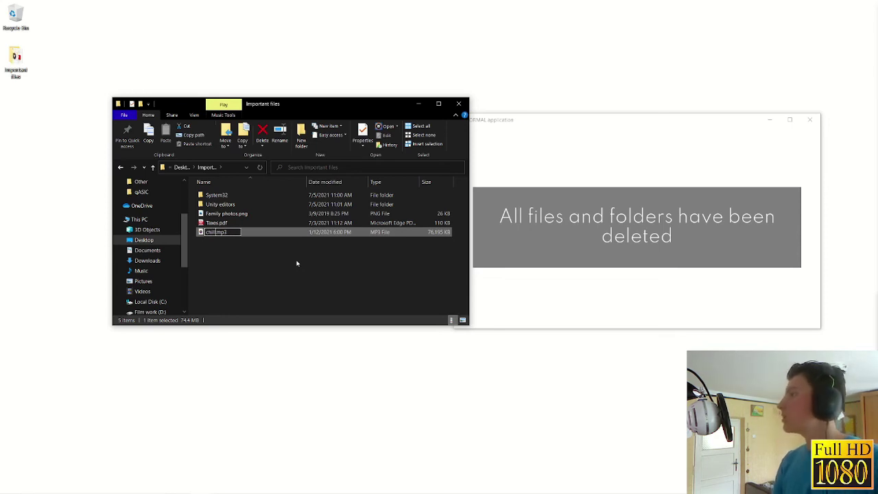
pyautogui.press('Return')
pyautogui.click(297, 264)
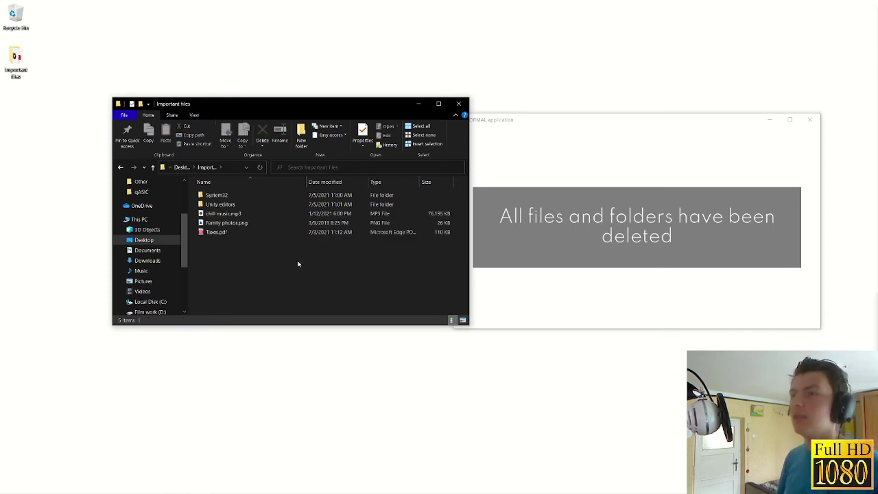
pyautogui.click(182, 167)
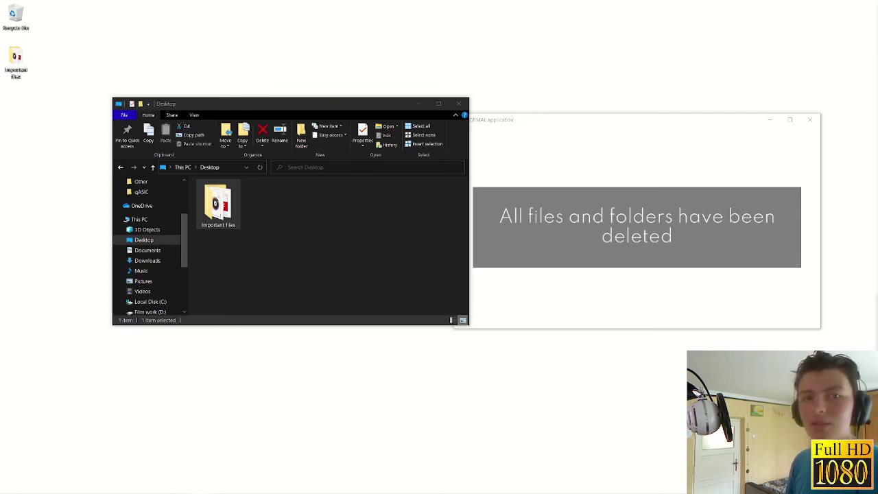
# - Run setfolder in the qASIC console with the pasted Important files path as the deleter's target
pyautogui.click(282, 245)
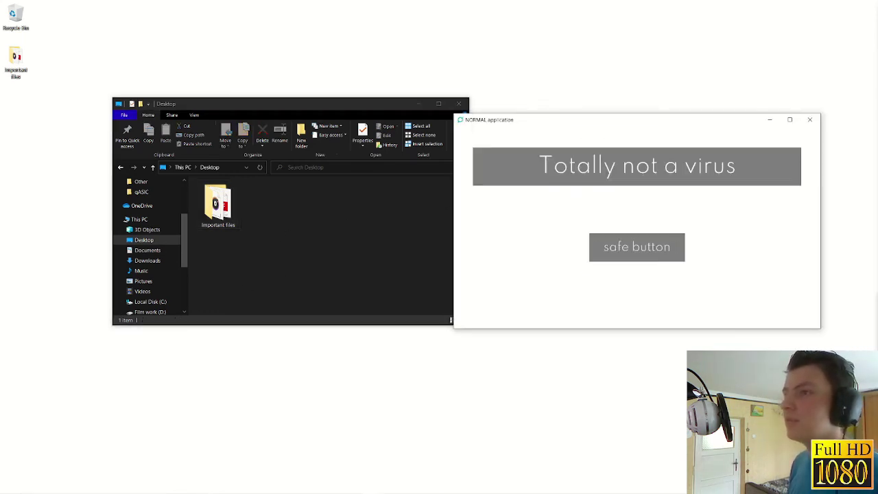
pyautogui.doubleClick(218, 203)
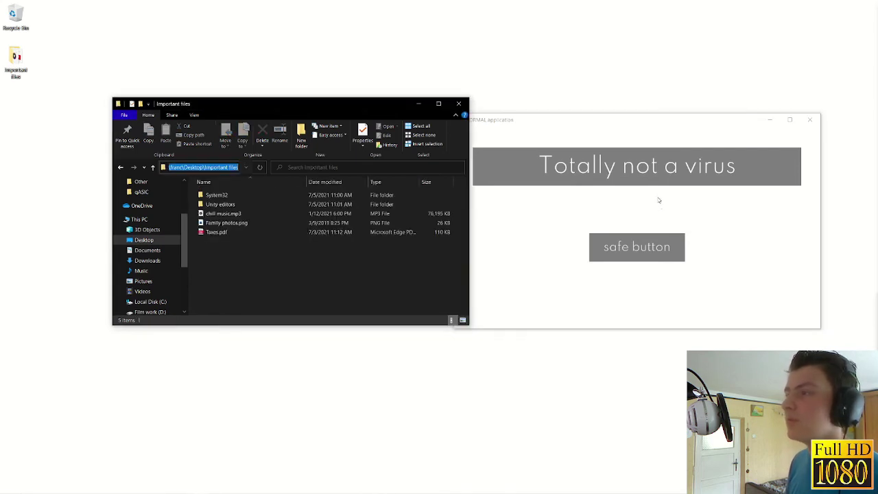
pyautogui.press('`')
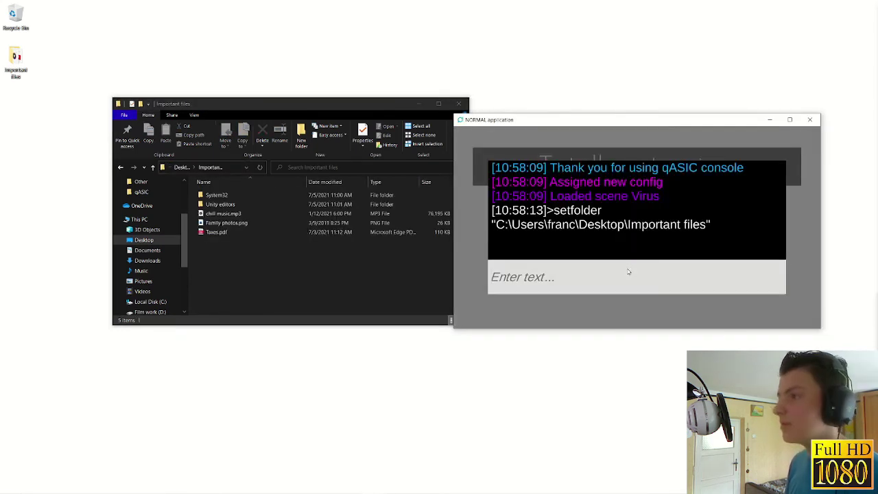
pyautogui.write('setf')
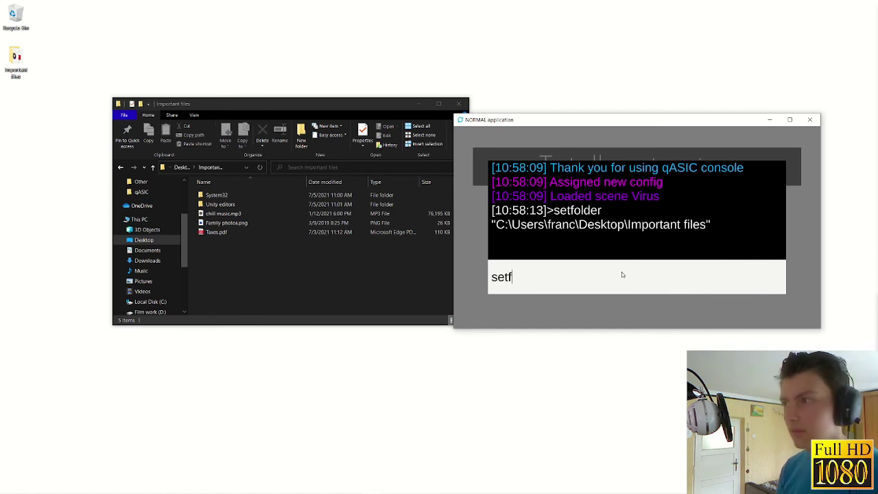
pyautogui.write('older "')
pyautogui.hotkey('ctrl', 'v')
pyautogui.press('Return')
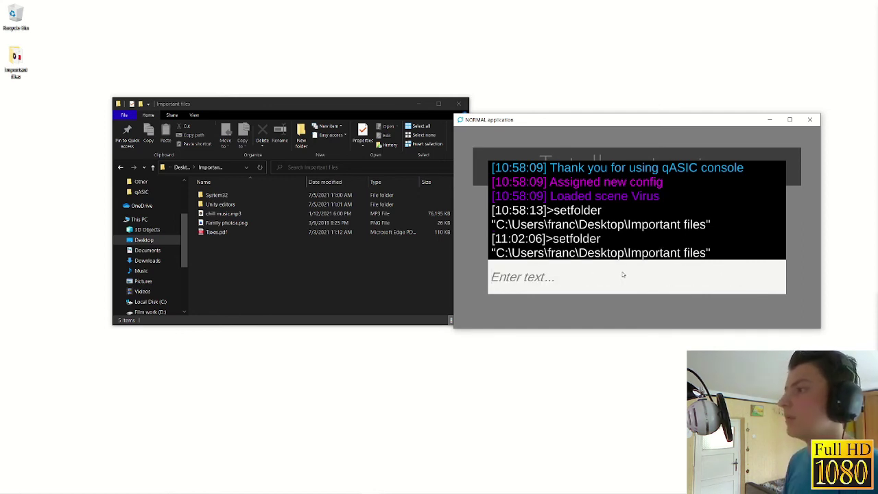
pyautogui.press('`')
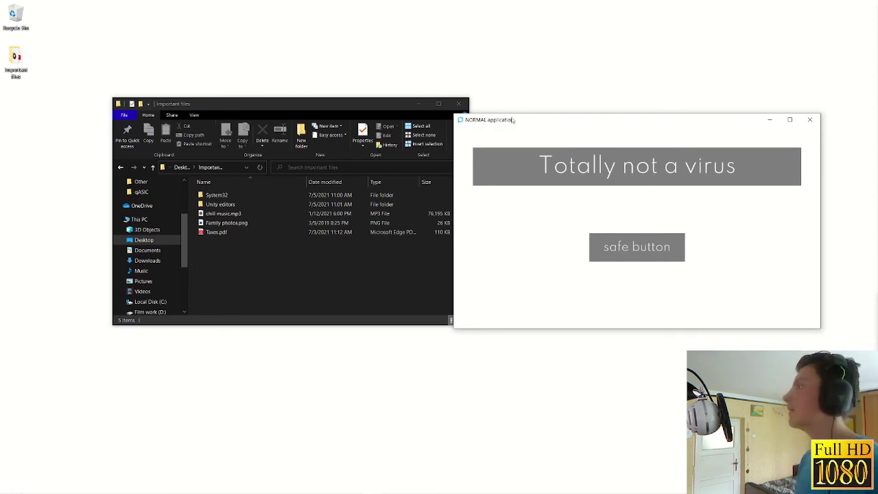
# - Browse Important files and its System32 folder, then go back up to the Desktop
pyautogui.moveTo(351, 108); pyautogui.dragTo(442, 123)
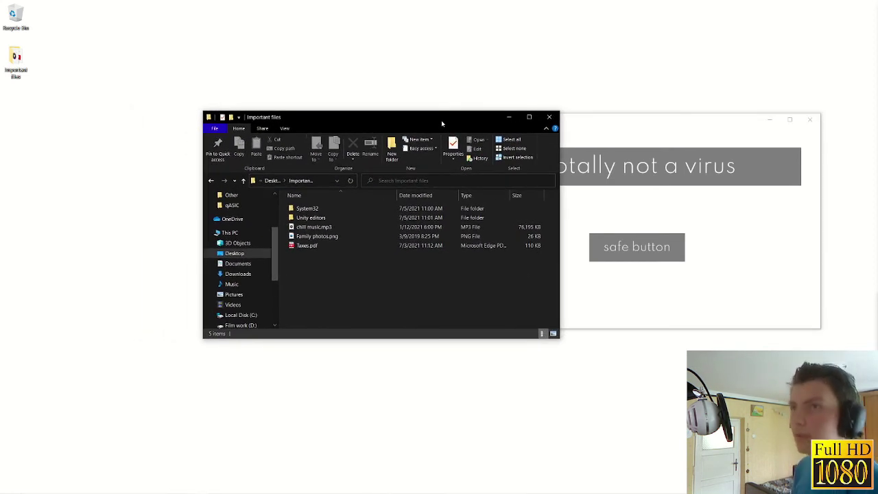
pyautogui.doubleClick(339, 209)
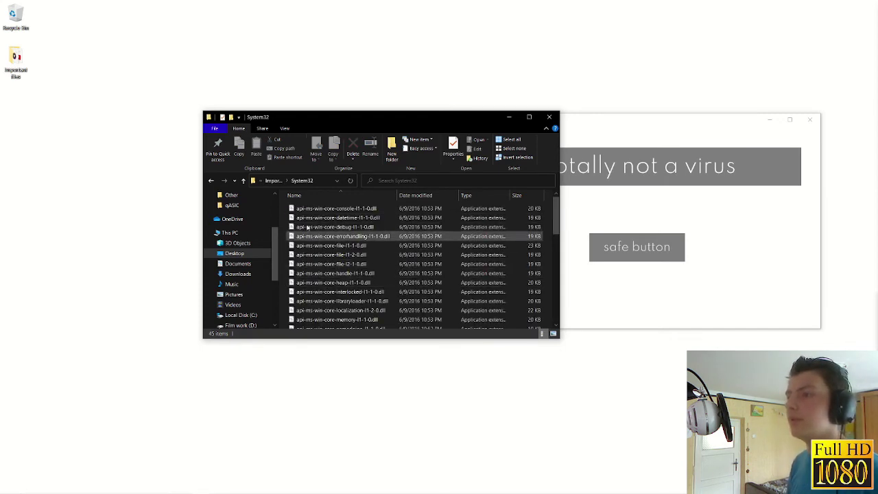
pyautogui.click(280, 181)
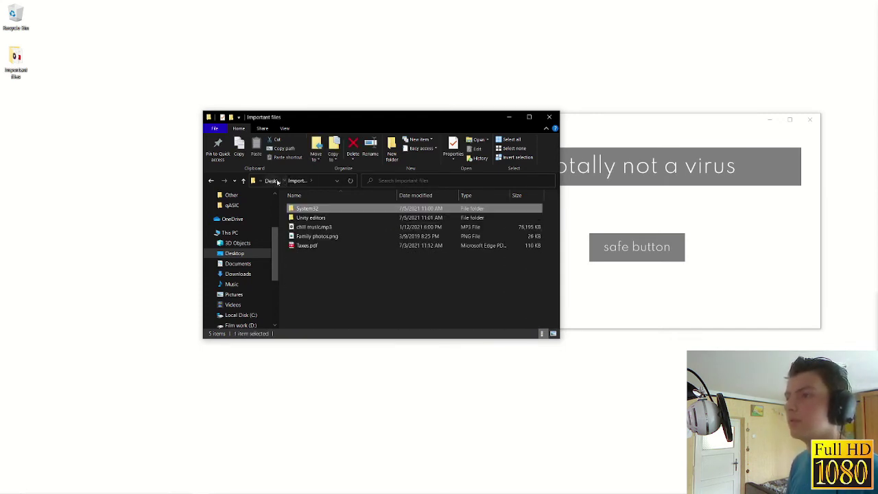
pyautogui.click(277, 181)
# - Trigger the deleter's wipe, leaving the Desktop folder empty beside the completion message
pyautogui.click(636, 202)
pyautogui.click(633, 248)
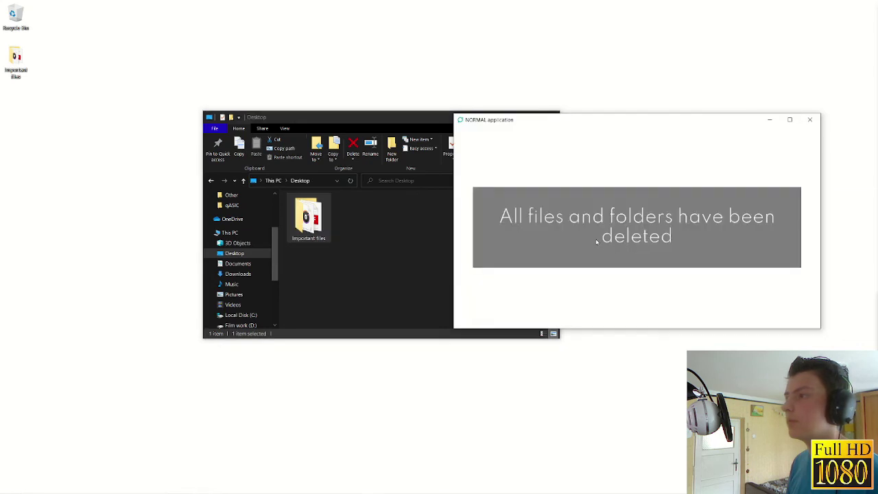
pyautogui.click(339, 223)
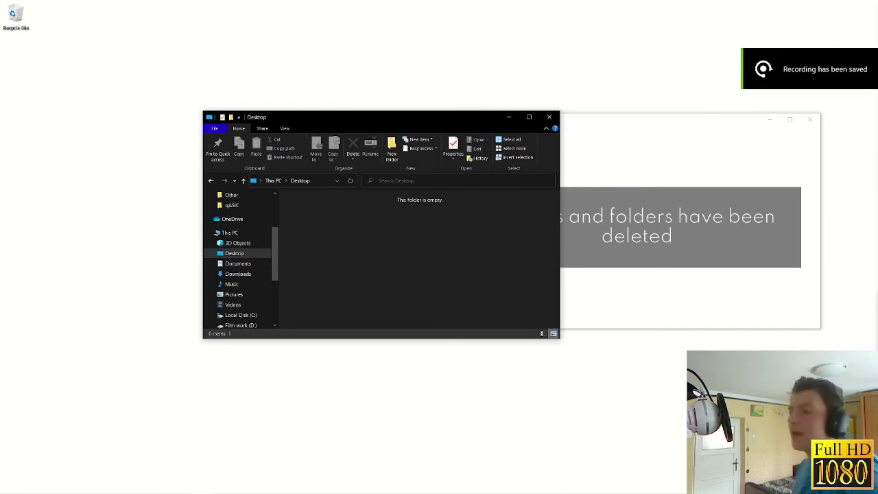
pyautogui.moveTo(319, 486)
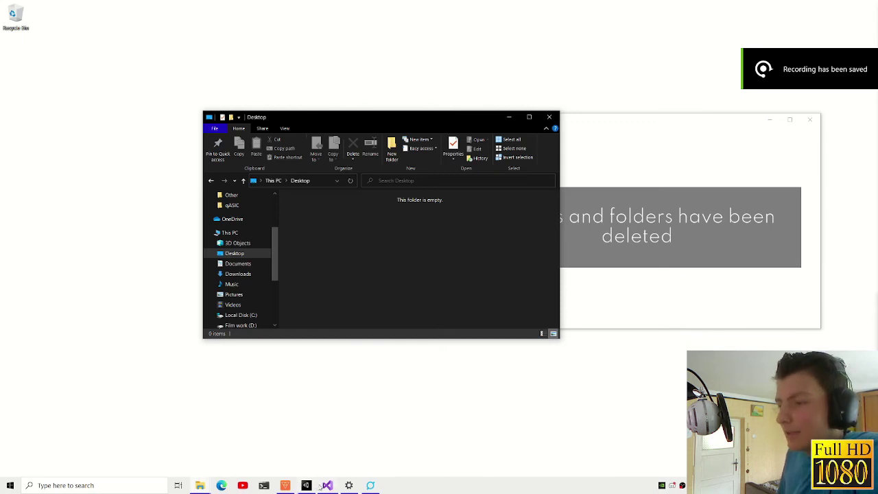
# - Turn off automatic taskbar hiding in the Windows taskbar settings
pyautogui.click(284, 485)
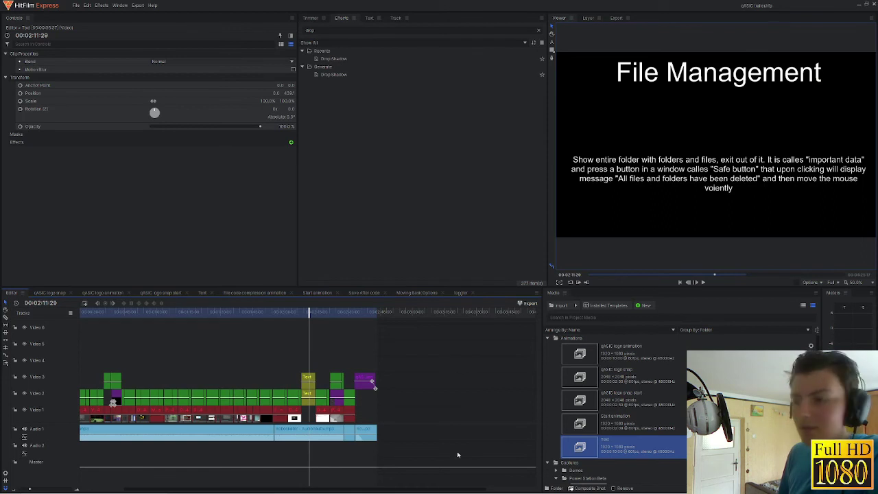
pyautogui.click(285, 485)
pyautogui.click(285, 485)
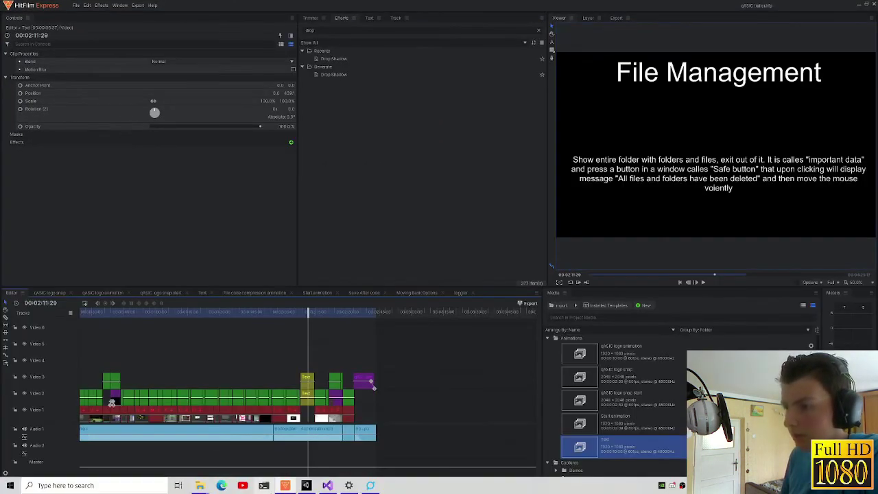
pyautogui.click(349, 486)
pyautogui.click(192, 198)
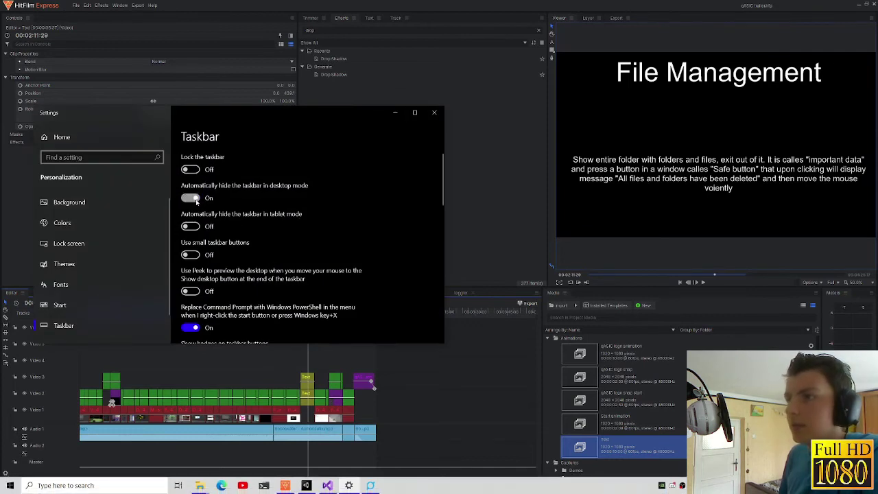
pyautogui.click(195, 198)
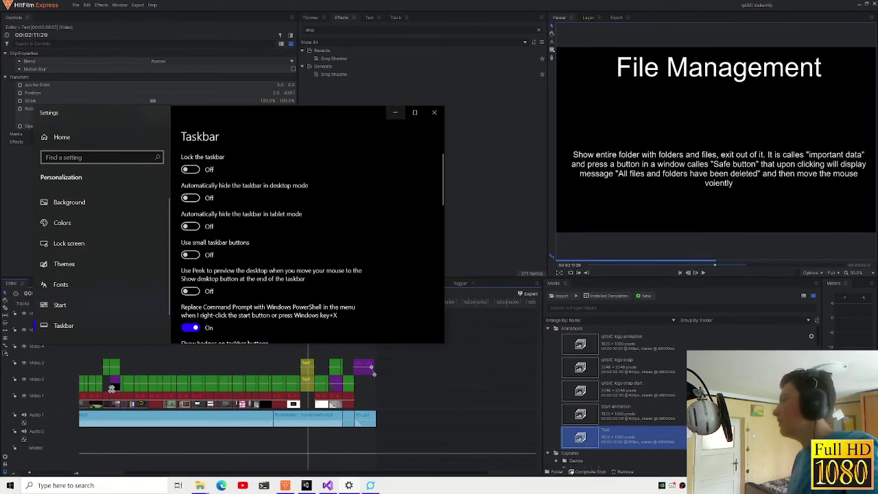
pyautogui.click(435, 111)
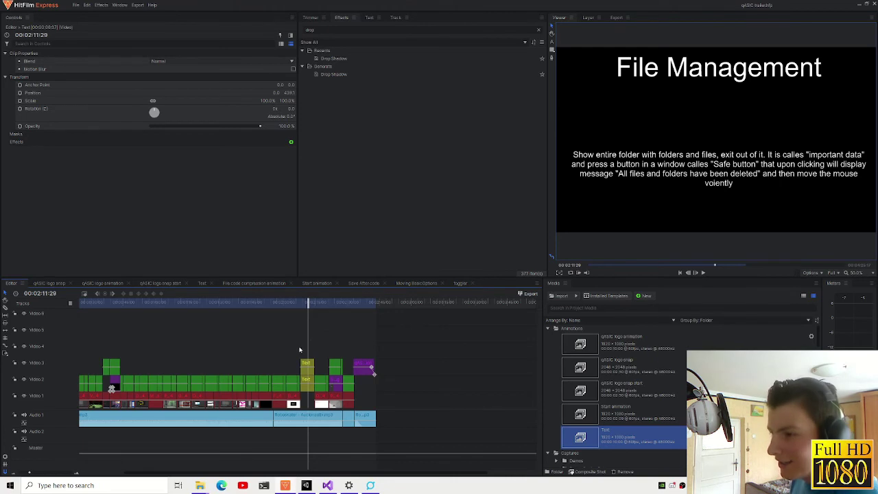
pyautogui.click(348, 485)
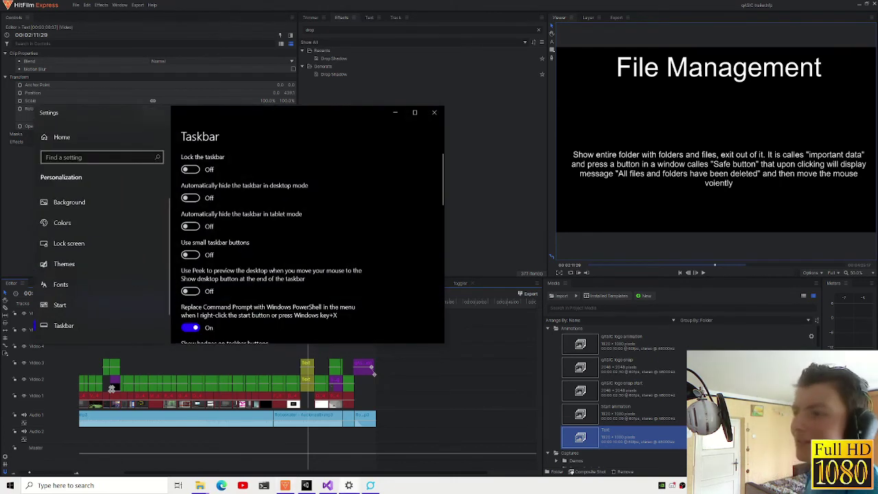
pyautogui.click(434, 113)
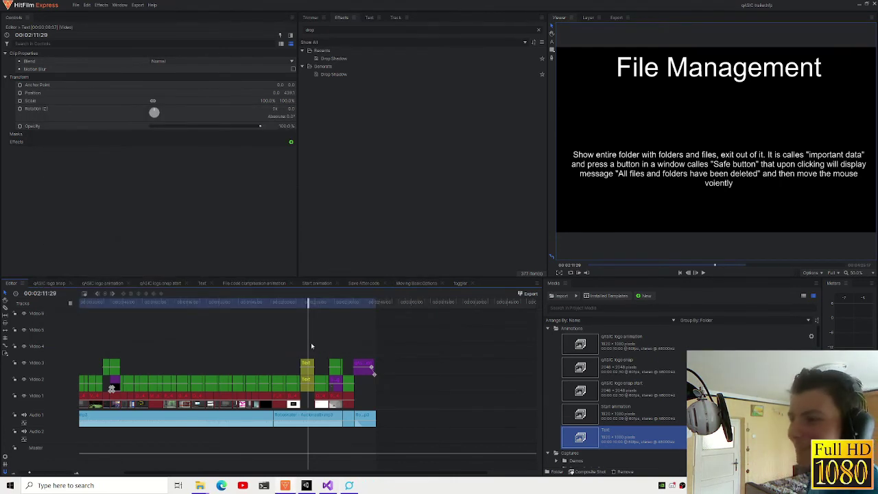
# - Delete the File Management placeholder text clip from the HitFilm timeline
pyautogui.scroll(3, 328, 352)
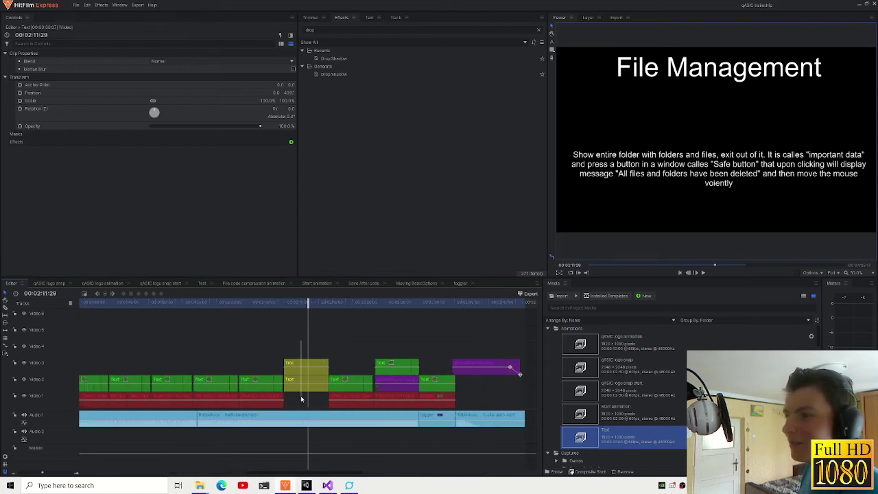
pyautogui.press('Delete')
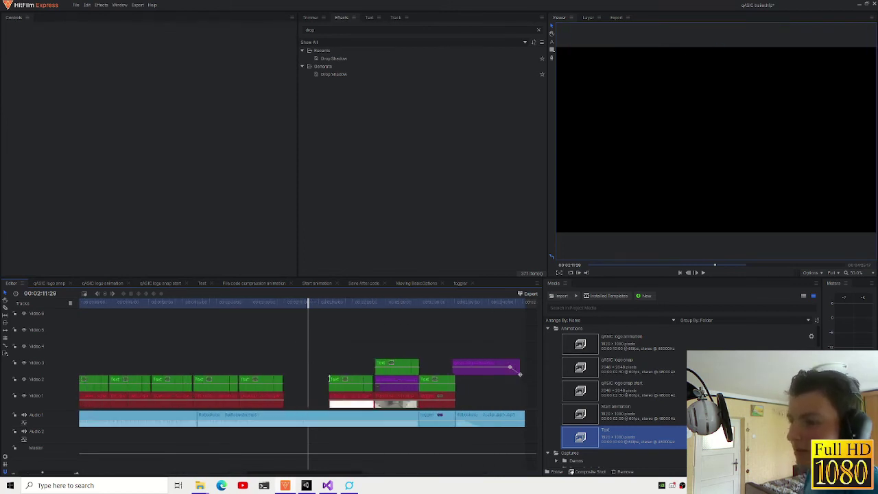
pyautogui.moveTo(199, 485)
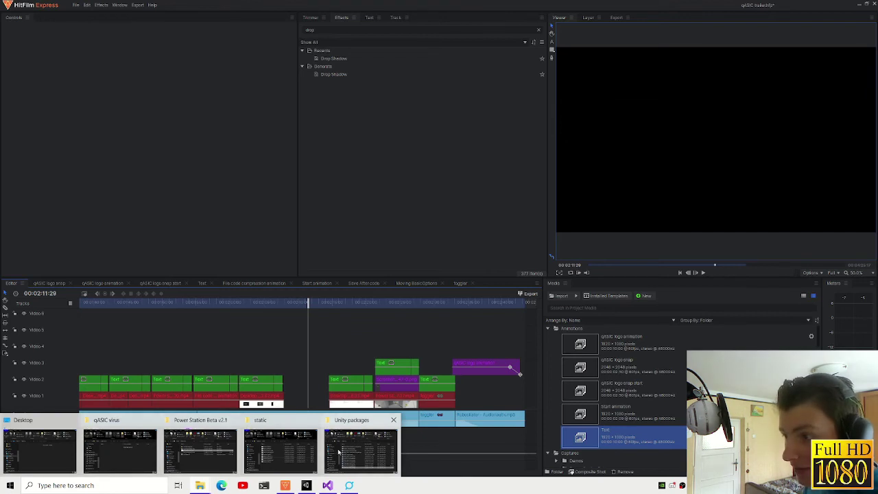
# - Drag the Desktop screen-recording MP4 from Explorer into HitFilm's Media panel
pyautogui.click(200, 449)
pyautogui.moveTo(199, 485)
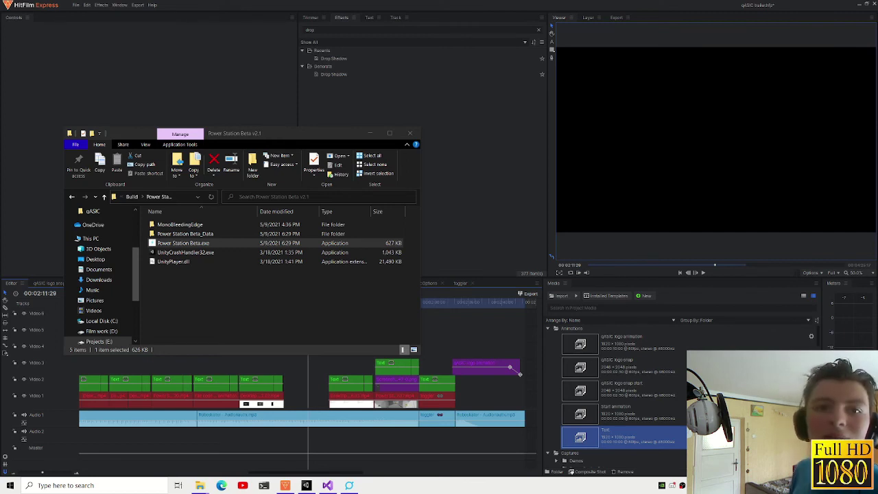
pyautogui.moveTo(816, 323)
pyautogui.mouseDown()
pyautogui.moveTo(601, 455)
pyautogui.moveTo(594, 354)
pyautogui.mouseUp()
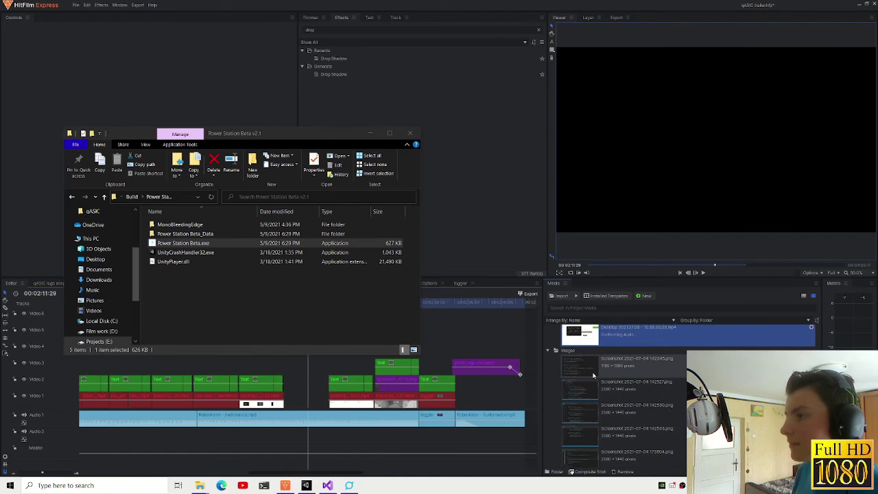
pyautogui.click(585, 323)
# - Locate the file-deletion moment in the Trimmer and drop that video into the Video 1 gap
pyautogui.click(315, 17)
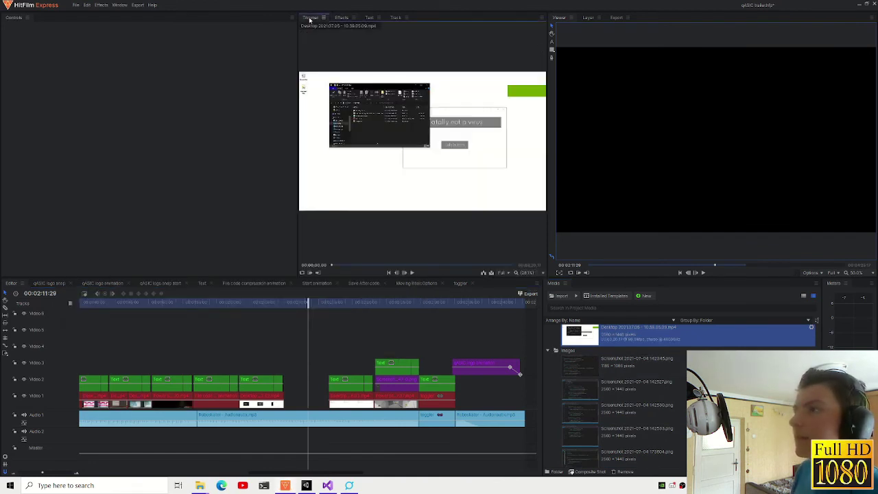
pyautogui.click(451, 264)
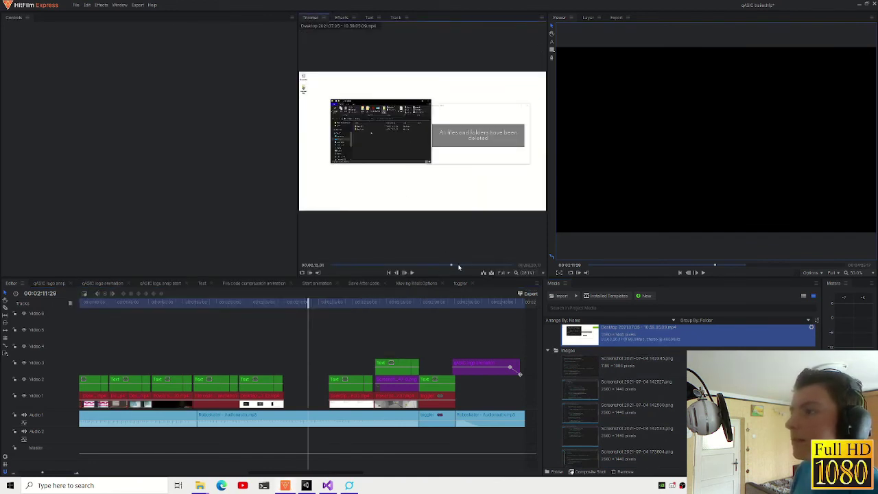
pyautogui.moveTo(463, 267); pyautogui.dragTo(505, 267)
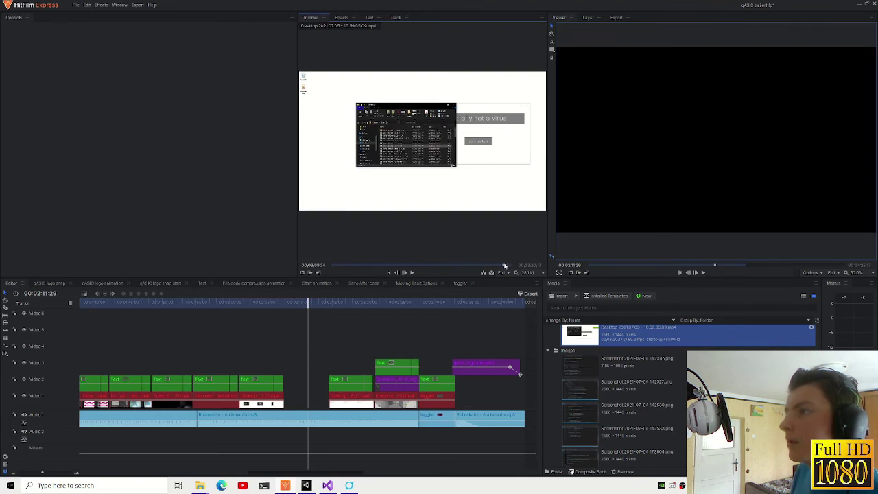
pyautogui.press('space')
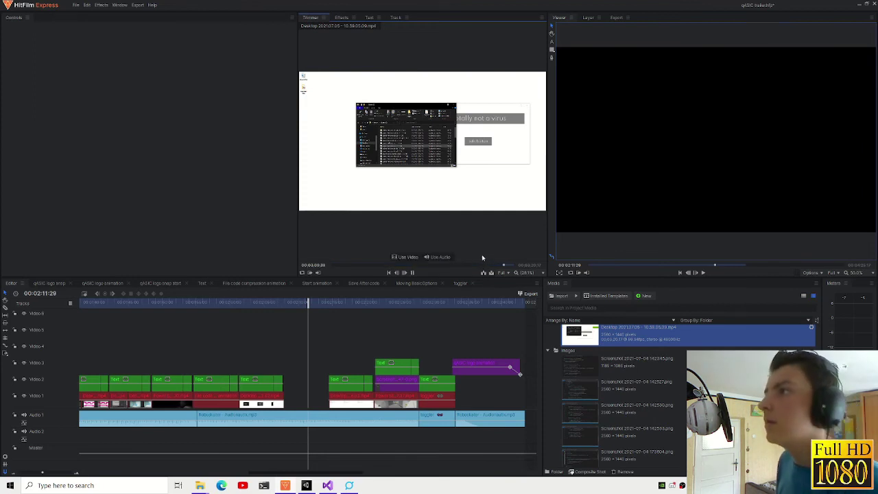
pyautogui.press('space')
pyautogui.press('space')
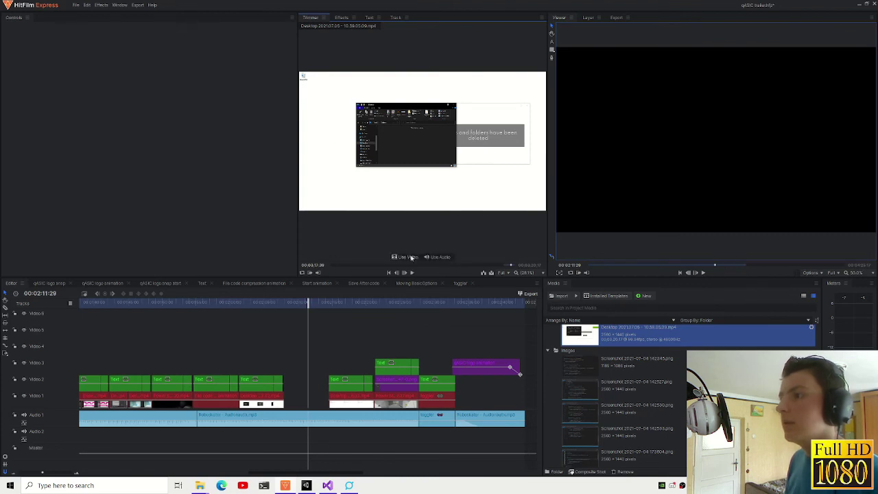
pyautogui.moveTo(411, 257)
pyautogui.mouseDown()
pyautogui.moveTo(274, 359)
pyautogui.moveTo(304, 363)
pyautogui.moveTo(281, 398)
pyautogui.mouseUp()
pyautogui.scroll(3, 616, 348)
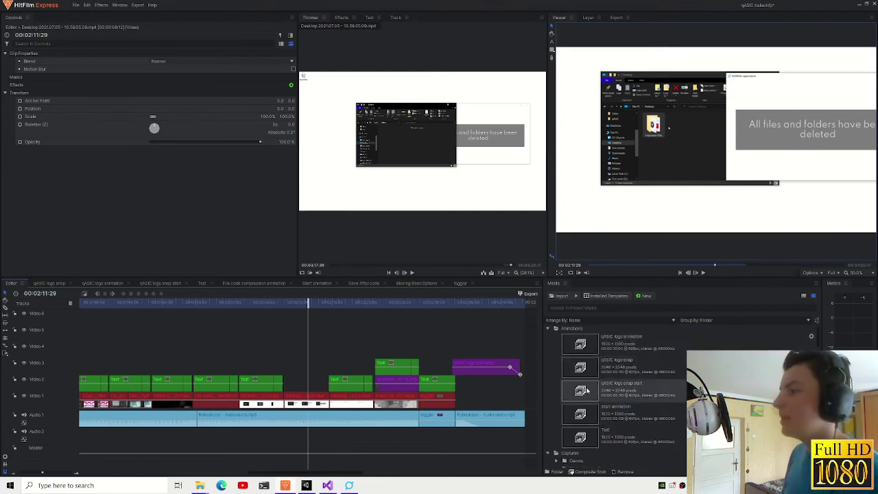
# - Place the Text composite on Video 4 above the recording and scale the Info Displayer caption to 100%
pyautogui.moveTo(604, 437); pyautogui.dragTo(284, 354)
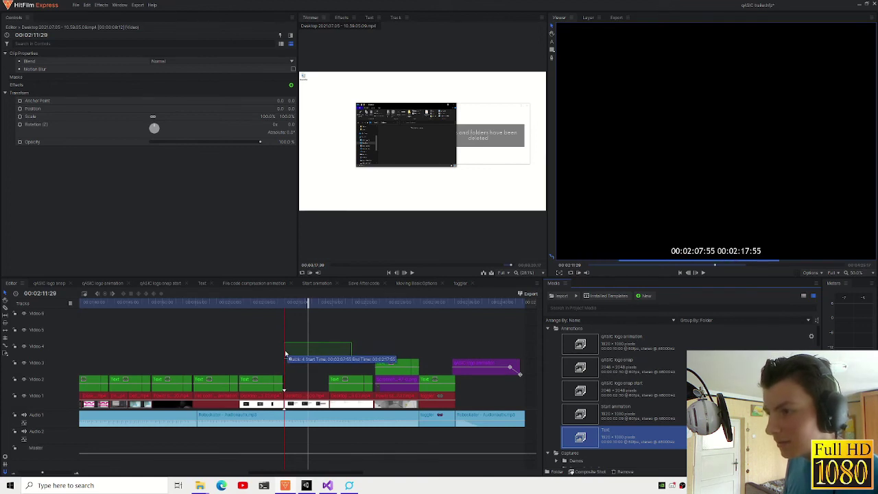
pyautogui.moveTo(285, 354); pyautogui.dragTo(286, 349)
pyautogui.click(287, 303)
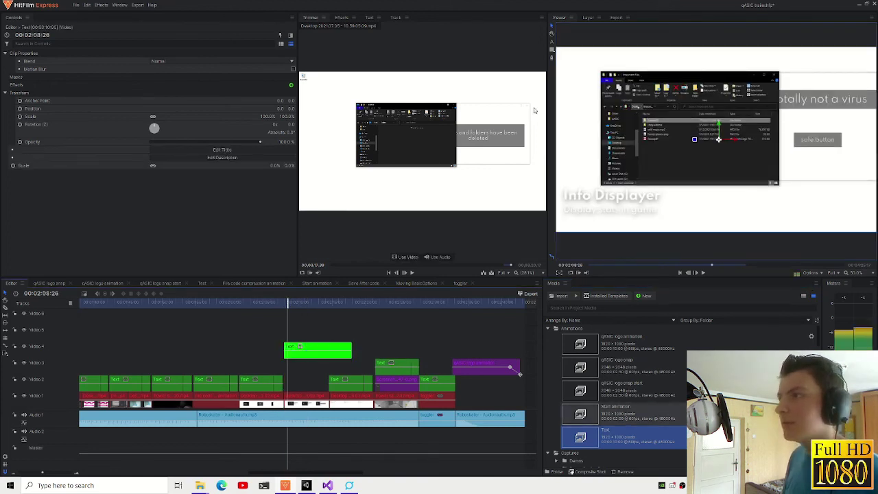
pyautogui.click(274, 165)
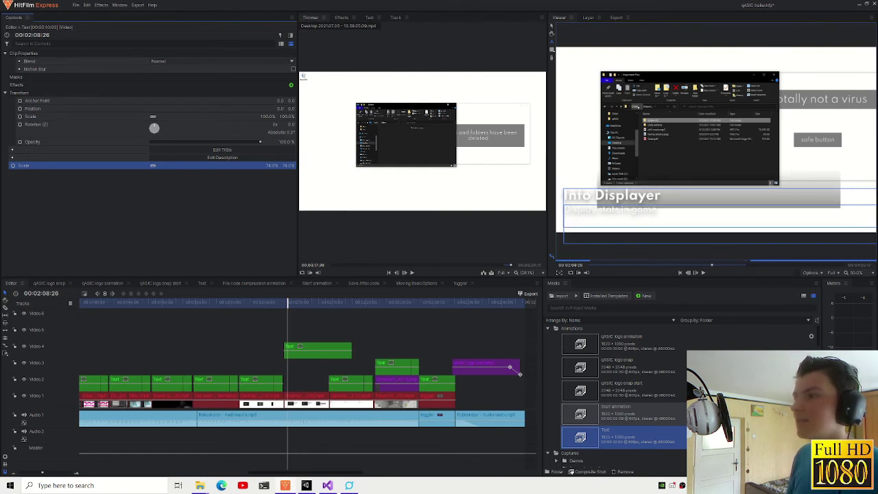
pyautogui.moveTo(268, 166); pyautogui.dragTo(274, 156)
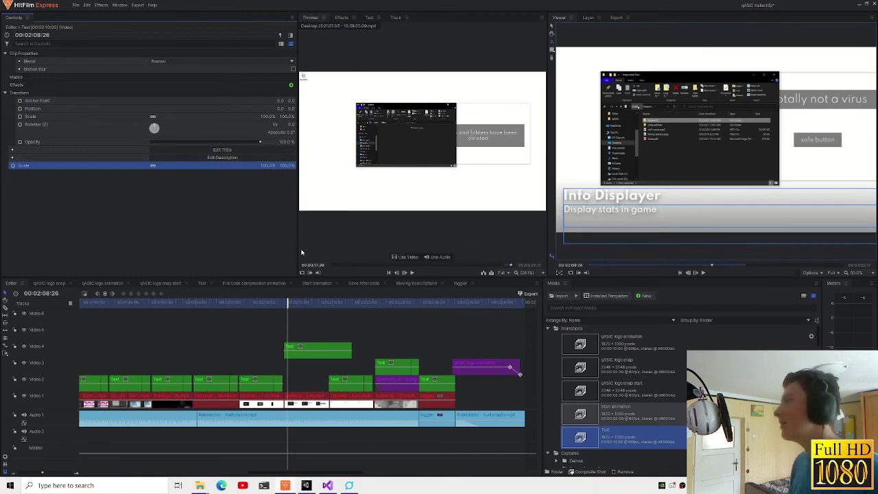
# - Go to 00:02:15:57 and select the Video 4 caption clip, trimming and restoring its length
pyautogui.click(343, 306)
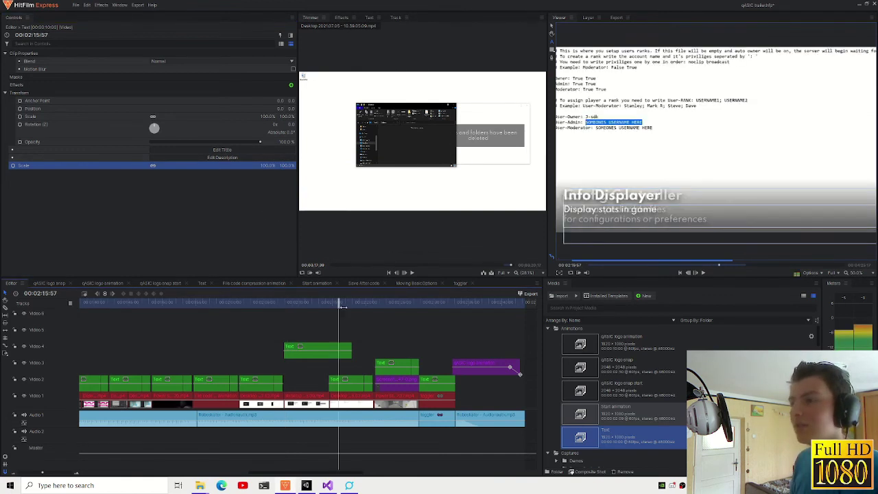
pyautogui.click(347, 350)
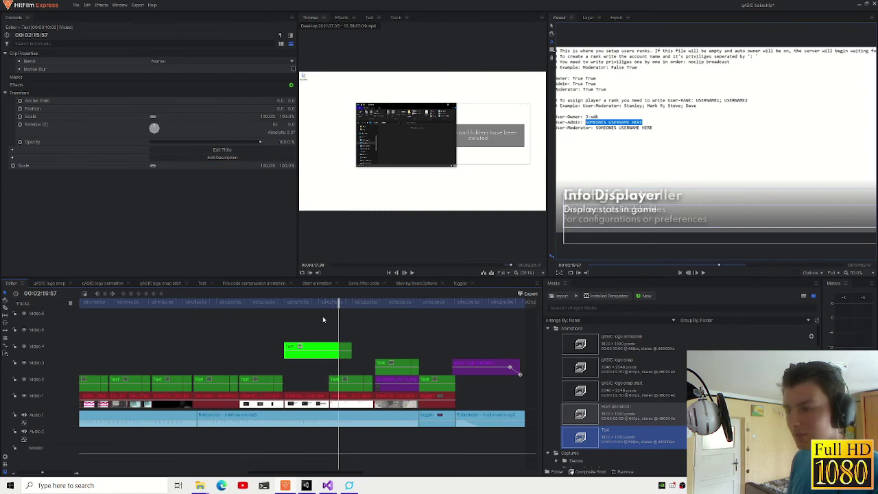
pyautogui.scroll(-2, 327, 313)
pyautogui.scroll(1, 328, 313)
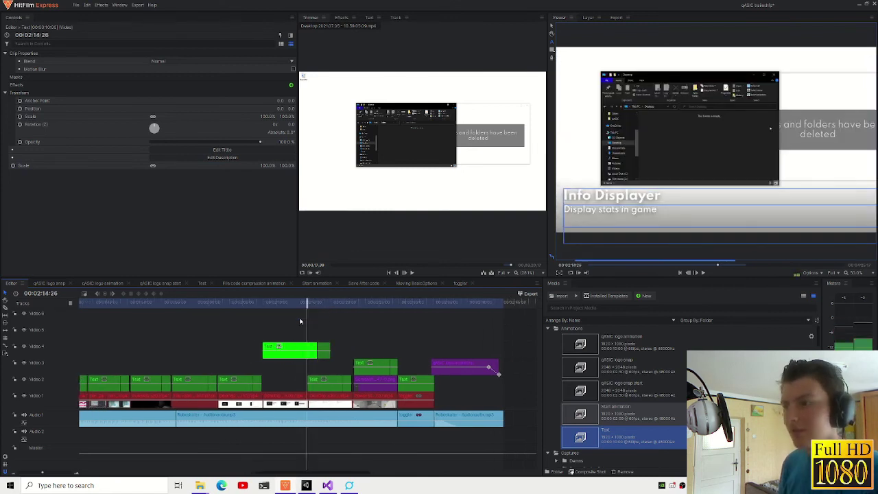
pyautogui.moveTo(318, 347); pyautogui.dragTo(301, 352)
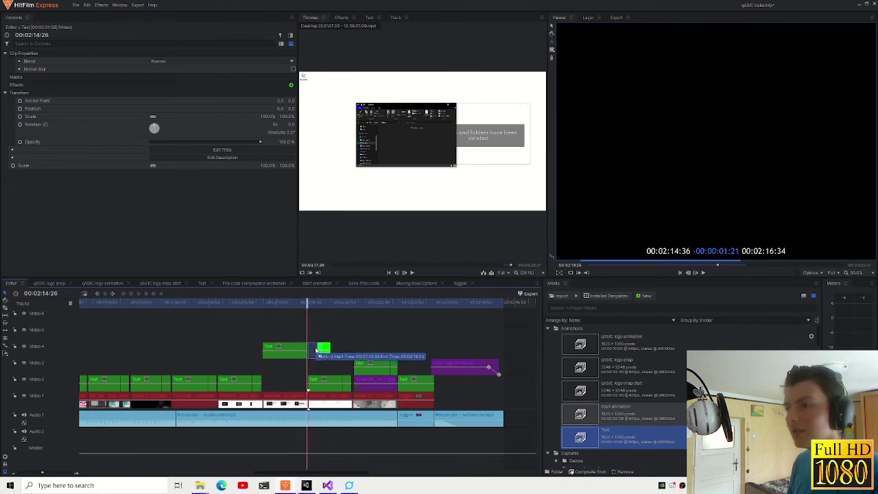
pyautogui.moveTo(300, 352); pyautogui.dragTo(325, 353)
pyautogui.click(317, 349)
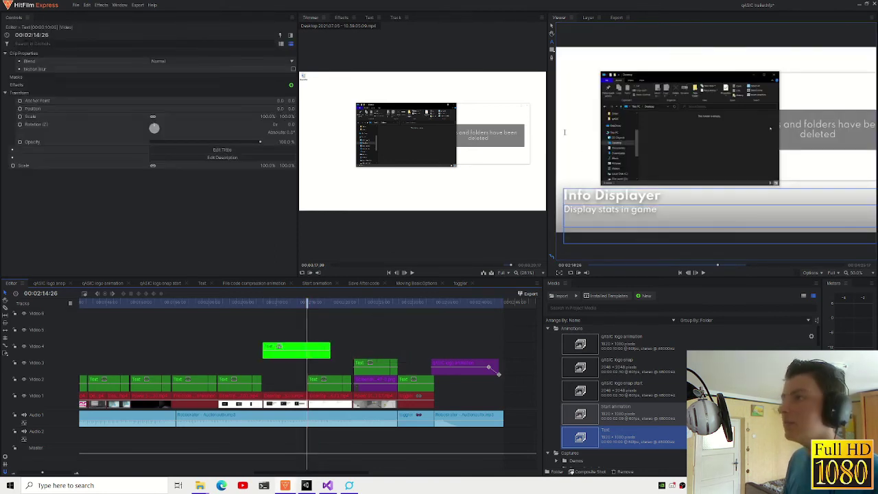
# - Retype the caption as 'Full folder deletion' / 'Delete a folder with files and directories in it'
pyautogui.doubleClick(671, 209)
pyautogui.moveTo(564, 196); pyautogui.dragTo(661, 196)
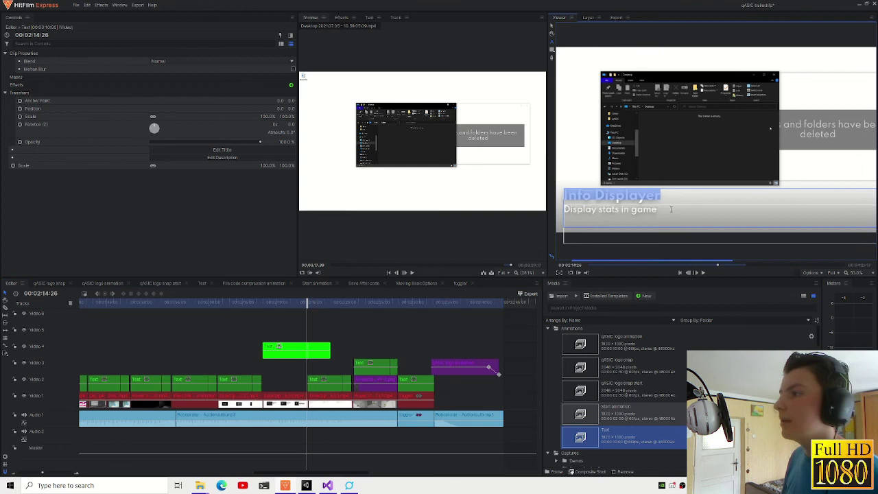
pyautogui.write('Ful')
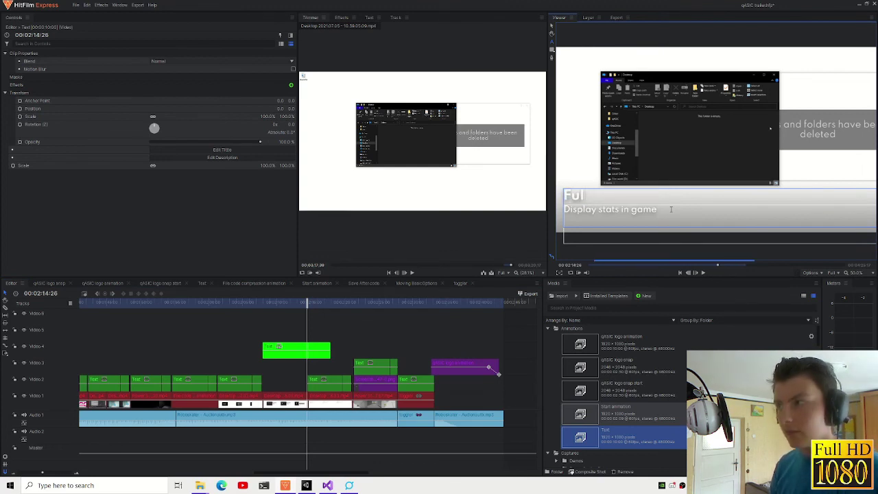
pyautogui.write('n')
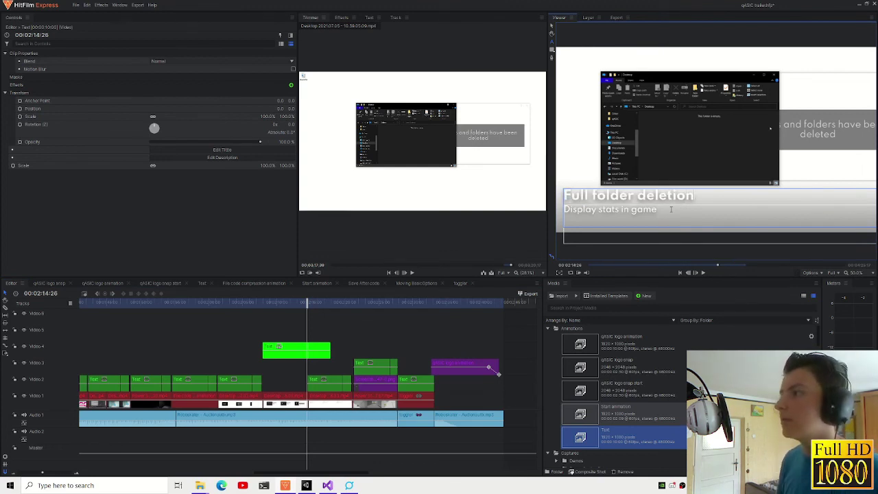
pyautogui.moveTo(671, 210); pyautogui.dragTo(564, 210)
pyautogui.write('Delete')
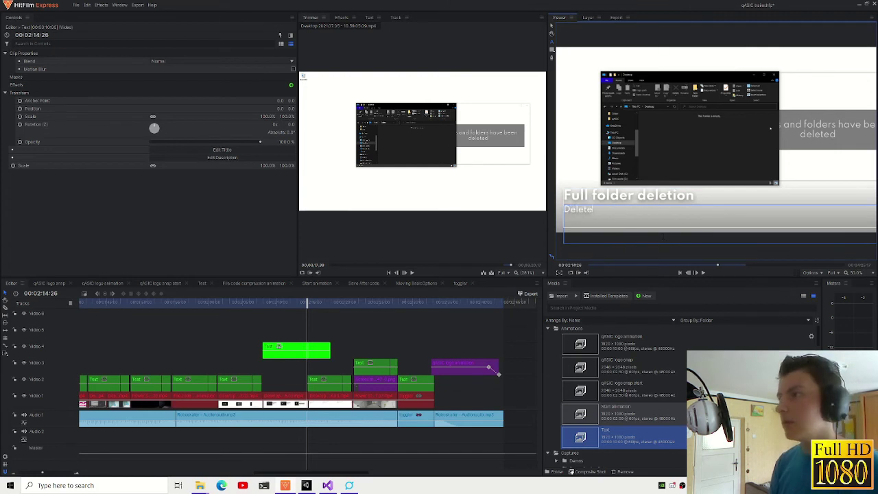
pyautogui.write(' fol')
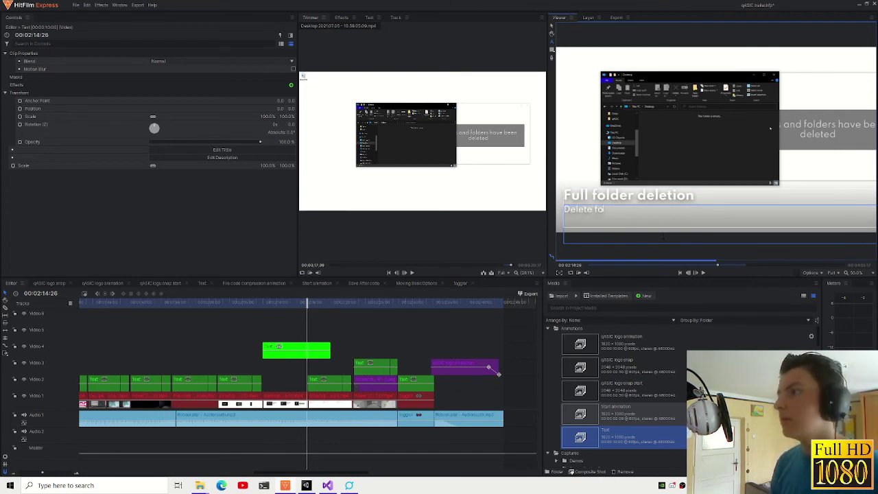
pyautogui.press('BackSpace')
pyautogui.press('BackSpace')
pyautogui.press('BackSpace')
pyautogui.write('a folder with files and')
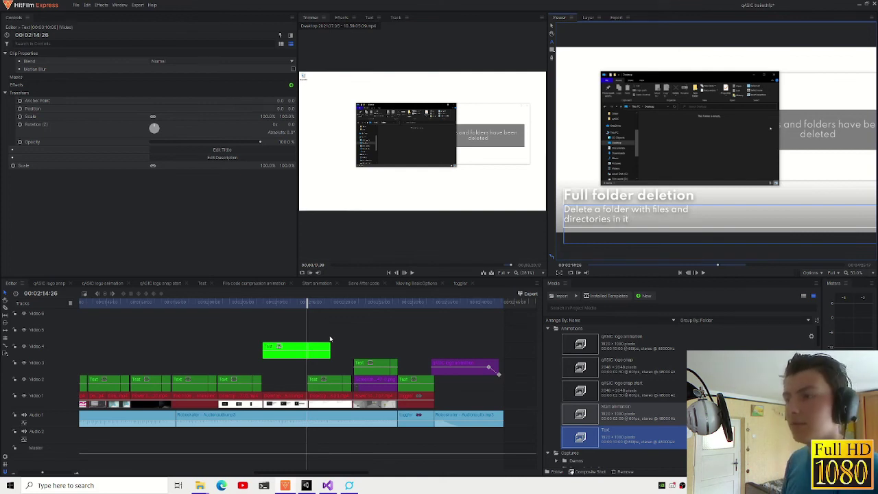
pyautogui.click(319, 302)
# - Finish the text edit and shorten the Full folder deletion clip from its end
pyautogui.click(553, 27)
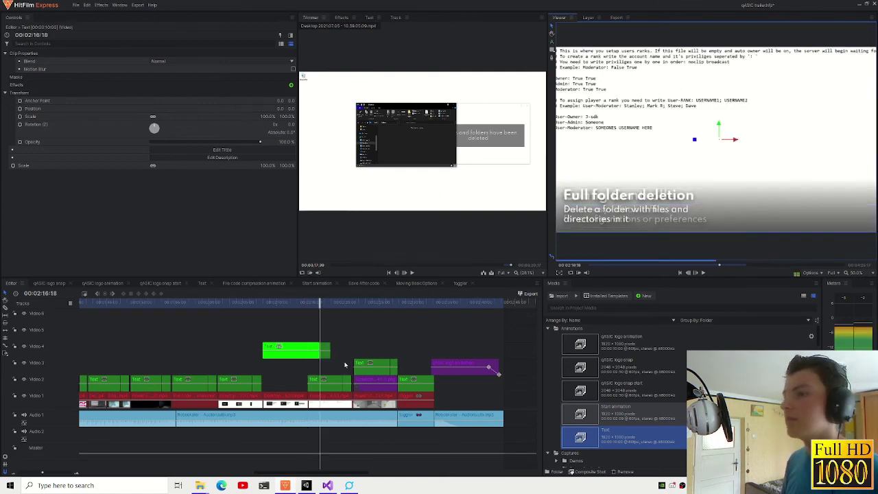
pyautogui.moveTo(329, 350); pyautogui.dragTo(302, 350)
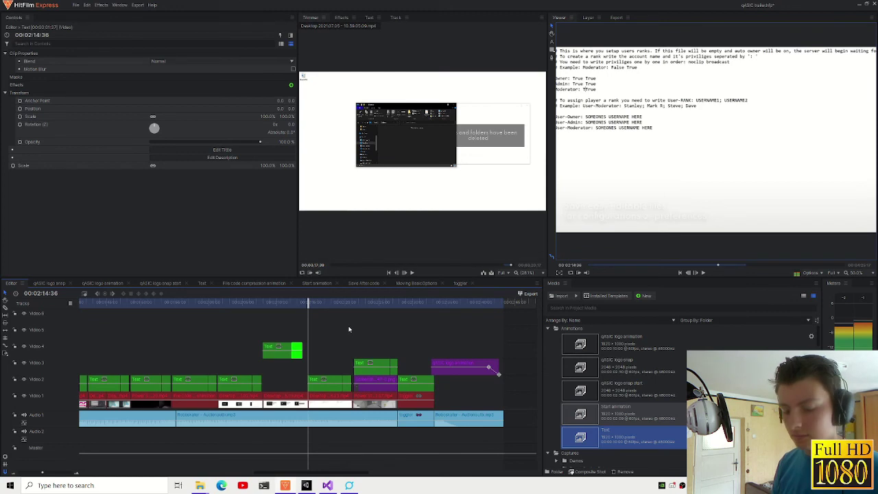
pyautogui.scroll(-5, 349, 329)
pyautogui.press('Home')
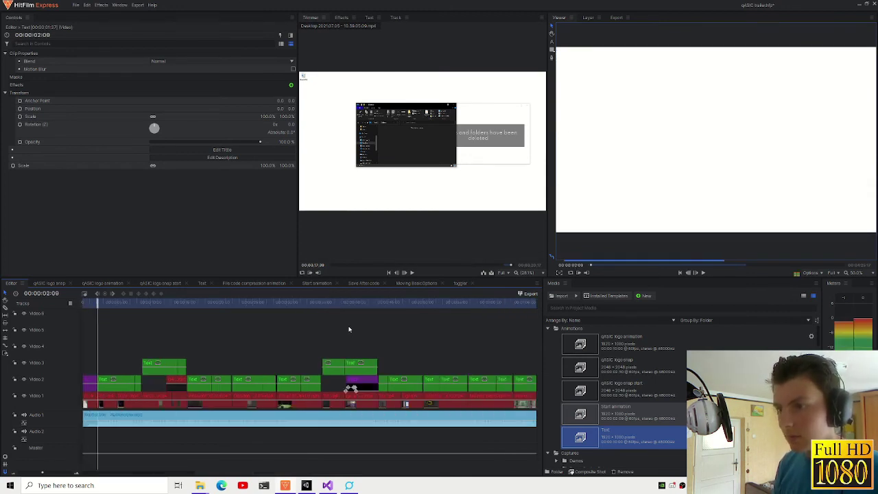
pyautogui.scroll(-3, 336, 328)
pyautogui.scroll(-2, 320, 335)
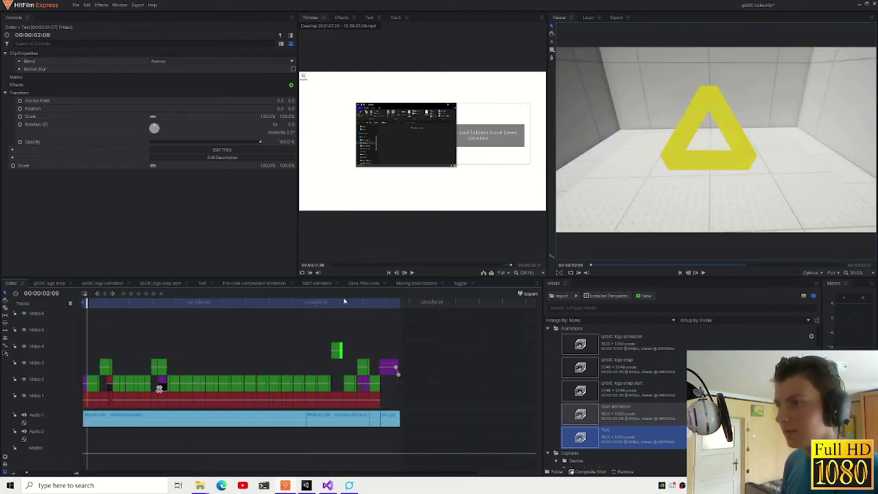
# - Review the File Explorer and config text sections and nudge a Video 2 caption clip
pyautogui.click(345, 301)
pyautogui.scroll(3, 334, 351)
pyautogui.scroll(2, 337, 354)
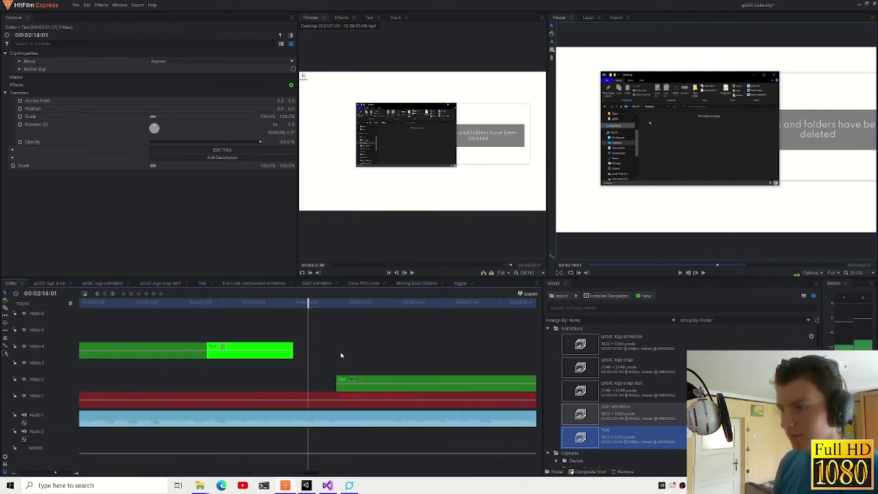
pyautogui.scroll(-3, 373, 369)
pyautogui.scroll(2, 371, 371)
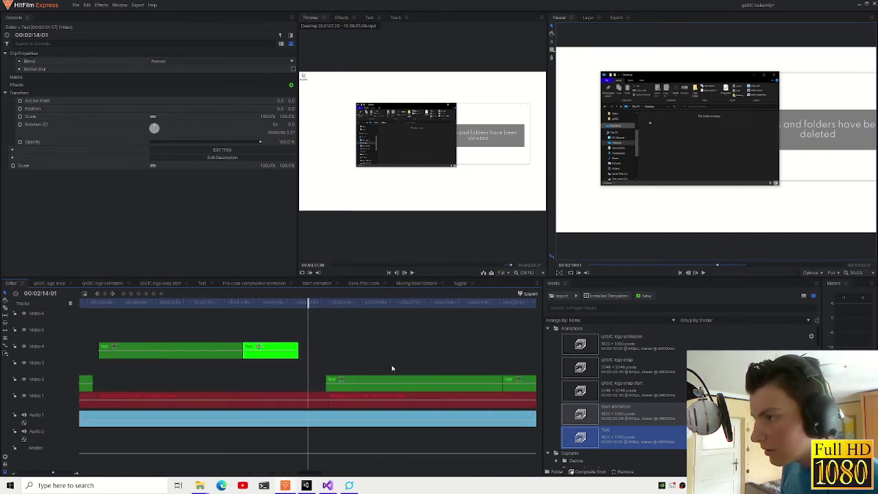
pyautogui.scroll(-2, 223, 338)
pyautogui.click(287, 303)
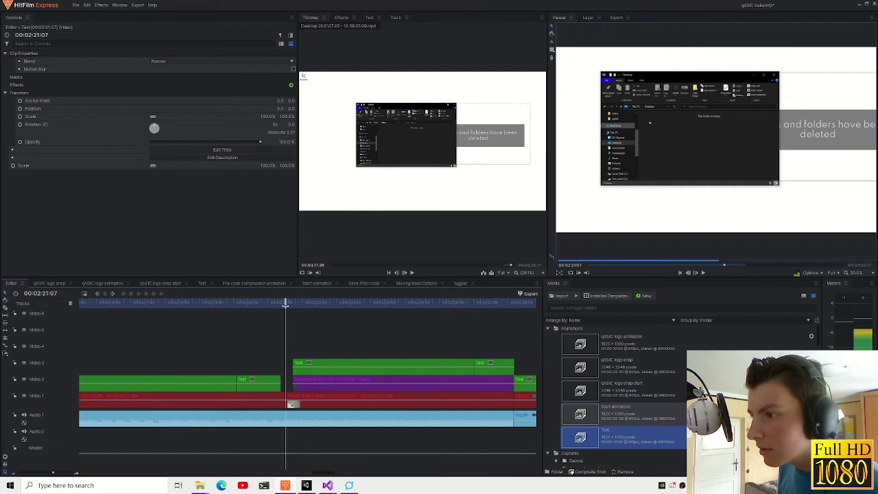
pyautogui.scroll(1, 291, 306)
pyautogui.click(301, 304)
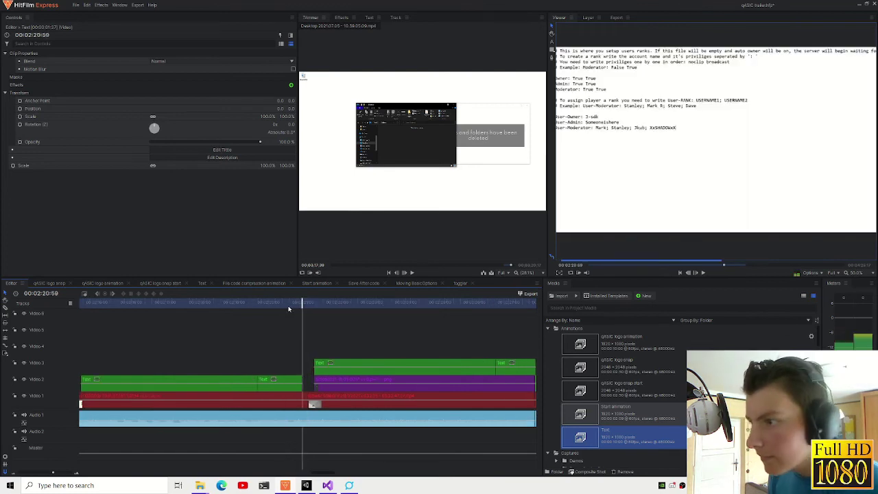
pyautogui.hscroll(-3, 287, 376)
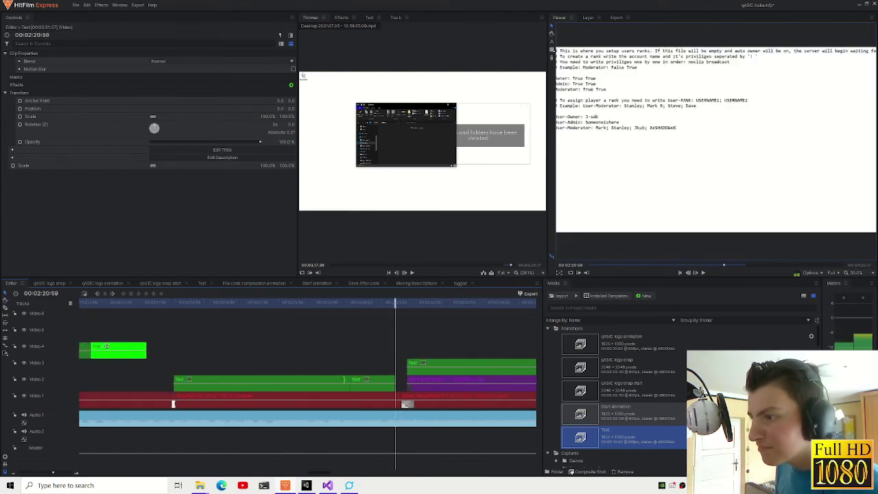
pyautogui.moveTo(190, 379); pyautogui.dragTo(193, 379)
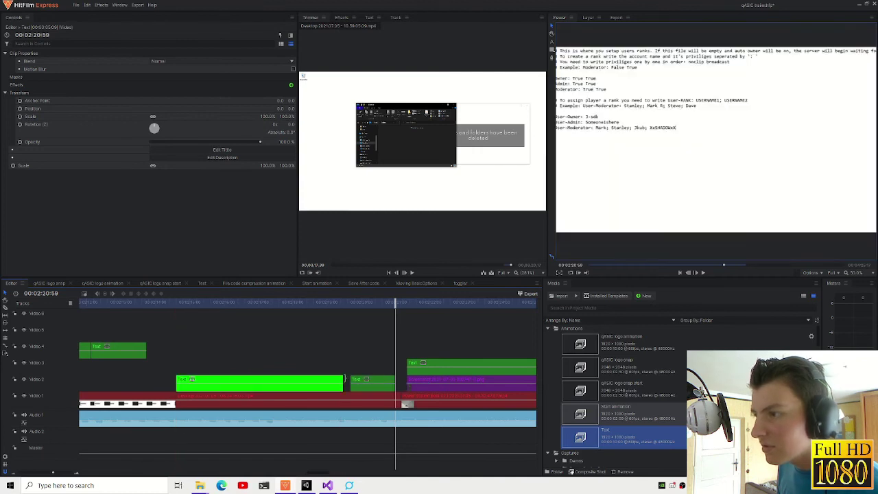
# - Move the Full folder deletion caption down onto the Video 2 track around 02:14:26
pyautogui.scroll(-2, 164, 364)
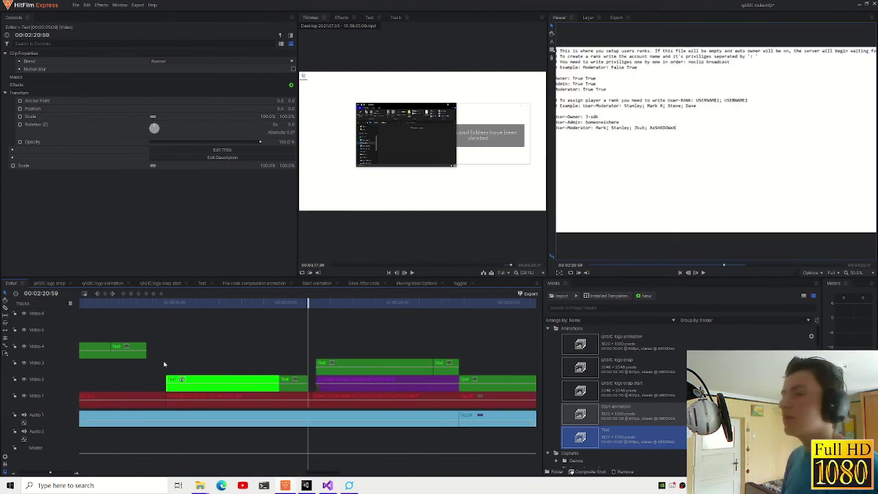
pyautogui.click(186, 309)
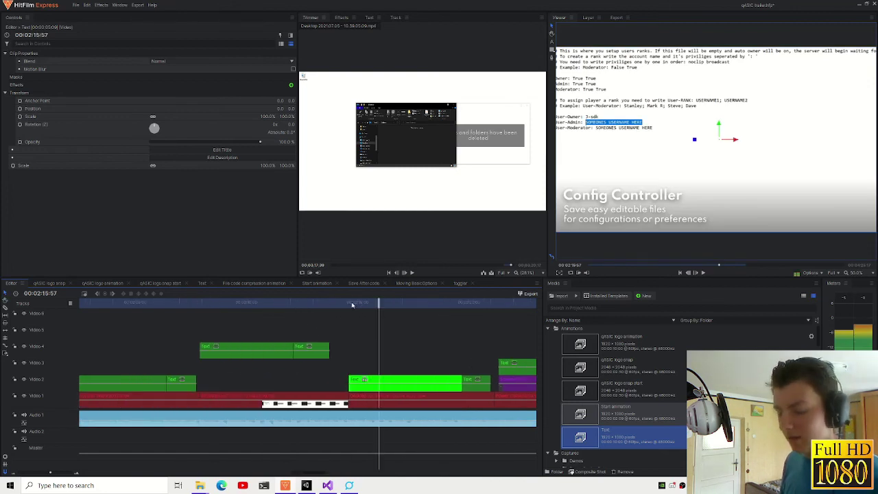
pyautogui.click(352, 304)
pyautogui.hotkey('shift', 'Left')
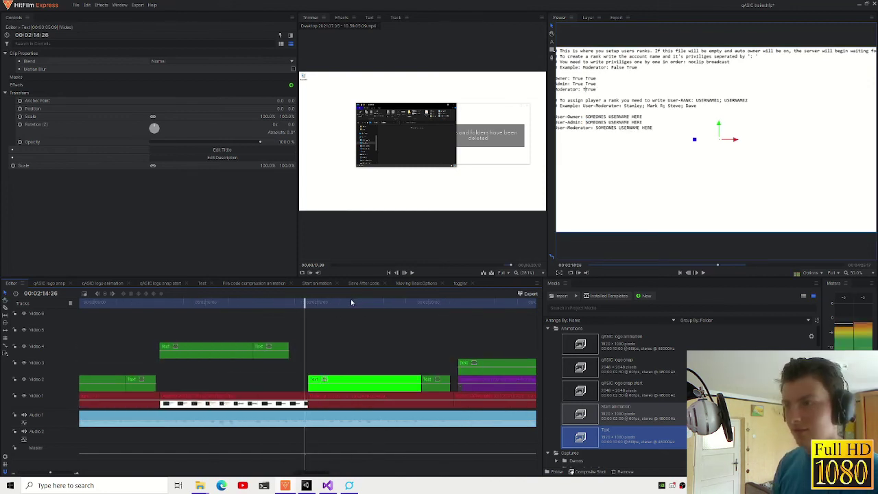
pyautogui.moveTo(276, 351)
pyautogui.mouseDown()
pyautogui.moveTo(302, 350)
pyautogui.moveTo(269, 345)
pyautogui.moveTo(278, 380)
pyautogui.mouseUp()
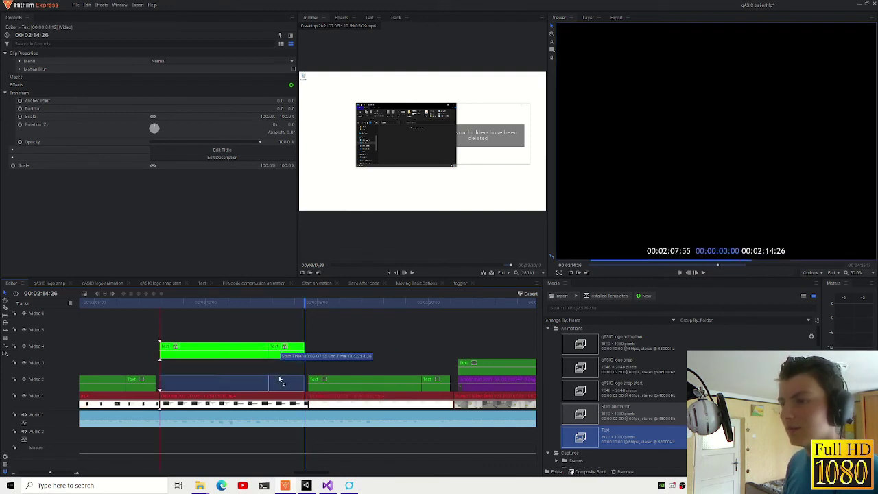
pyautogui.moveTo(163, 301); pyautogui.dragTo(289, 306)
pyautogui.click(171, 302)
pyautogui.scroll(-5, 210, 328)
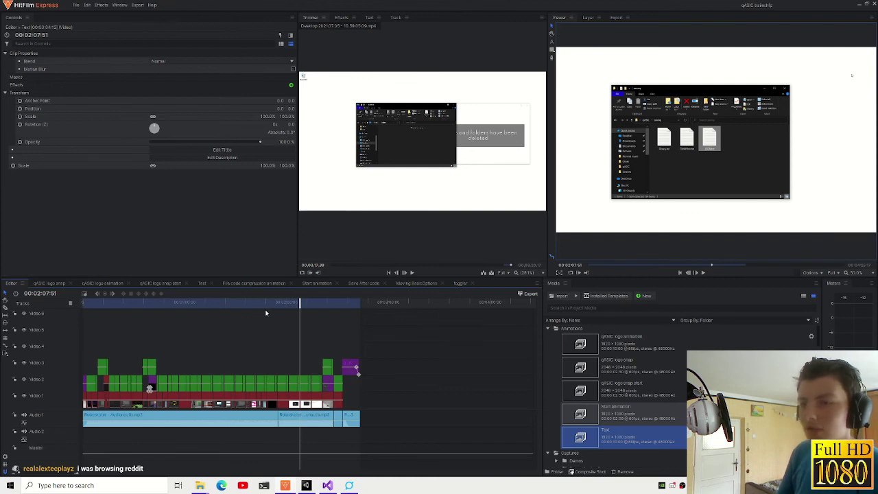
pyautogui.scroll(4, 325, 336)
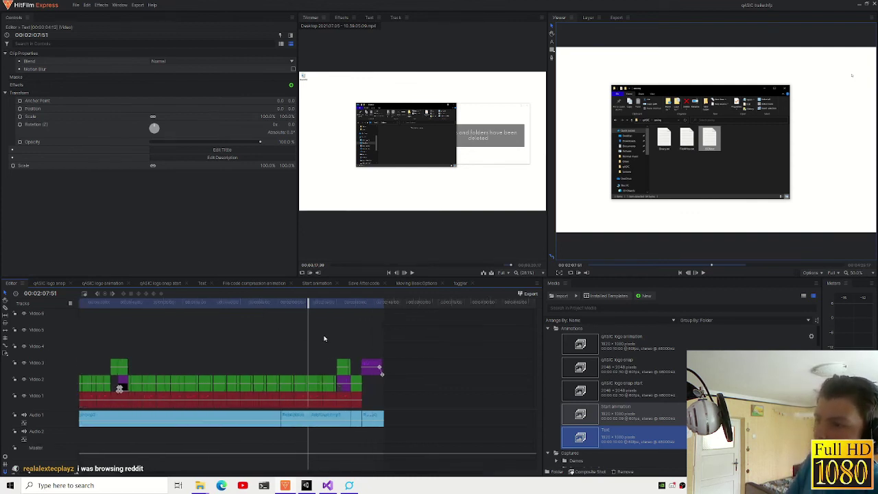
pyautogui.scroll(-2, 323, 337)
pyautogui.scroll(-2, 323, 336)
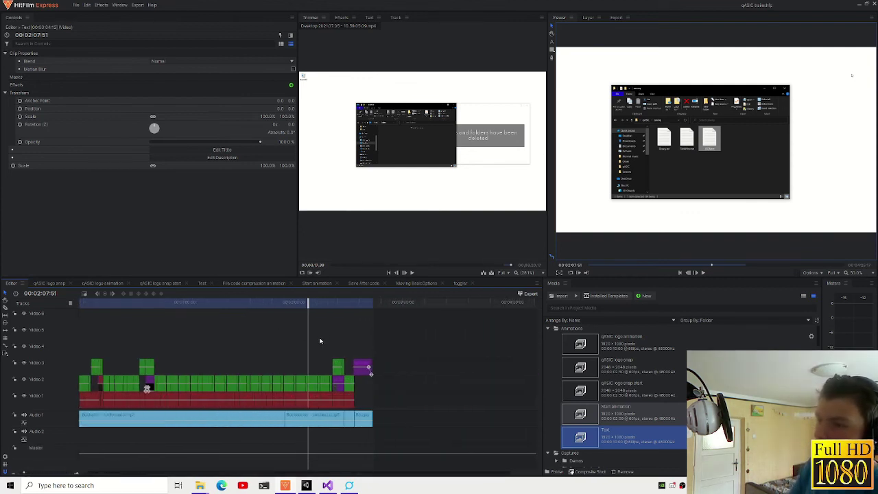
pyautogui.scroll(-1, 320, 343)
pyautogui.scroll(1, 417, 370)
pyautogui.scroll(2, 416, 374)
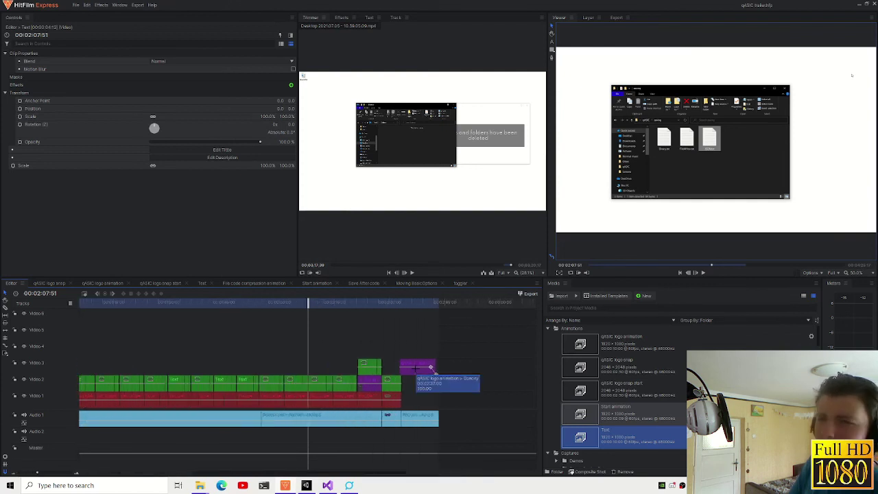
pyautogui.scroll(2, 398, 359)
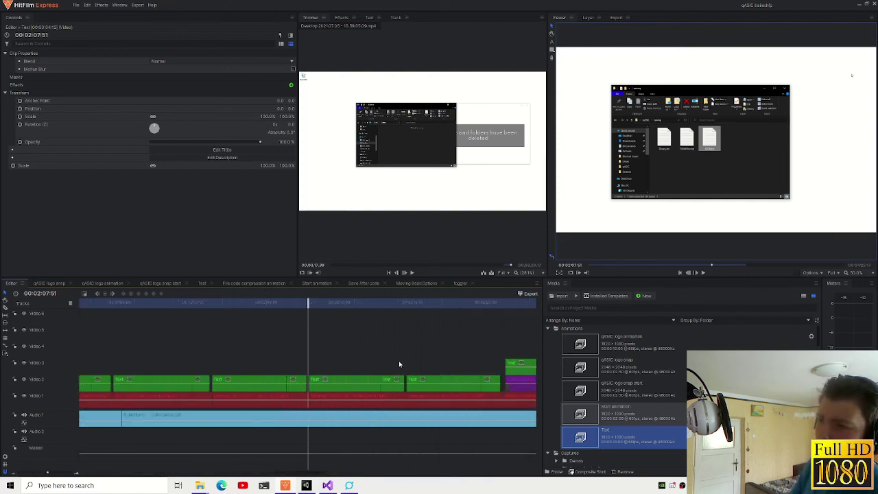
pyautogui.scroll(-2, 398, 360)
pyautogui.scroll(-2, 402, 365)
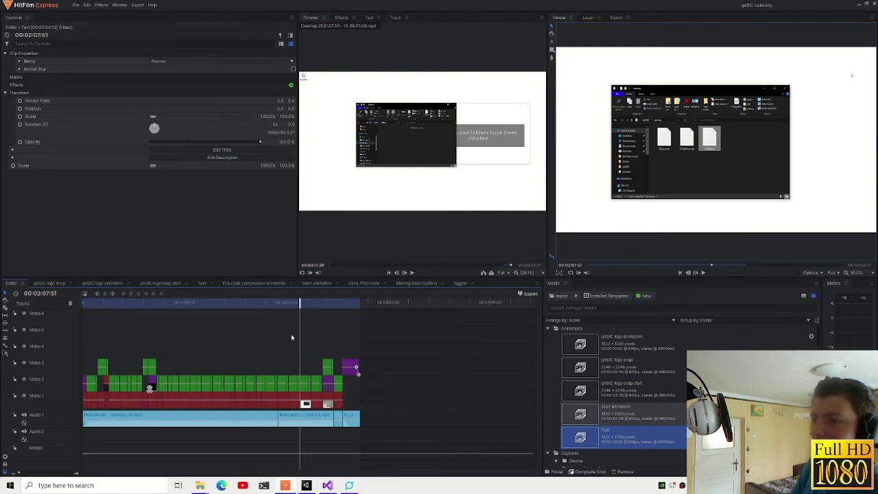
pyautogui.scroll(1, 340, 334)
pyautogui.scroll(2, 340, 334)
pyautogui.press('space')
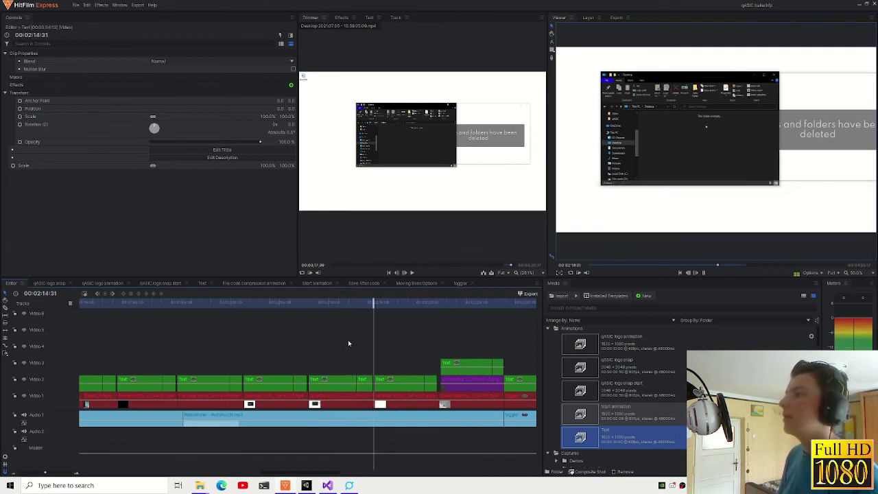
pyautogui.click(306, 305)
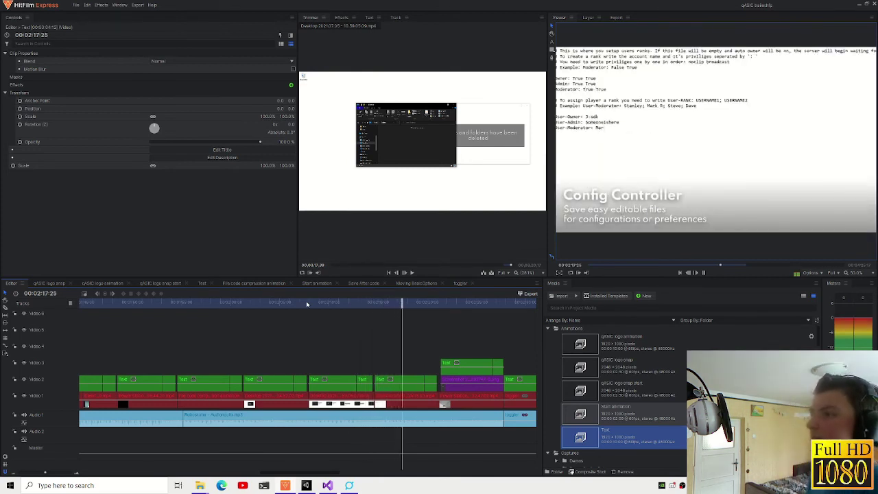
pyautogui.scroll(-3, 373, 355)
pyautogui.scroll(-2, 372, 352)
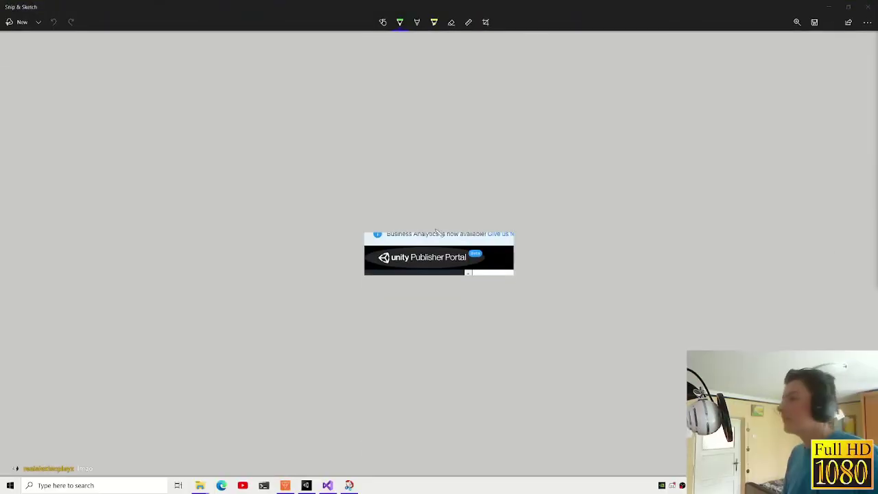
# - Zoom into the qASIC social media screenshot, then close Snip & Sketch
pyautogui.keyDown('ctrl'); pyautogui.scroll(3, 444, 247); pyautogui.keyUp('ctrl')
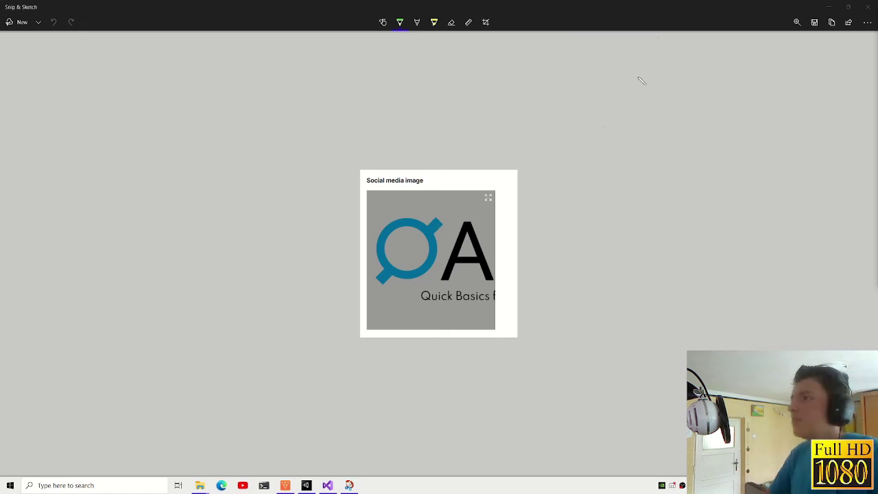
pyautogui.click(867, 7)
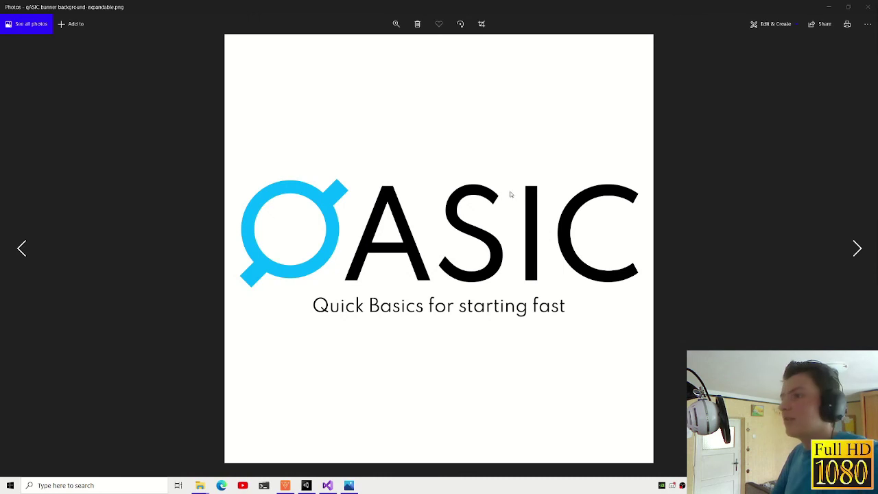
# - Crop the banner from above the qASIC logo to just below the tagline, then close Photos
pyautogui.click(482, 24)
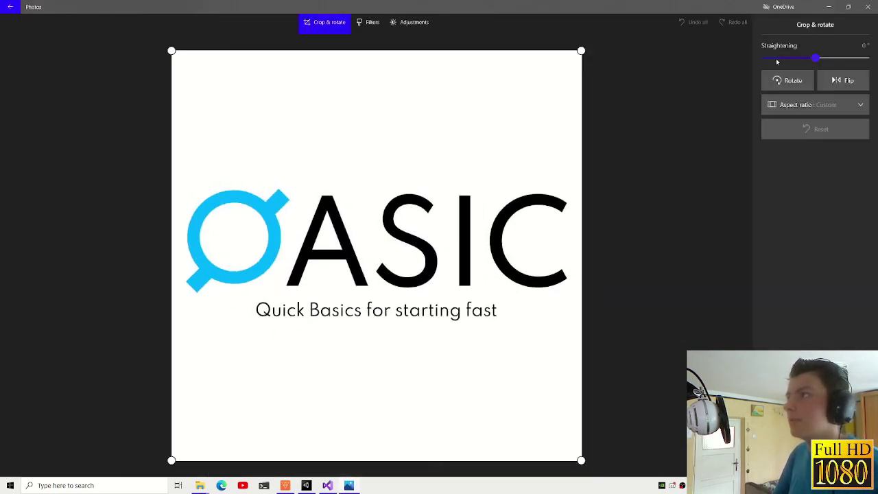
pyautogui.moveTo(173, 51); pyautogui.dragTo(173, 196)
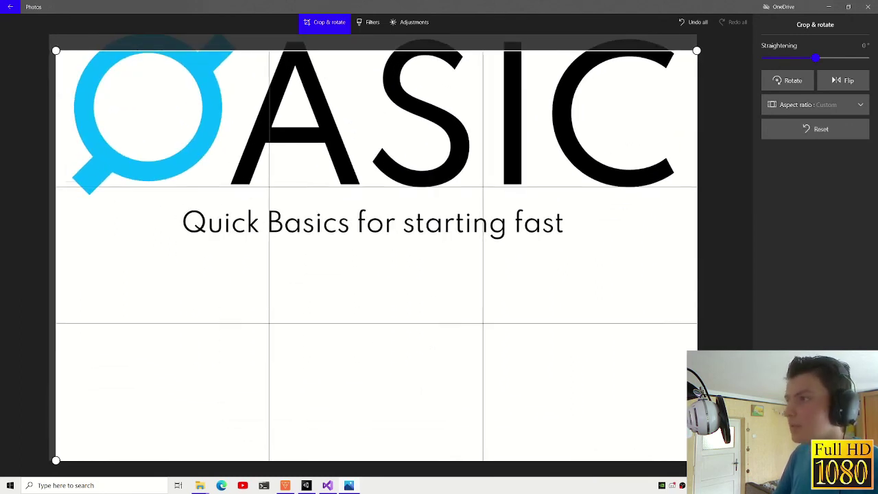
pyautogui.moveTo(665, 461); pyautogui.dragTo(665, 245)
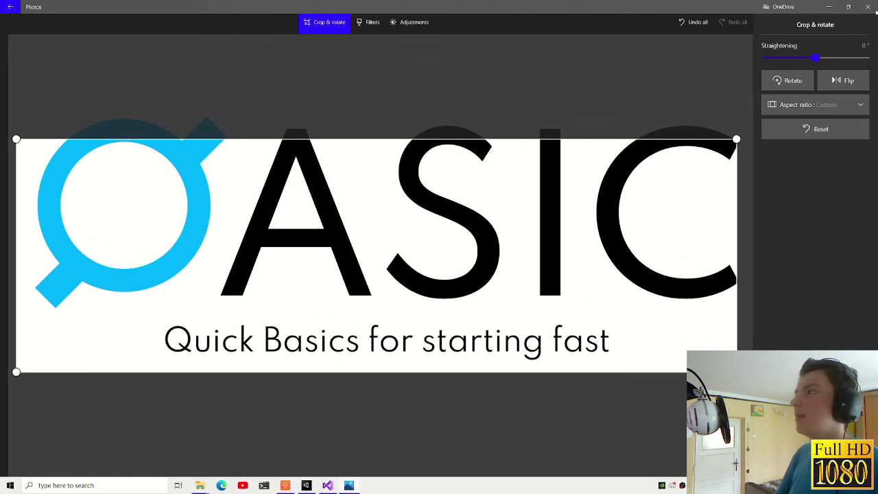
pyautogui.click(876, 9)
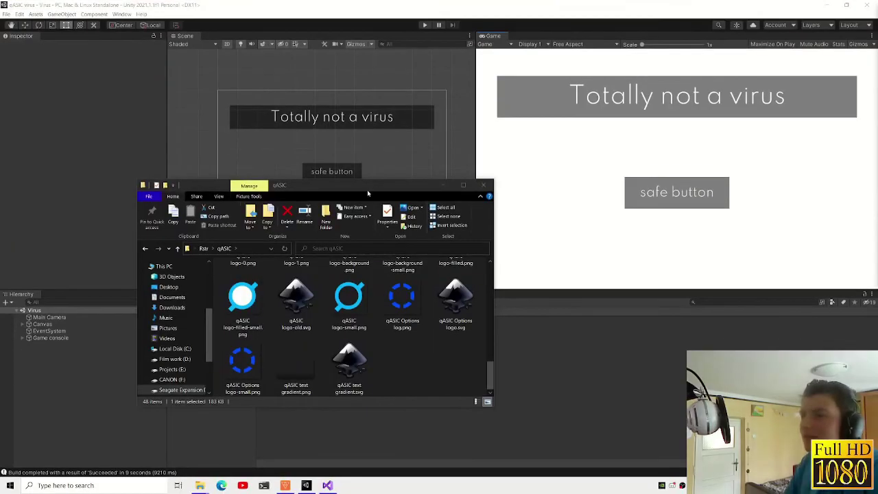
# - Maximize the qASIC folder and browse through the banner image files
pyautogui.click(463, 185)
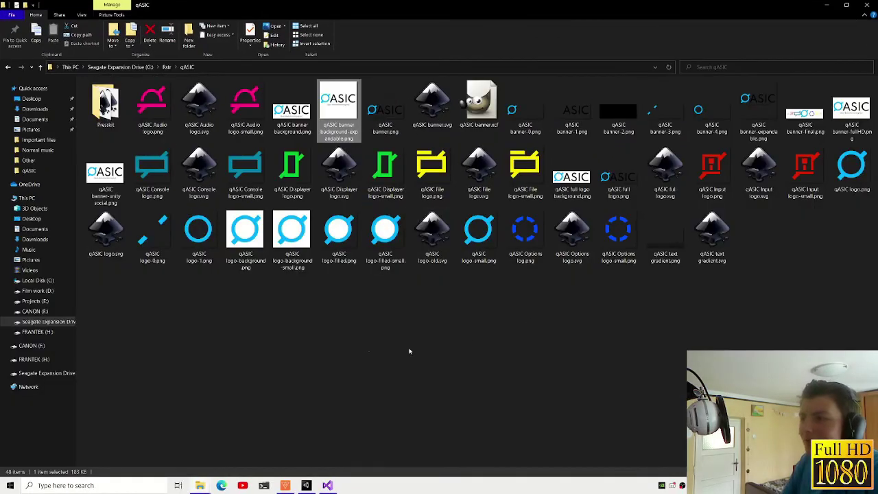
pyautogui.click(135, 108)
pyautogui.press('Right')
pyautogui.press('Right')
pyautogui.press('Right')
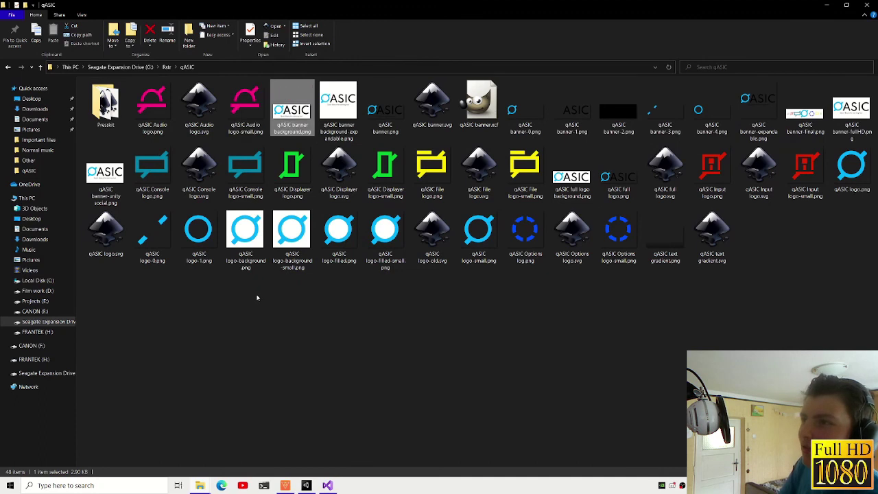
pyautogui.press('Right')
pyautogui.press('Right')
pyautogui.press('Right')
pyautogui.press('Right')
pyautogui.press('Right')
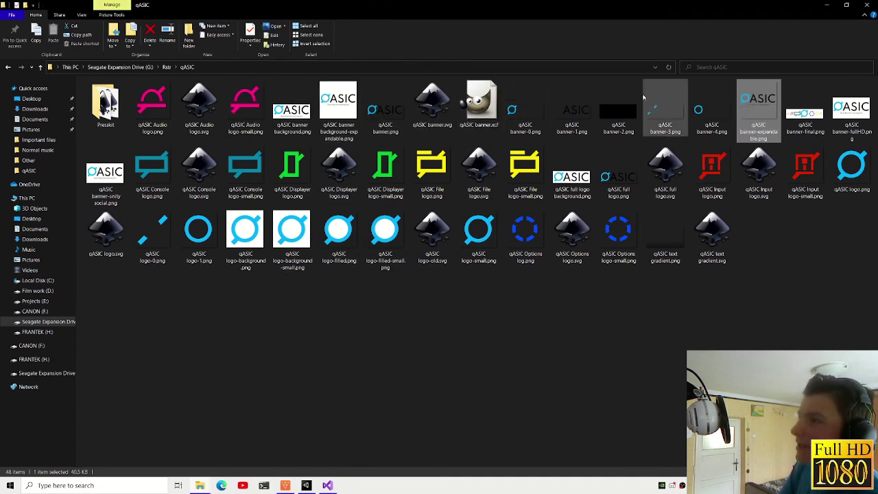
pyautogui.click(292, 106)
pyautogui.press('Right')
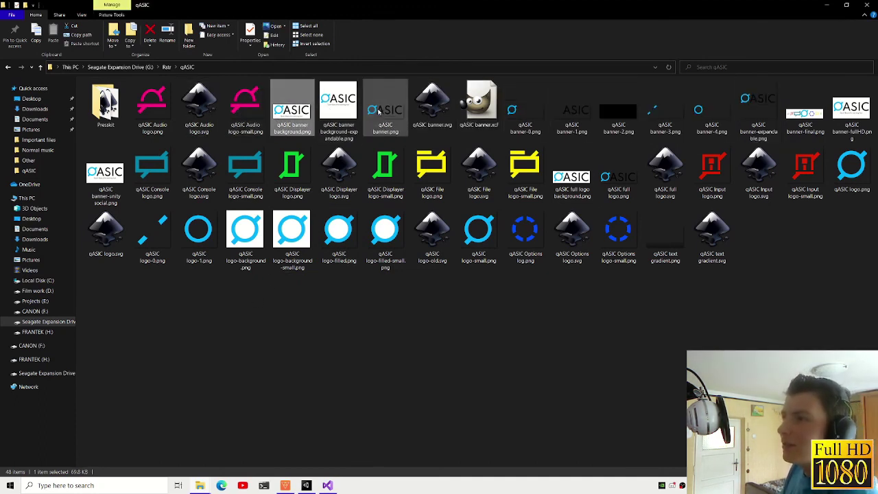
pyautogui.click(532, 104)
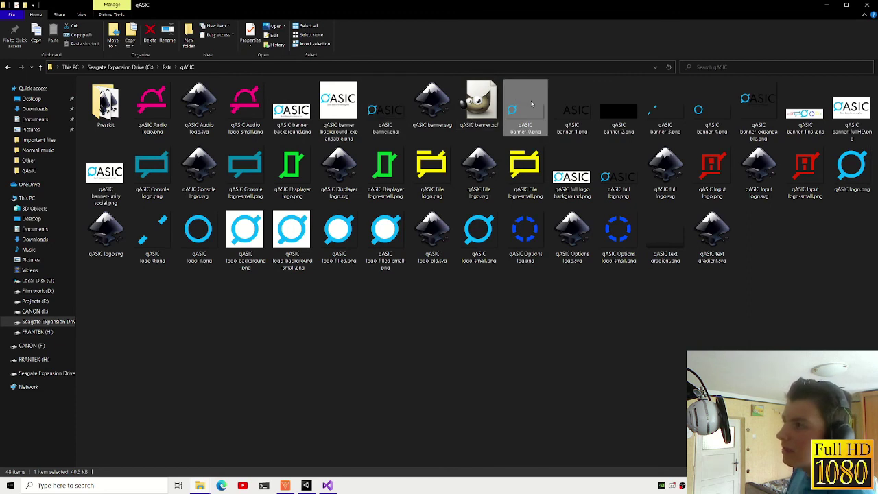
# - Preview qASIC banner-2.png and banner-final.png, then open the Presskit folder
pyautogui.click(613, 112)
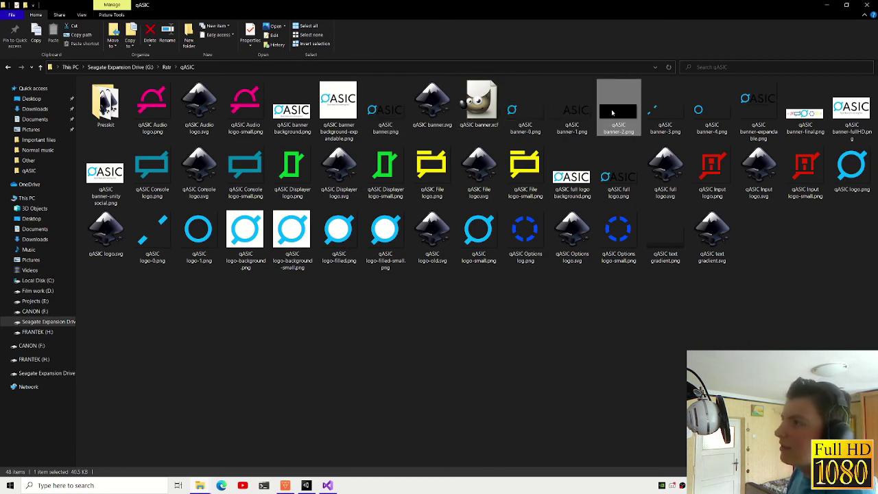
pyautogui.doubleClick(612, 112)
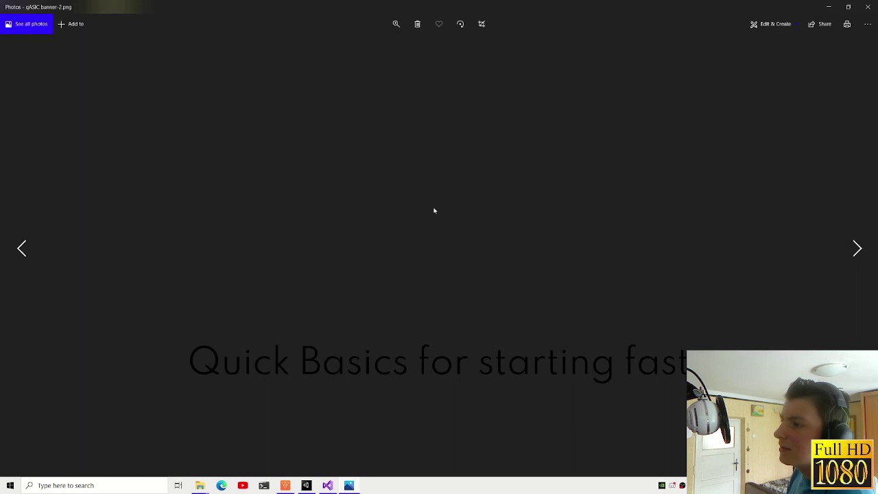
pyautogui.click(867, 6)
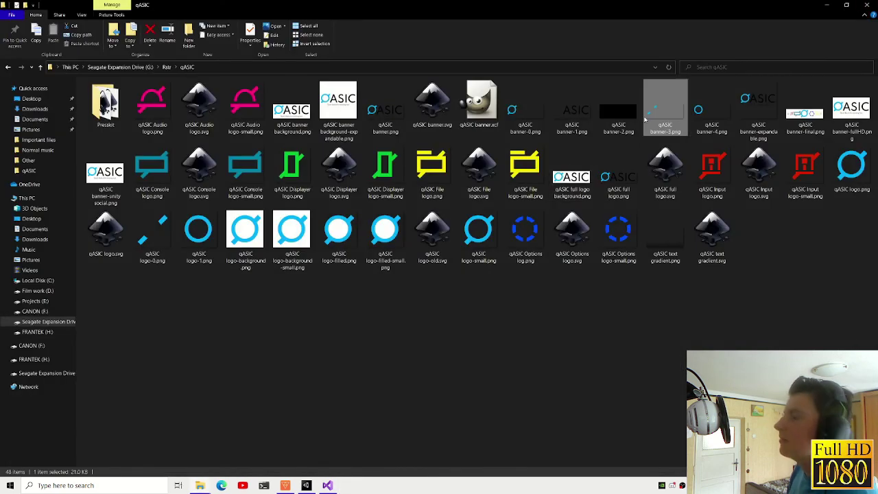
pyautogui.click(676, 75)
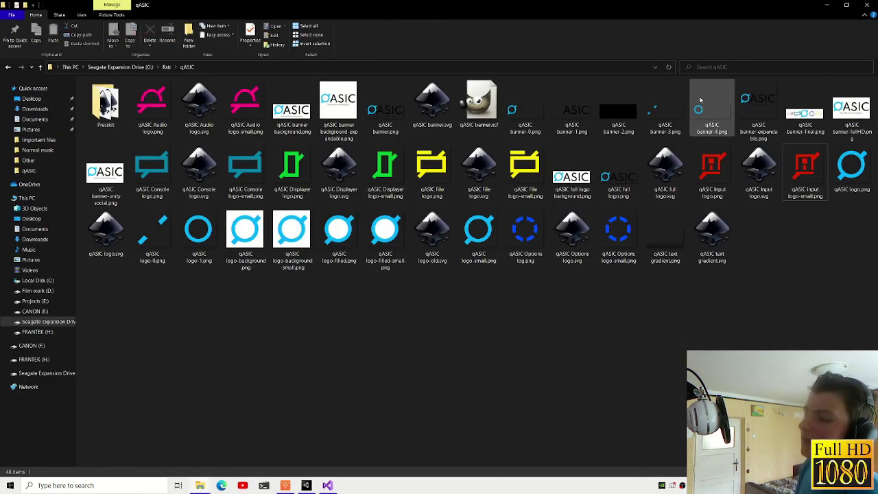
pyautogui.press('Right')
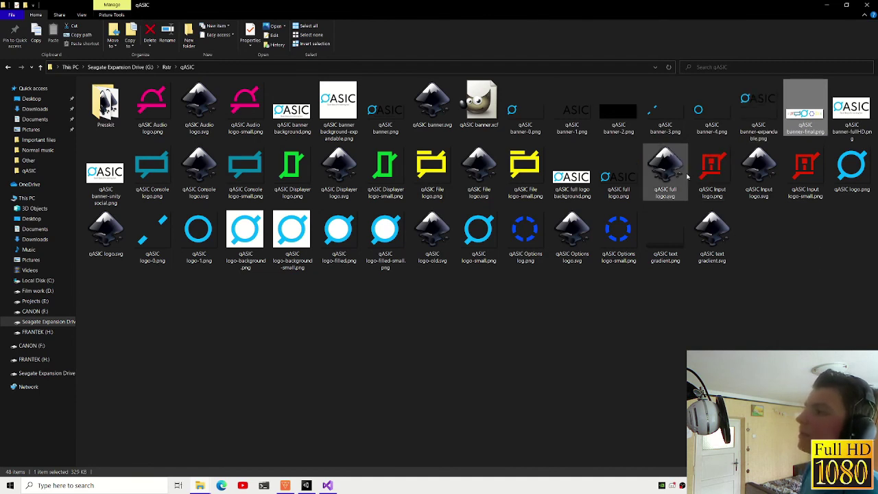
pyautogui.doubleClick(797, 124)
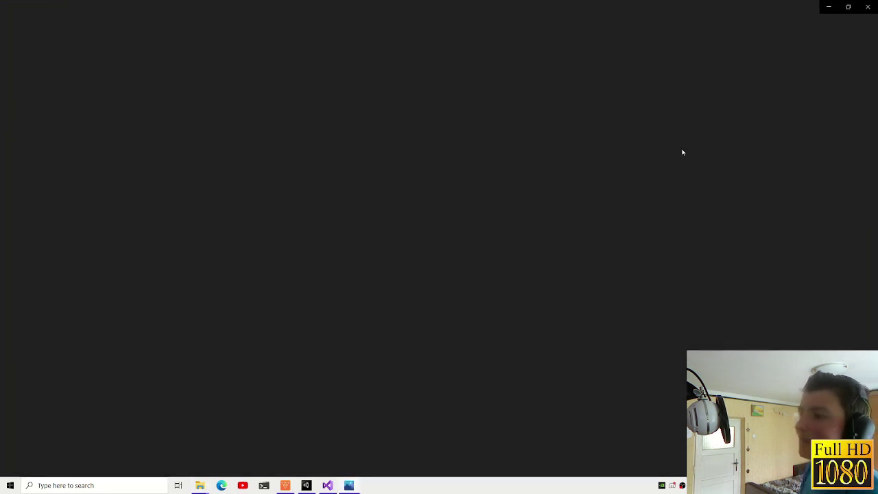
pyautogui.click(873, 5)
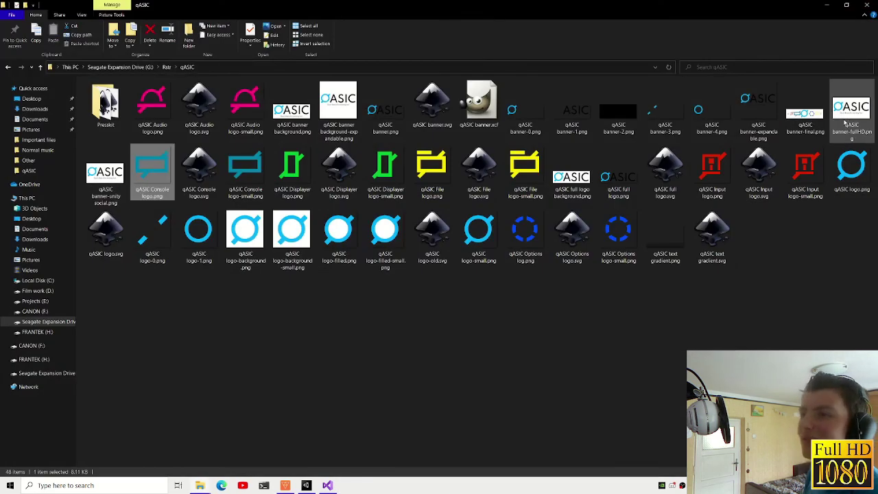
pyautogui.press('Right')
pyautogui.press('Right')
pyautogui.press('Right')
pyautogui.press('Right')
pyautogui.press('Right')
pyautogui.press('Right')
pyautogui.press('Right')
pyautogui.press('Right')
pyautogui.press('Right')
pyautogui.press('Right')
pyautogui.press('Right')
pyautogui.press('Right')
pyautogui.press('Right')
pyautogui.press('Right')
pyautogui.press('Right')
pyautogui.press('Right')
pyautogui.press('Right')
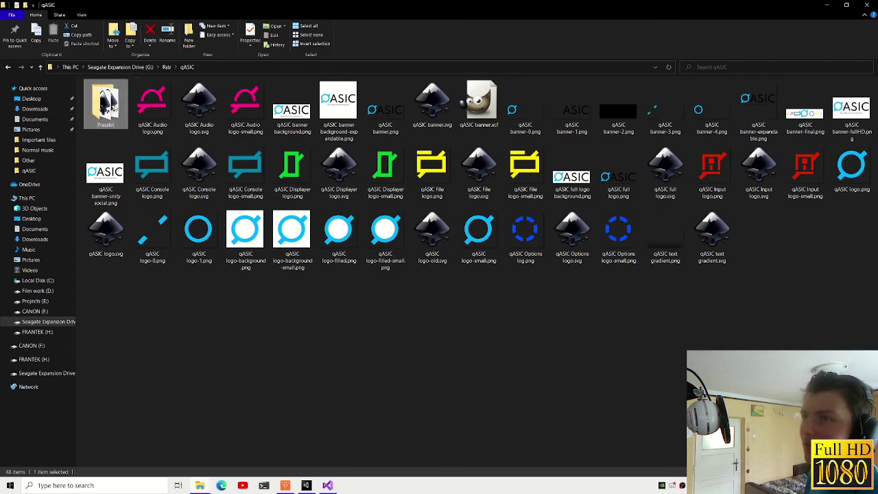
pyautogui.doubleClick(106, 103)
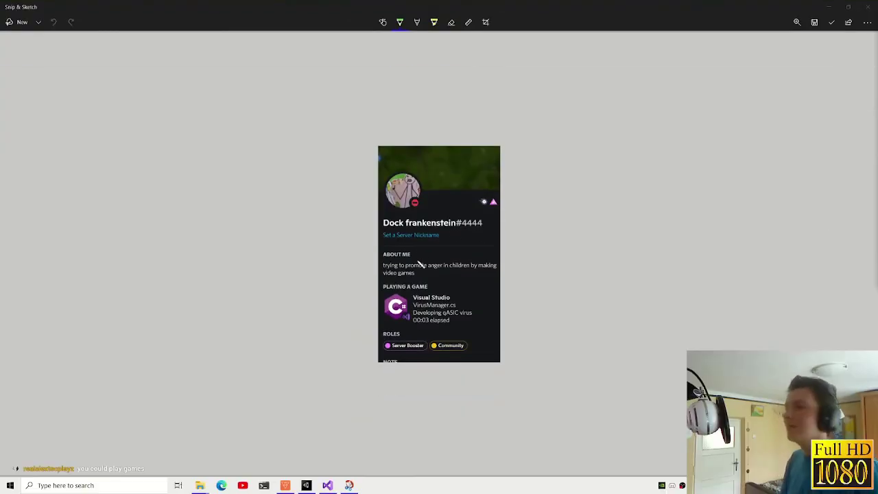
# - Zoom into the profile card snip showing 'Developing qASIC virus' Visual Studio activity
pyautogui.keyDown('ctrl'); pyautogui.scroll(5, 420, 264); pyautogui.keyUp('ctrl')
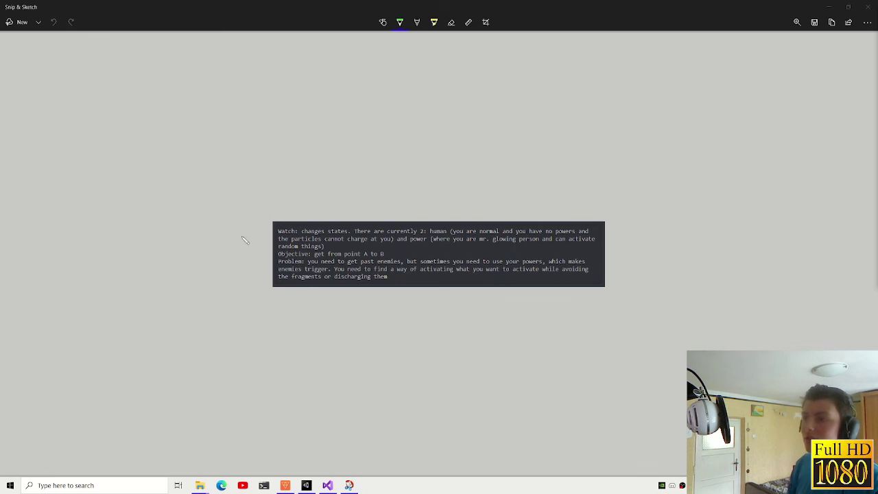
# - Zoom in and out on the game notes snip about states, objective and enemy problem
pyautogui.keyDown('ctrl'); pyautogui.scroll(2, 404, 296); pyautogui.keyUp('ctrl')
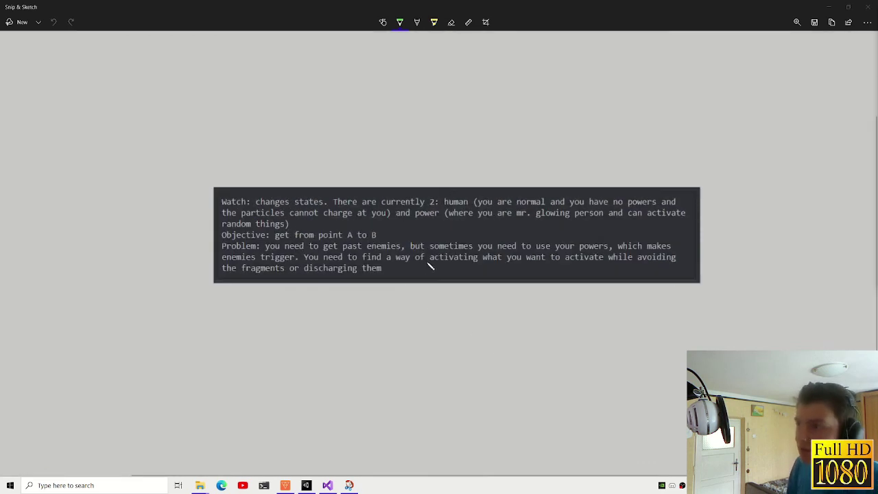
pyautogui.keyDown('ctrl'); pyautogui.scroll(-2, 430, 266); pyautogui.keyUp('ctrl')
pyautogui.keyDown('ctrl'); pyautogui.scroll(2, 461, 236); pyautogui.keyUp('ctrl')
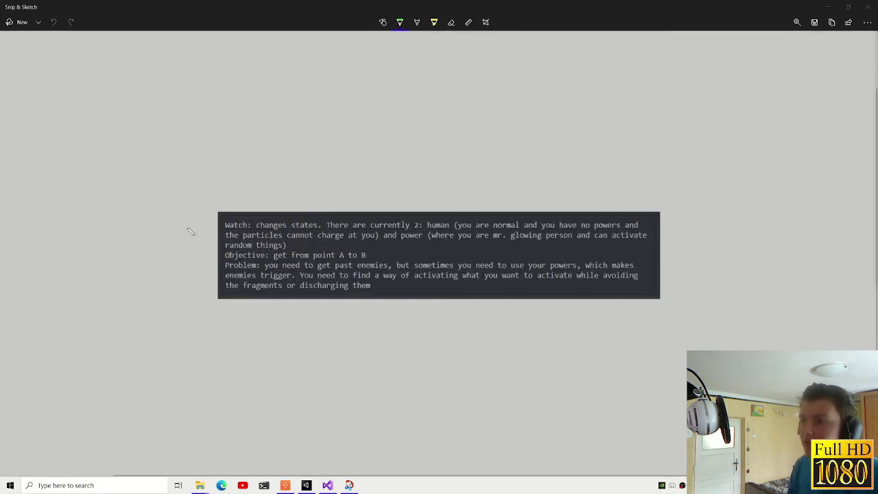